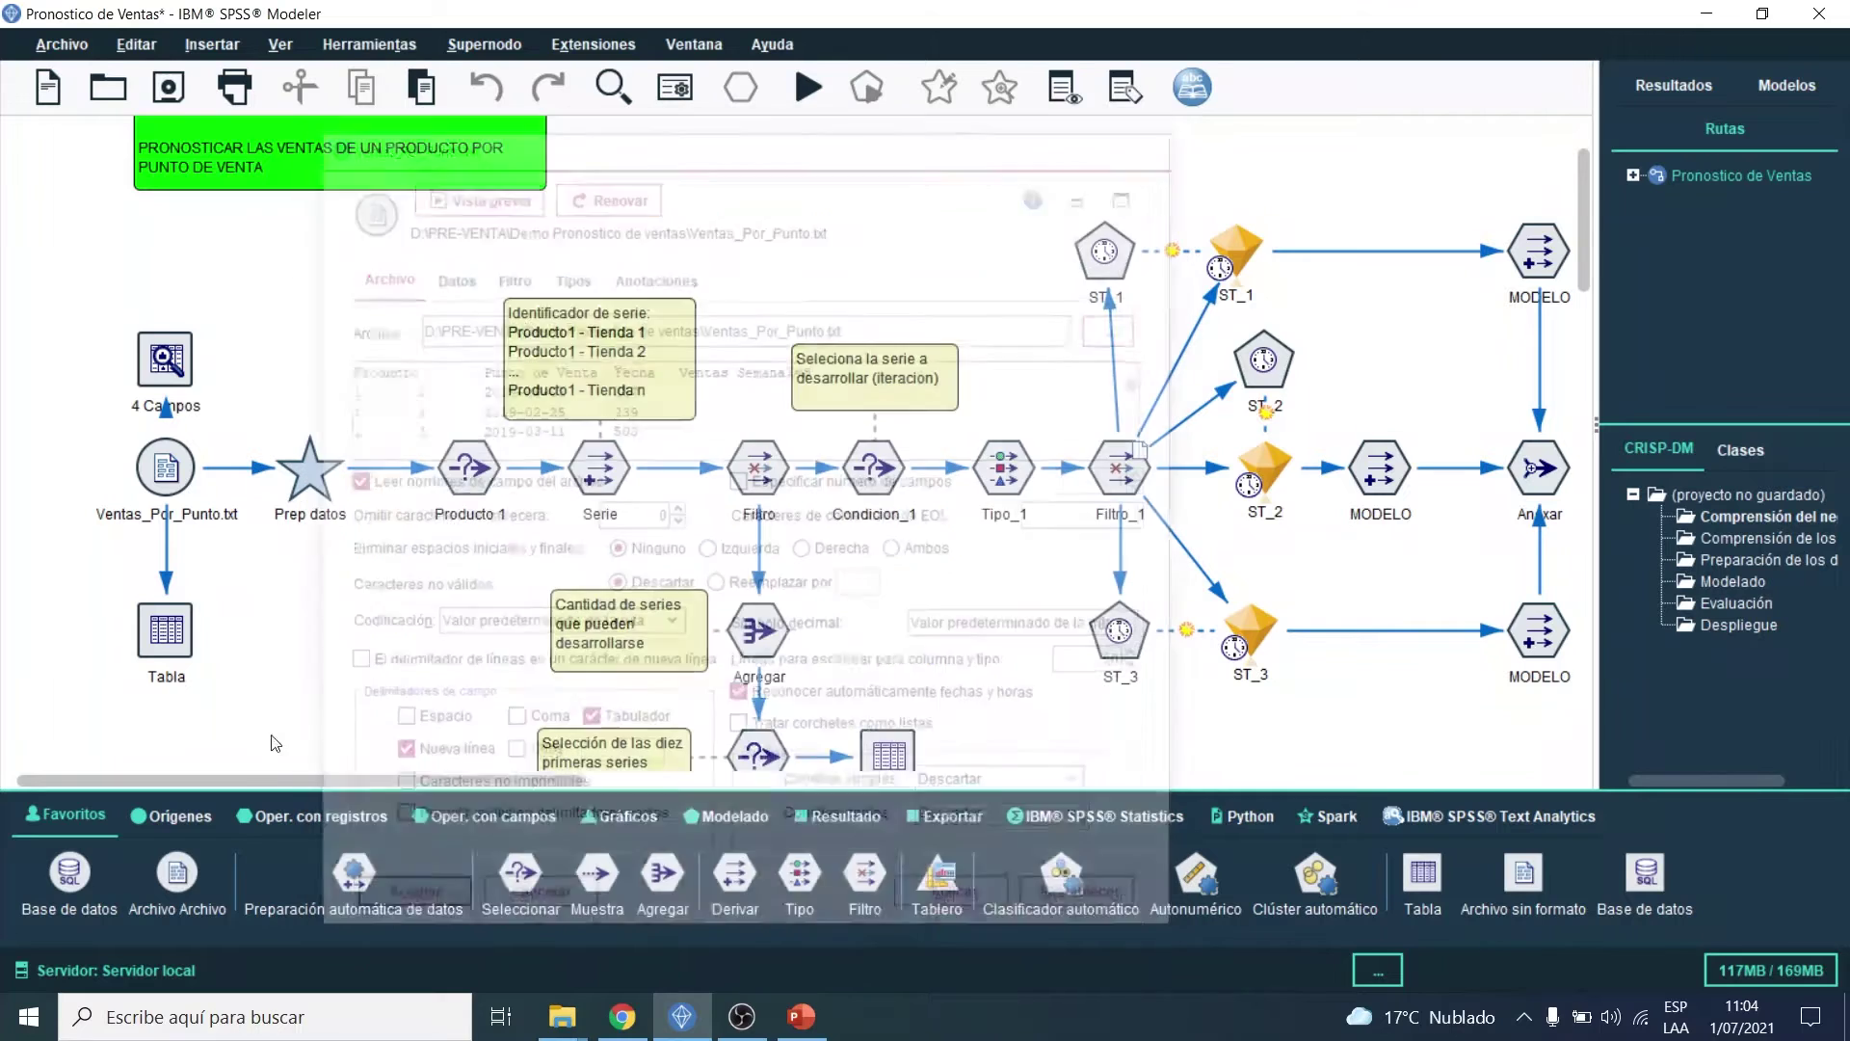
Step: Run the Tabla node connected to Ventas_Por_Punto.txt and look through its records to the last row
{"action": "left_click_drag", "start_coordinate": [171, 653], "coordinate": [171, 638]}
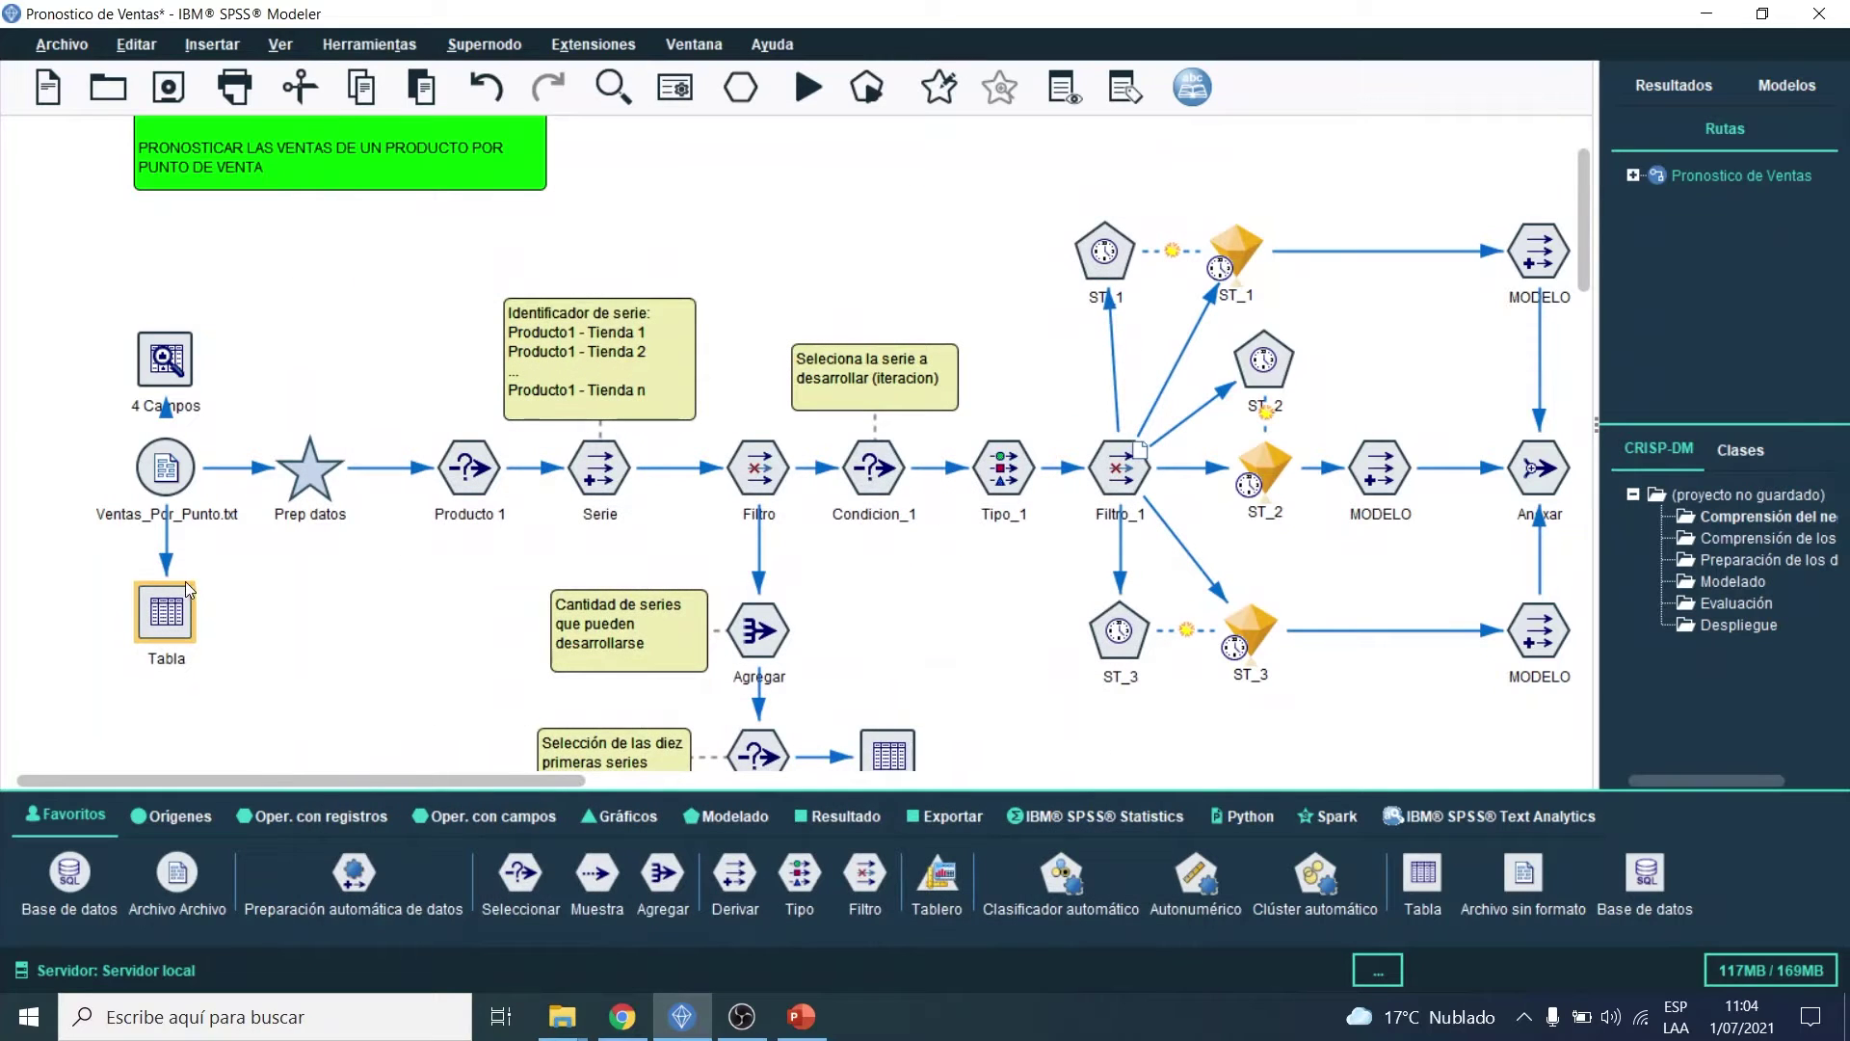
{"action": "left_click", "coordinate": [807, 88]}
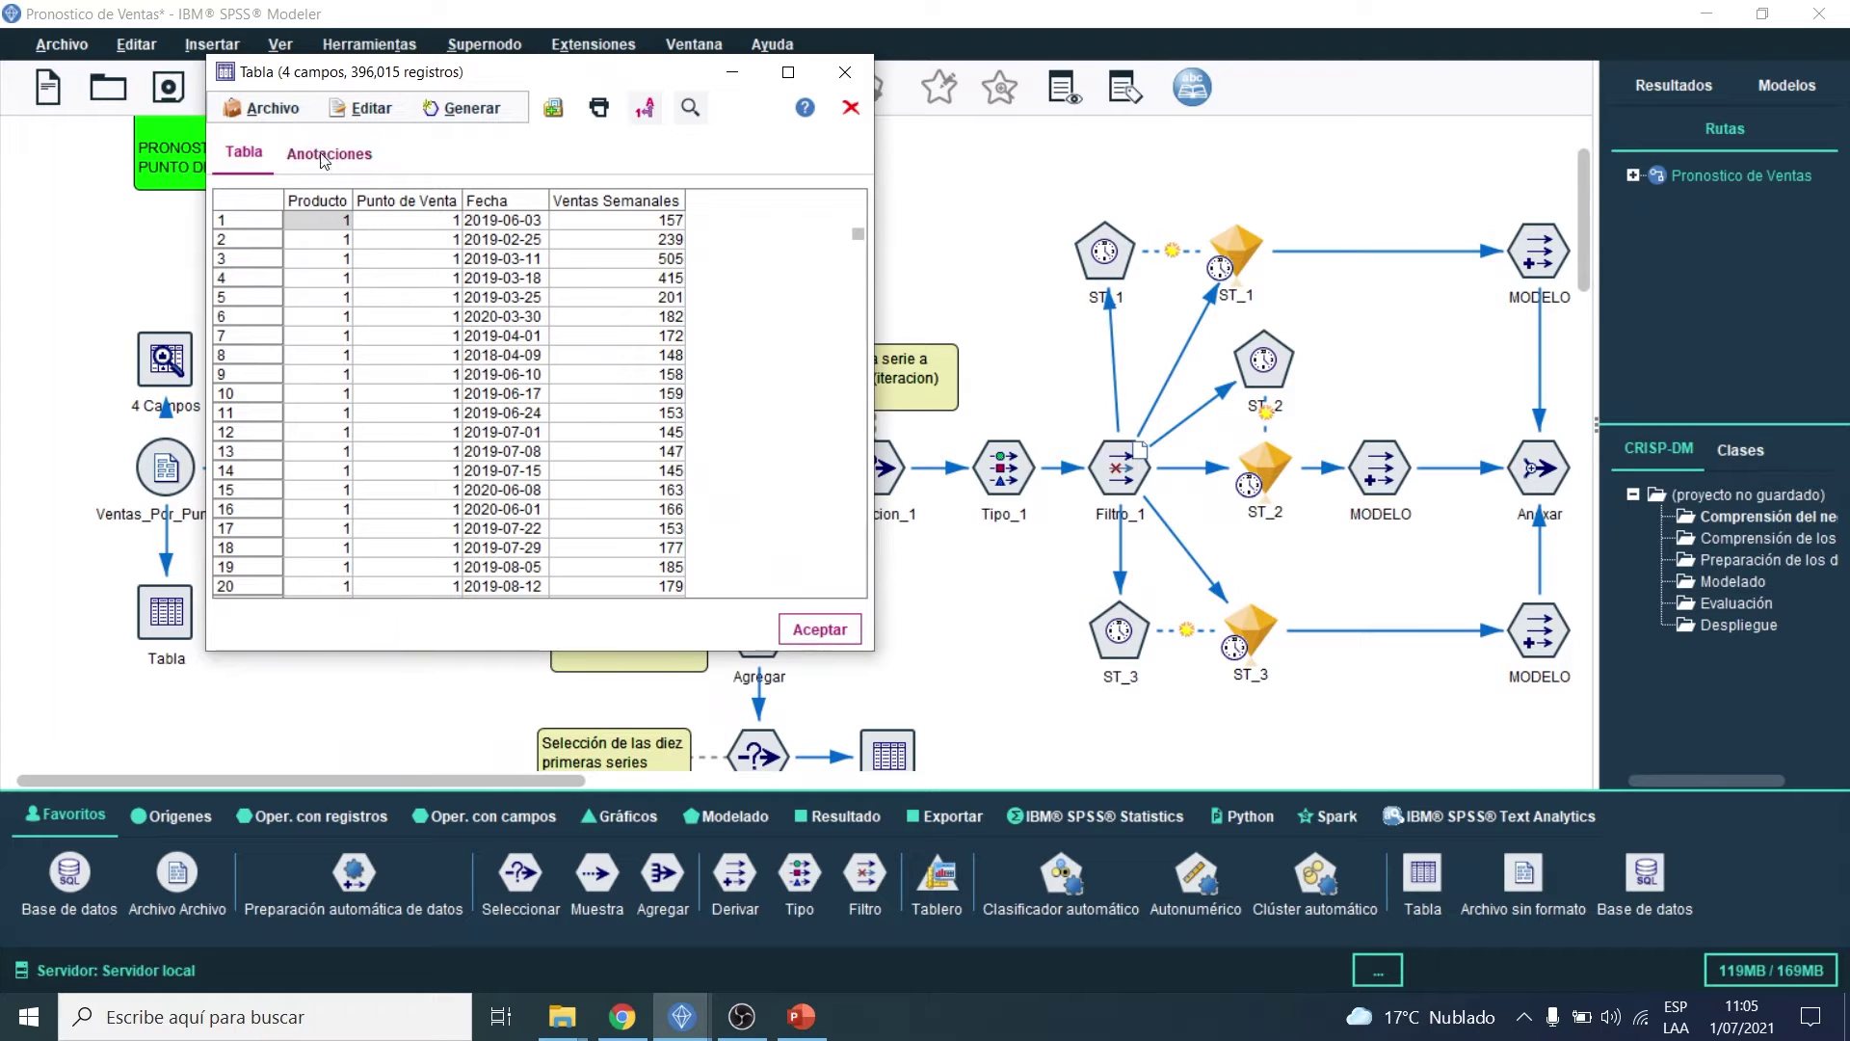
{"action": "left_click_drag", "start_coordinate": [861, 235], "coordinate": [860, 588]}
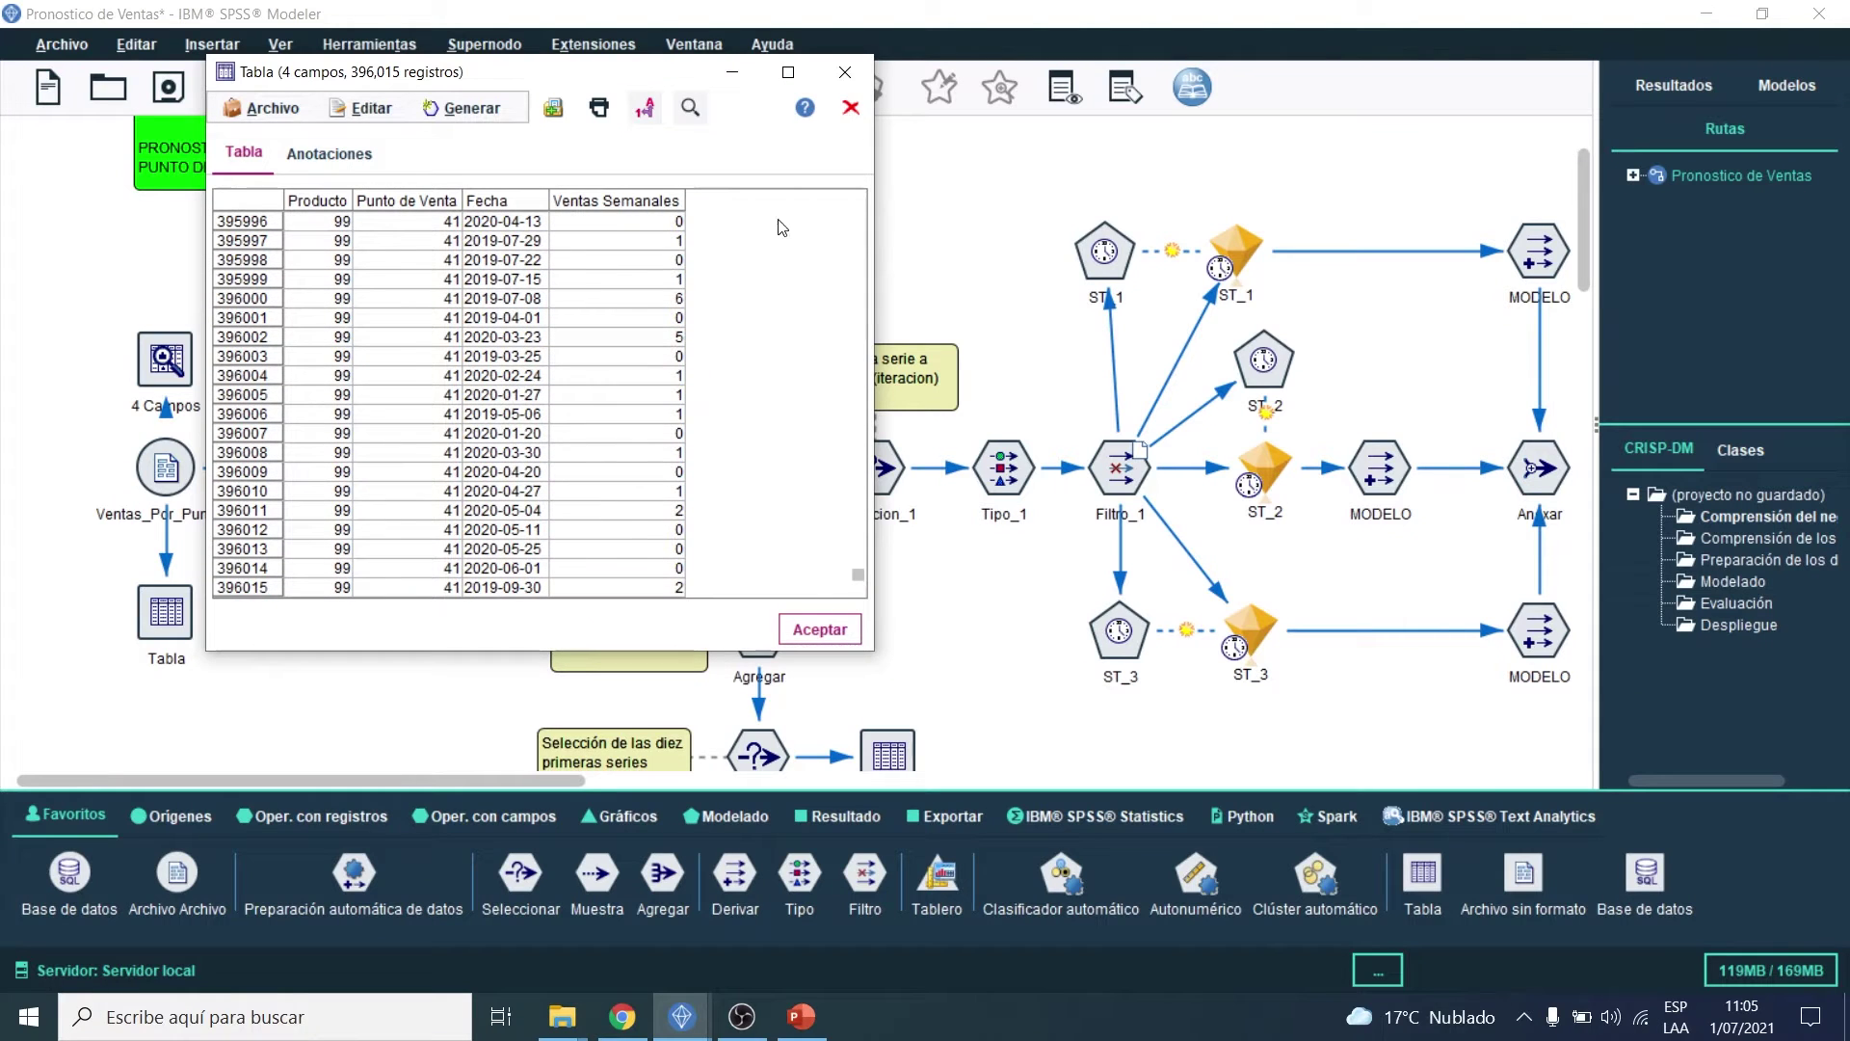
{"action": "left_click", "coordinate": [845, 72]}
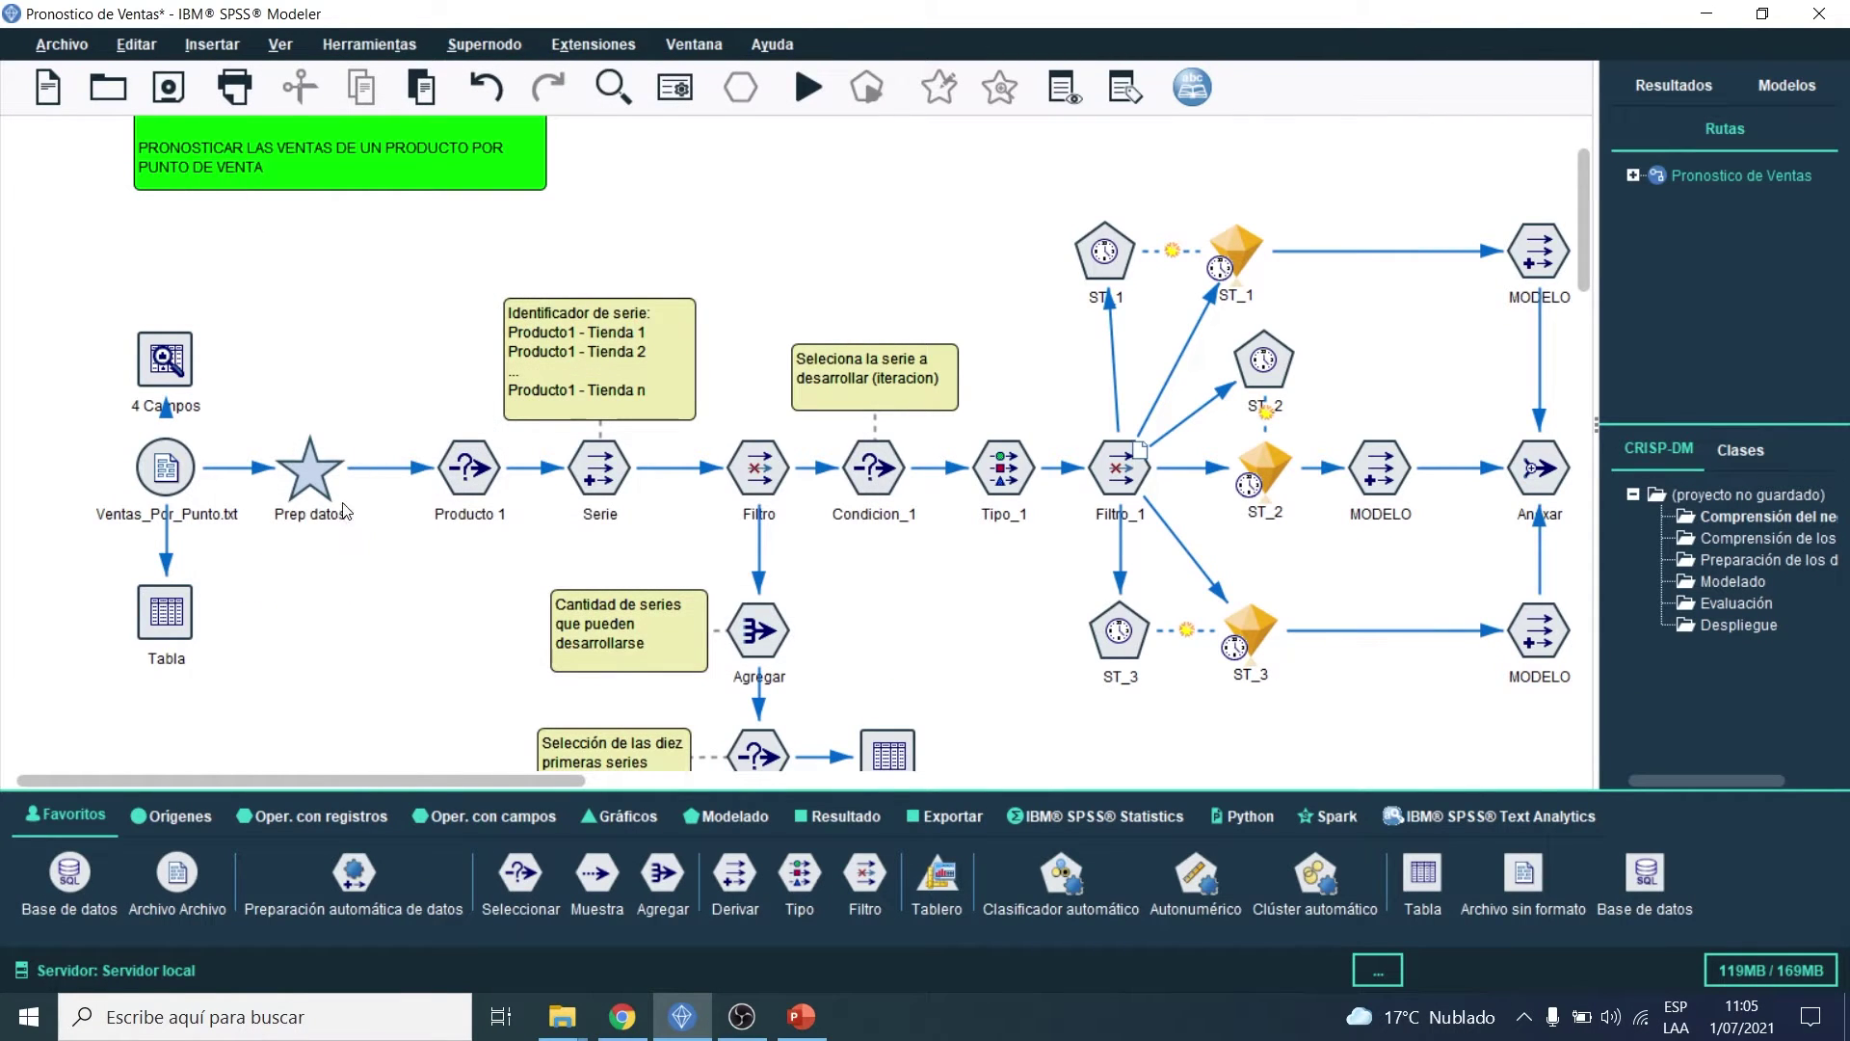
Step: Open the contents of the Prep datos supernode
{"action": "left_click", "coordinate": [304, 511]}
{"action": "left_click", "coordinate": [999, 87]}
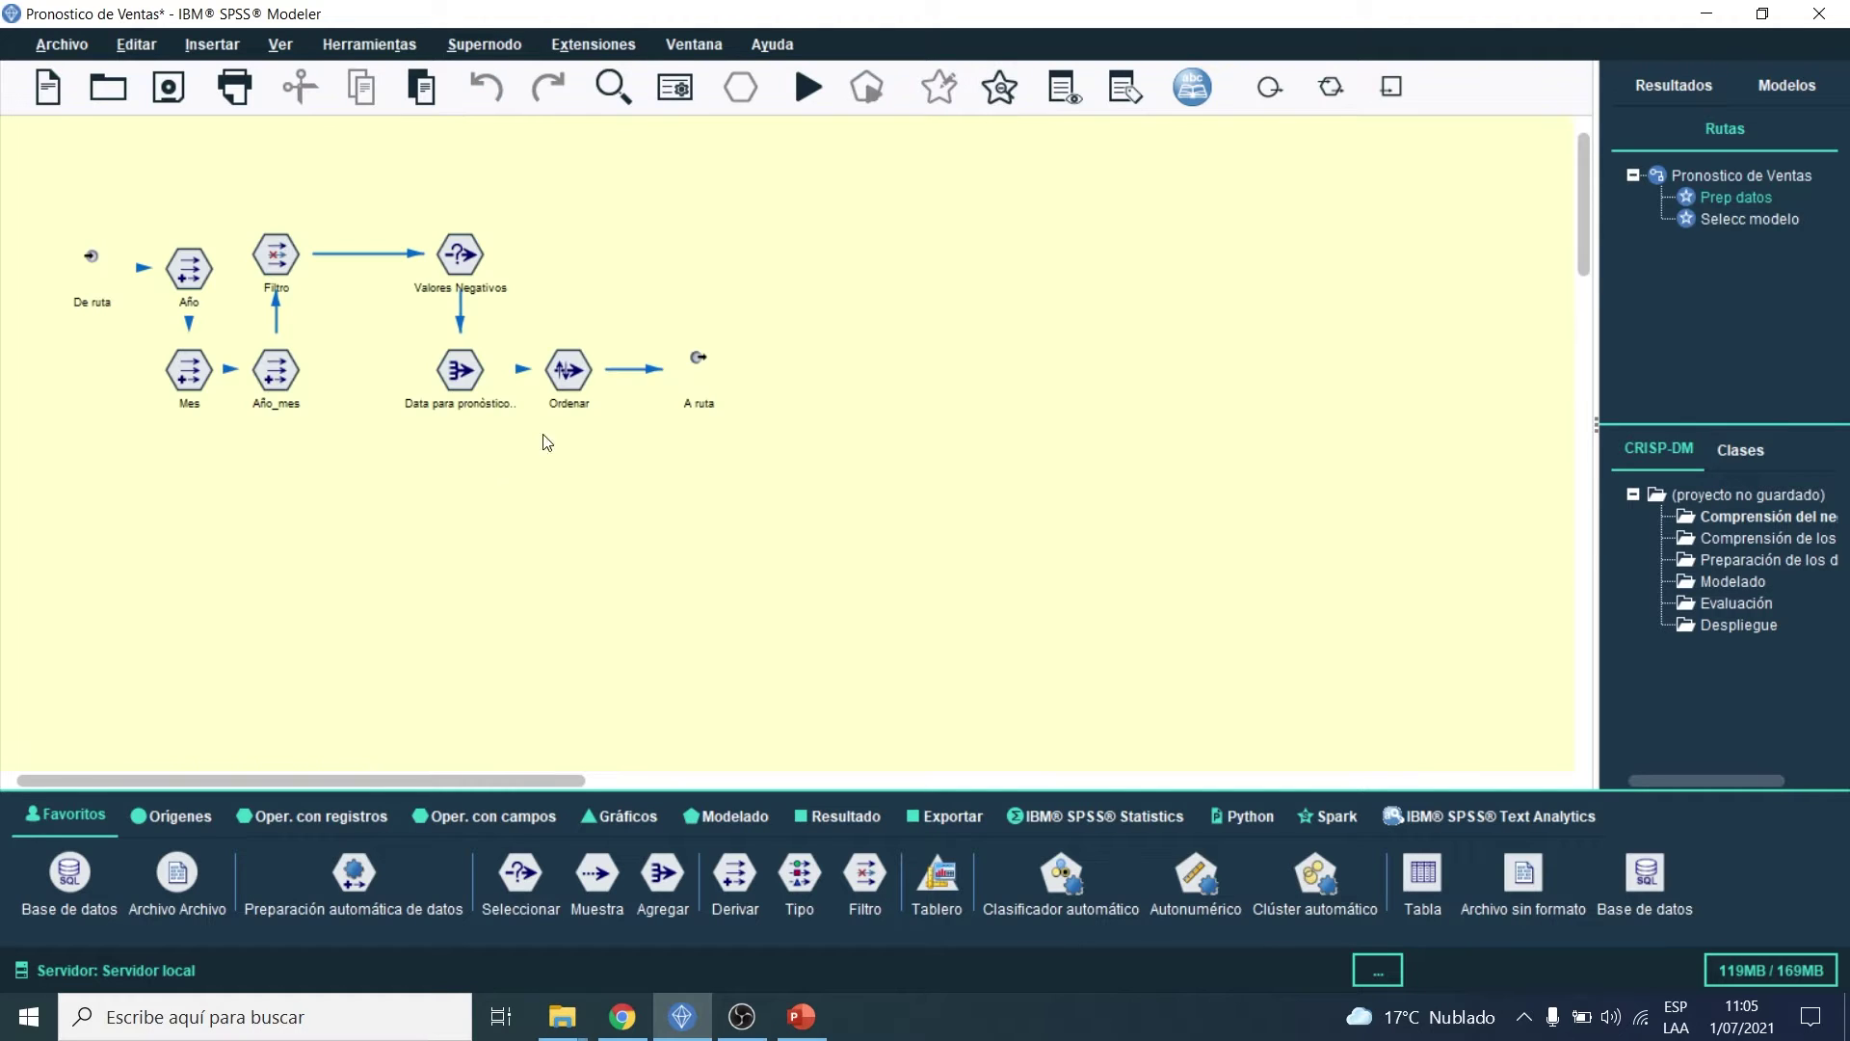
{"action": "right_click", "coordinate": [257, 551]}
{"action": "mouse_move", "coordinate": [642, 453]}
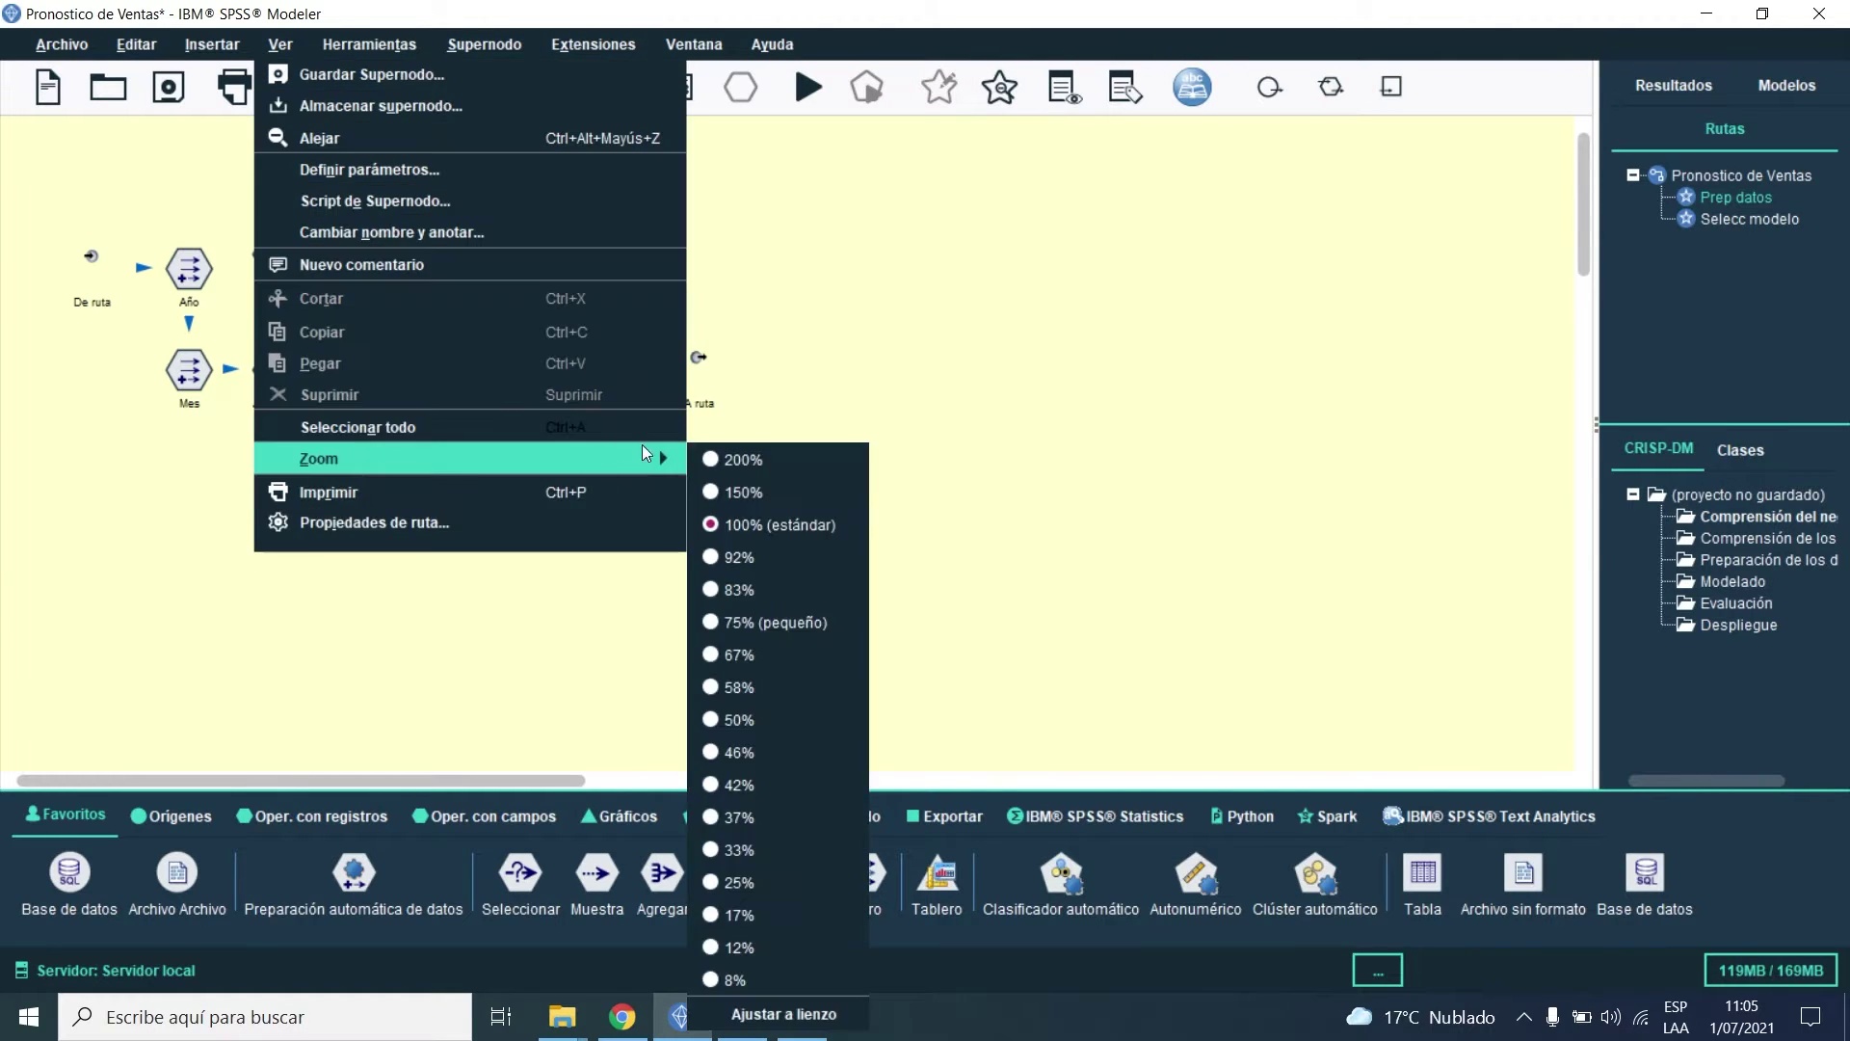
{"action": "left_click", "coordinate": [795, 520]}
{"action": "right_click", "coordinate": [533, 590]}
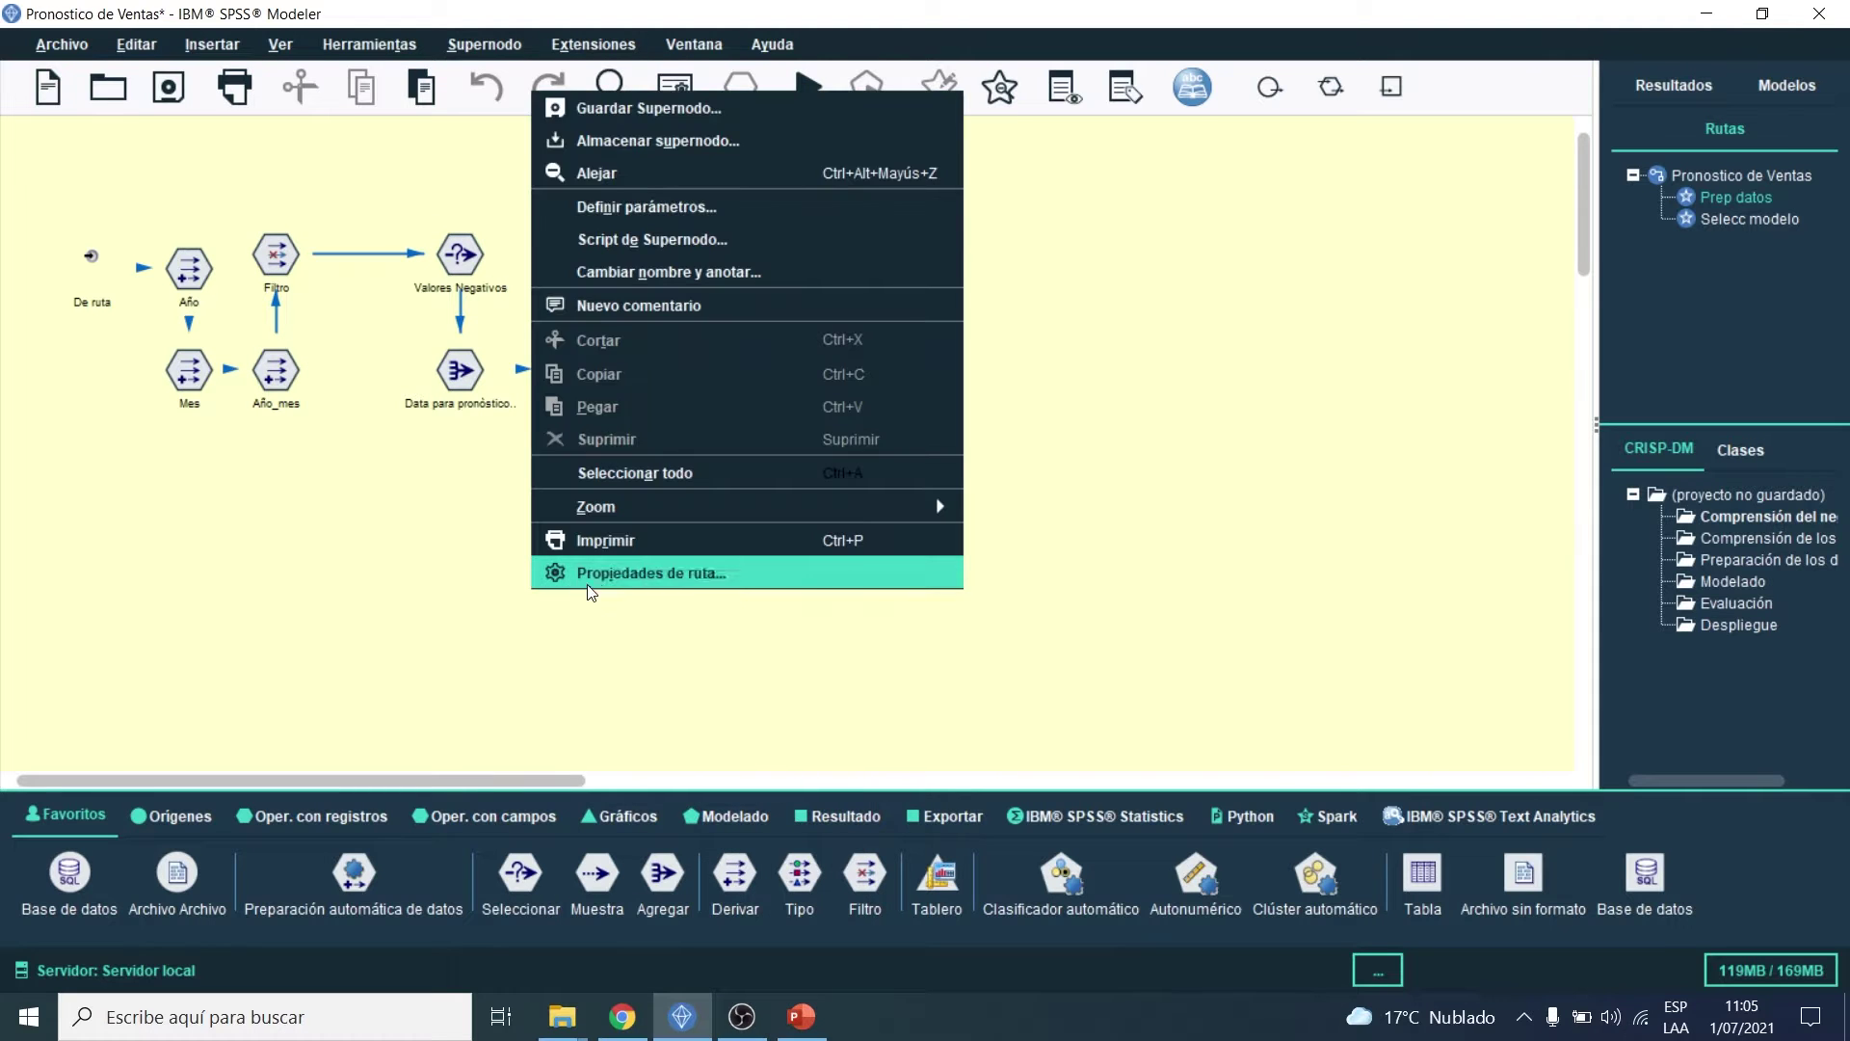
{"action": "left_click", "coordinate": [391, 557]}
Step: Review the formulas in the Año and Mes derive nodes without changing them
{"action": "double_click", "coordinate": [187, 274]}
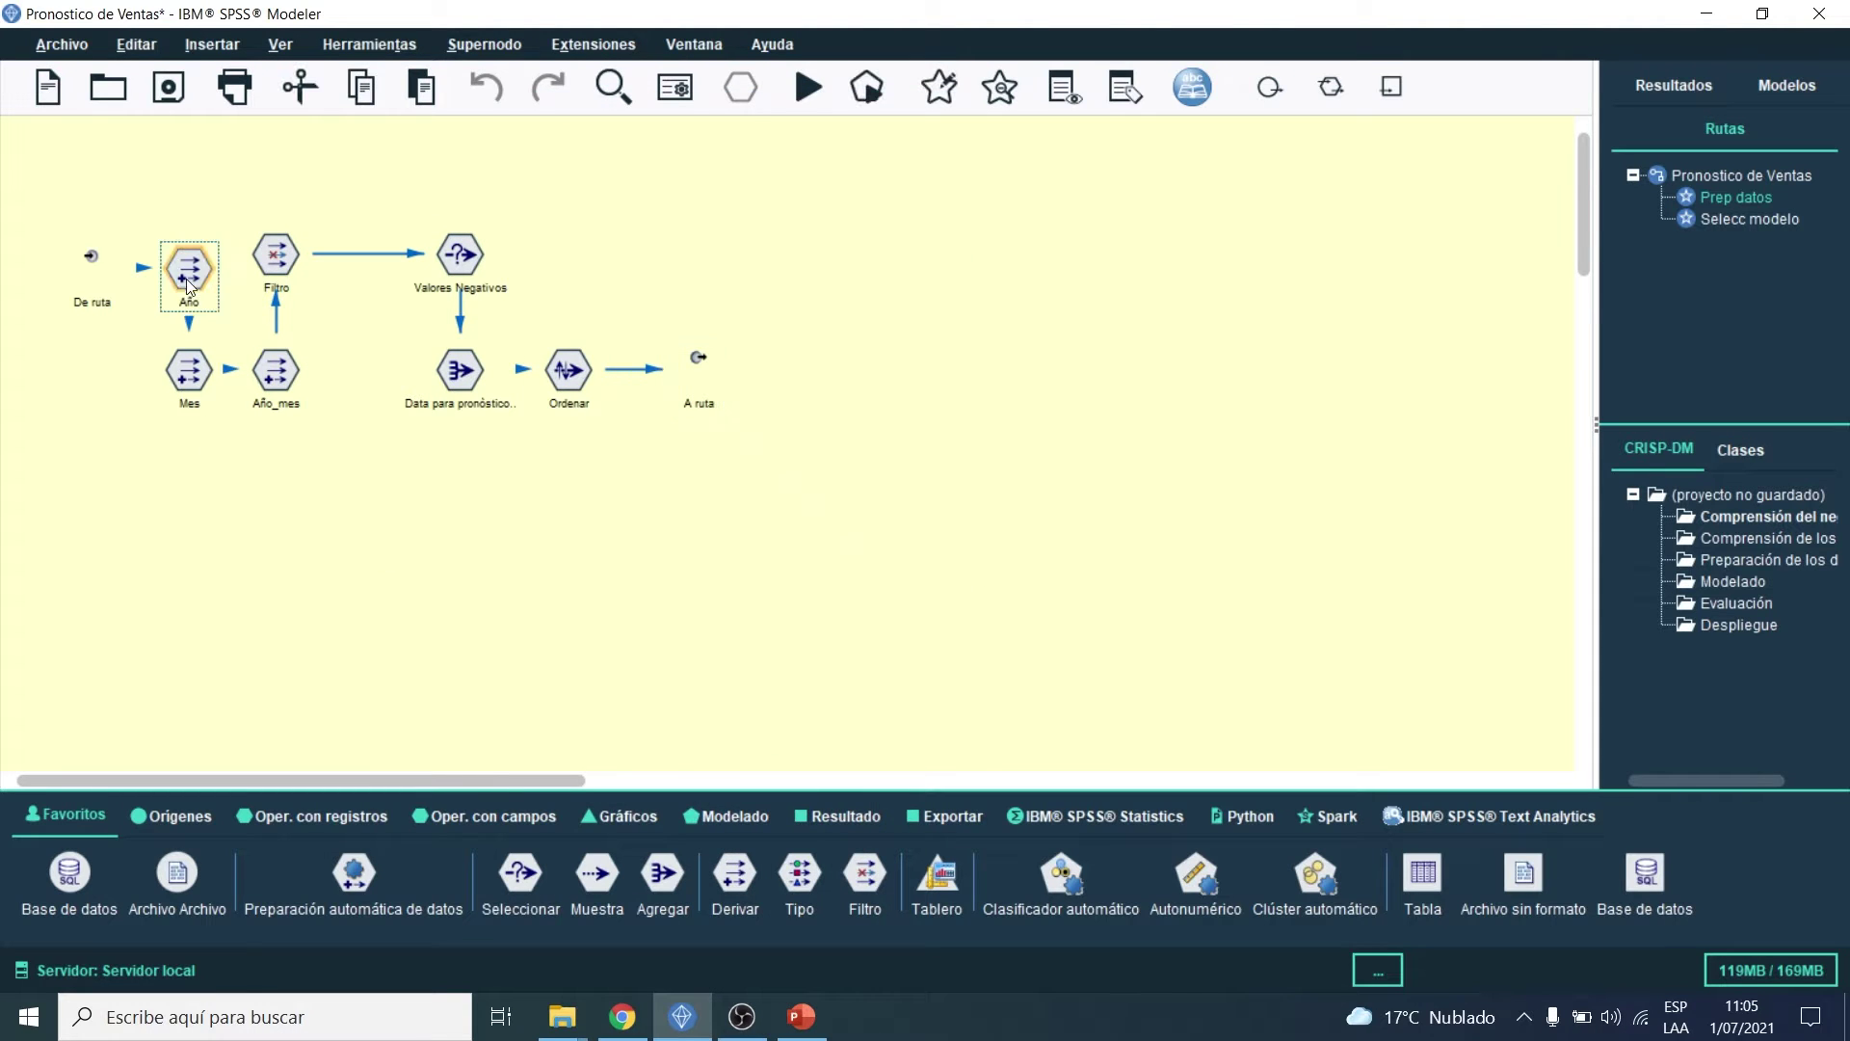
{"action": "key", "text": "Escape"}
{"action": "double_click", "coordinate": [202, 382]}
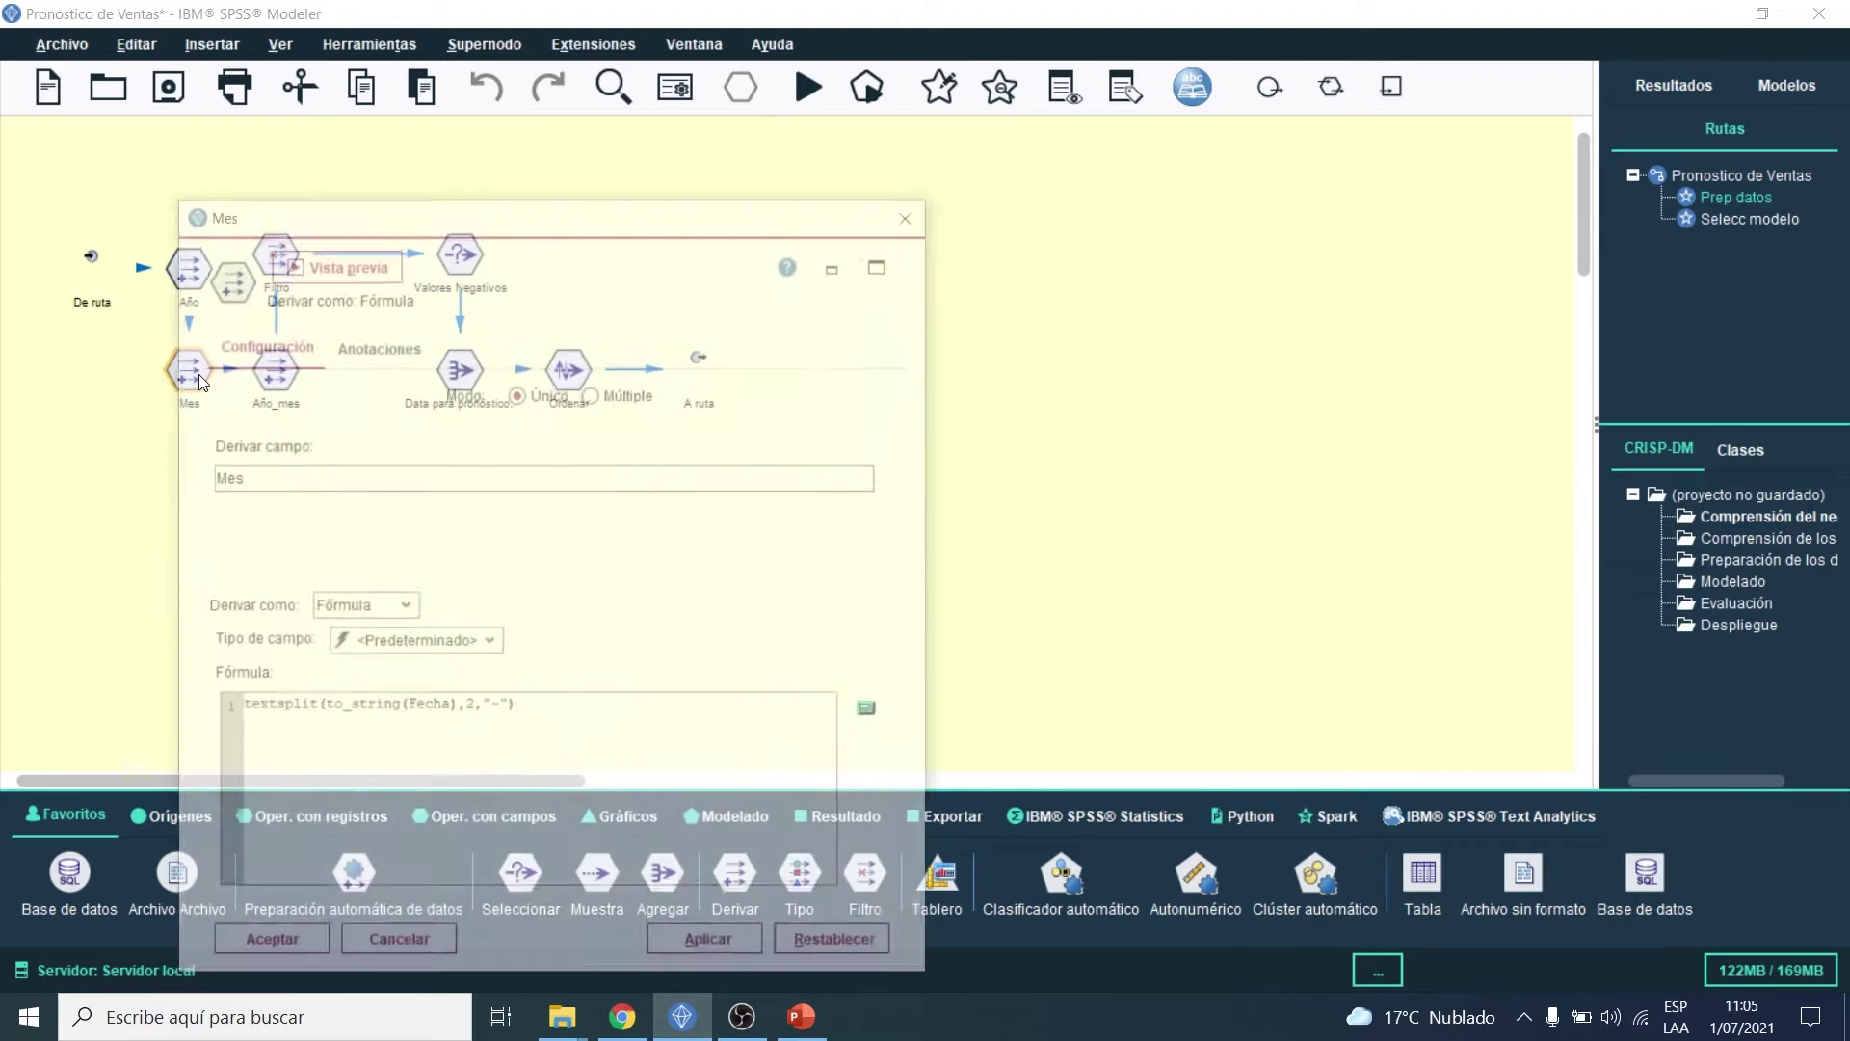
{"action": "key", "text": "Escape"}
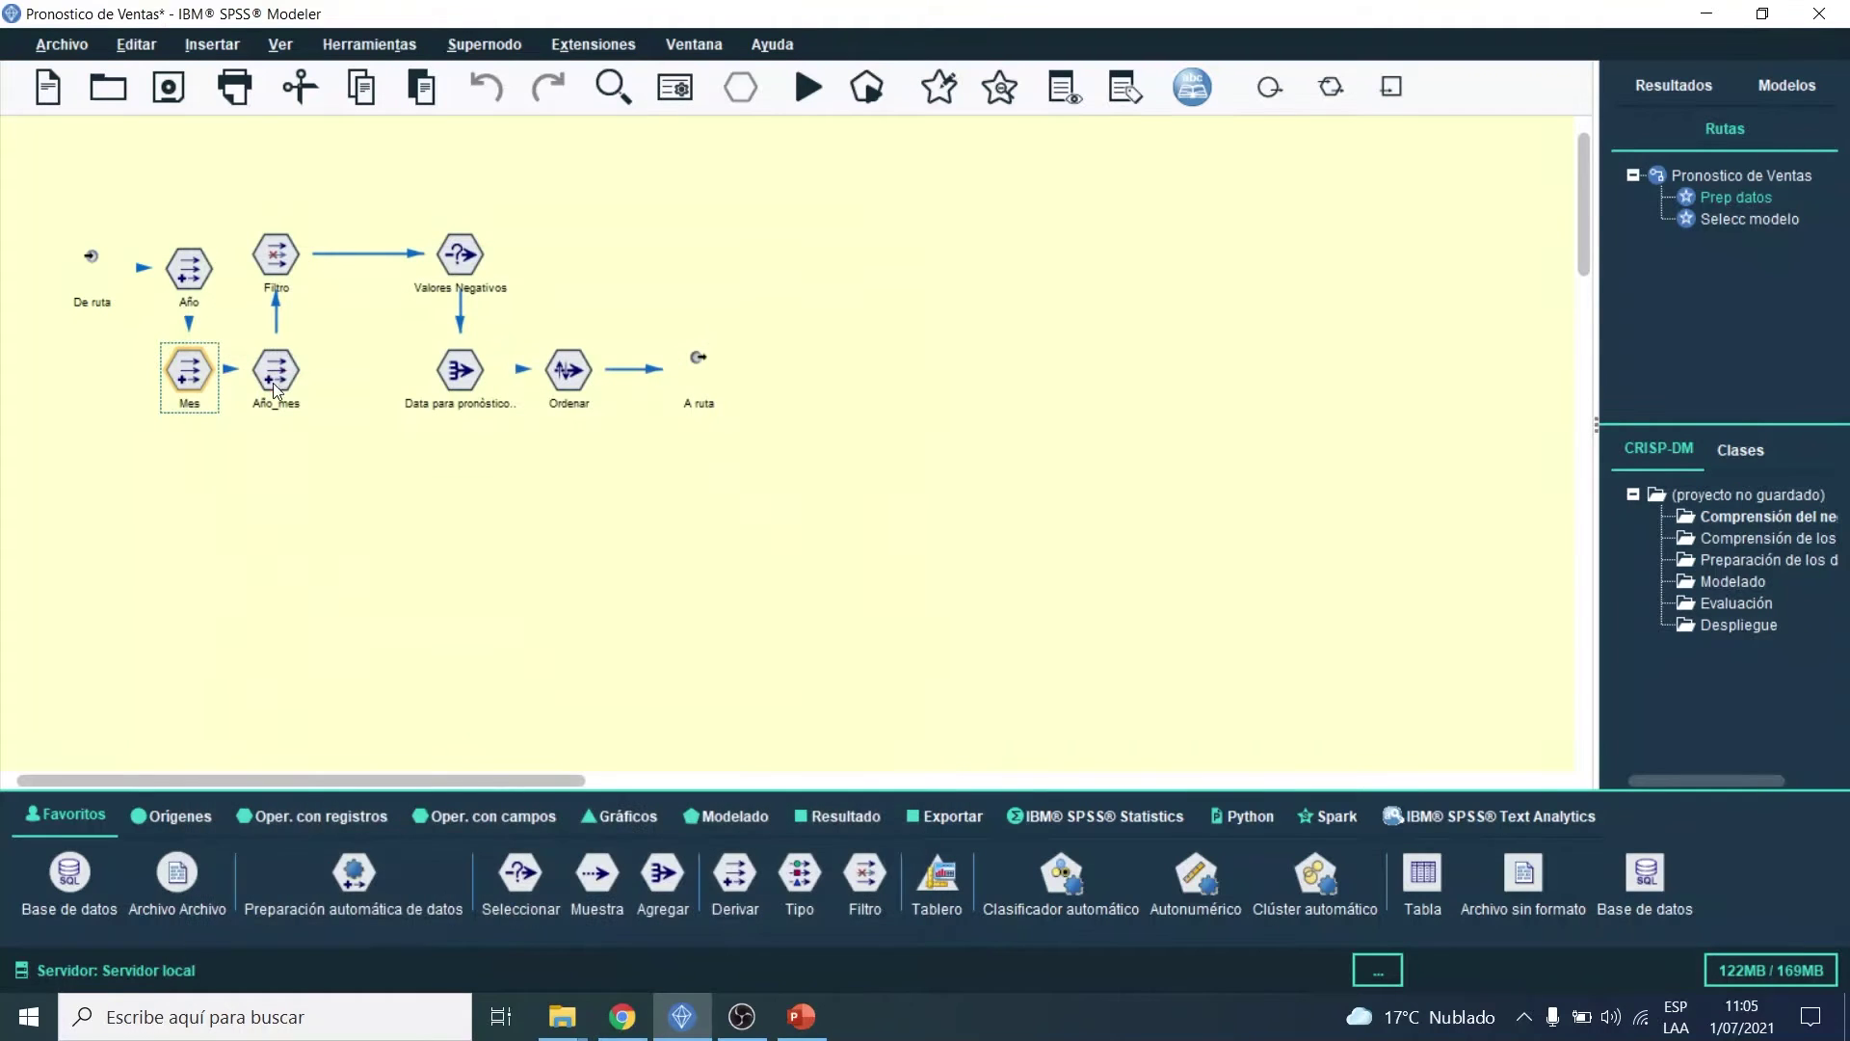
Step: Check the Año_mes derive node's formula and preview its output, comparing the Fecha and Año_mes columns
{"action": "double_click", "coordinate": [274, 384]}
{"action": "left_click_drag", "start_coordinate": [635, 156], "coordinate": [638, 154]}
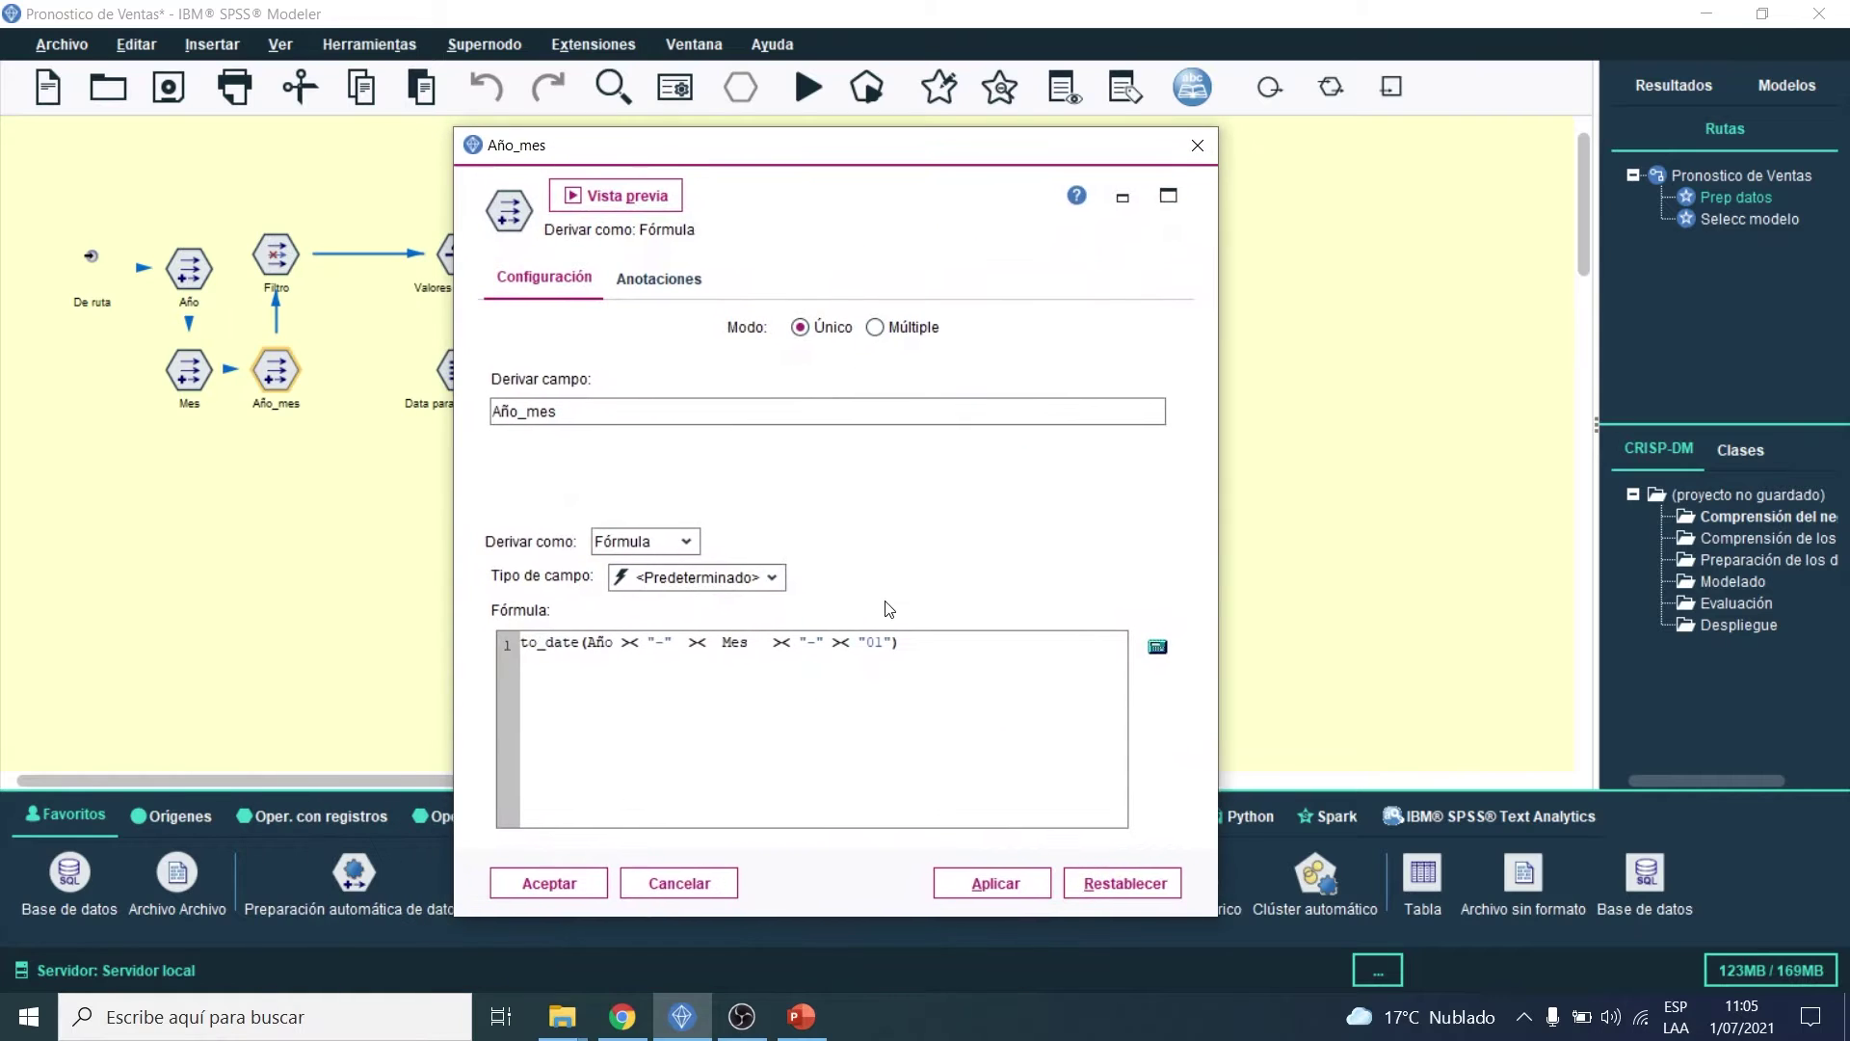
{"action": "left_click", "coordinate": [621, 208]}
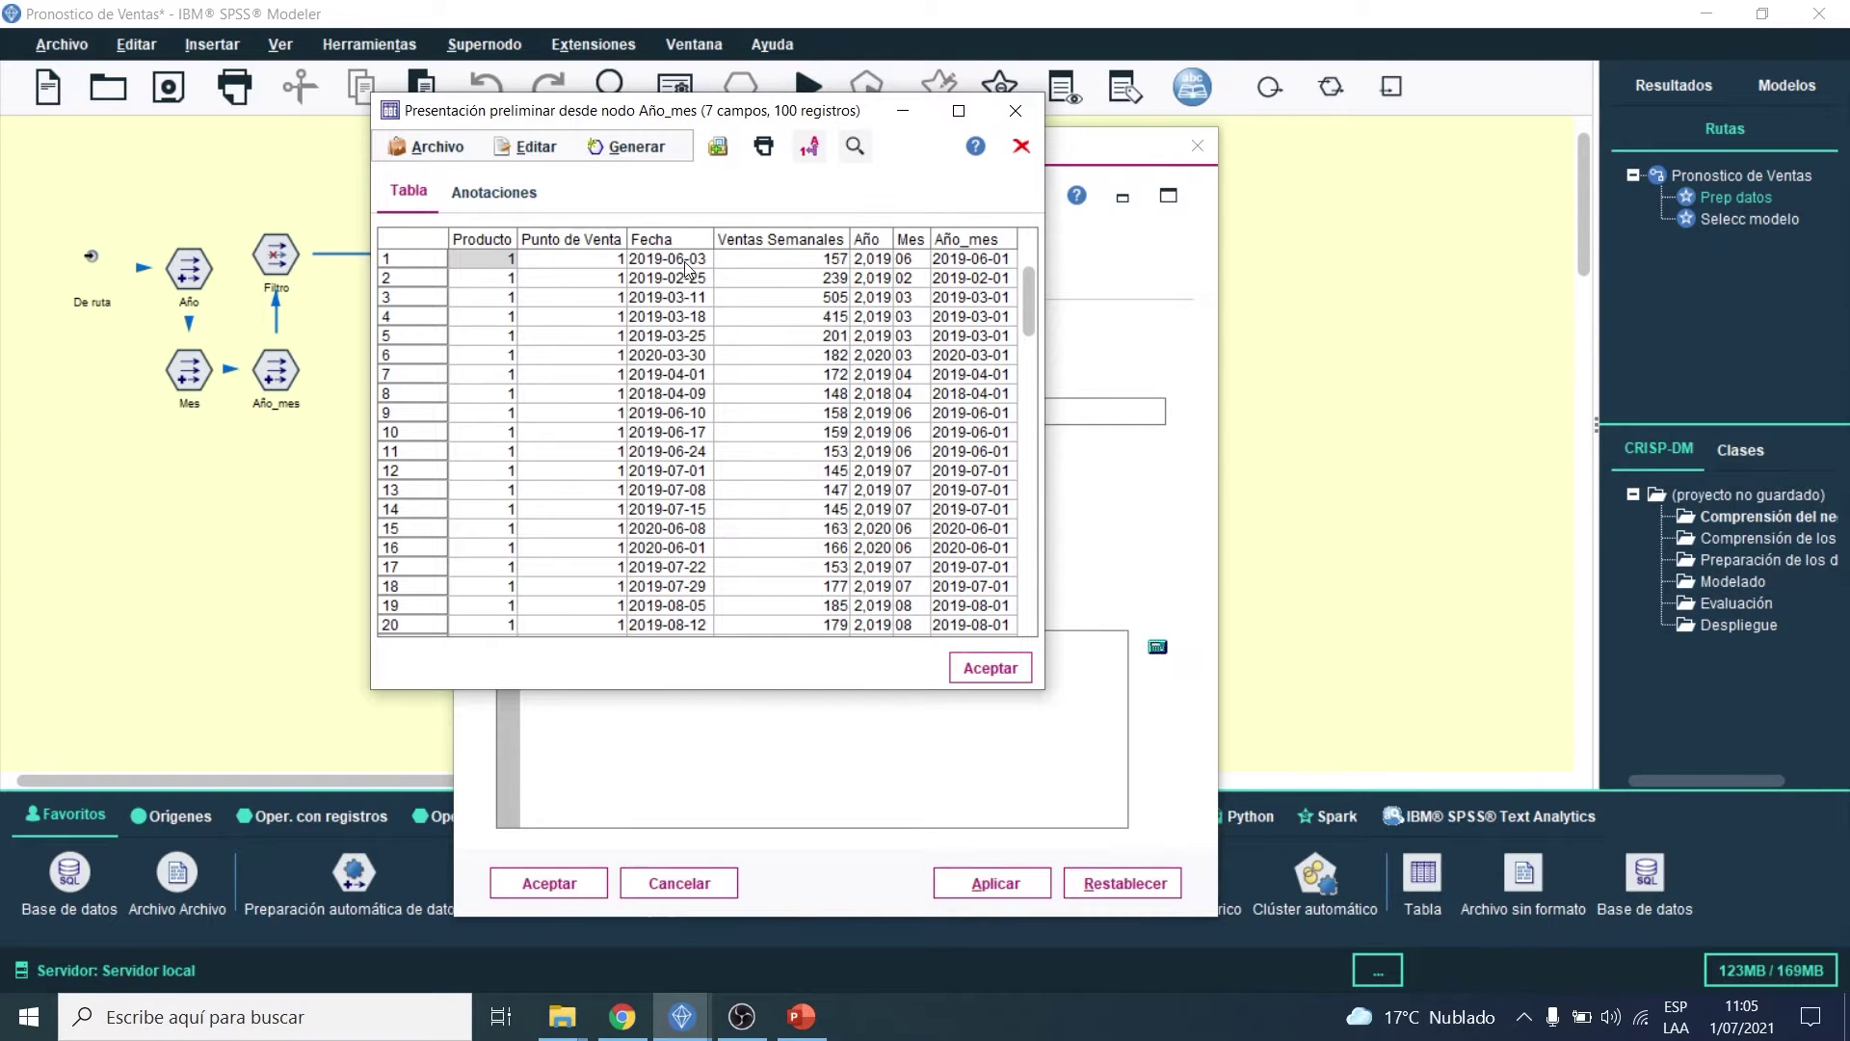
{"action": "left_click_drag", "start_coordinate": [686, 262], "coordinate": [686, 424]}
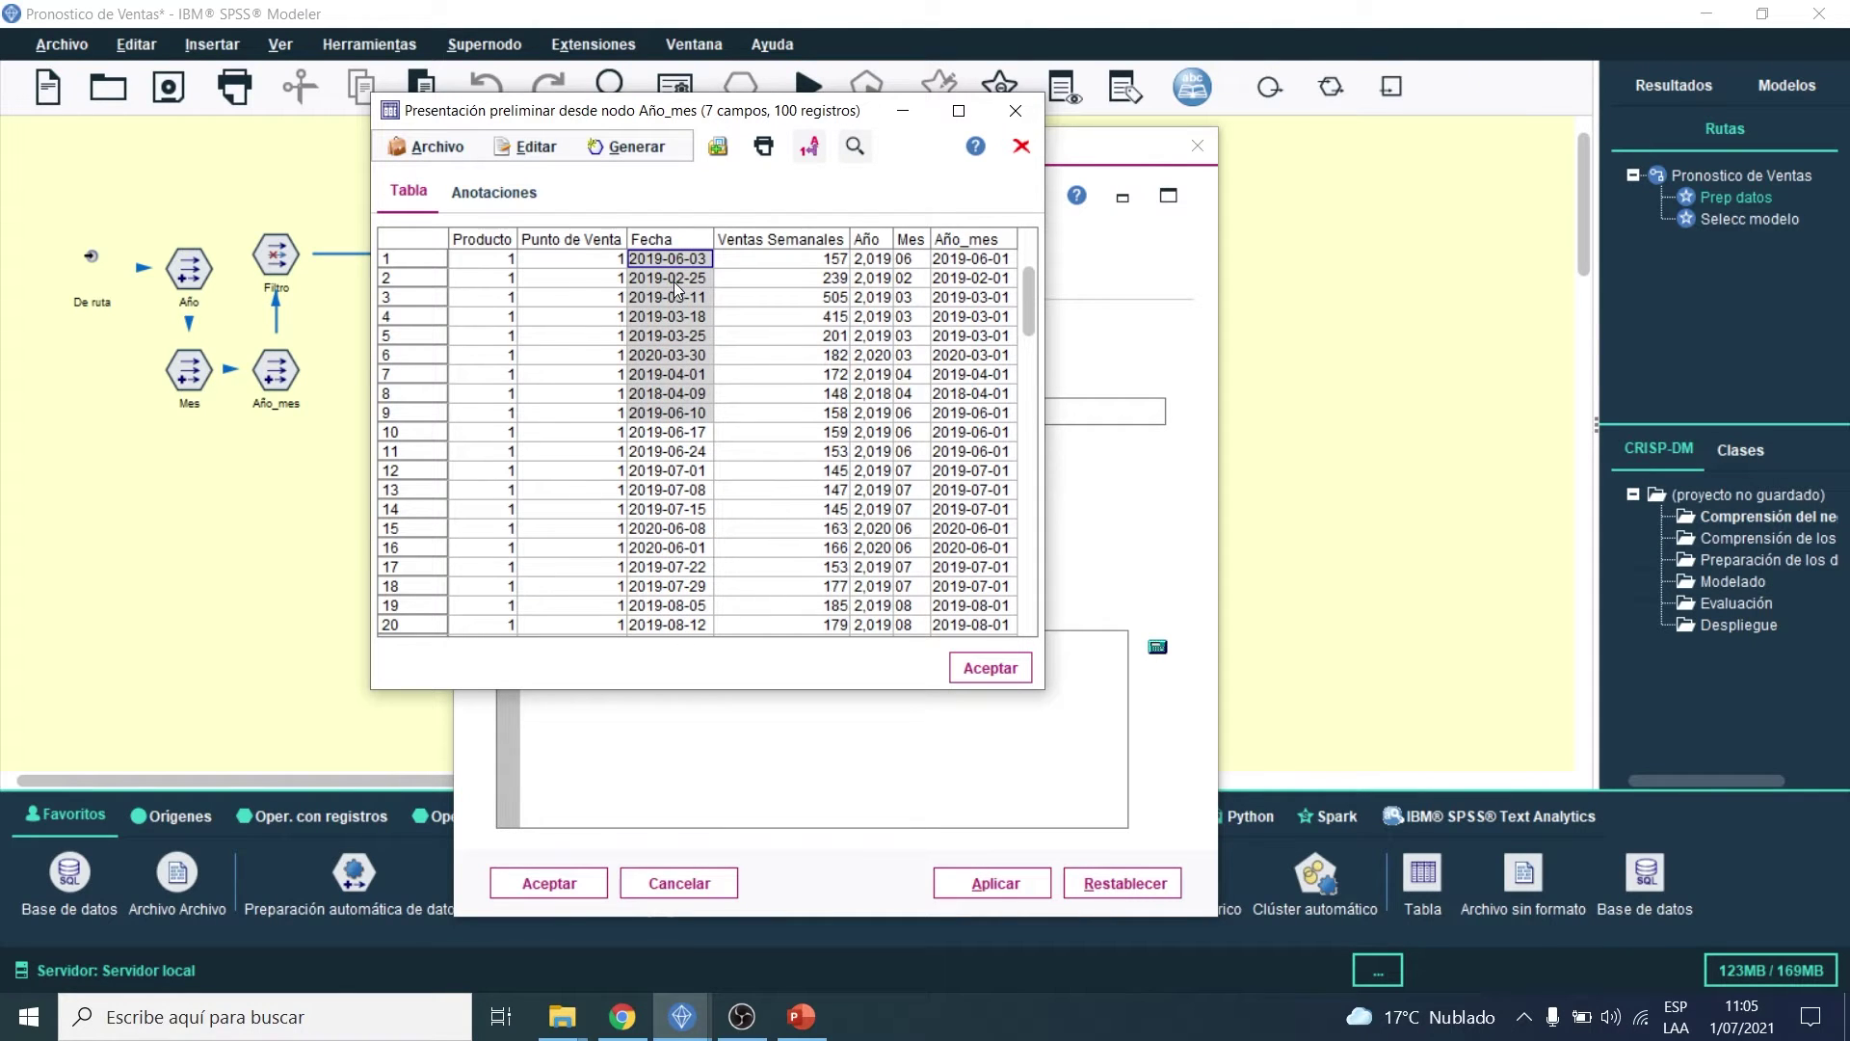
{"action": "left_click_drag", "start_coordinate": [677, 281], "coordinate": [677, 455]}
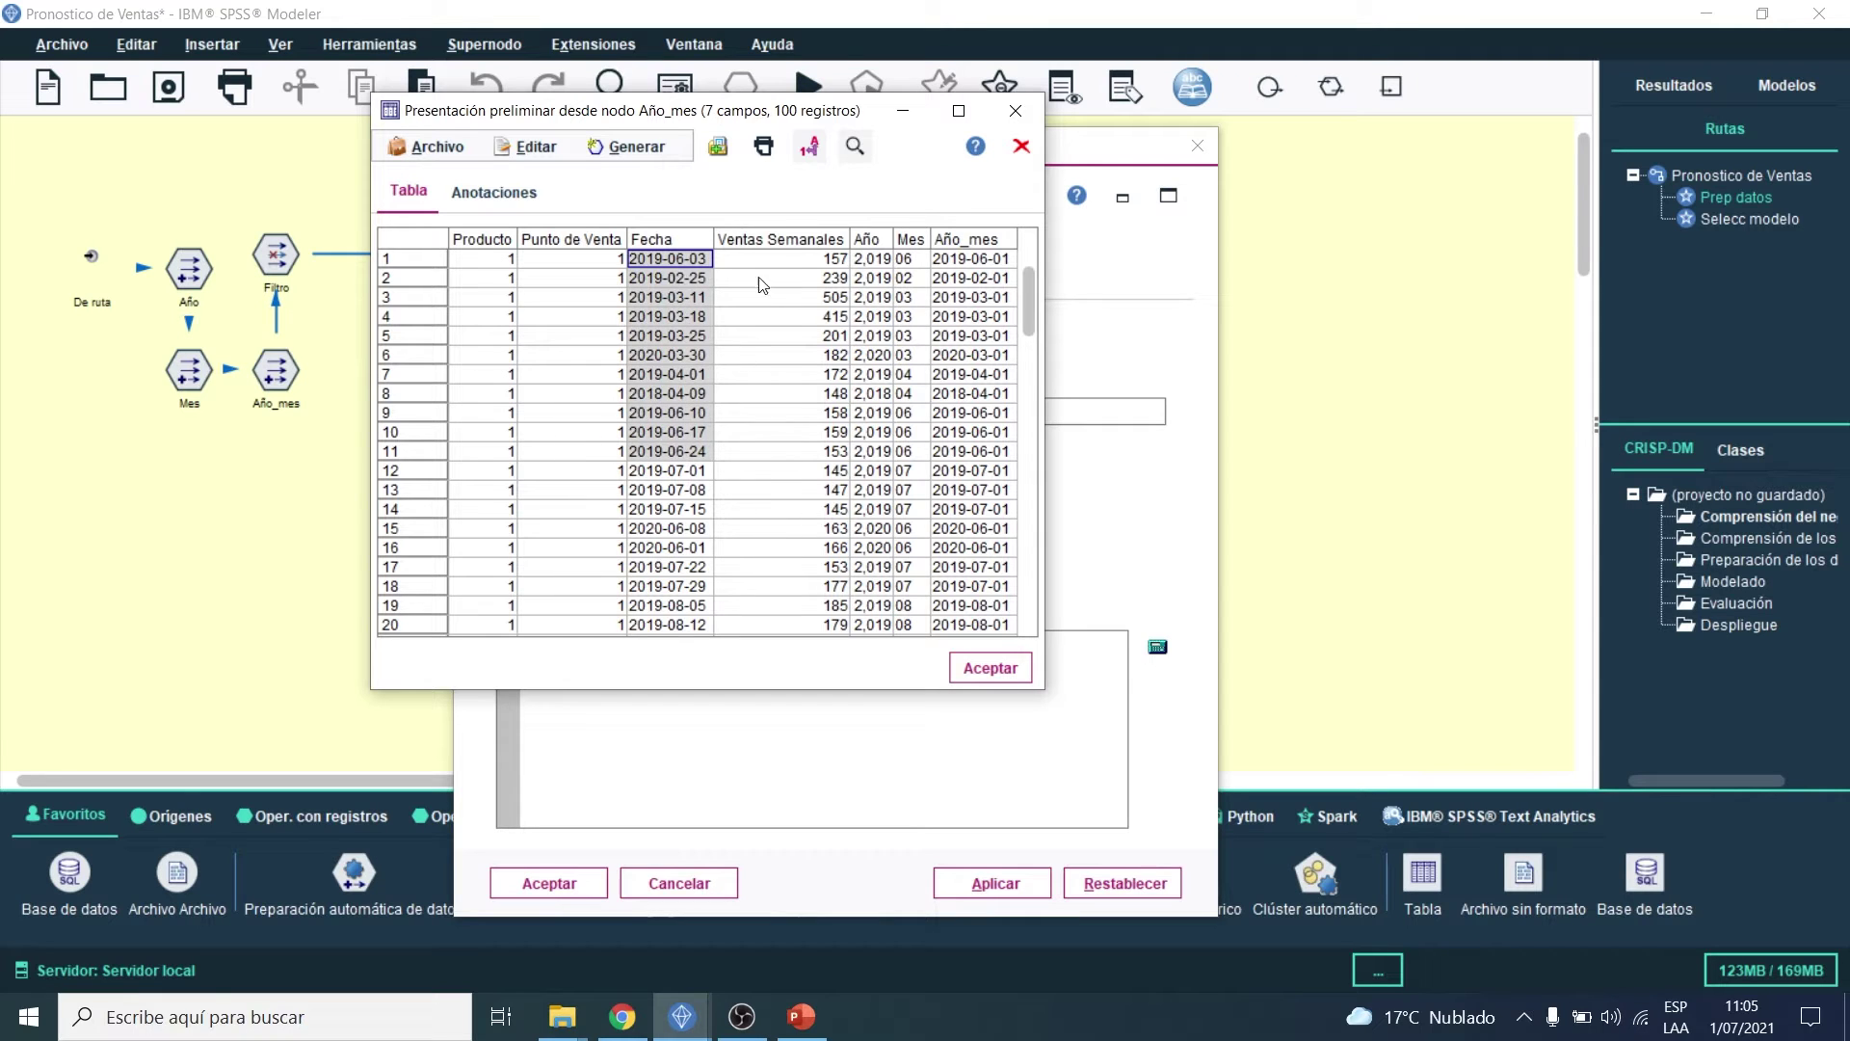
{"action": "left_click_drag", "start_coordinate": [963, 260], "coordinate": [966, 434]}
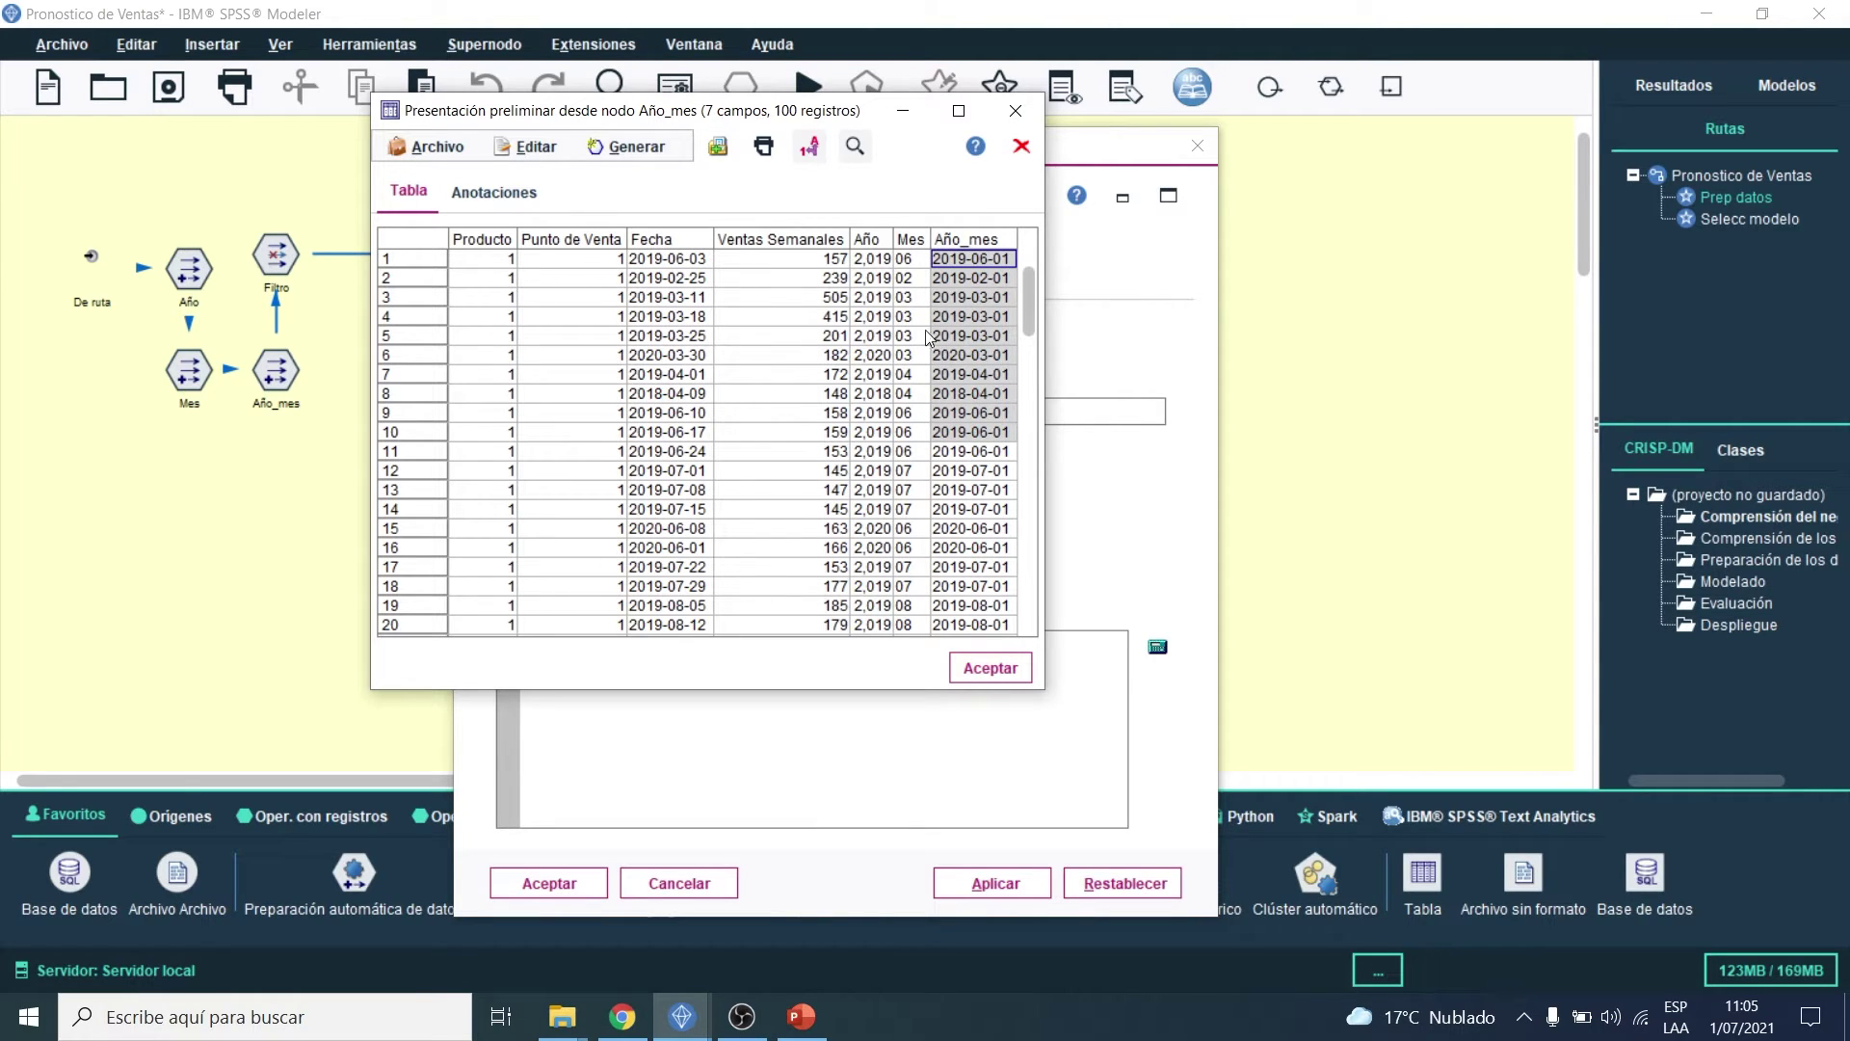
{"action": "left_click_drag", "start_coordinate": [996, 262], "coordinate": [971, 385]}
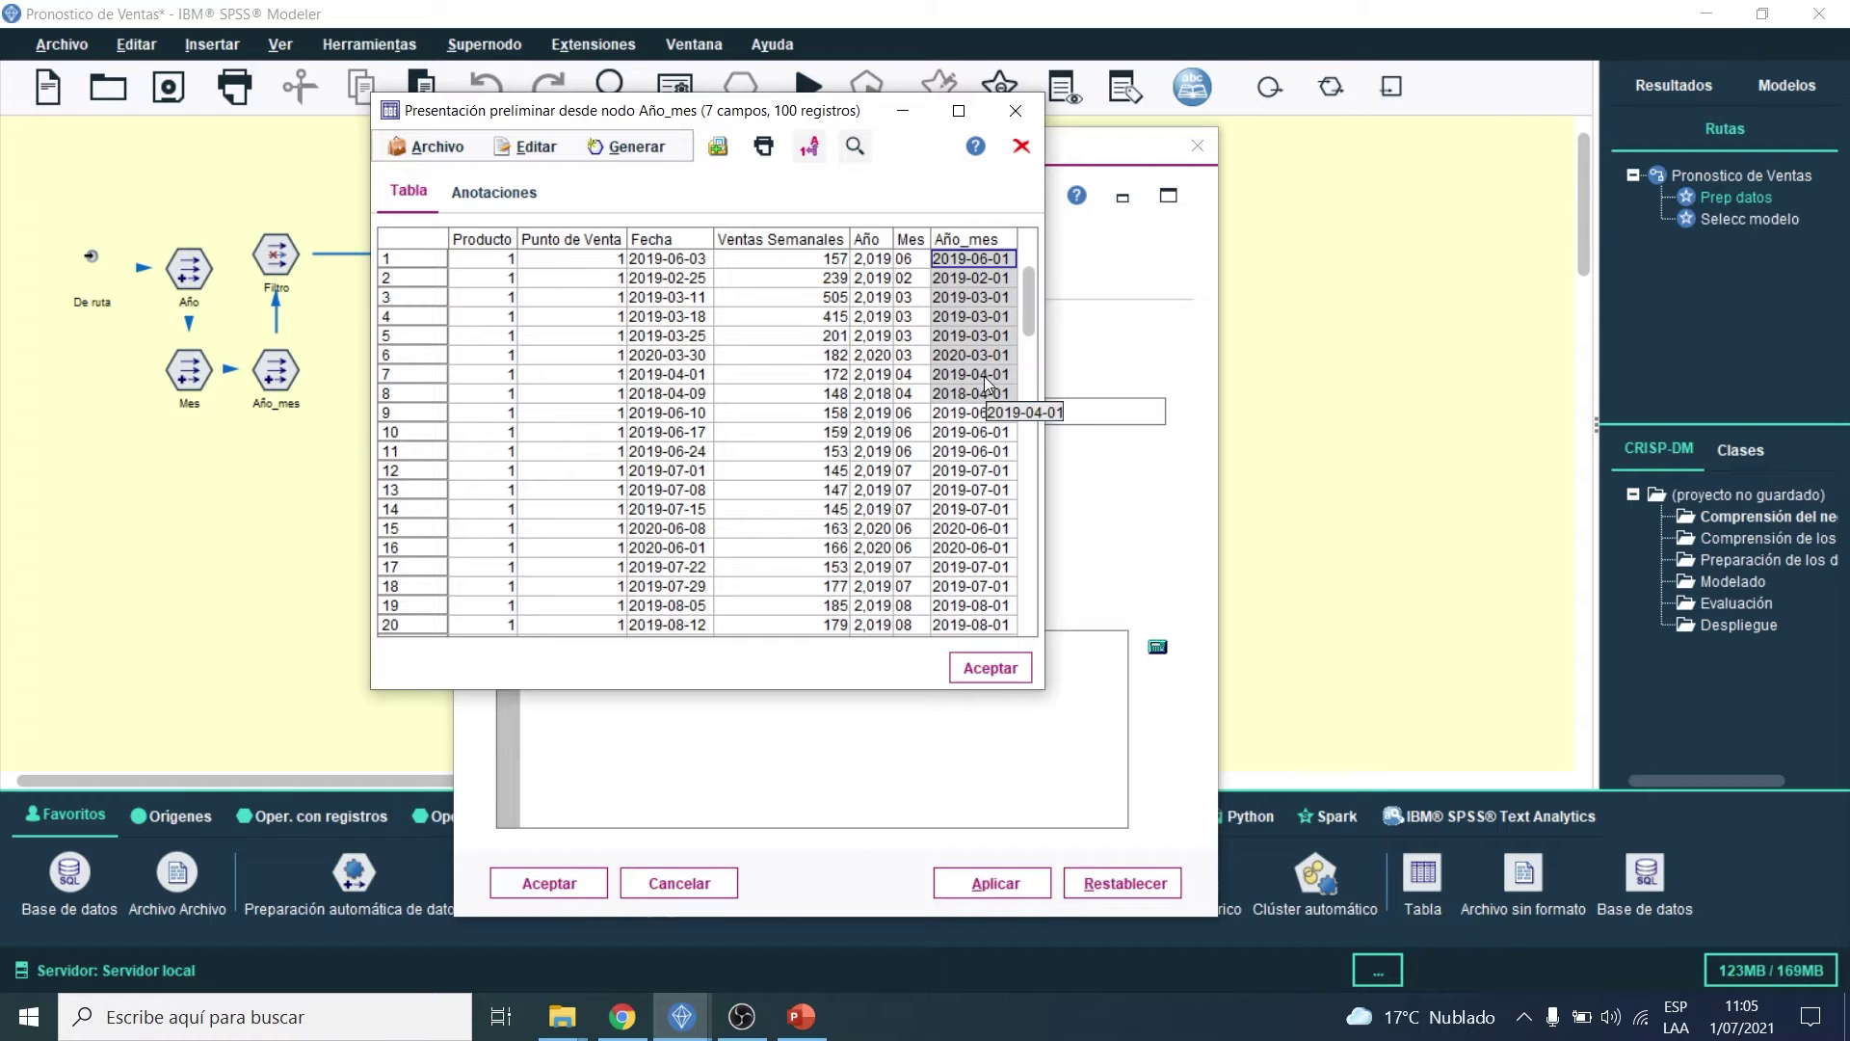
{"action": "left_click", "coordinate": [1016, 114]}
{"action": "left_click", "coordinate": [1198, 145]}
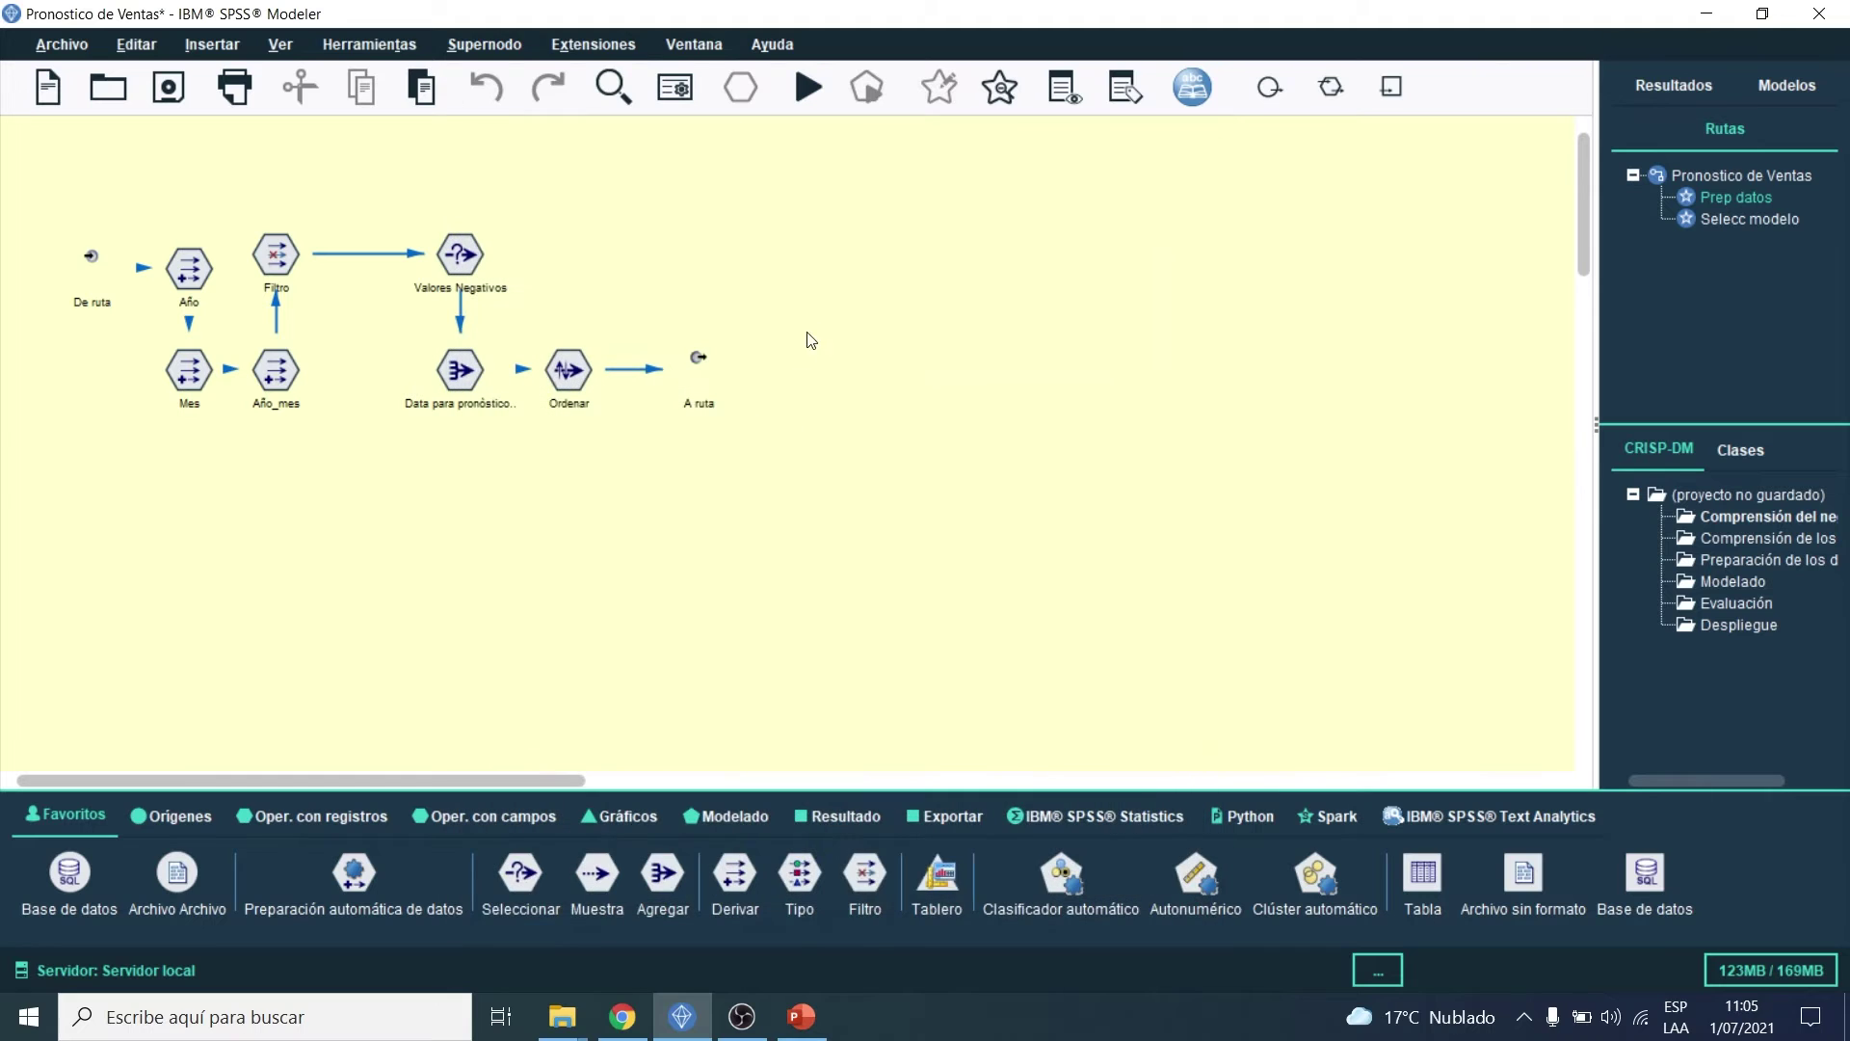
Step: Review the discard condition of the Valores Negativos node and the key fields and aggregates of the Data para pronósticos node
{"action": "double_click", "coordinate": [468, 259]}
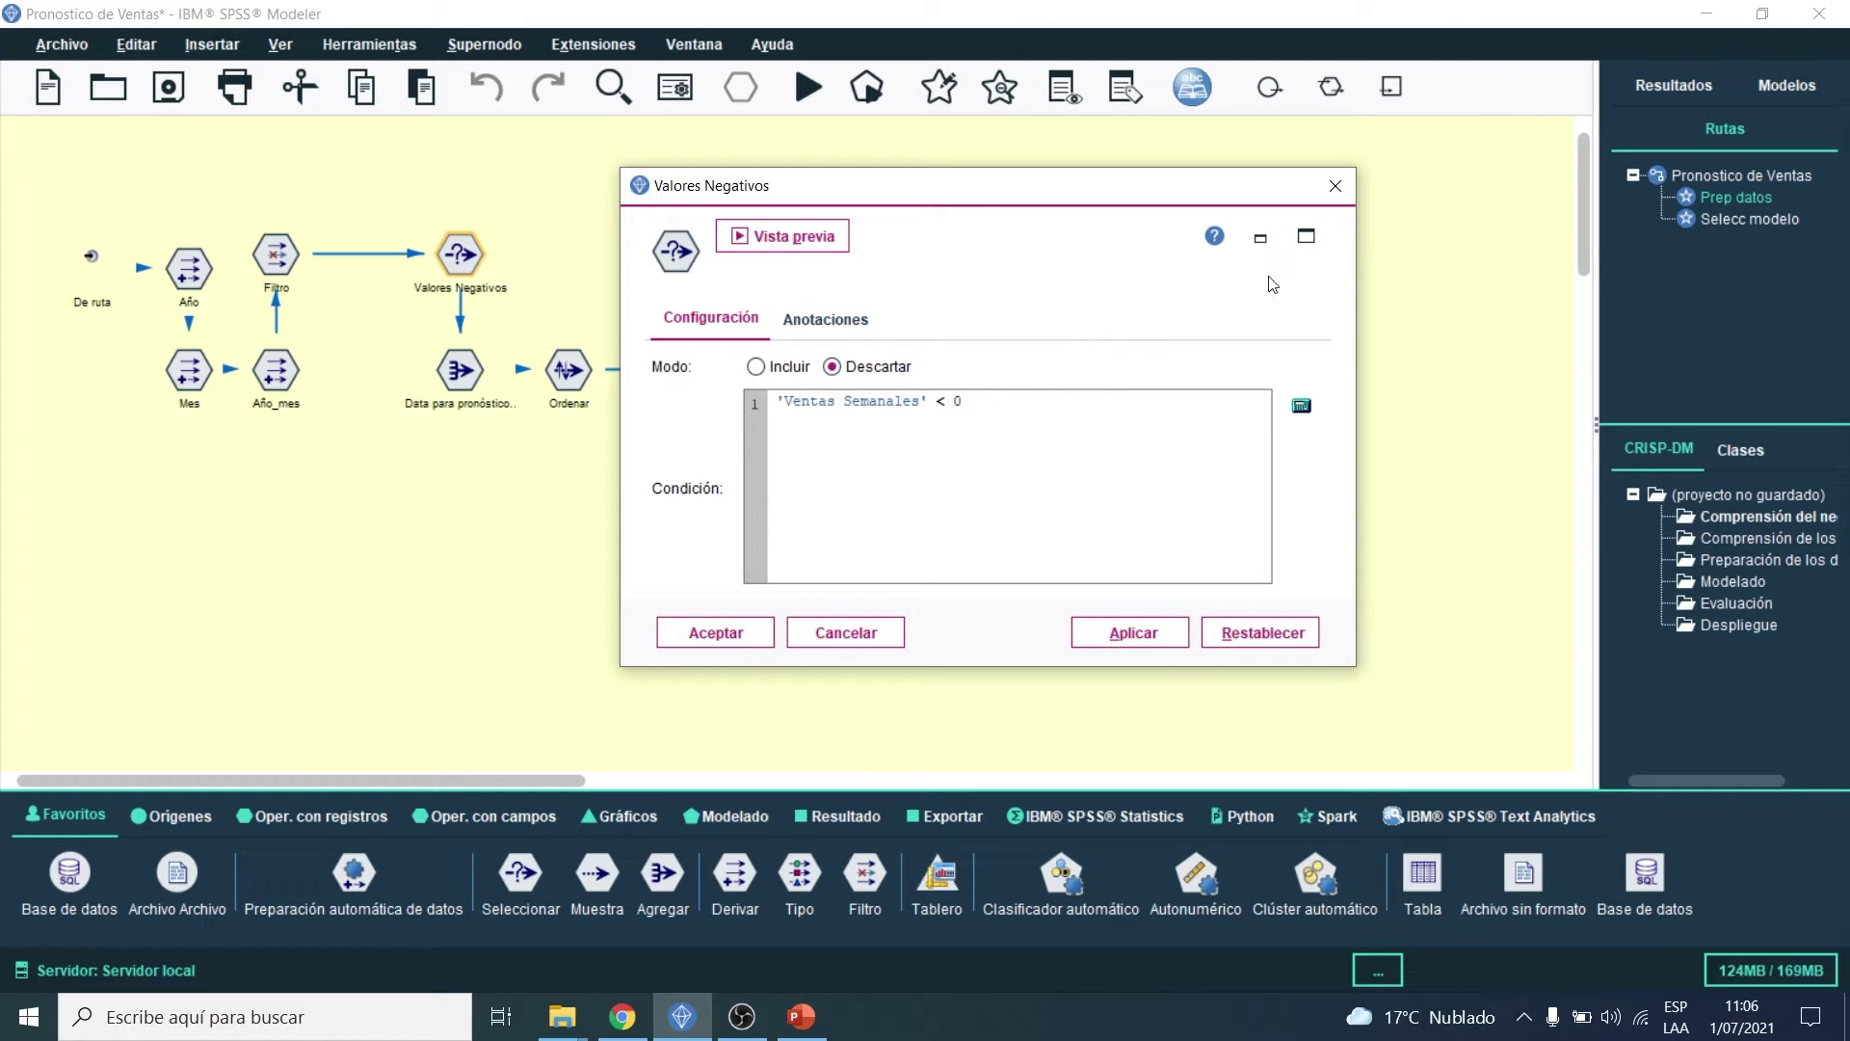
{"action": "left_click", "coordinate": [1336, 186]}
{"action": "double_click", "coordinate": [468, 374]}
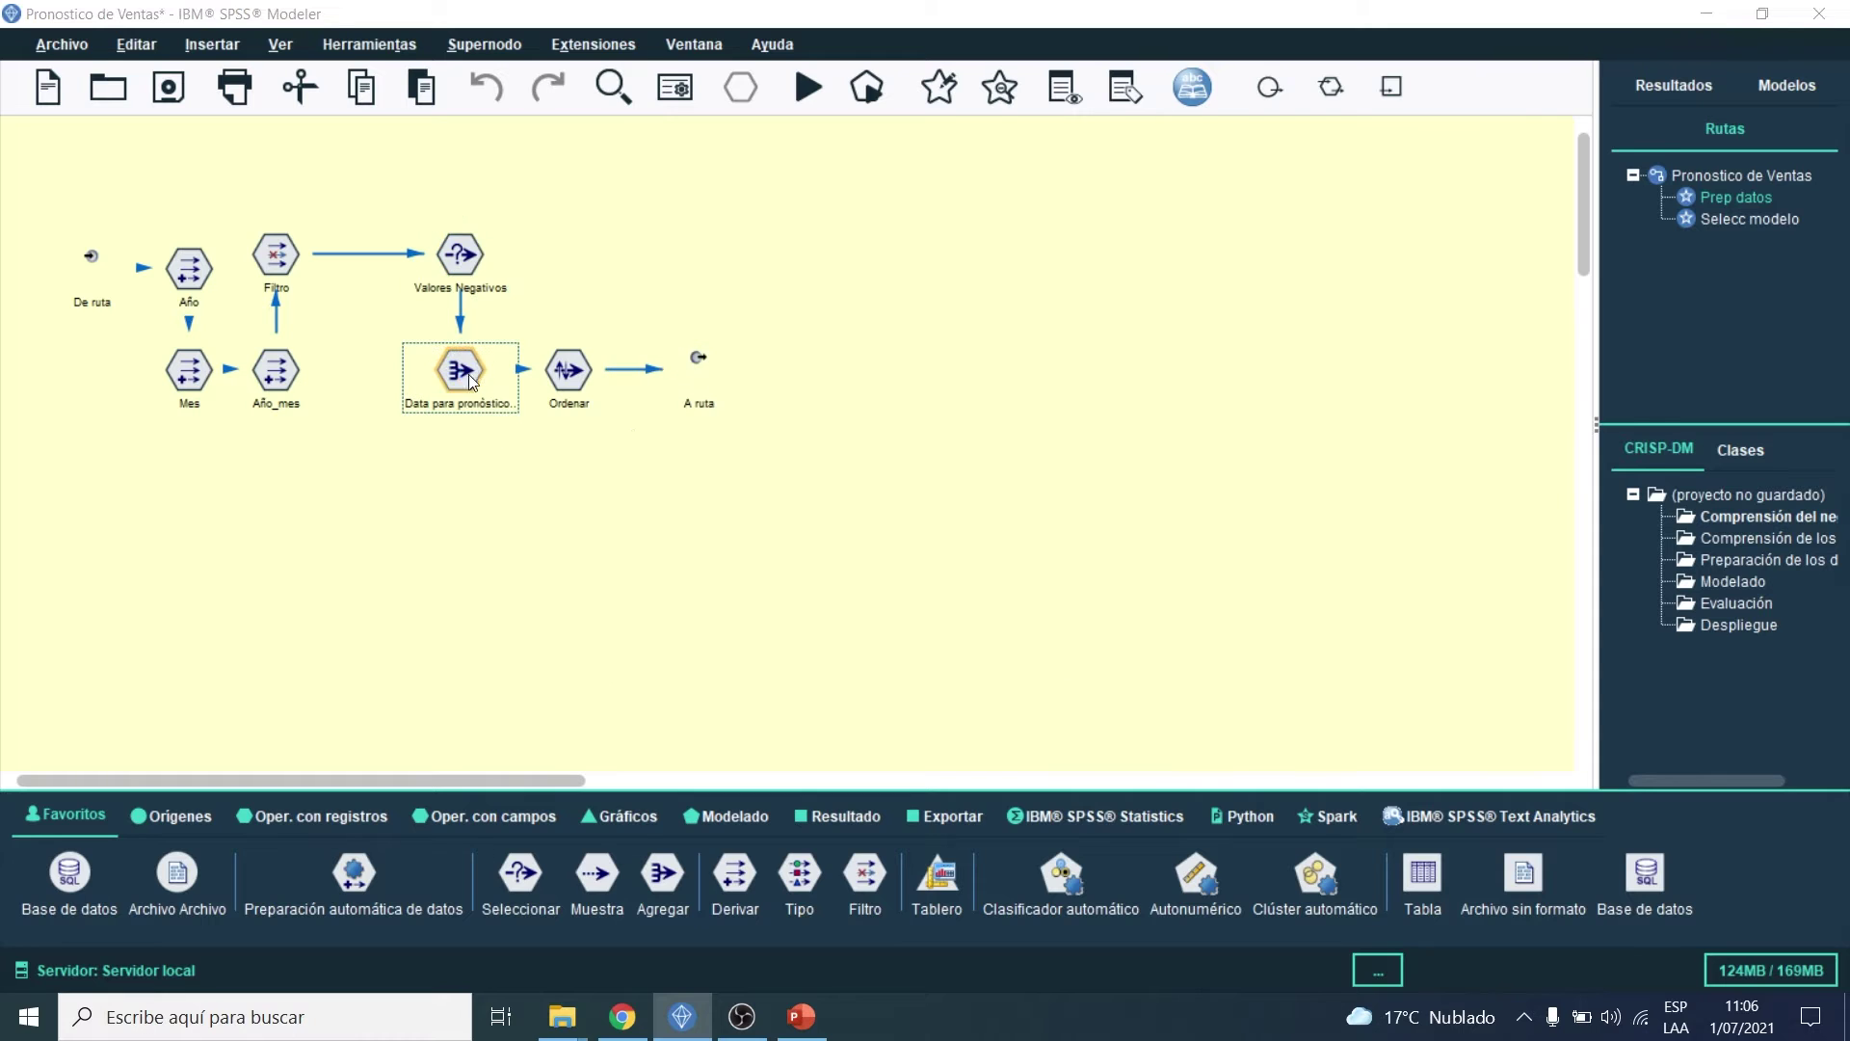
{"action": "left_click_drag", "start_coordinate": [672, 73], "coordinate": [772, 62]}
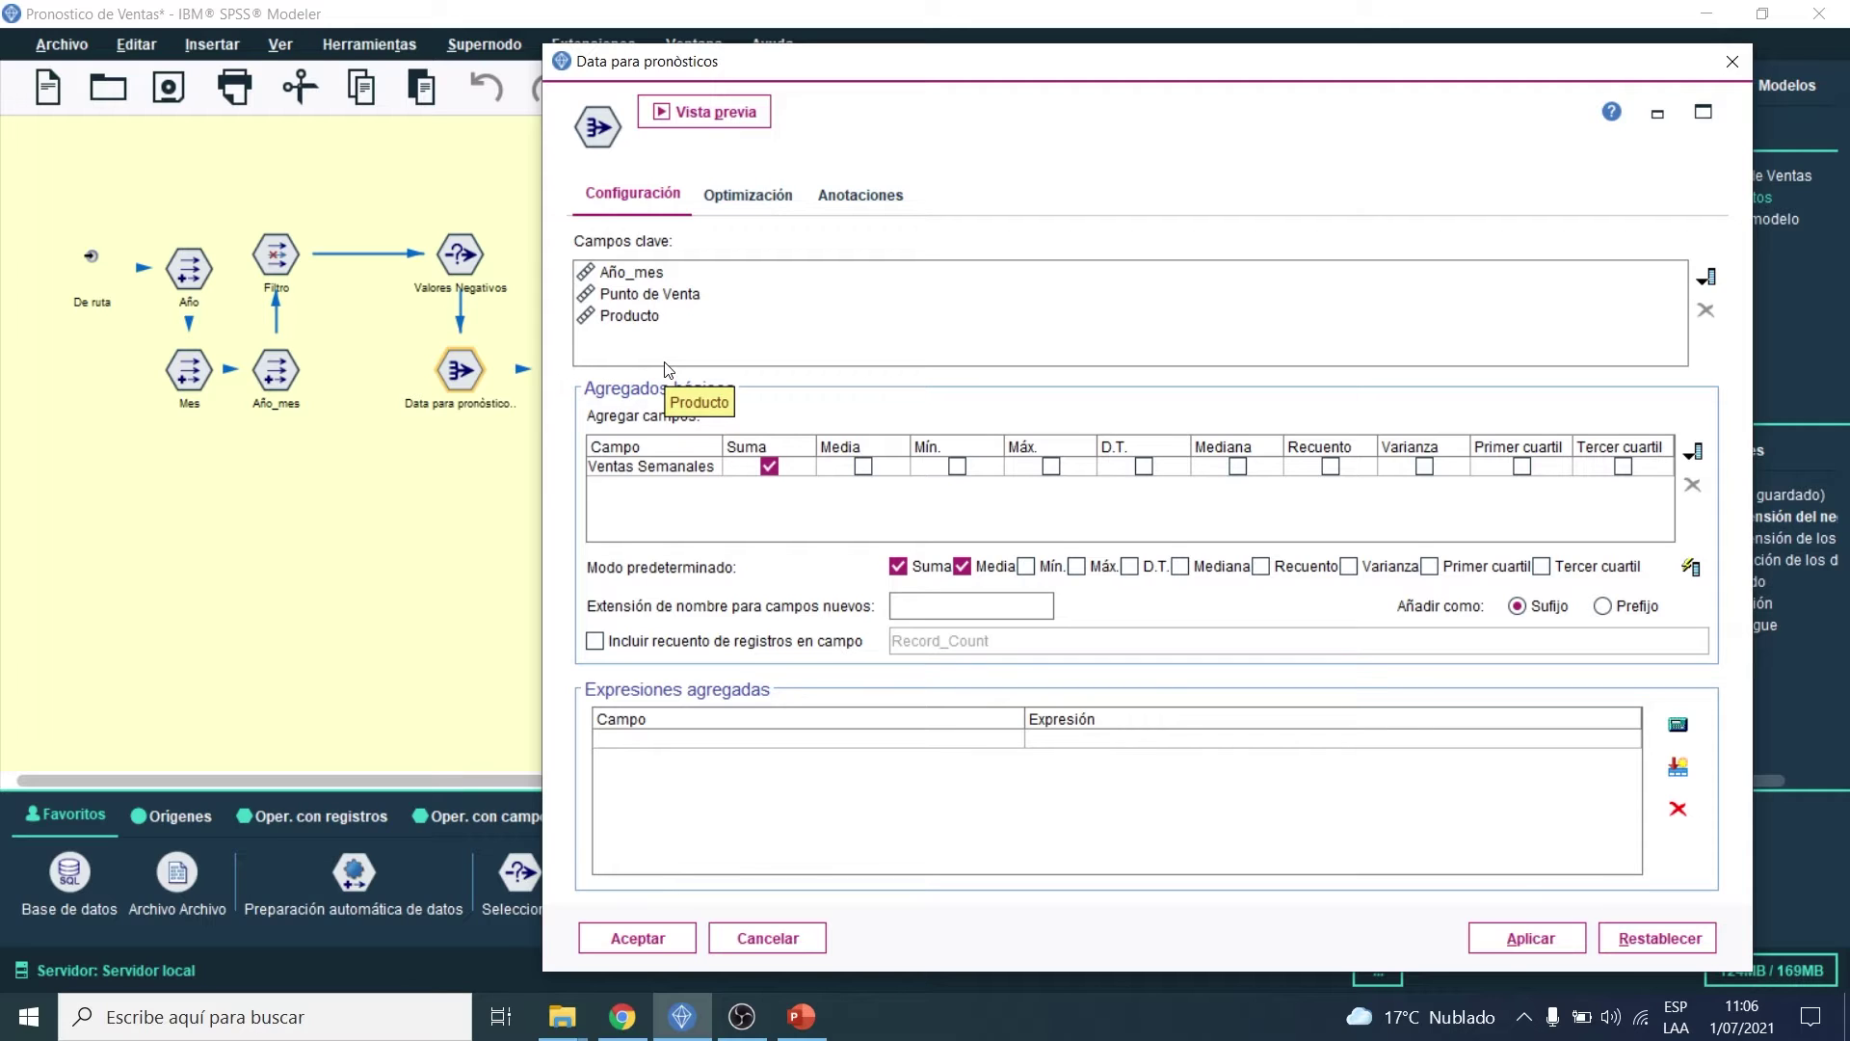
Step: Preview the Data para pronósticos output and examine the monthly sales sums by product and point of sale
{"action": "left_click", "coordinate": [732, 113]}
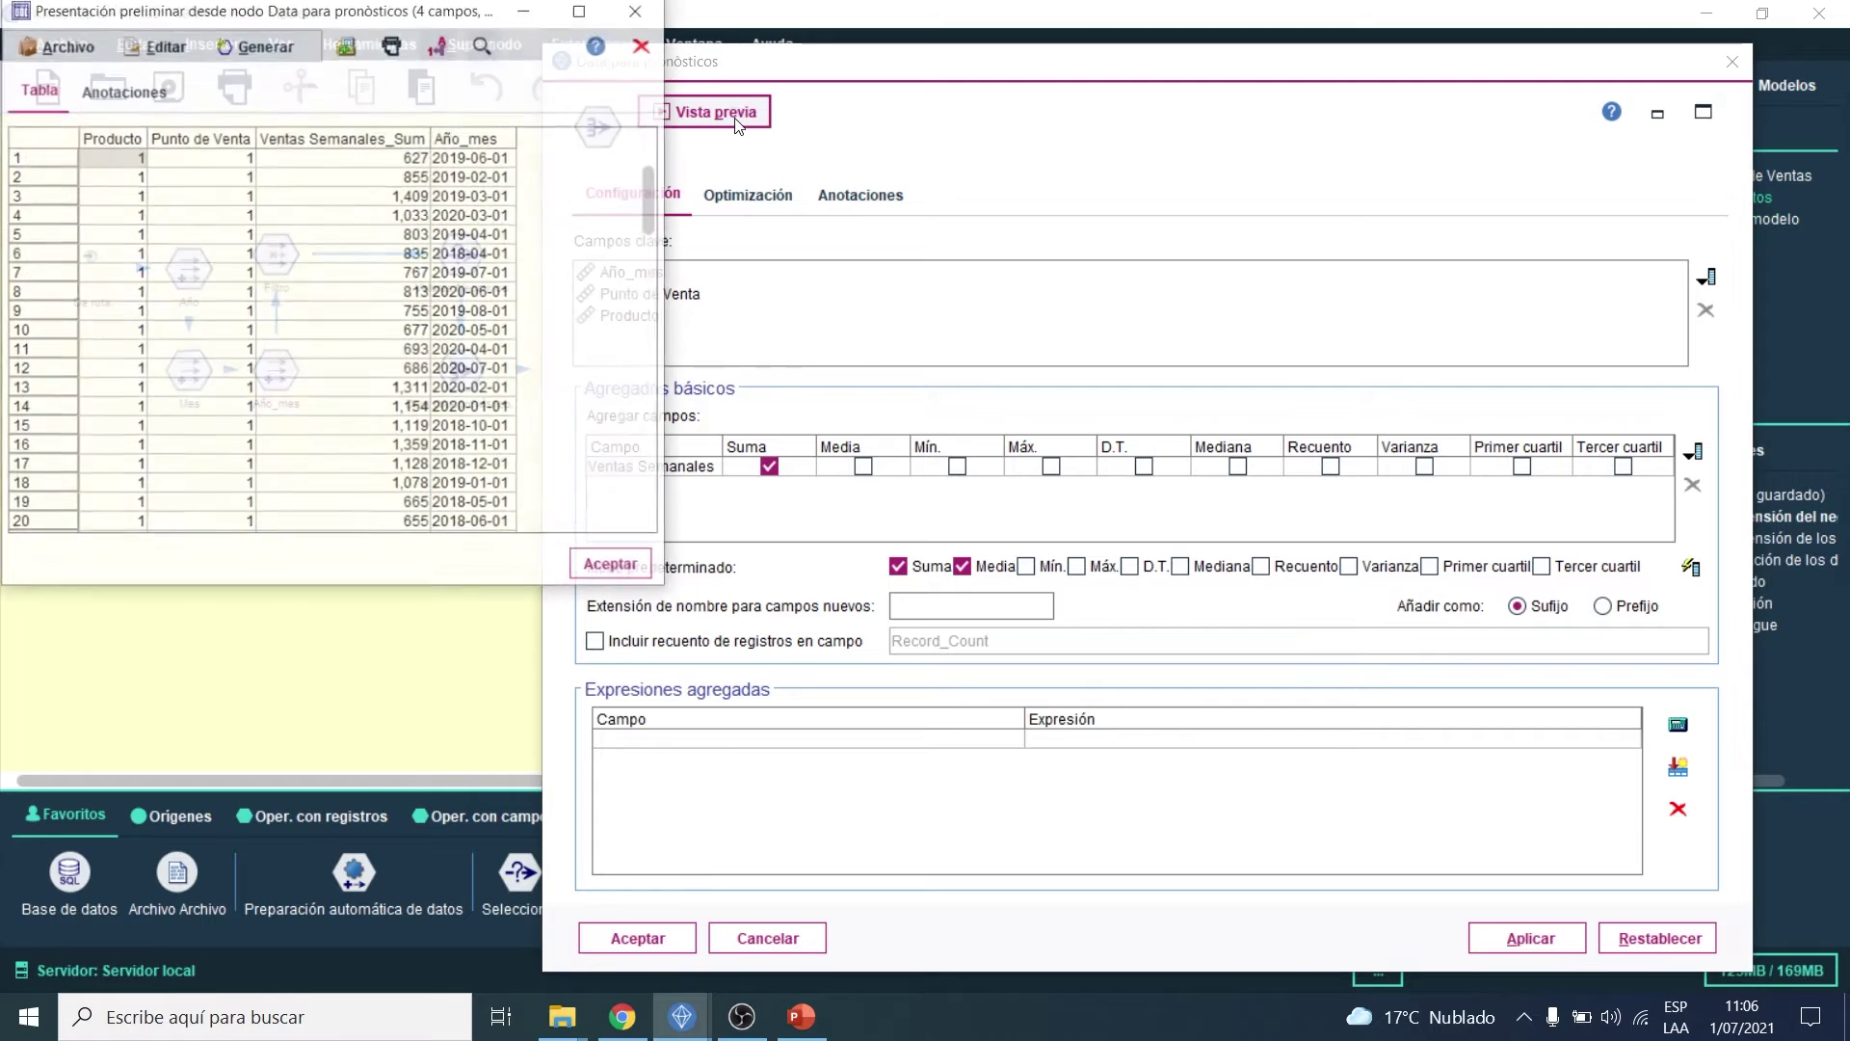
{"action": "left_click_drag", "start_coordinate": [485, 161], "coordinate": [425, 184]}
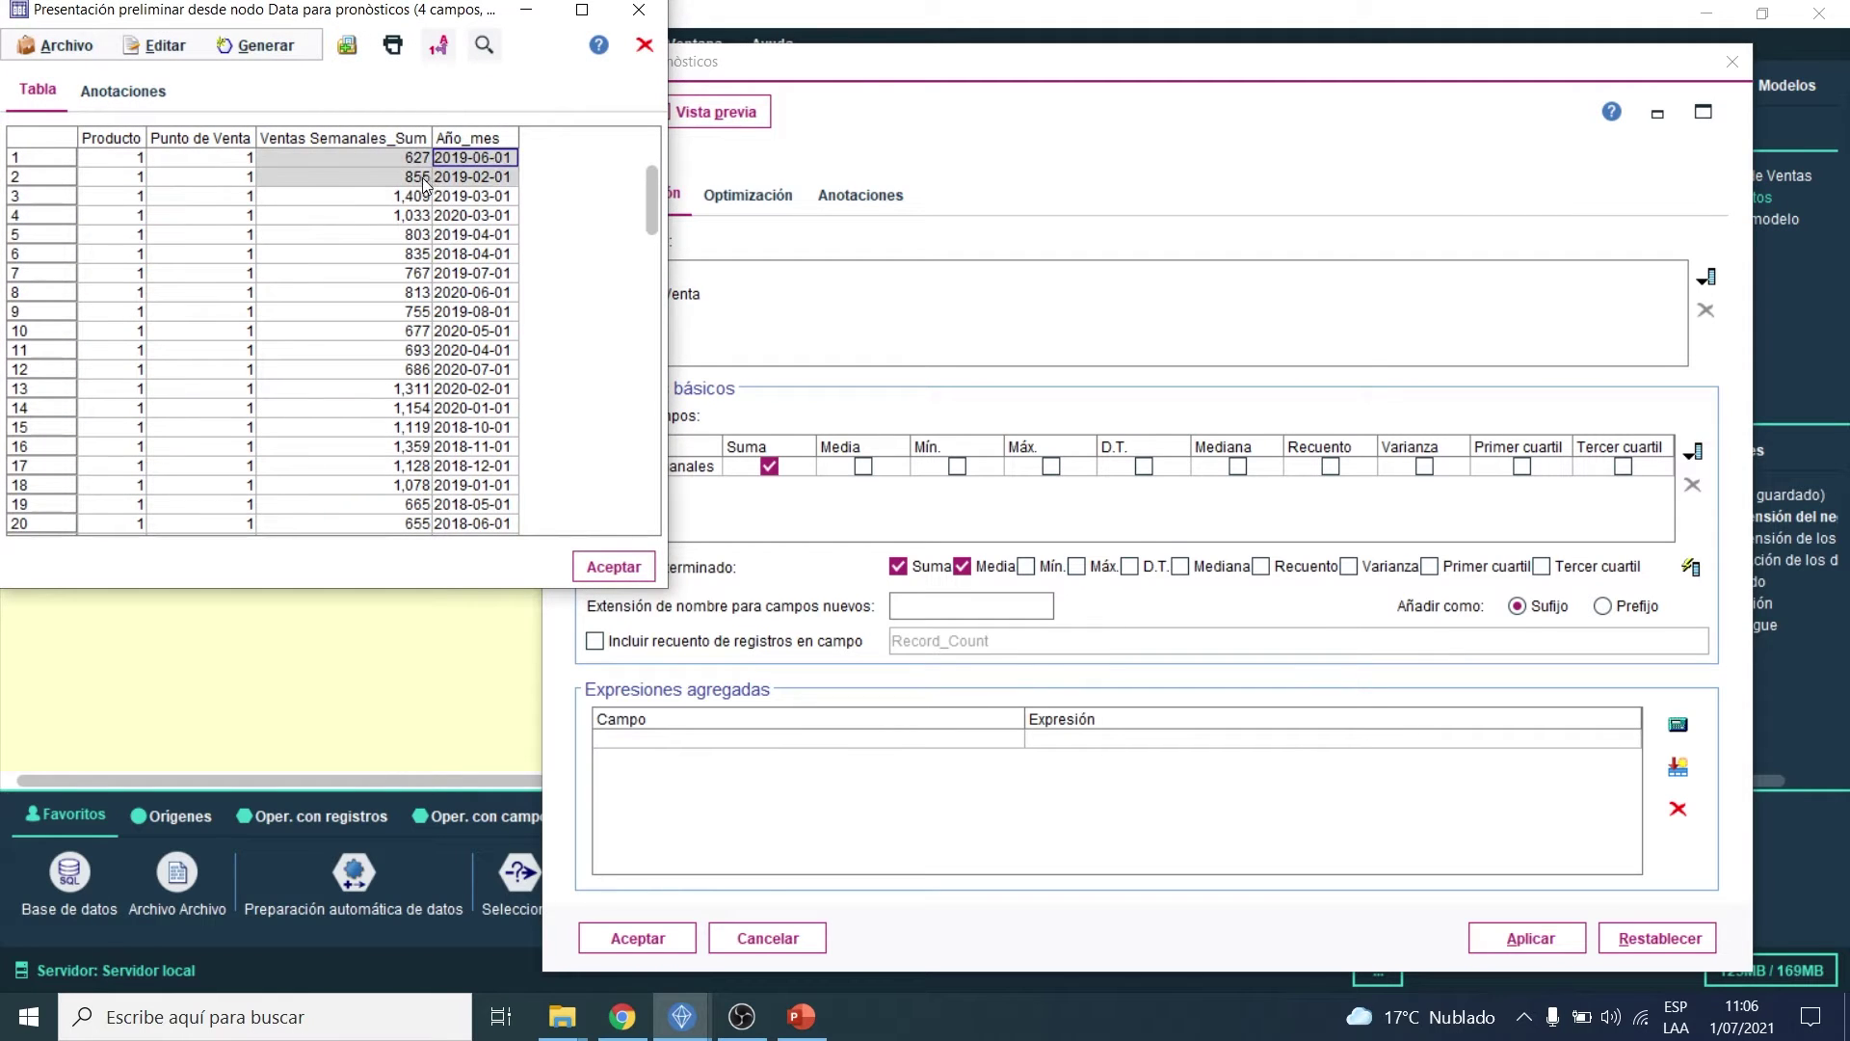
{"action": "left_click", "coordinate": [138, 159]}
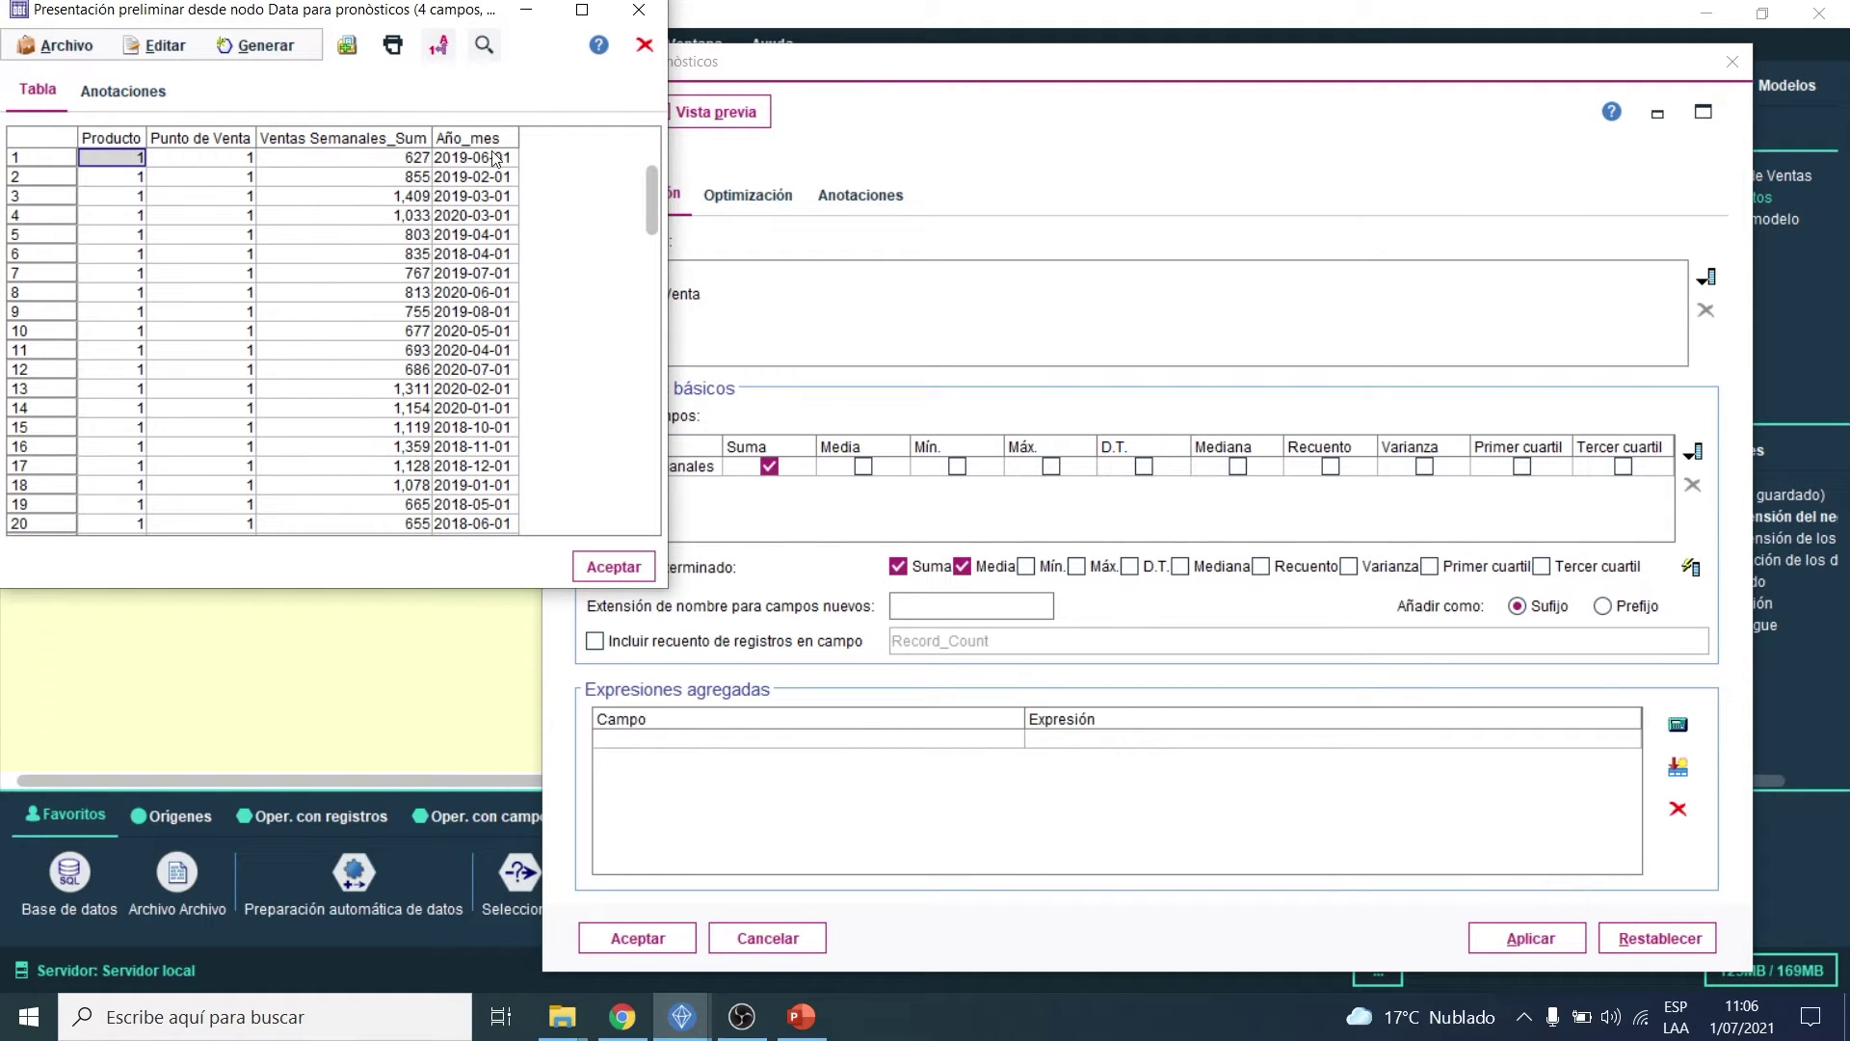
{"action": "left_click", "coordinate": [494, 159]}
{"action": "left_click", "coordinate": [114, 164]}
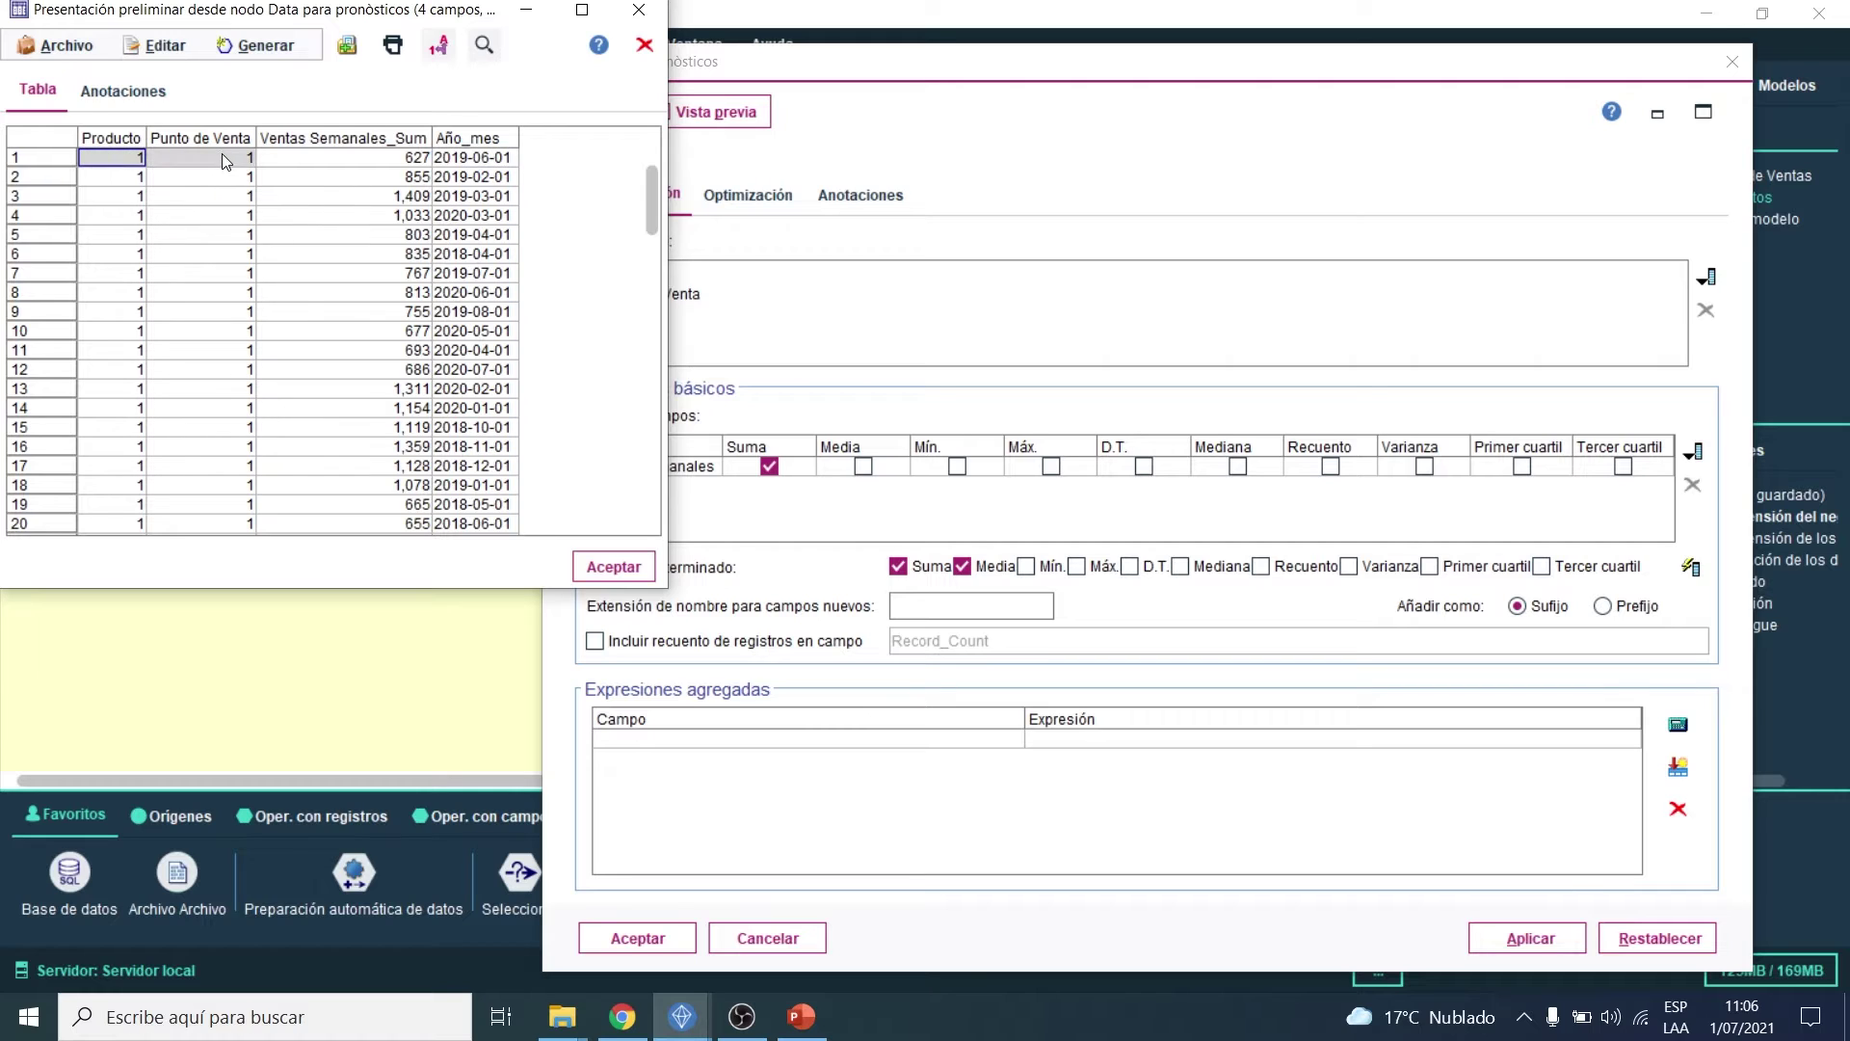
{"action": "left_click_drag", "start_coordinate": [233, 153], "coordinate": [358, 275]}
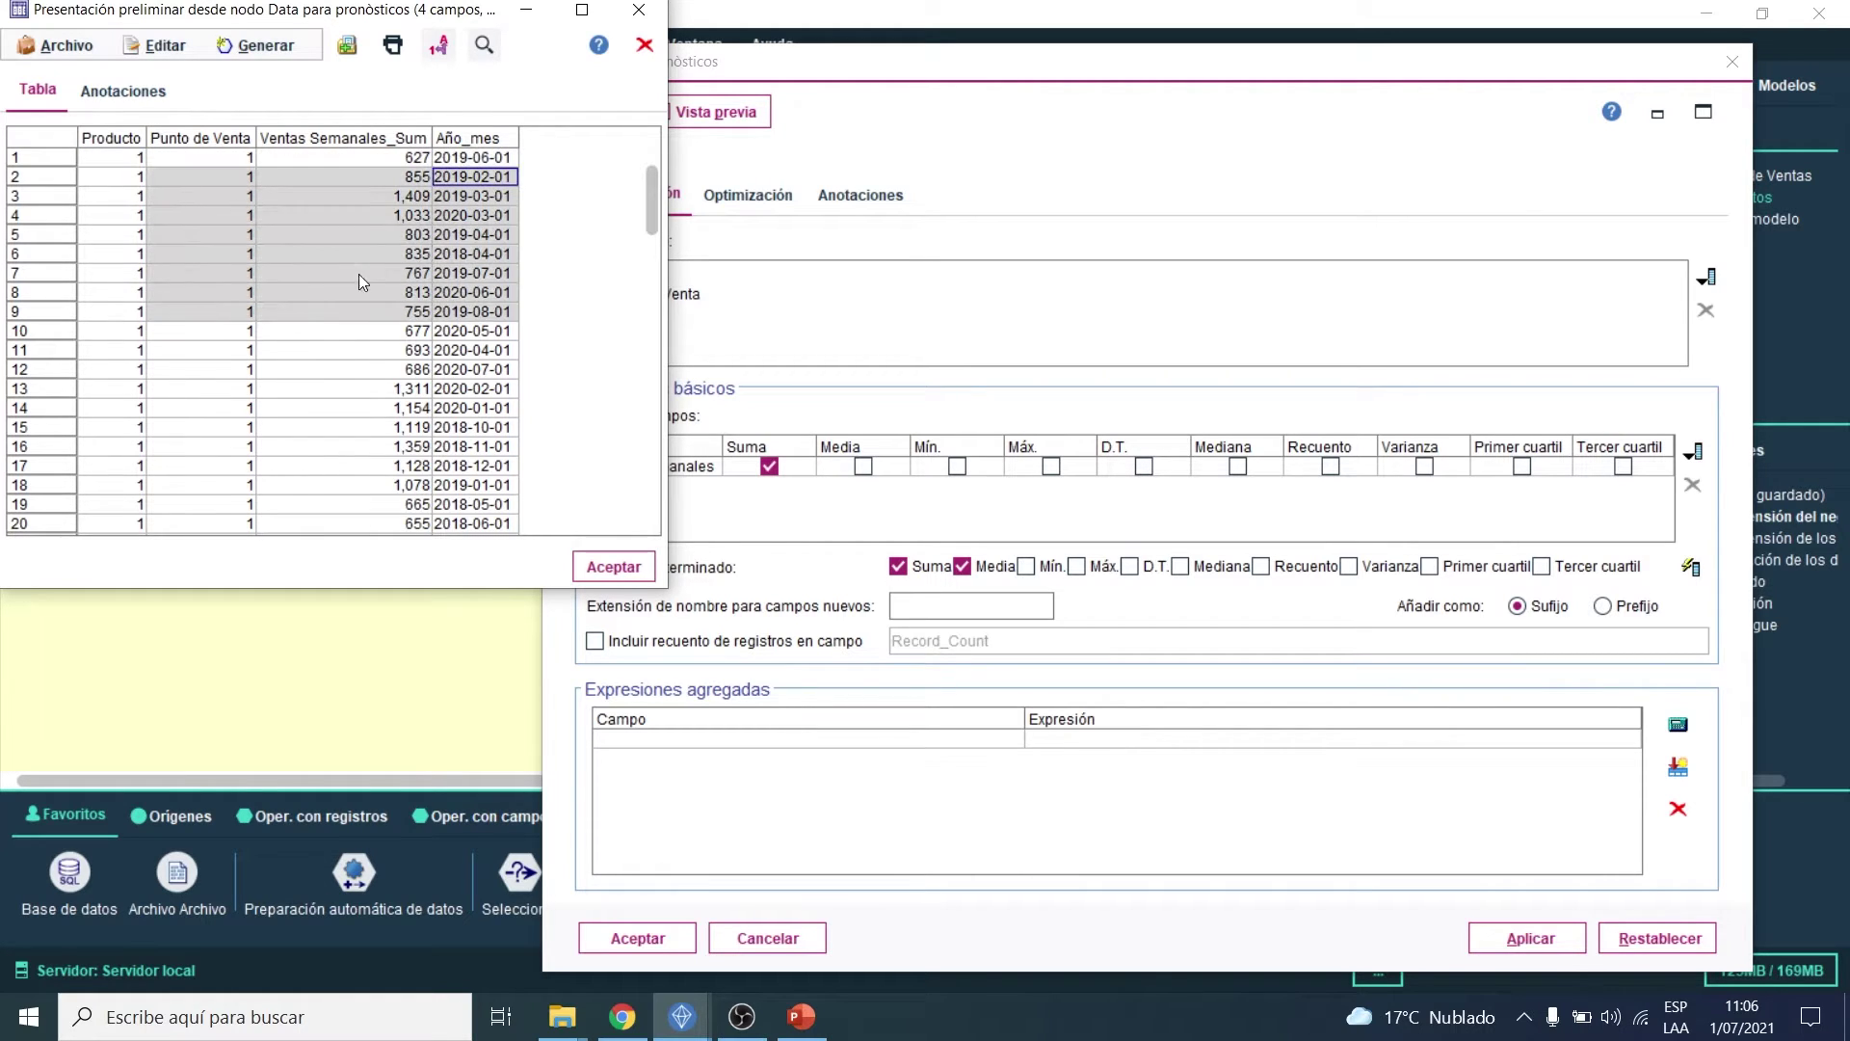
{"action": "left_click_drag", "start_coordinate": [657, 187], "coordinate": [638, 522]}
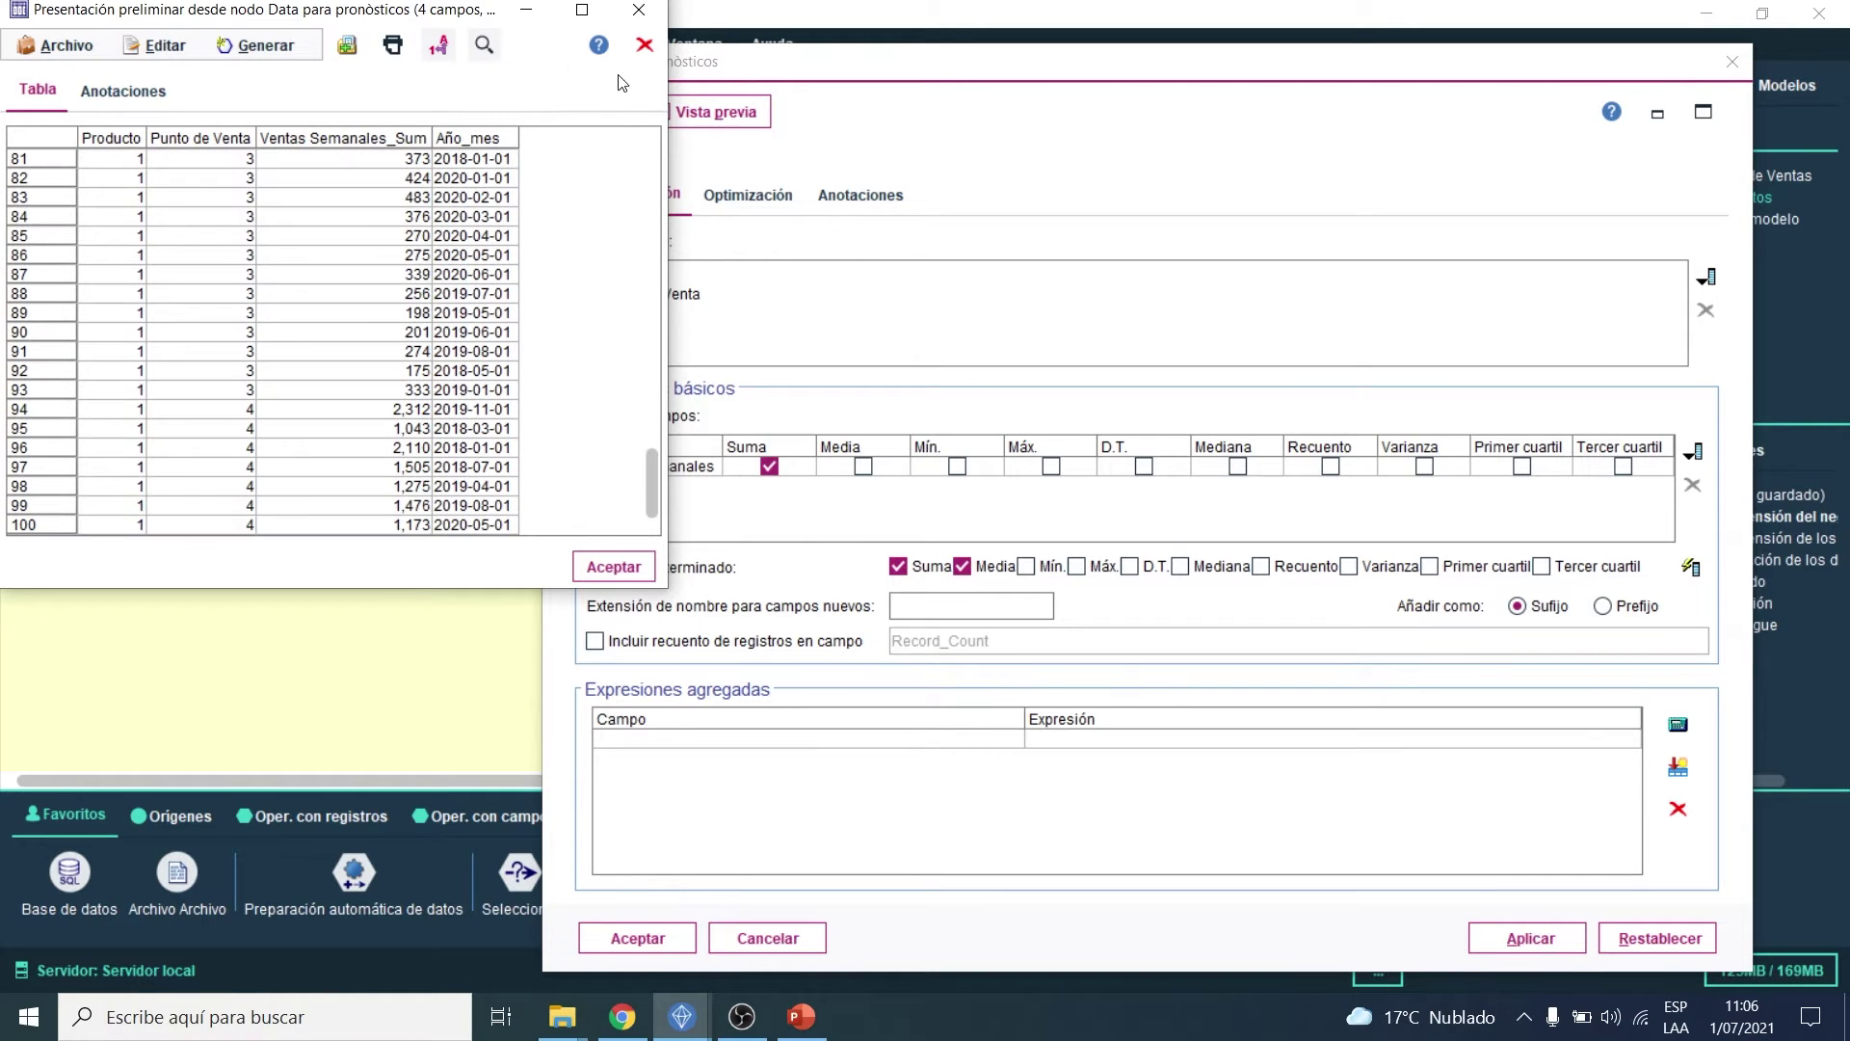
{"action": "left_click", "coordinate": [639, 10]}
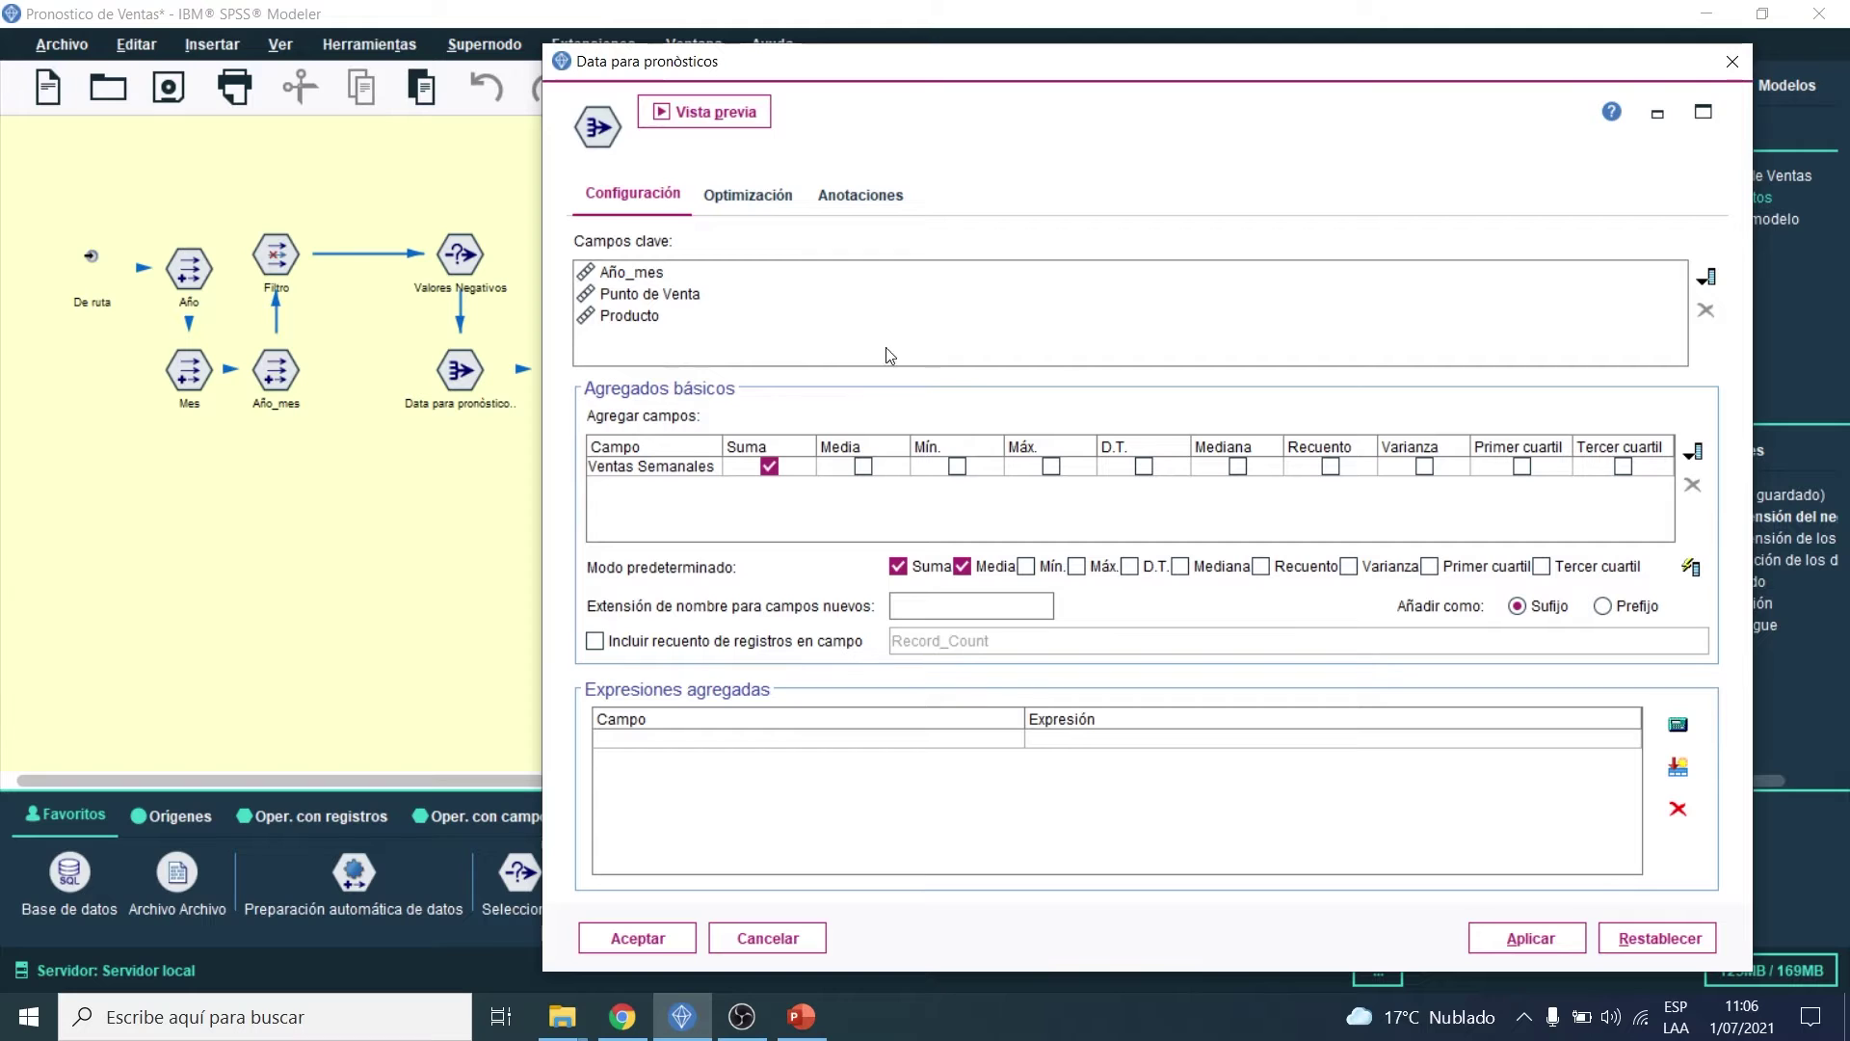
{"action": "left_click", "coordinate": [1732, 62]}
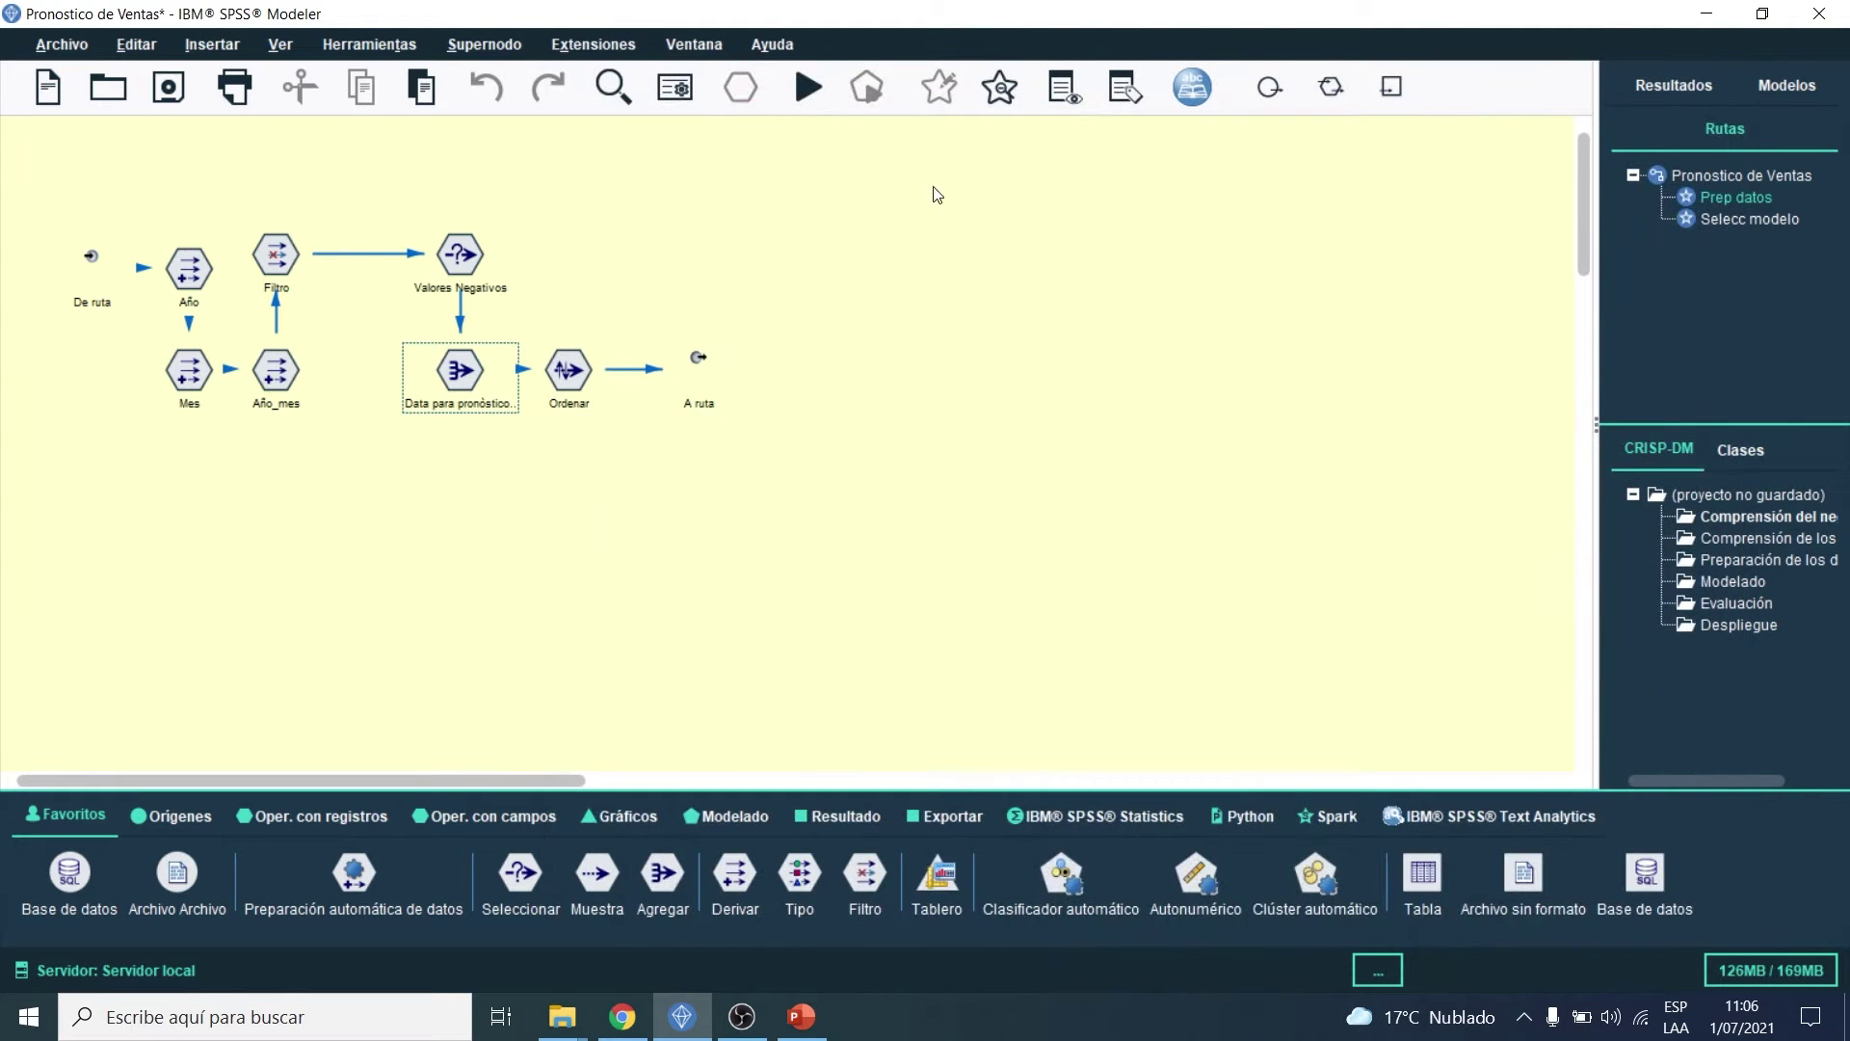
Step: Leave the Prep datos supernode and return to the main Pronostico de Ventas stream
{"action": "left_click", "coordinate": [999, 87]}
{"action": "scroll", "coordinate": [410, 600], "scroll_direction": "up", "scroll_amount": 2}
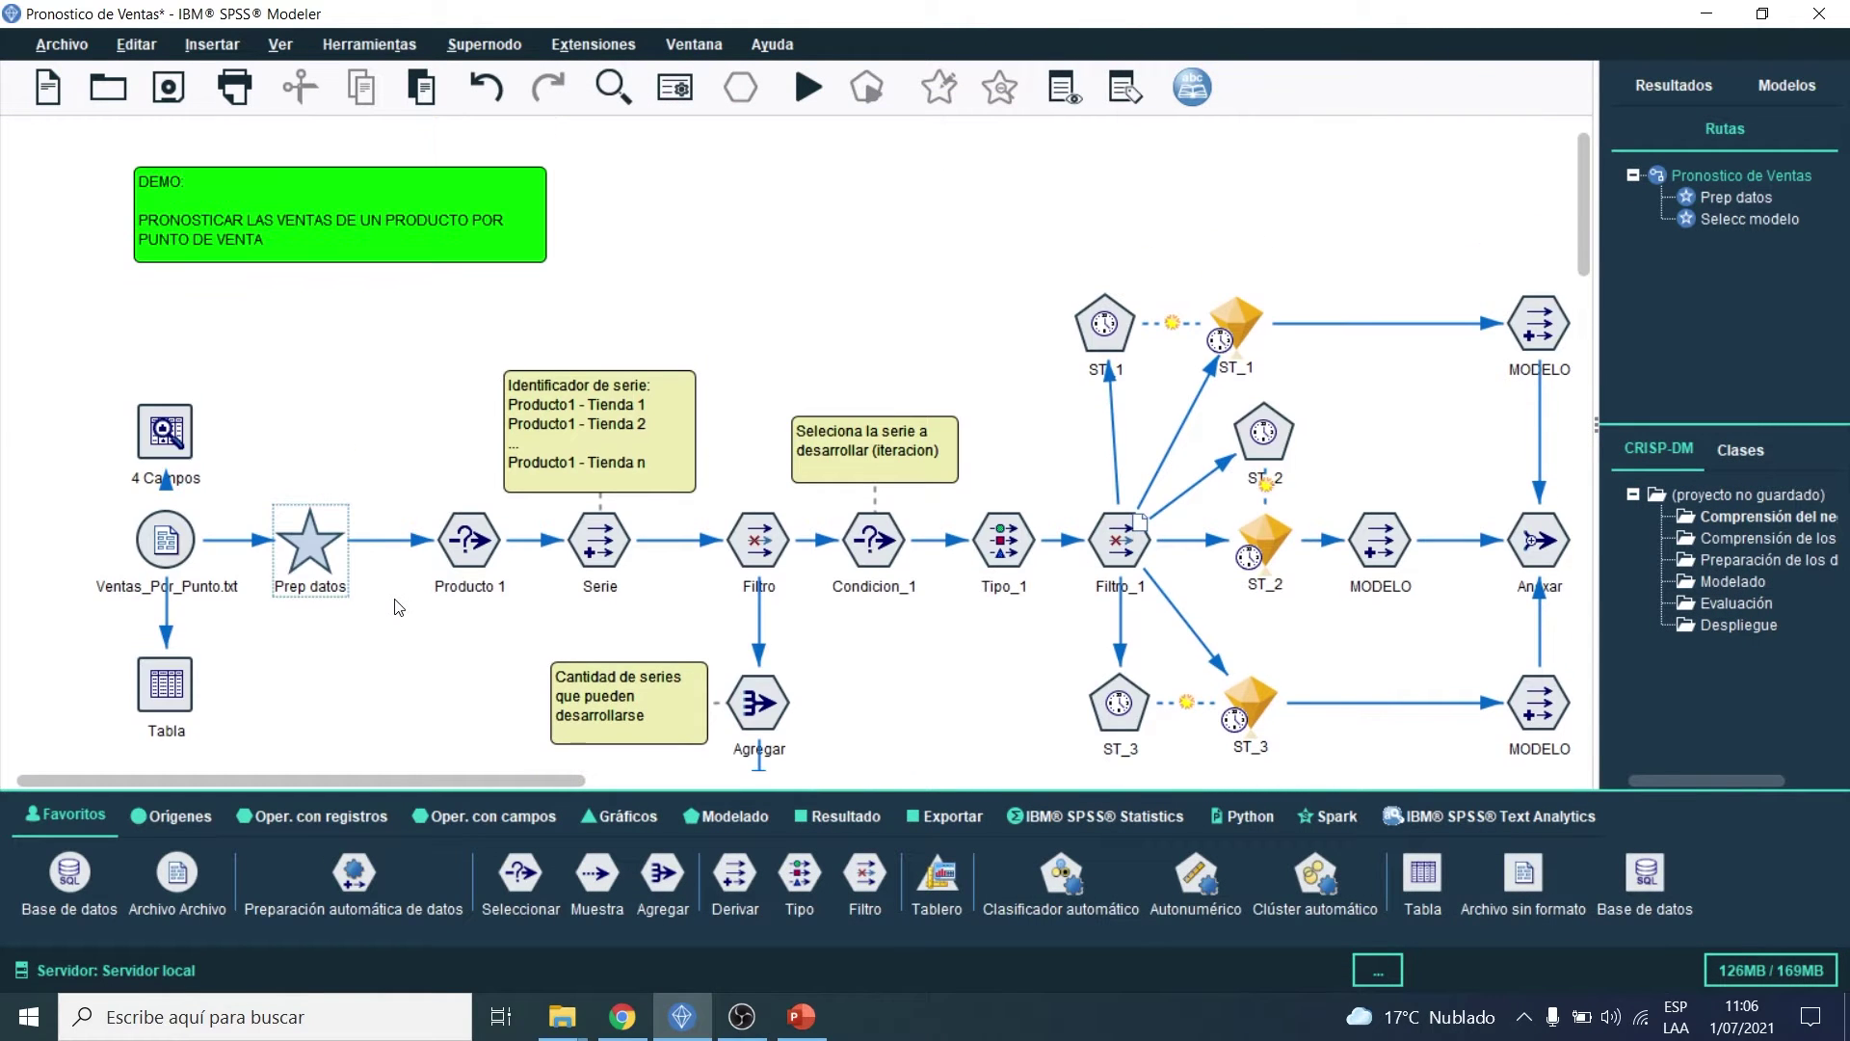
{"action": "scroll", "coordinate": [435, 471], "scroll_direction": "down", "scroll_amount": 2}
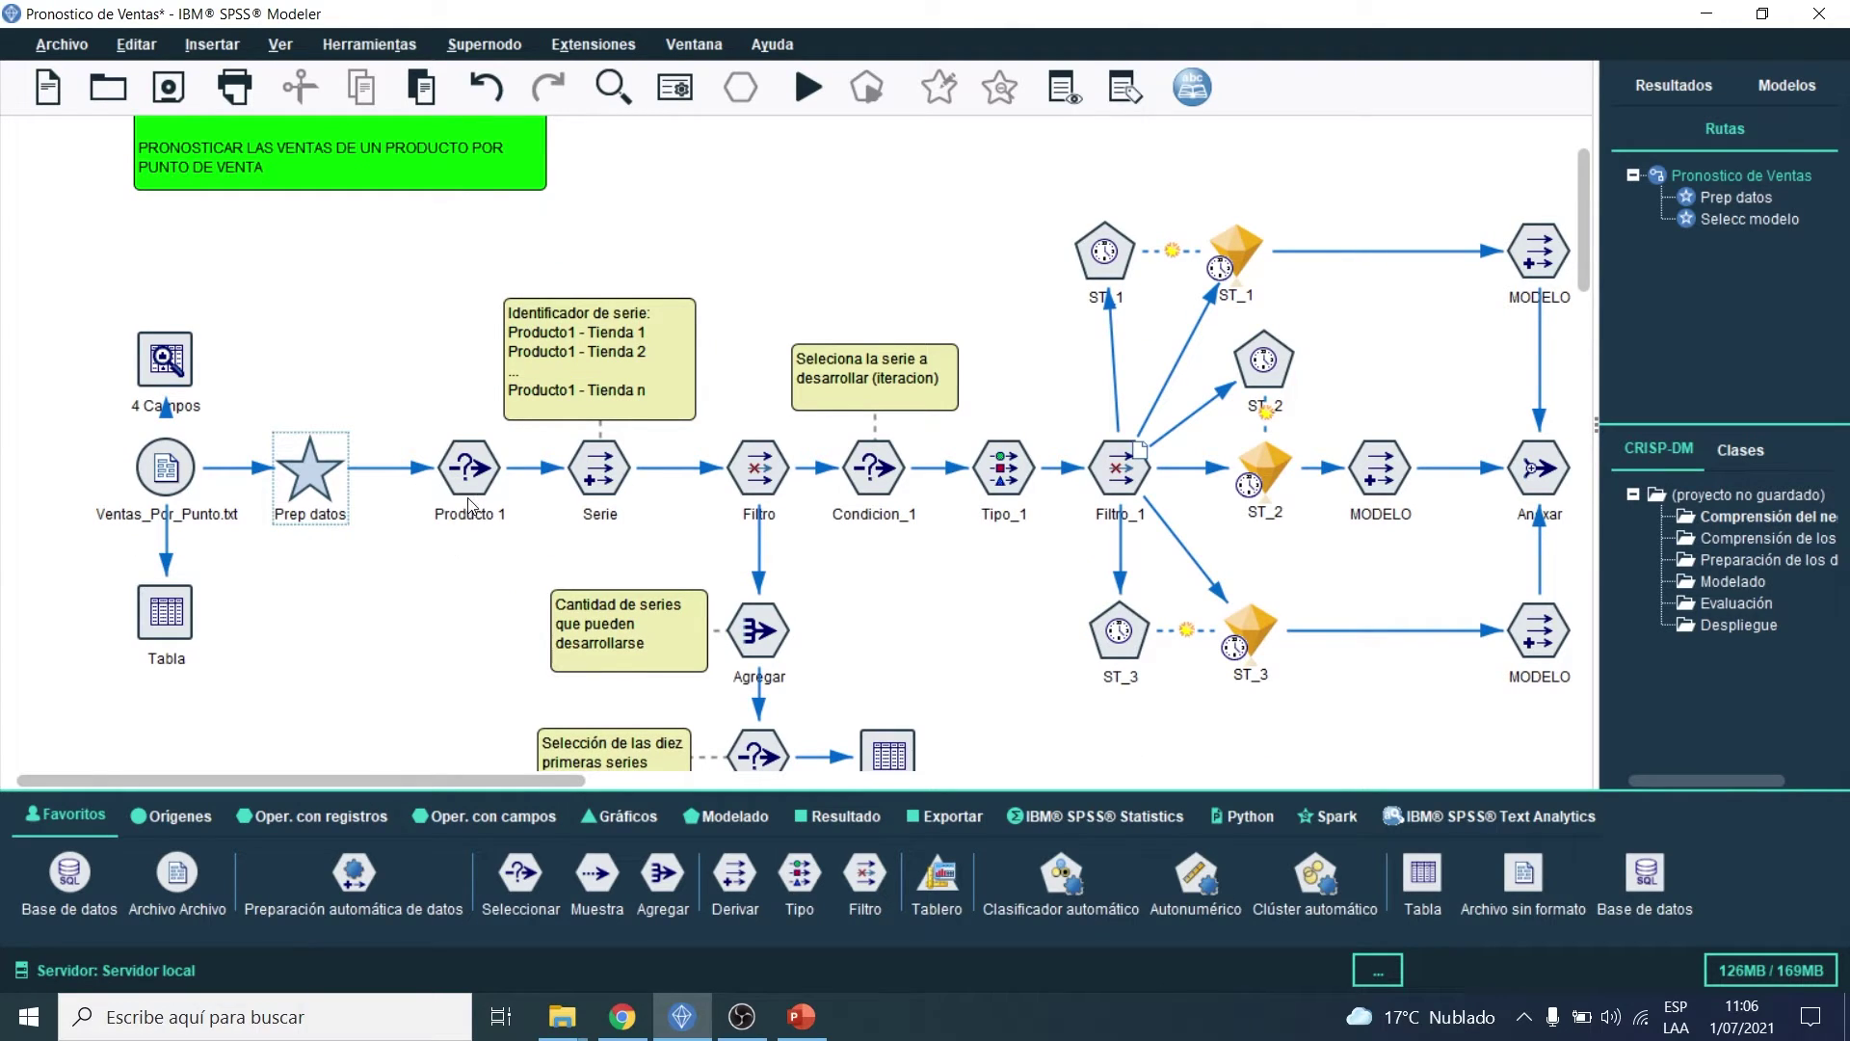
Step: Examine the series identifier comment and the settings of the Producto 1 select node
{"action": "left_click", "coordinate": [556, 357]}
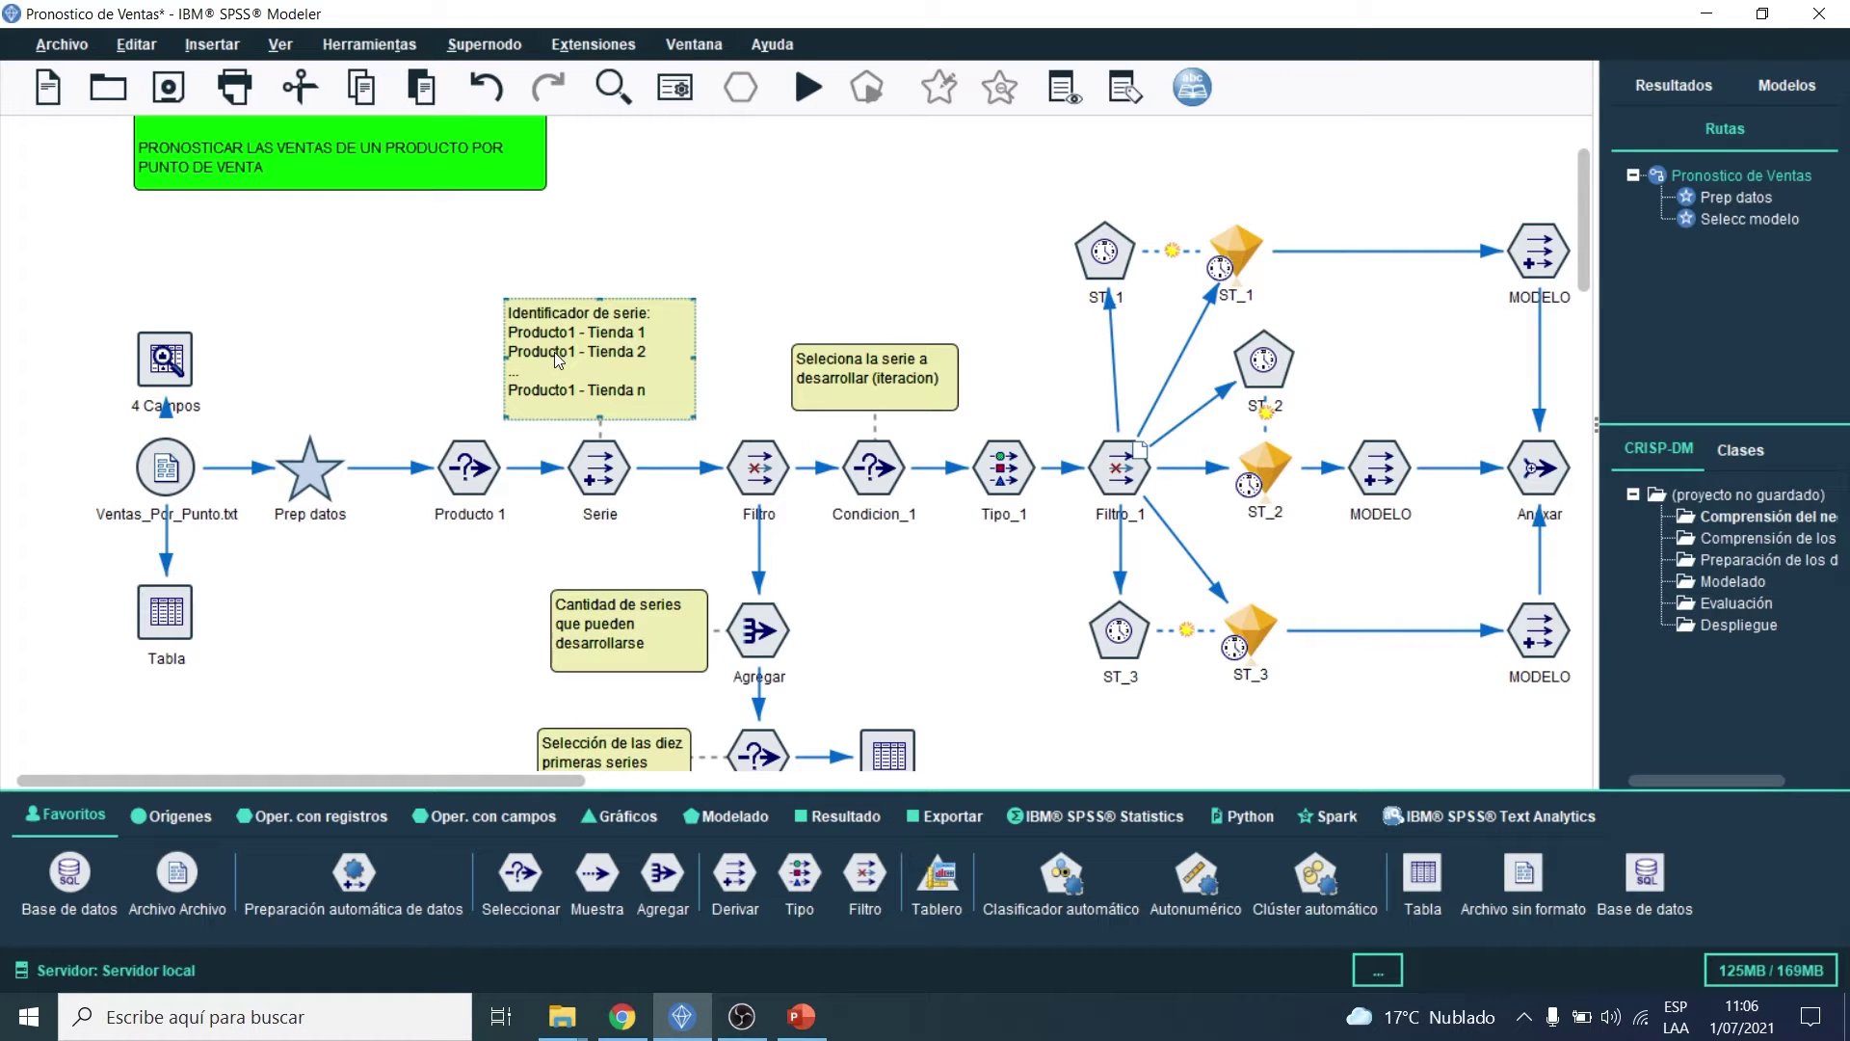
{"action": "left_click", "coordinate": [439, 485]}
{"action": "left_click", "coordinate": [457, 615]}
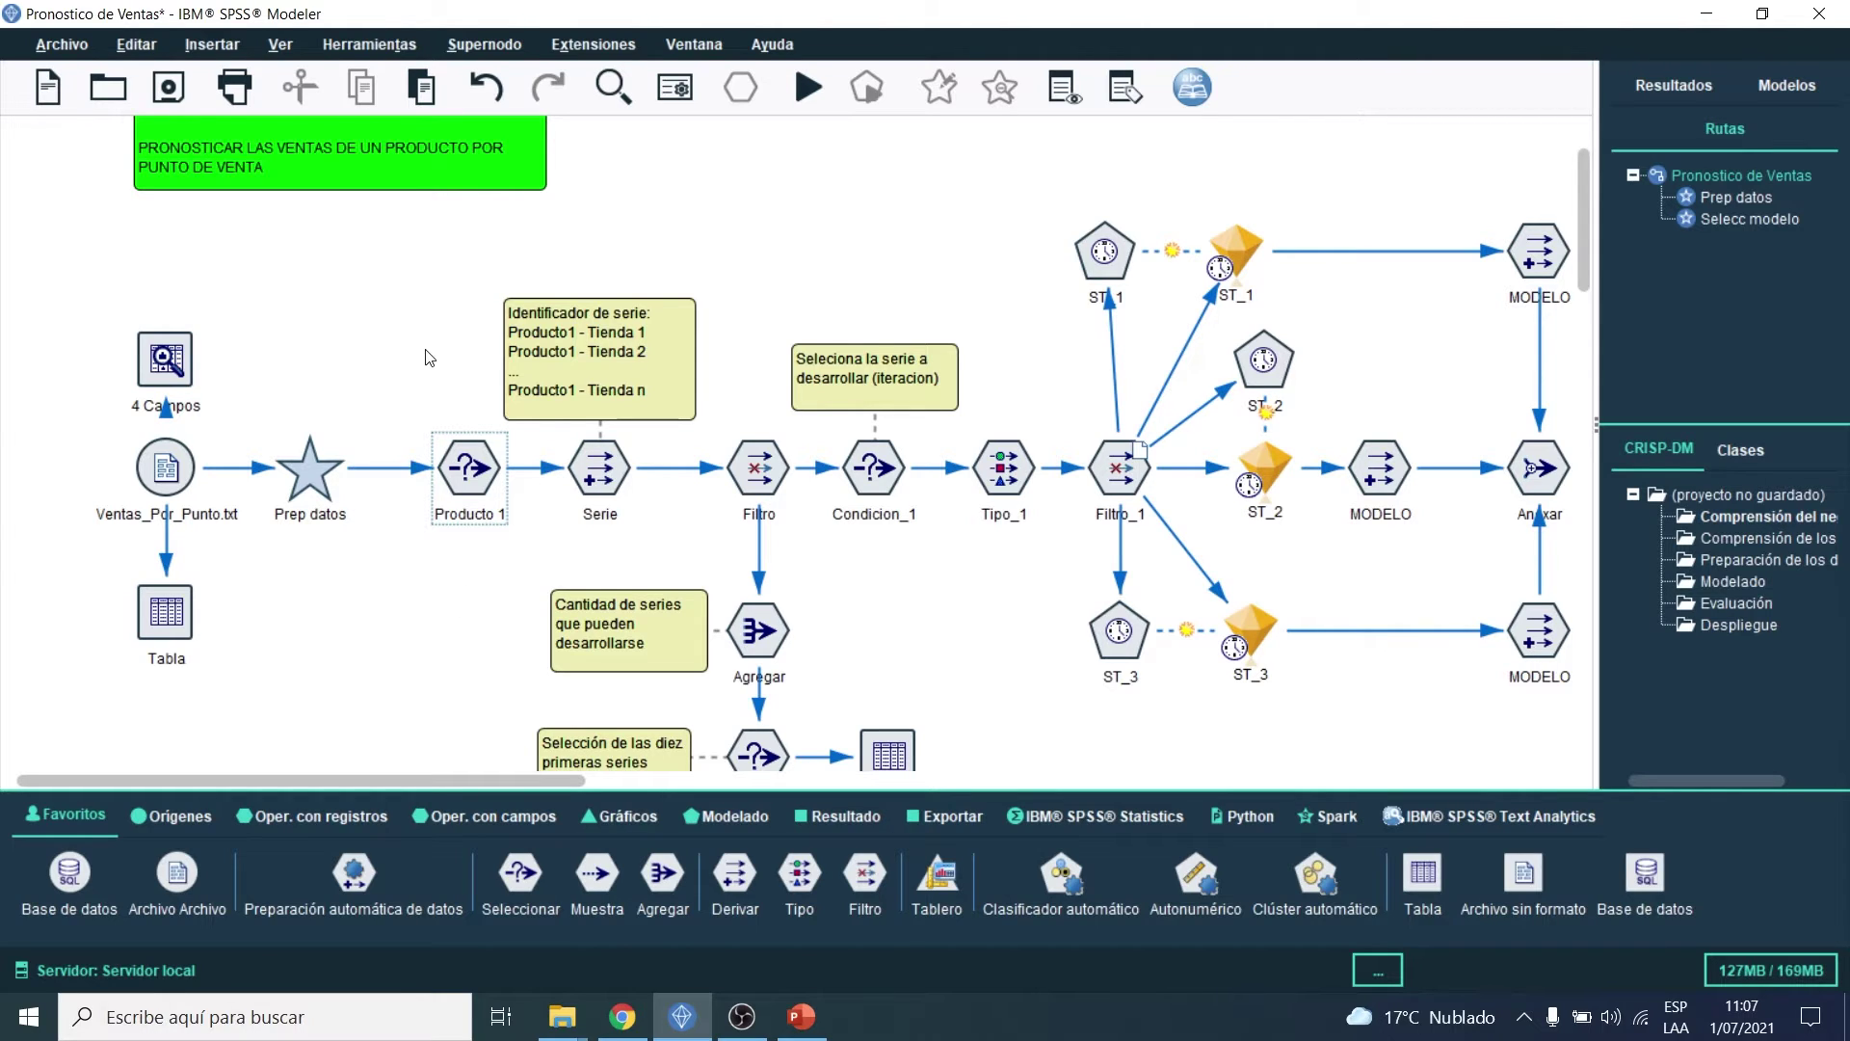
{"action": "double_click", "coordinate": [470, 467]}
{"action": "left_click", "coordinate": [1165, 453]}
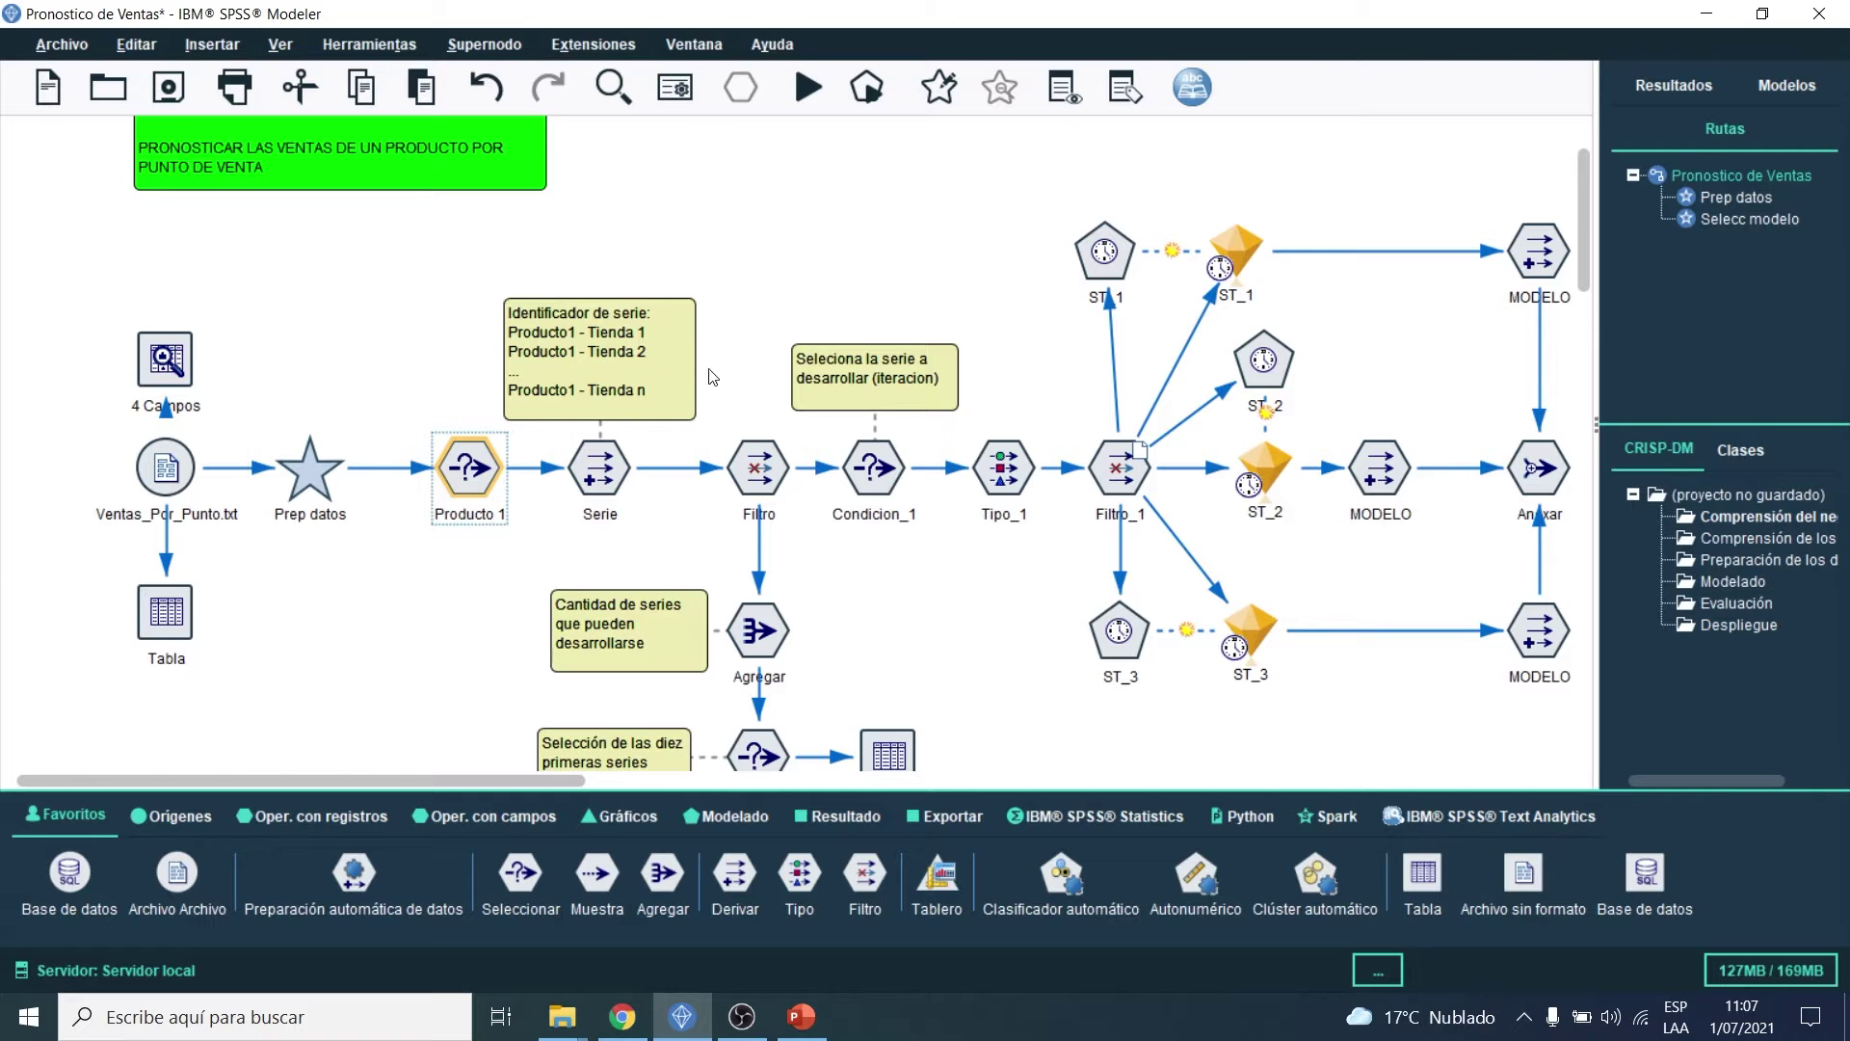
Step: Preview the Serie derive node's output and examine how its first record combines Producto and Punto de Venta into the Serie identifier
{"action": "scroll", "coordinate": [732, 363], "scroll_direction": "down", "scroll_amount": 3}
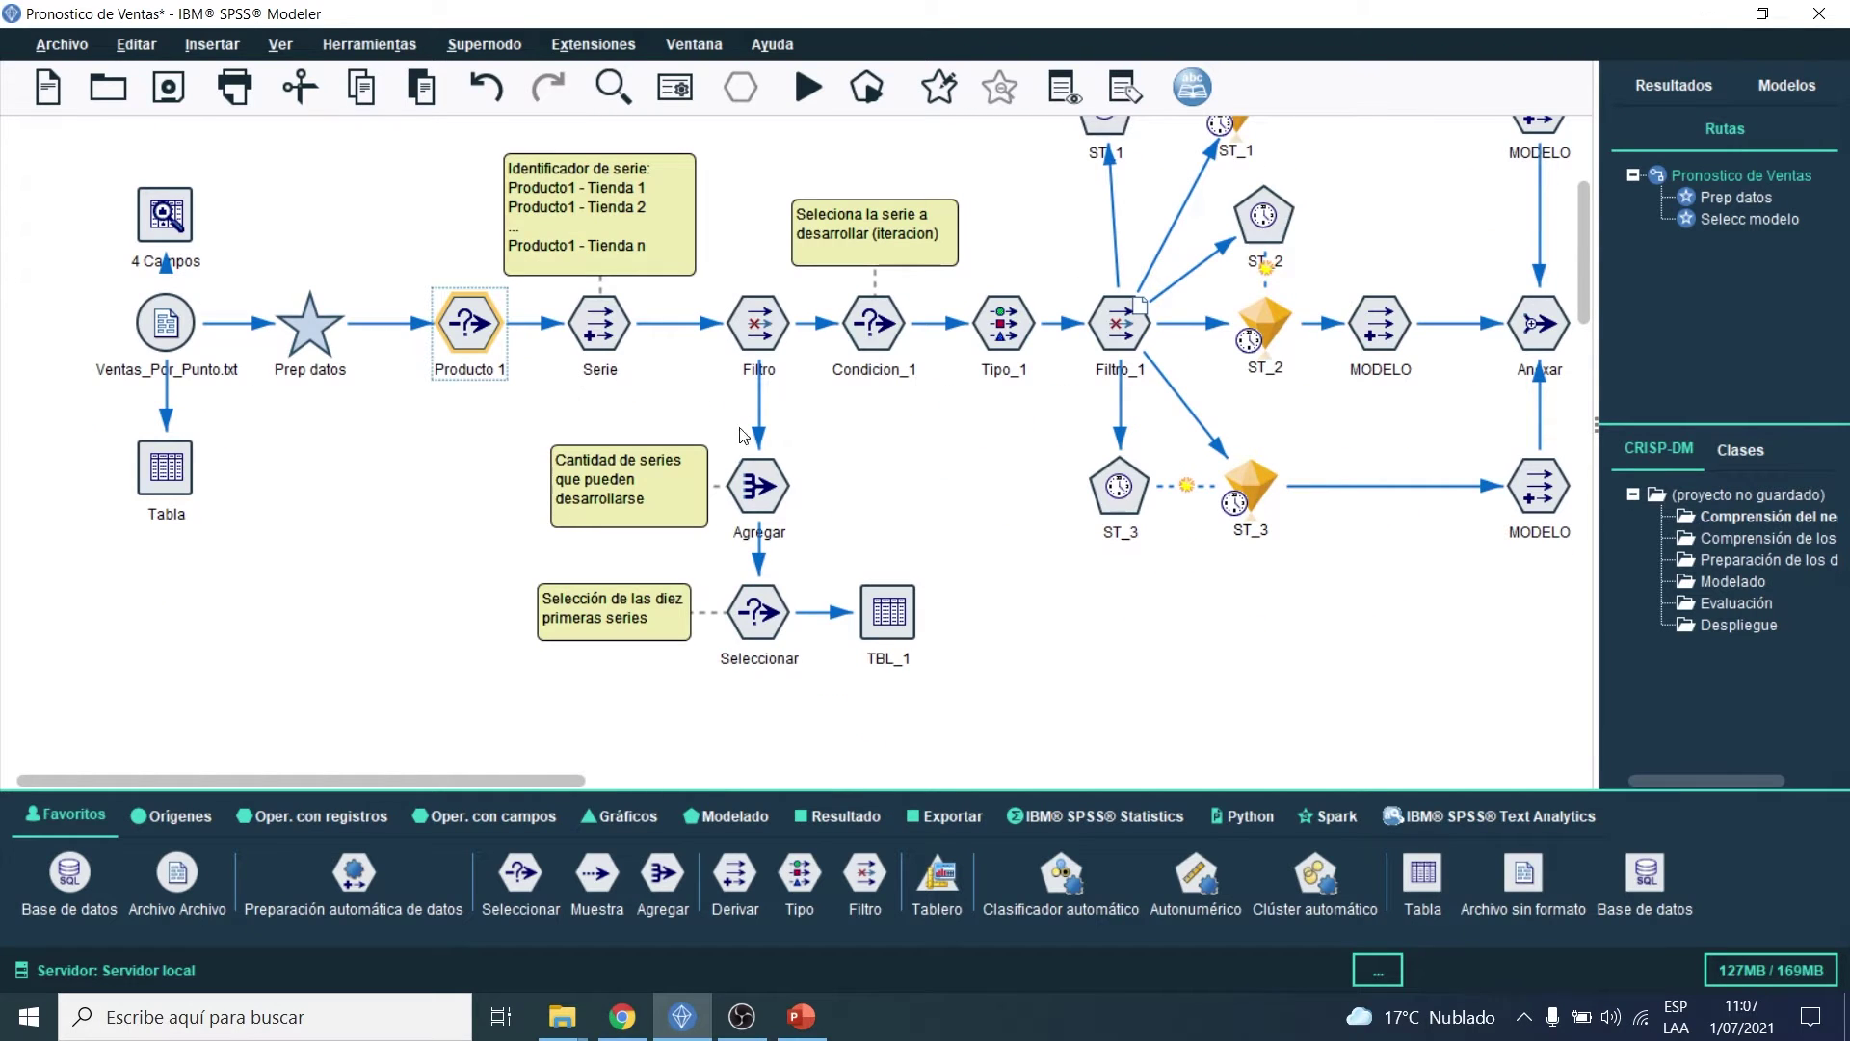
{"action": "double_click", "coordinate": [597, 328]}
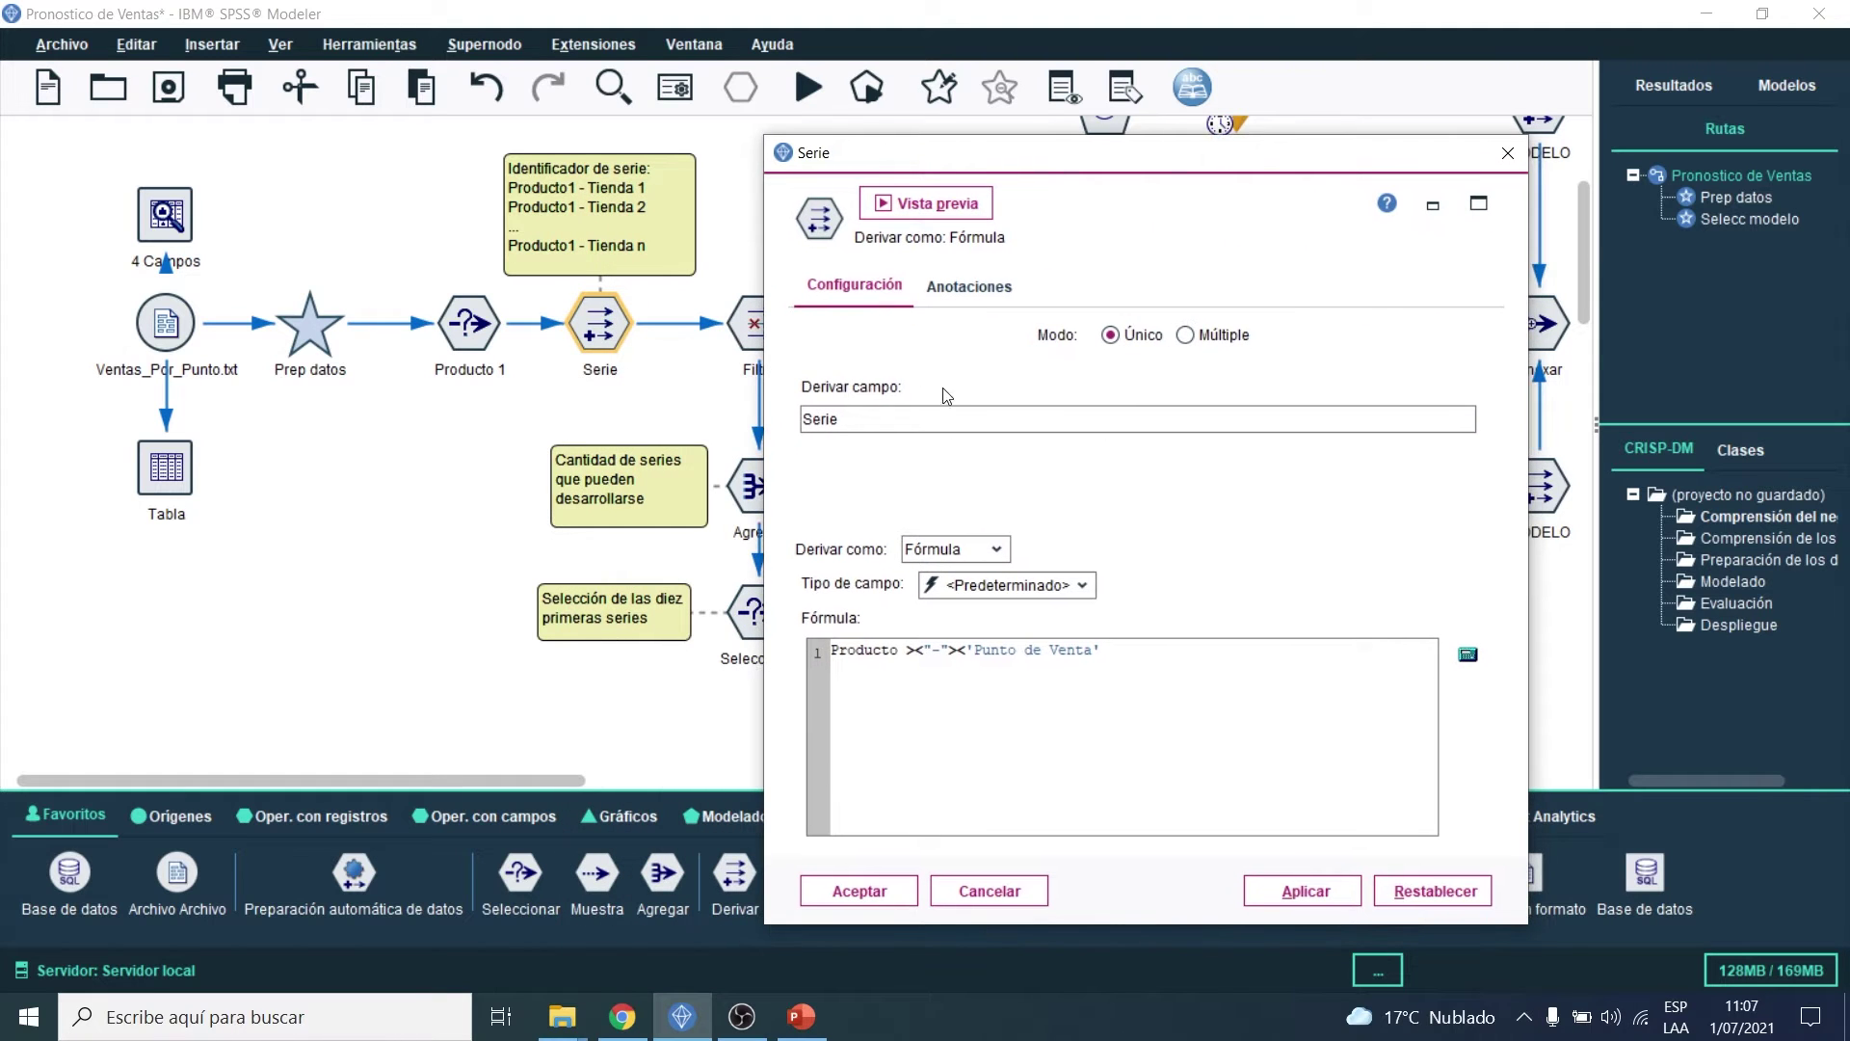
{"action": "left_click", "coordinate": [921, 204]}
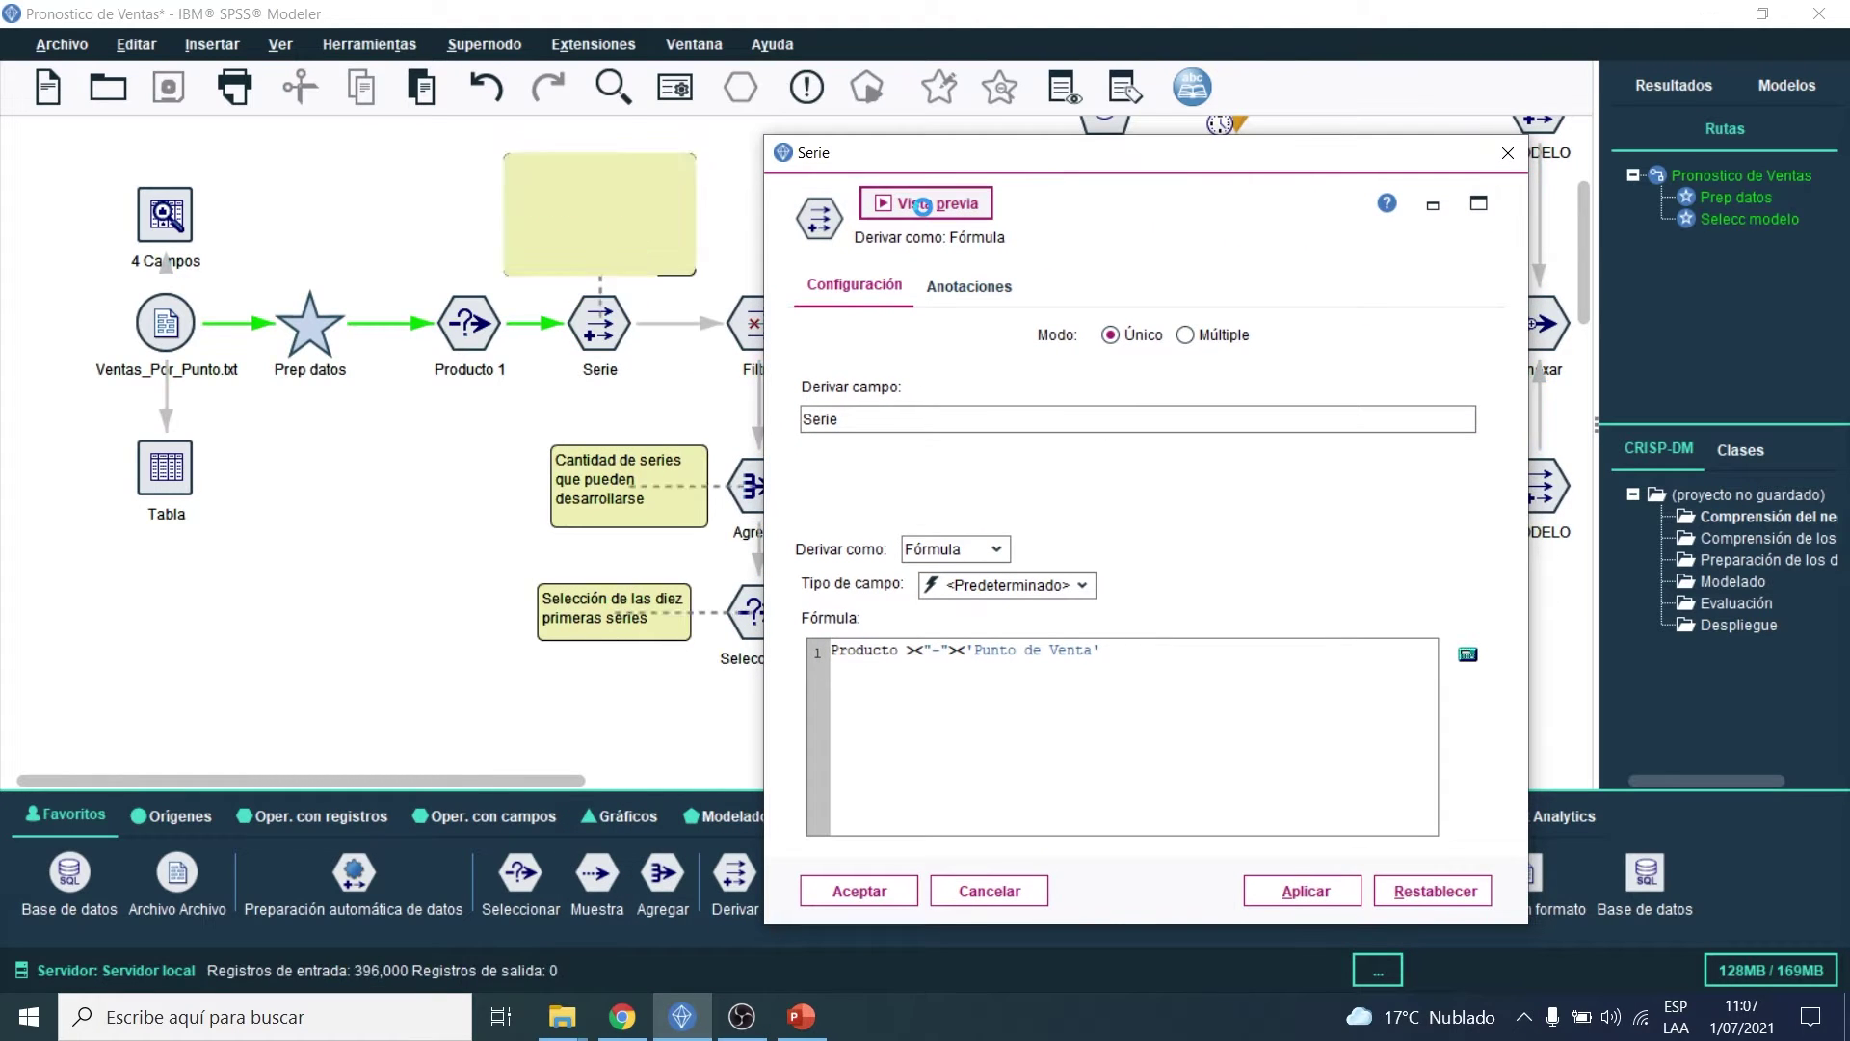
{"action": "left_click_drag", "start_coordinate": [390, 11], "coordinate": [1131, 88]}
{"action": "left_click", "coordinate": [1288, 220]}
{"action": "left_click", "coordinate": [1283, 236]}
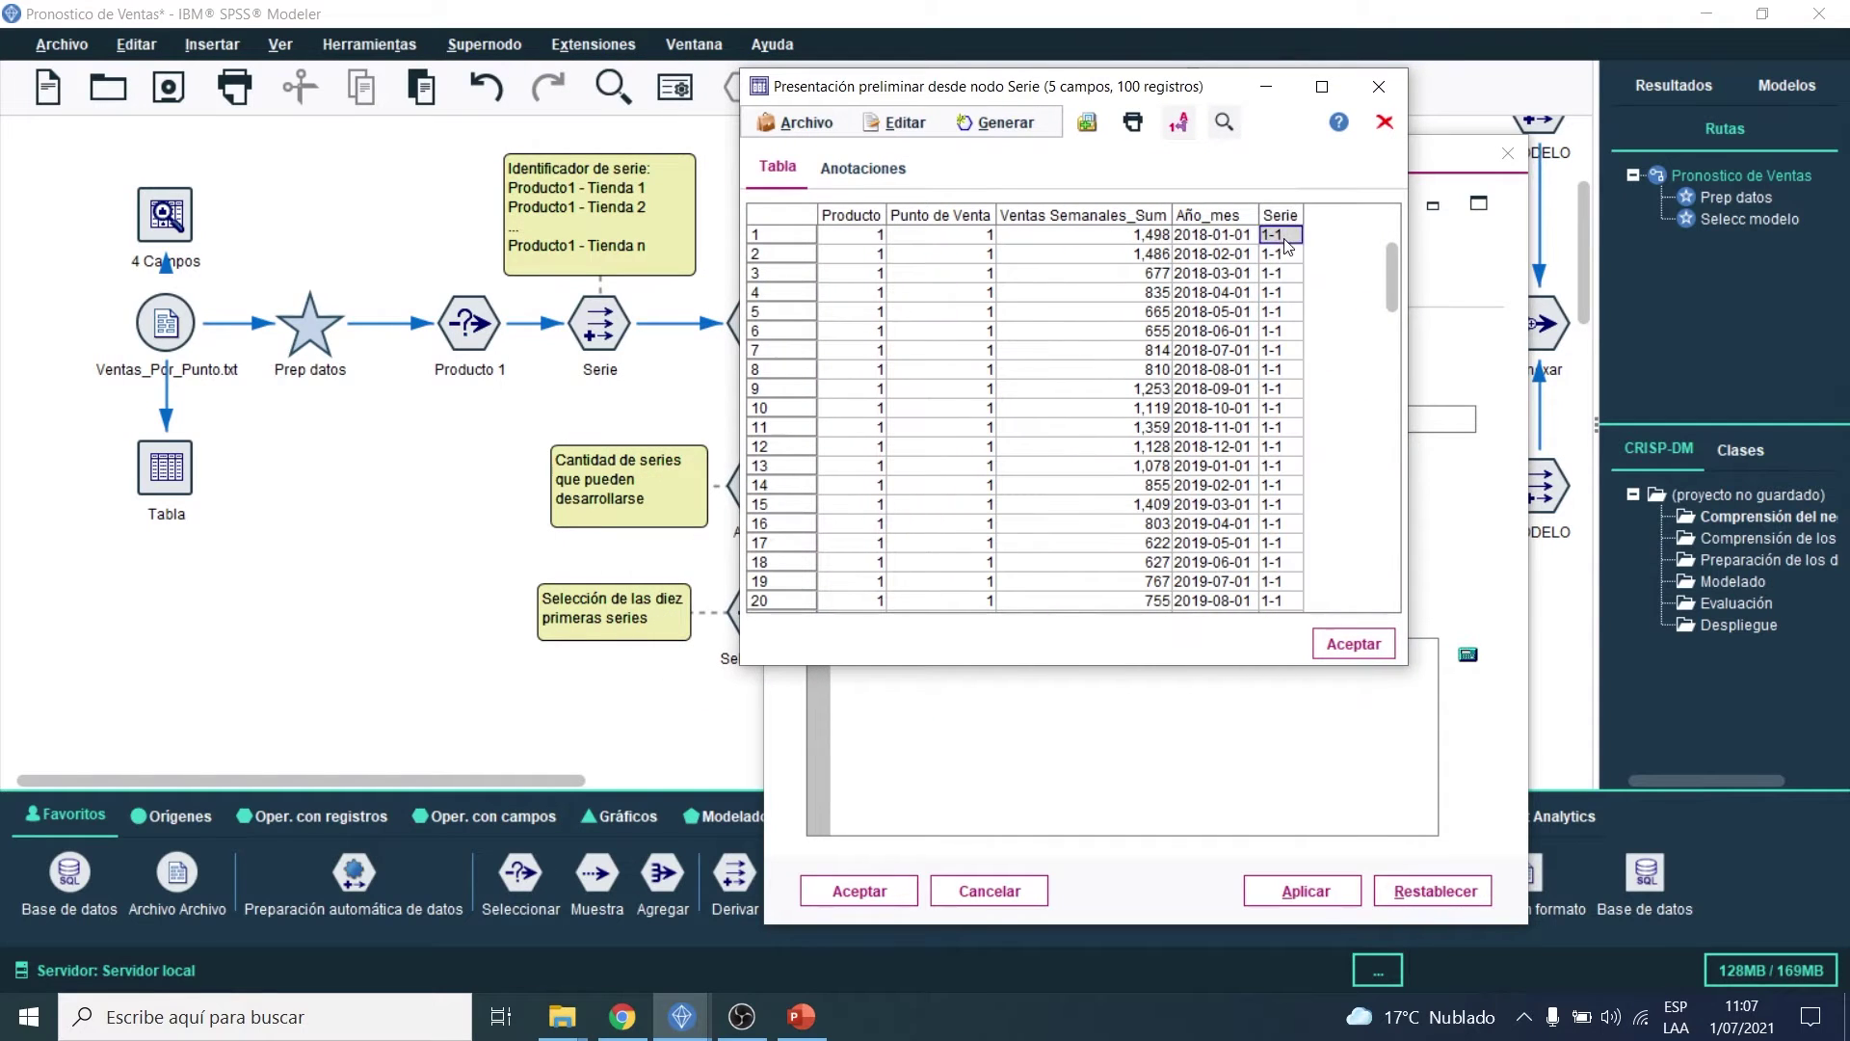
{"action": "left_click_drag", "start_coordinate": [957, 102], "coordinate": [1030, 115]}
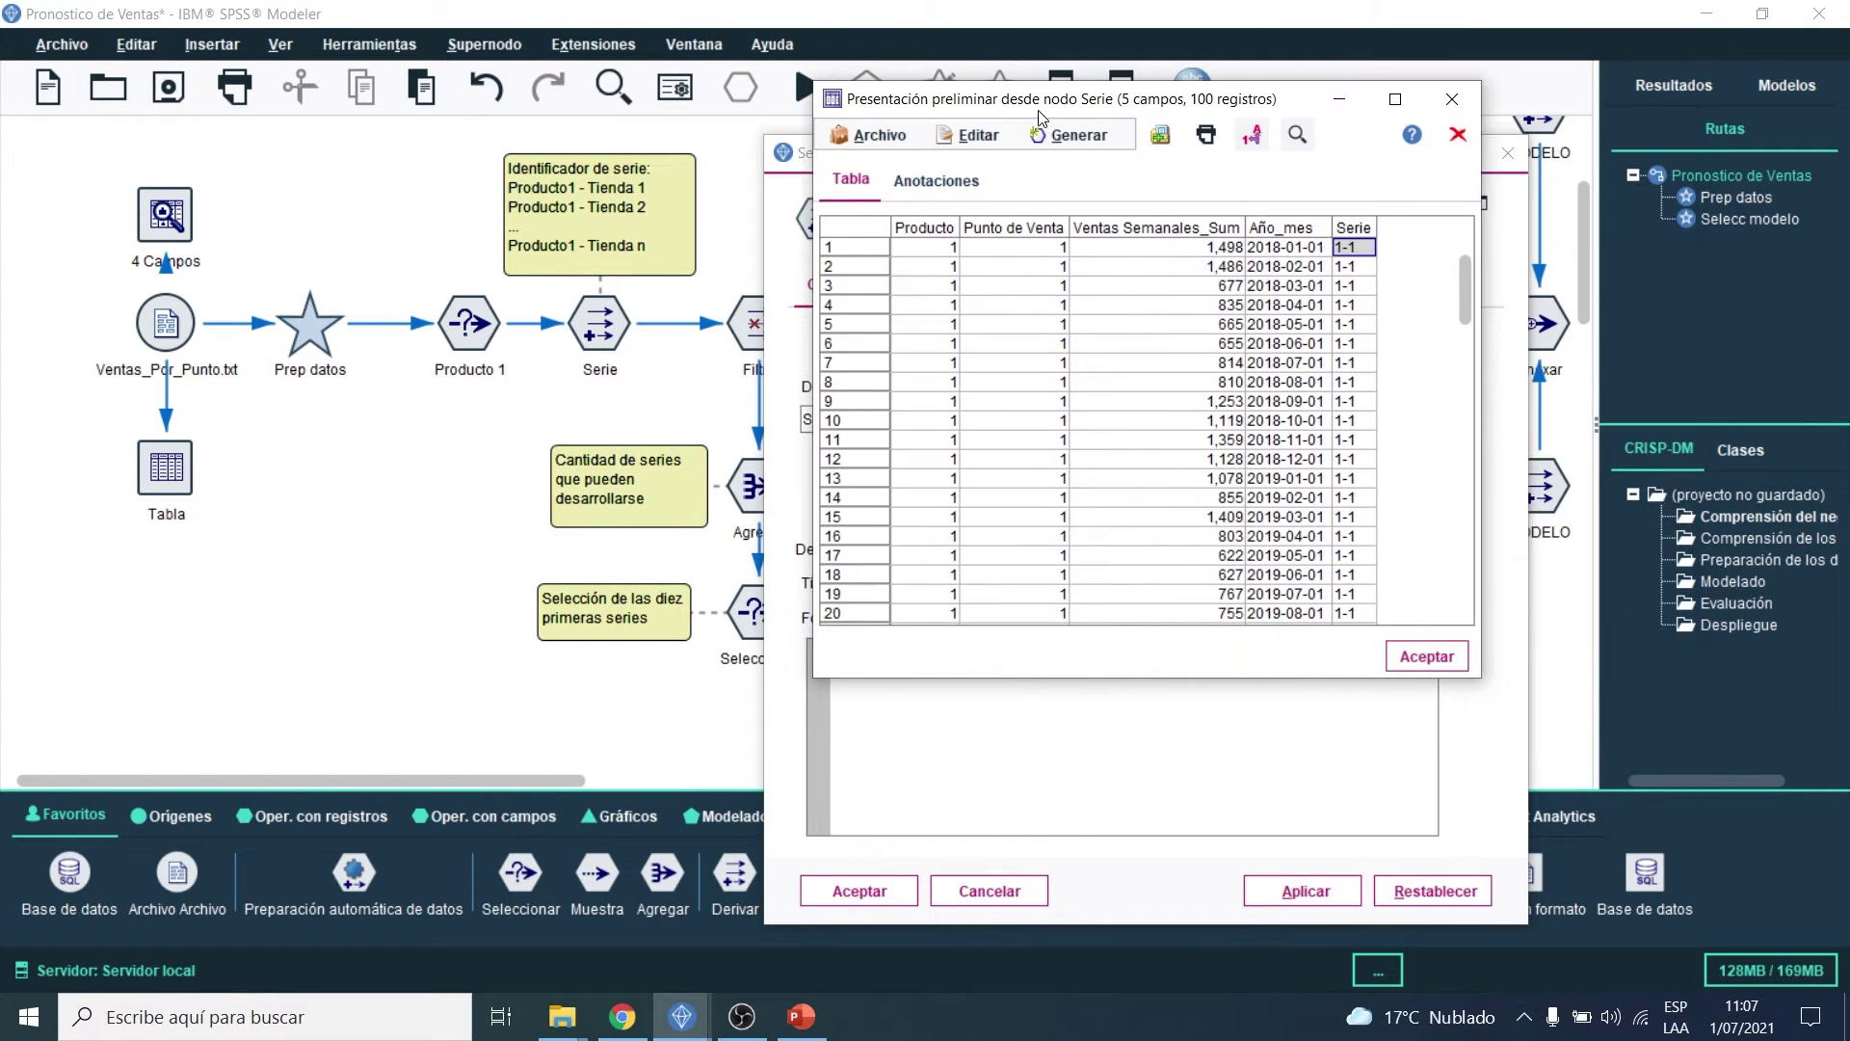
{"action": "left_click", "coordinate": [939, 249]}
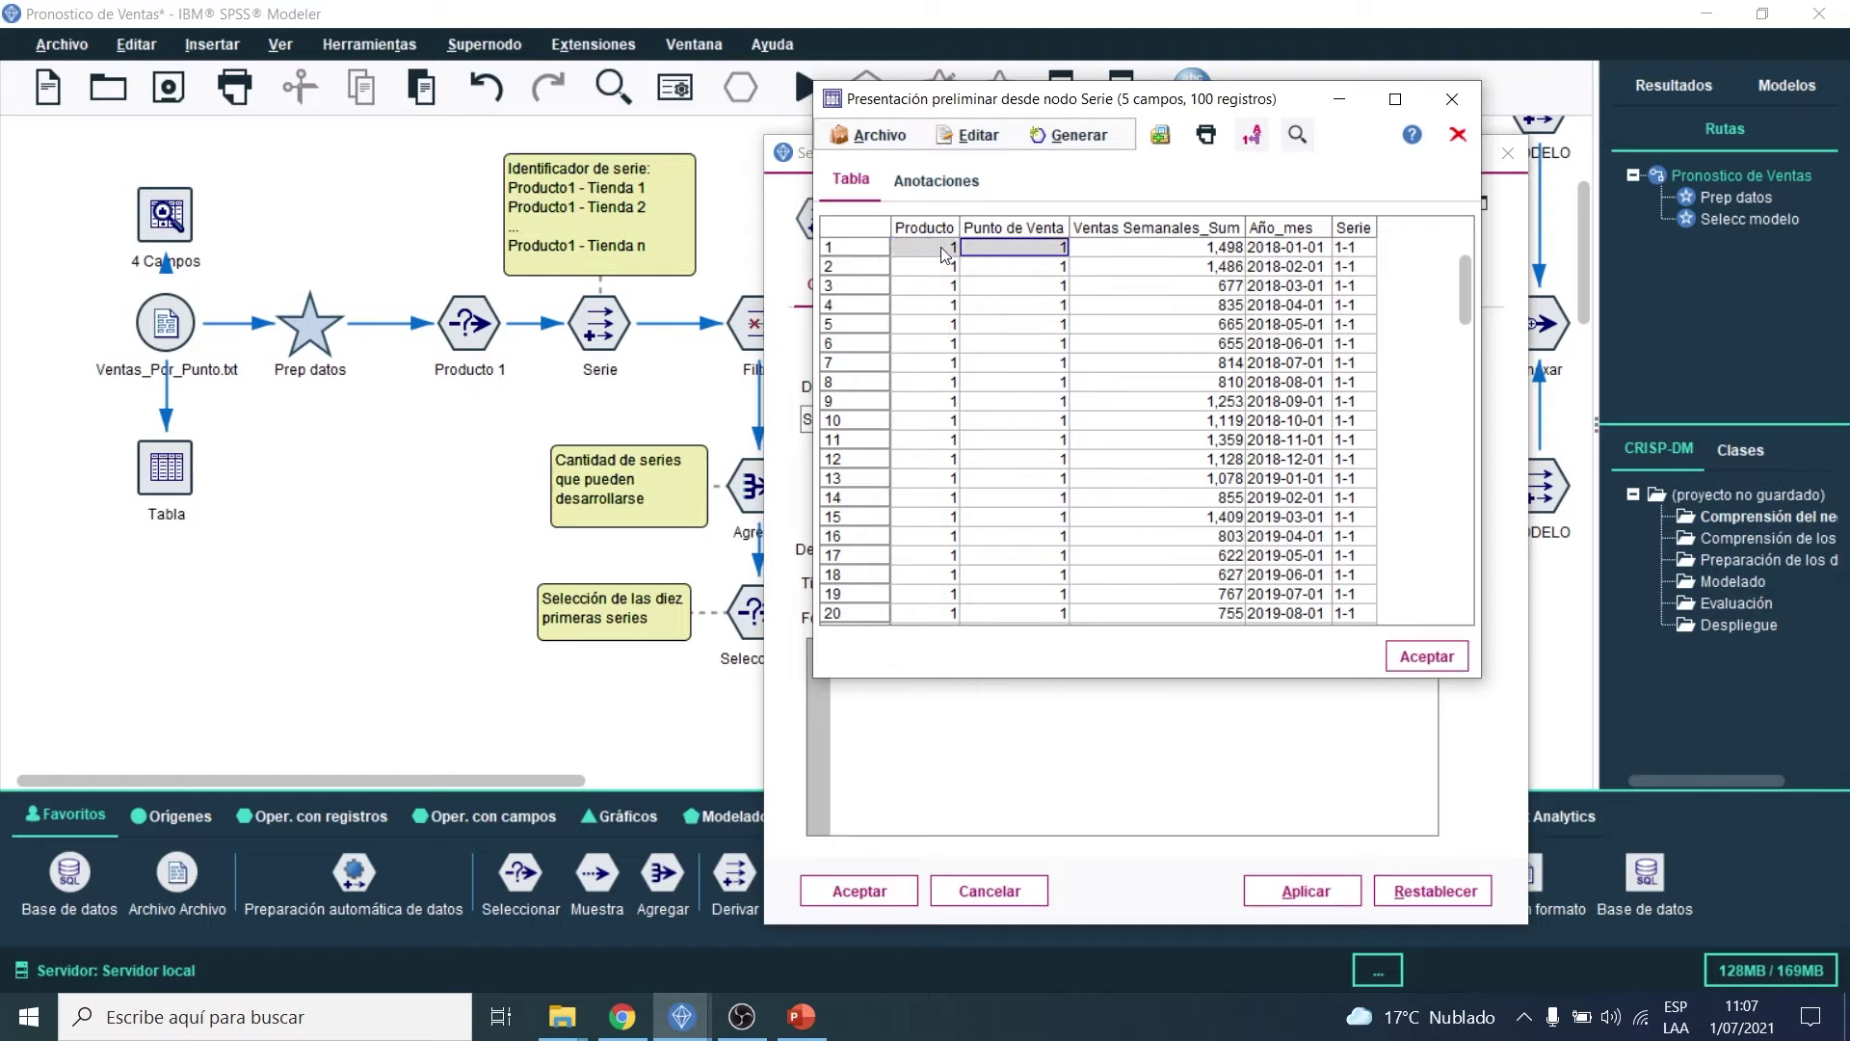
{"action": "left_click", "coordinate": [1367, 249]}
{"action": "left_click", "coordinate": [1345, 248]}
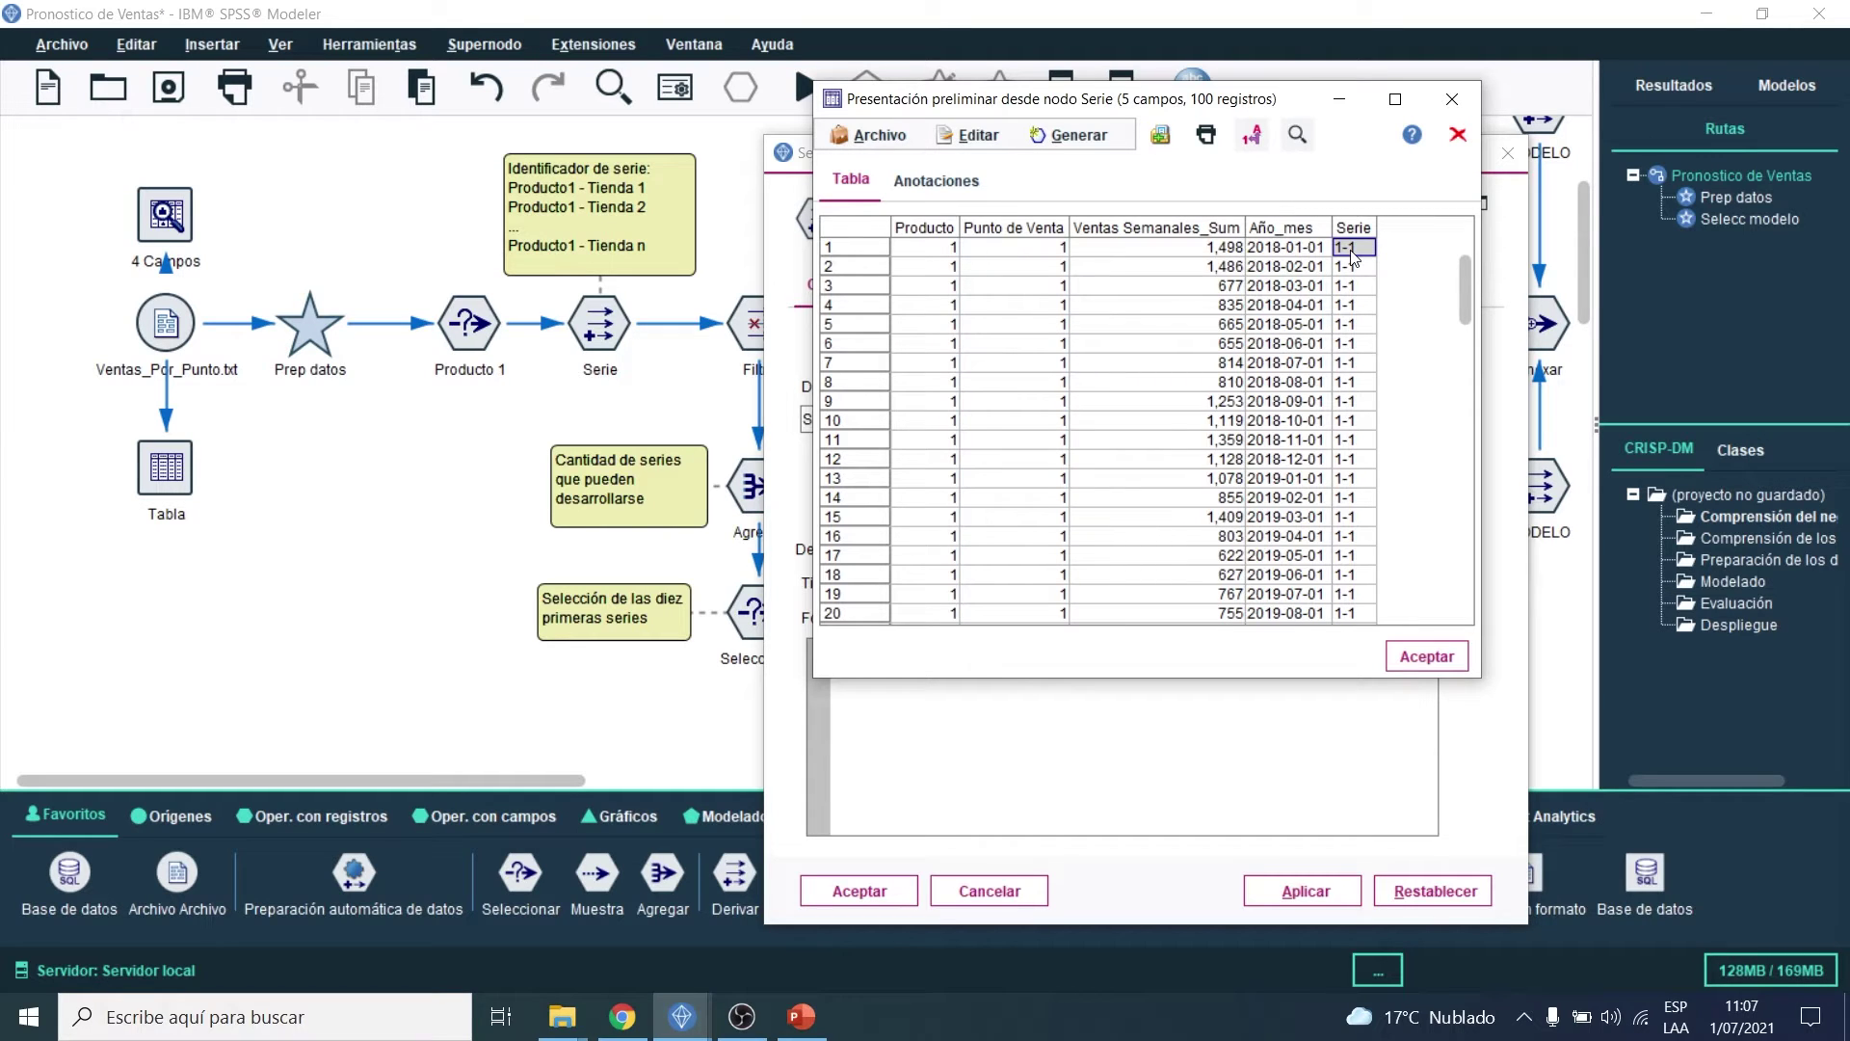
Step: Go through the Serie identifiers for the successive points of sale, and close the preview and the Serie node without changes
{"action": "left_click_drag", "start_coordinate": [1354, 248], "coordinate": [1354, 337]}
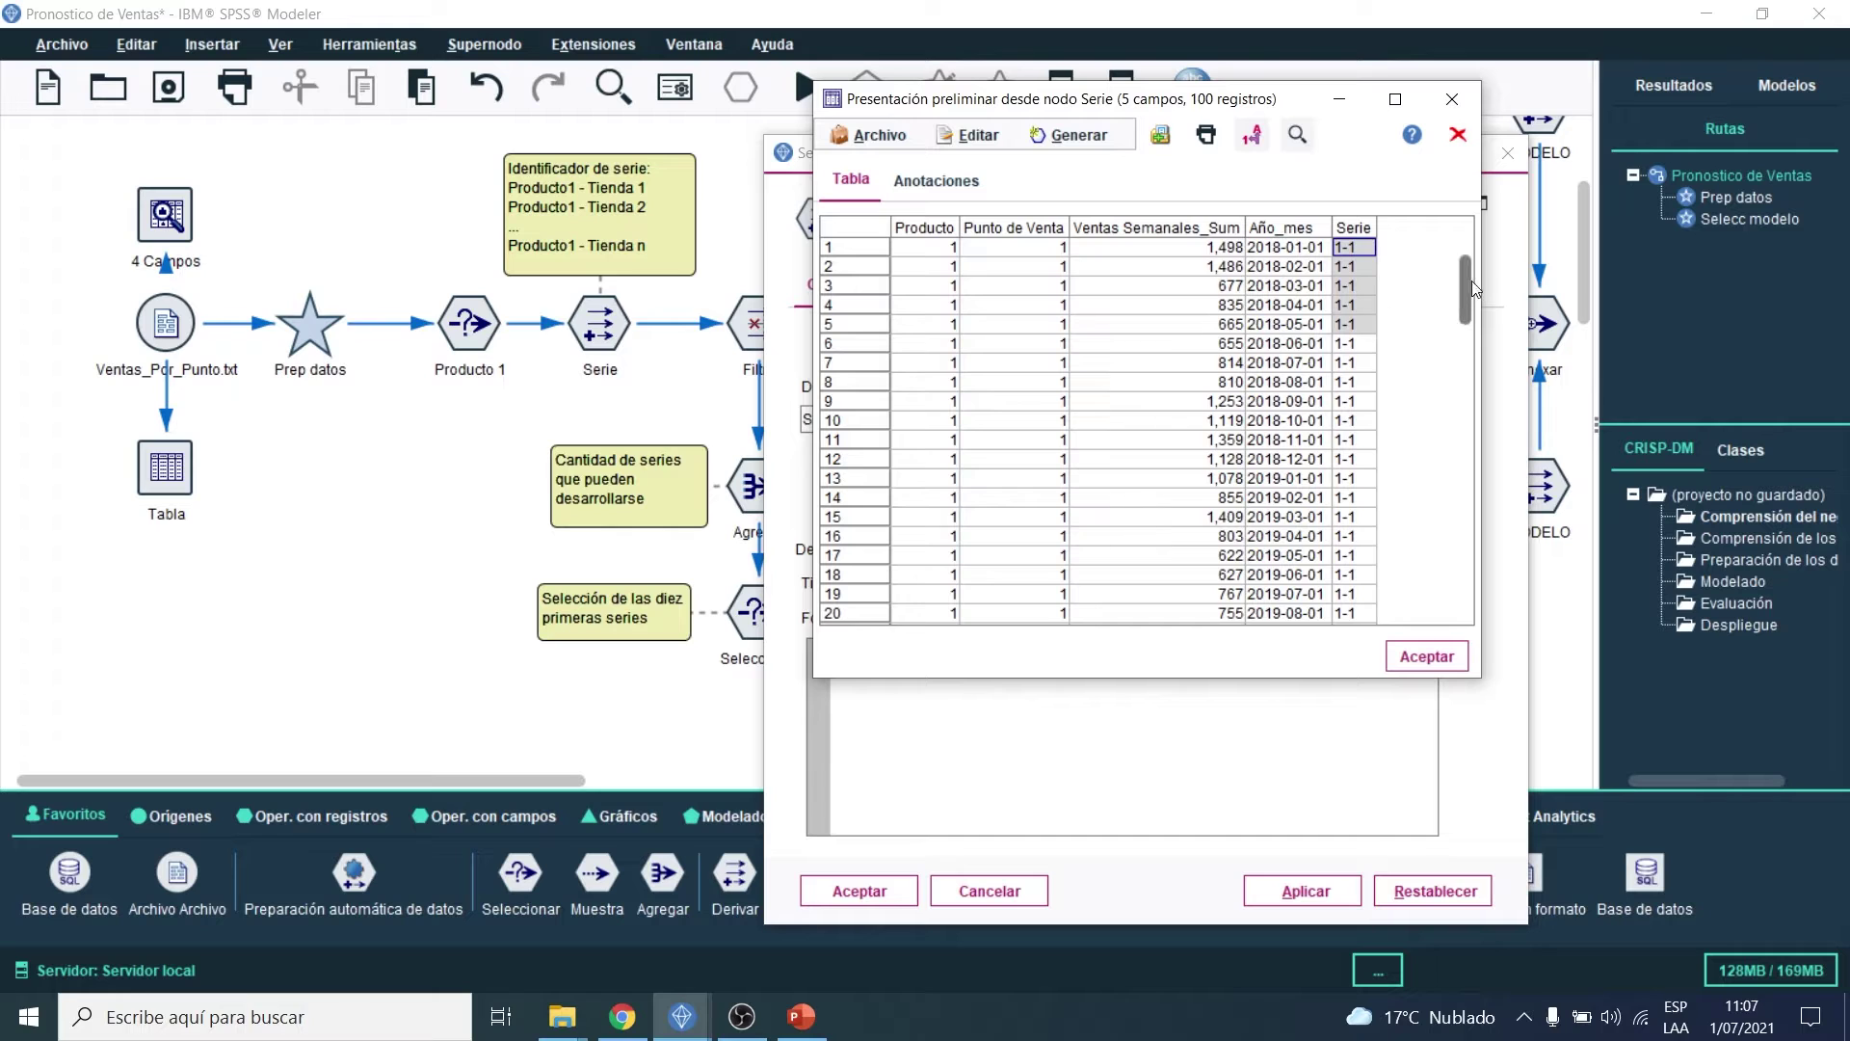
{"action": "left_click_drag", "start_coordinate": [1464, 290], "coordinate": [1466, 375]}
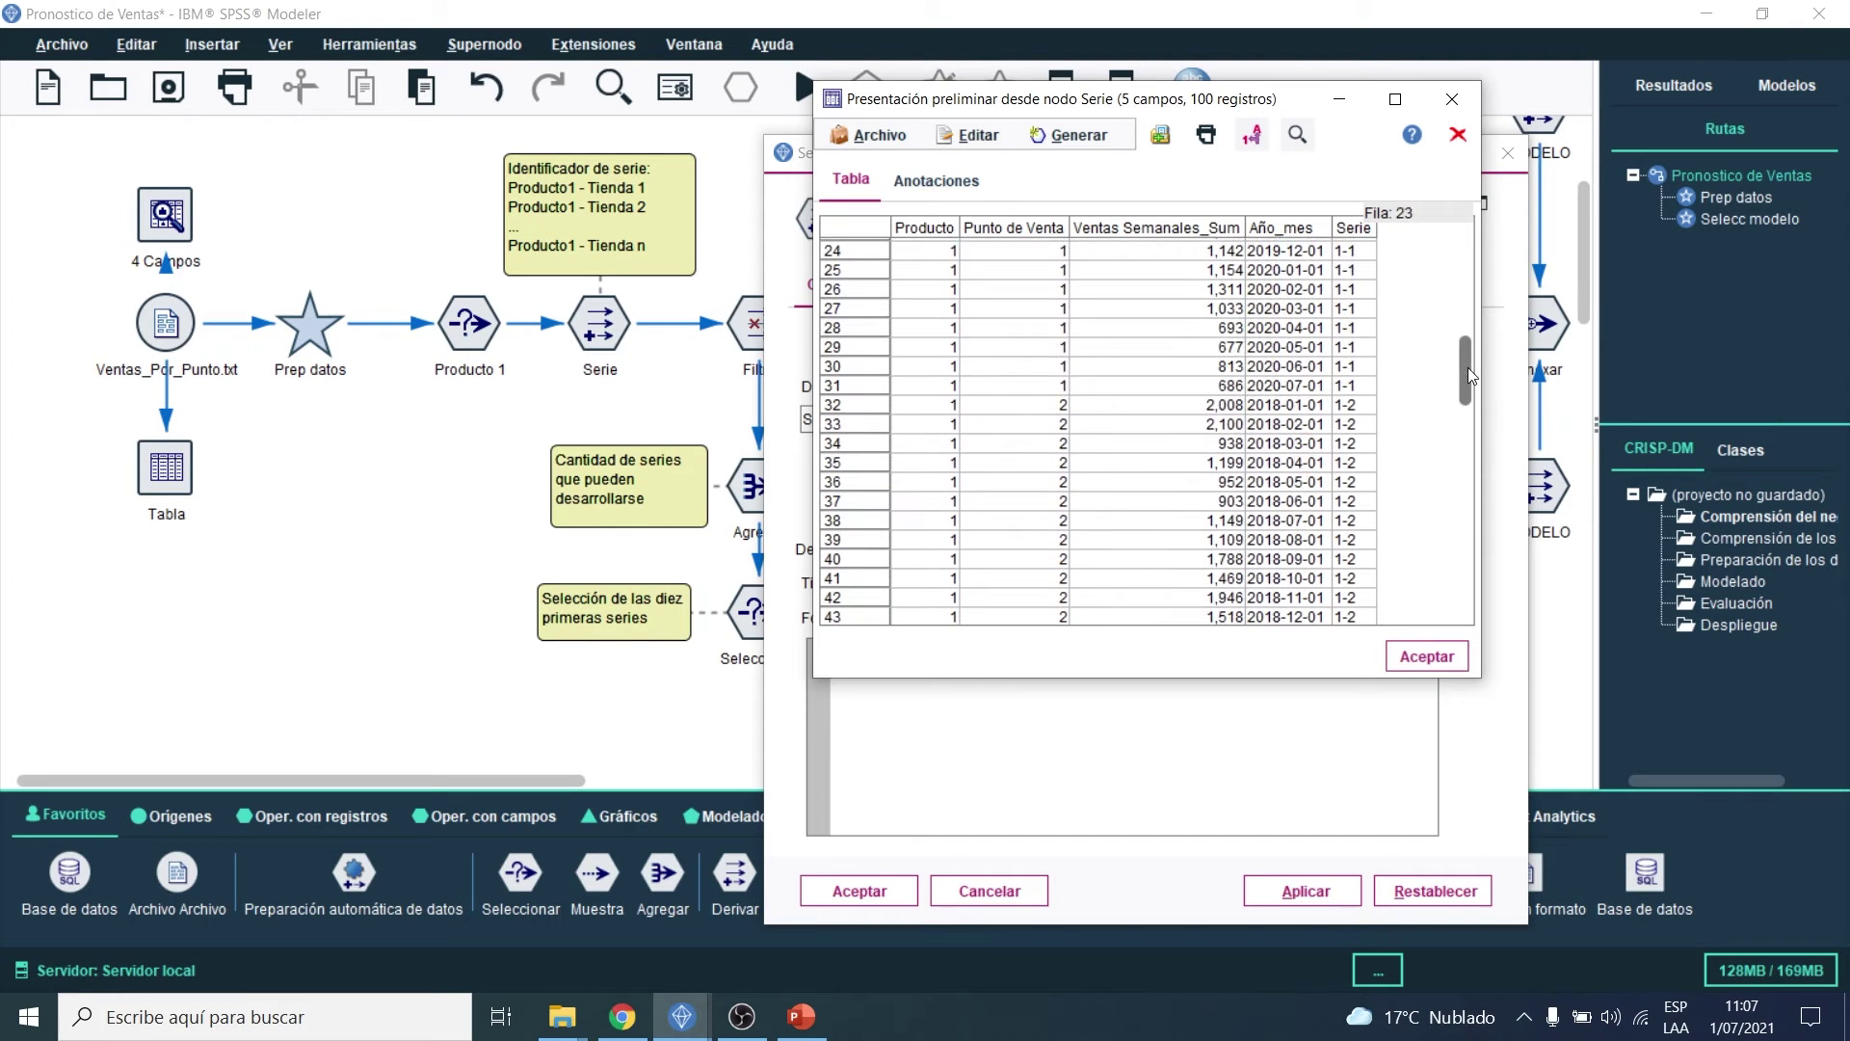
{"action": "left_click_drag", "start_coordinate": [1354, 405], "coordinate": [1354, 458]}
{"action": "scroll", "coordinate": [1354, 414], "scroll_direction": "down", "scroll_amount": 1}
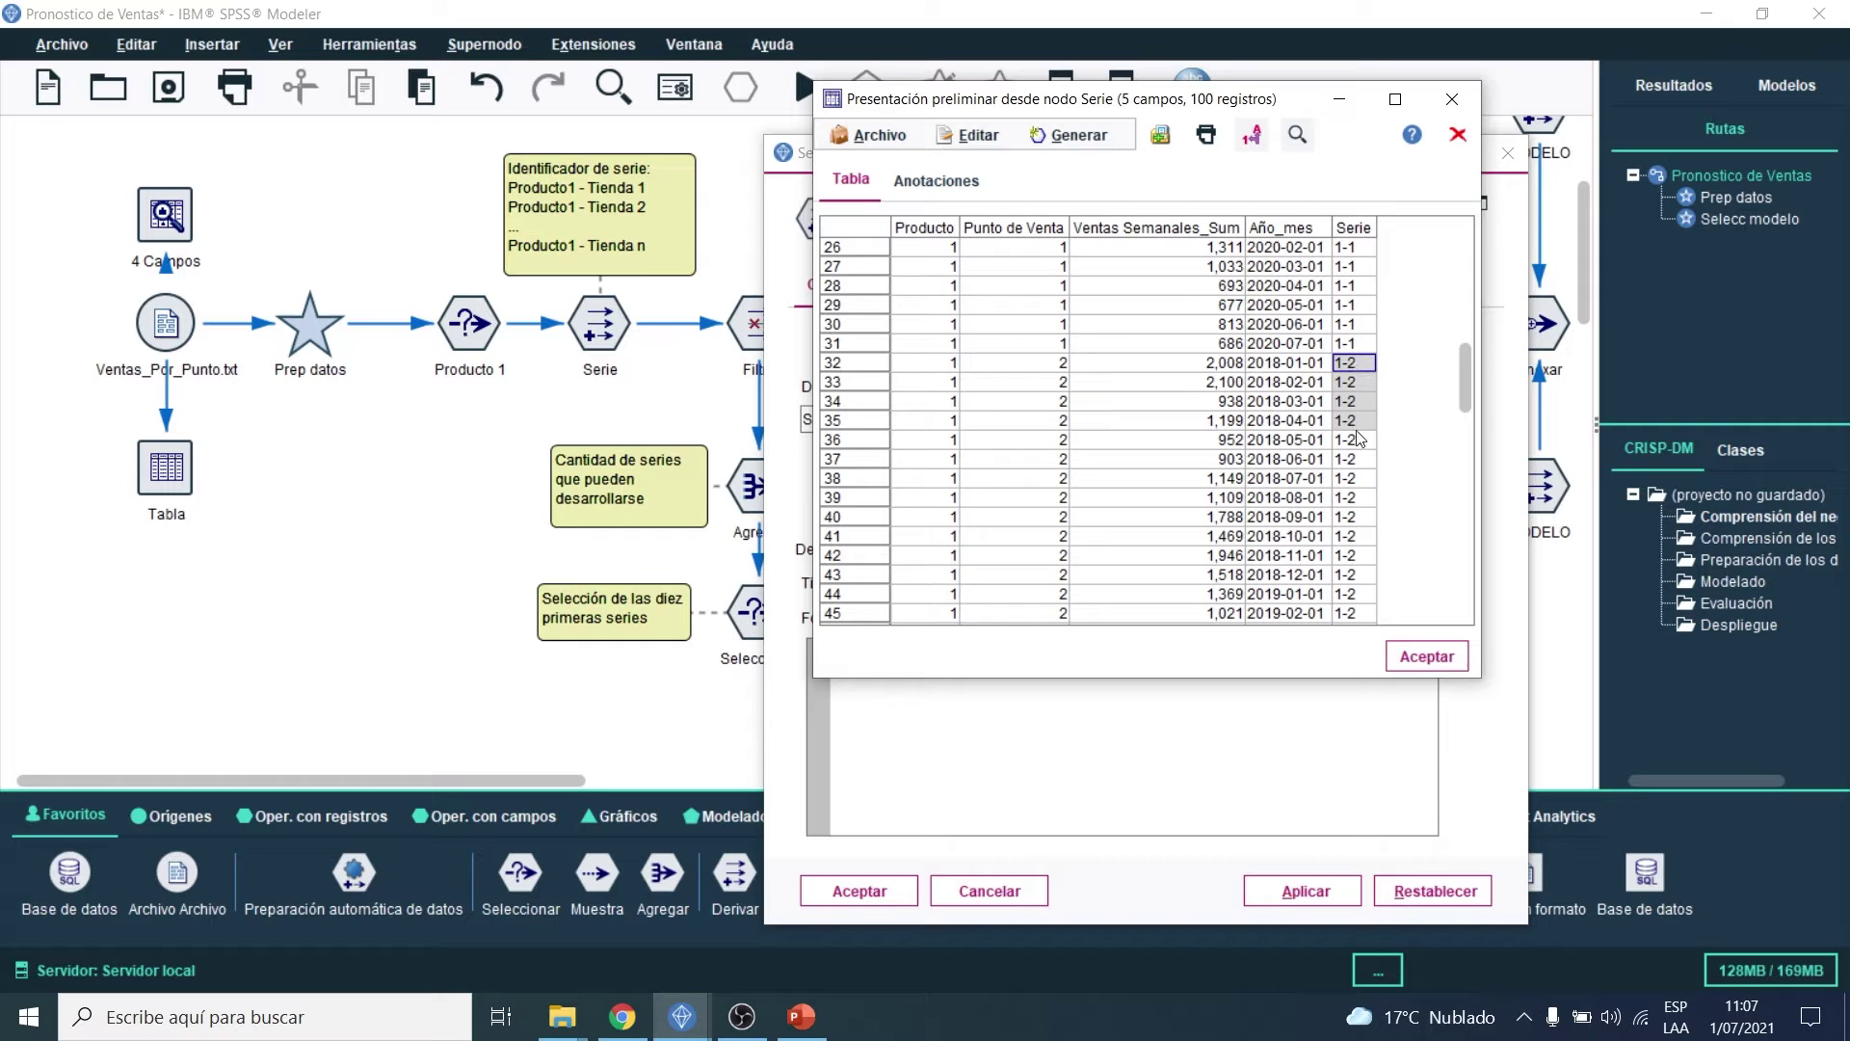
{"action": "left_click_drag", "start_coordinate": [1465, 392], "coordinate": [1467, 590]}
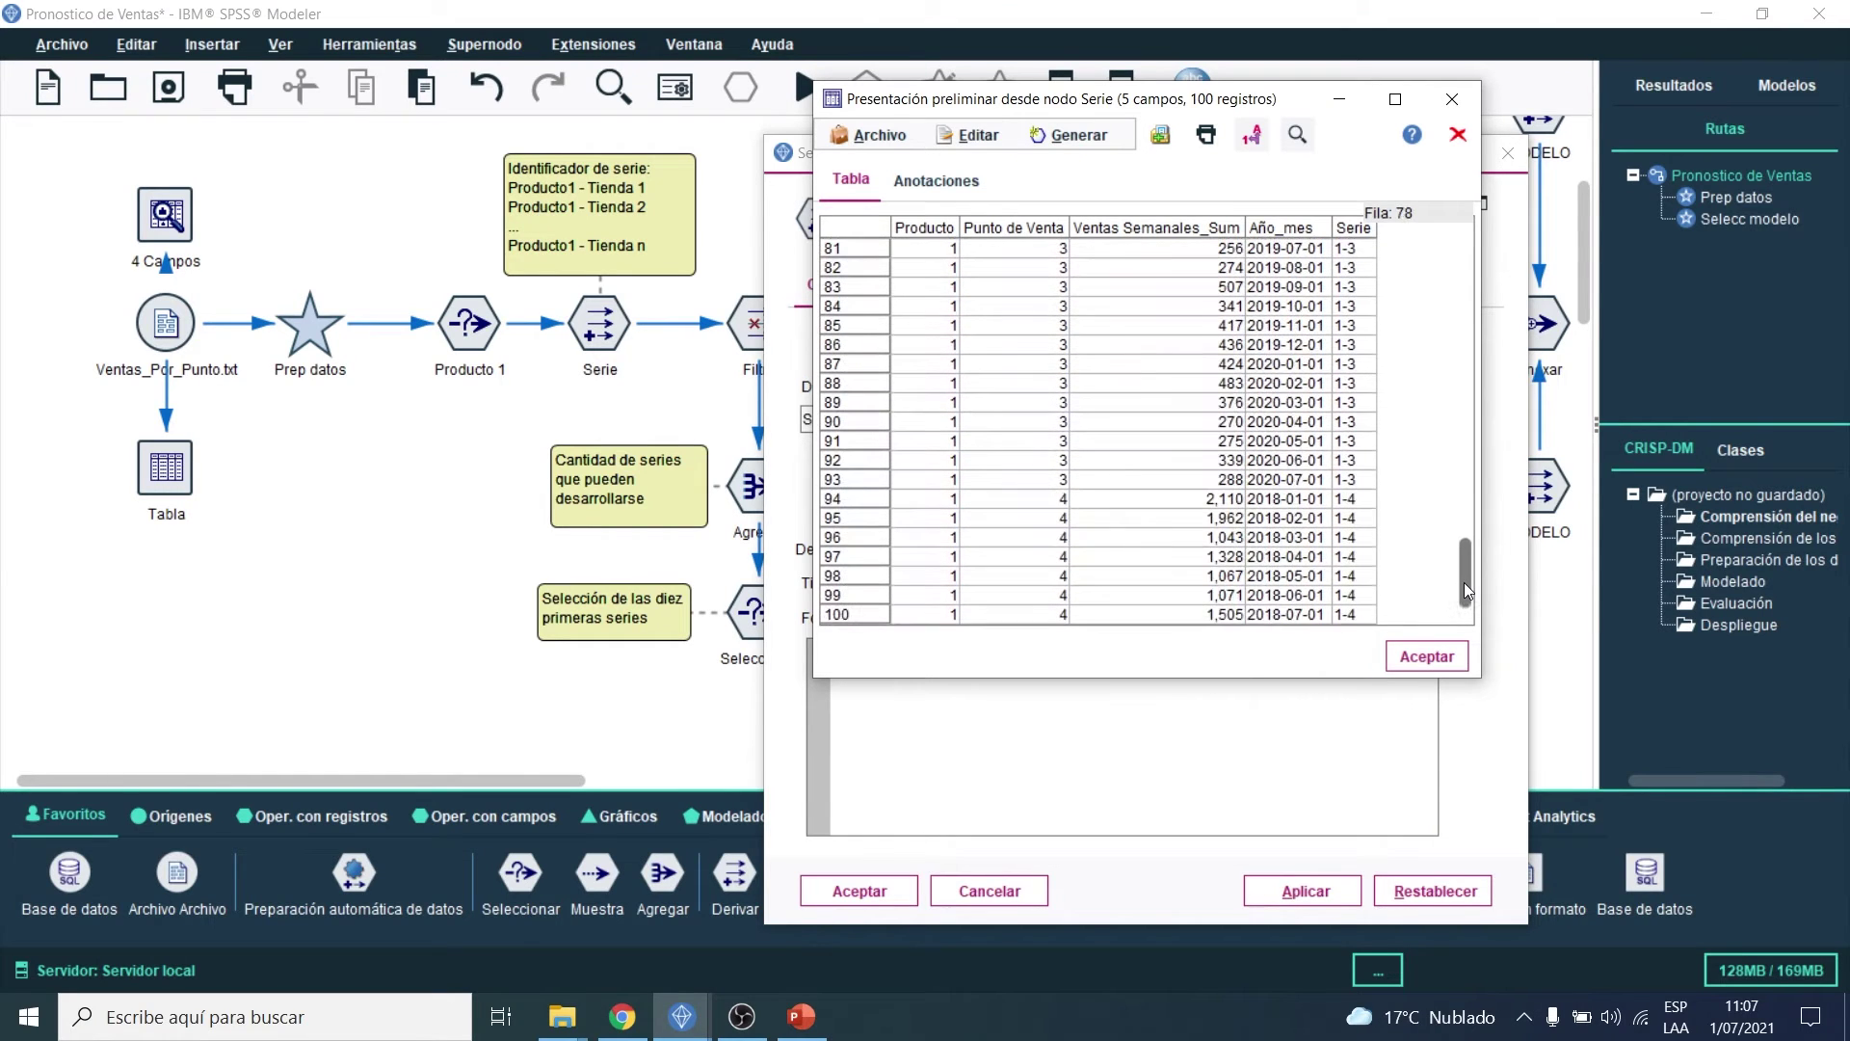
{"action": "left_click", "coordinate": [1354, 231]}
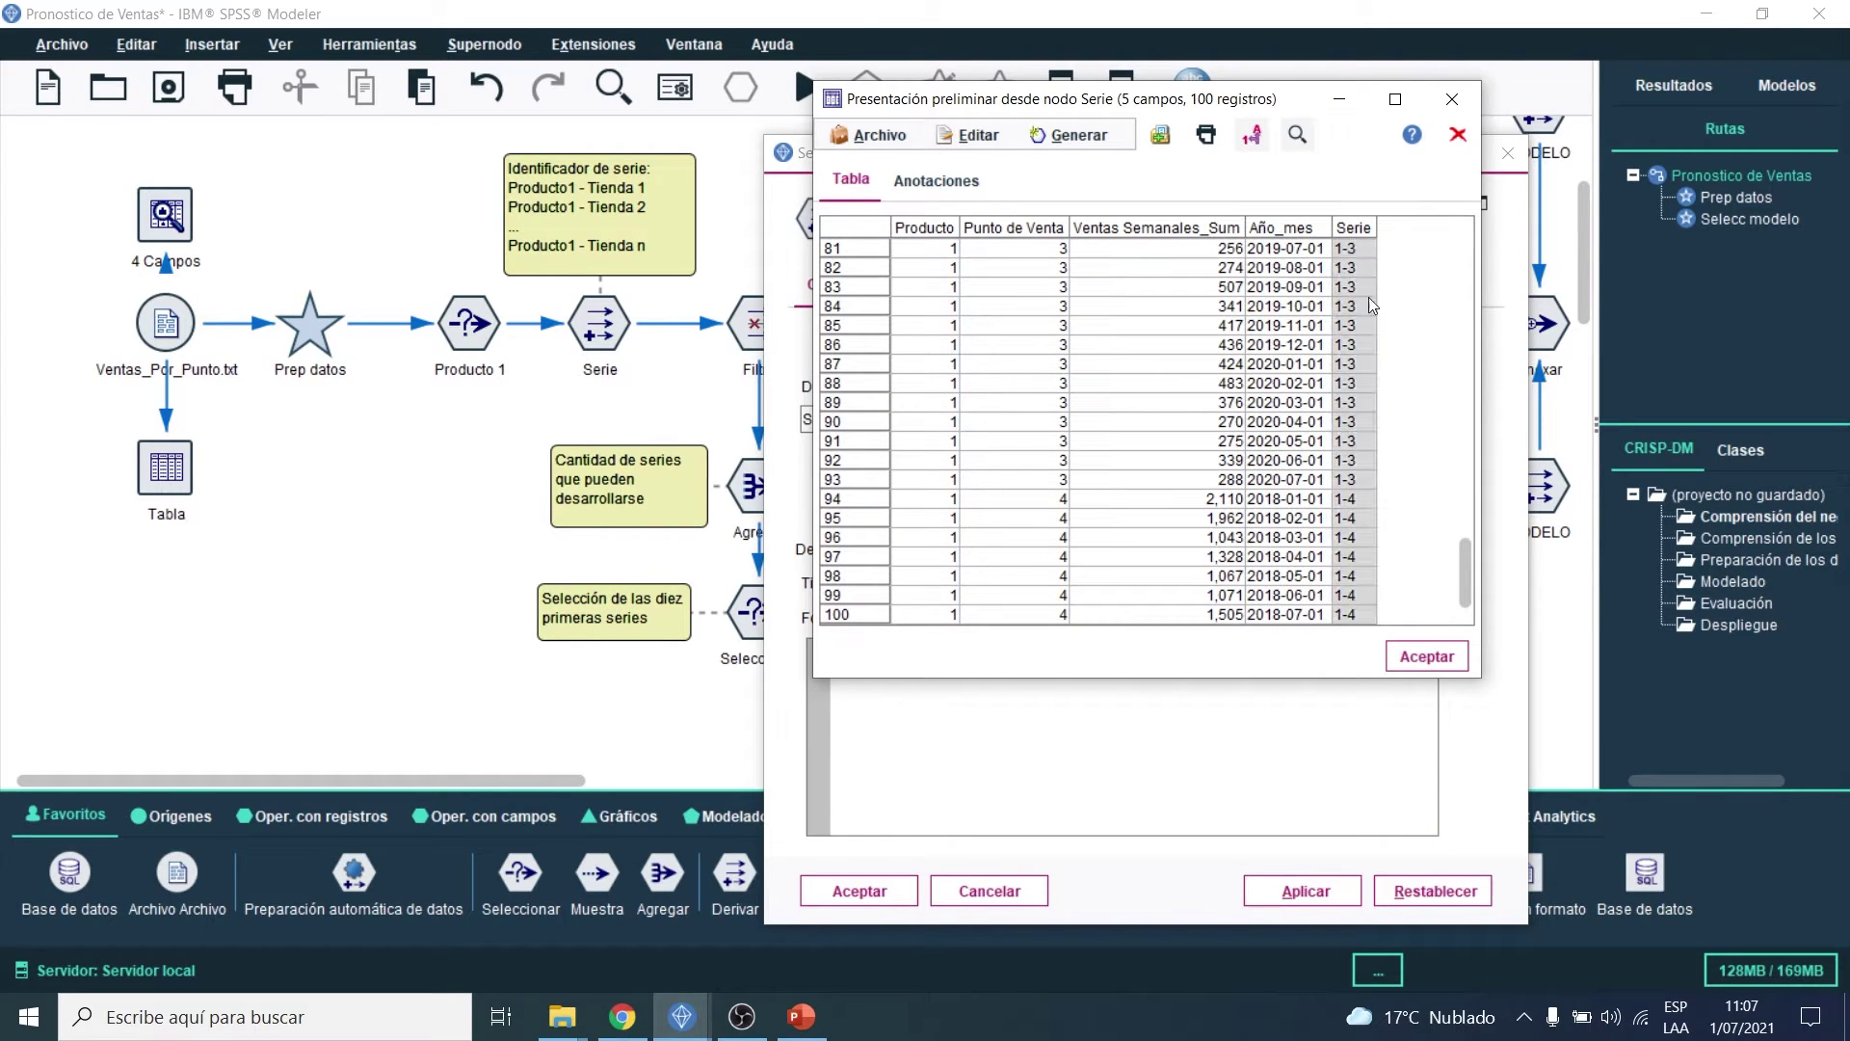
{"action": "left_click_drag", "start_coordinate": [1466, 570], "coordinate": [1466, 289]}
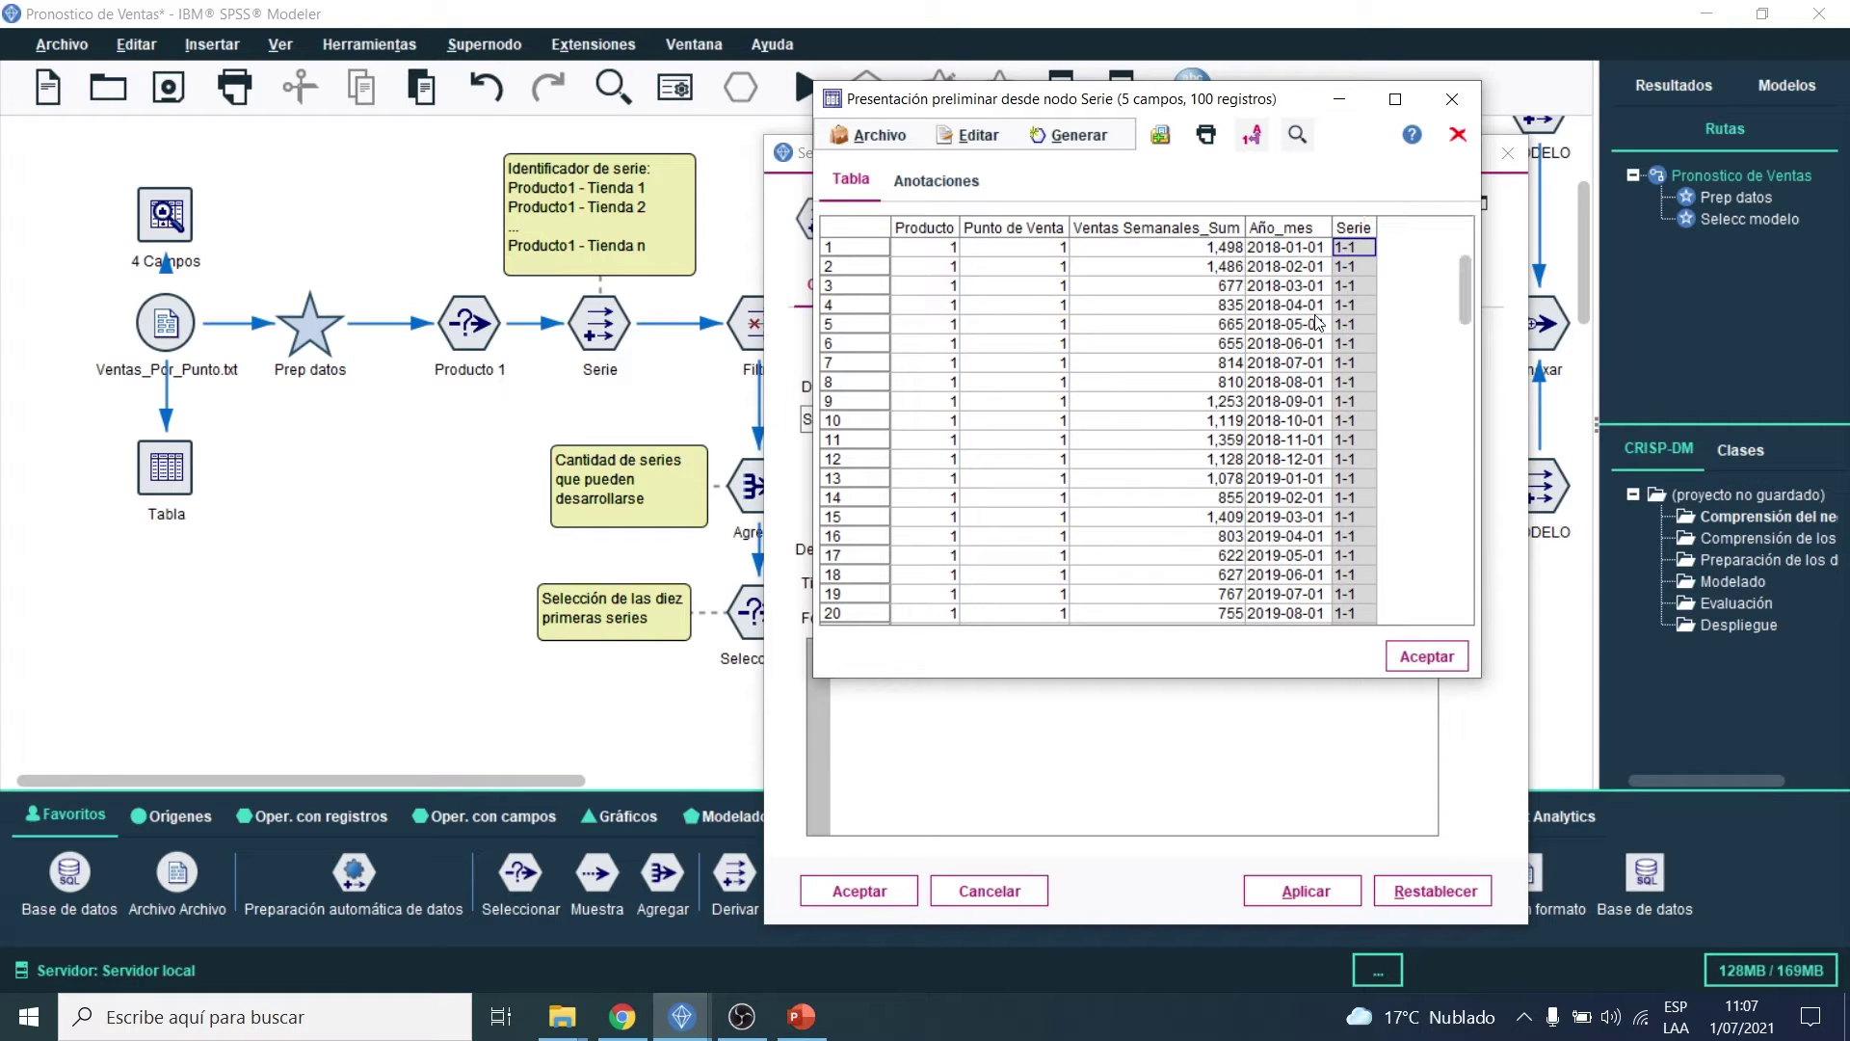
{"action": "left_click", "coordinate": [1452, 99]}
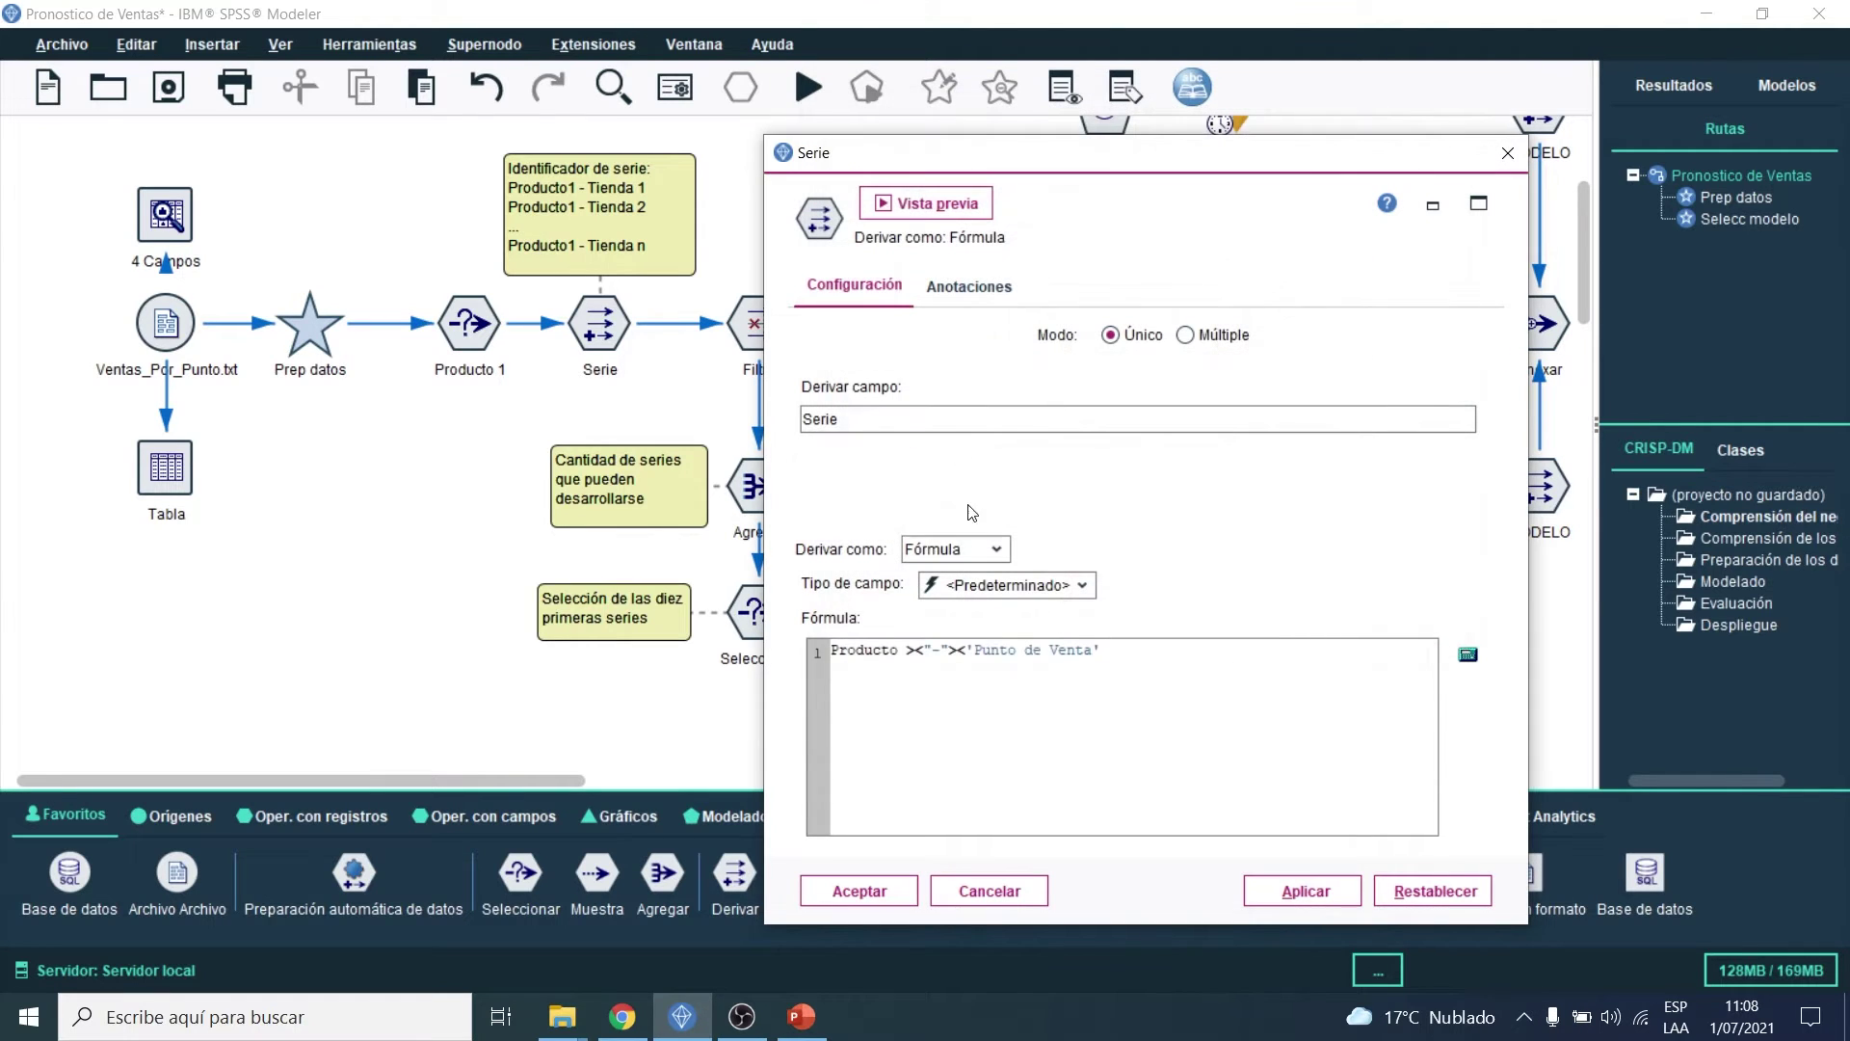
{"action": "left_click", "coordinate": [1010, 897]}
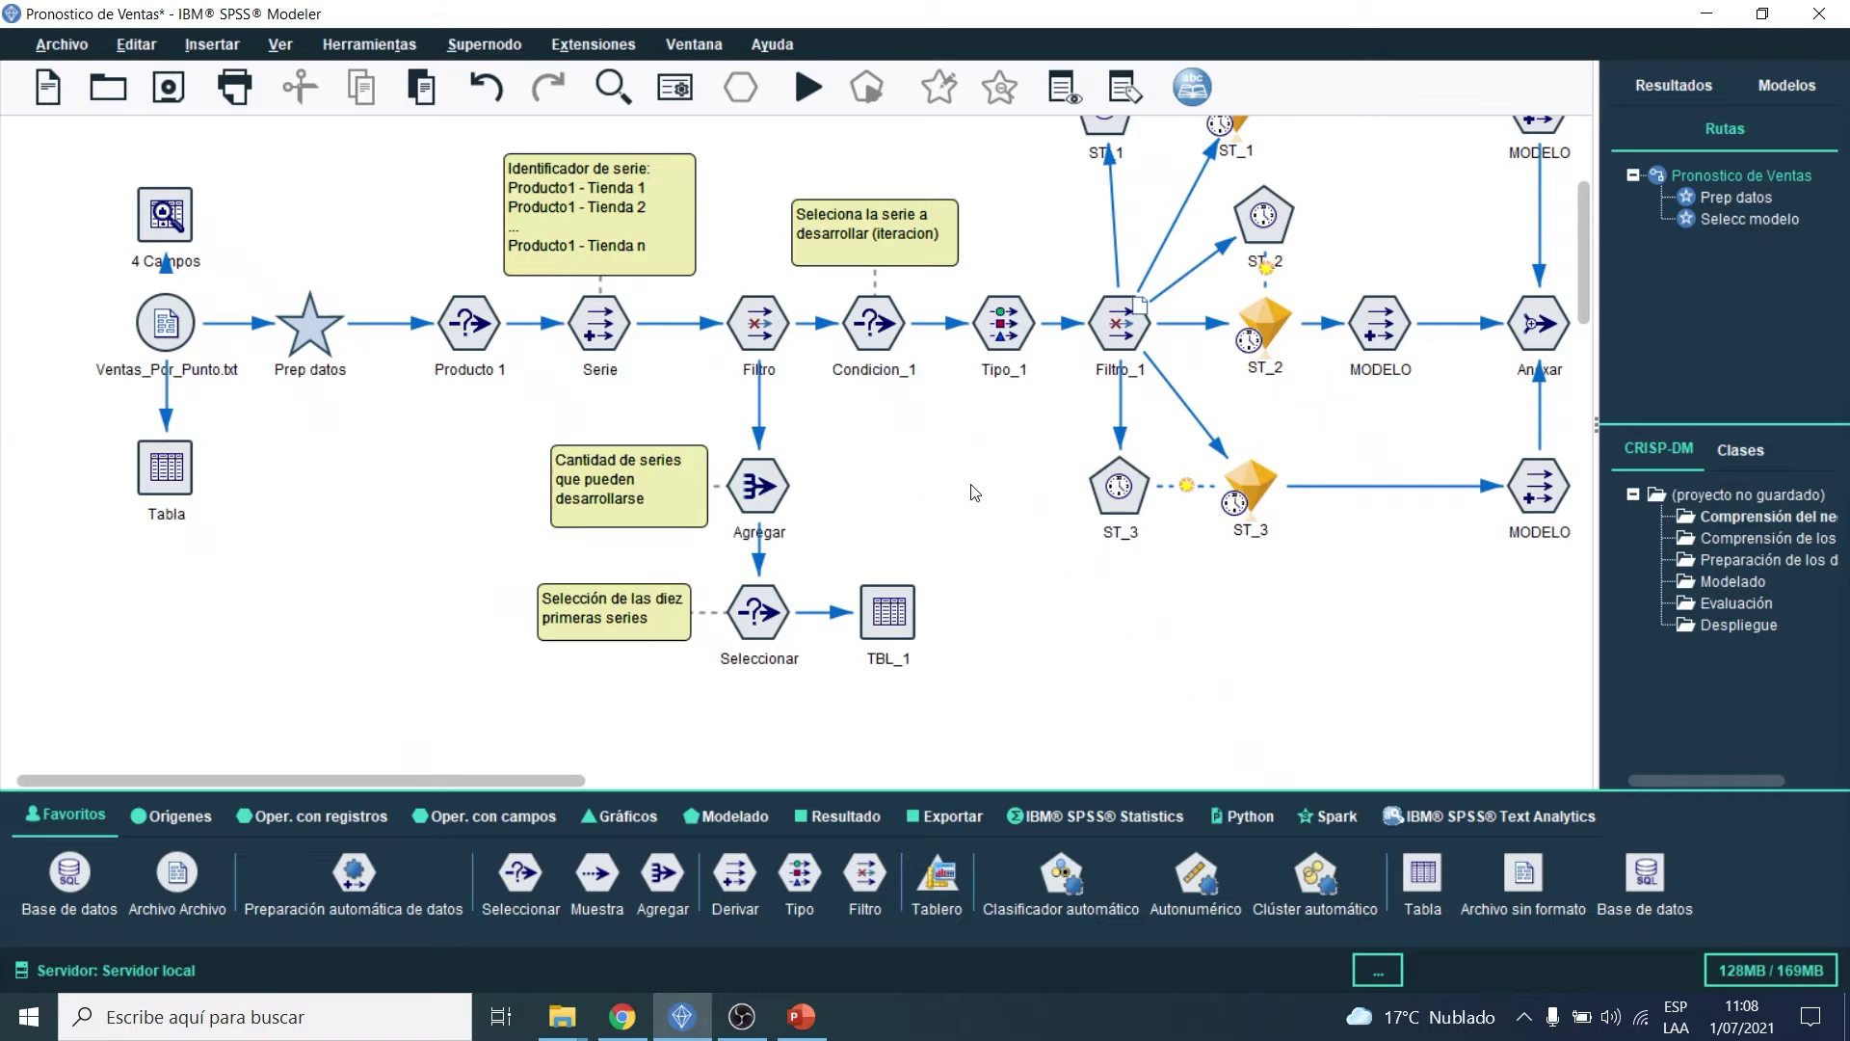
Step: Open the Agregar node below Filtro and preview the records it aggregates by the key field Serie
{"action": "scroll", "coordinate": [948, 482], "scroll_direction": "down", "scroll_amount": 1}
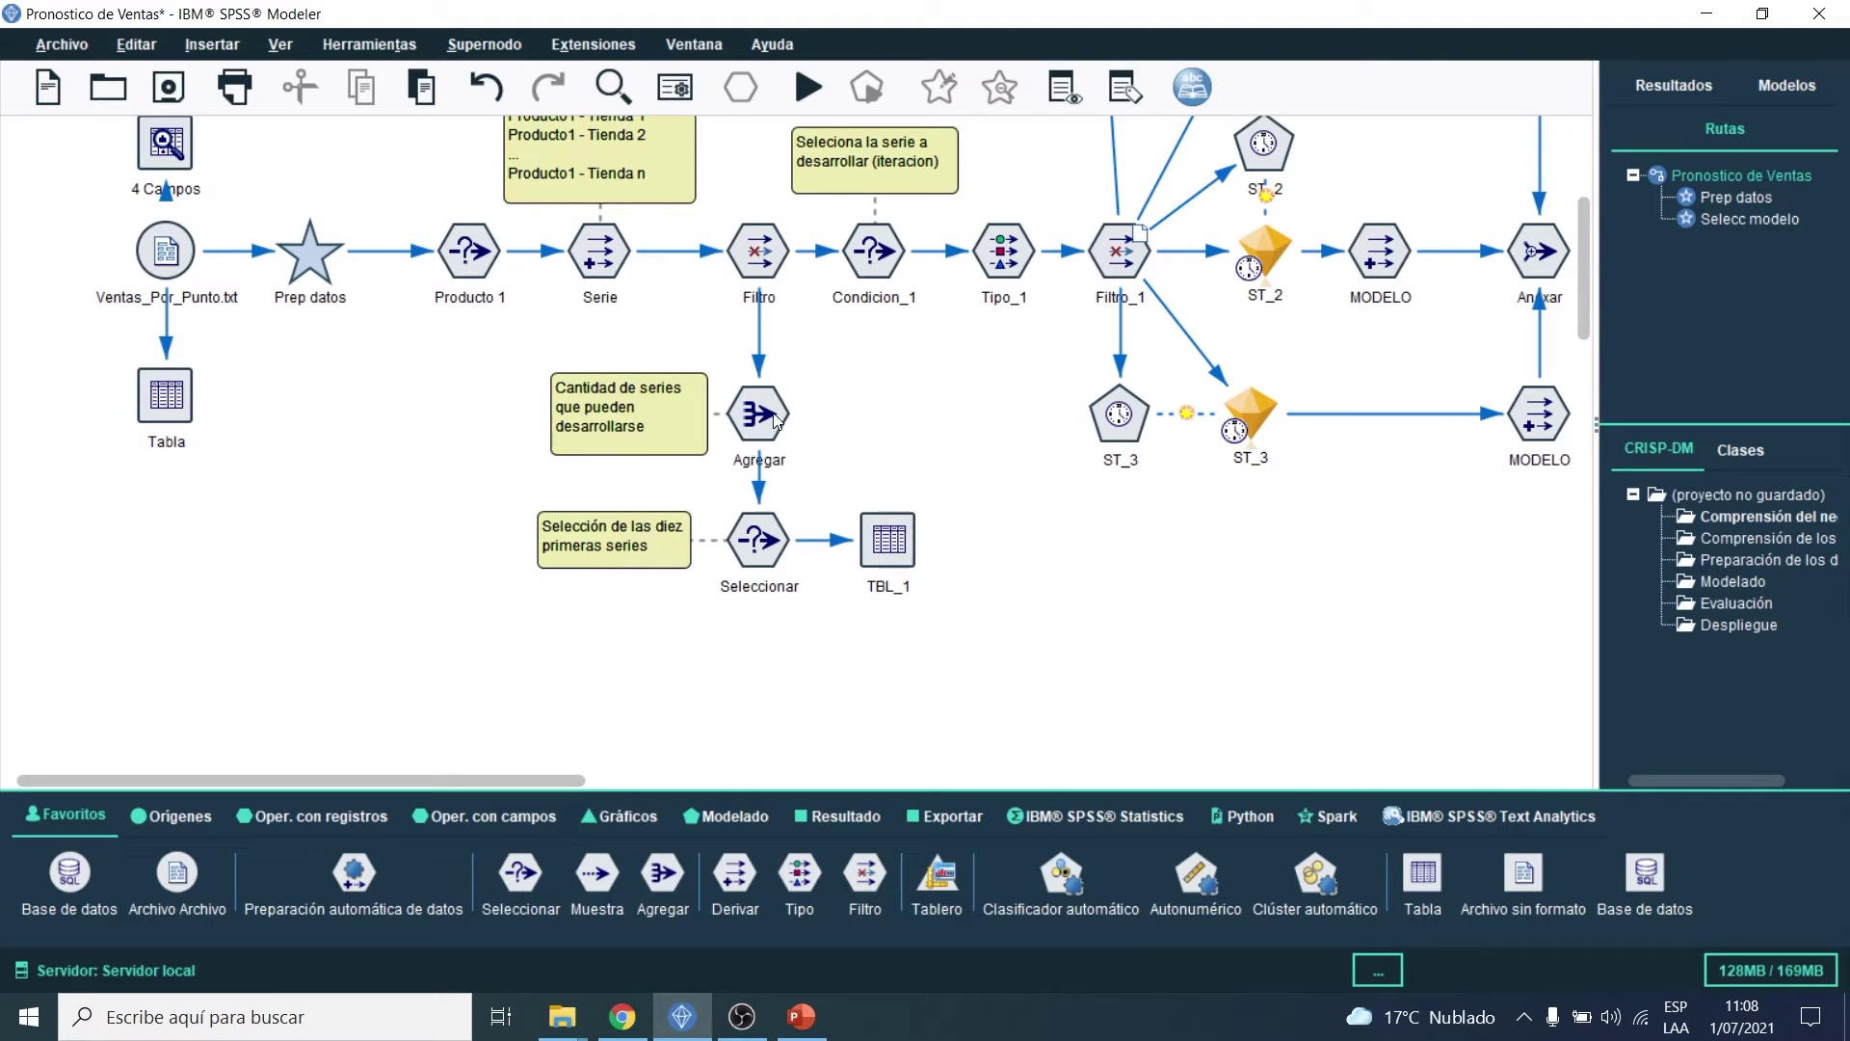
{"action": "double_click", "coordinate": [744, 416]}
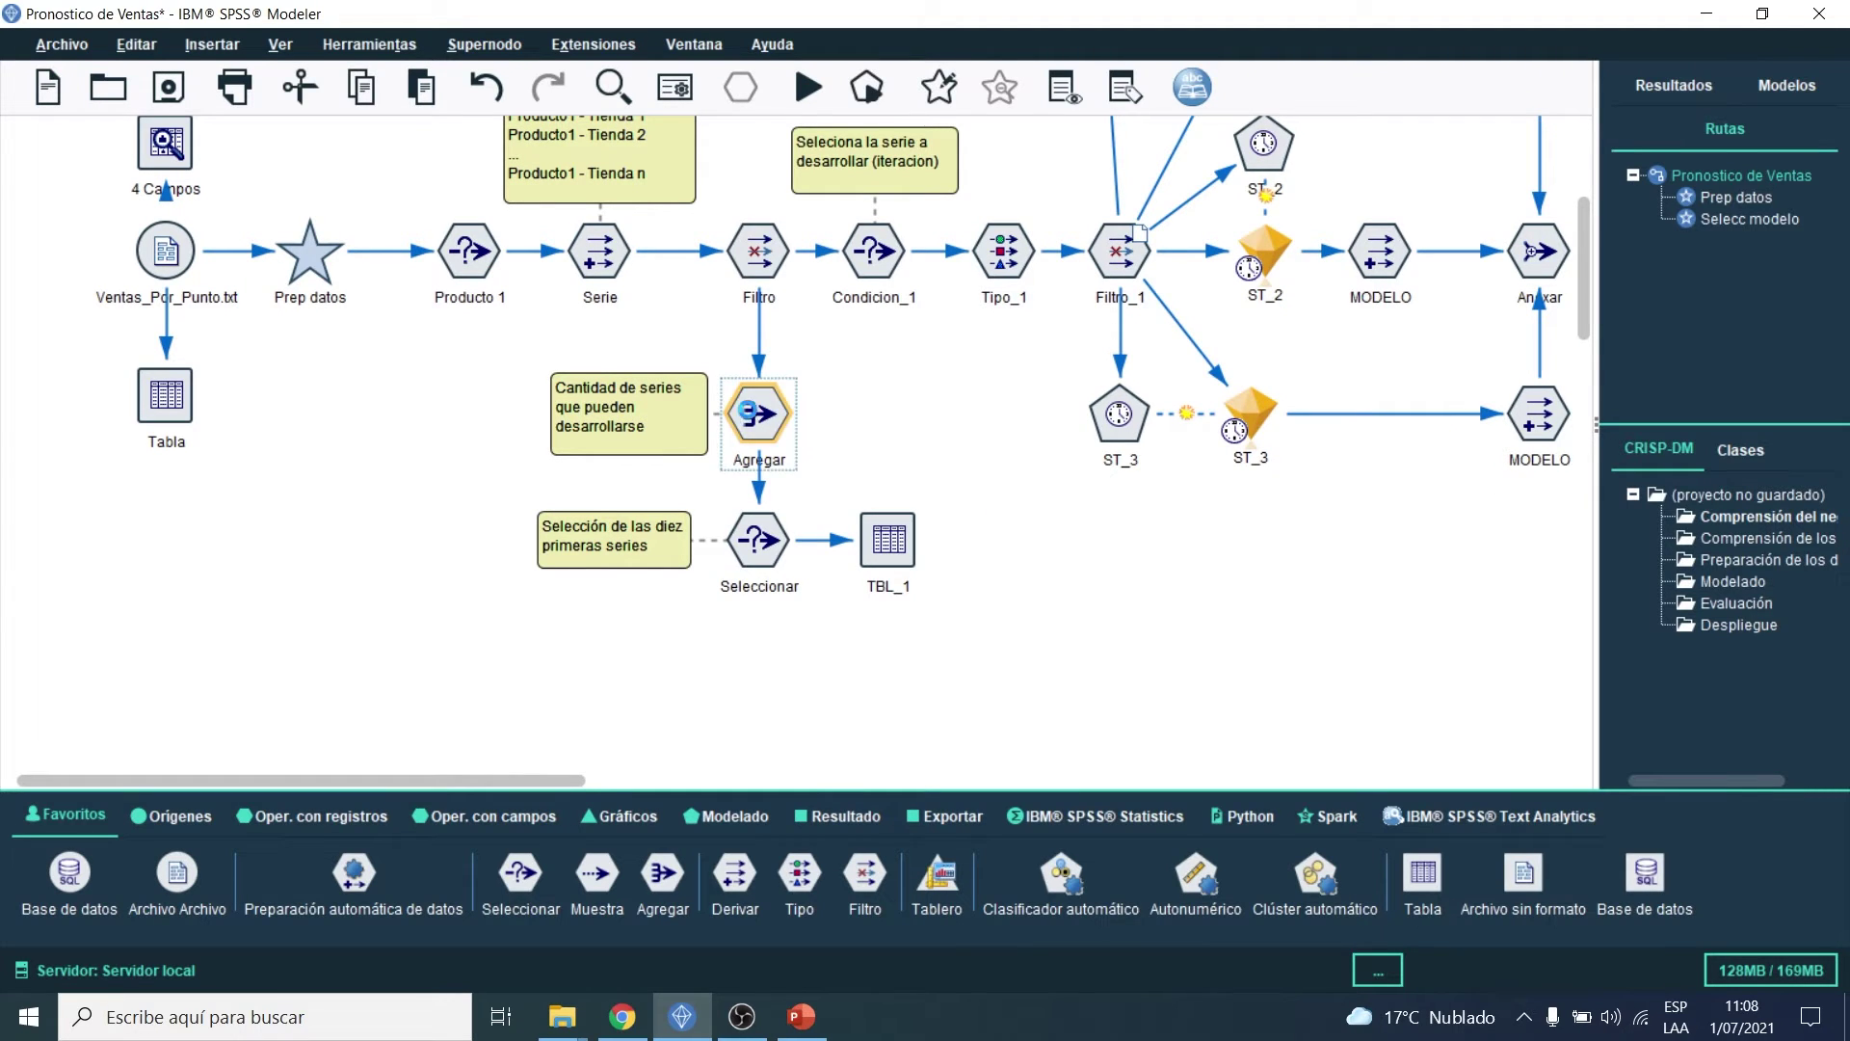
{"action": "left_click_drag", "start_coordinate": [622, 55], "coordinate": [1093, 145]}
{"action": "left_click_drag", "start_coordinate": [1200, 176], "coordinate": [983, 157]}
{"action": "left_click", "coordinate": [1052, 192]}
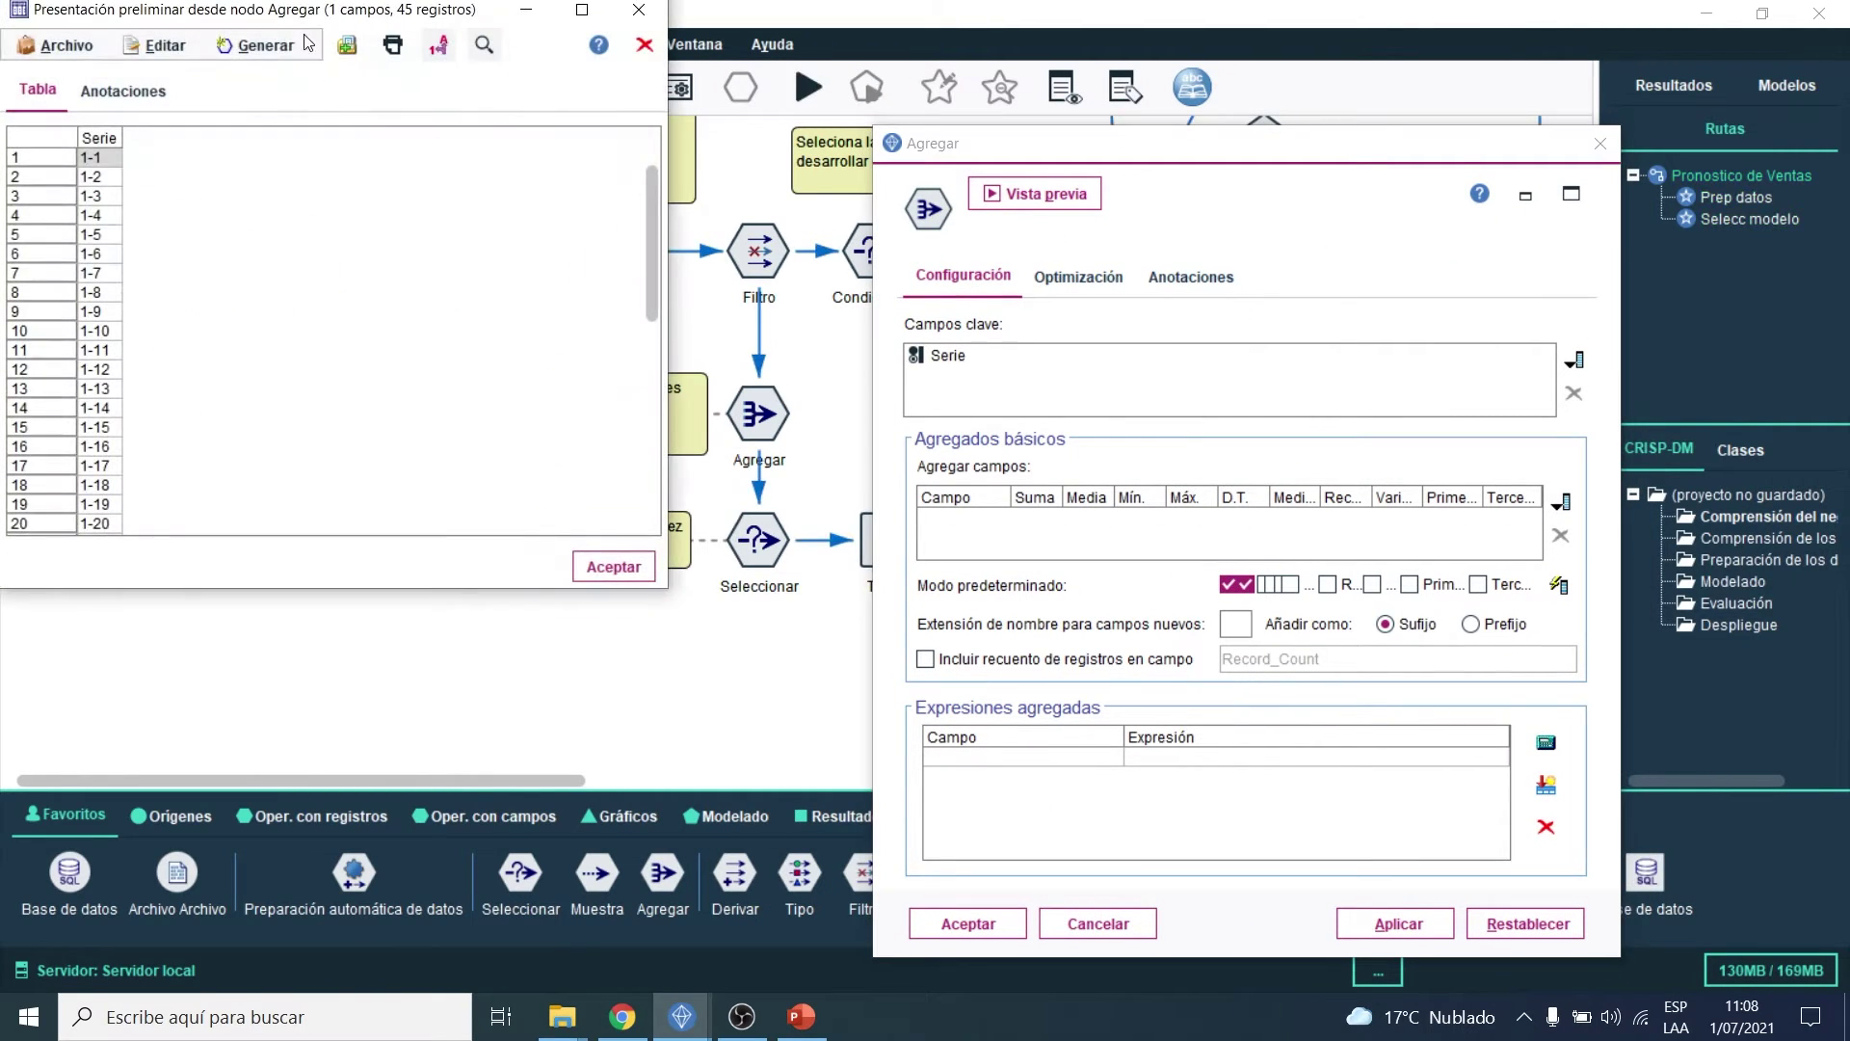
{"action": "left_click_drag", "start_coordinate": [304, 14], "coordinate": [1164, 158]}
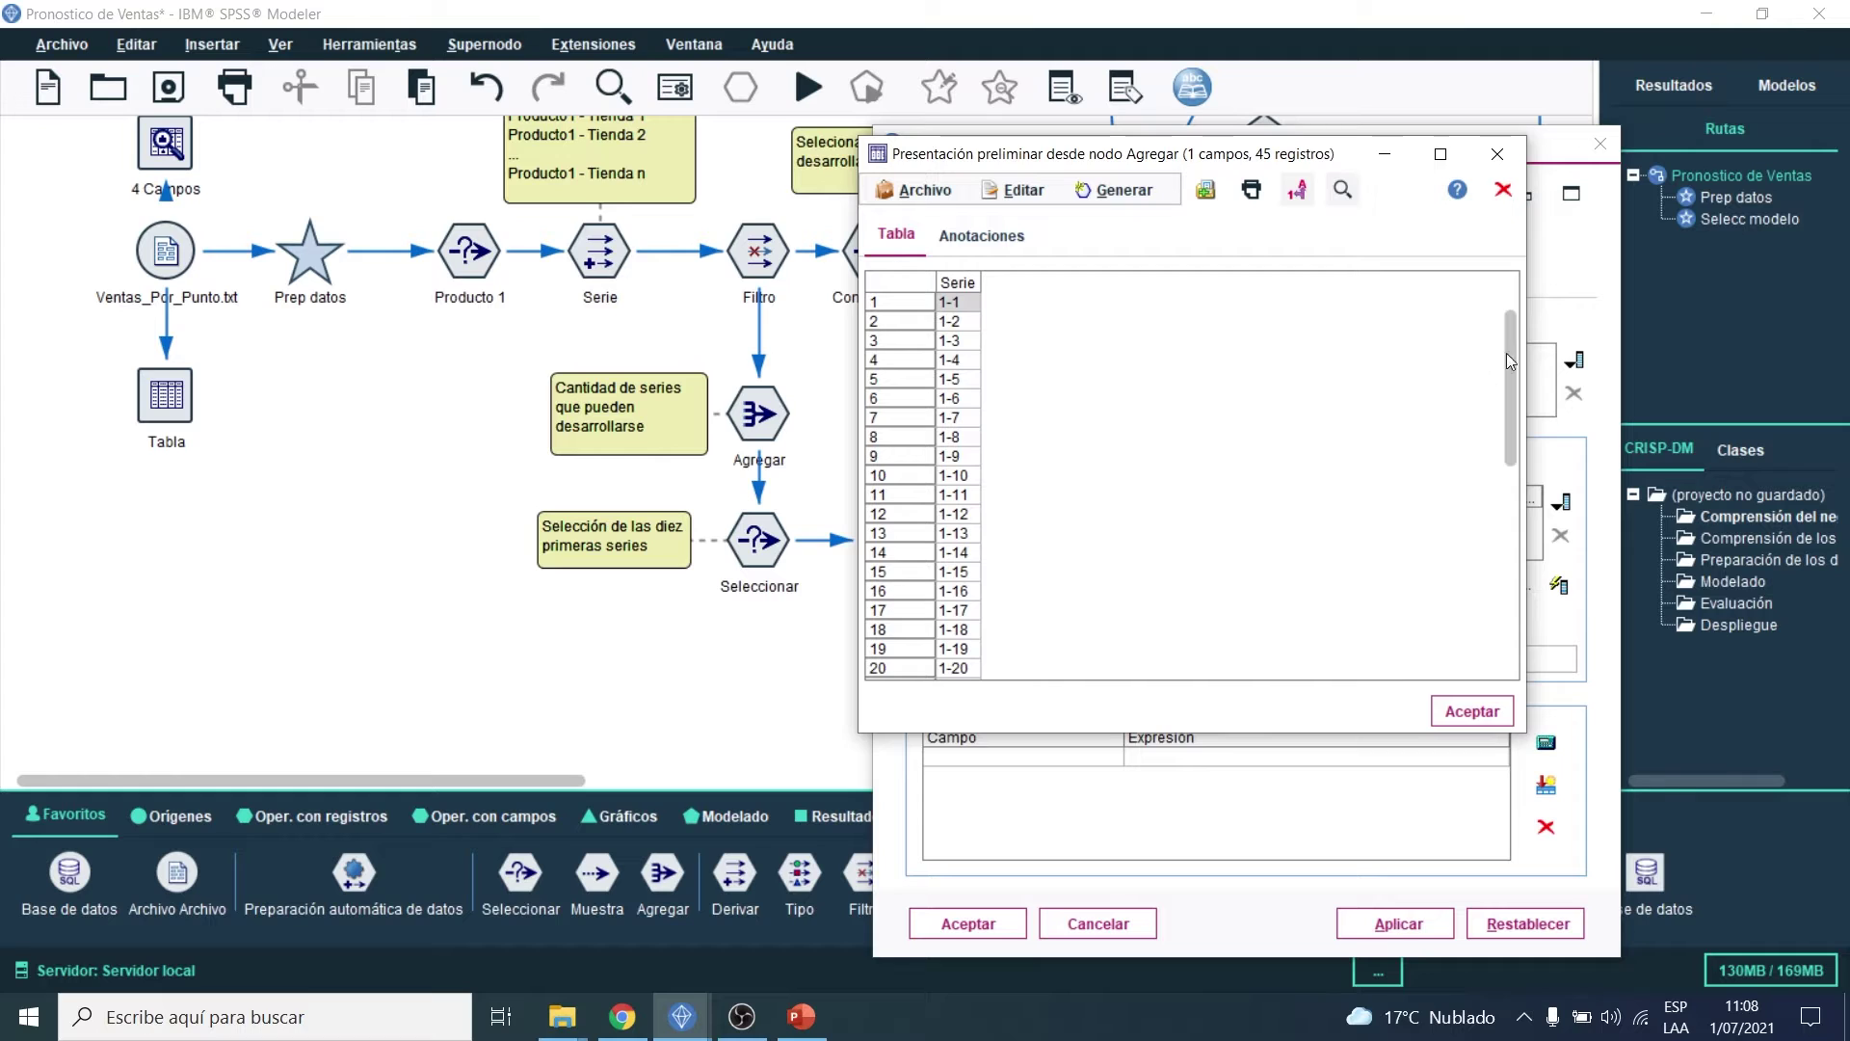
Step: Examine the list of distinct series down to the last record, and close the preview and the Agregar node
{"action": "left_click_drag", "start_coordinate": [1508, 360], "coordinate": [1511, 574]}
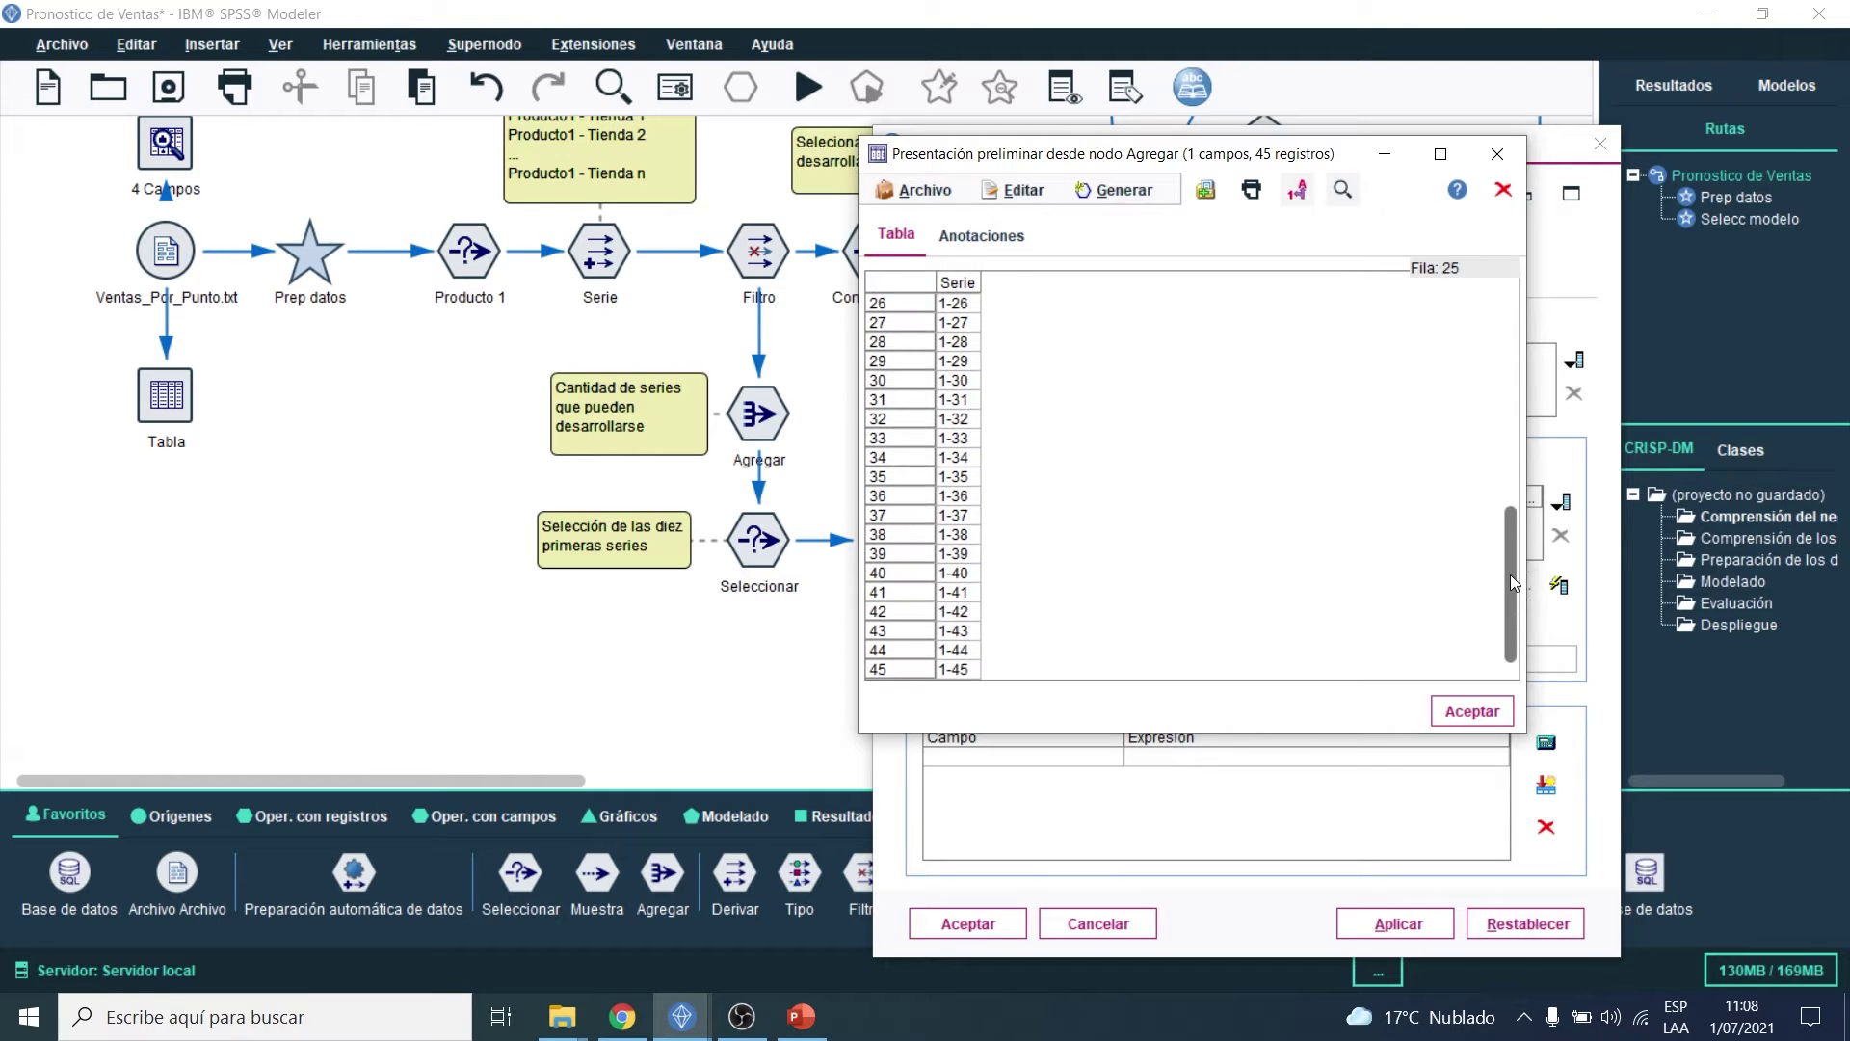
{"action": "left_click", "coordinate": [953, 670]}
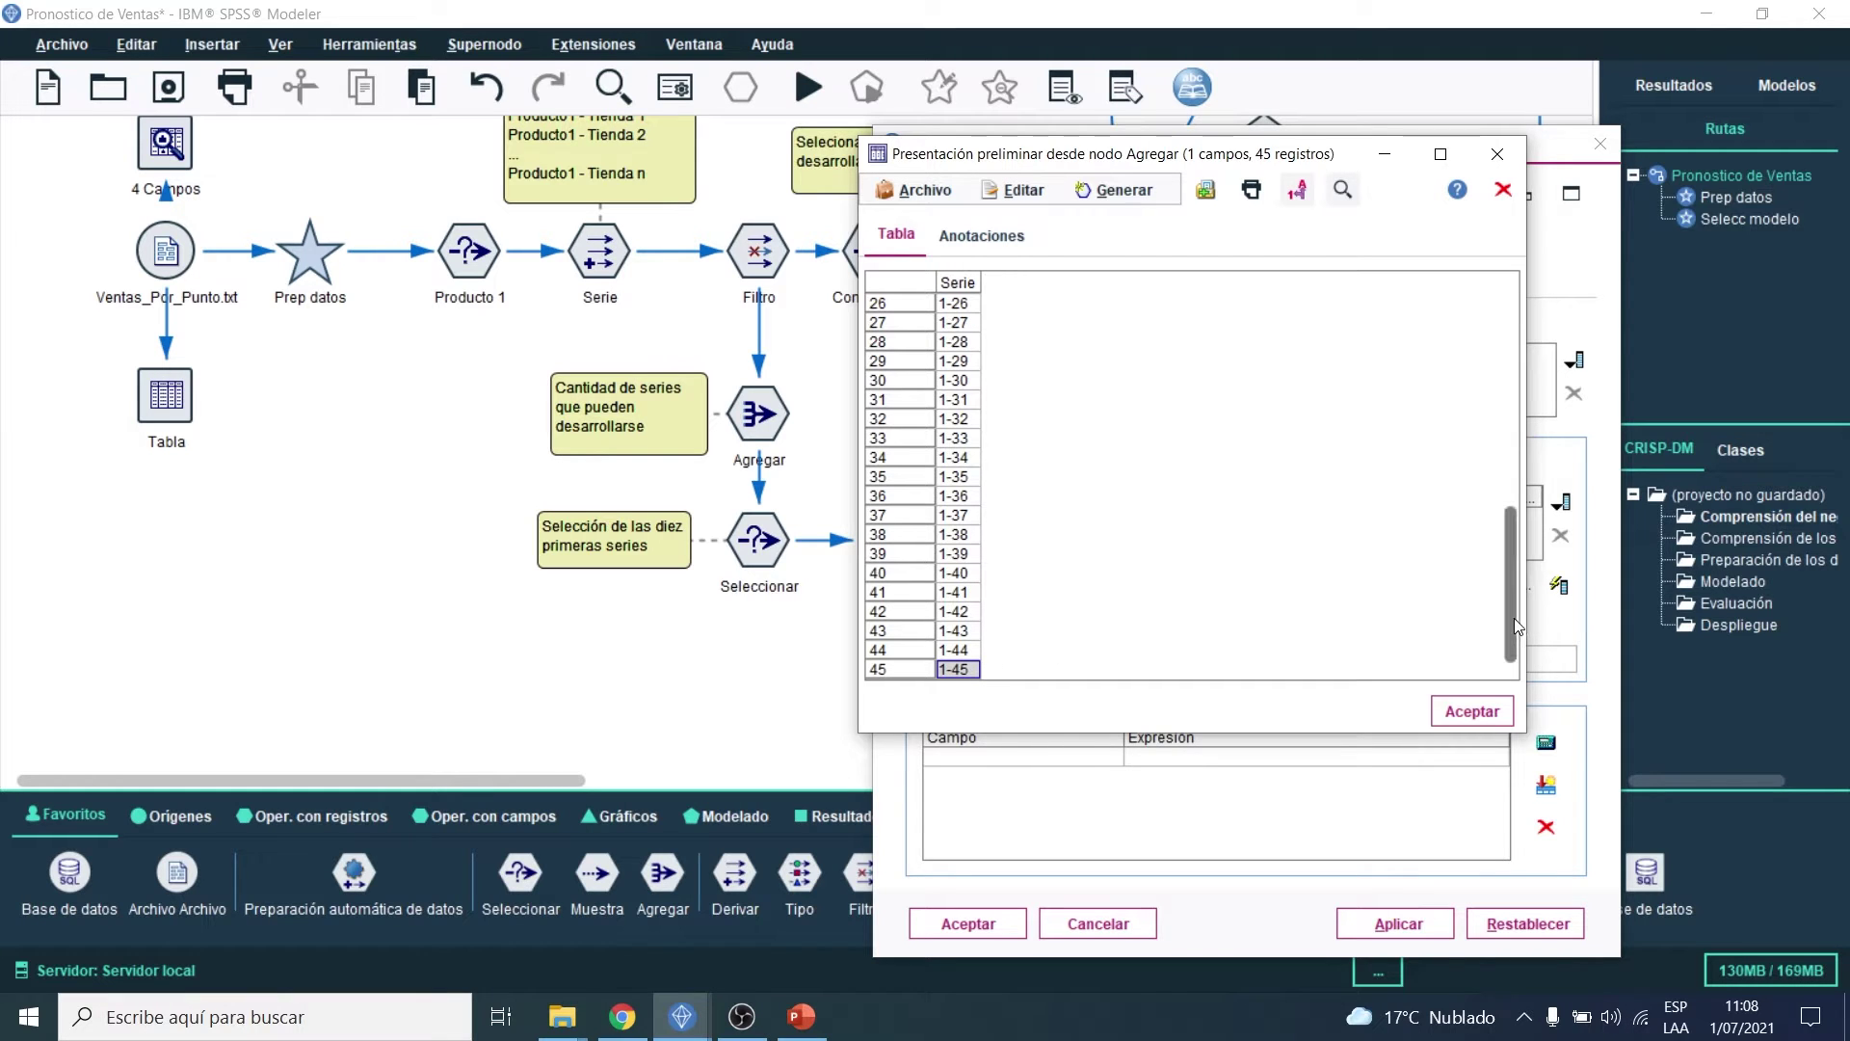
{"action": "left_click_drag", "start_coordinate": [1513, 617], "coordinate": [1505, 564]}
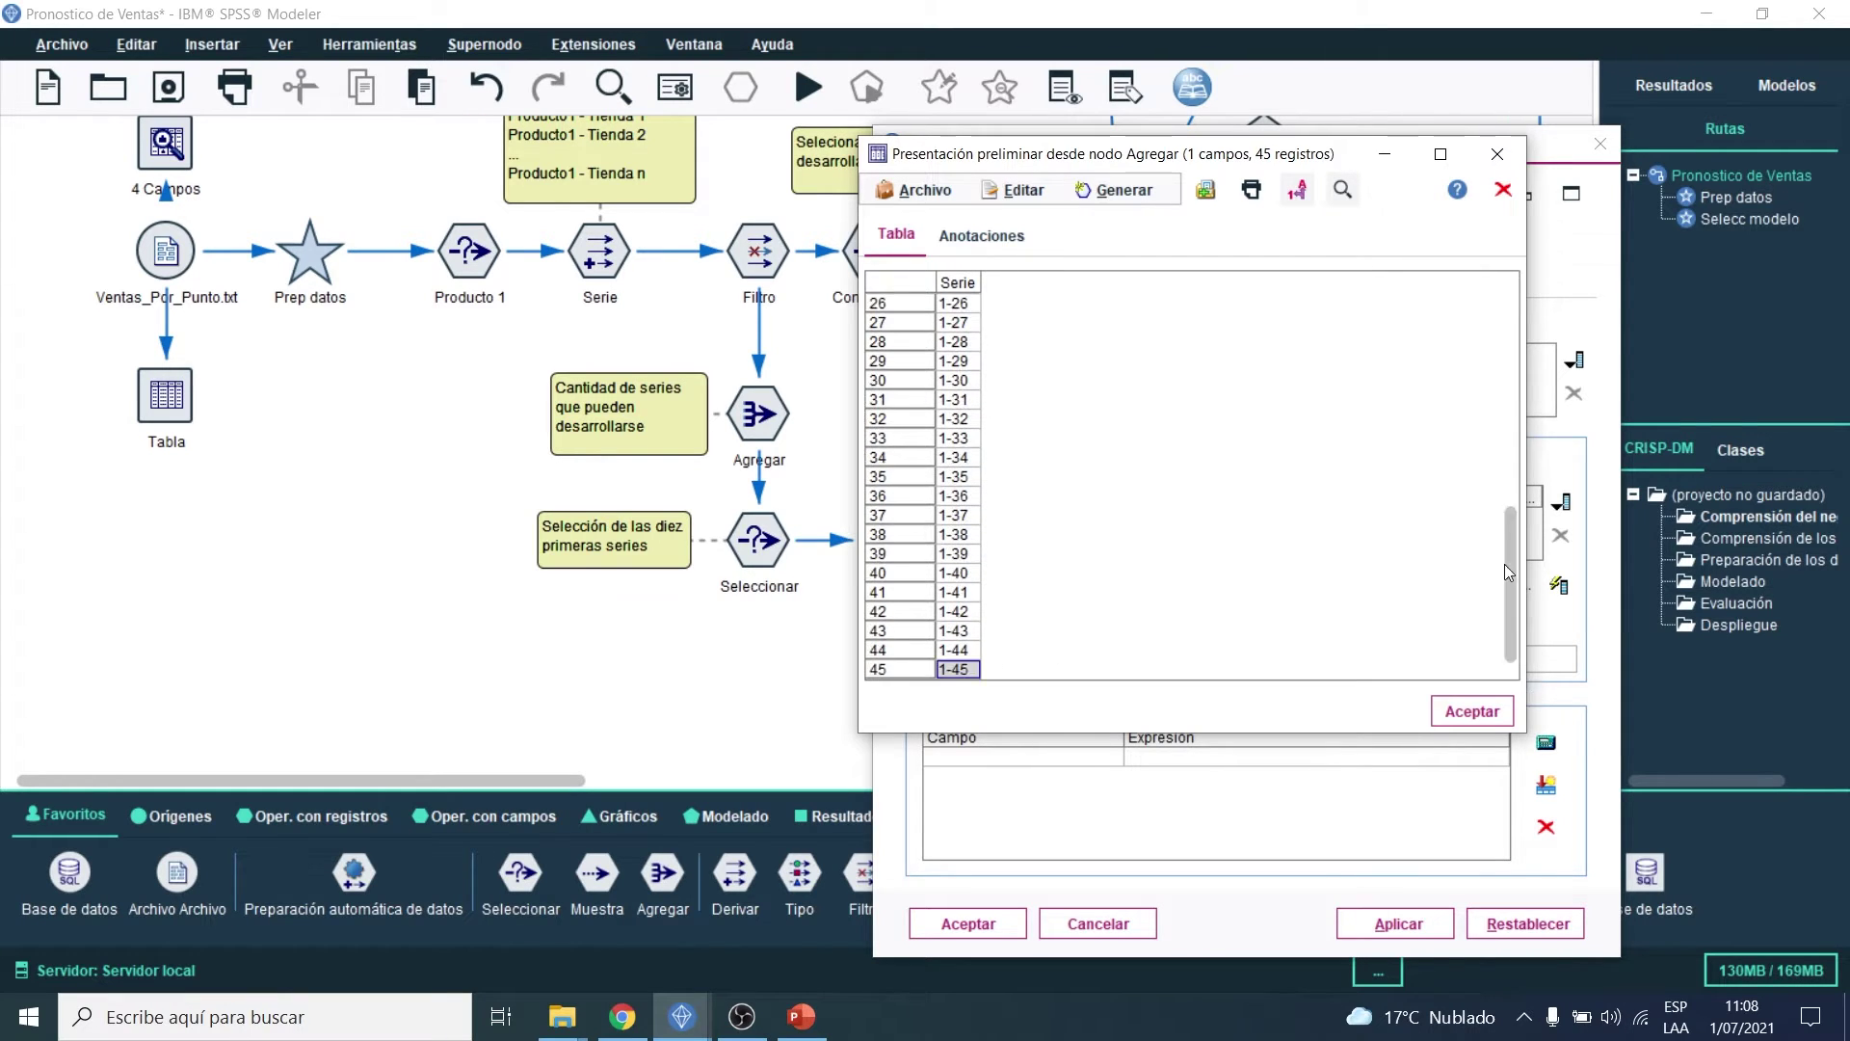
{"action": "left_click", "coordinate": [1497, 155]}
{"action": "left_click", "coordinate": [1601, 144]}
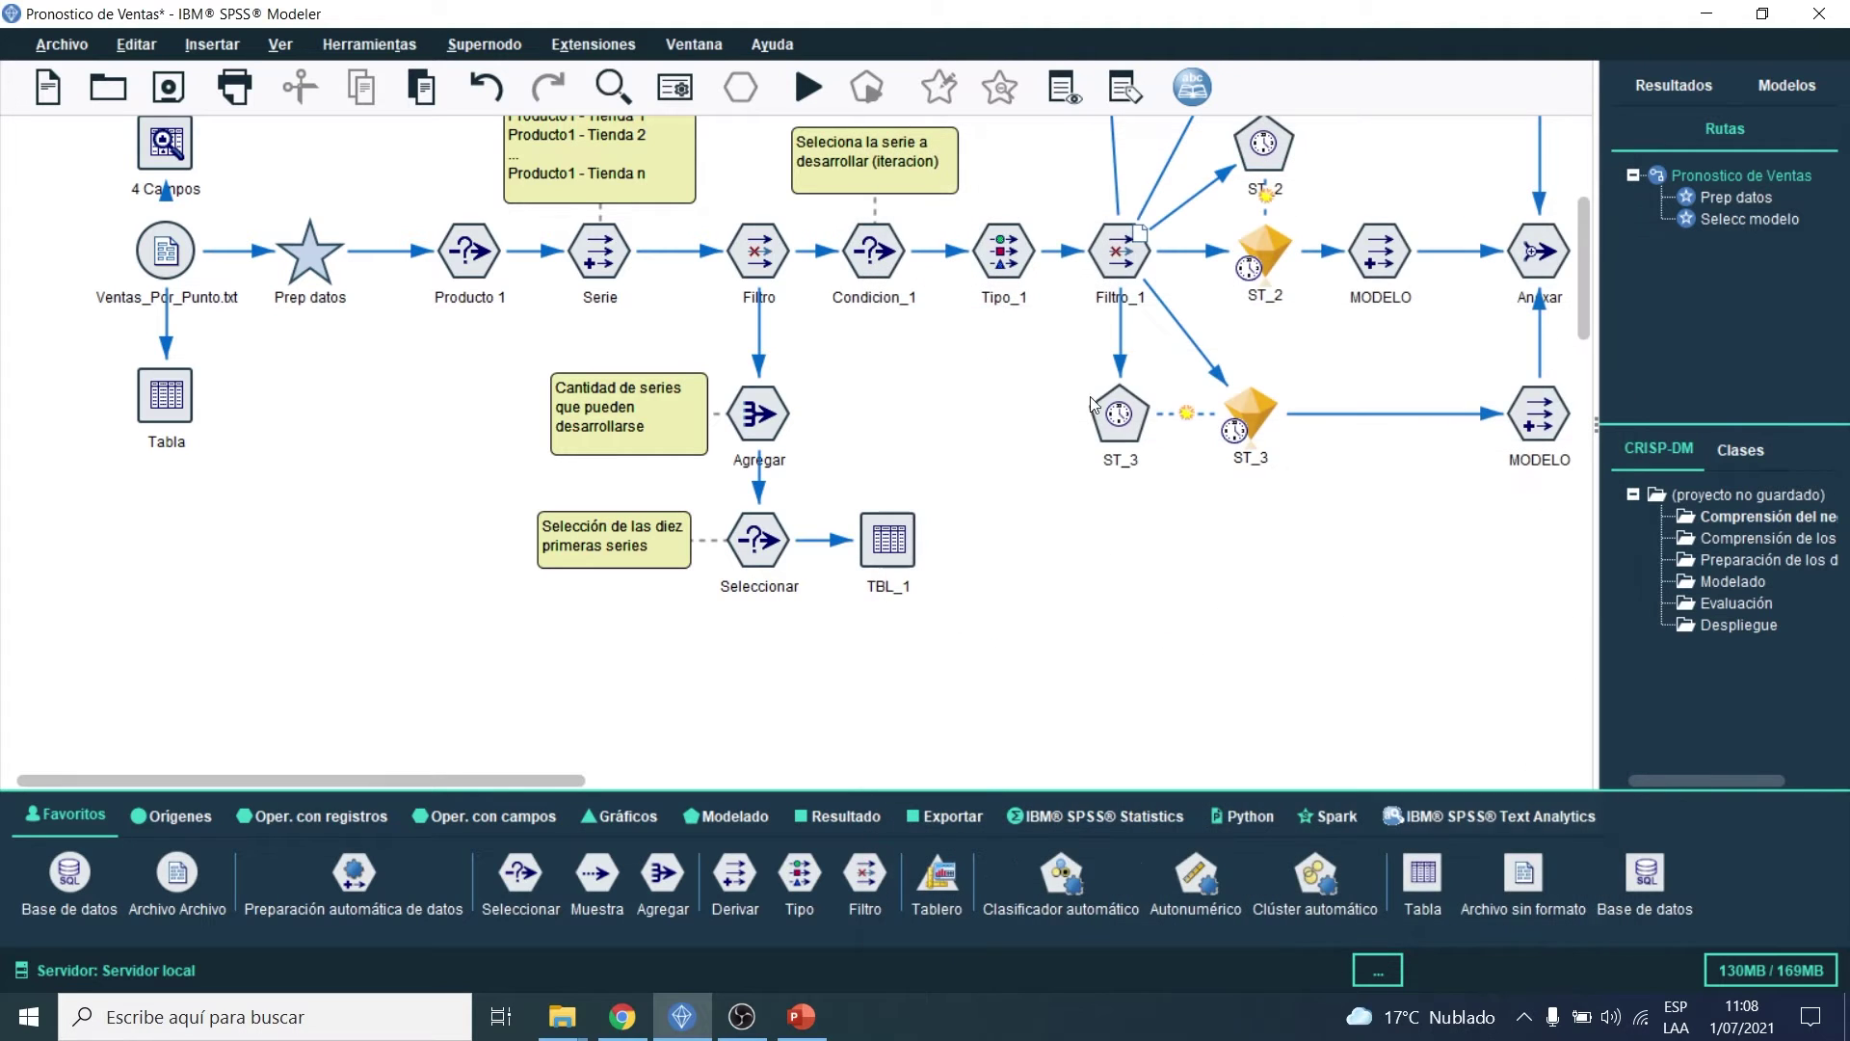
Step: Check the inclusion condition of the Seleccionar node that limits the list to the first ten series
{"action": "scroll", "coordinate": [918, 447], "scroll_direction": "up", "scroll_amount": 1}
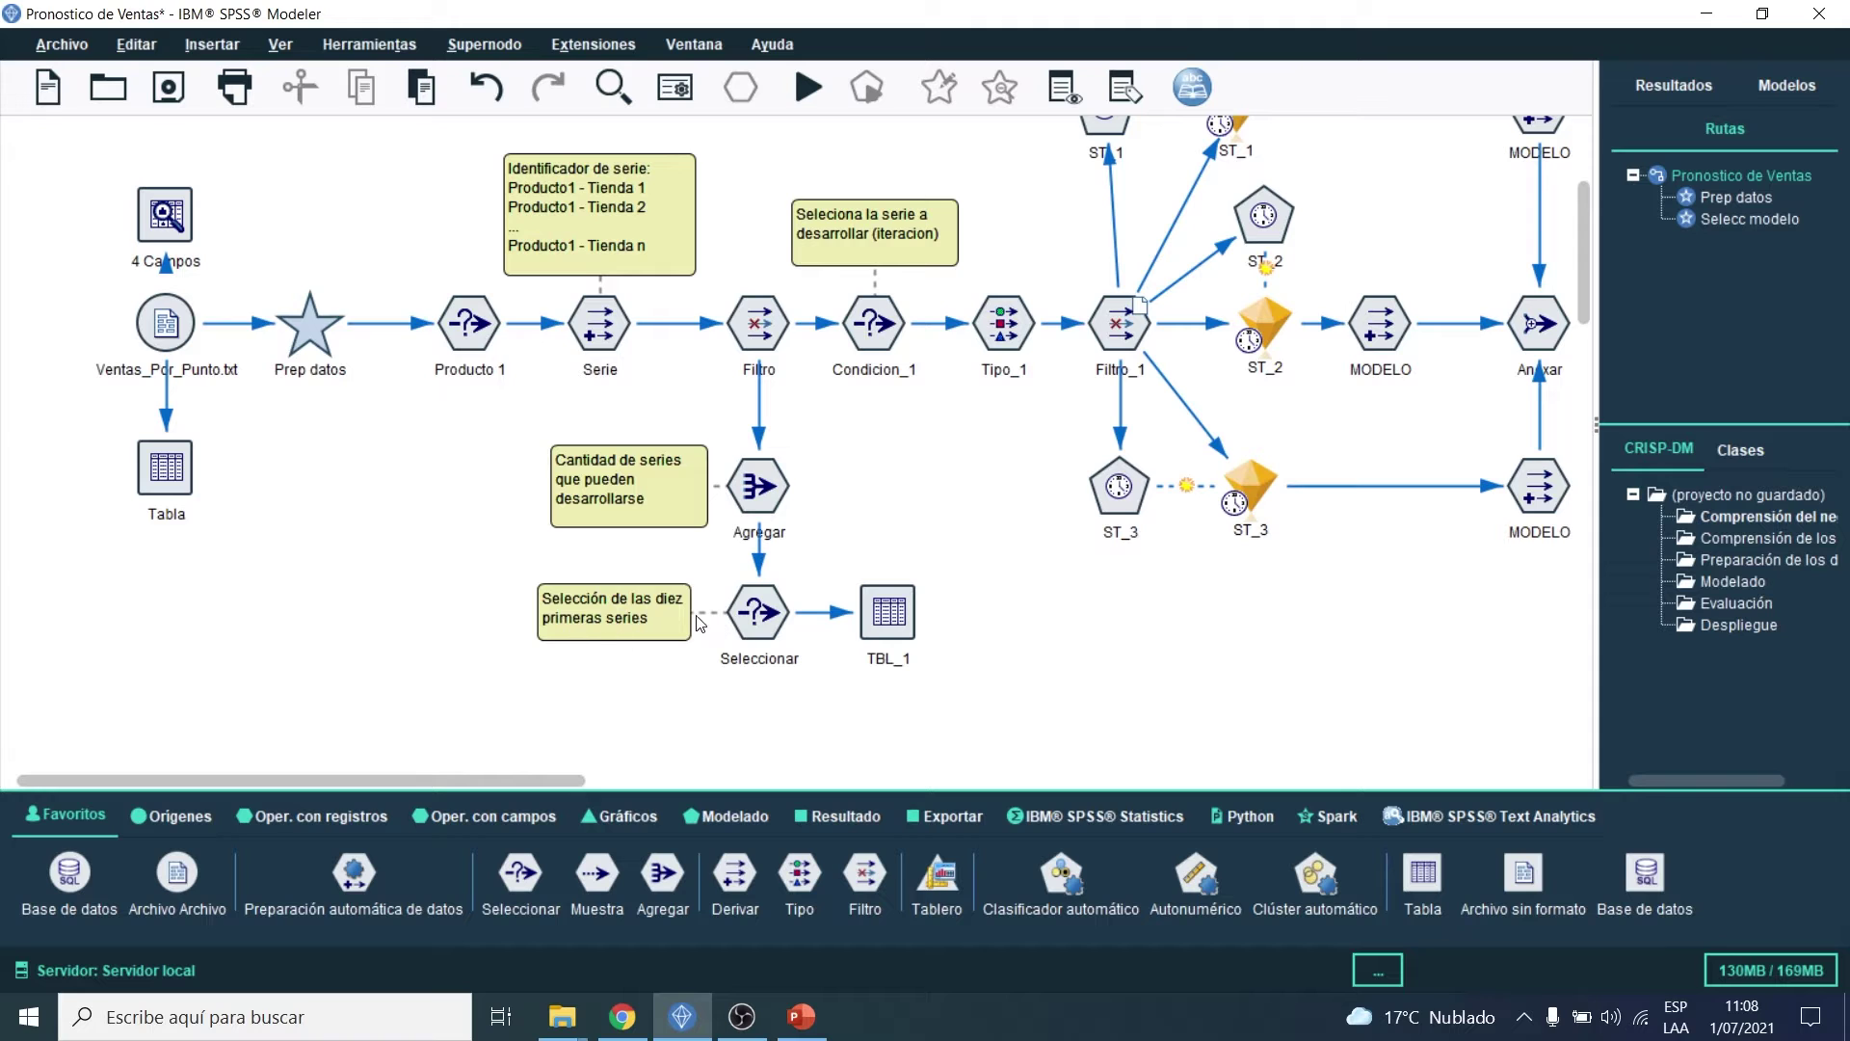
{"action": "double_click", "coordinate": [762, 617]}
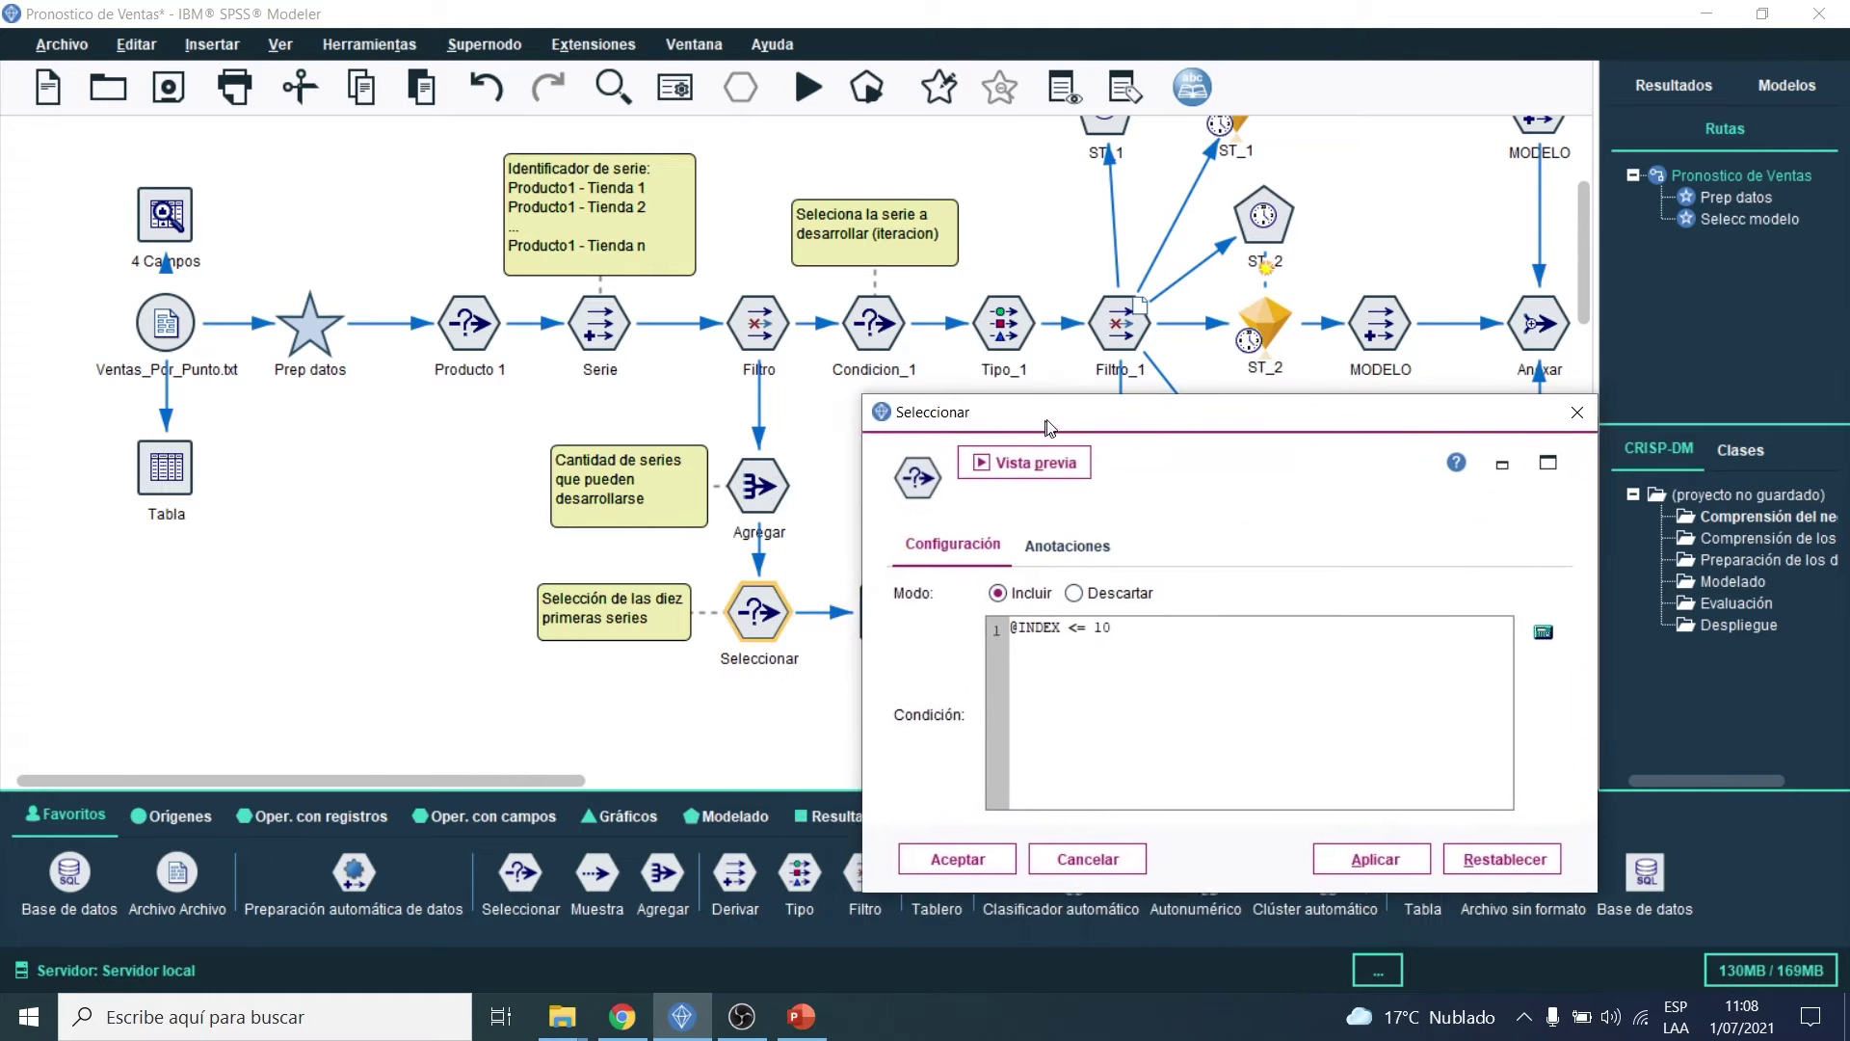
{"action": "left_click", "coordinate": [1087, 859]}
Step: Run the TBL_1 table node and review the series it lists, closing the output table
{"action": "left_click", "coordinate": [906, 611]}
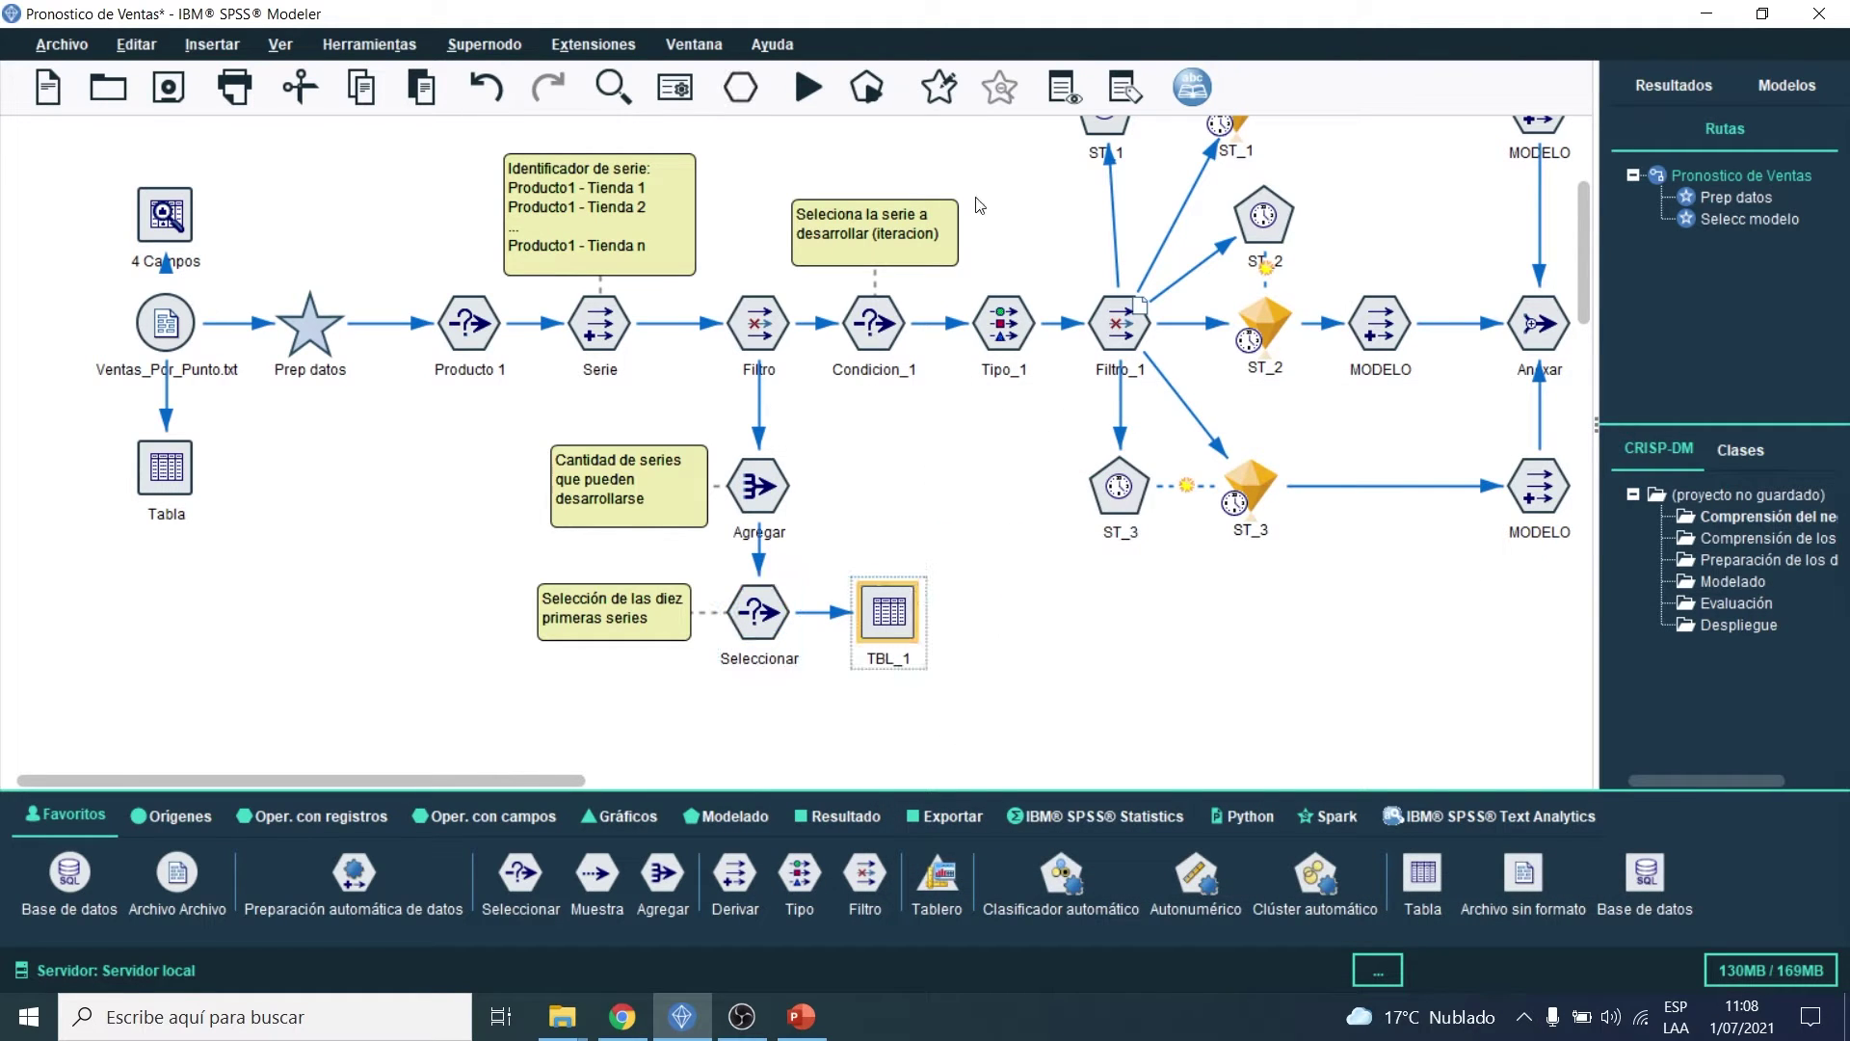
{"action": "left_click", "coordinate": [868, 88]}
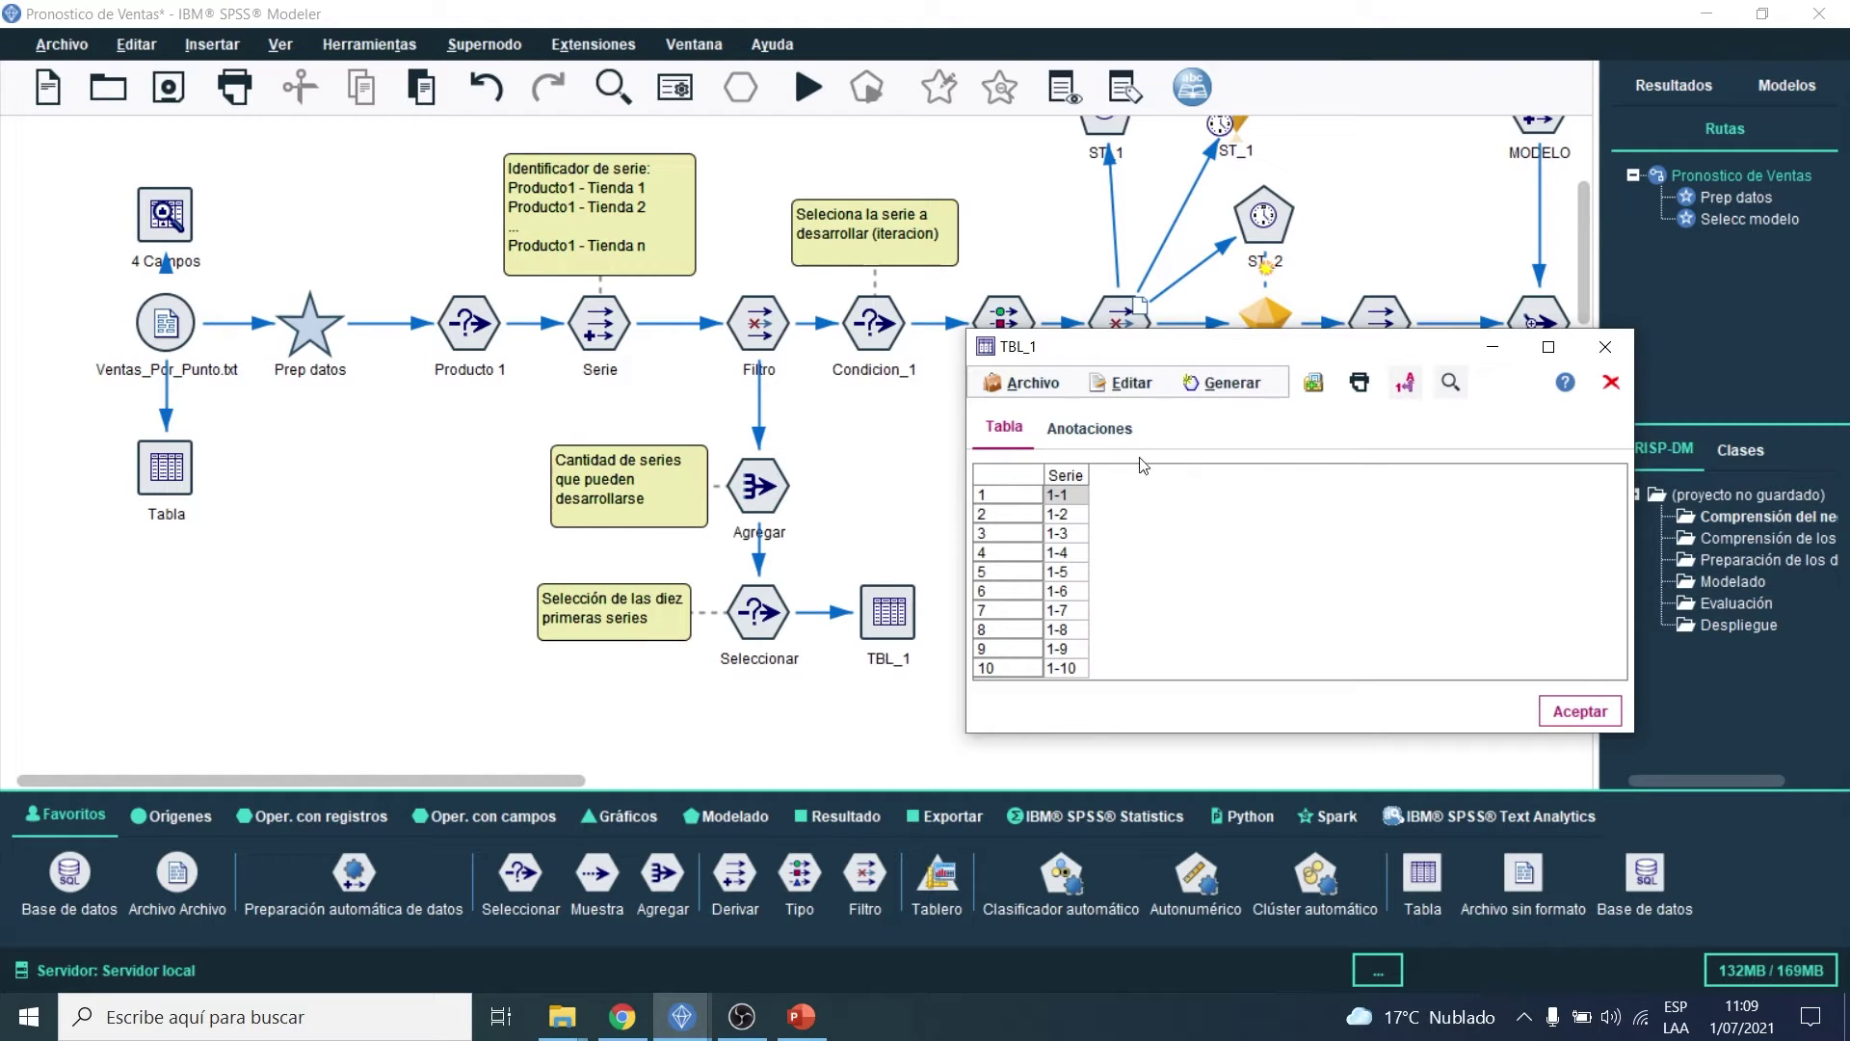
{"action": "left_click", "coordinate": [1606, 352]}
Step: Open the Condicion_1 select node and examine how its condition compares Serie with the P_VENTA parameter
{"action": "scroll", "coordinate": [923, 430], "scroll_direction": "up", "scroll_amount": 3}
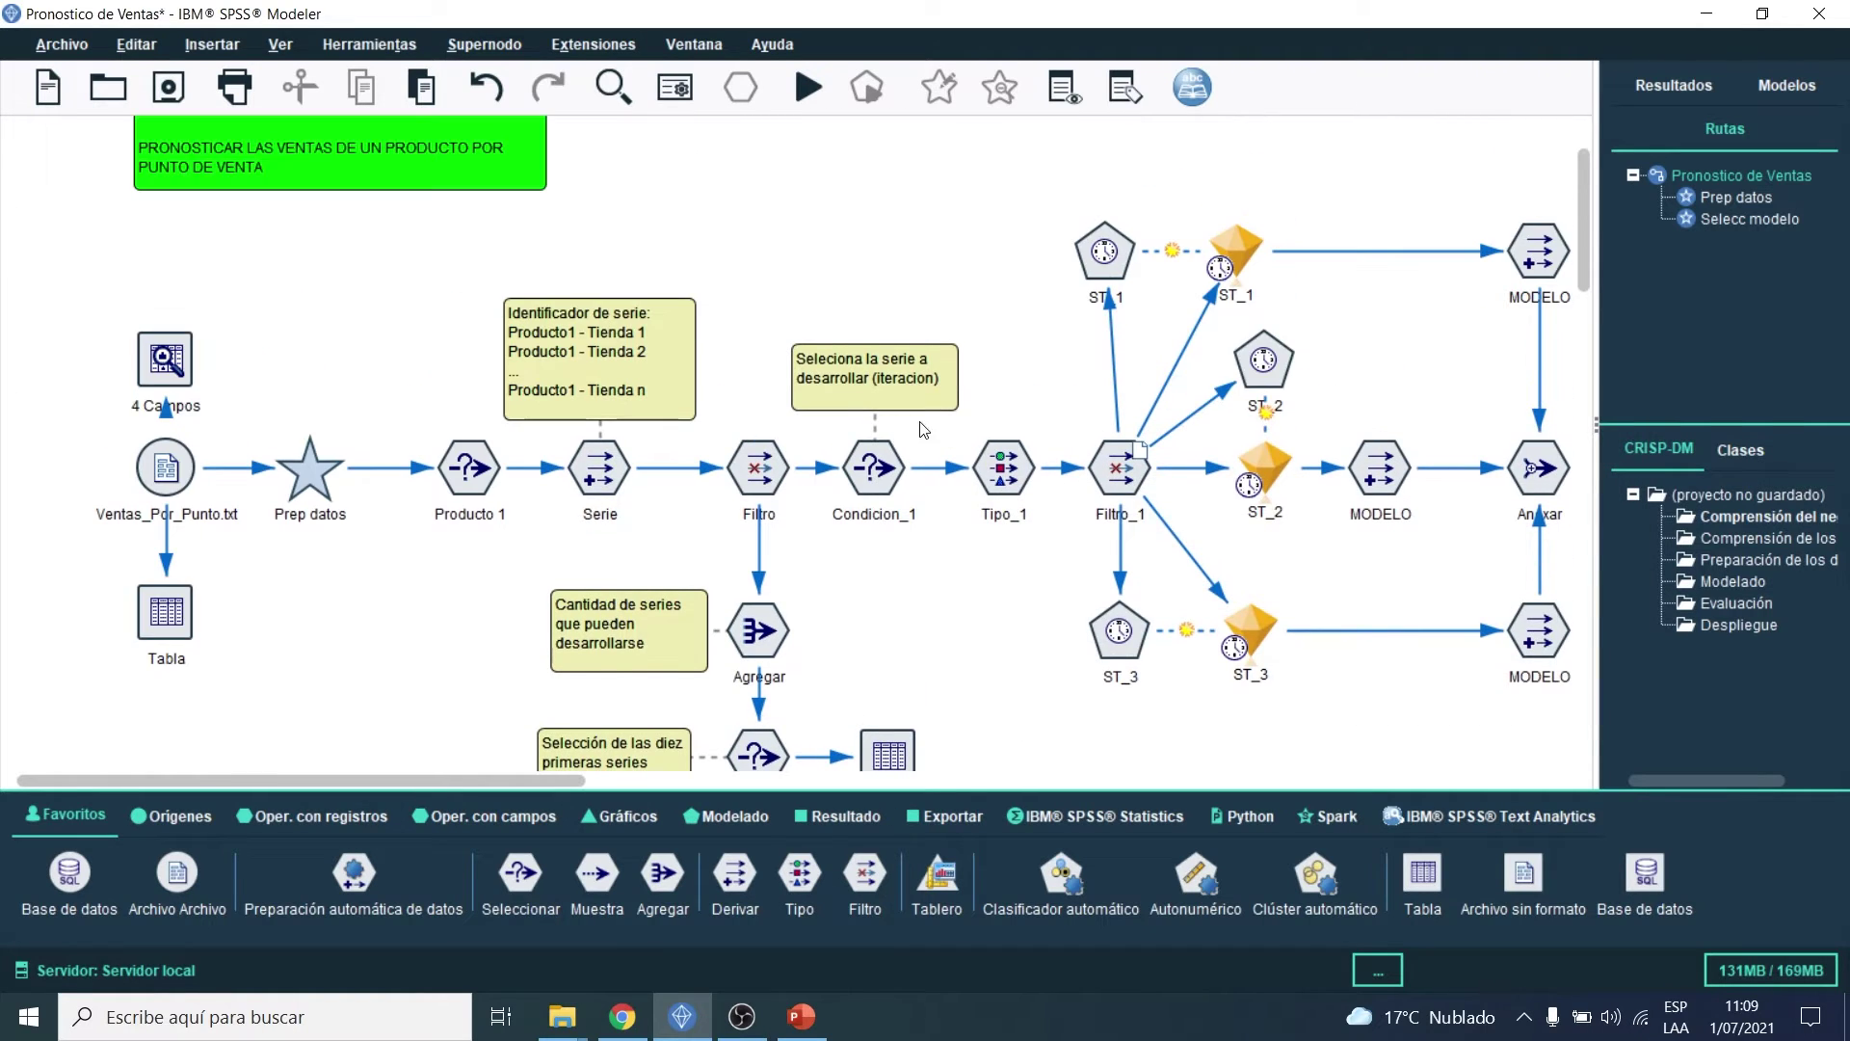
{"action": "double_click", "coordinate": [875, 467]}
{"action": "left_click_drag", "start_coordinate": [1002, 419], "coordinate": [1149, 310]}
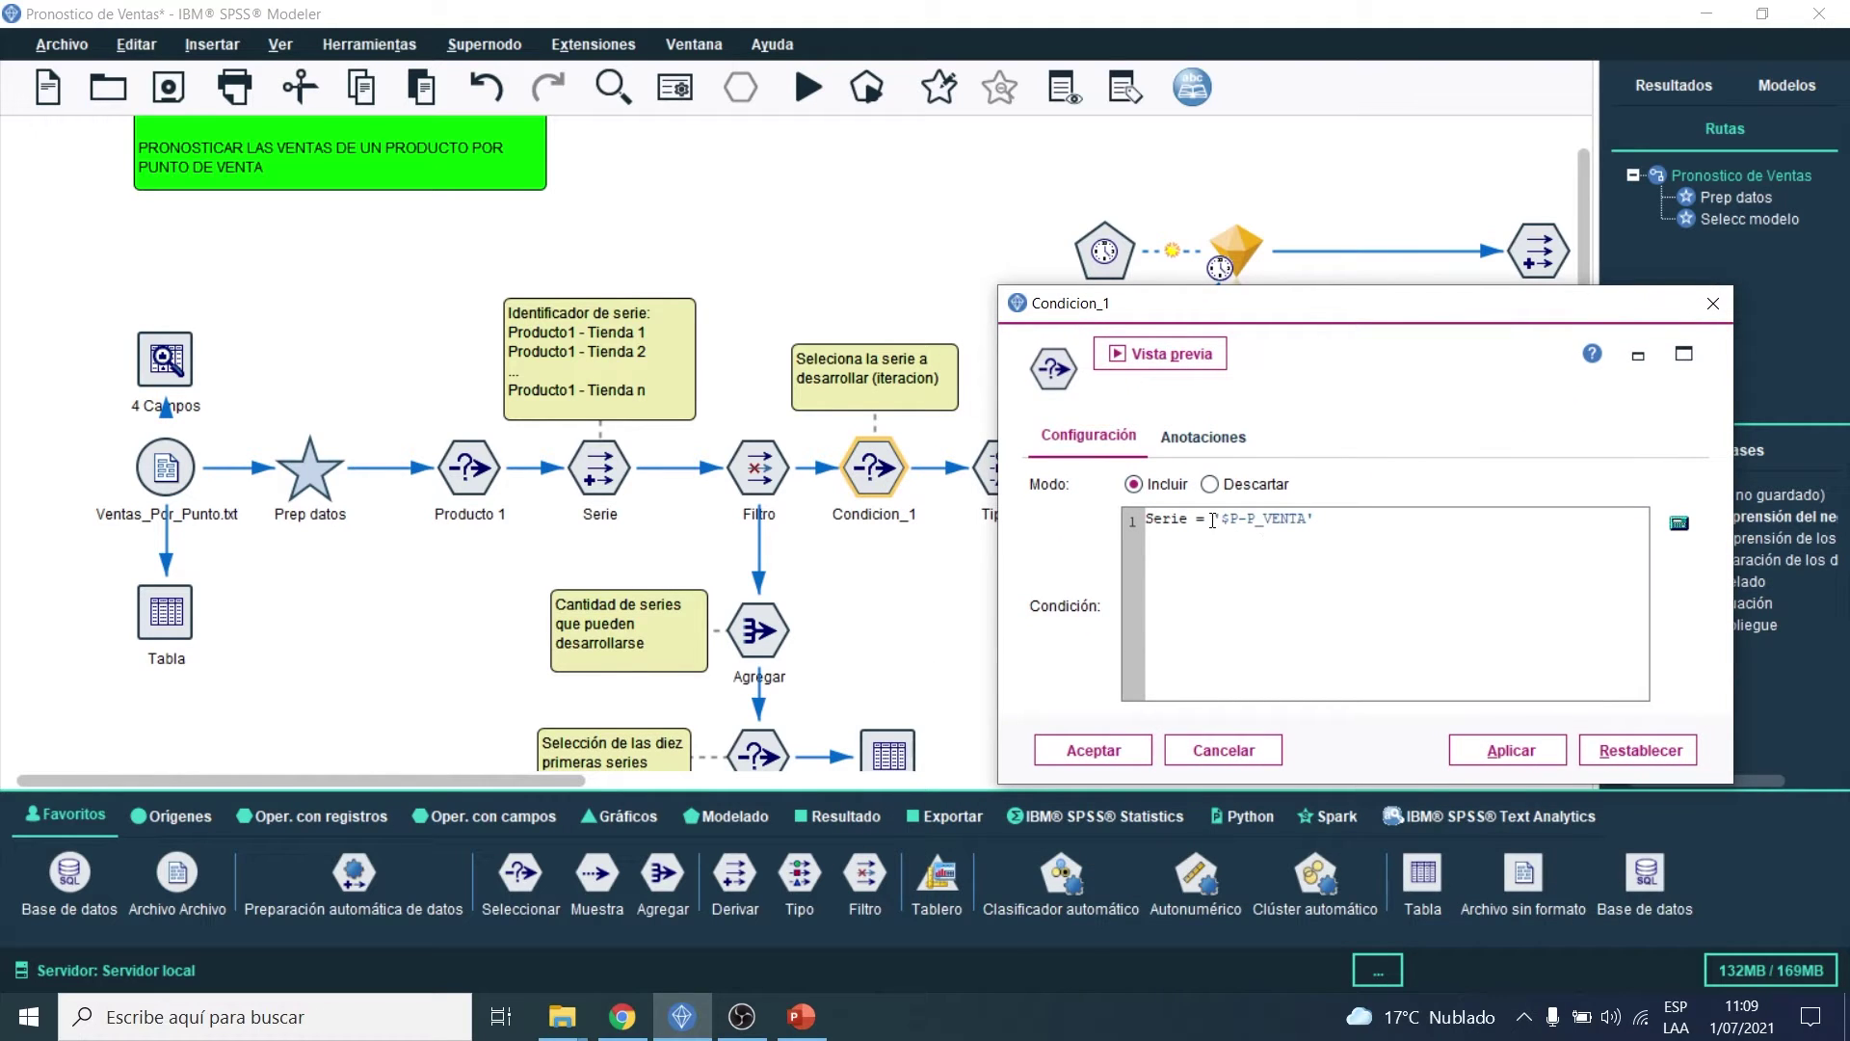
{"action": "double_click", "coordinate": [1170, 517]}
{"action": "left_click_drag", "start_coordinate": [1214, 520], "coordinate": [1330, 519]}
Step: Reopen the Agregar preview from the saved results beside the Condicion_1 settings and compare its series list with the P_VENTA parameter
{"action": "scroll", "coordinate": [898, 575], "scroll_direction": "down", "scroll_amount": 2}
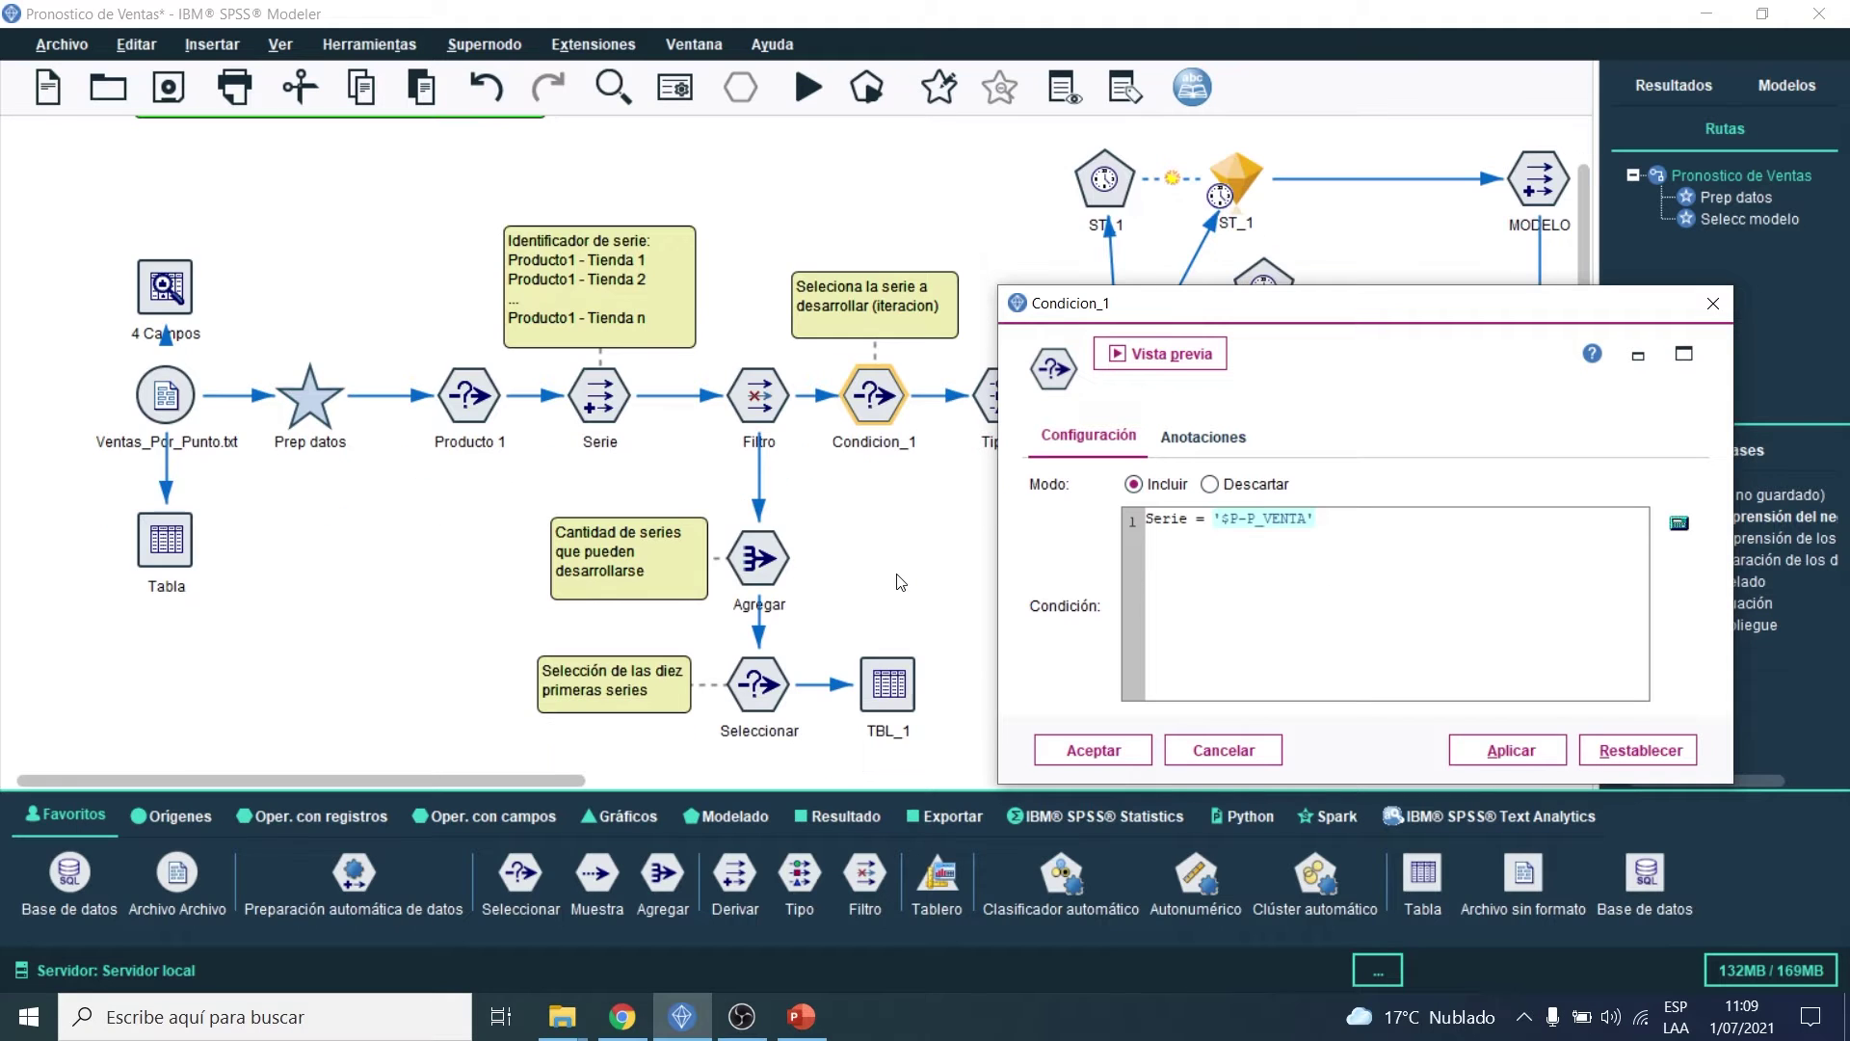
{"action": "left_click", "coordinate": [1677, 86]}
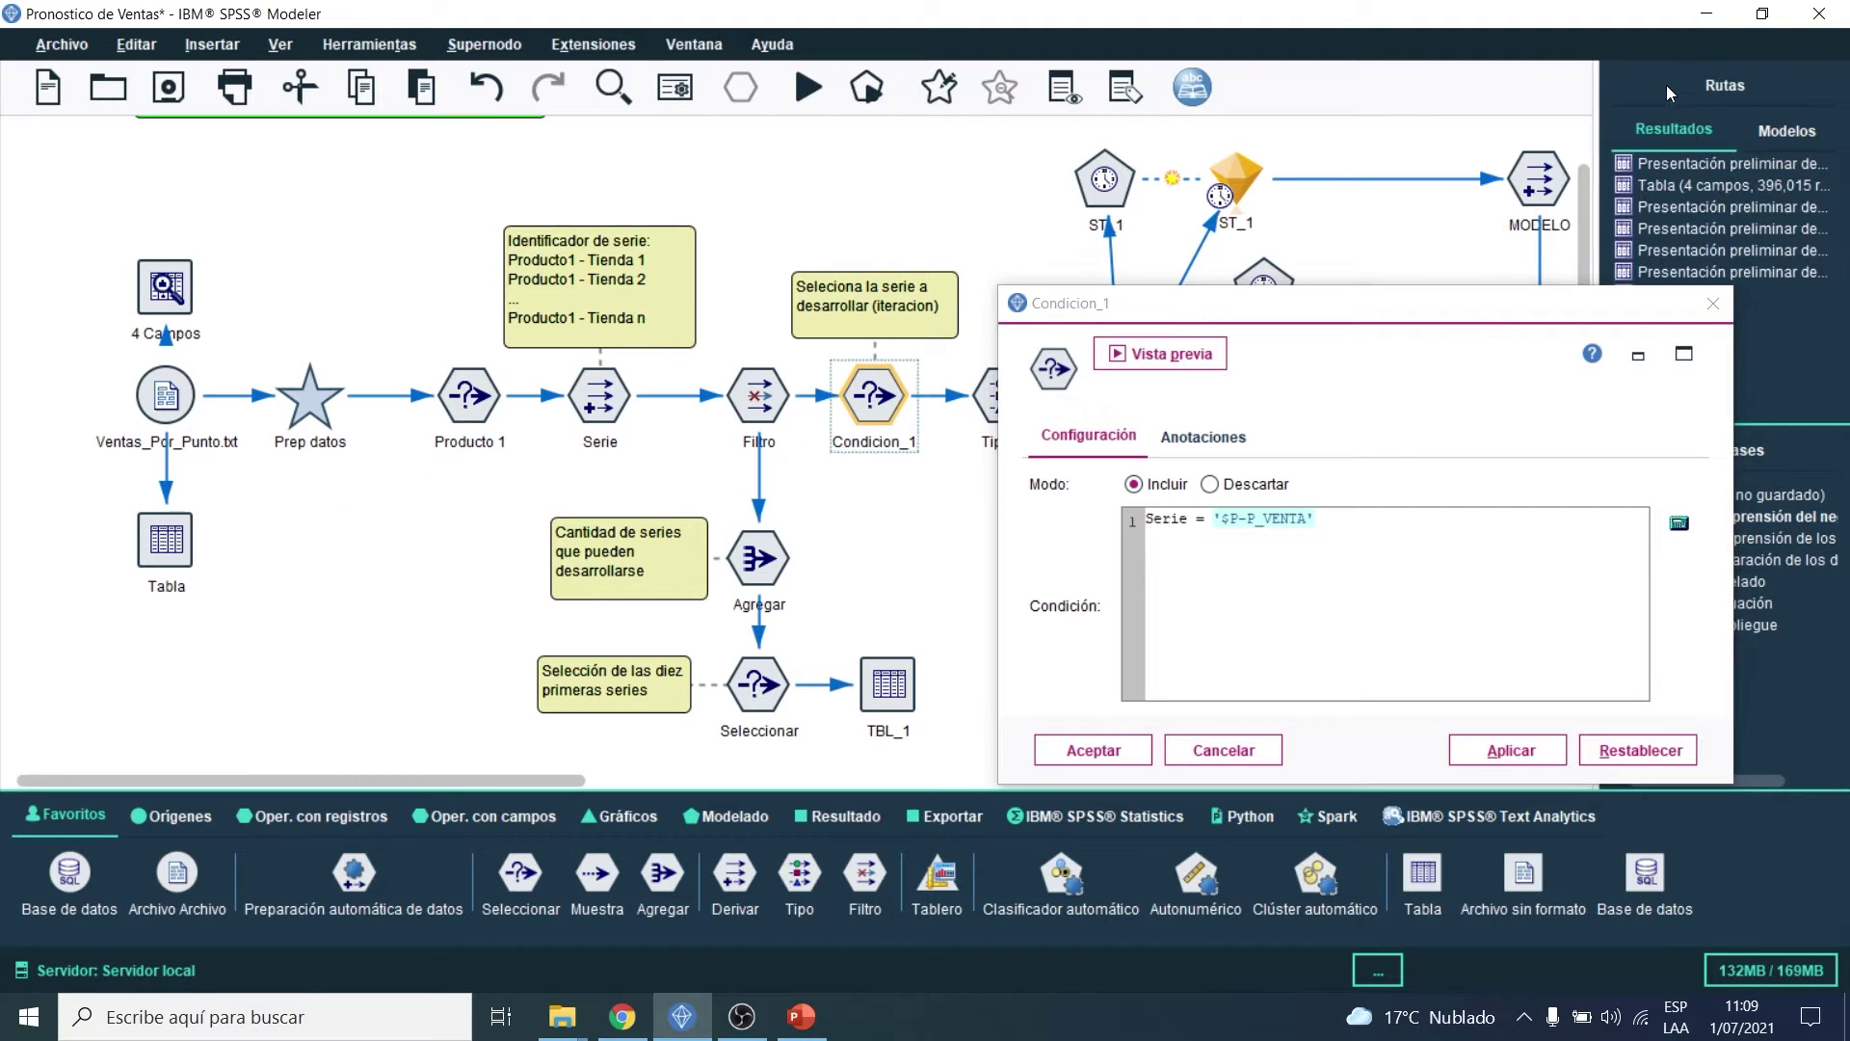
{"action": "double_click", "coordinate": [1715, 278]}
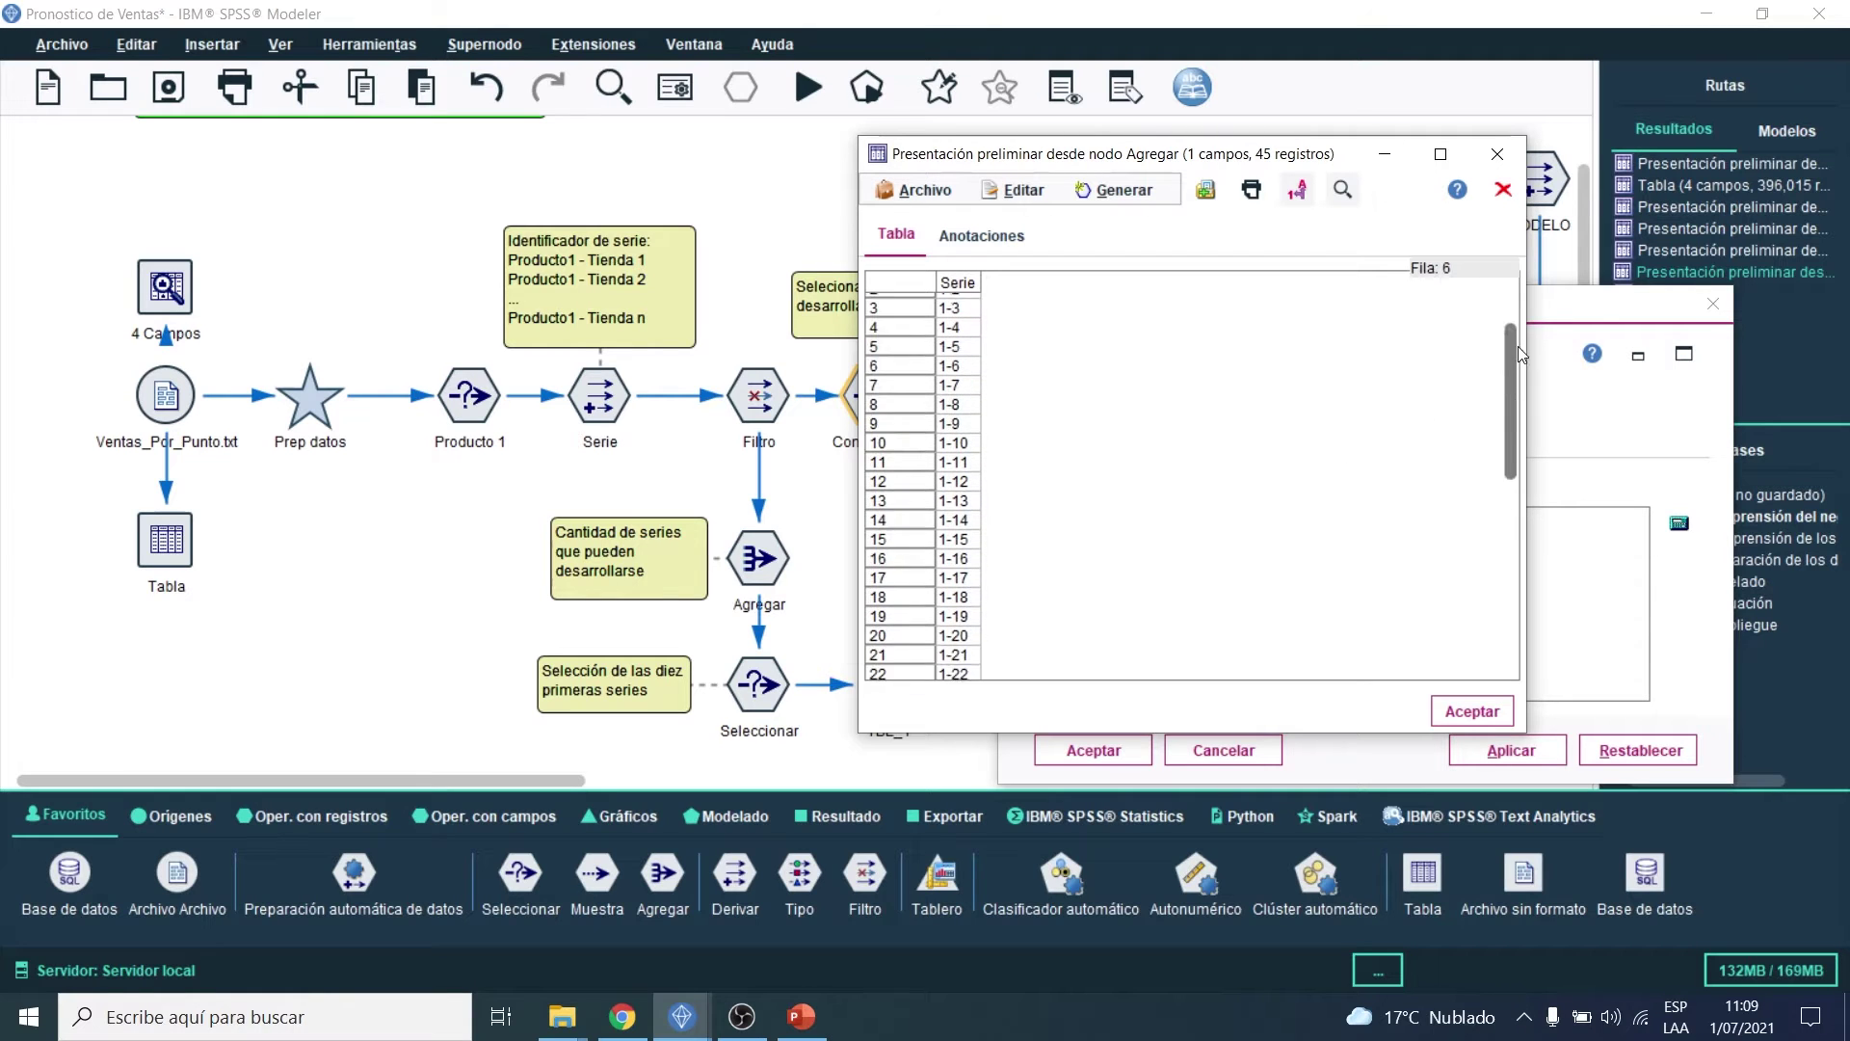
{"action": "left_click_drag", "start_coordinate": [1071, 166], "coordinate": [337, 203]}
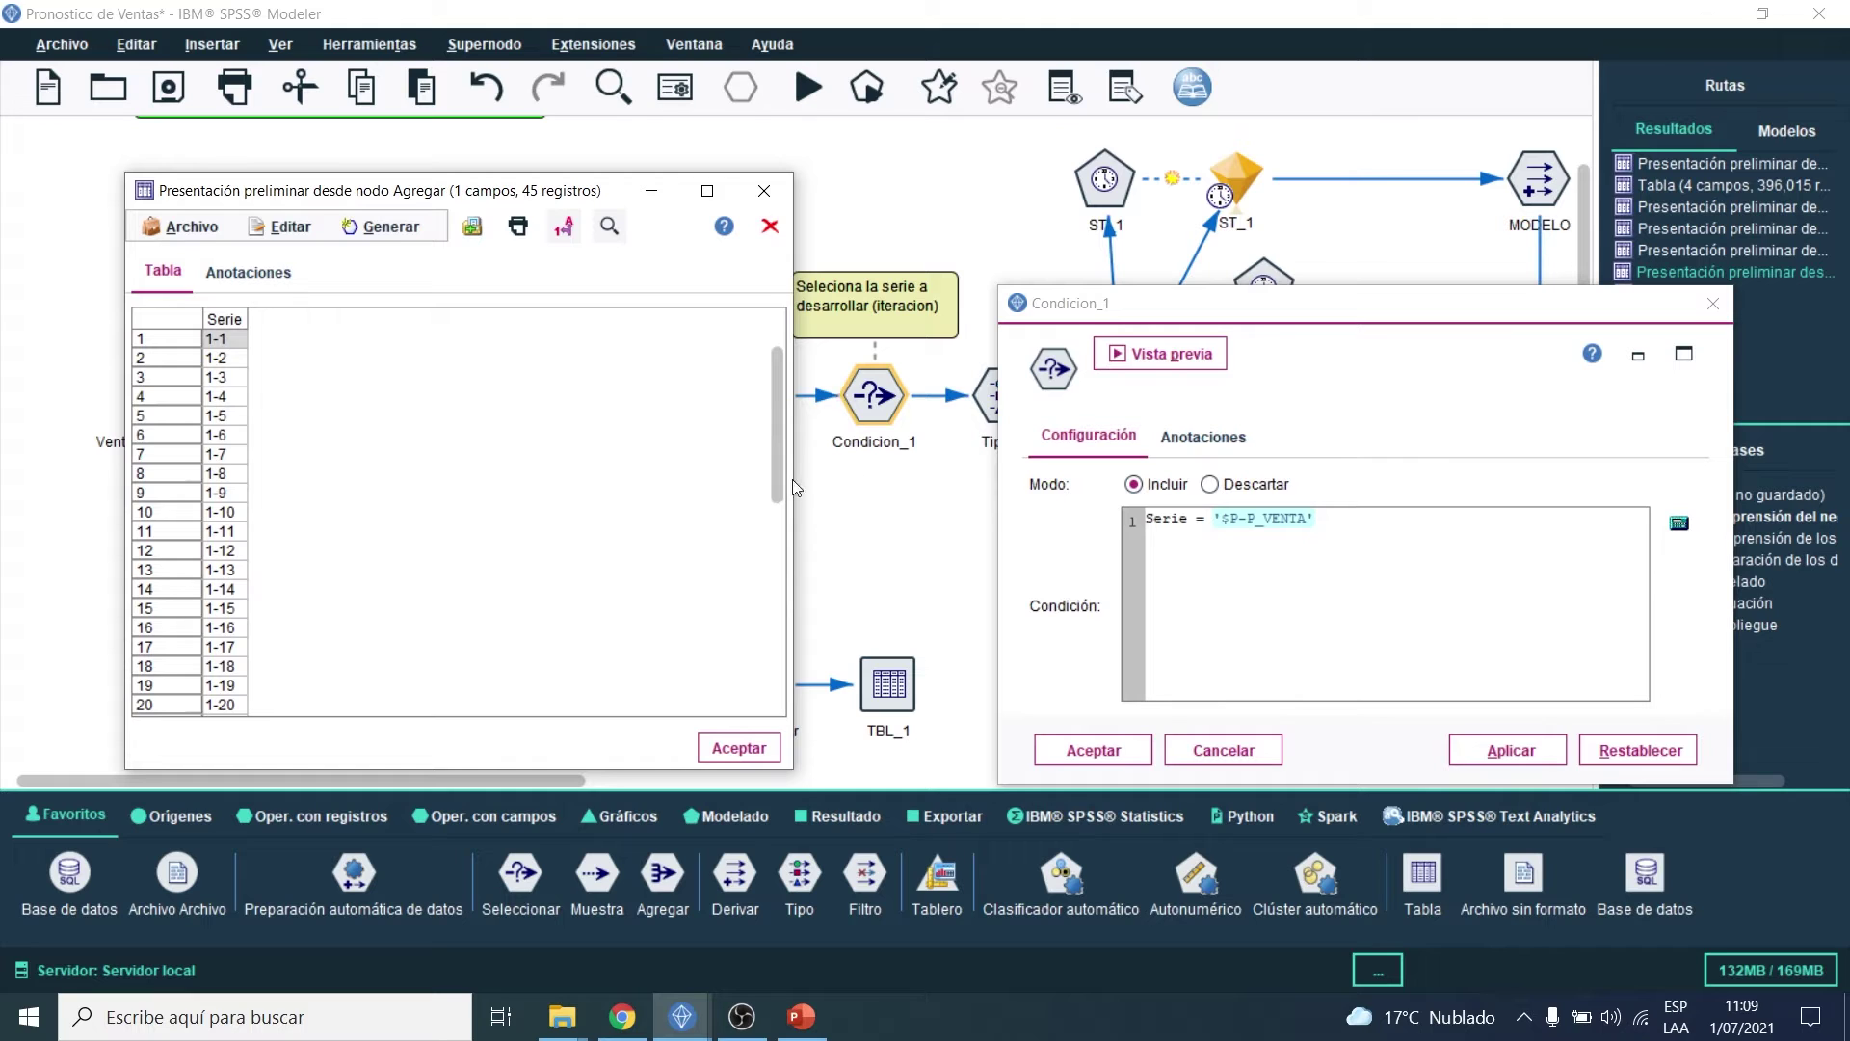
{"action": "left_click_drag", "start_coordinate": [795, 479], "coordinate": [425, 479]}
{"action": "left_click_drag", "start_coordinate": [241, 190], "coordinate": [422, 210]}
{"action": "left_click", "coordinate": [1219, 519]}
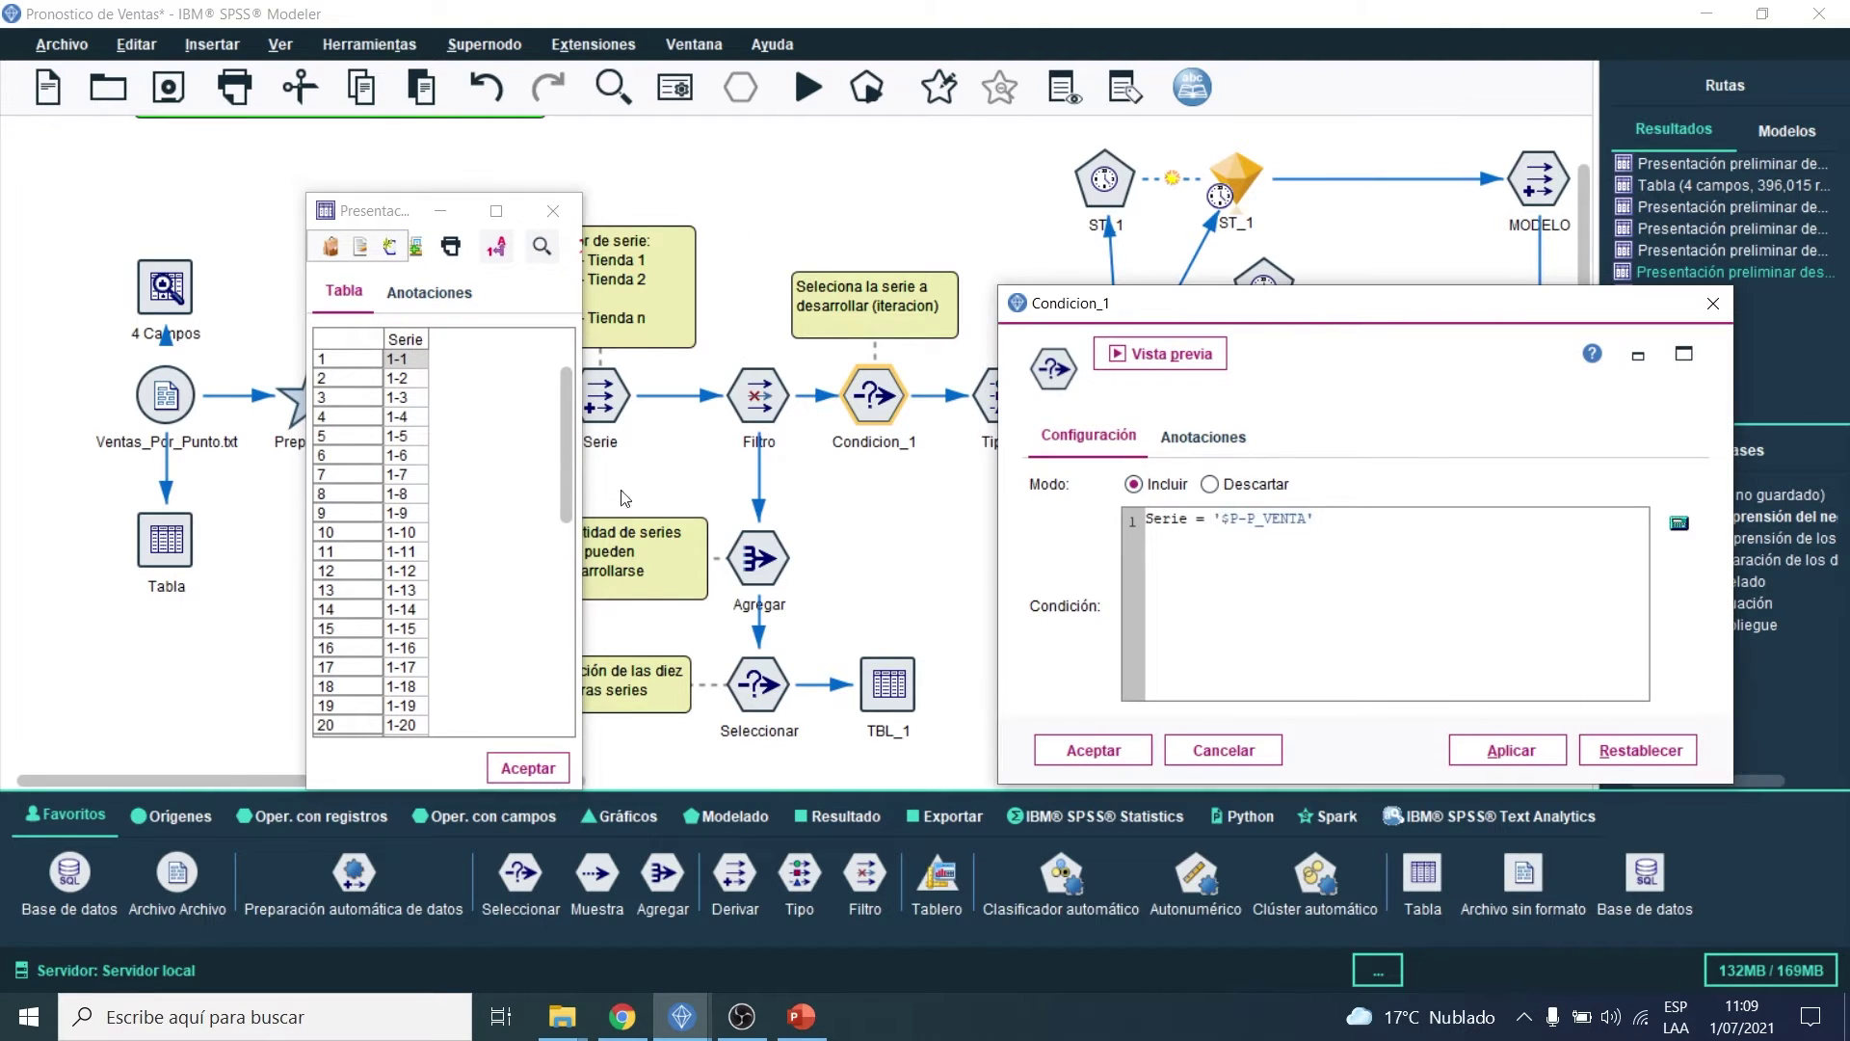
{"action": "left_click", "coordinate": [390, 360]}
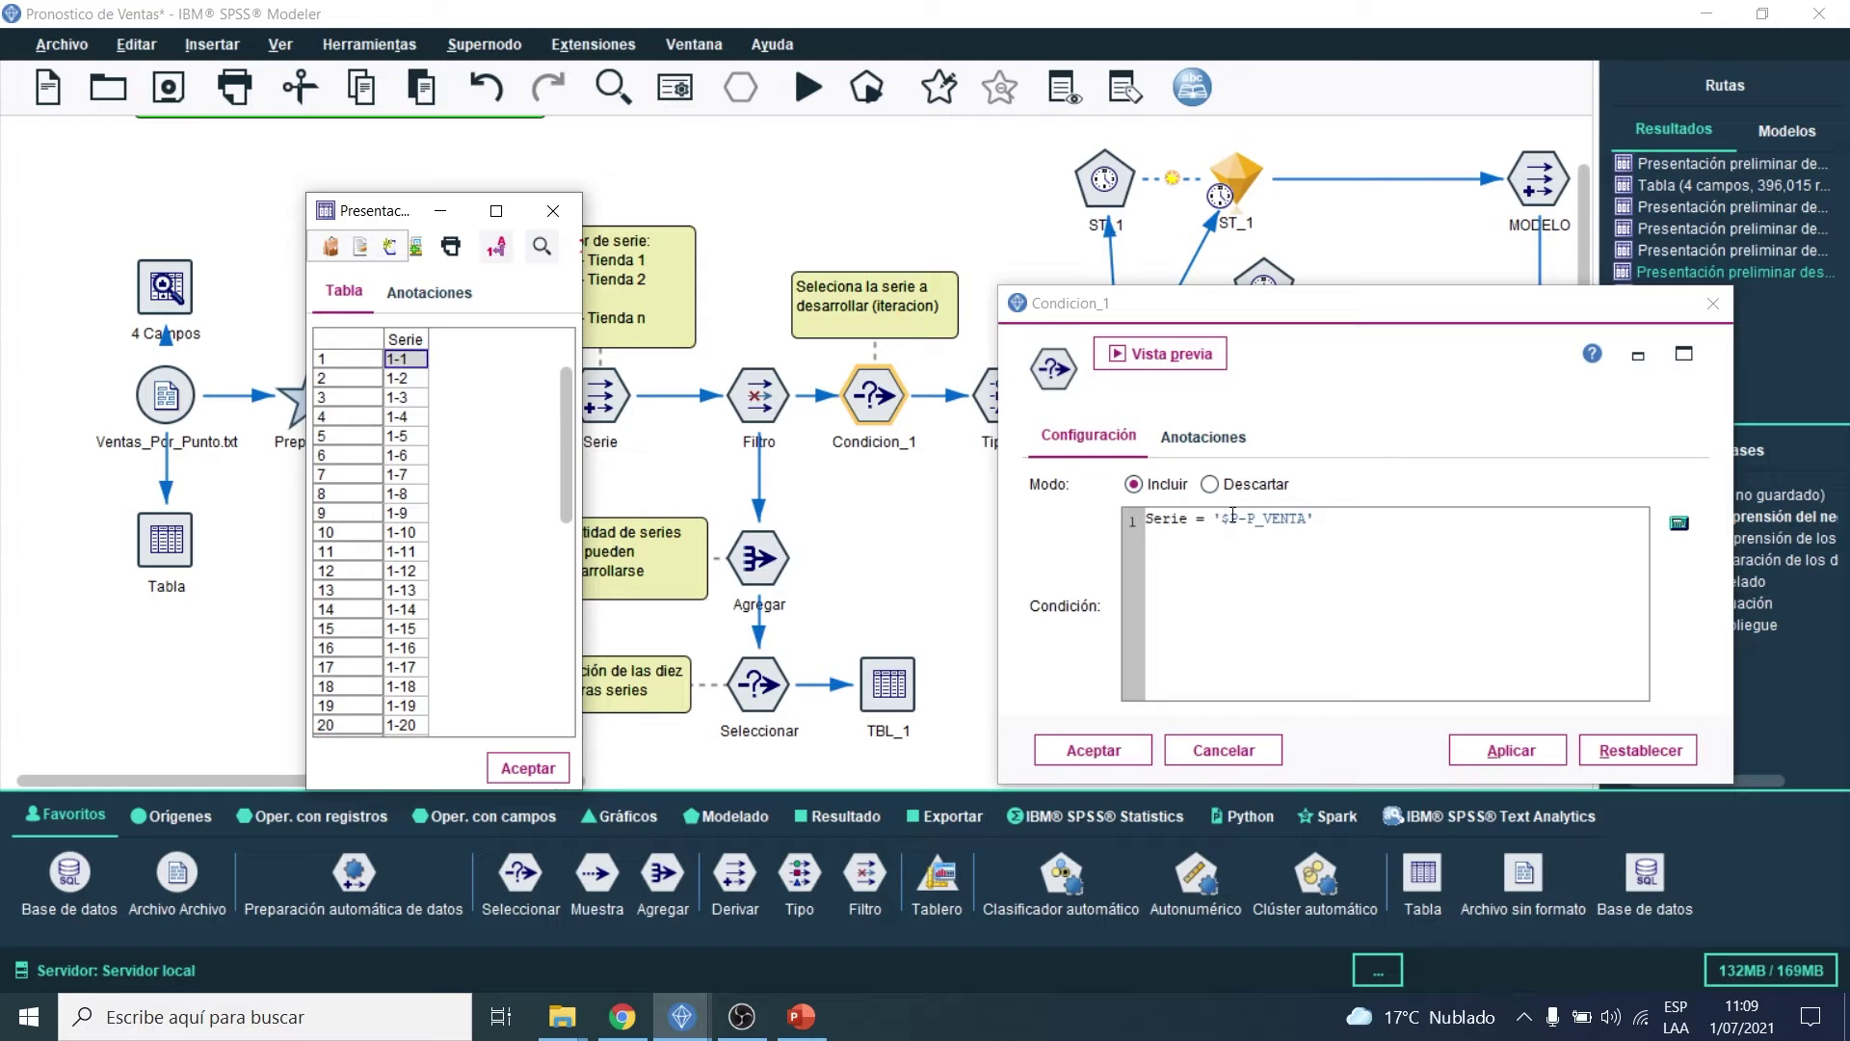
Step: Examine individual series in the Agregar preview as candidate values for the P_VENTA parameter, closing the preview output
{"action": "left_click", "coordinate": [409, 383]}
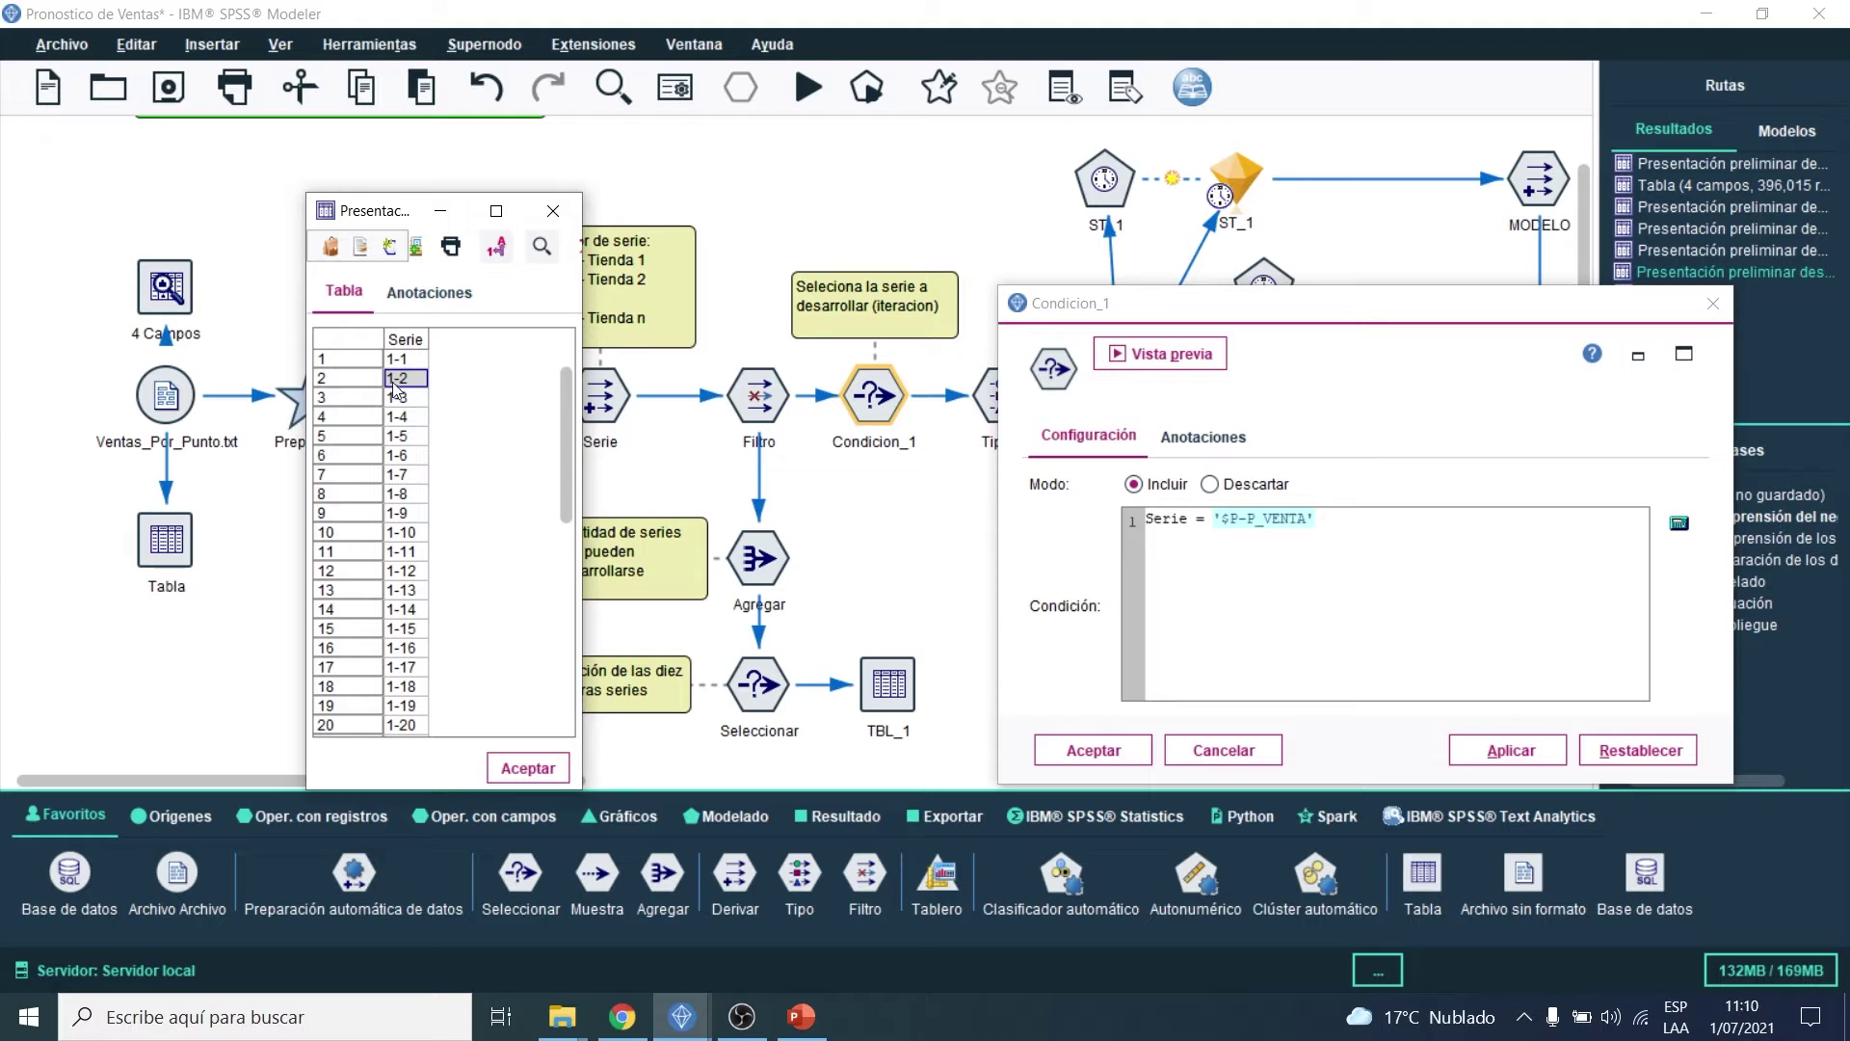
{"action": "left_click", "coordinate": [406, 398]}
{"action": "left_click_drag", "start_coordinate": [406, 424], "coordinate": [416, 540]}
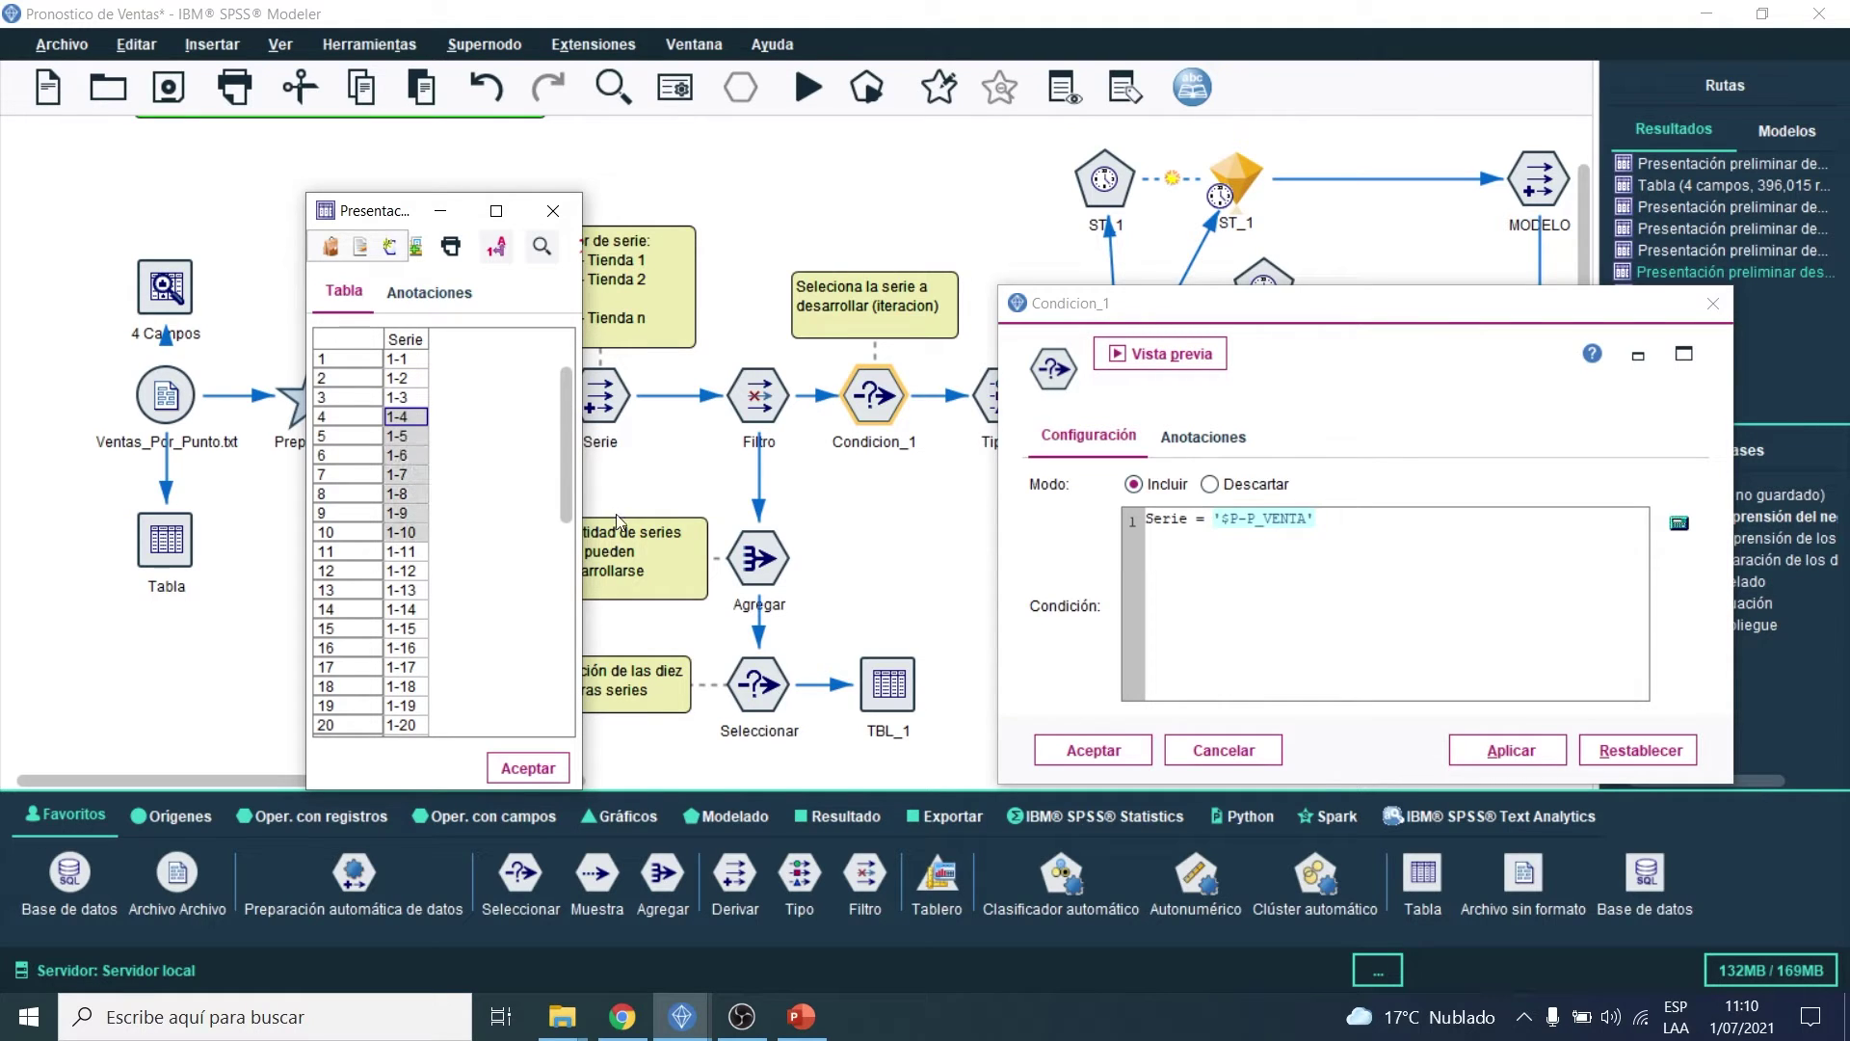
{"action": "left_click", "coordinate": [553, 211]}
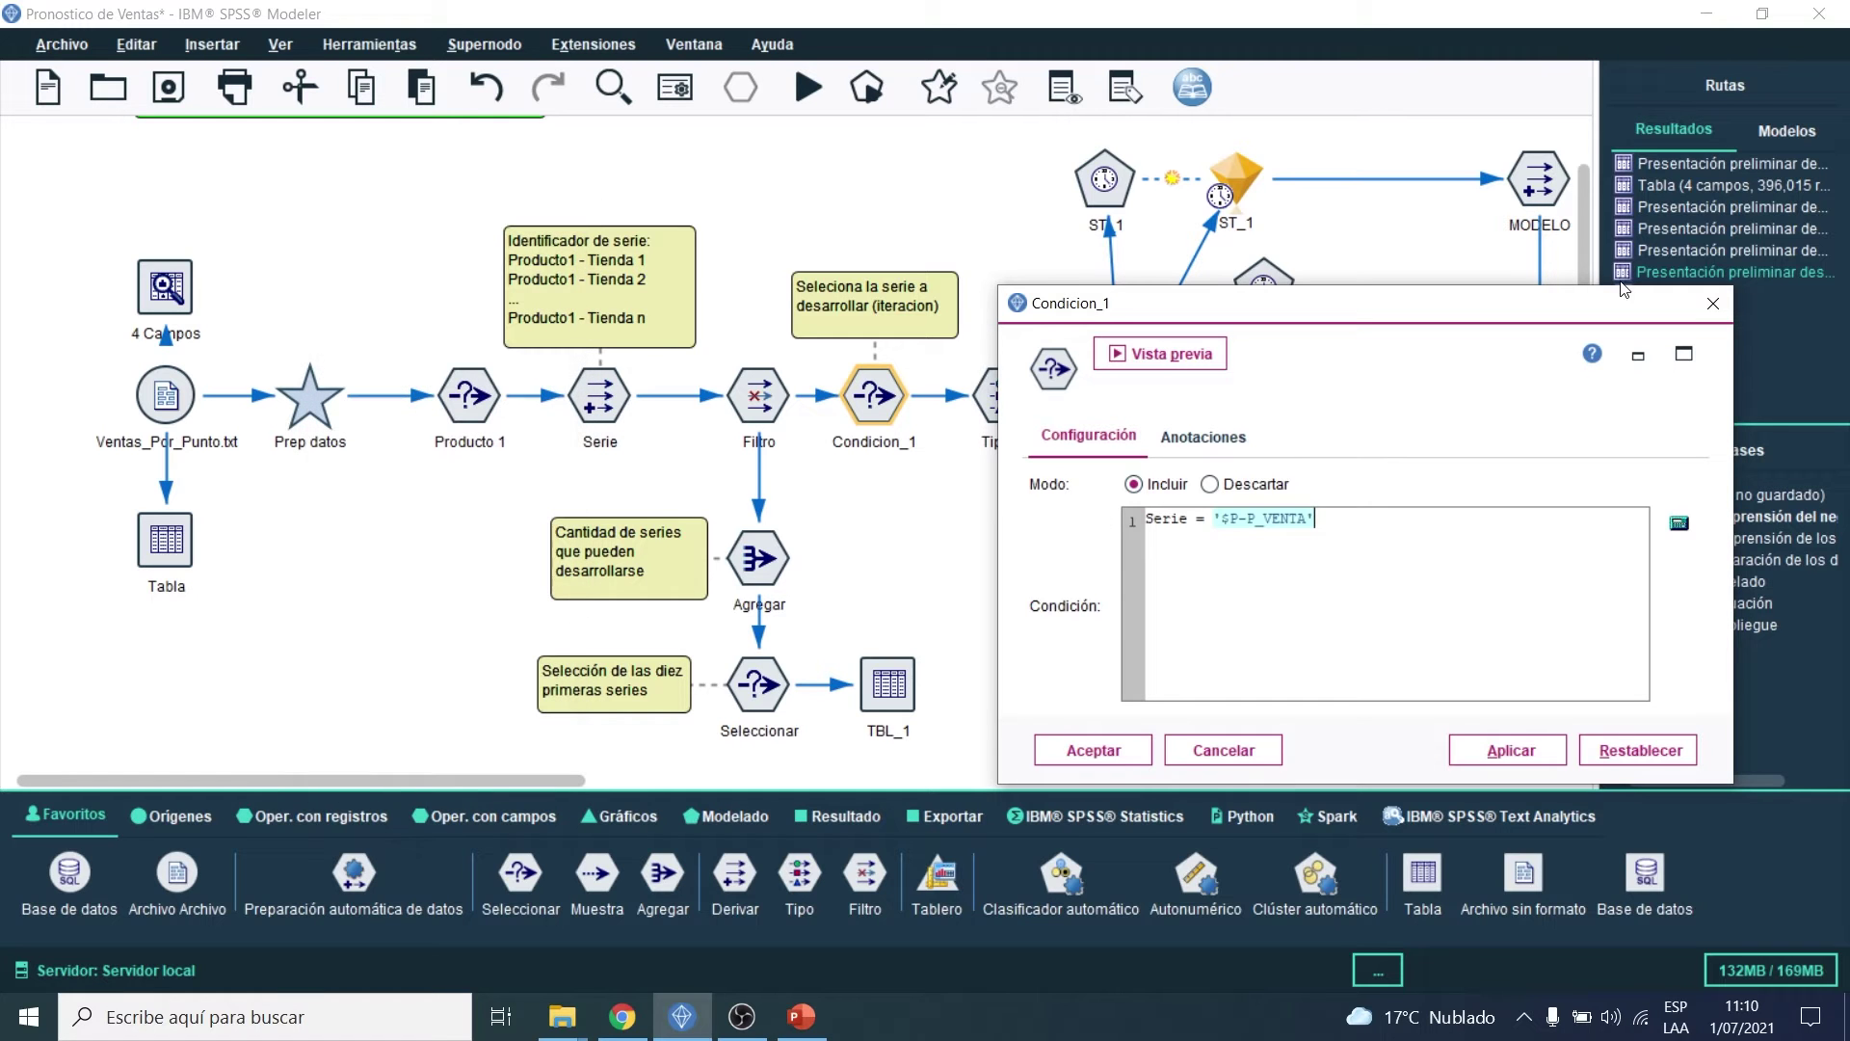
{"action": "double_click", "coordinate": [1759, 259]}
{"action": "left_click", "coordinate": [1460, 111]}
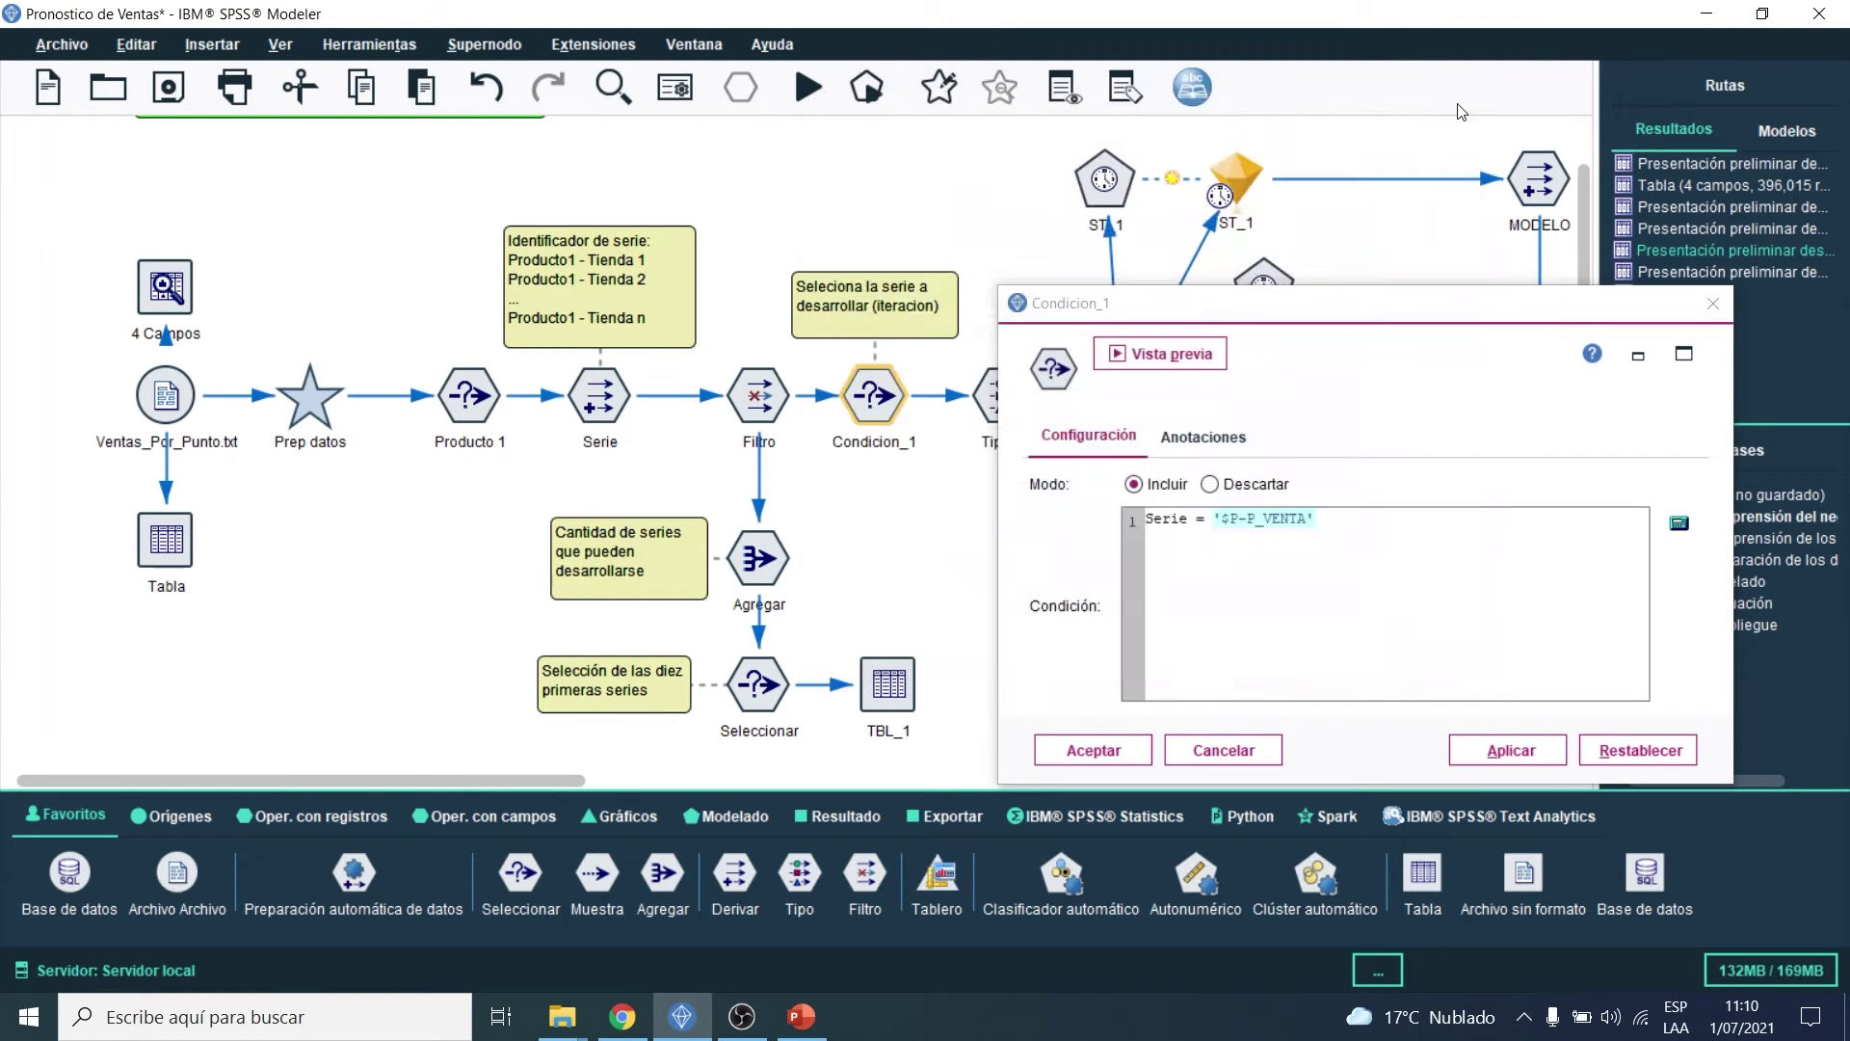
Step: Run the TBL_1 table node and arrange its output, narrowed, beside the Condicion_1 settings
{"action": "left_click", "coordinate": [896, 711]}
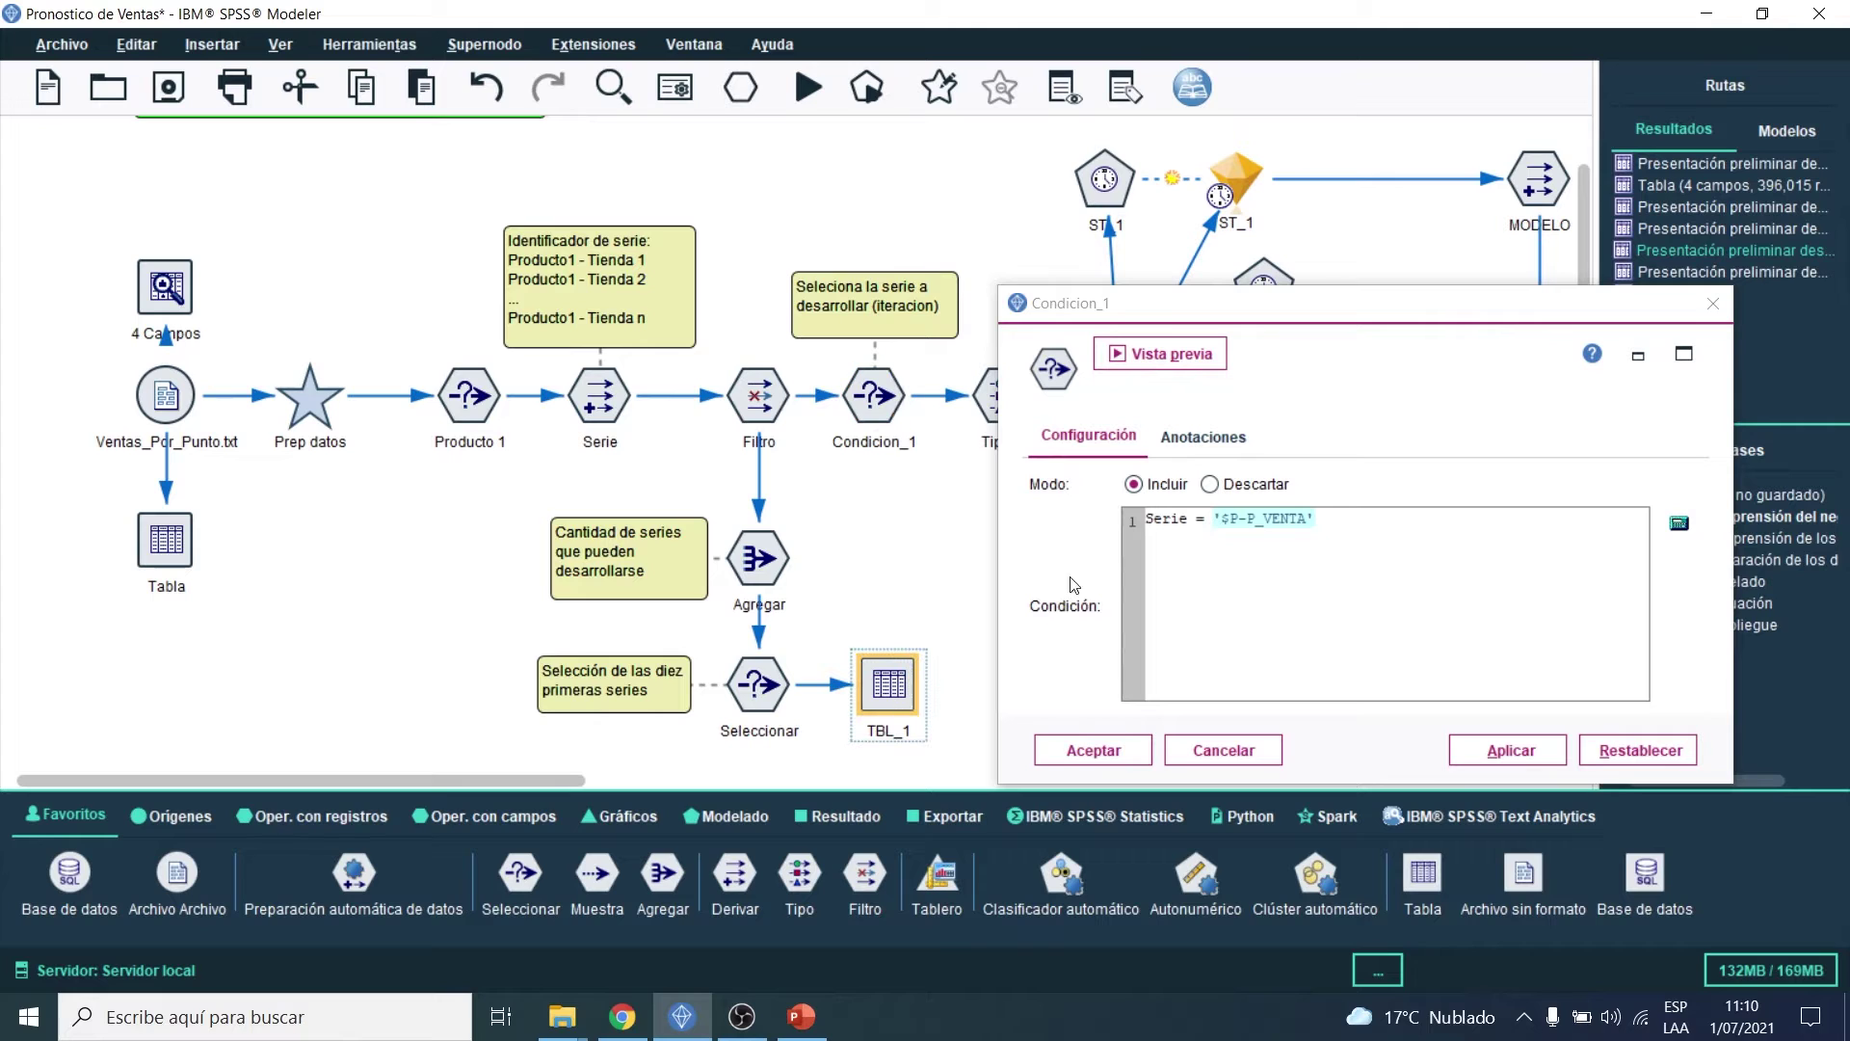
{"action": "left_click_drag", "start_coordinate": [1088, 305], "coordinate": [1164, 325]}
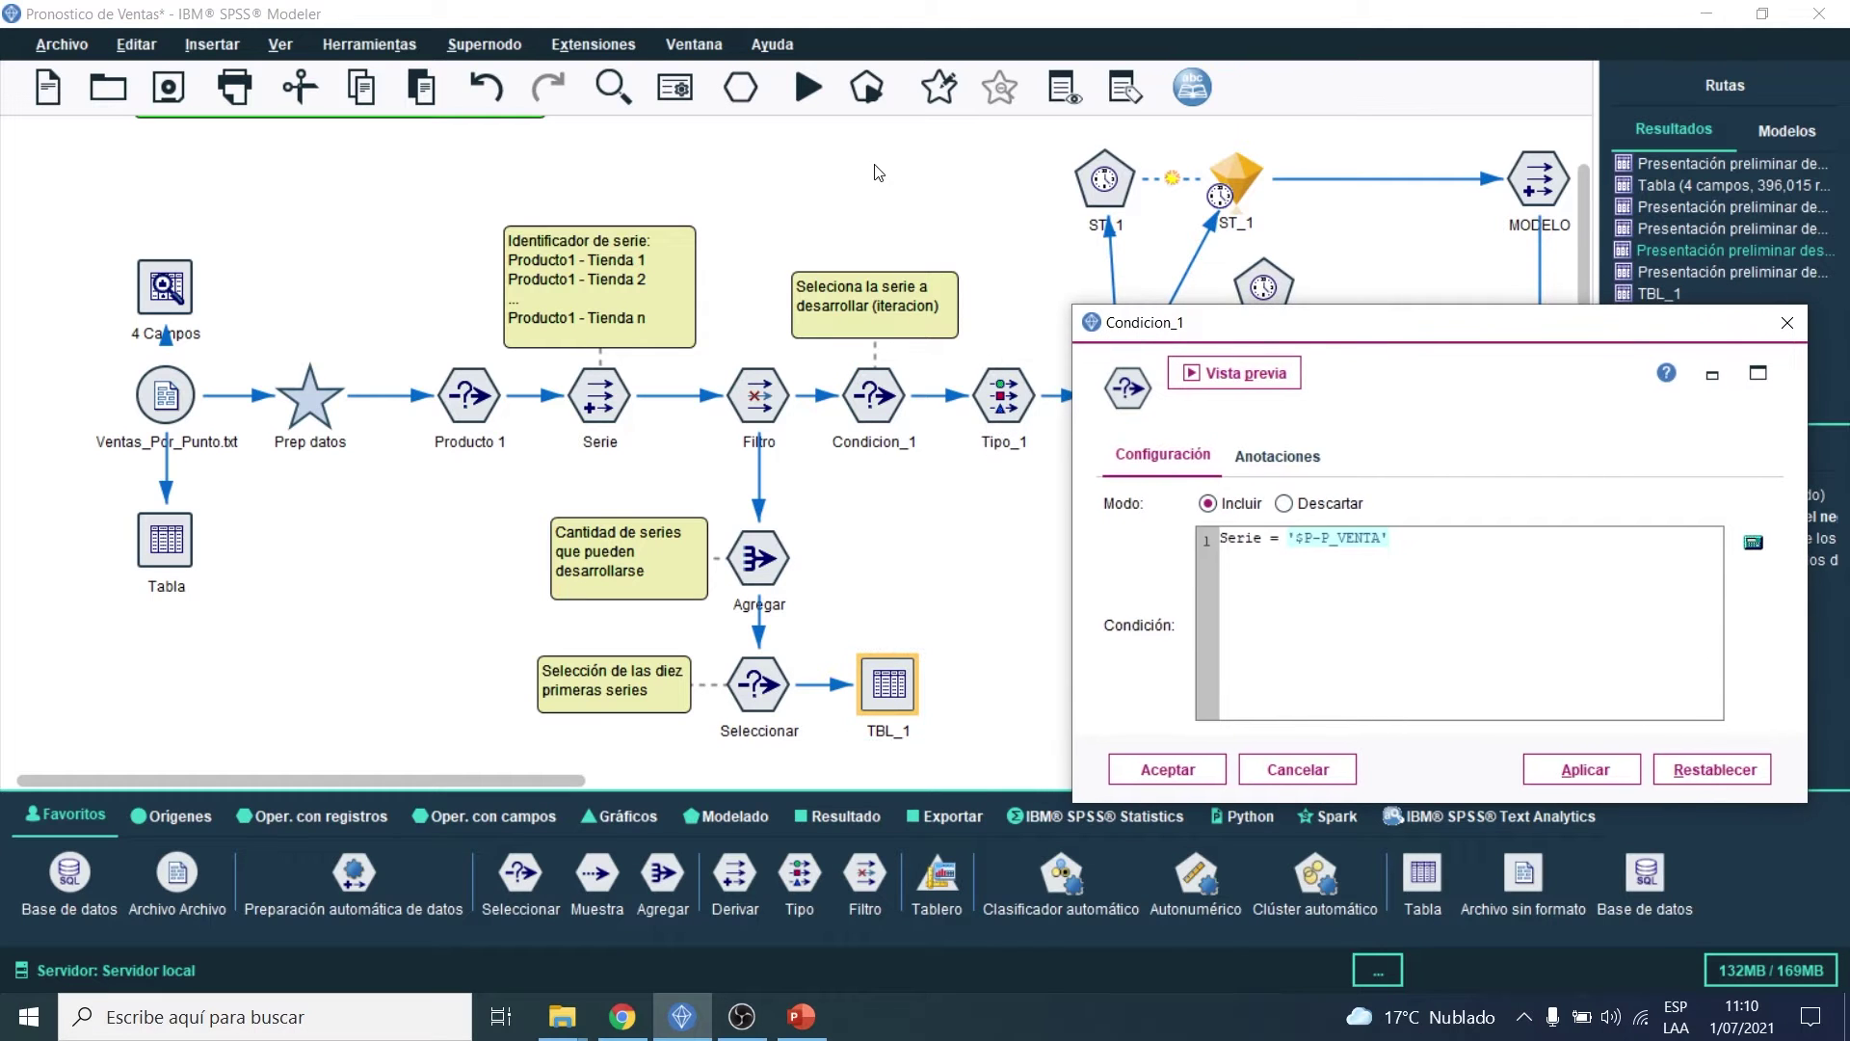
{"action": "left_click", "coordinate": [868, 88]}
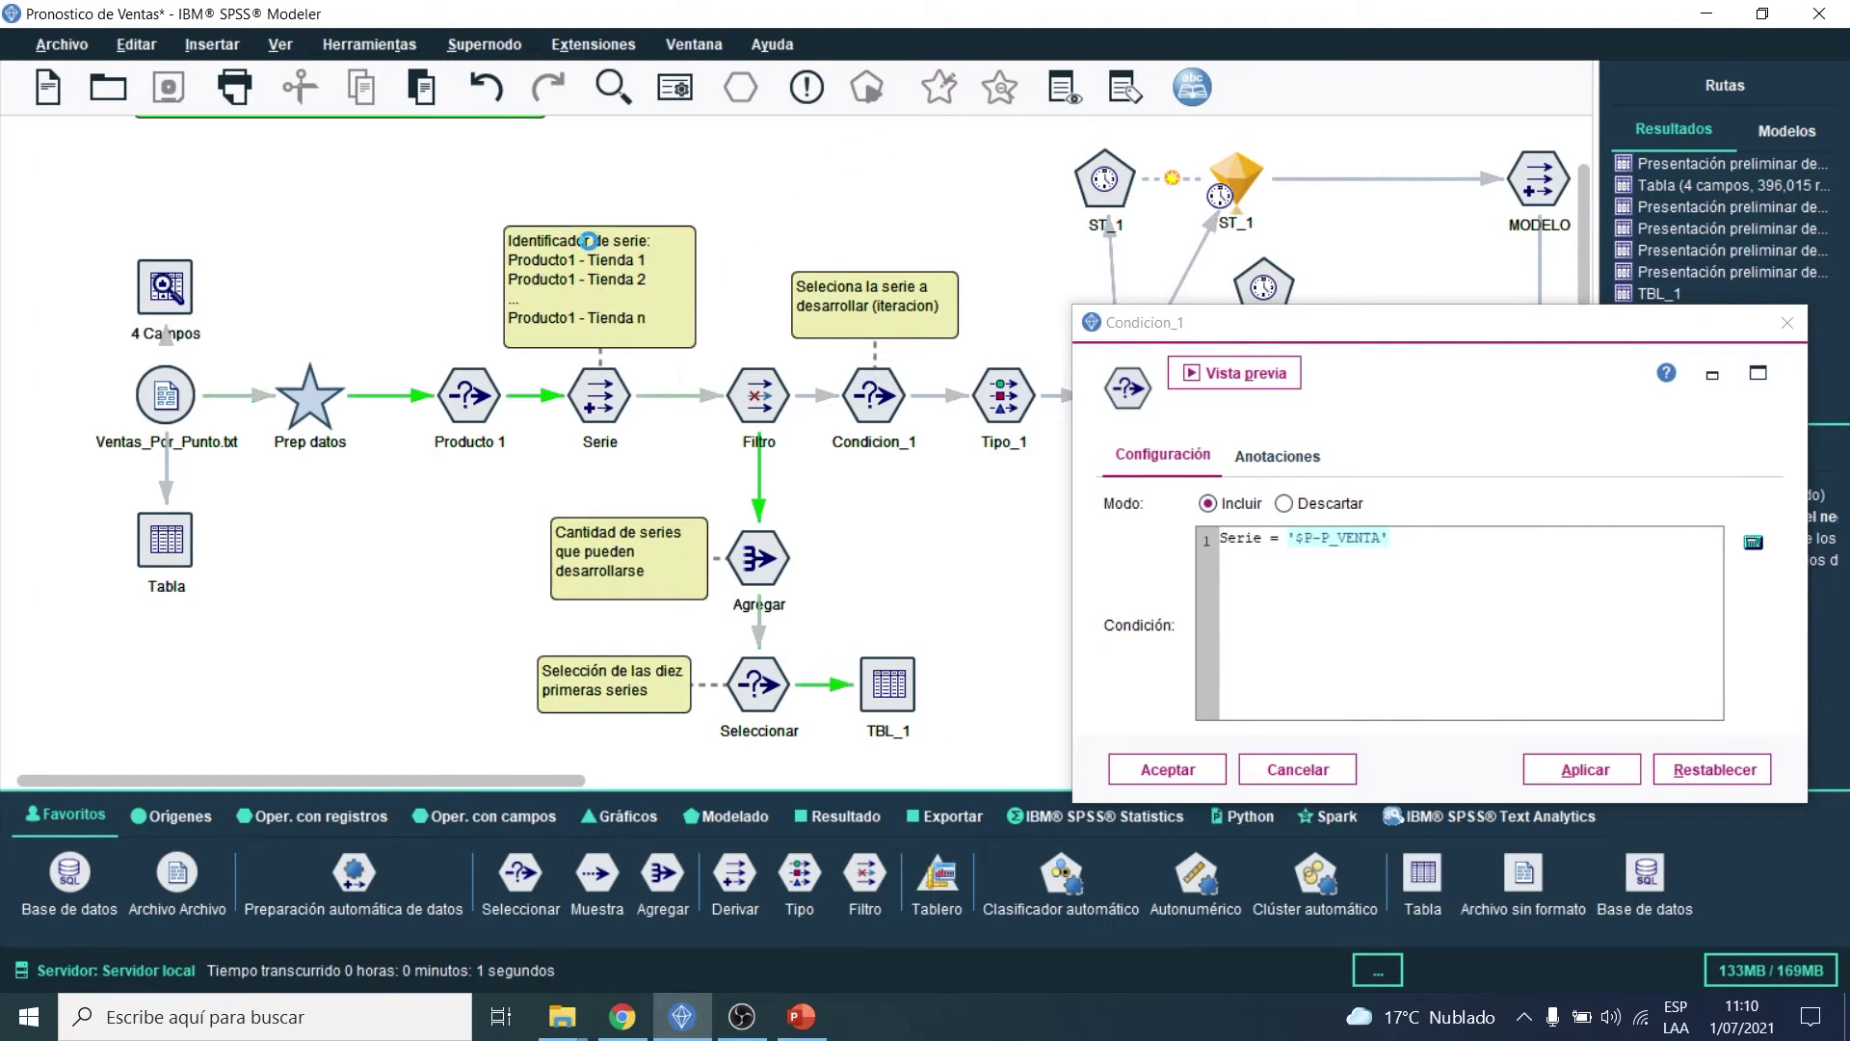
{"action": "left_click_drag", "start_coordinate": [385, 11], "coordinate": [517, 225]}
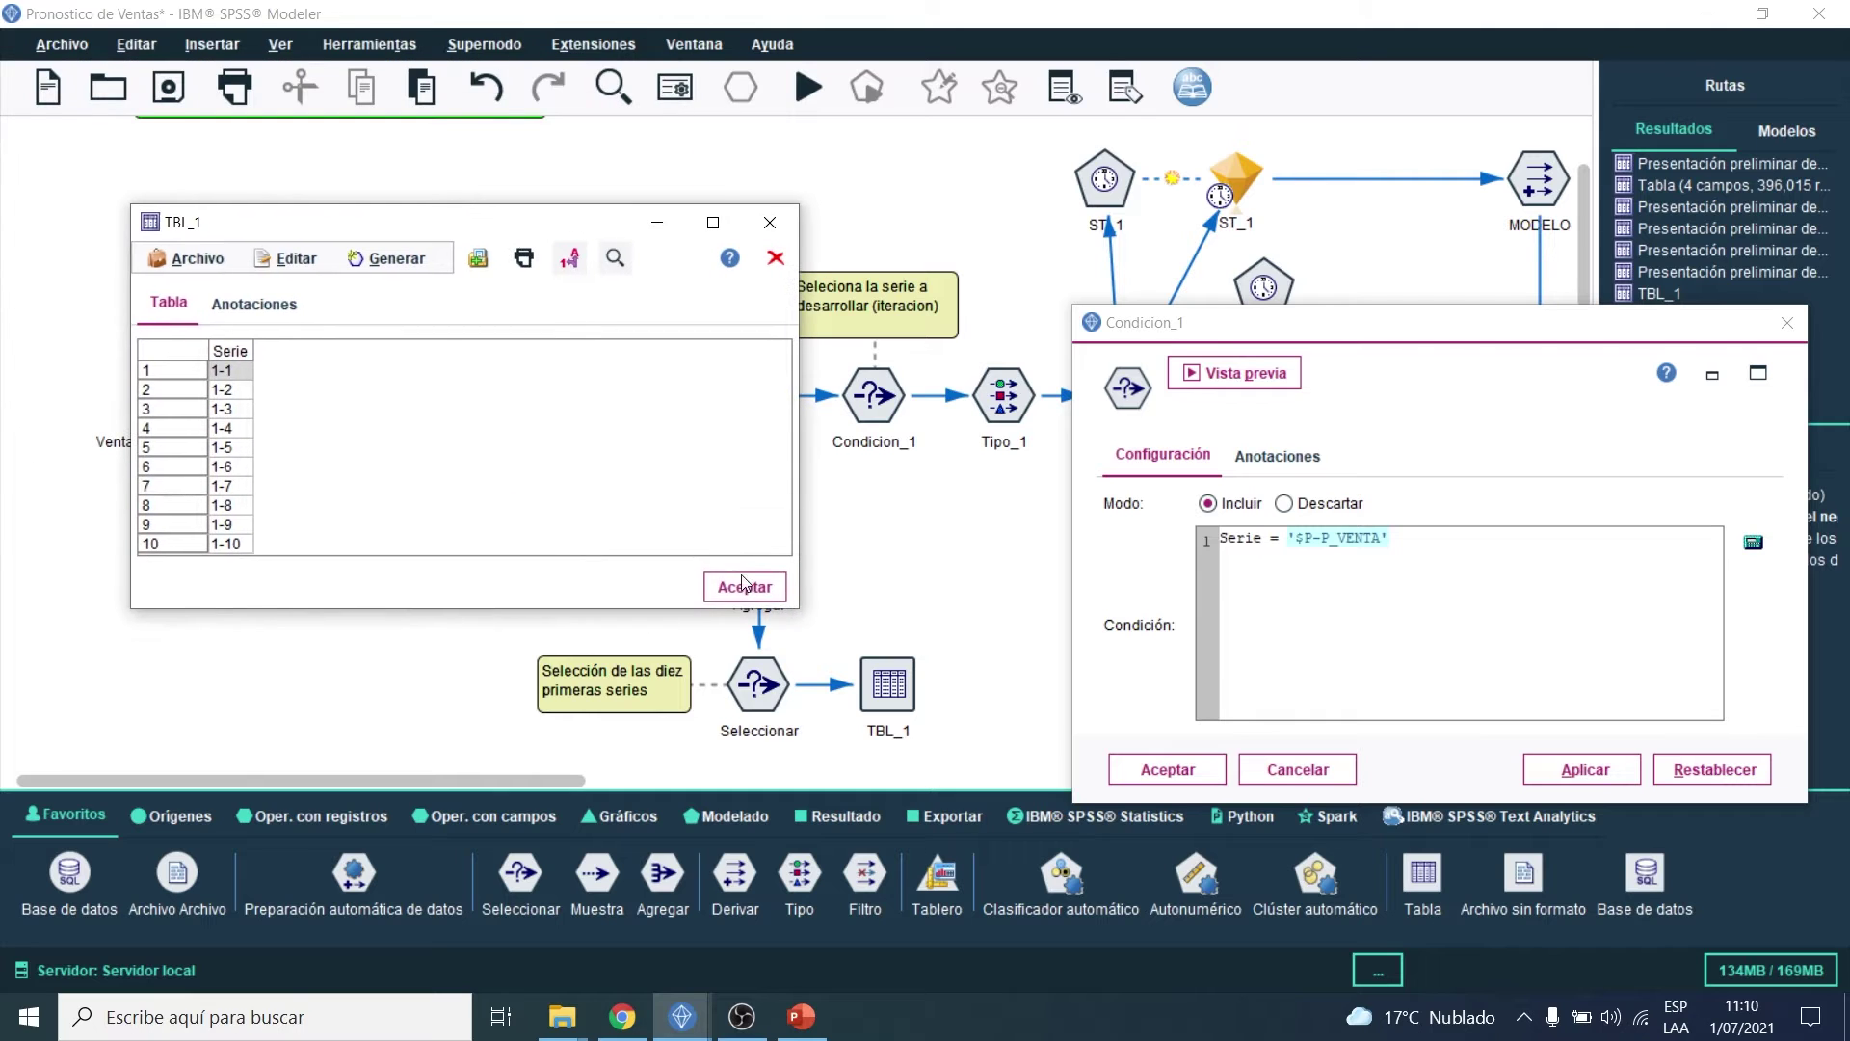
{"action": "left_click_drag", "start_coordinate": [799, 609], "coordinate": [517, 671]}
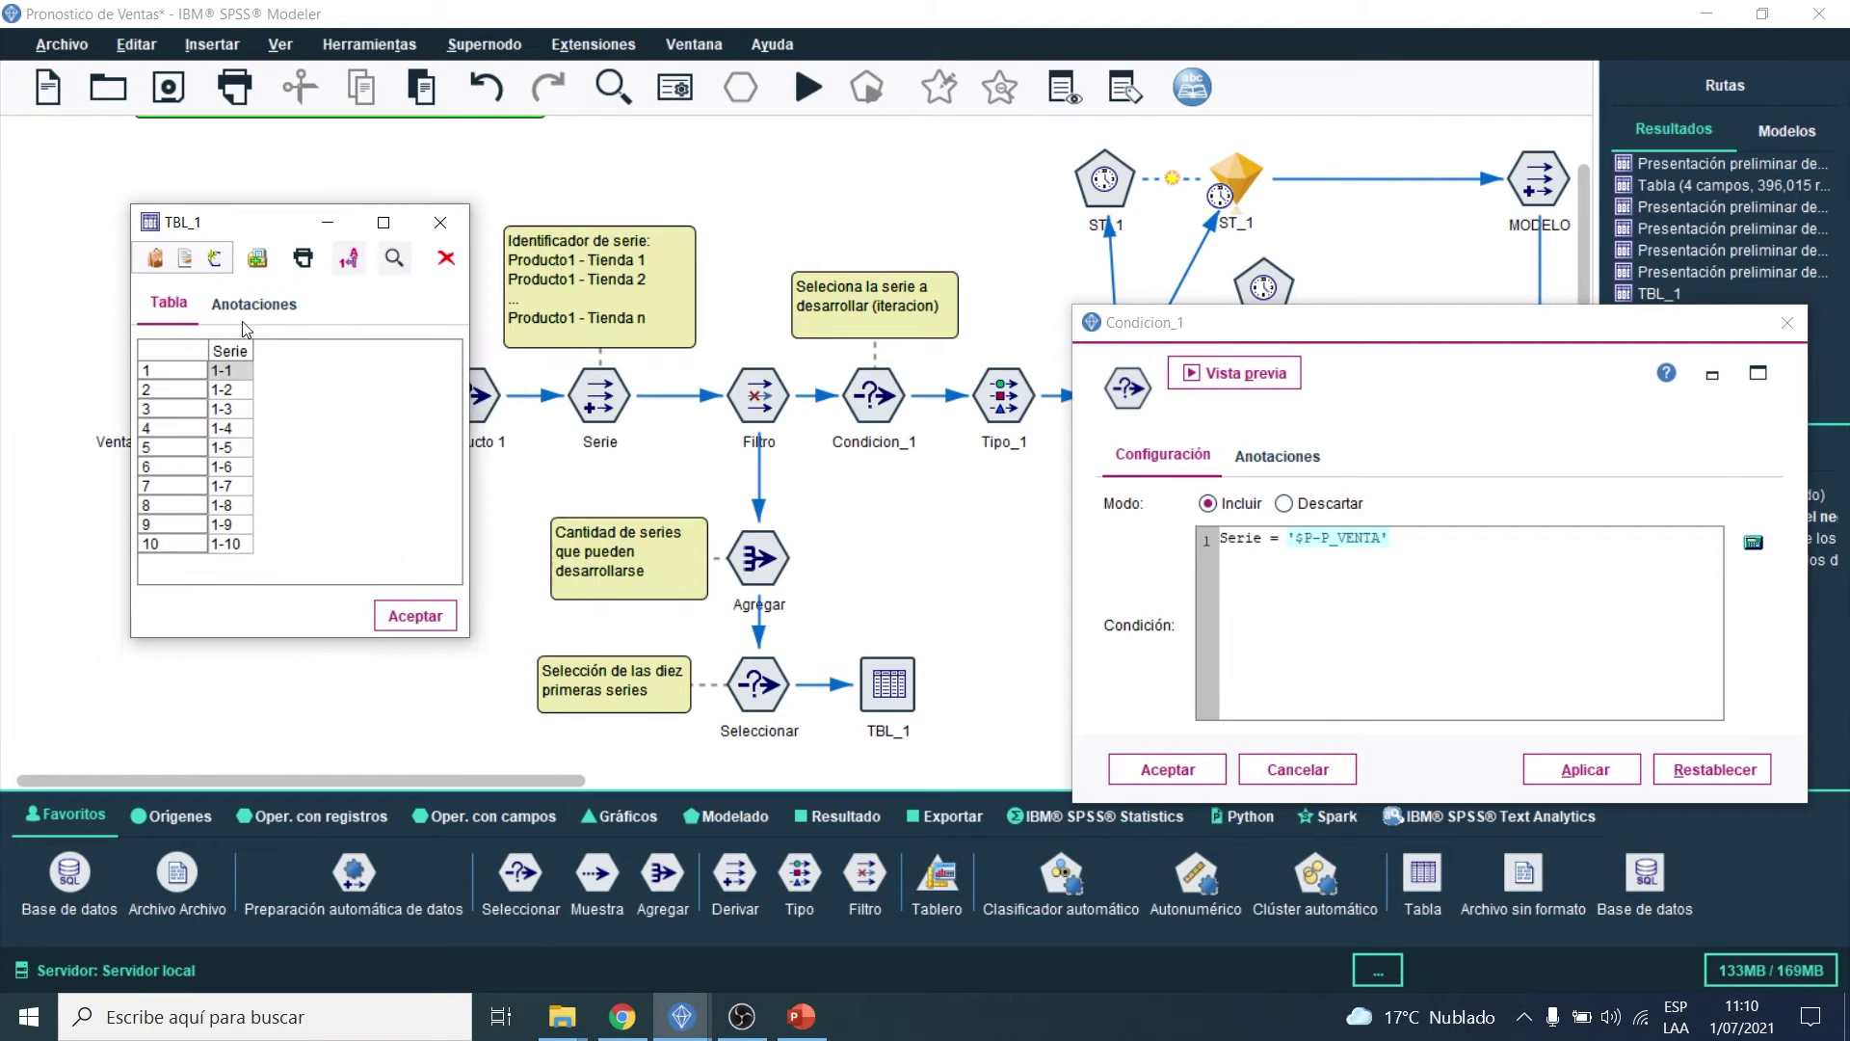
{"action": "left_click_drag", "start_coordinate": [221, 223], "coordinate": [515, 359]}
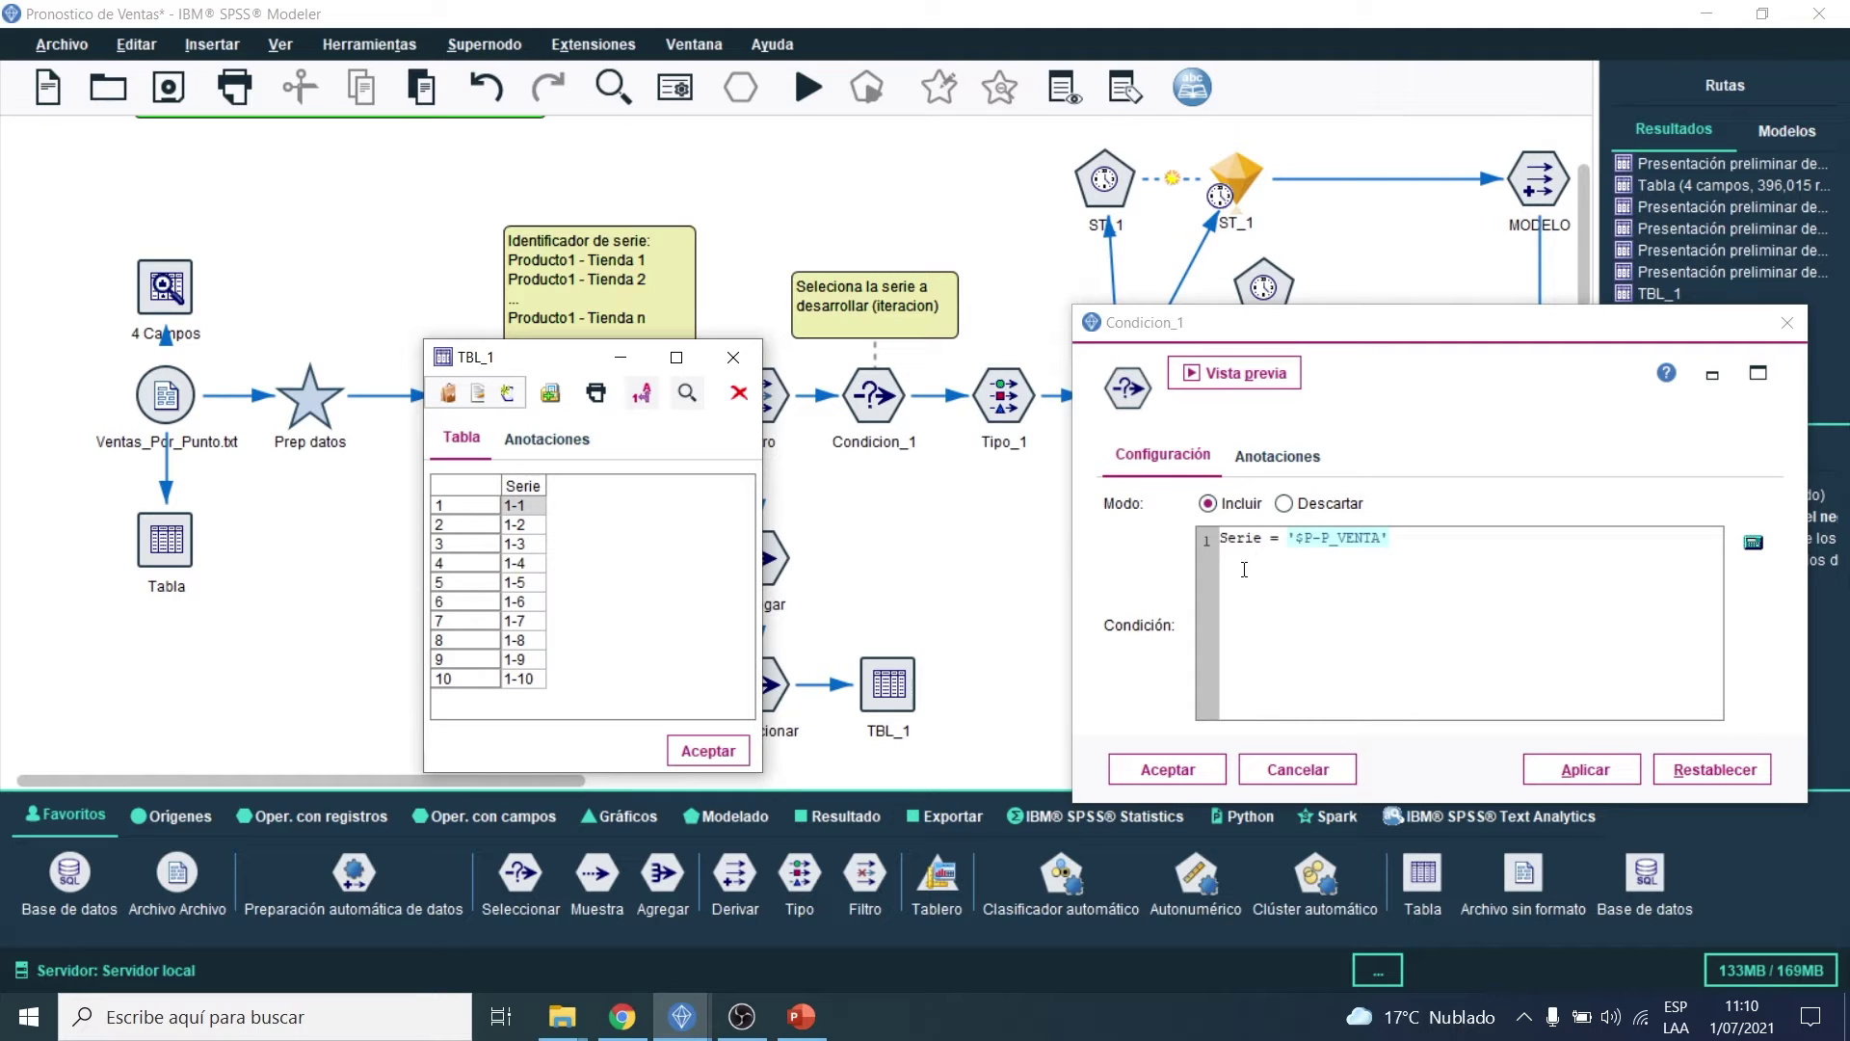
Step: Compare the P_VENTA parameter in Condicion_1 with the series in the TBL_1 output, closing both without changes
{"action": "left_click", "coordinate": [1324, 540]}
{"action": "left_click_drag", "start_coordinate": [1291, 537], "coordinate": [1389, 537]}
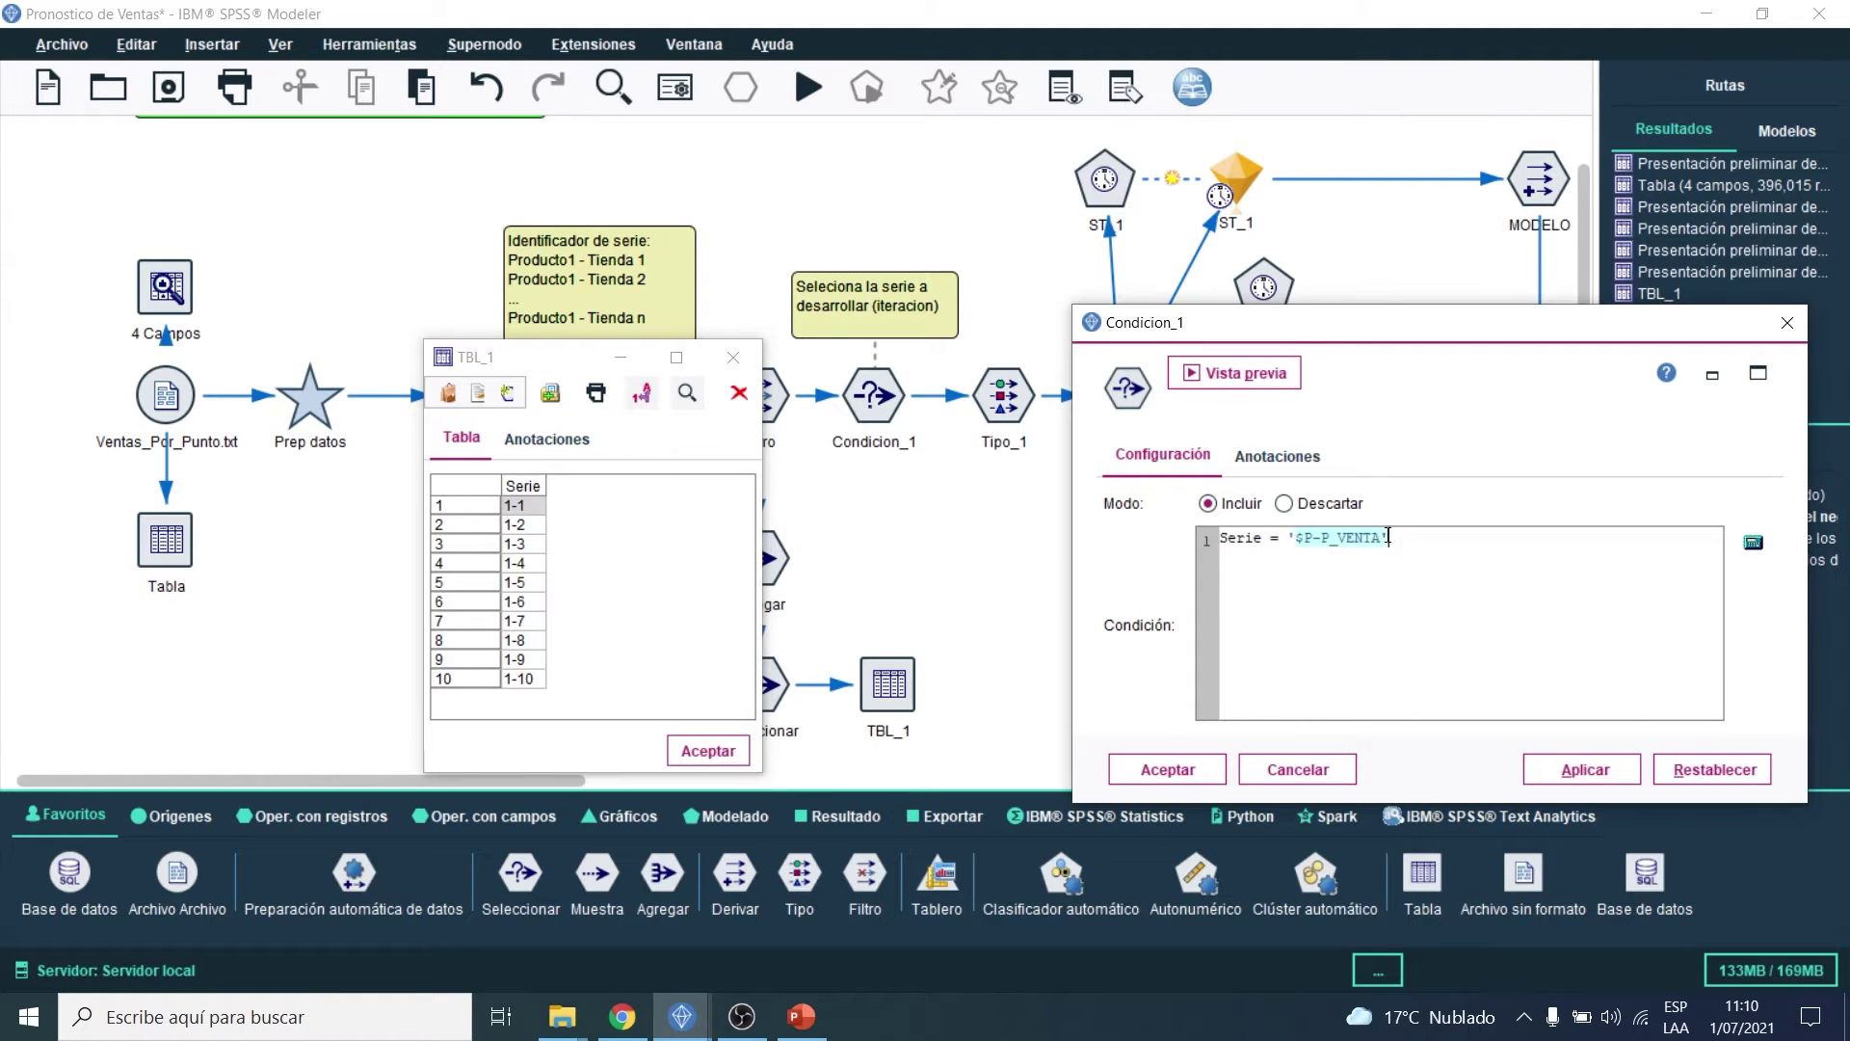
{"action": "left_click_drag", "start_coordinate": [524, 505], "coordinate": [530, 677]}
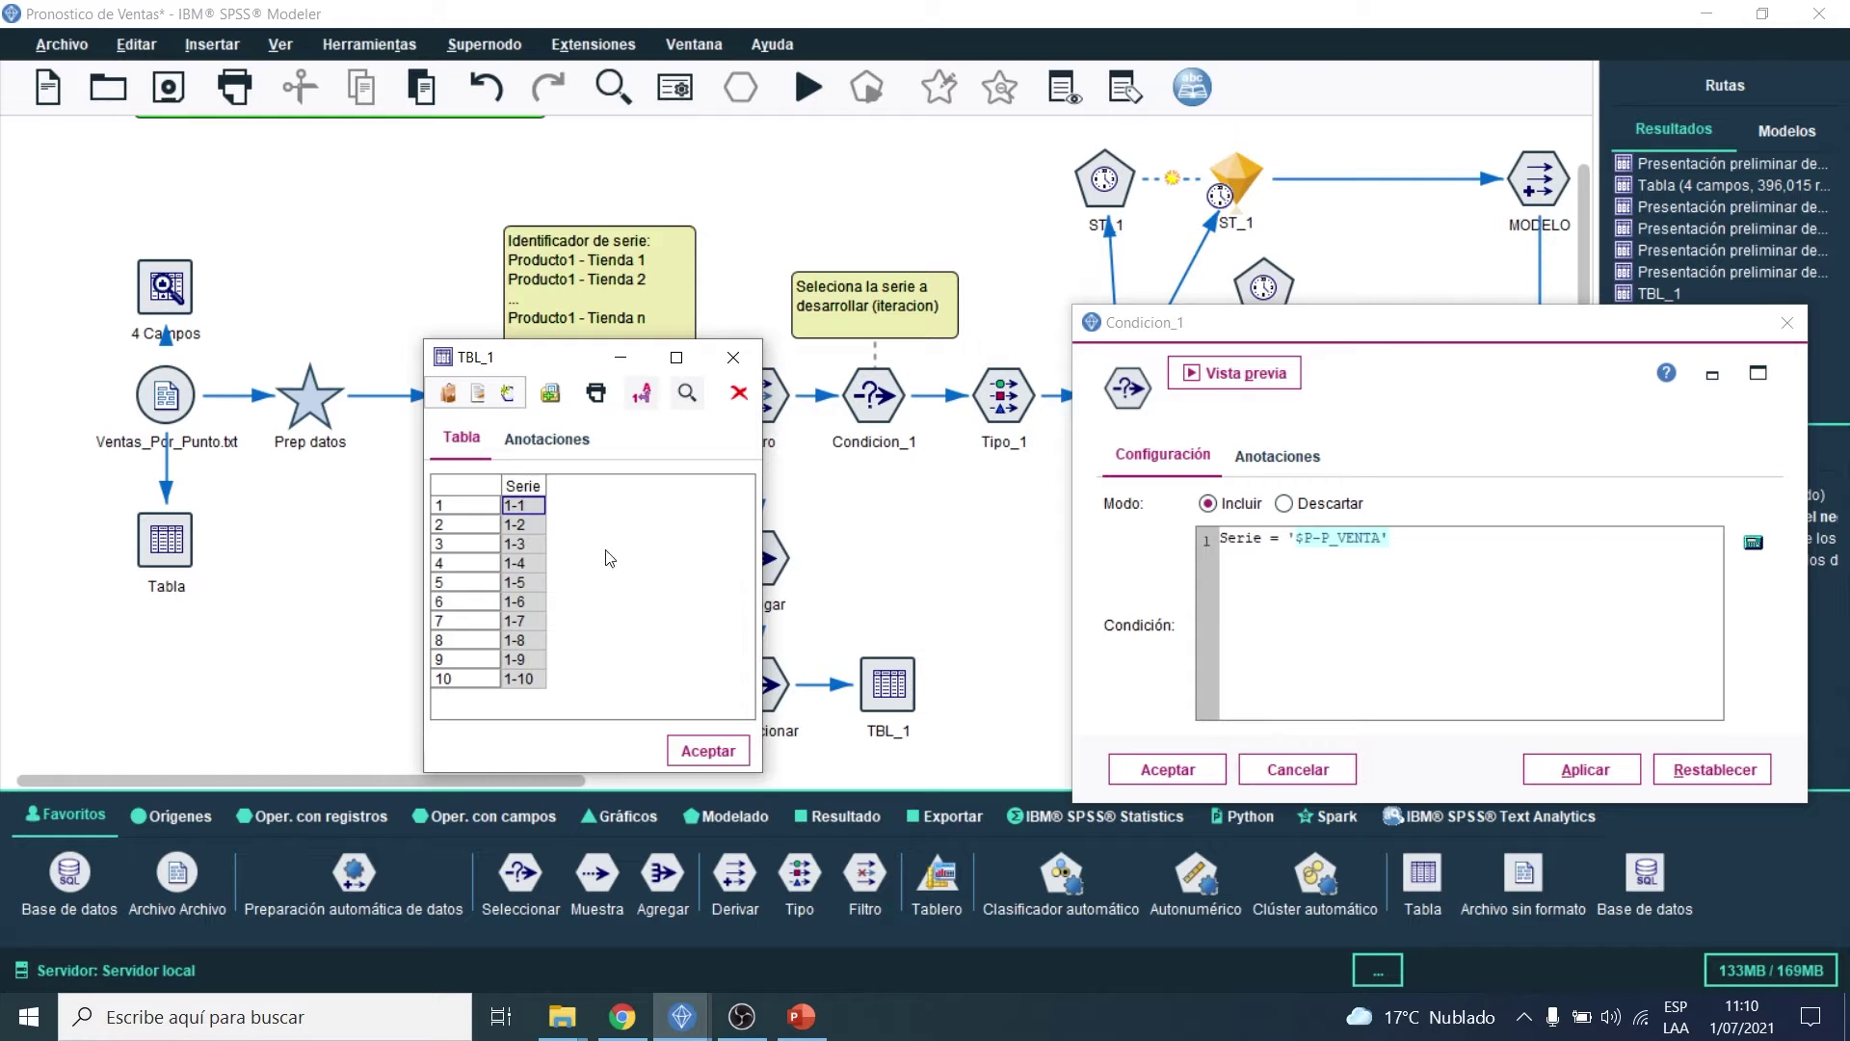
{"action": "left_click", "coordinate": [733, 358]}
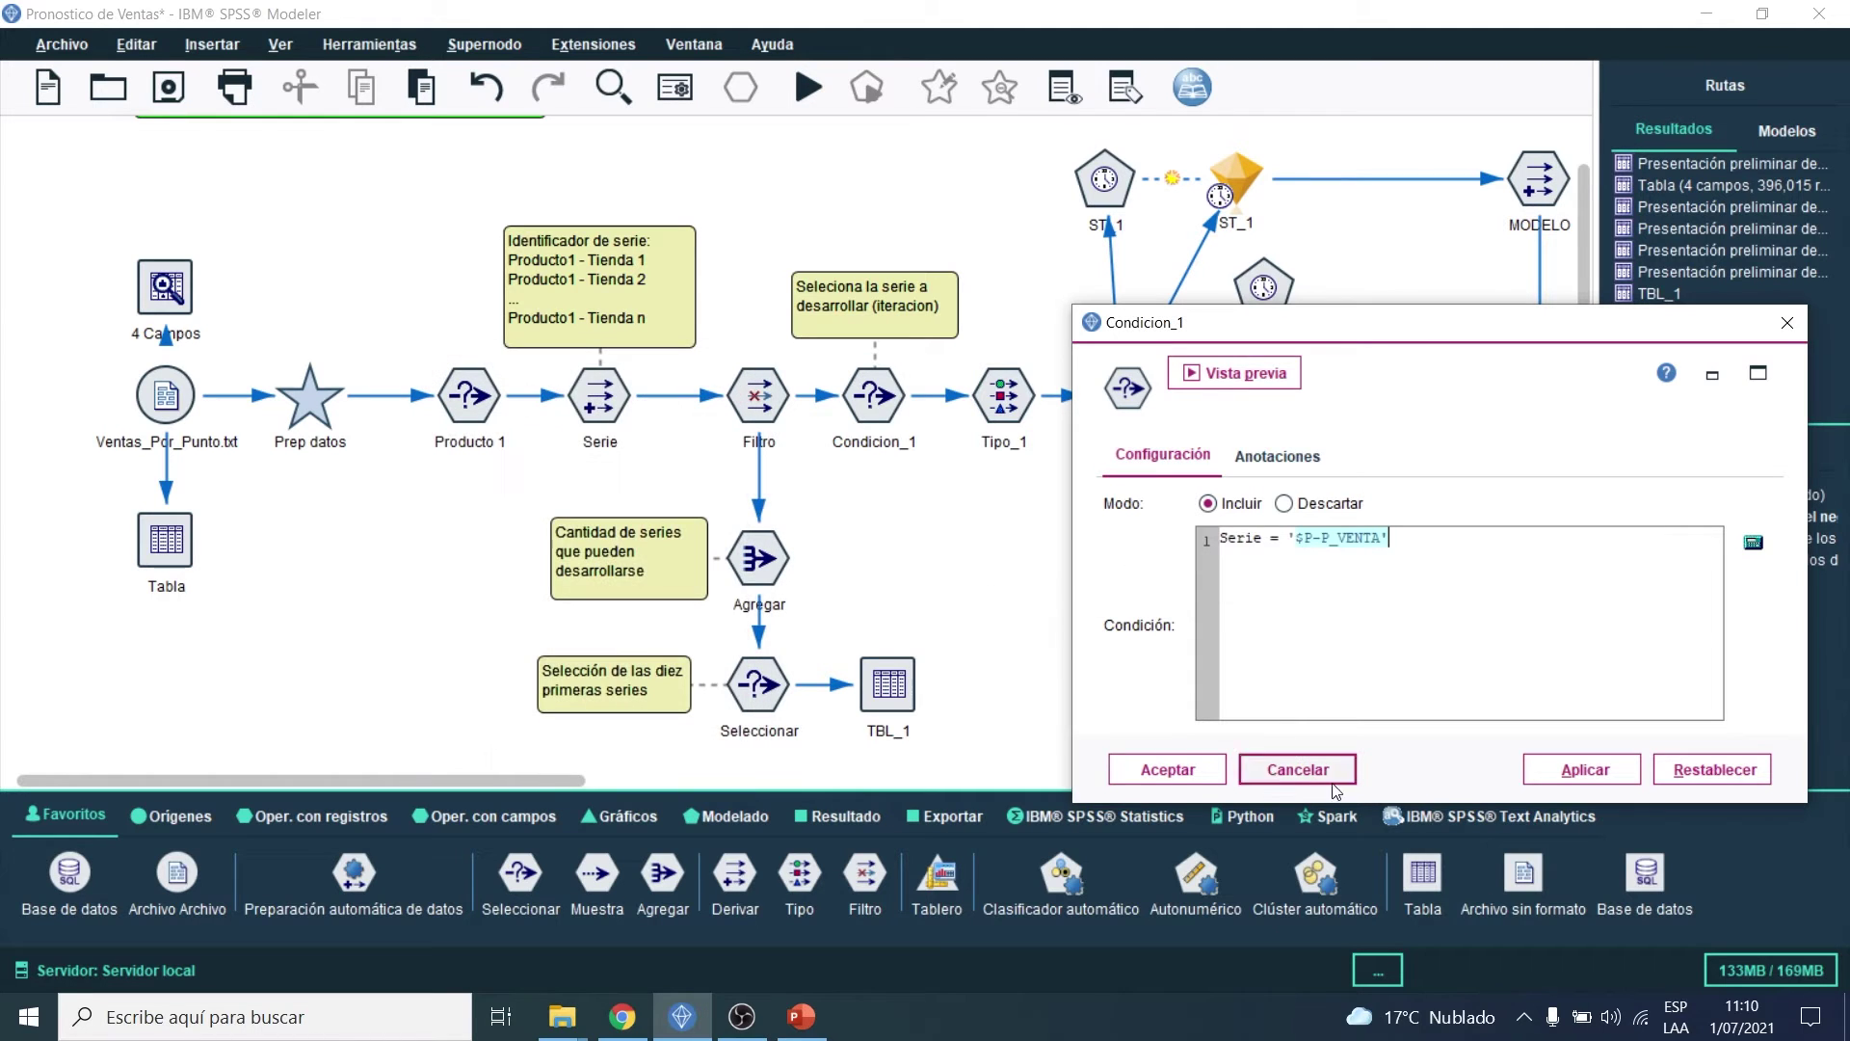
{"action": "left_click", "coordinate": [1298, 769]}
Step: Open the Tipo_1 node and review the measurement levels, values and roles of its fields, leaving it unchanged
{"action": "scroll", "coordinate": [1024, 567], "scroll_direction": "up", "scroll_amount": 3}
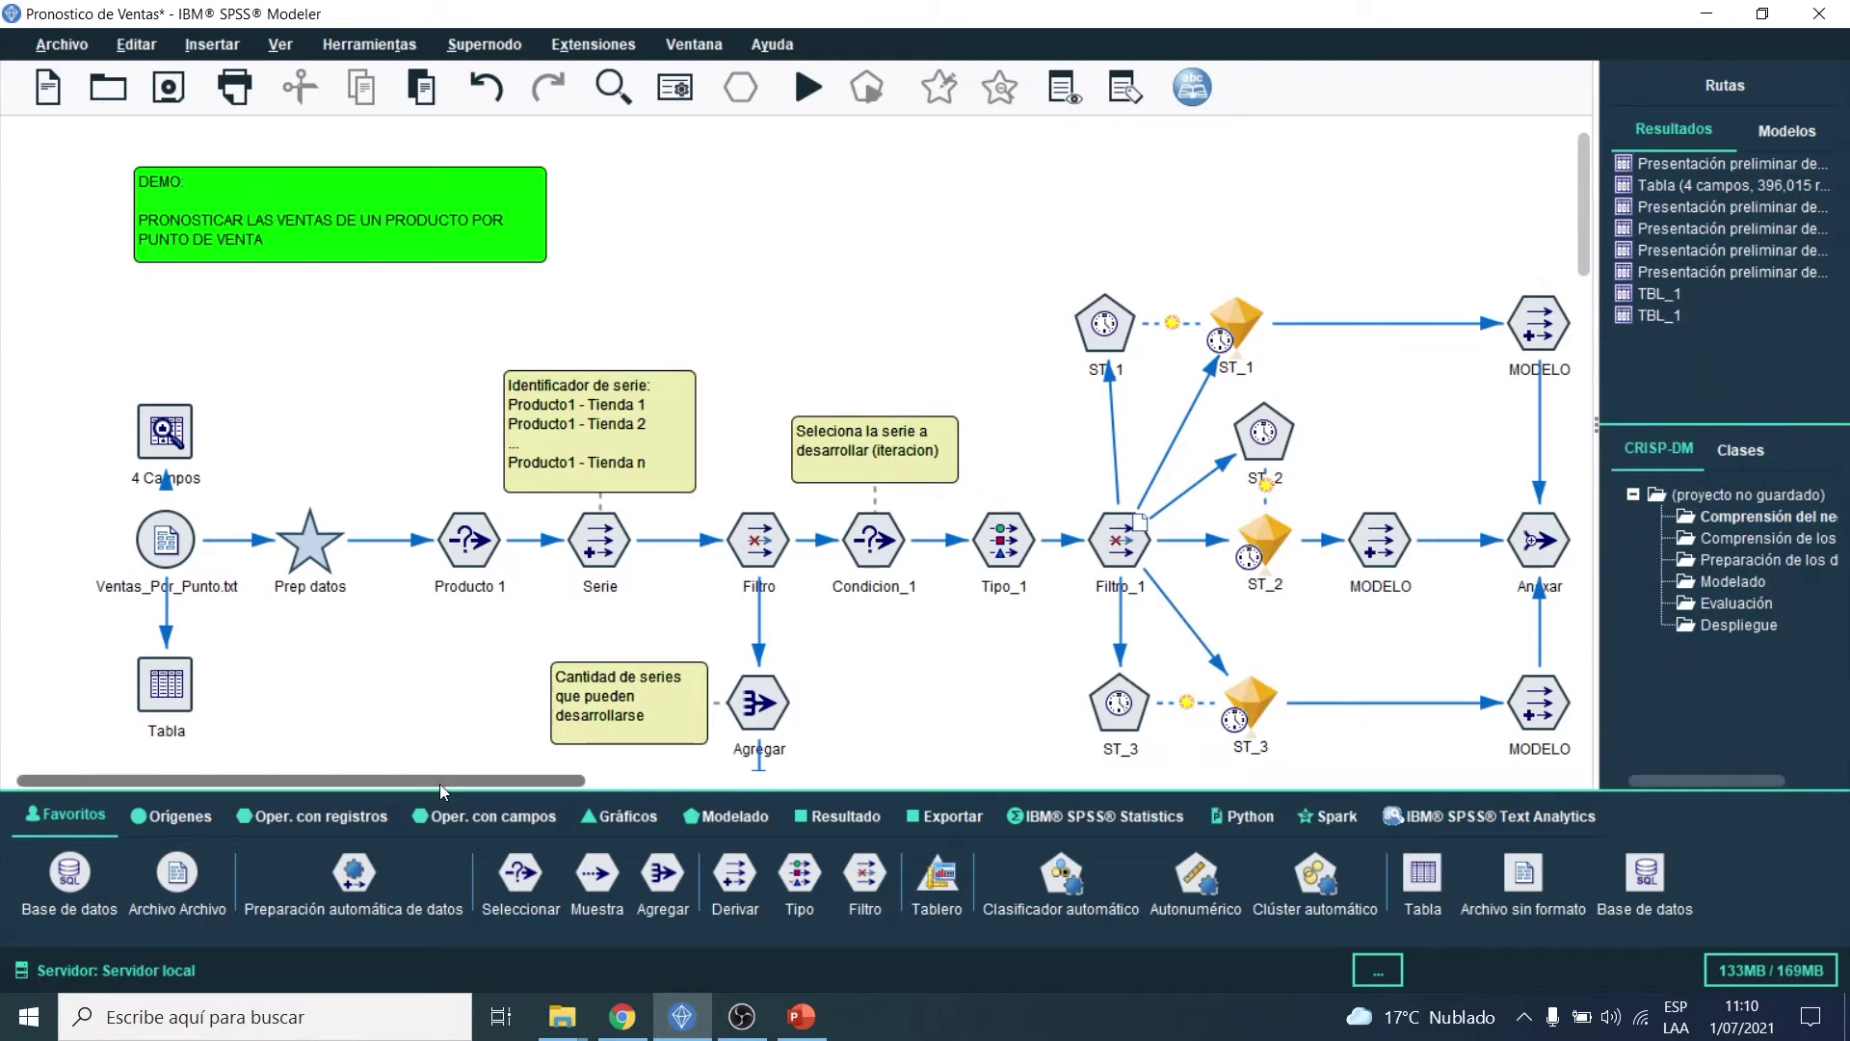
{"action": "left_click_drag", "start_coordinate": [440, 784], "coordinate": [579, 779]}
{"action": "left_click", "coordinate": [636, 565]}
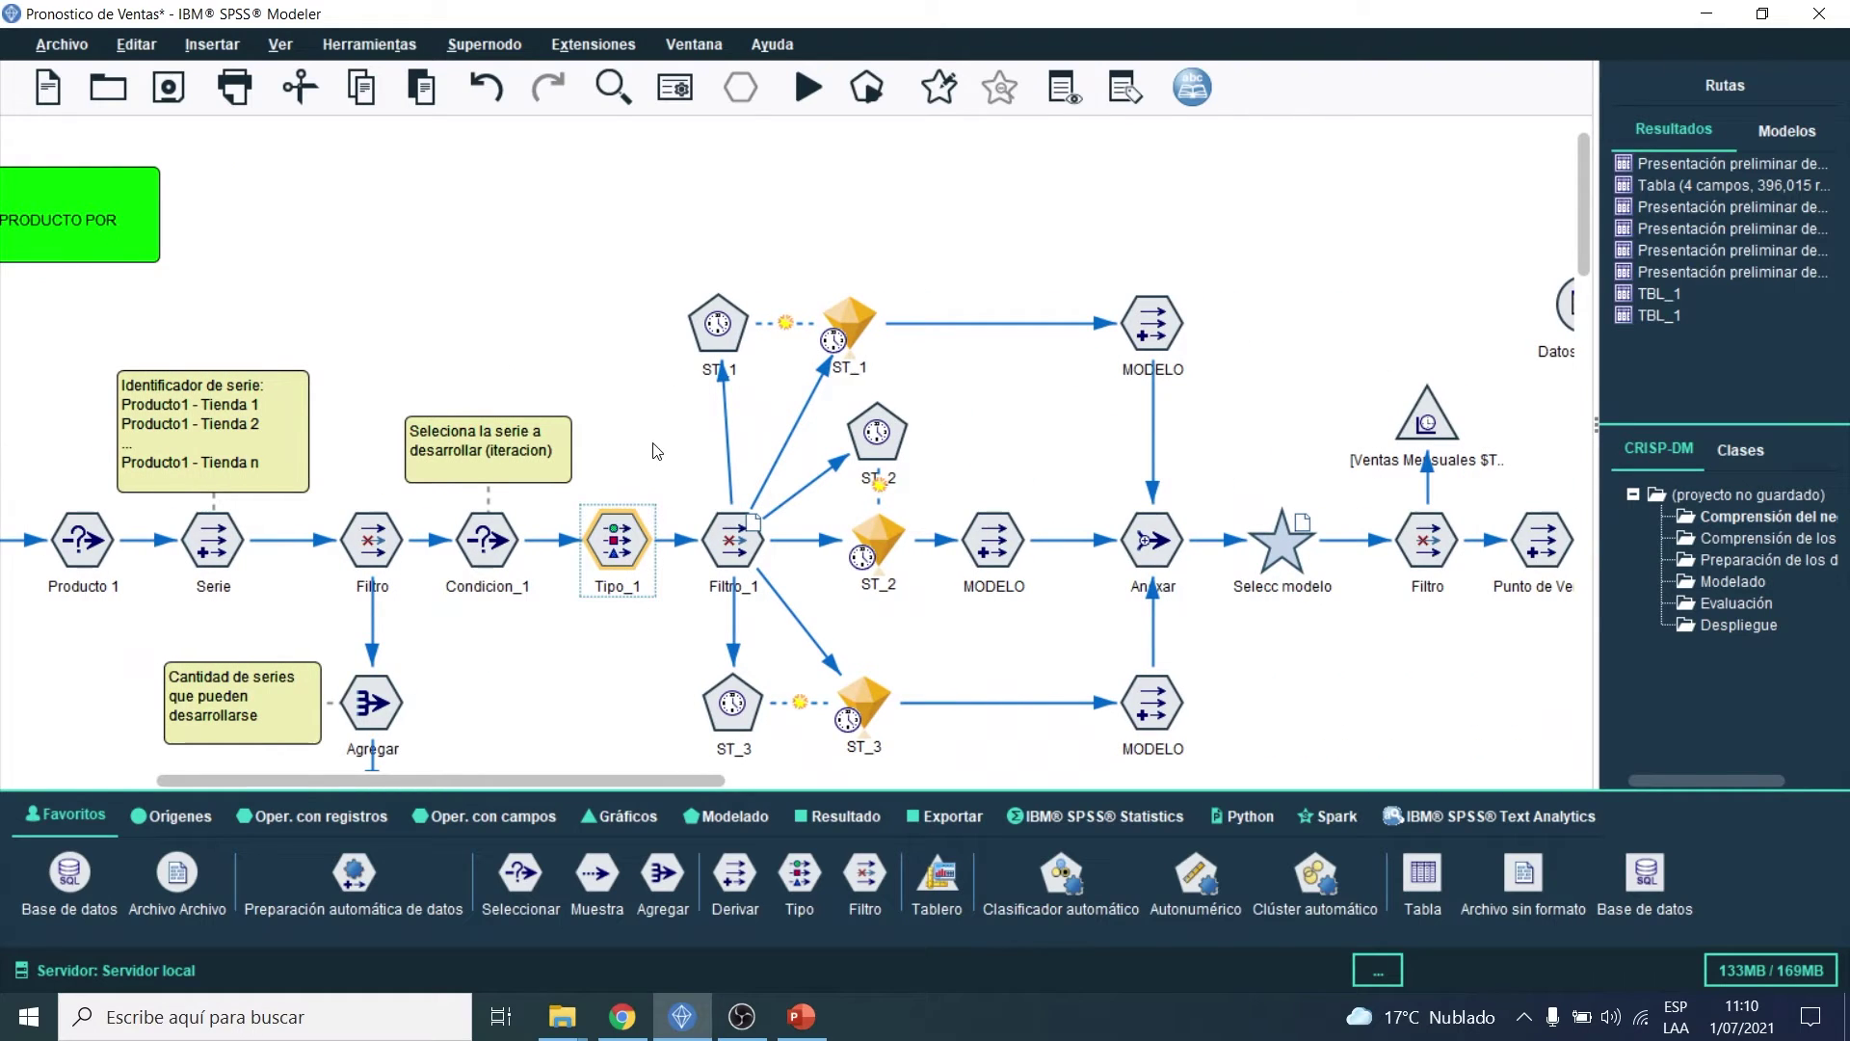
{"action": "double_click", "coordinate": [627, 567]}
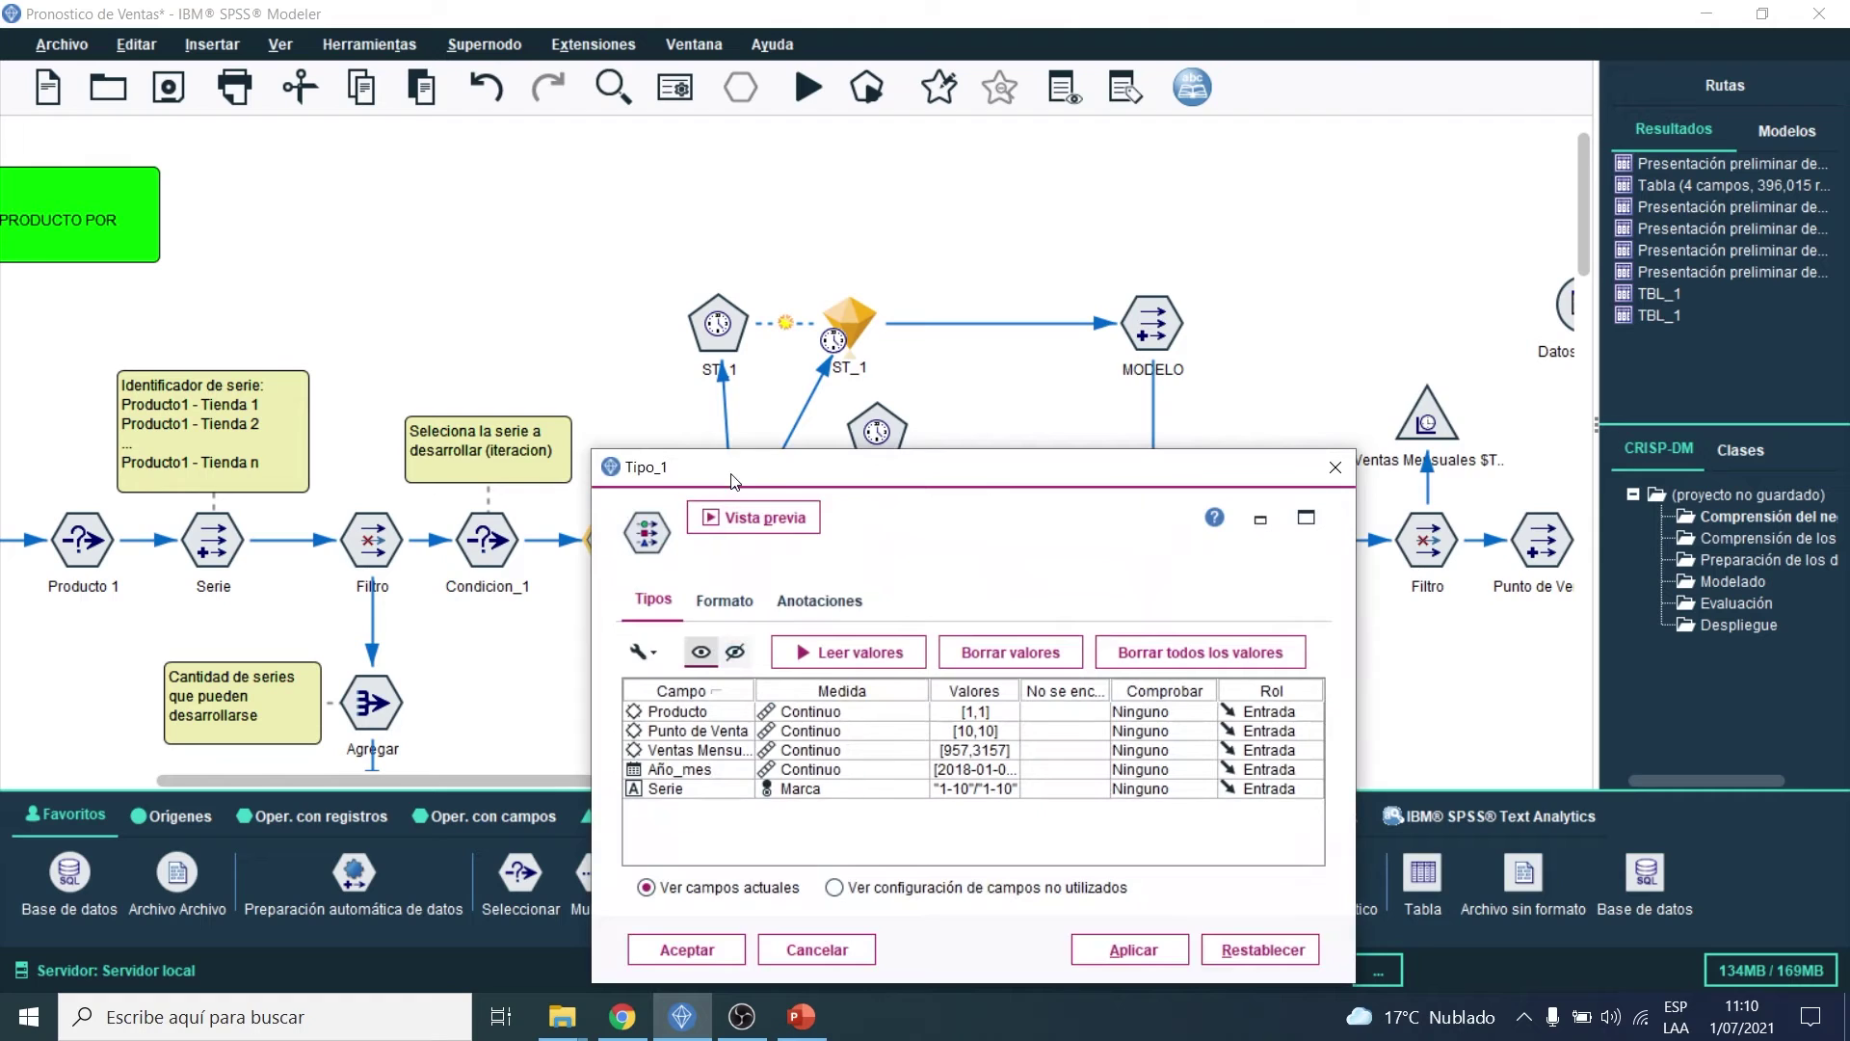
{"action": "left_click_drag", "start_coordinate": [729, 479], "coordinate": [906, 365]}
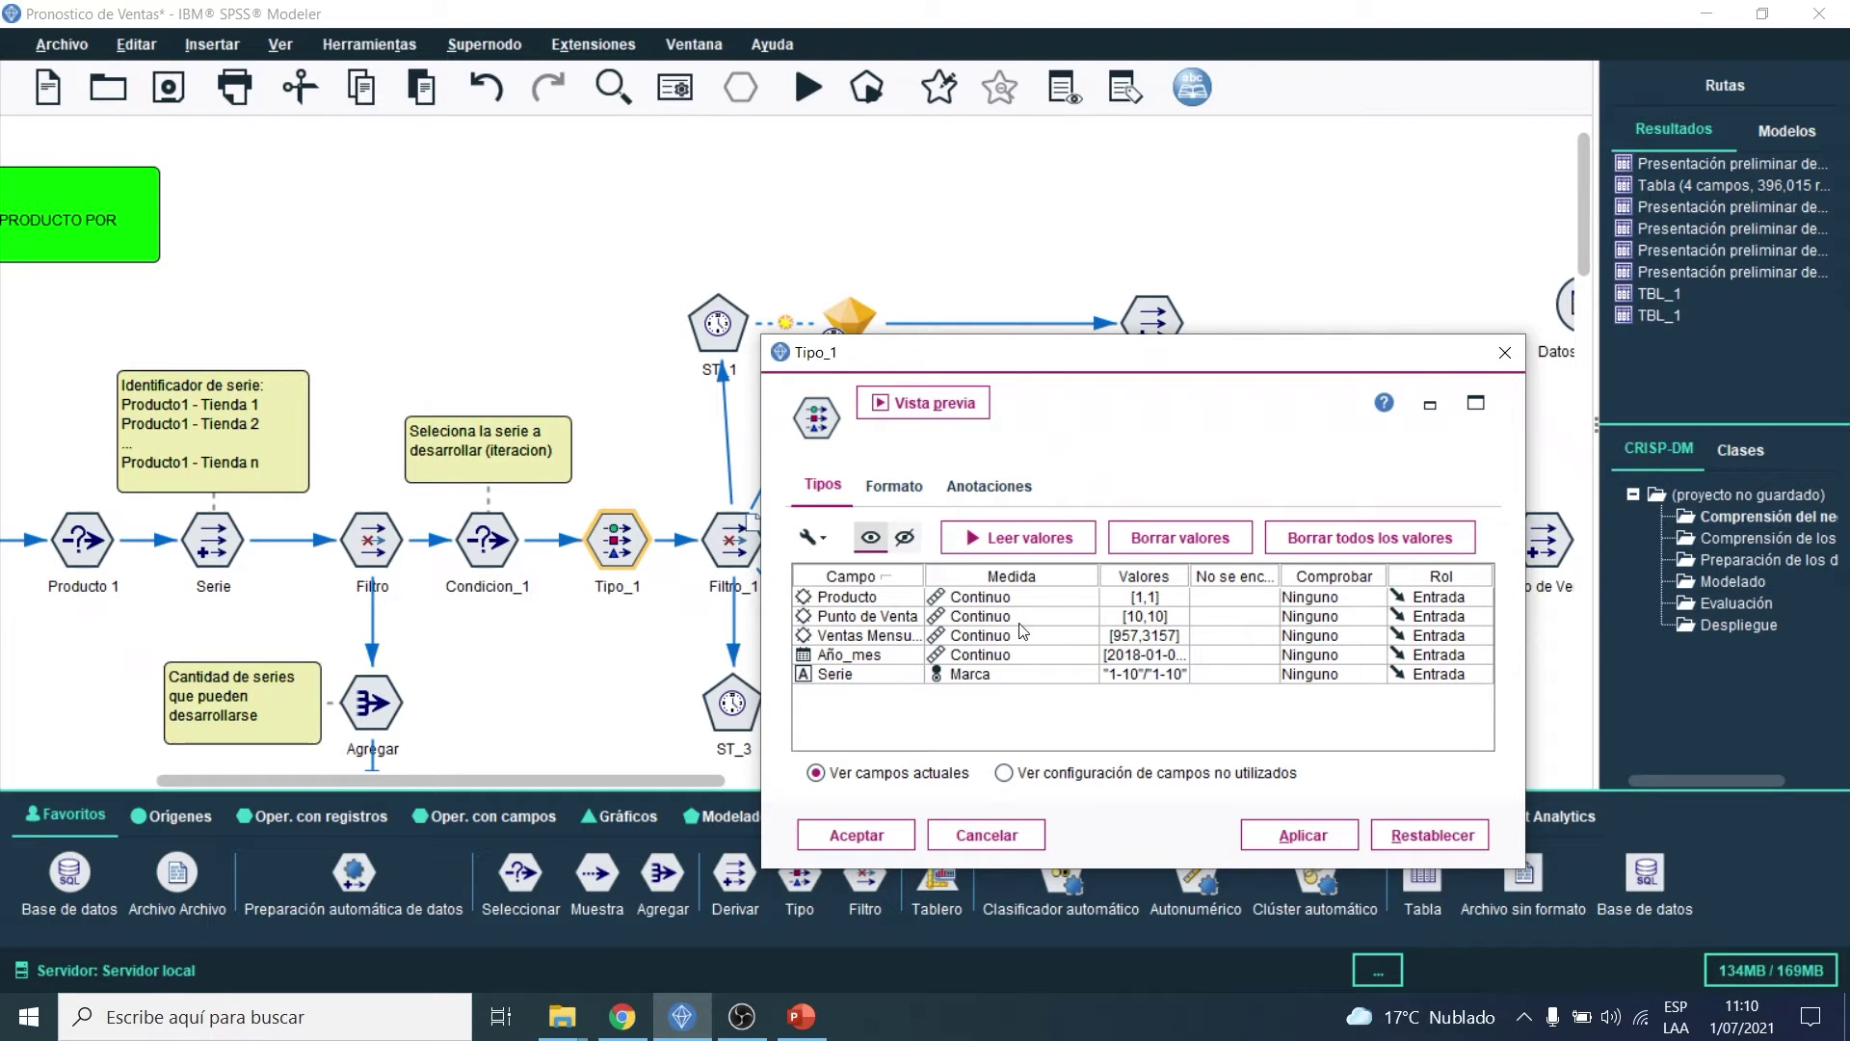
{"action": "left_click", "coordinate": [987, 836]}
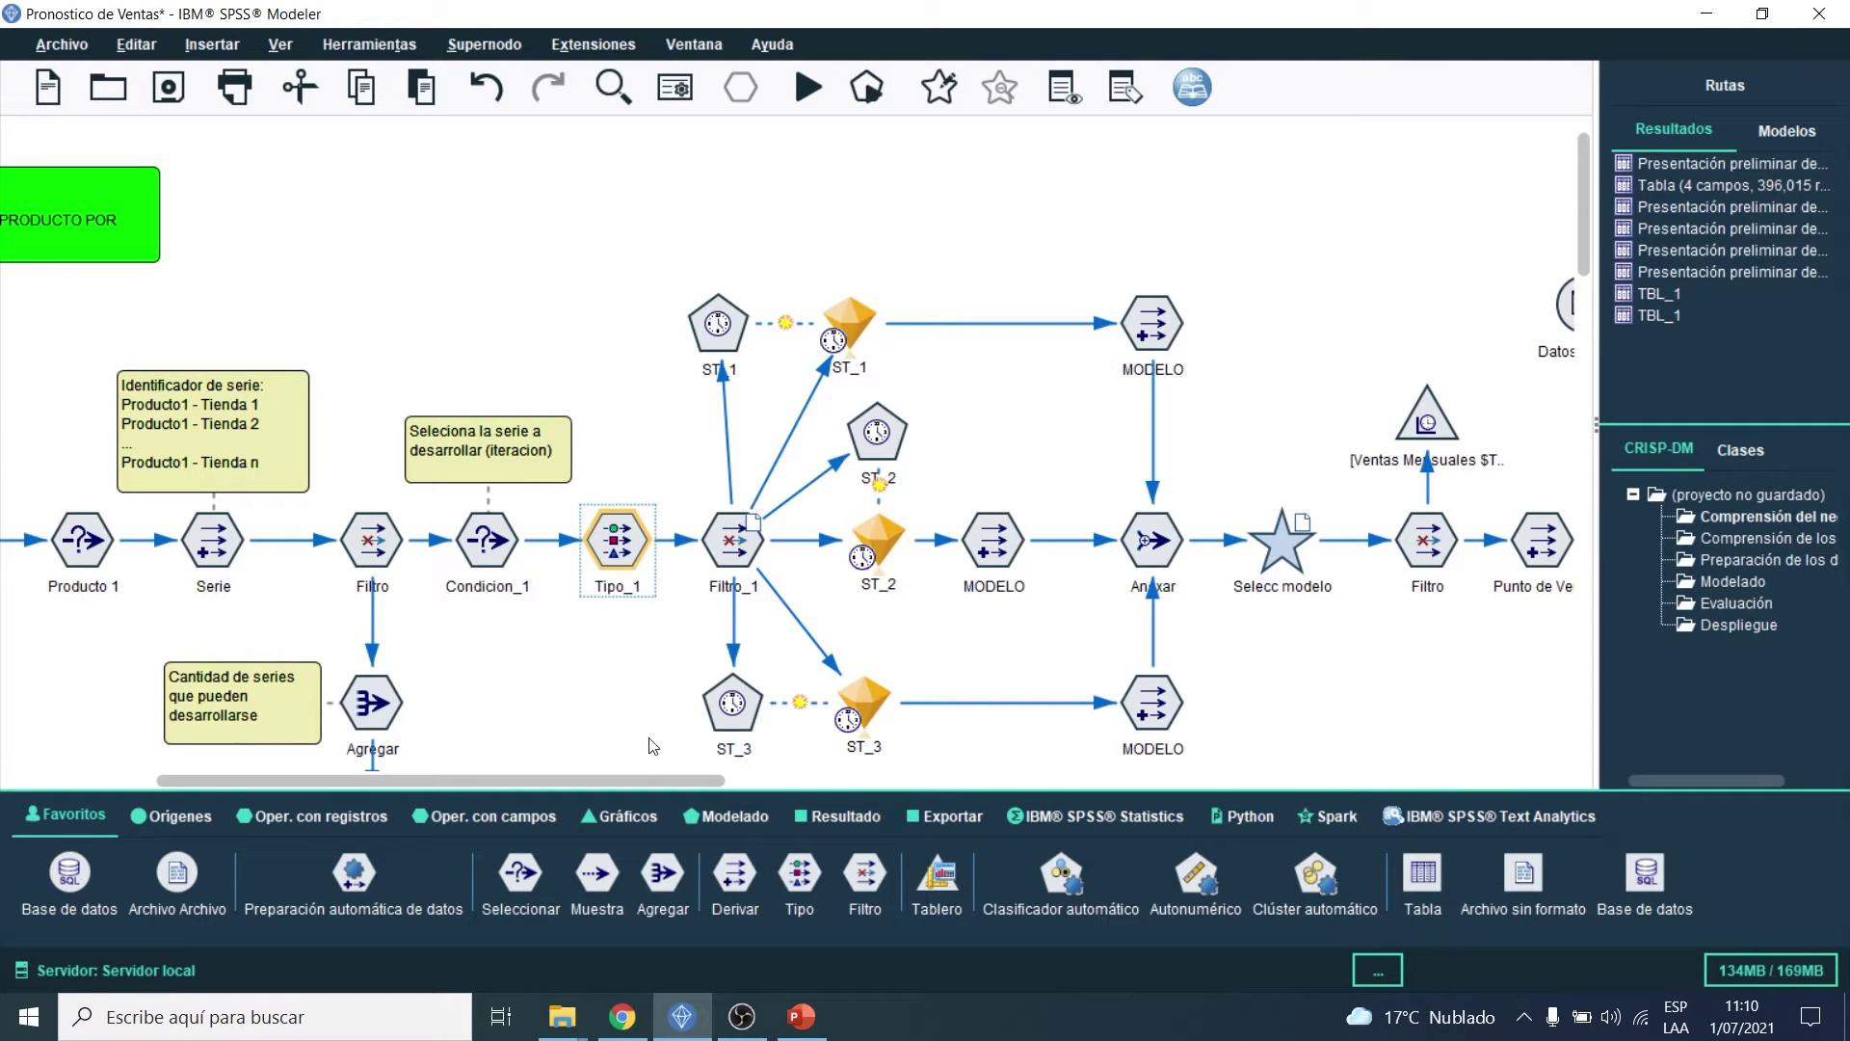
Step: Review the ST_1 time series node's build options for the expert modeler, model type and outlier detection, leaving them unchanged
{"action": "left_click_drag", "start_coordinate": [632, 785], "coordinate": [691, 788]}
{"action": "scroll", "coordinate": [805, 562], "scroll_direction": "down", "scroll_amount": 1}
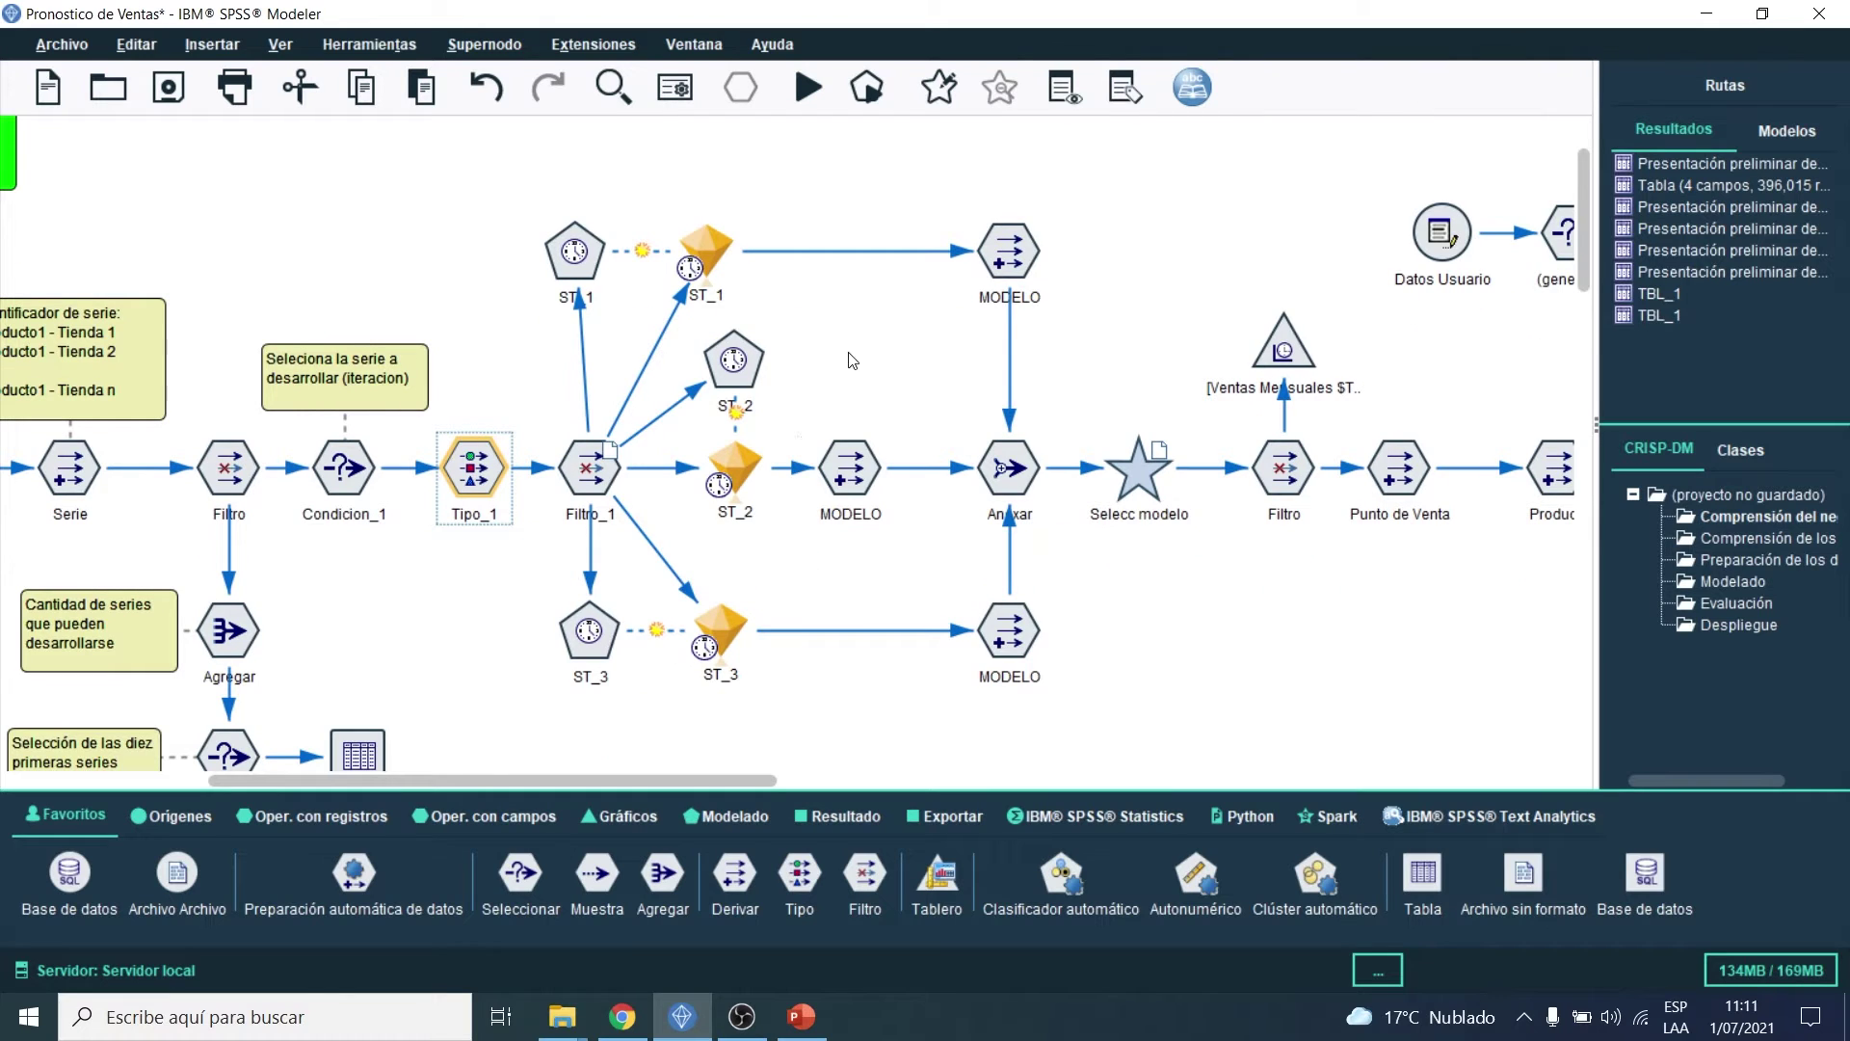
{"action": "double_click", "coordinate": [573, 246]}
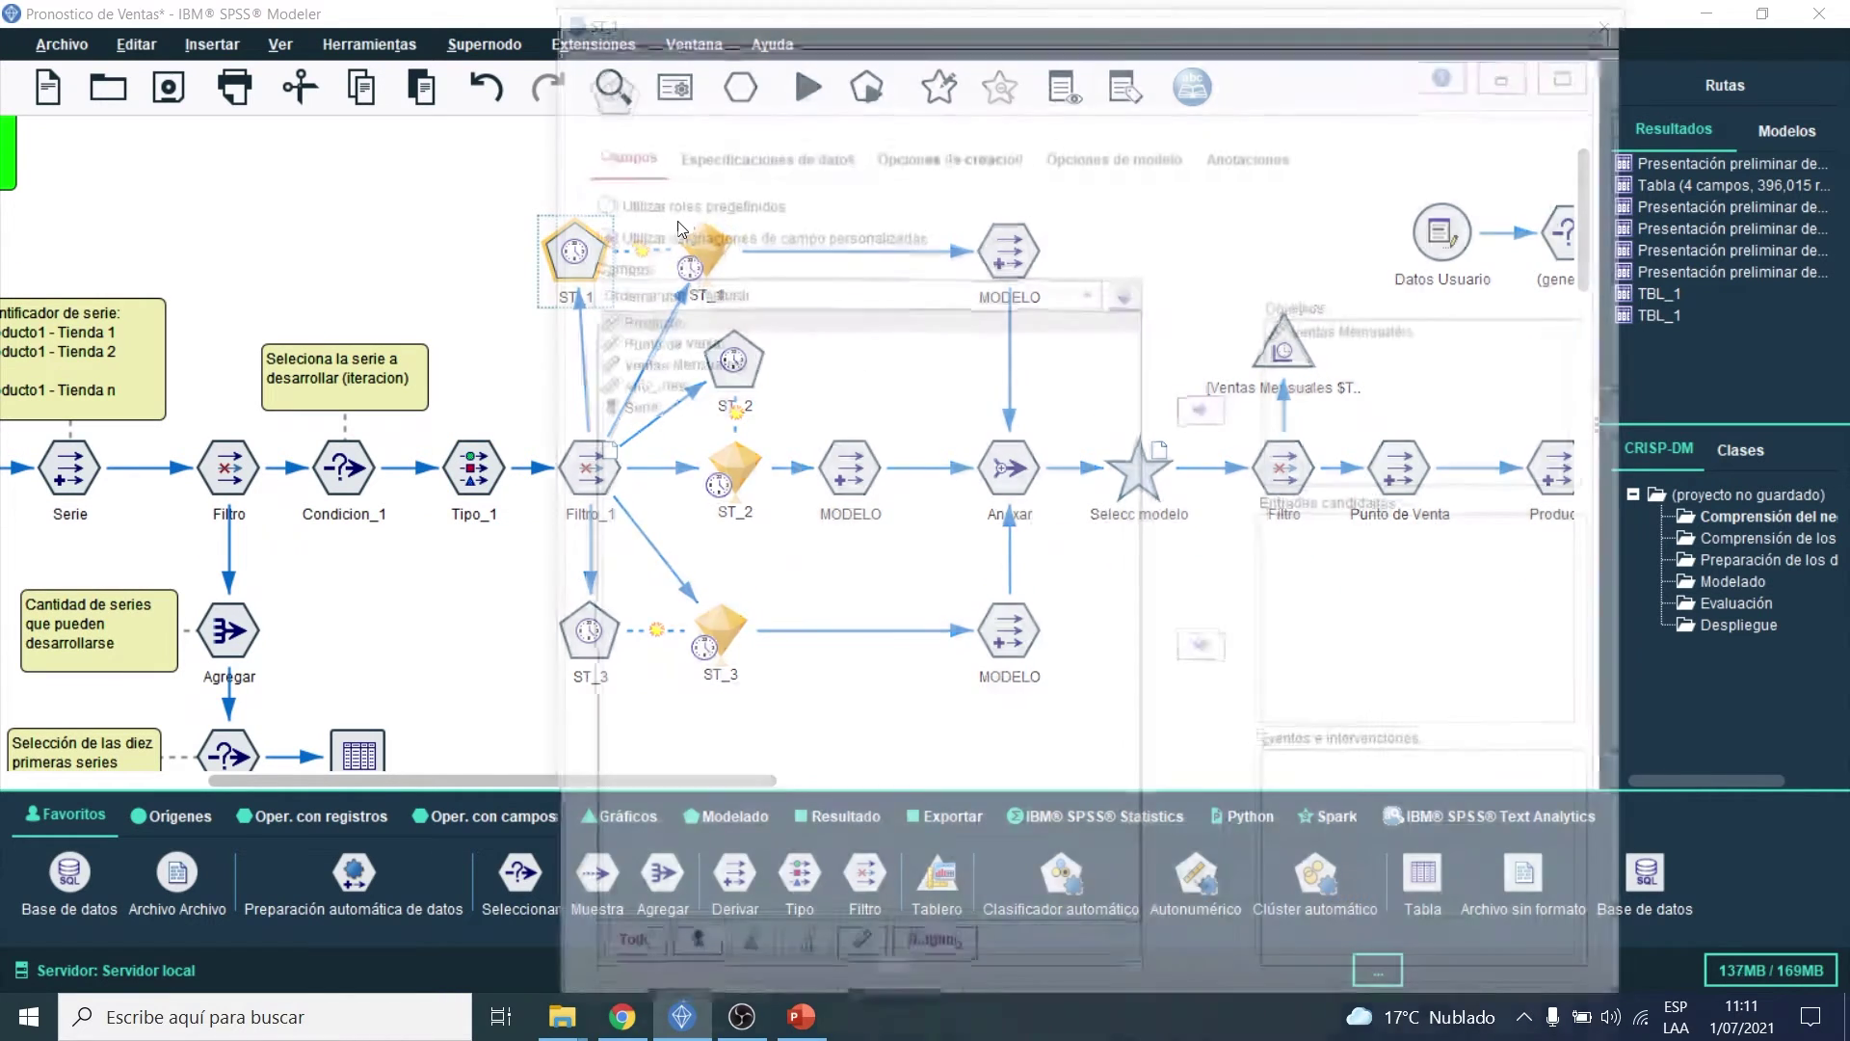
{"action": "left_click", "coordinate": [953, 156]}
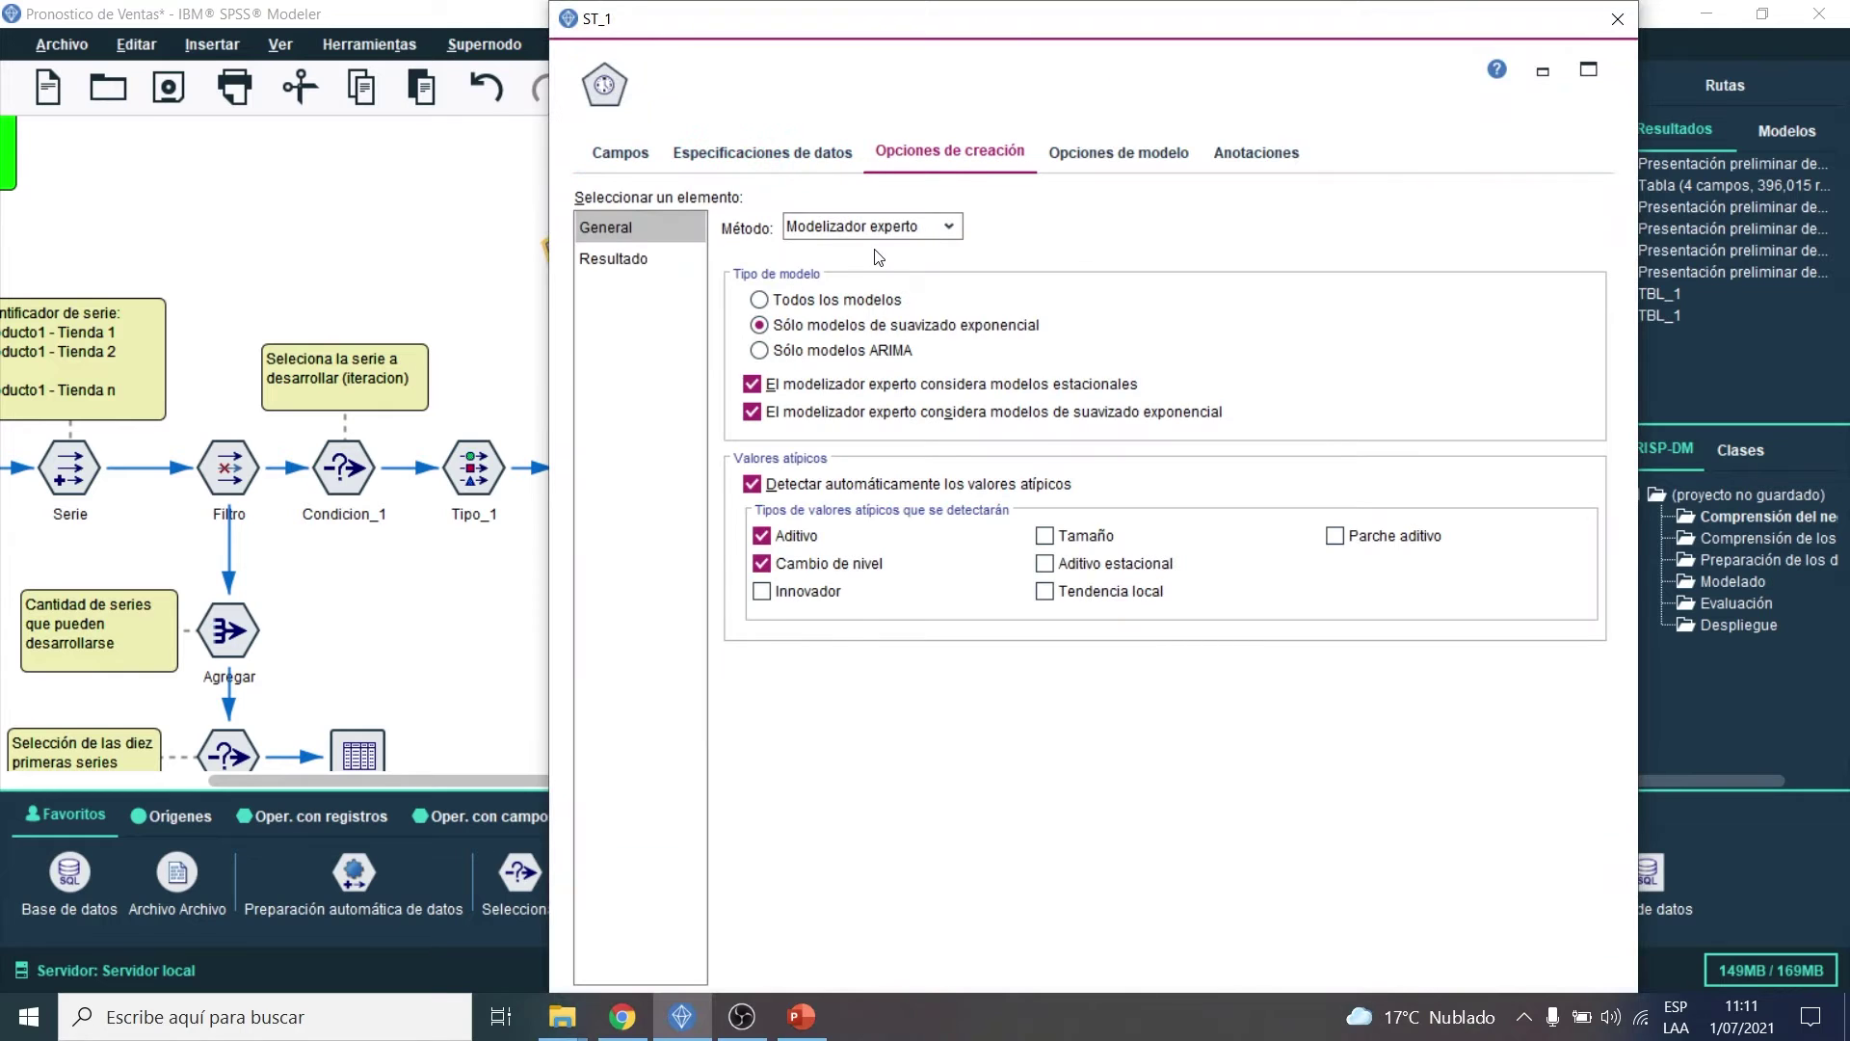
{"action": "left_click_drag", "start_coordinate": [861, 35], "coordinate": [946, 67]}
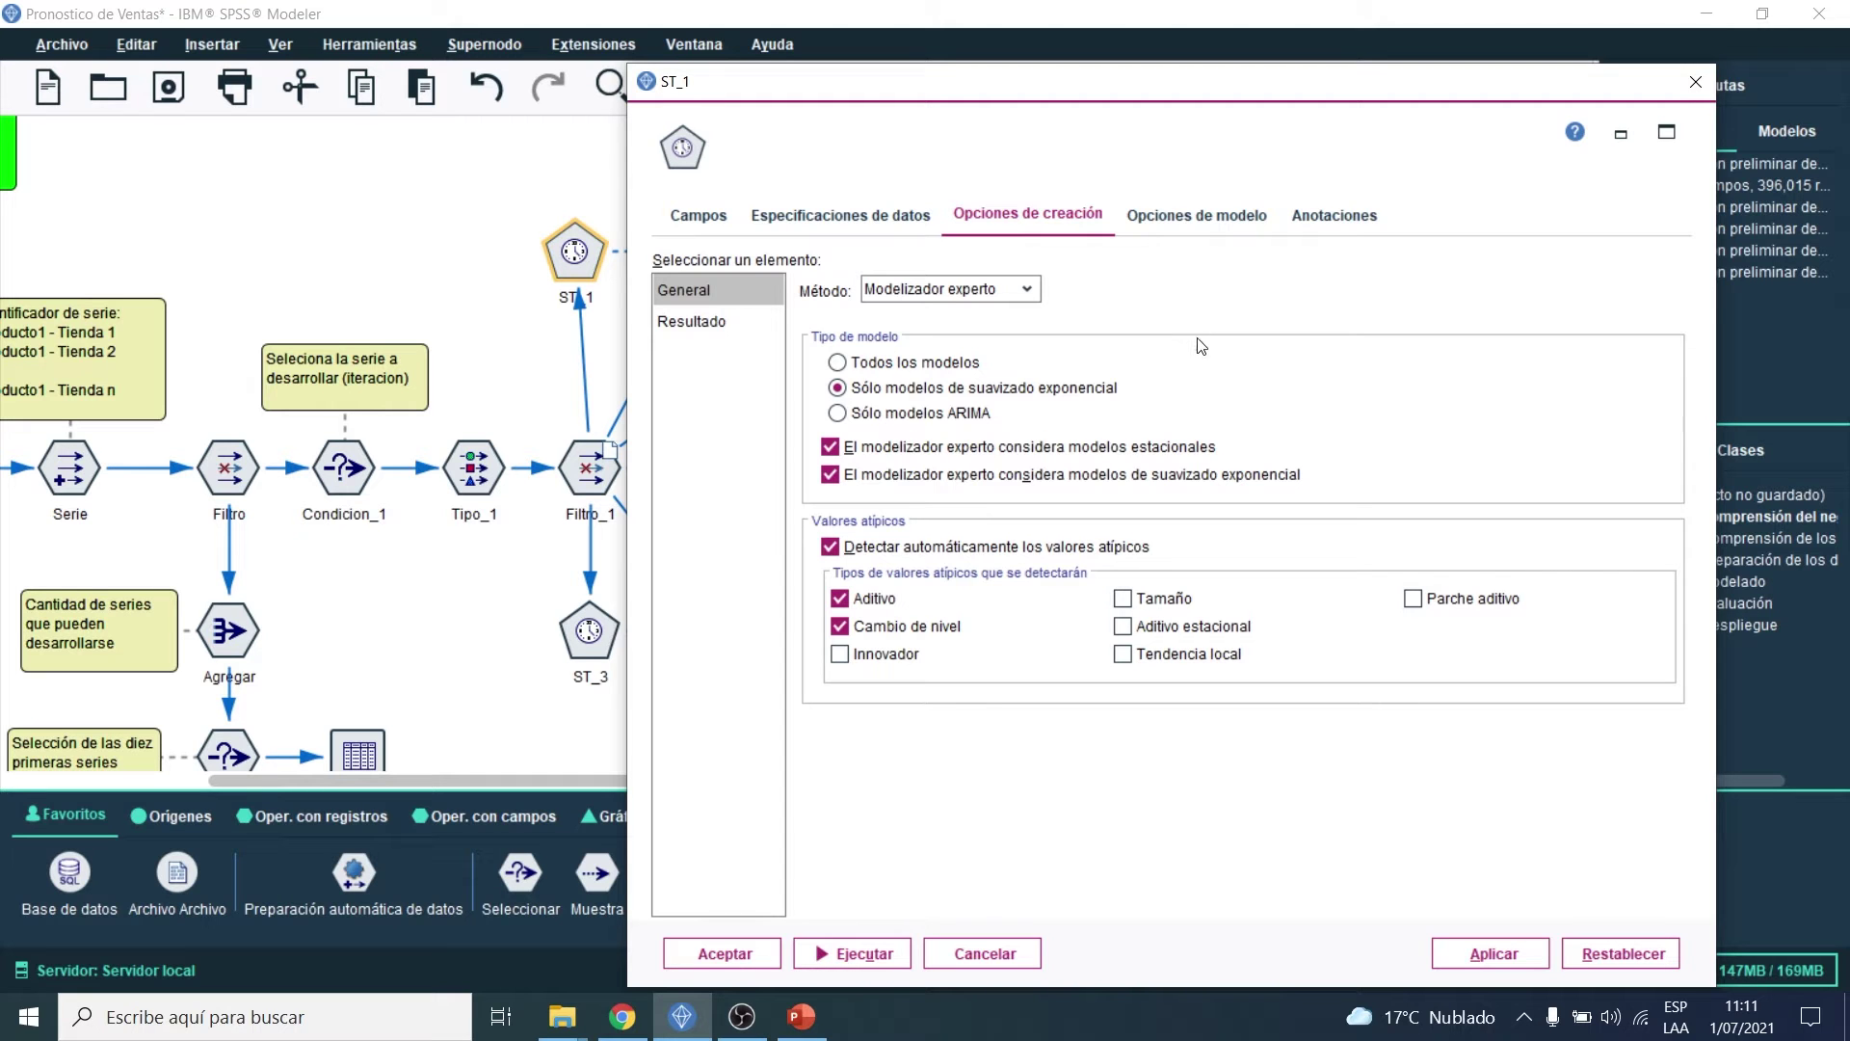
{"action": "left_click", "coordinate": [983, 954]}
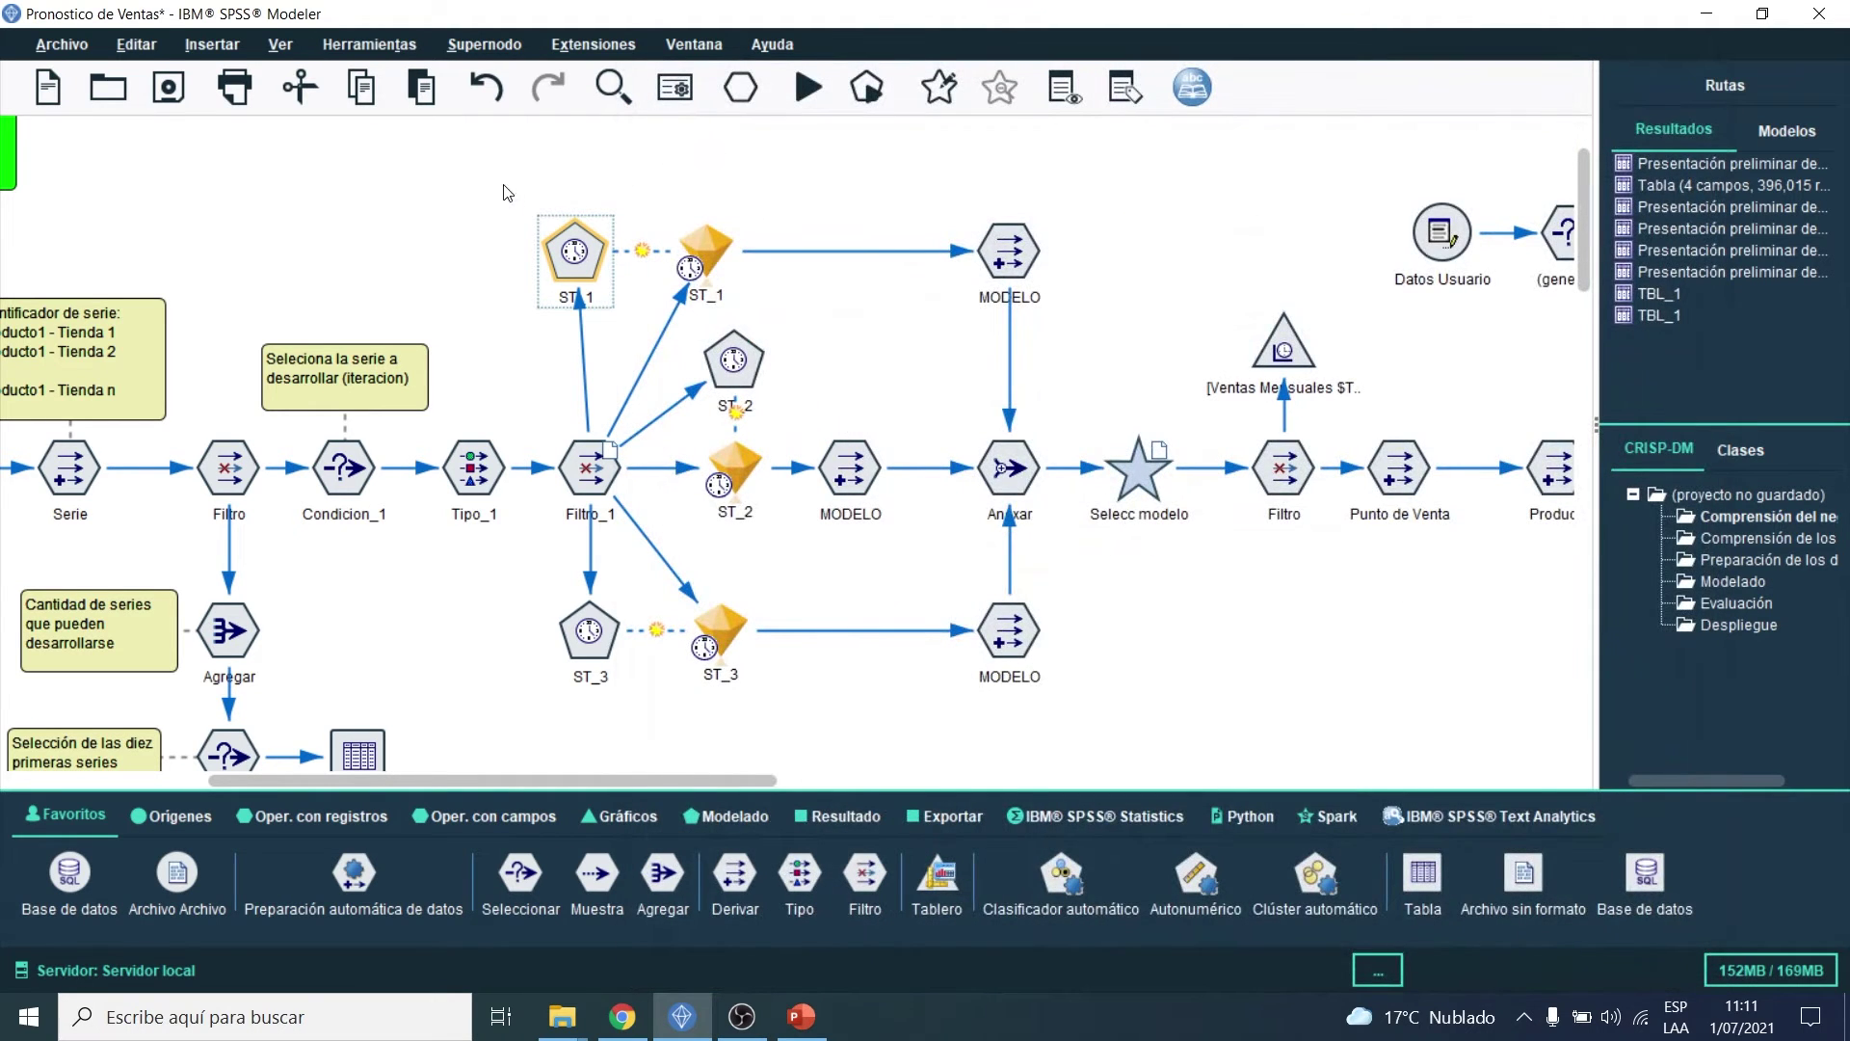
{"action": "left_click_drag", "start_coordinate": [503, 192], "coordinate": [812, 322]}
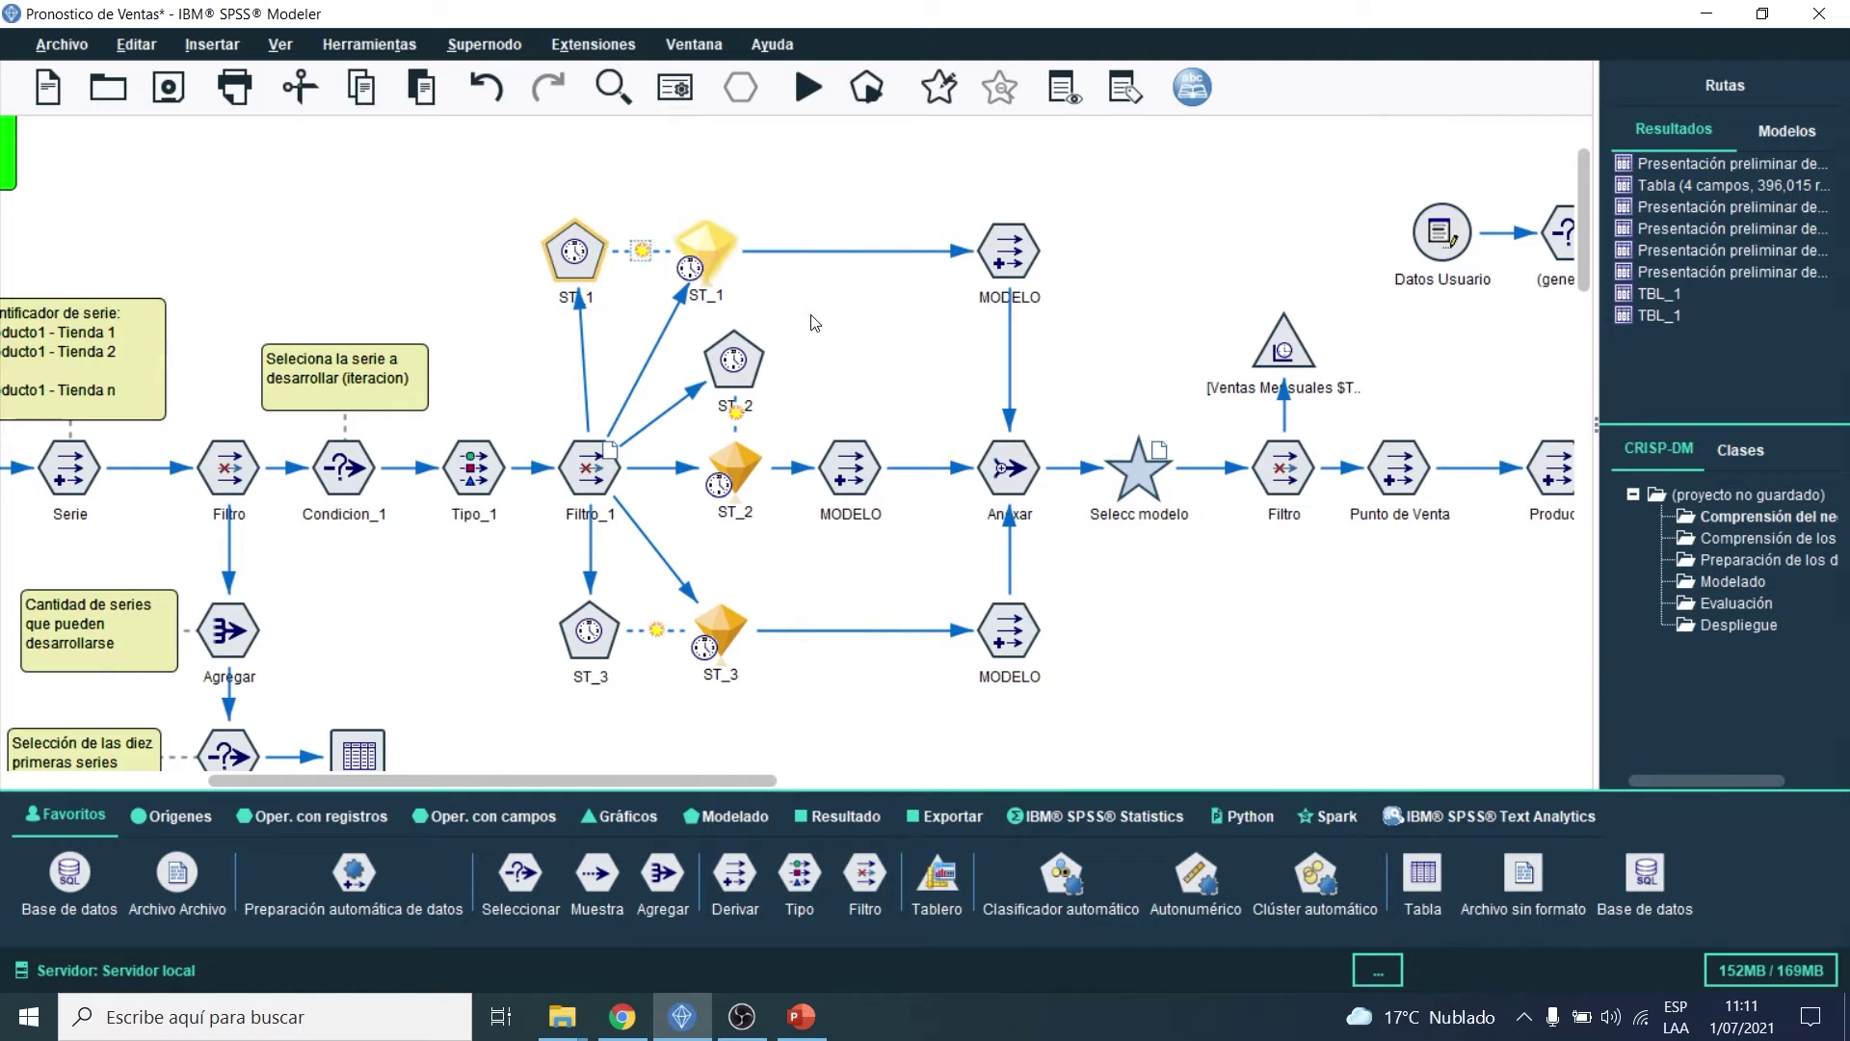
Step: Open the ST_2 time series node and review the exponential smoothing model types in its build options, closing its settings
{"action": "double_click", "coordinate": [737, 358]}
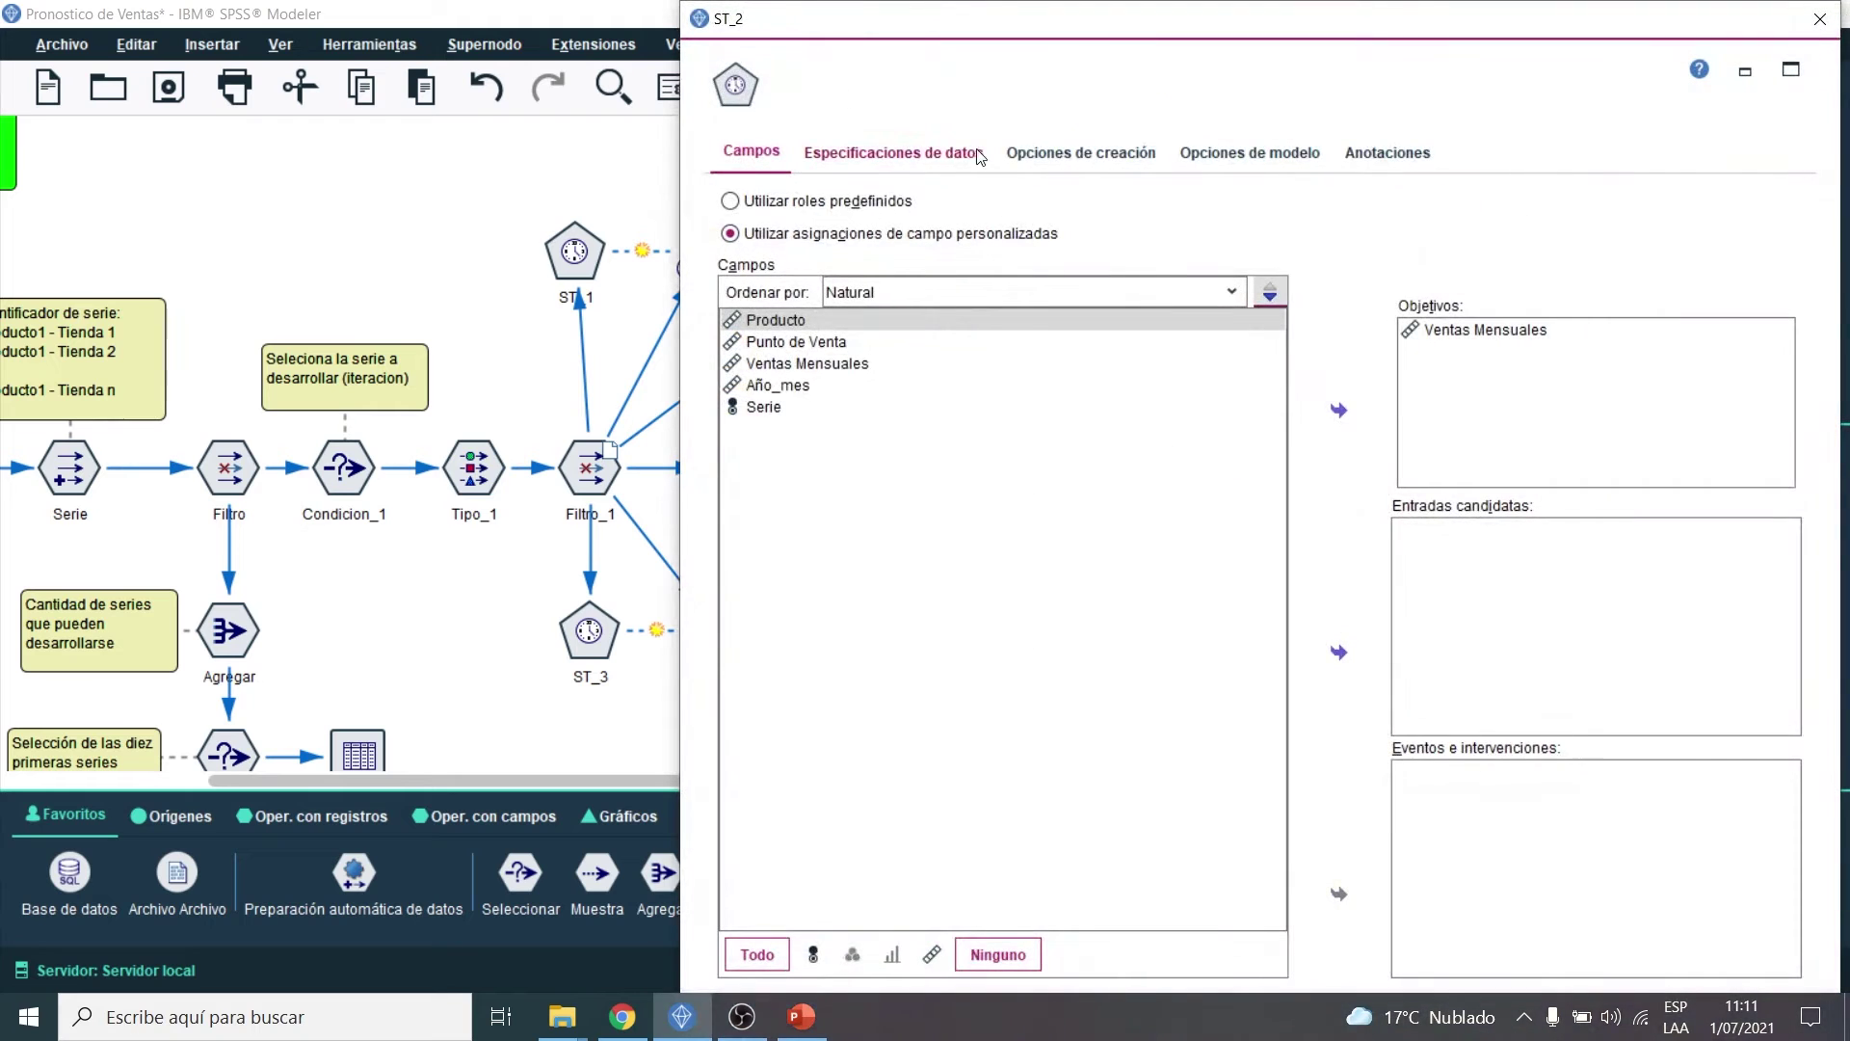
{"action": "left_click", "coordinate": [1082, 153]}
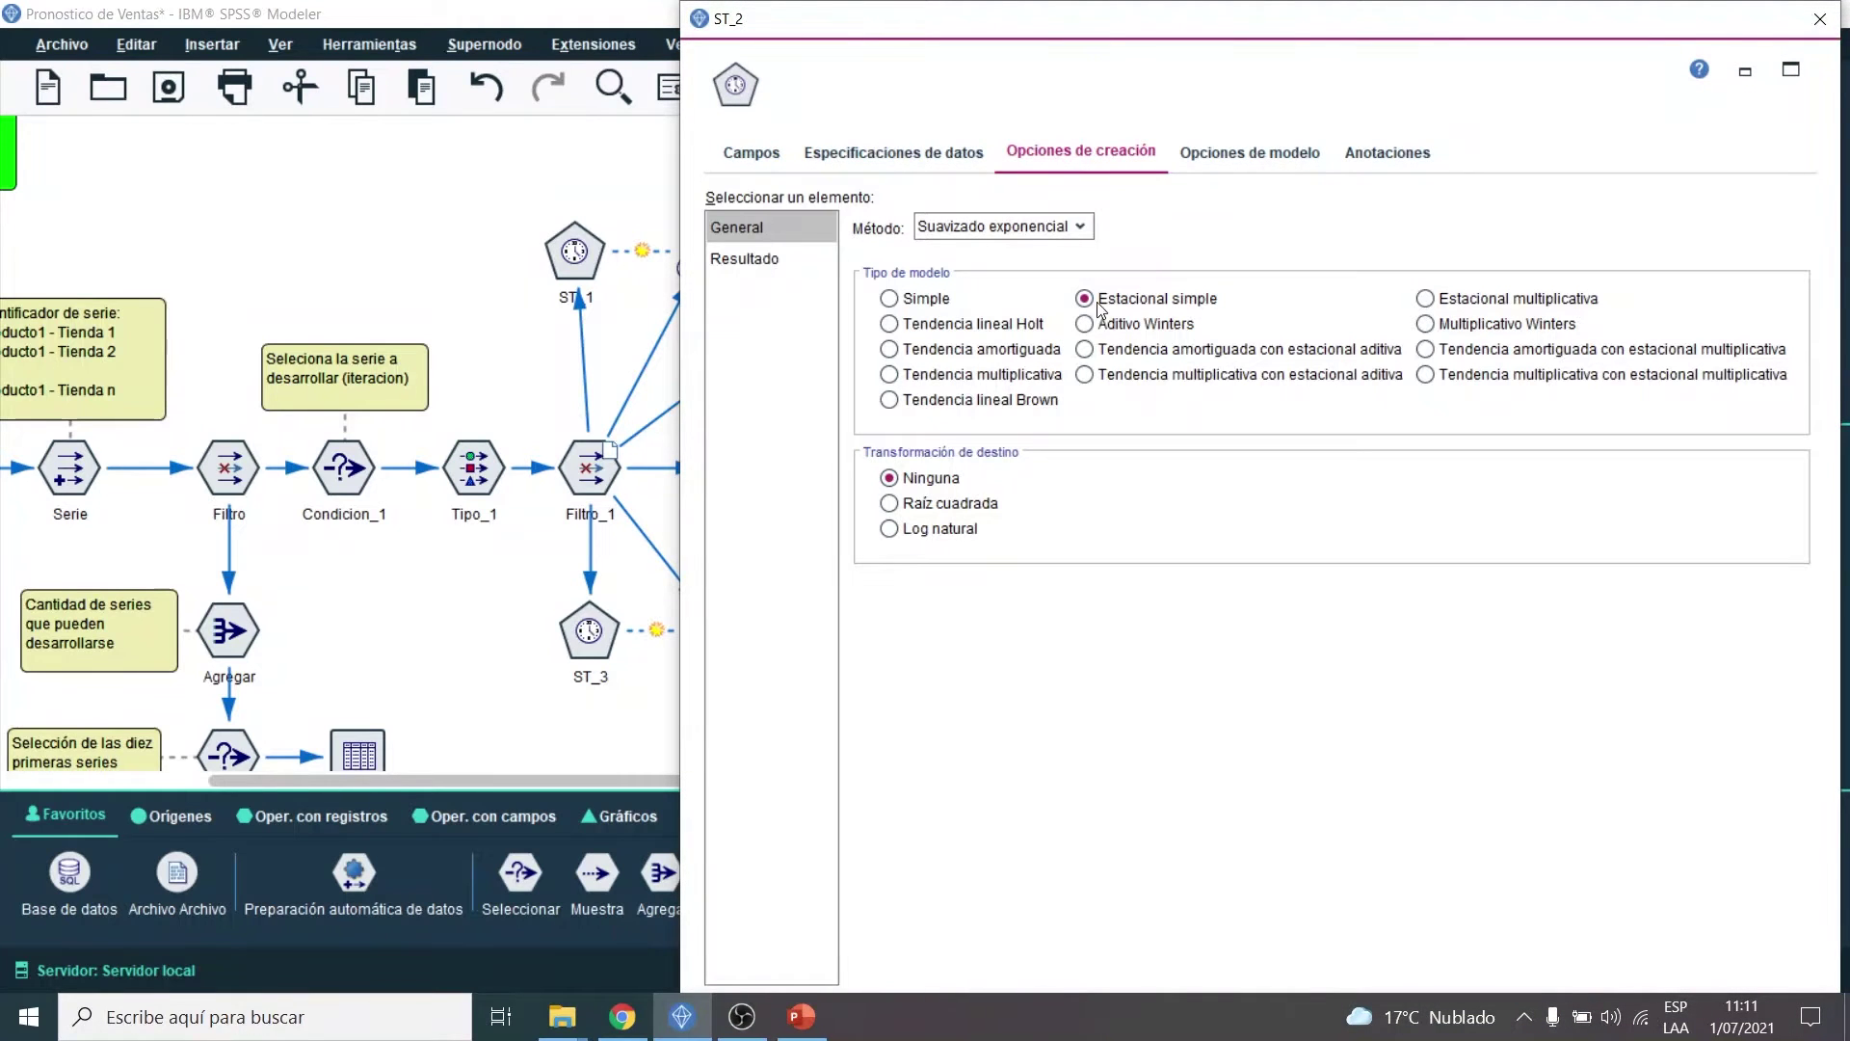
{"action": "left_click_drag", "start_coordinate": [948, 37], "coordinate": [954, 117]}
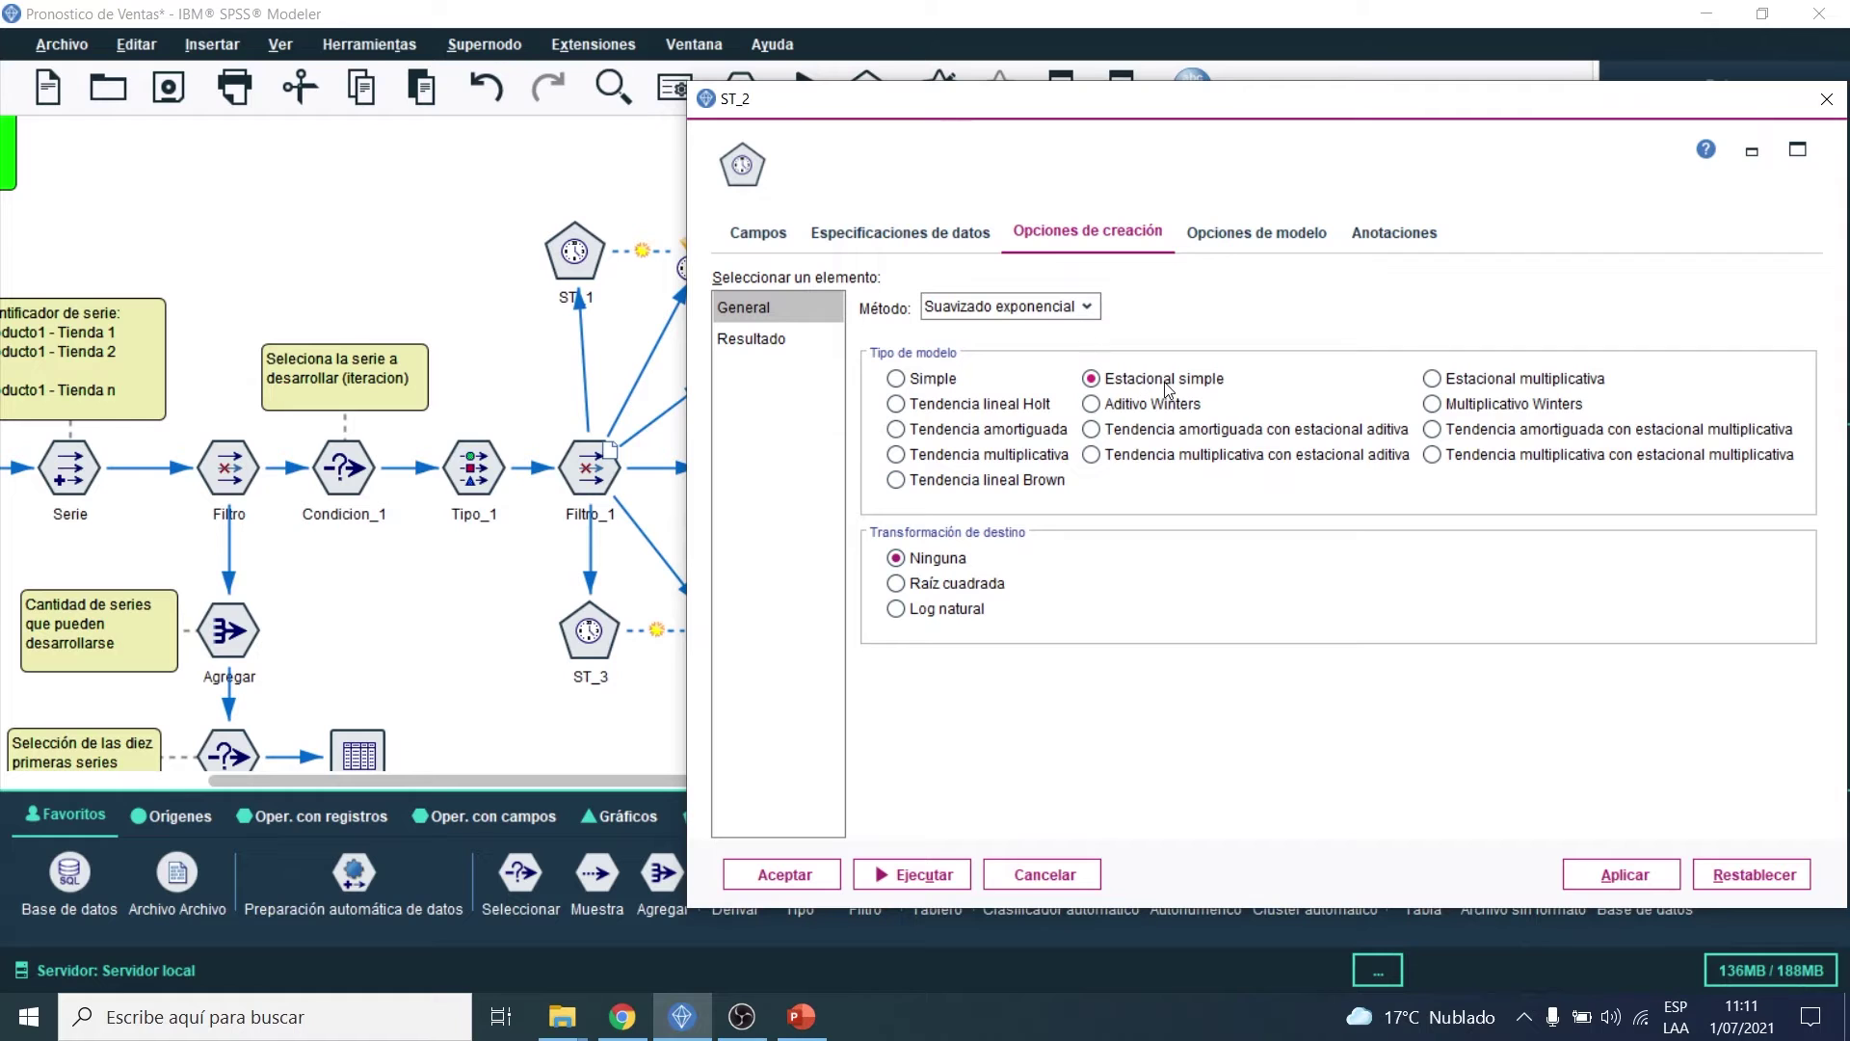
{"action": "left_click", "coordinate": [1134, 399]}
{"action": "left_click", "coordinate": [785, 874]}
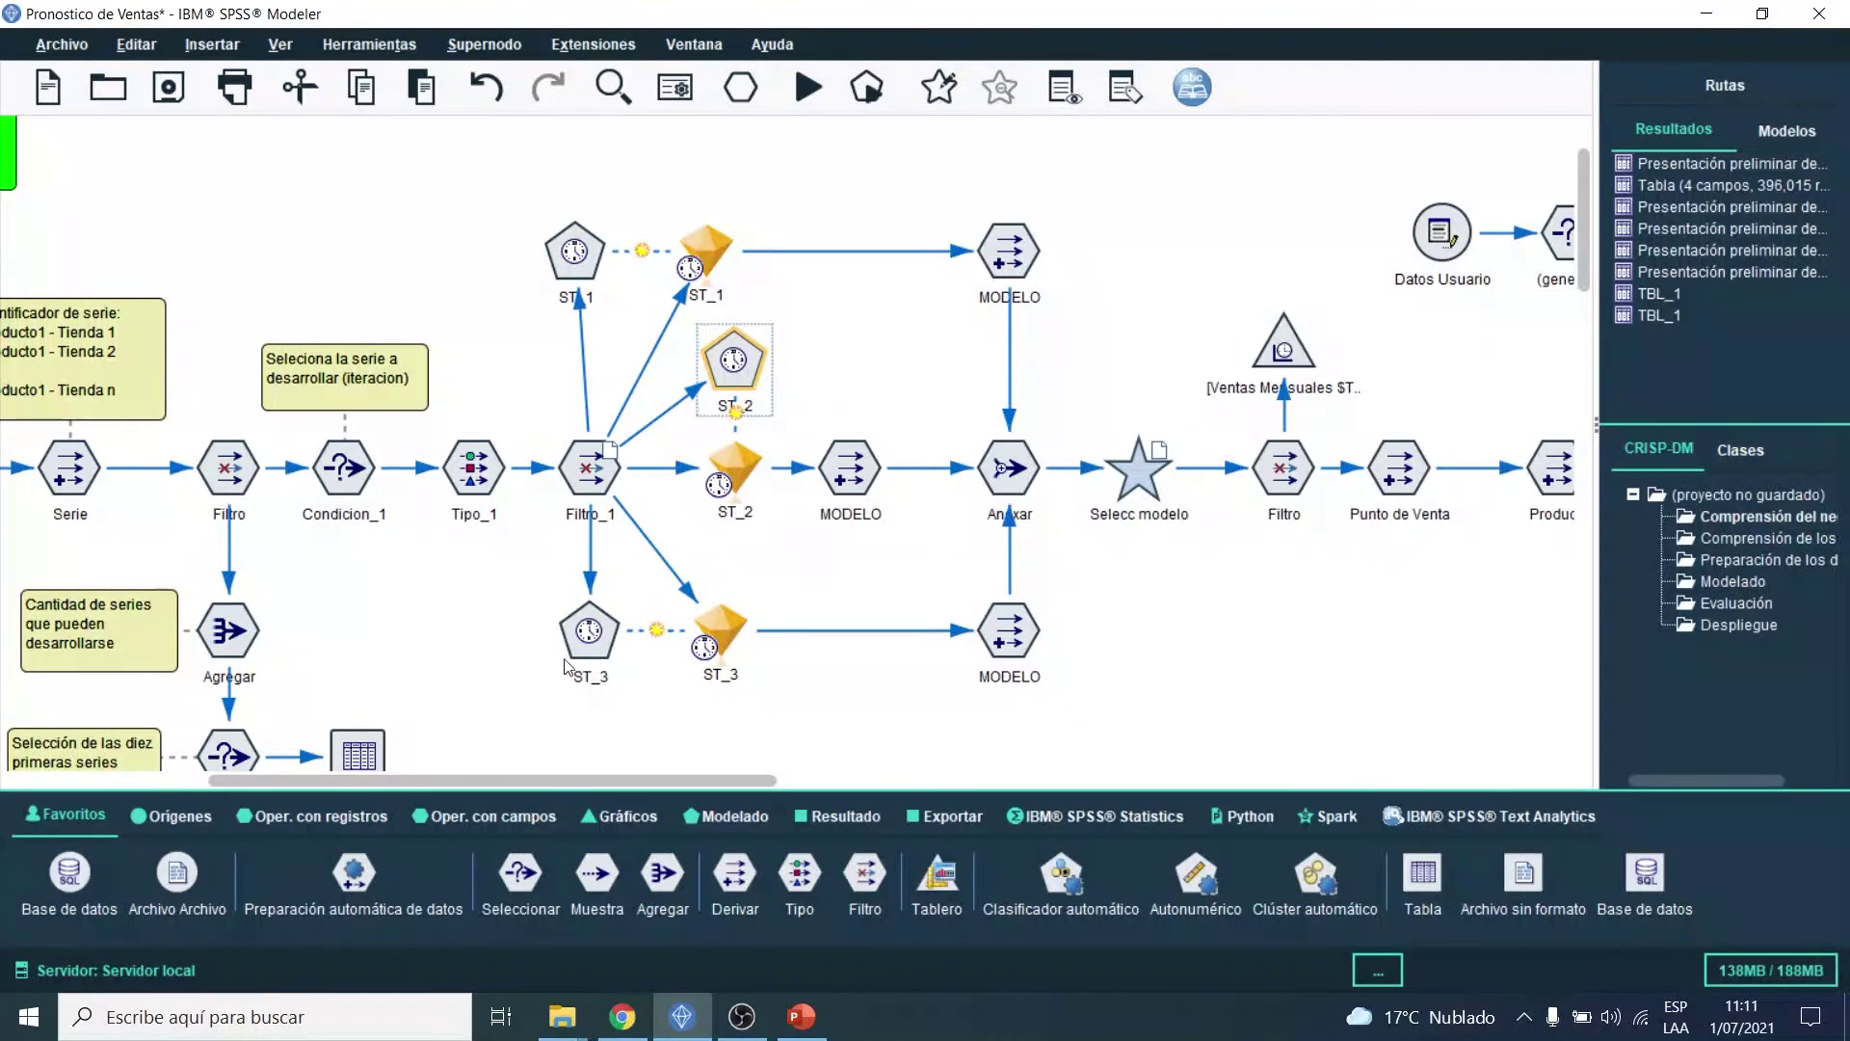
Step: Open the ST_3 time series node and examine the exponential smoothing model type in its build options against the other branches
{"action": "scroll", "coordinate": [600, 638], "scroll_direction": "down", "scroll_amount": 1}
{"action": "left_click", "coordinate": [591, 582]}
{"action": "double_click", "coordinate": [592, 582]}
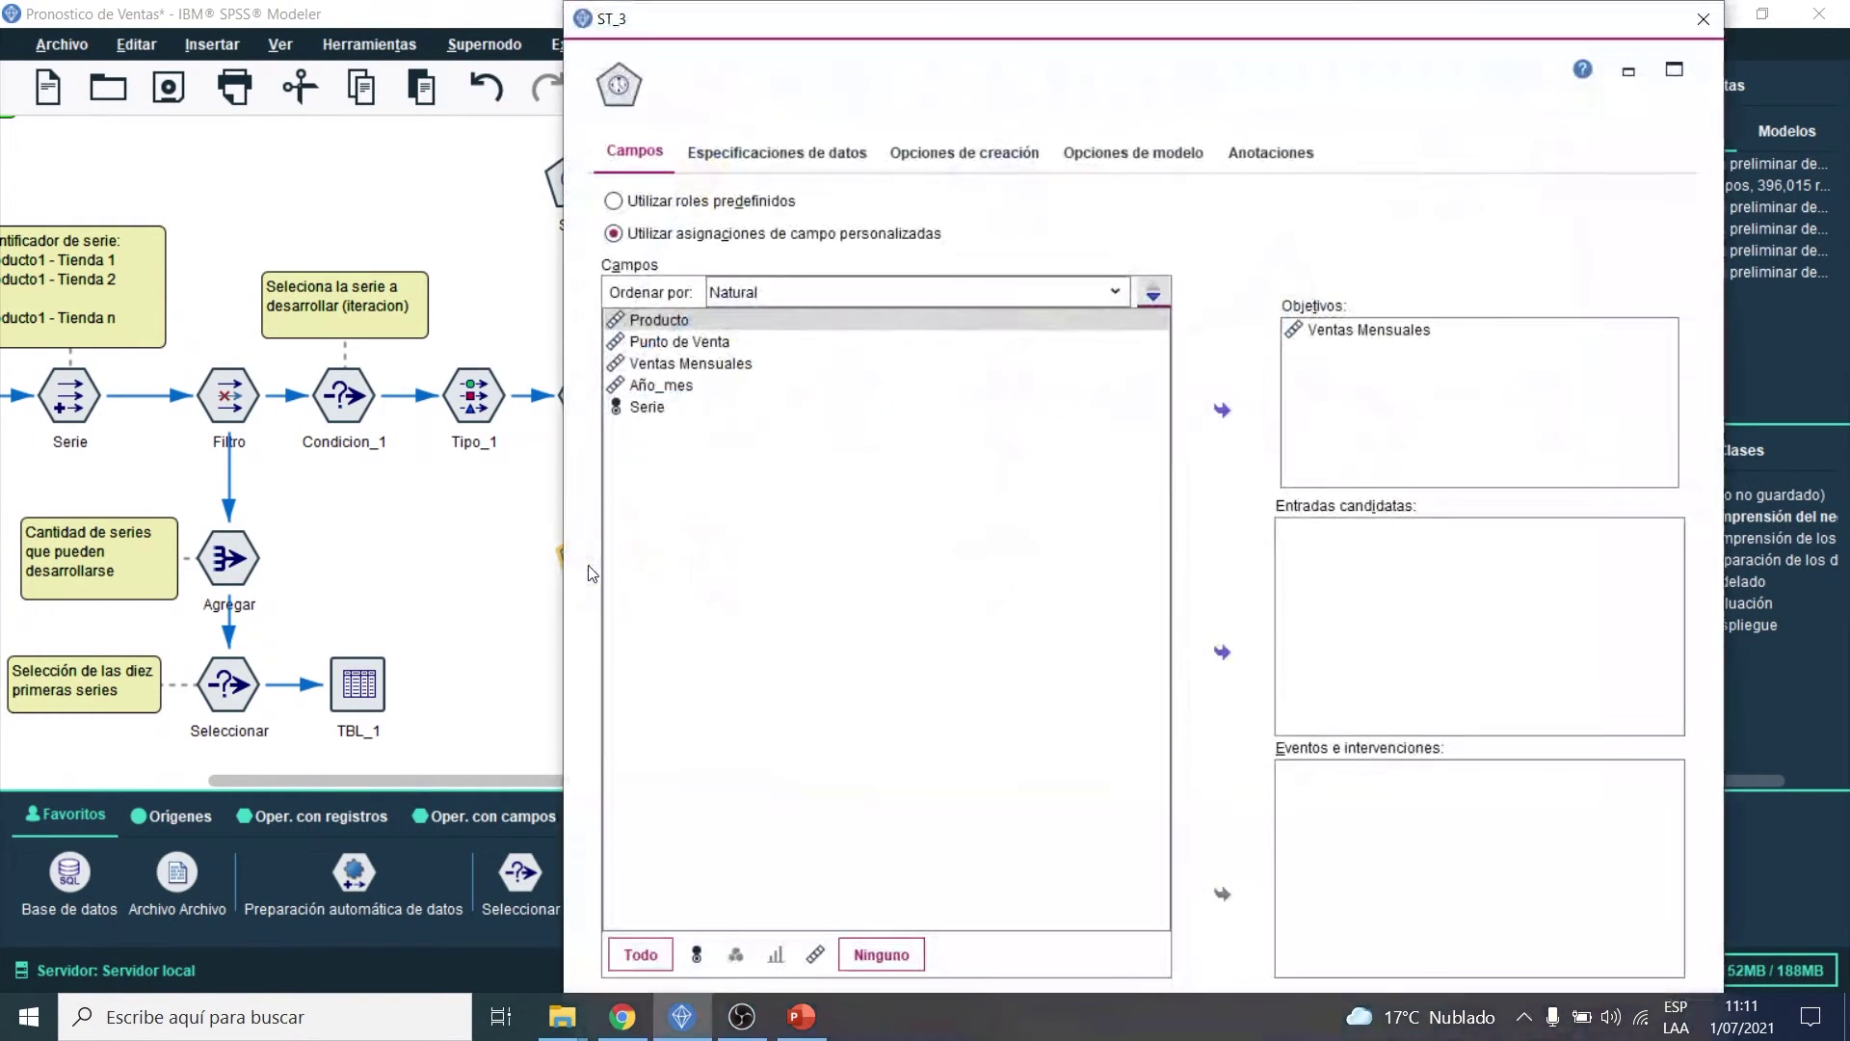
{"action": "left_click", "coordinate": [964, 151]}
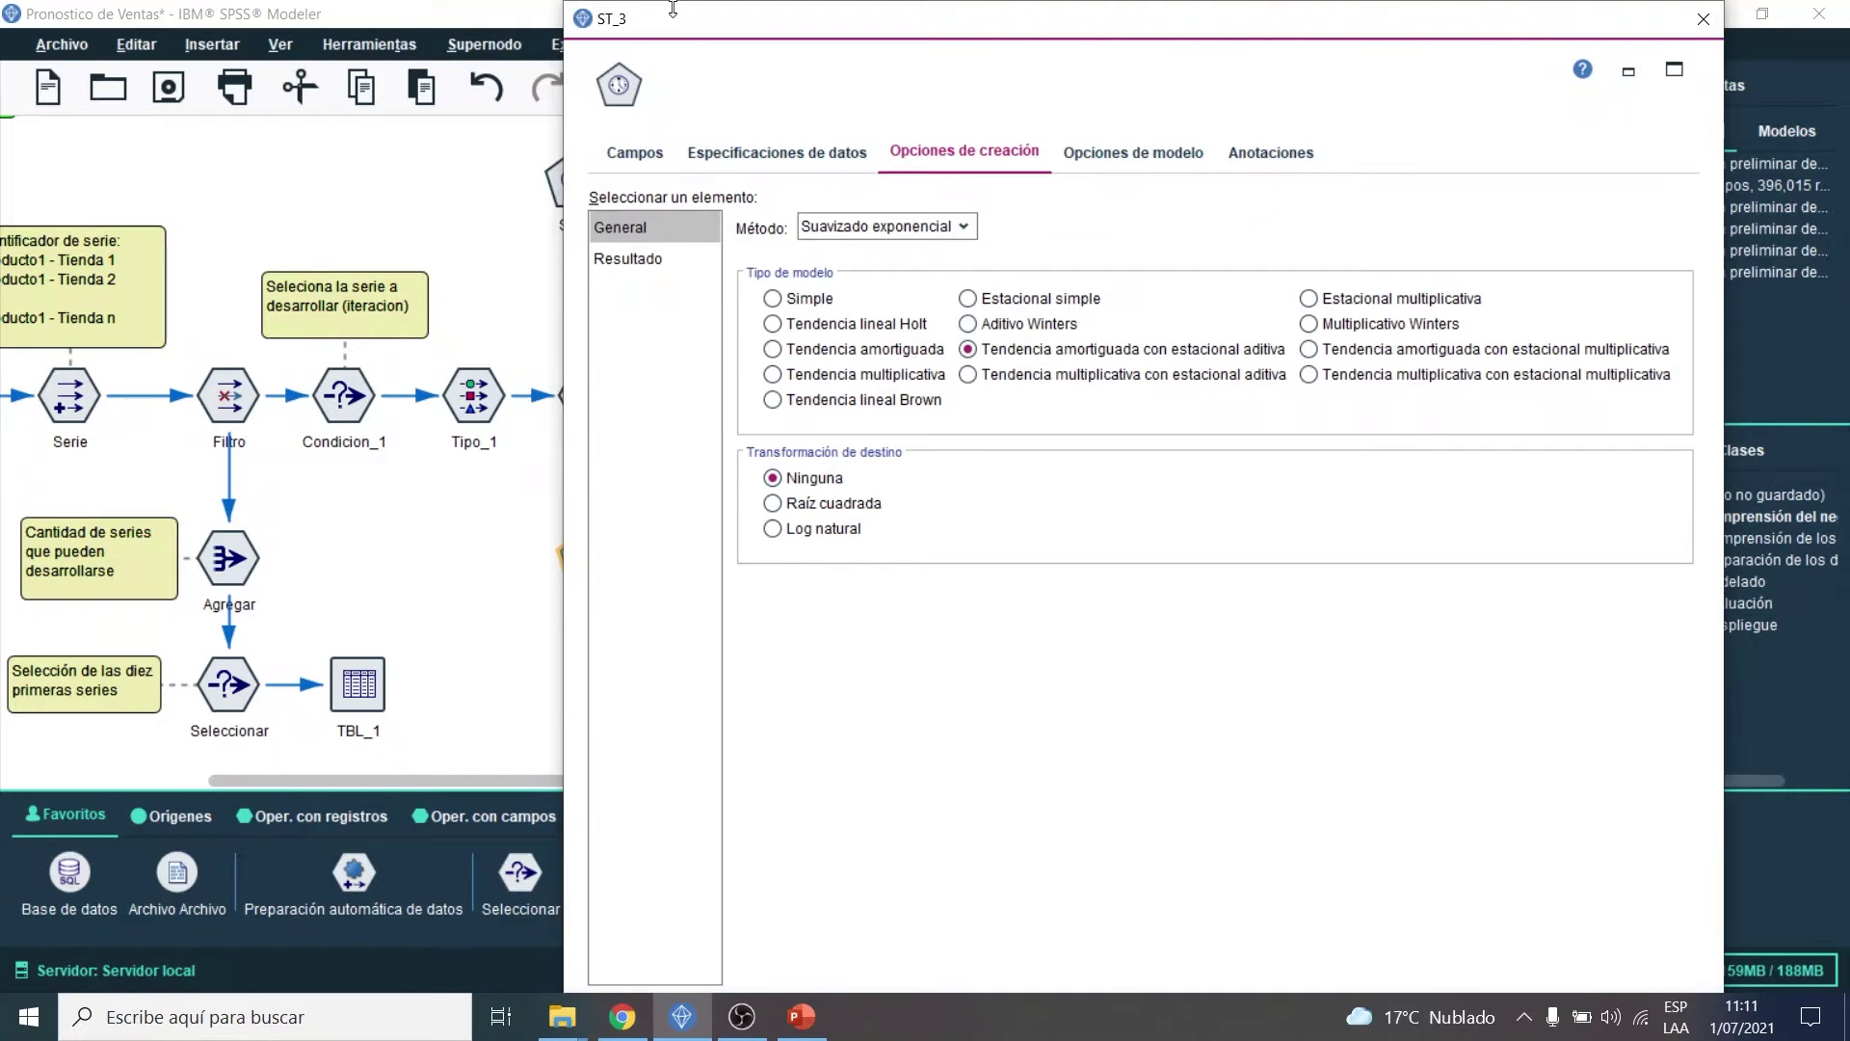
{"action": "left_click_drag", "start_coordinate": [673, 9], "coordinate": [732, 100]}
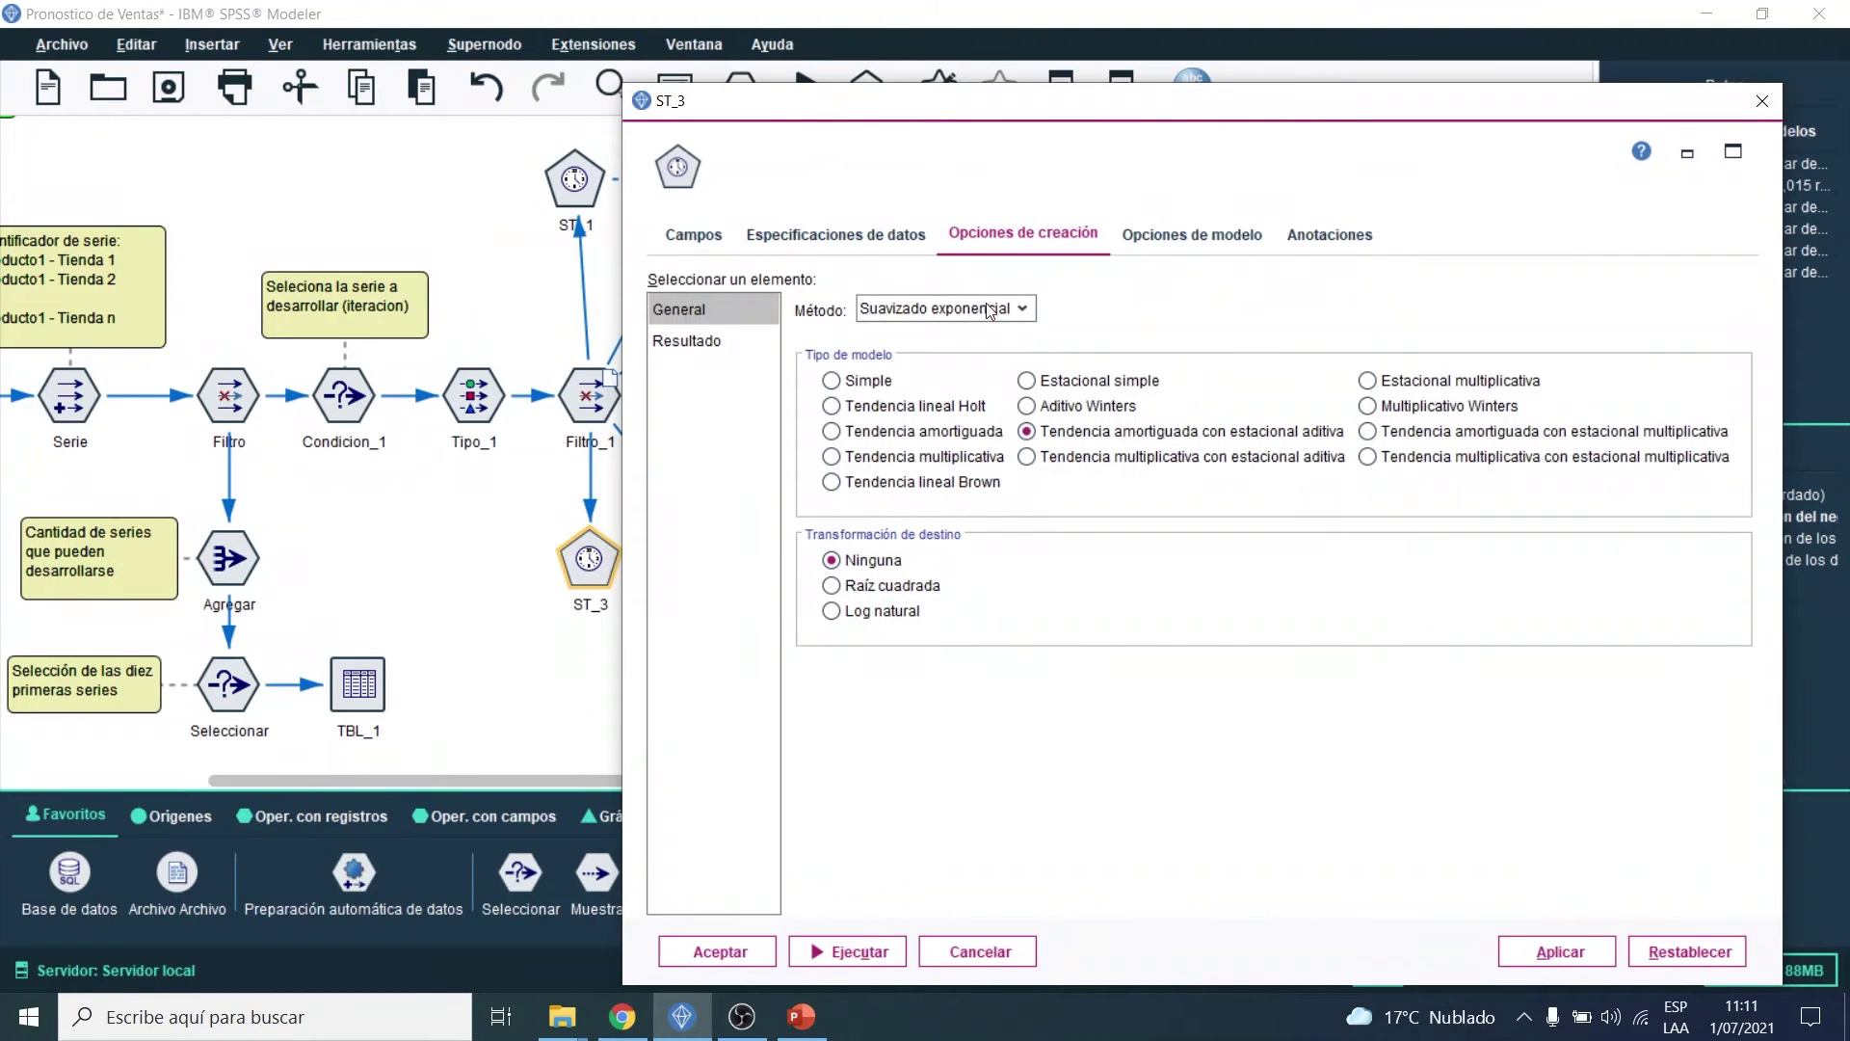
{"action": "left_click_drag", "start_coordinate": [1098, 452], "coordinate": [1282, 445]}
{"action": "left_click_drag", "start_coordinate": [715, 101], "coordinate": [965, 86]}
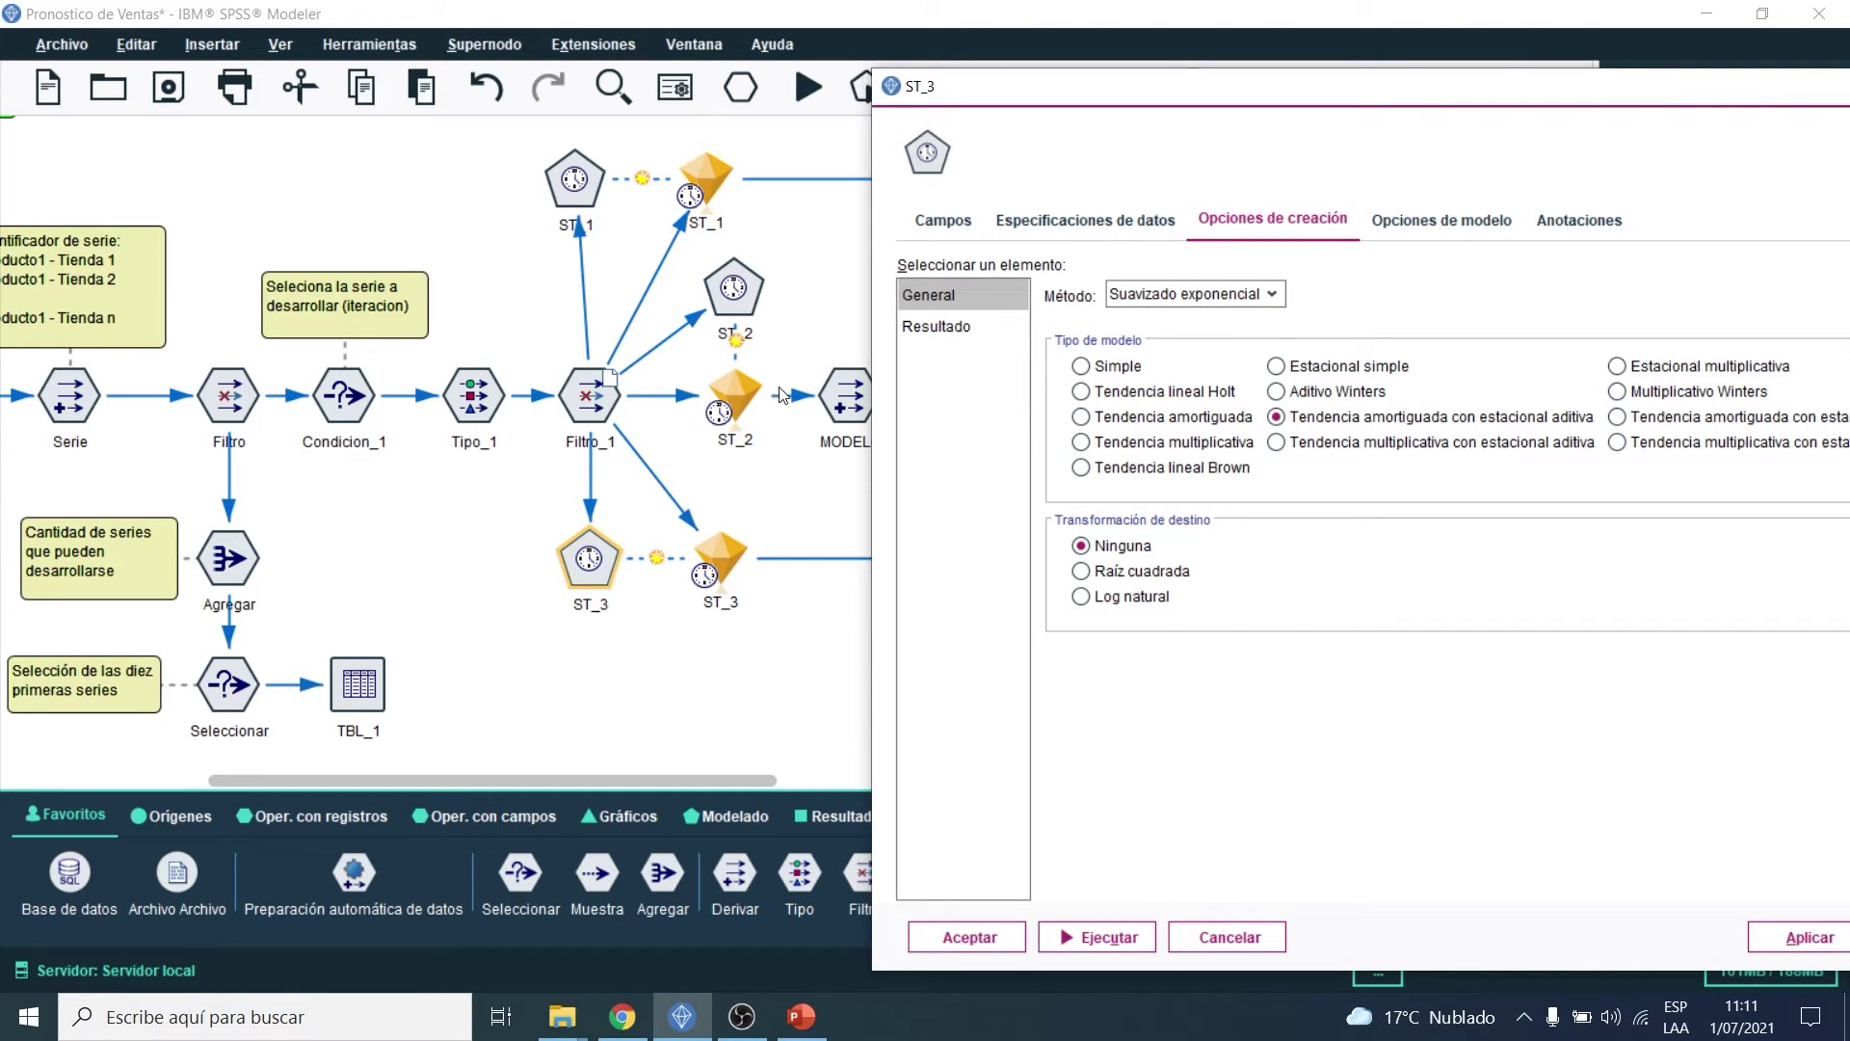
Step: Switch the ST_3 node's modelling method to ARIMA to show its order settings
{"action": "left_click", "coordinate": [1261, 299]}
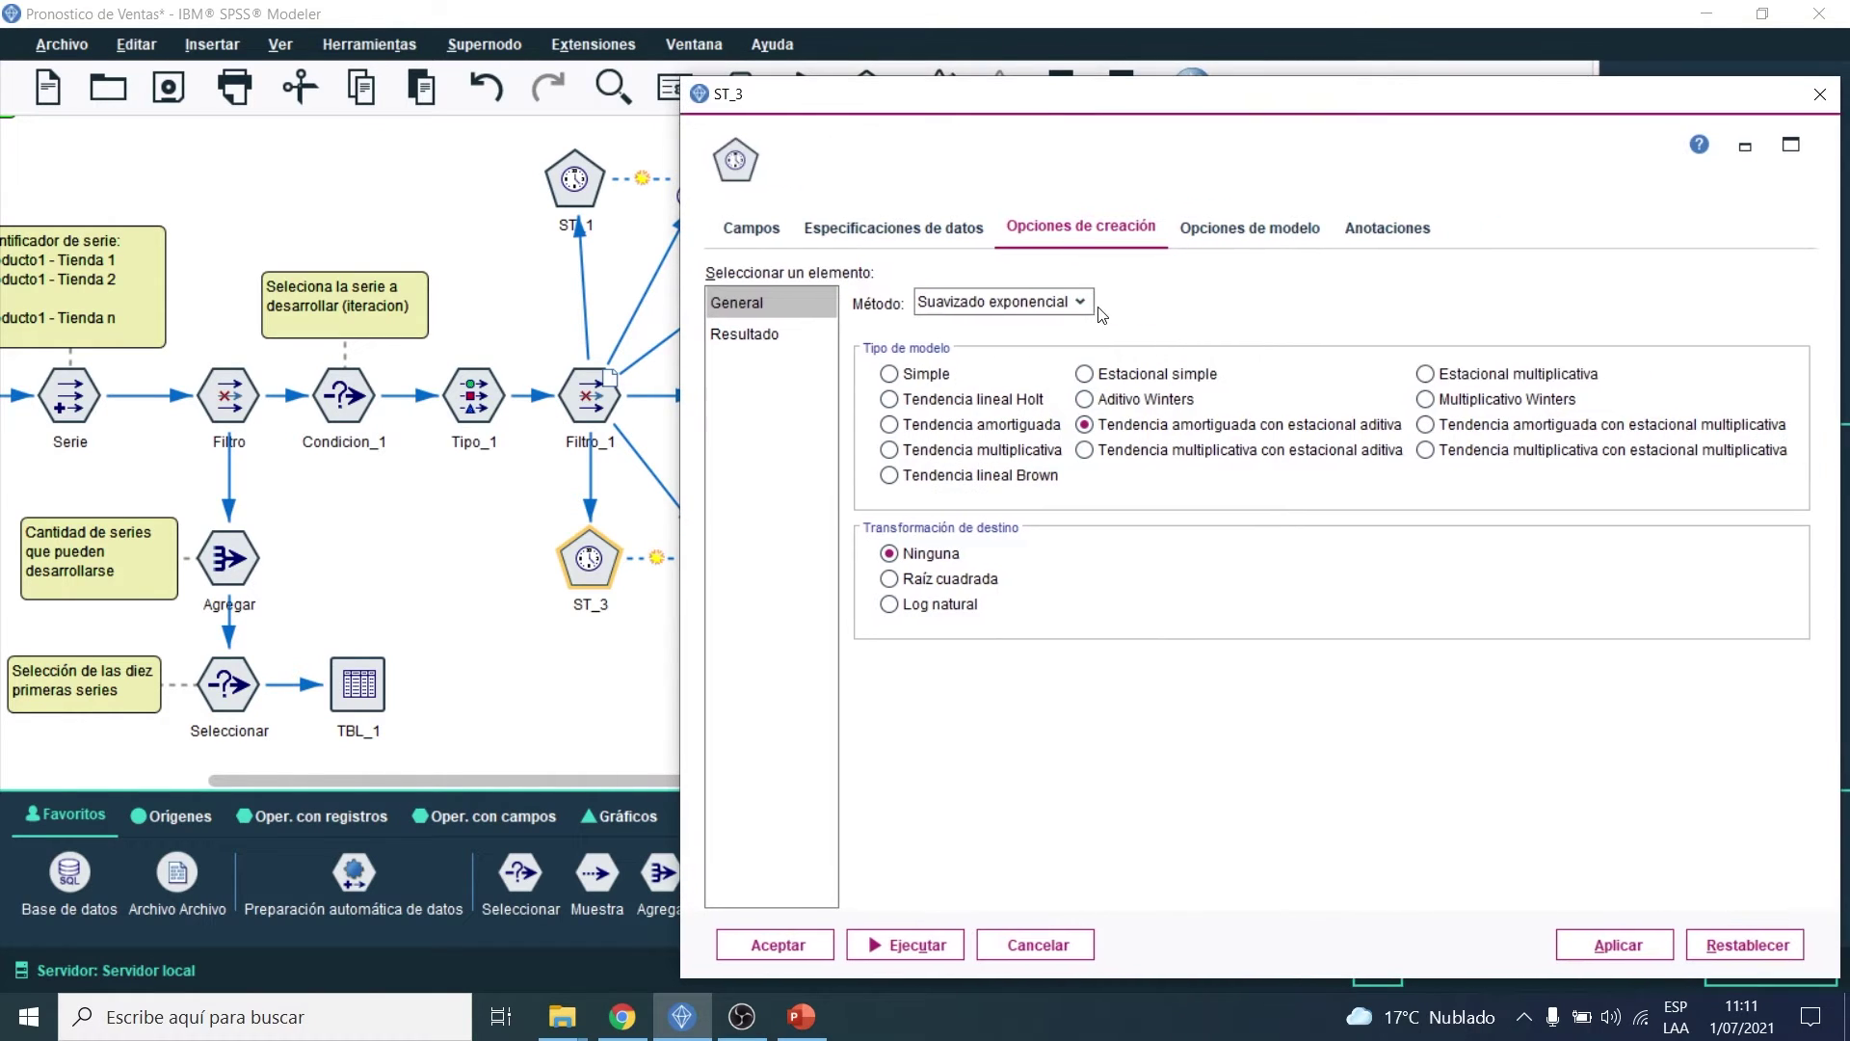
{"action": "left_click", "coordinate": [1081, 303]}
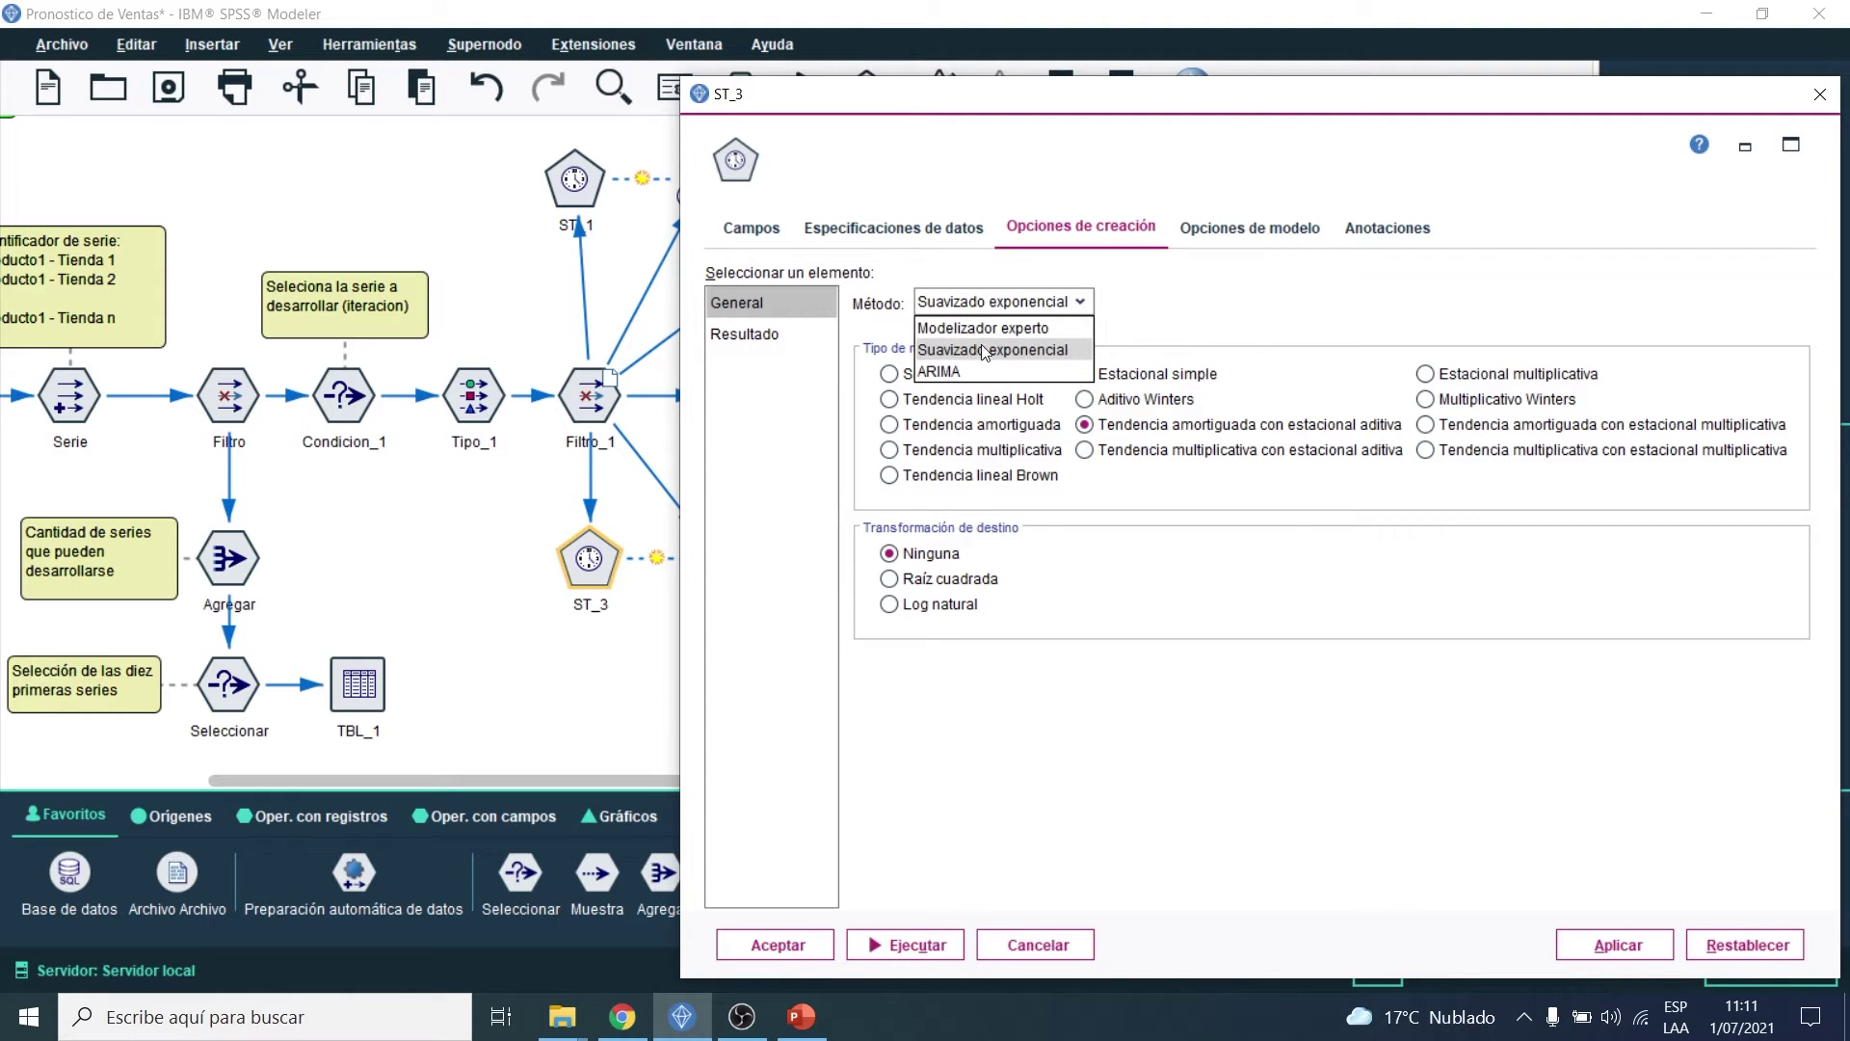
{"action": "left_click", "coordinate": [1007, 374]}
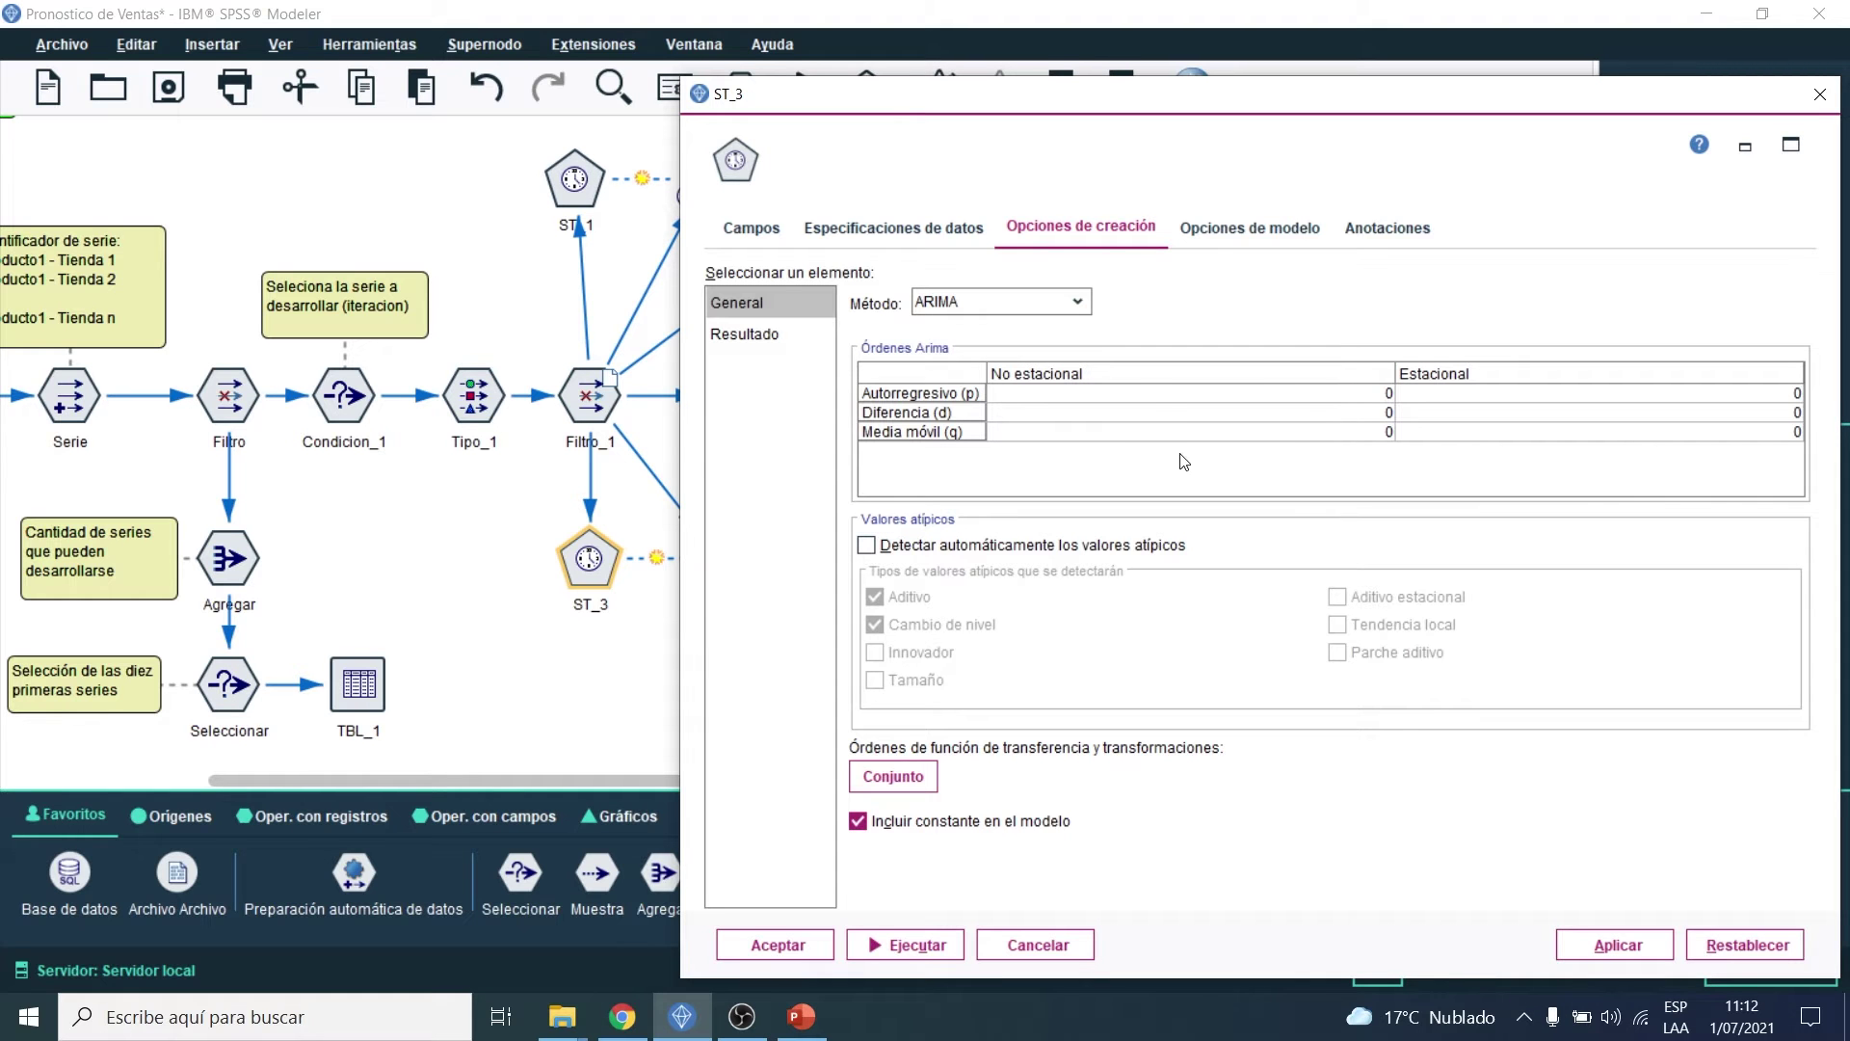
Step: Accept the ST_3 node's settings and examine the derived field and formula in the ST_1 branch's MODELO node, closing it unchanged
{"action": "left_click", "coordinate": [778, 944]}
{"action": "left_click_drag", "start_coordinate": [628, 780], "coordinate": [731, 783]}
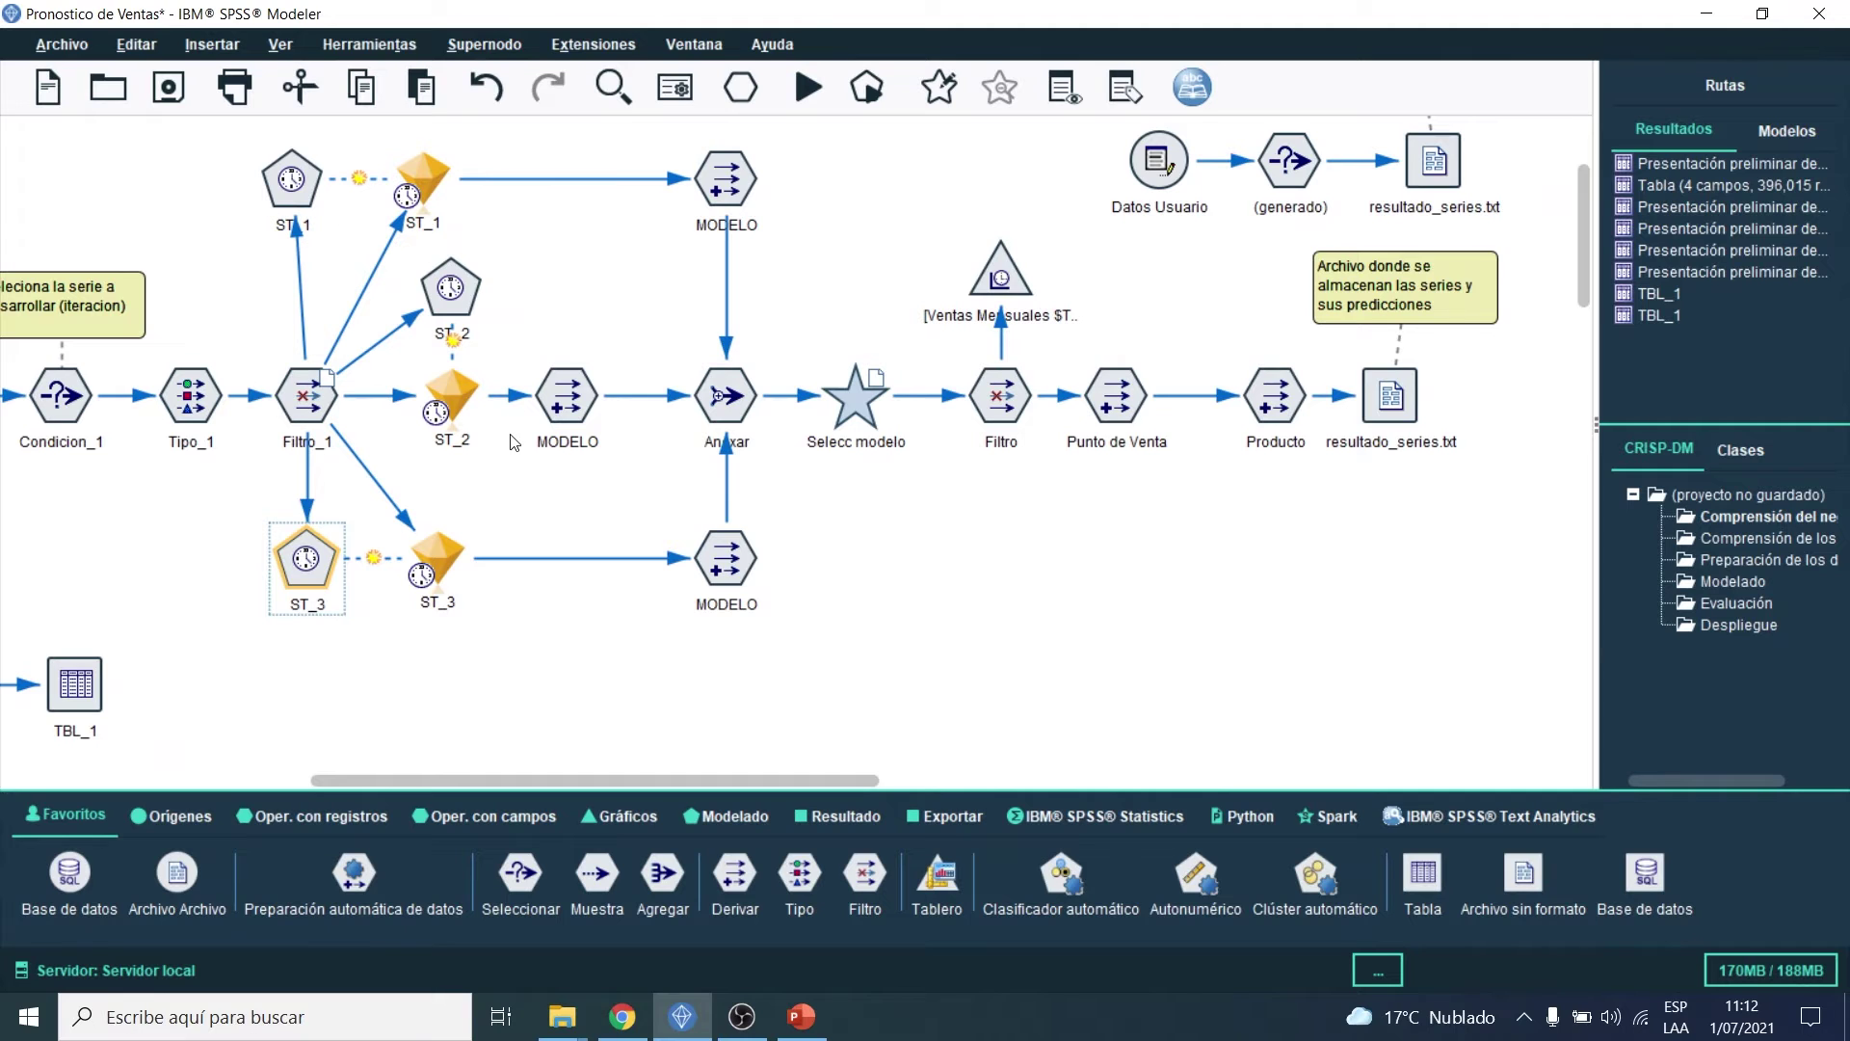
{"action": "double_click", "coordinate": [726, 178]}
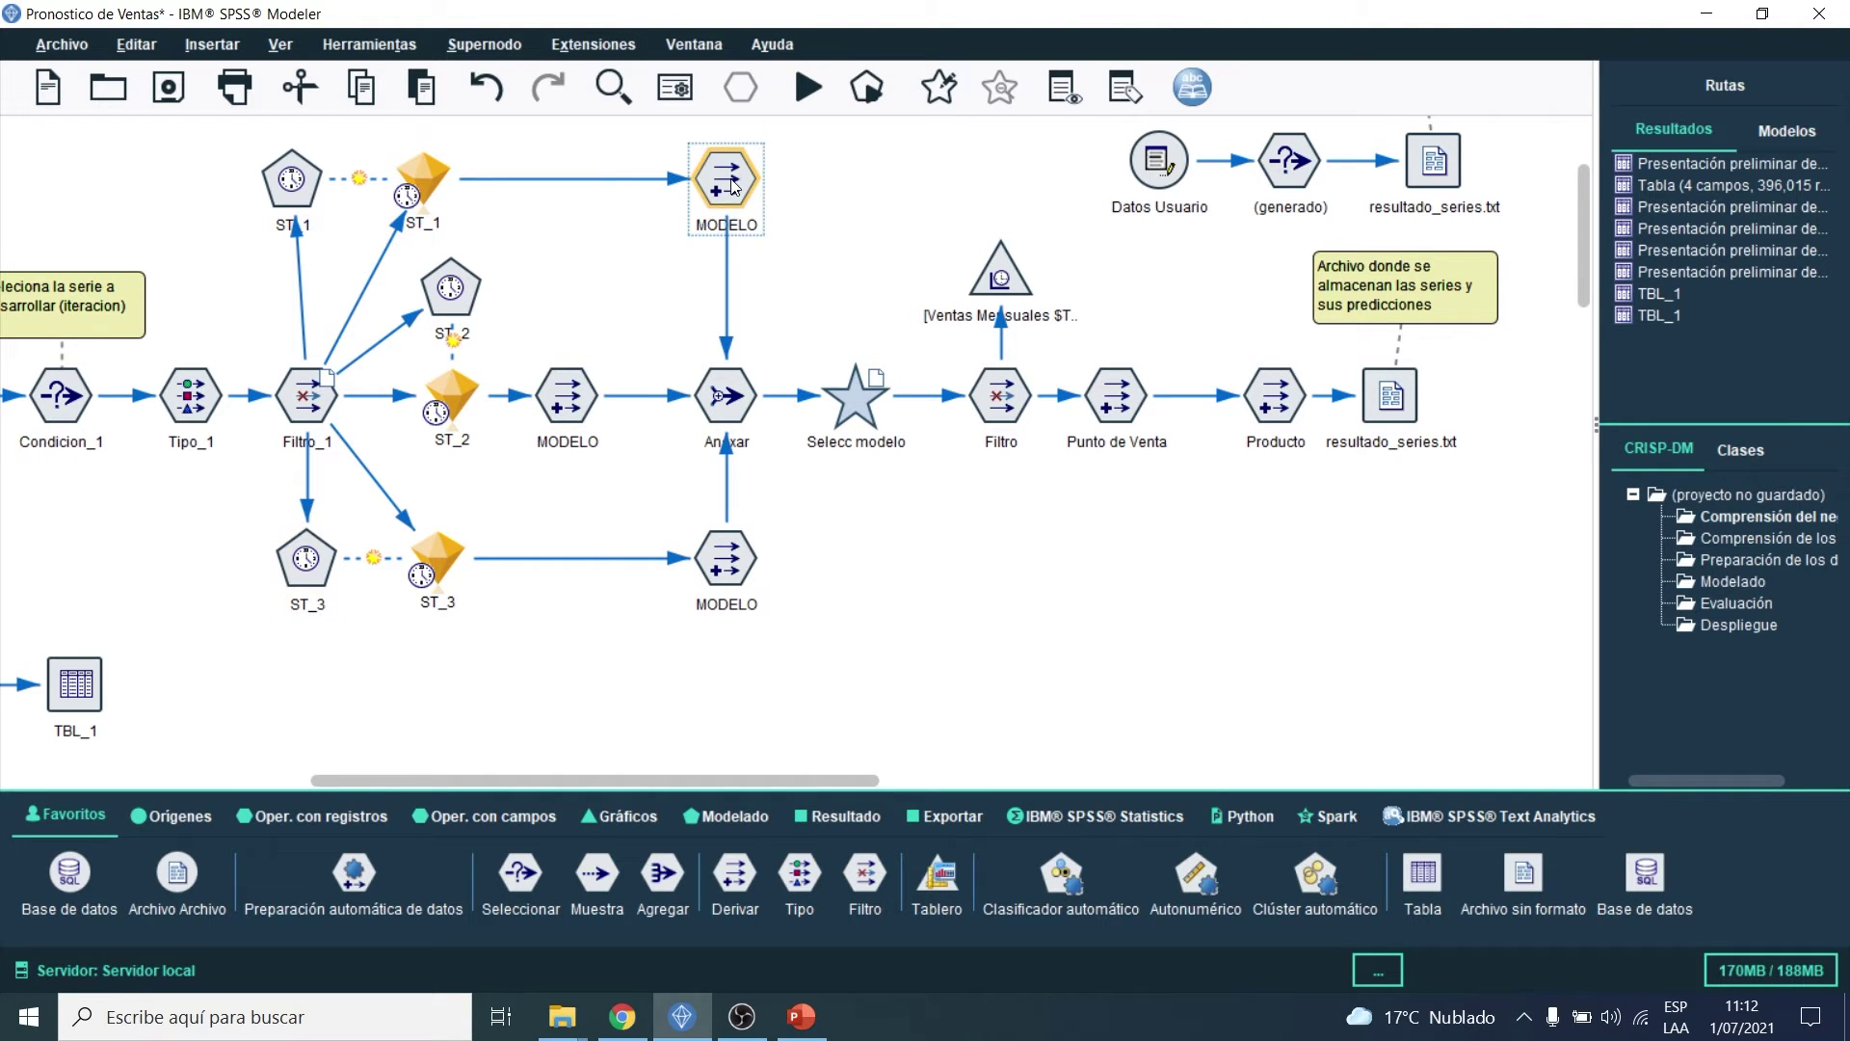
{"action": "left_click_drag", "start_coordinate": [866, 162], "coordinate": [1032, 160]}
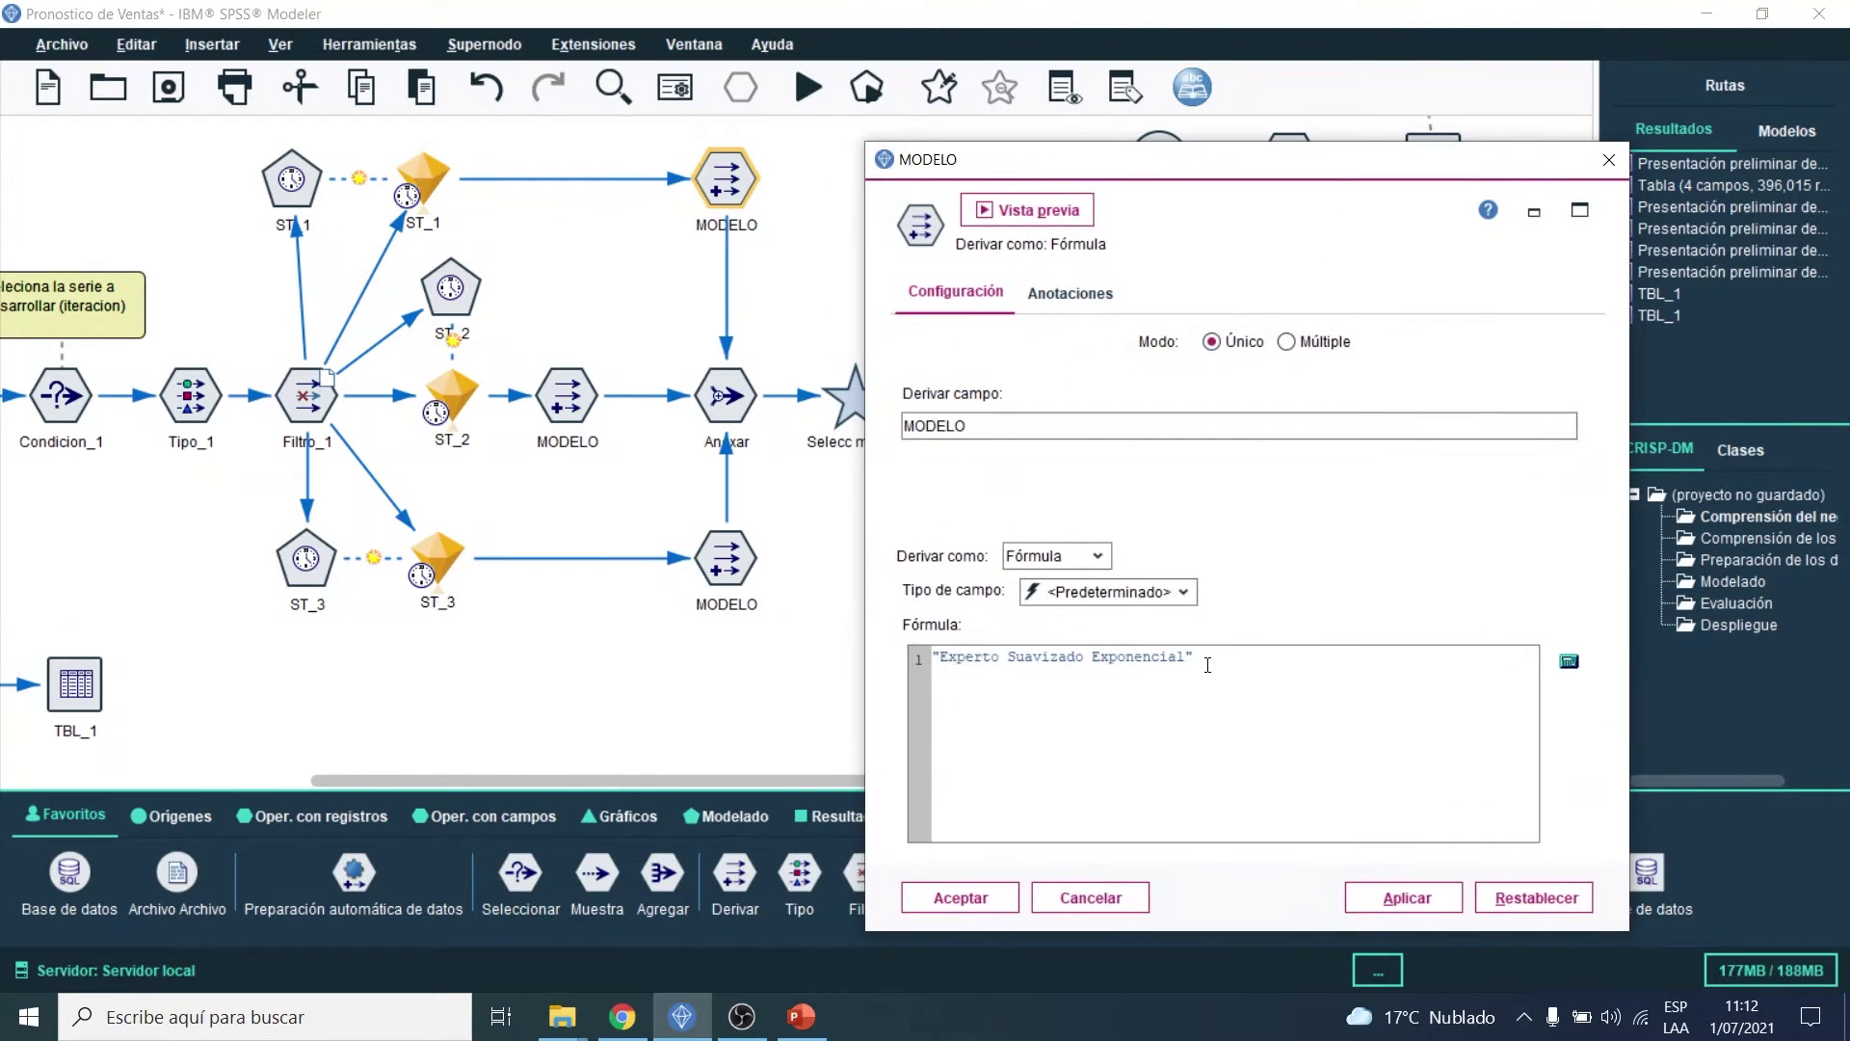
{"action": "double_click", "coordinate": [996, 426]}
{"action": "left_click_drag", "start_coordinate": [1197, 657], "coordinate": [937, 664]}
{"action": "left_click", "coordinate": [1027, 660]}
{"action": "left_click", "coordinate": [932, 660], "text": "shift"}
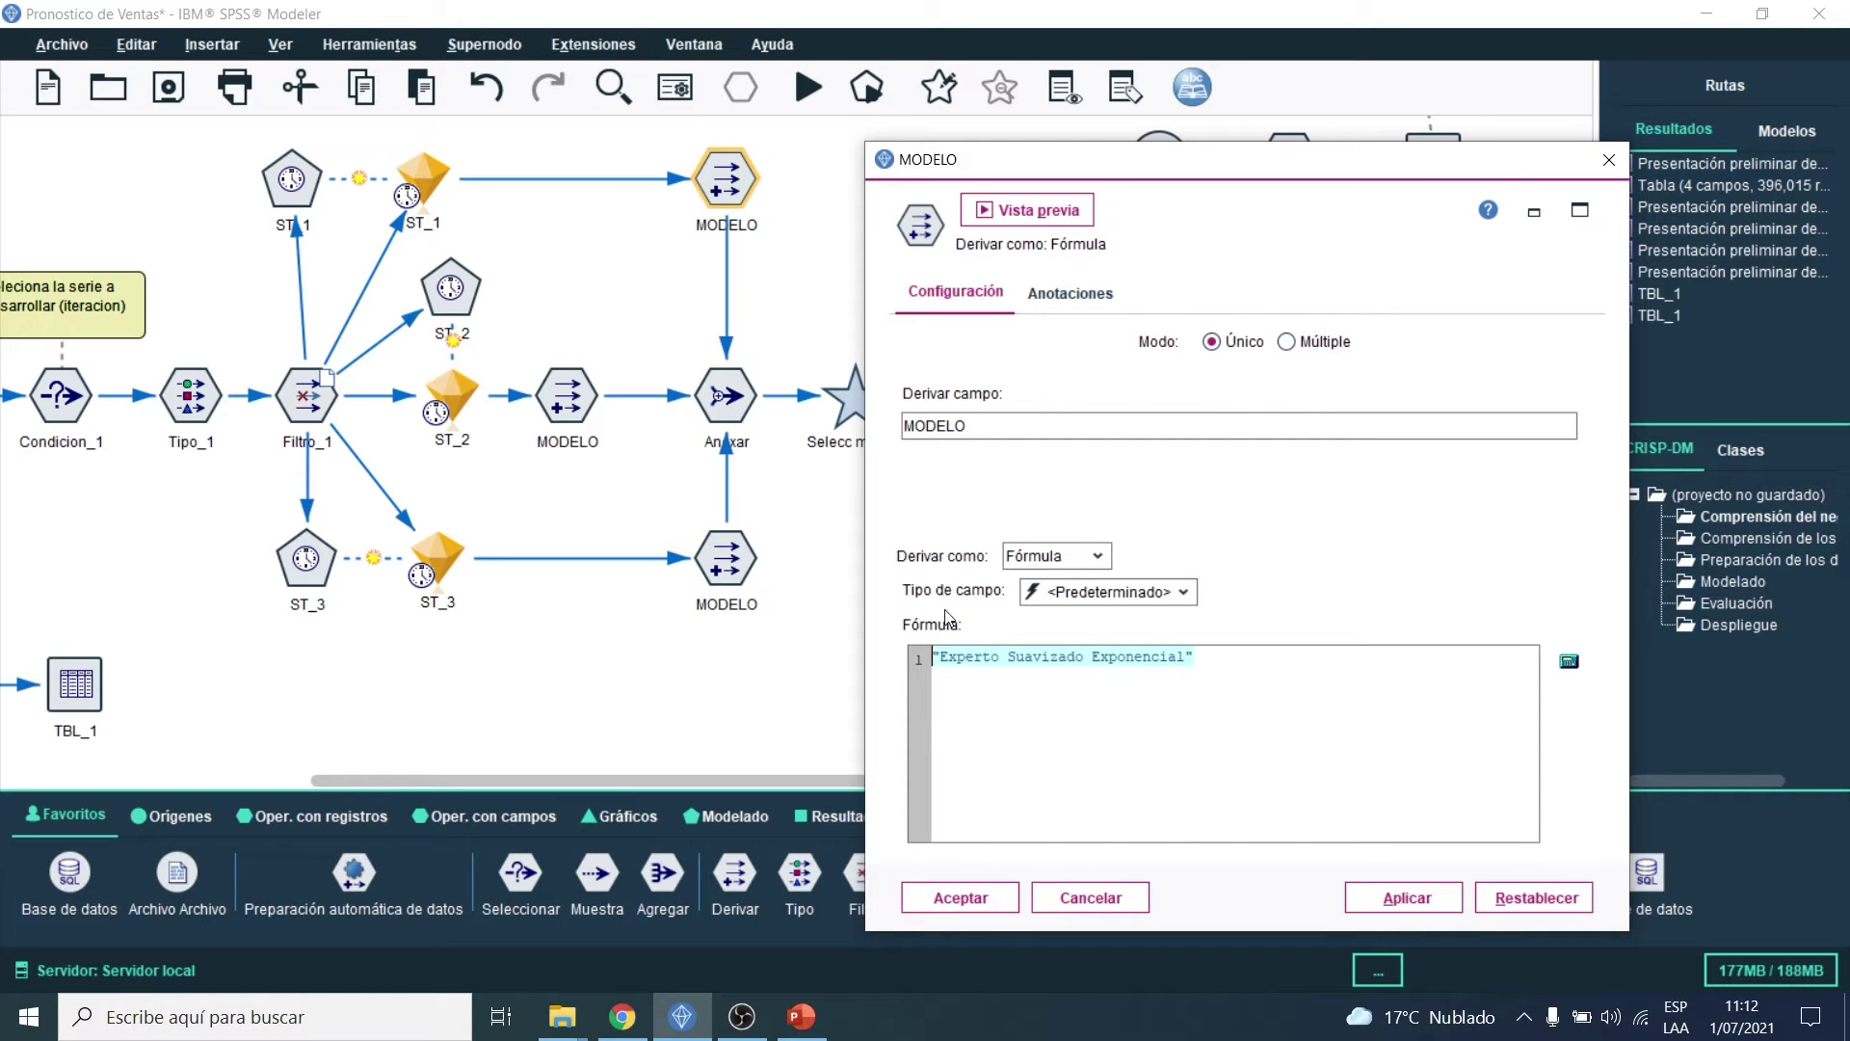
{"action": "left_click_drag", "start_coordinate": [253, 147], "coordinate": [548, 228]}
{"action": "left_click", "coordinate": [1054, 659]}
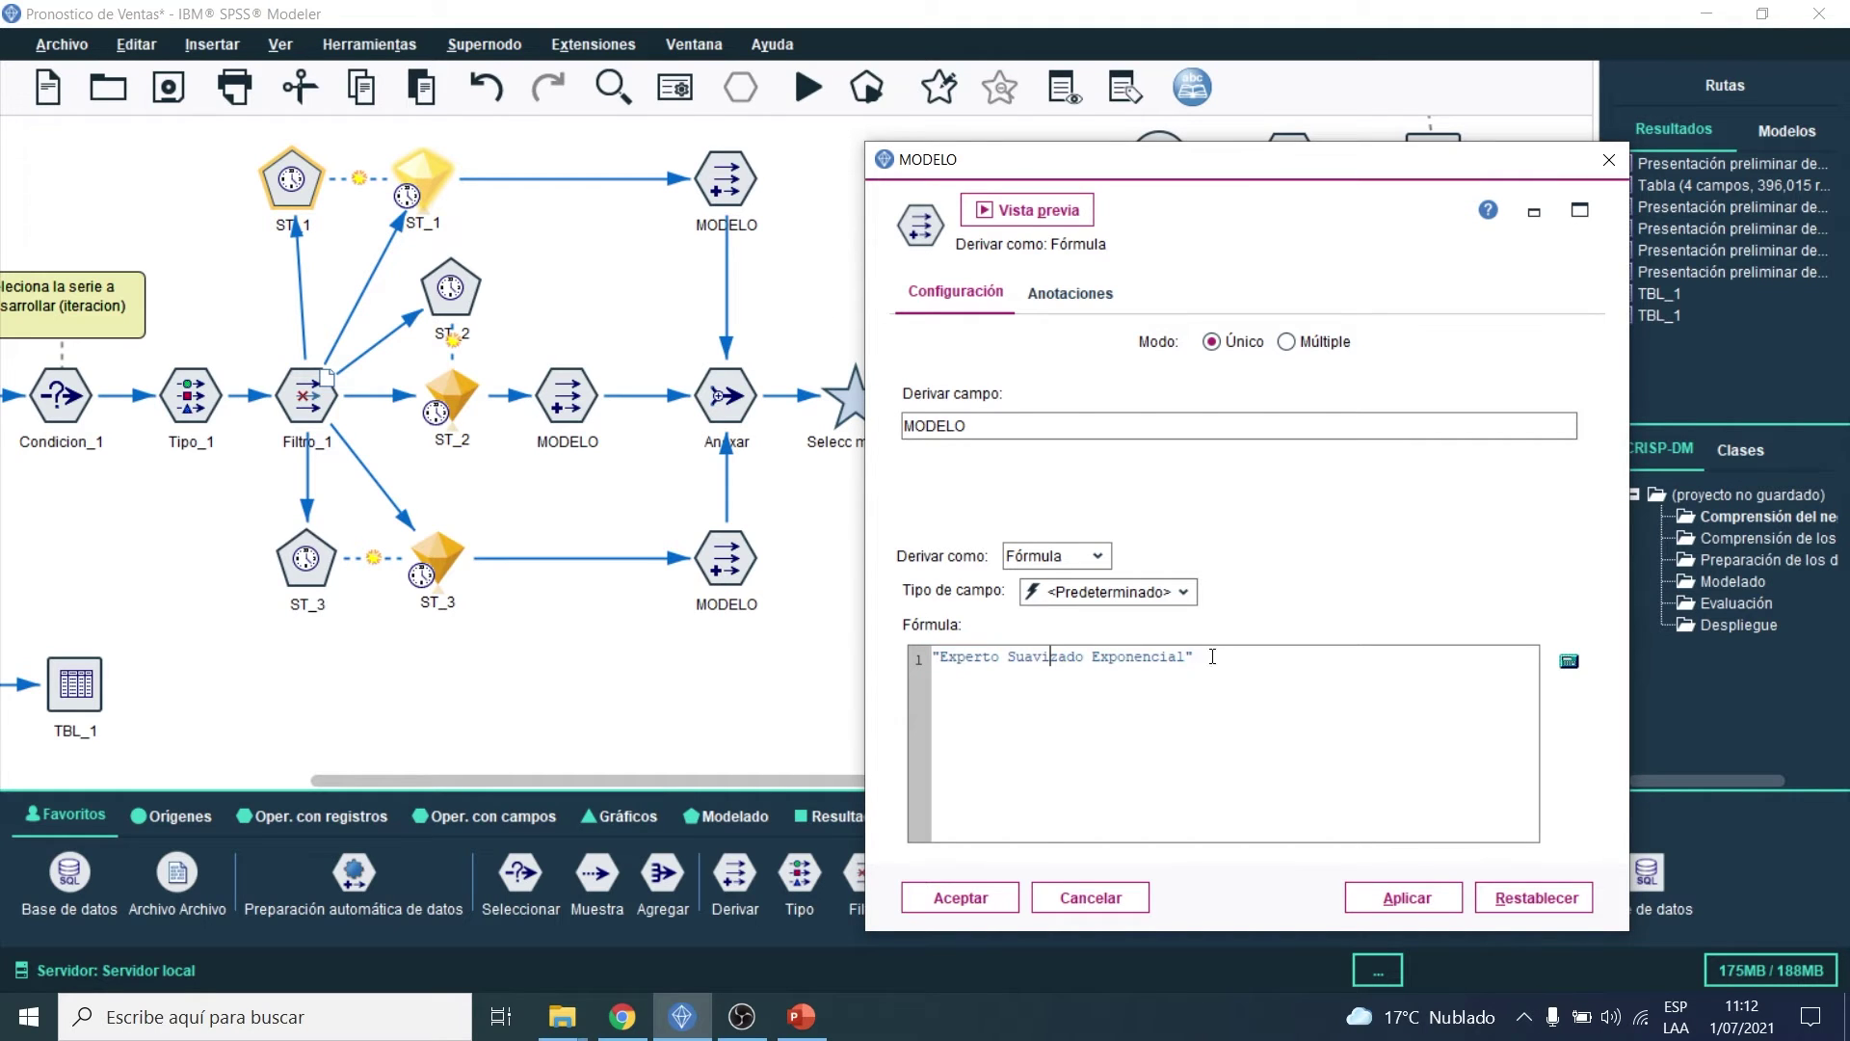
{"action": "left_click_drag", "start_coordinate": [1213, 656], "coordinate": [930, 661]}
{"action": "left_click", "coordinate": [961, 897]}
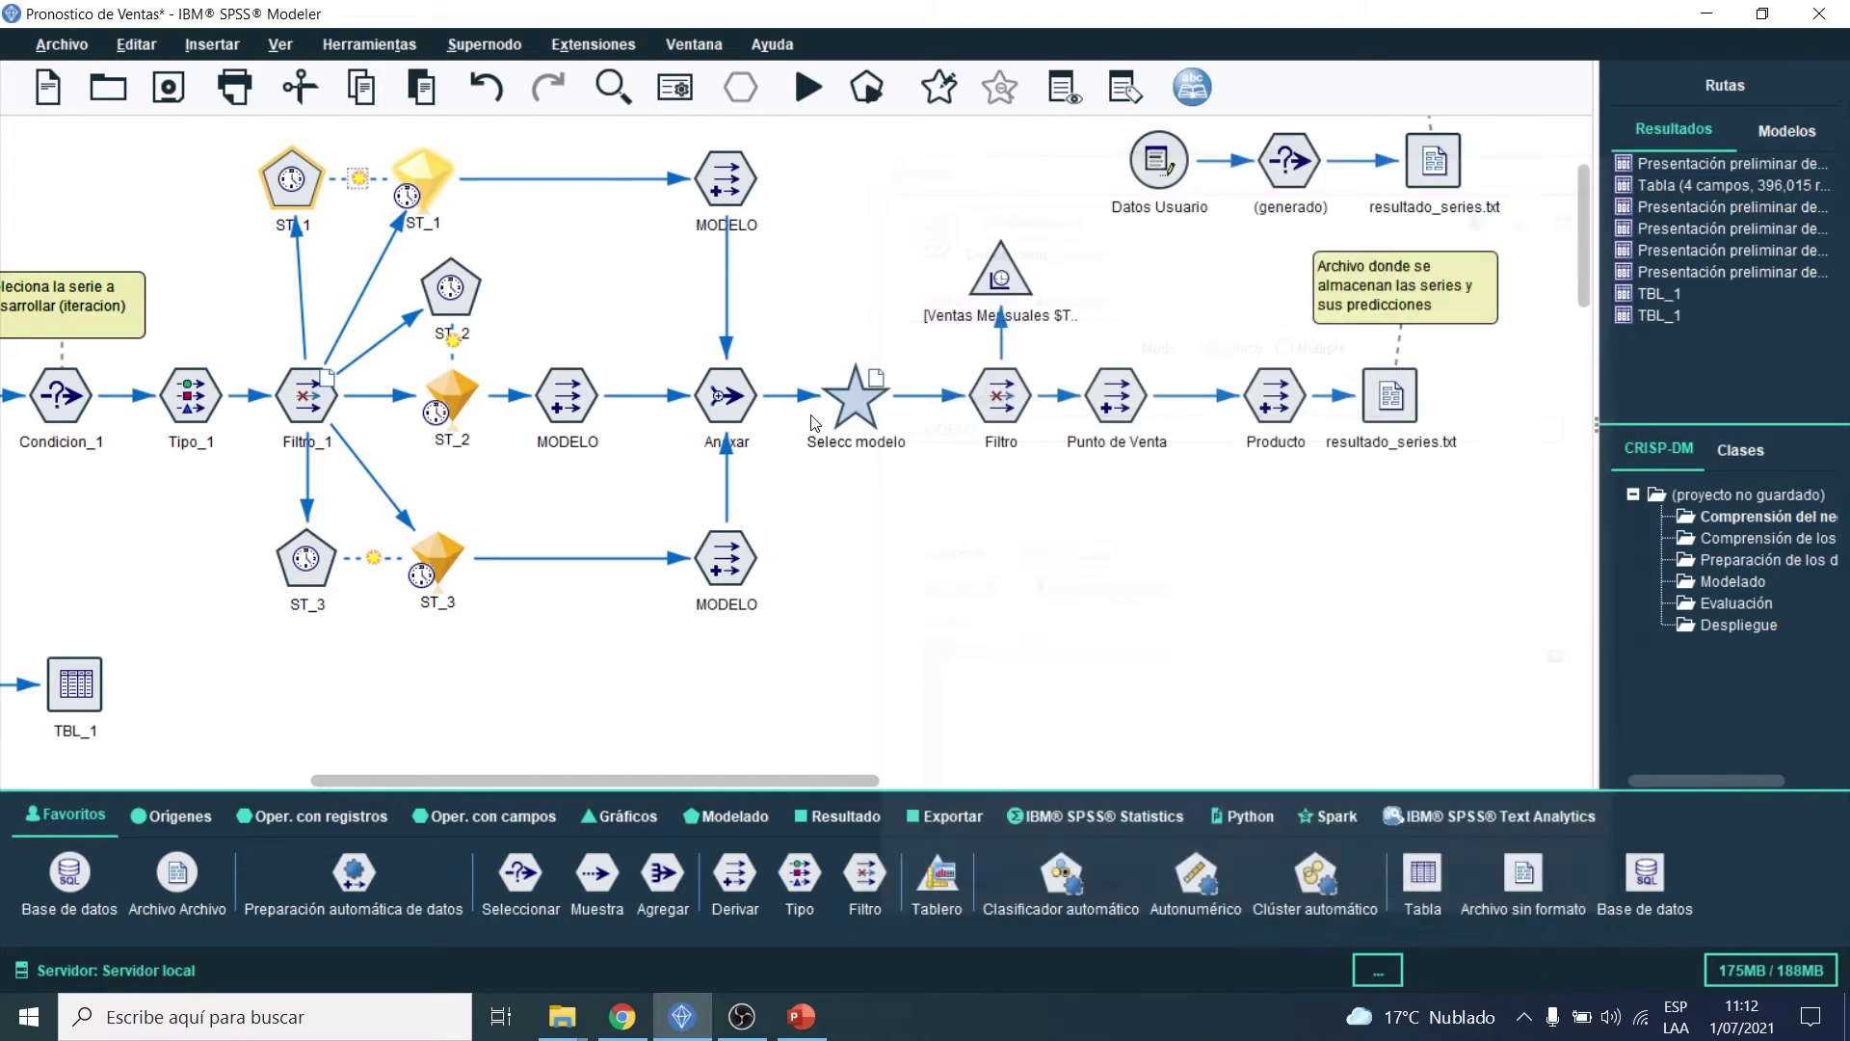
Step: Check the formulas that label the model in the ST_2 and ST_3 branches' MODELO nodes, closing each one unchanged
{"action": "double_click", "coordinate": [568, 396]}
{"action": "left_click_drag", "start_coordinate": [686, 217], "coordinate": [871, 180]}
{"action": "left_click_drag", "start_coordinate": [954, 671], "coordinate": [792, 672]}
{"action": "left_click", "coordinate": [951, 911]}
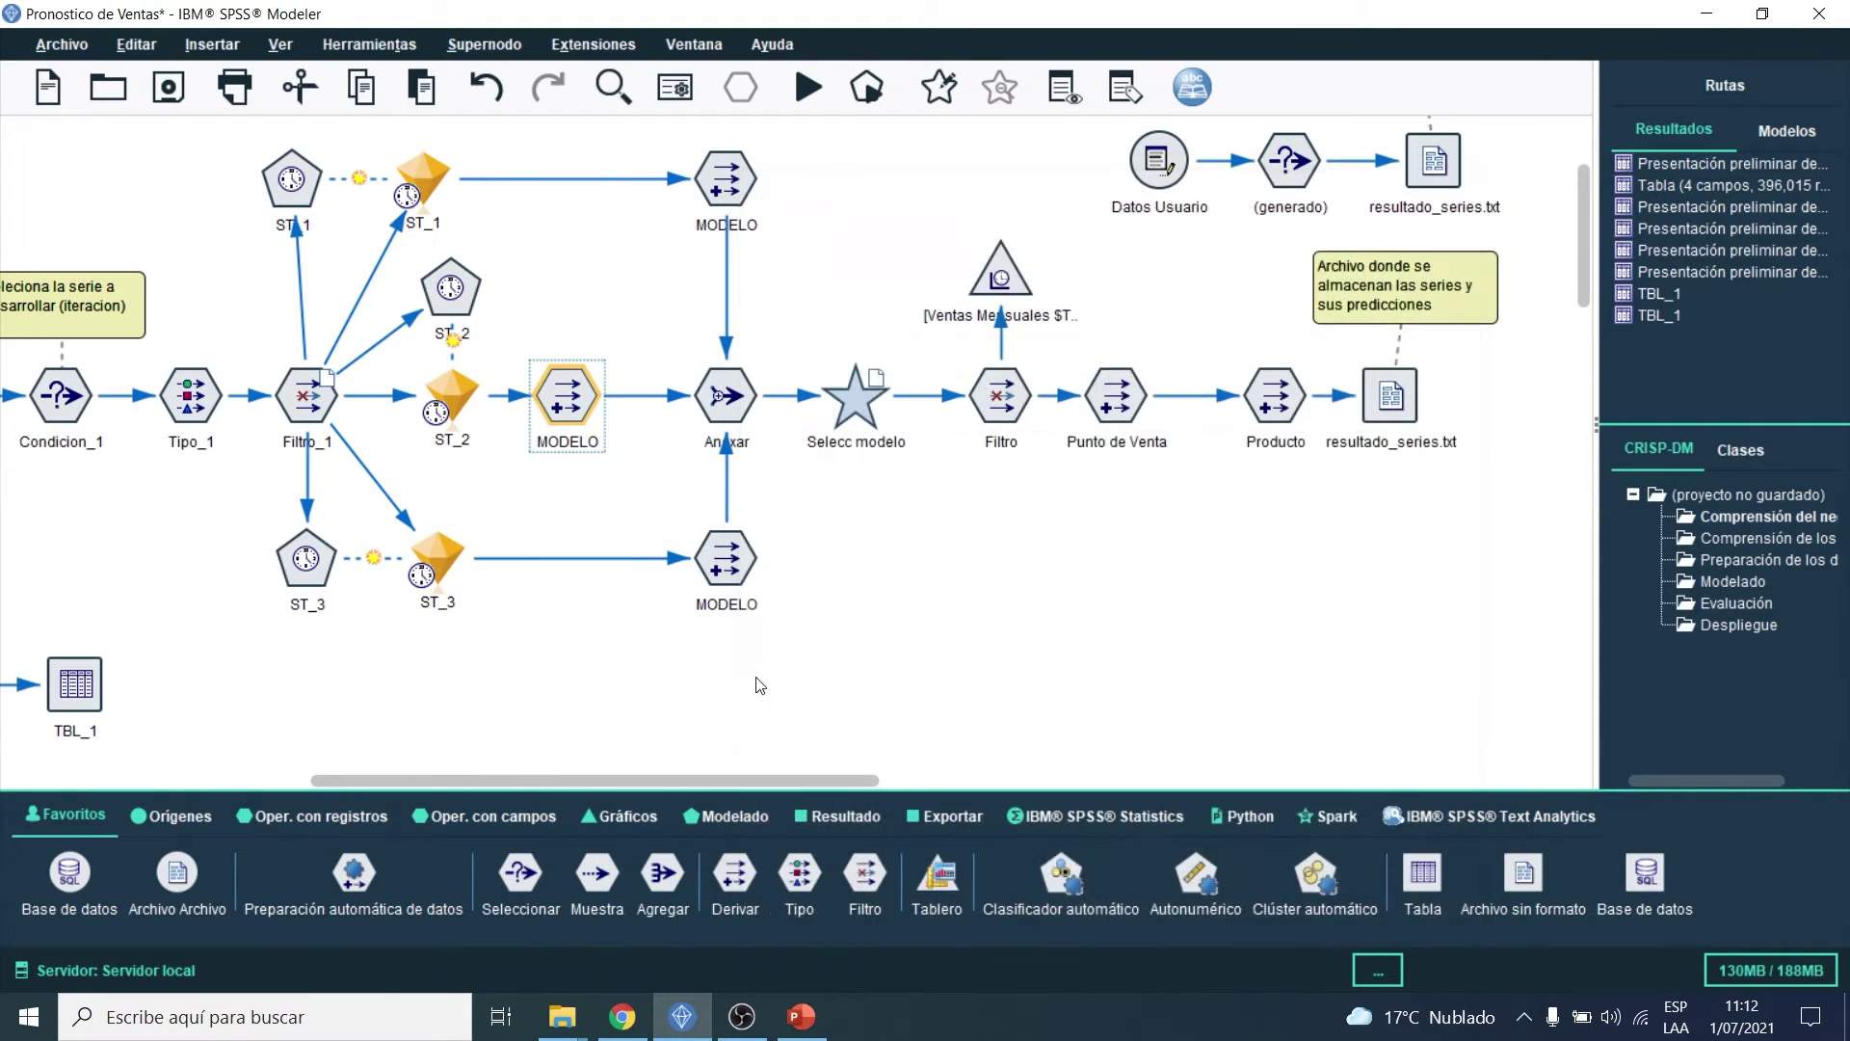
{"action": "double_click", "coordinate": [725, 561]}
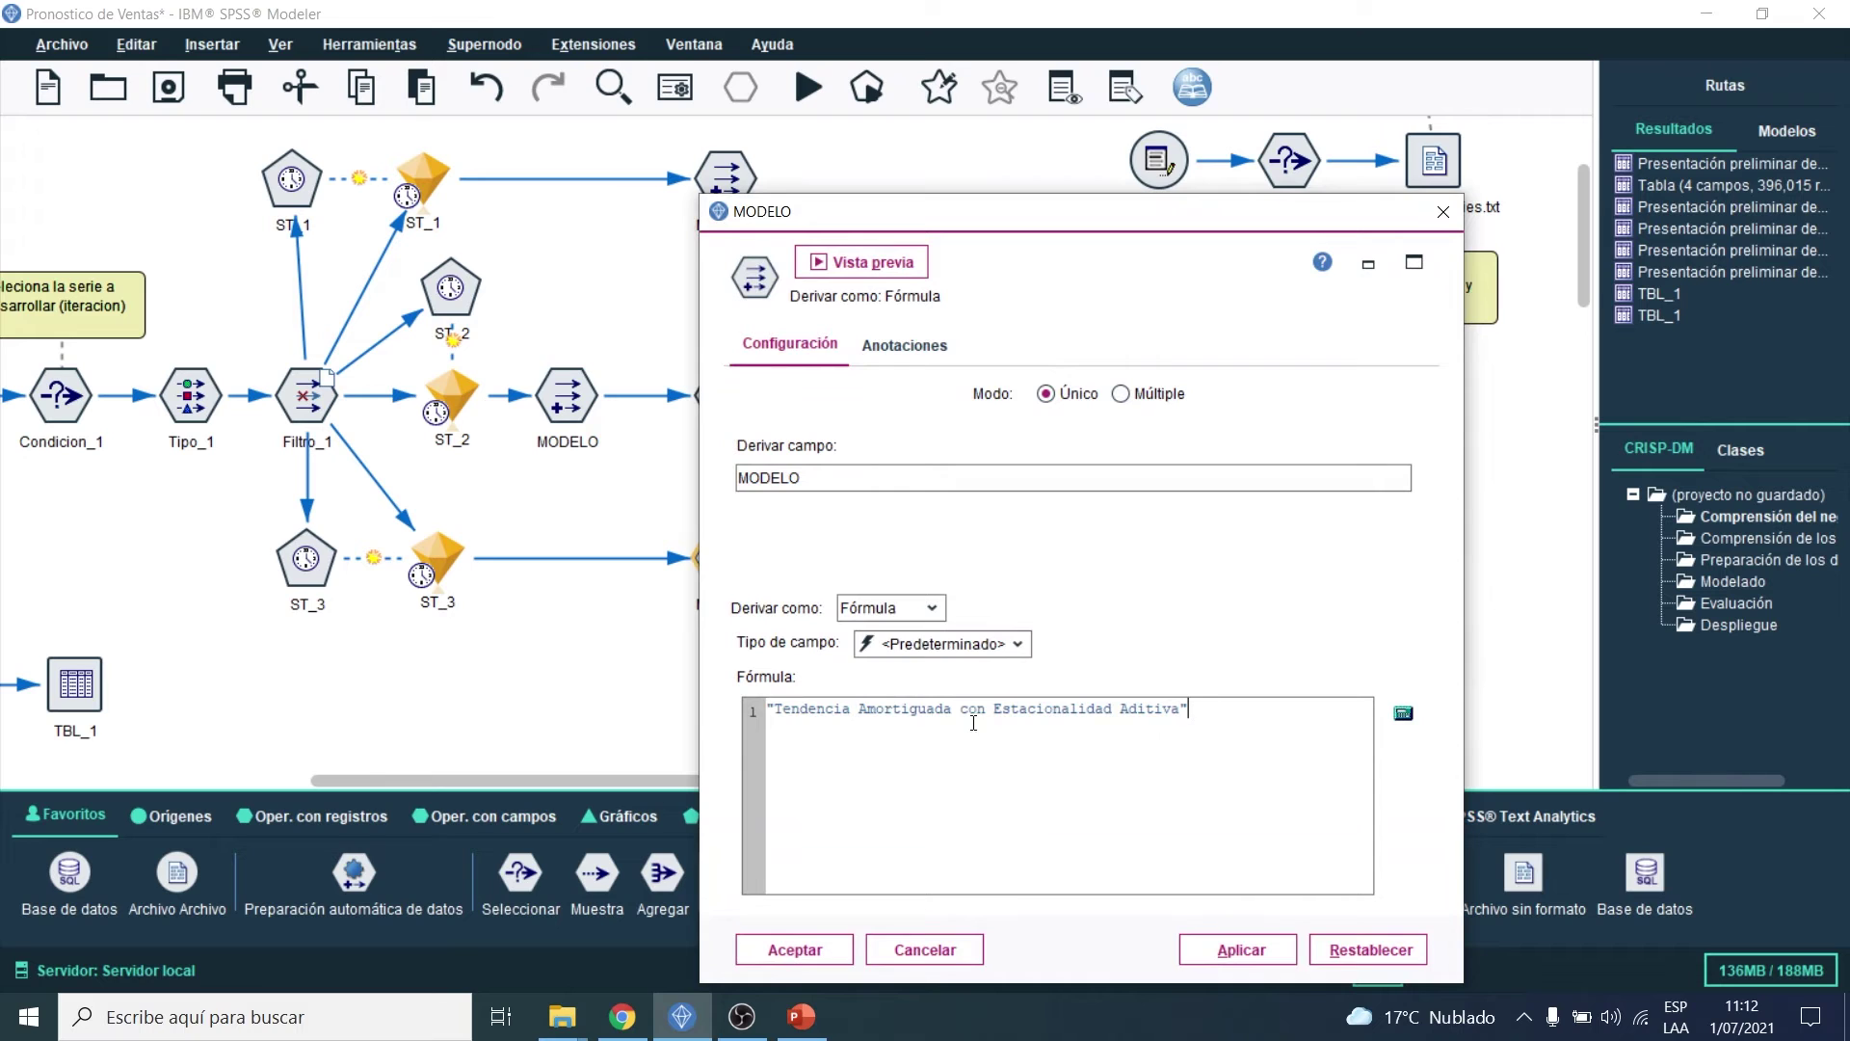
{"action": "left_click_drag", "start_coordinate": [1189, 709], "coordinate": [779, 710]}
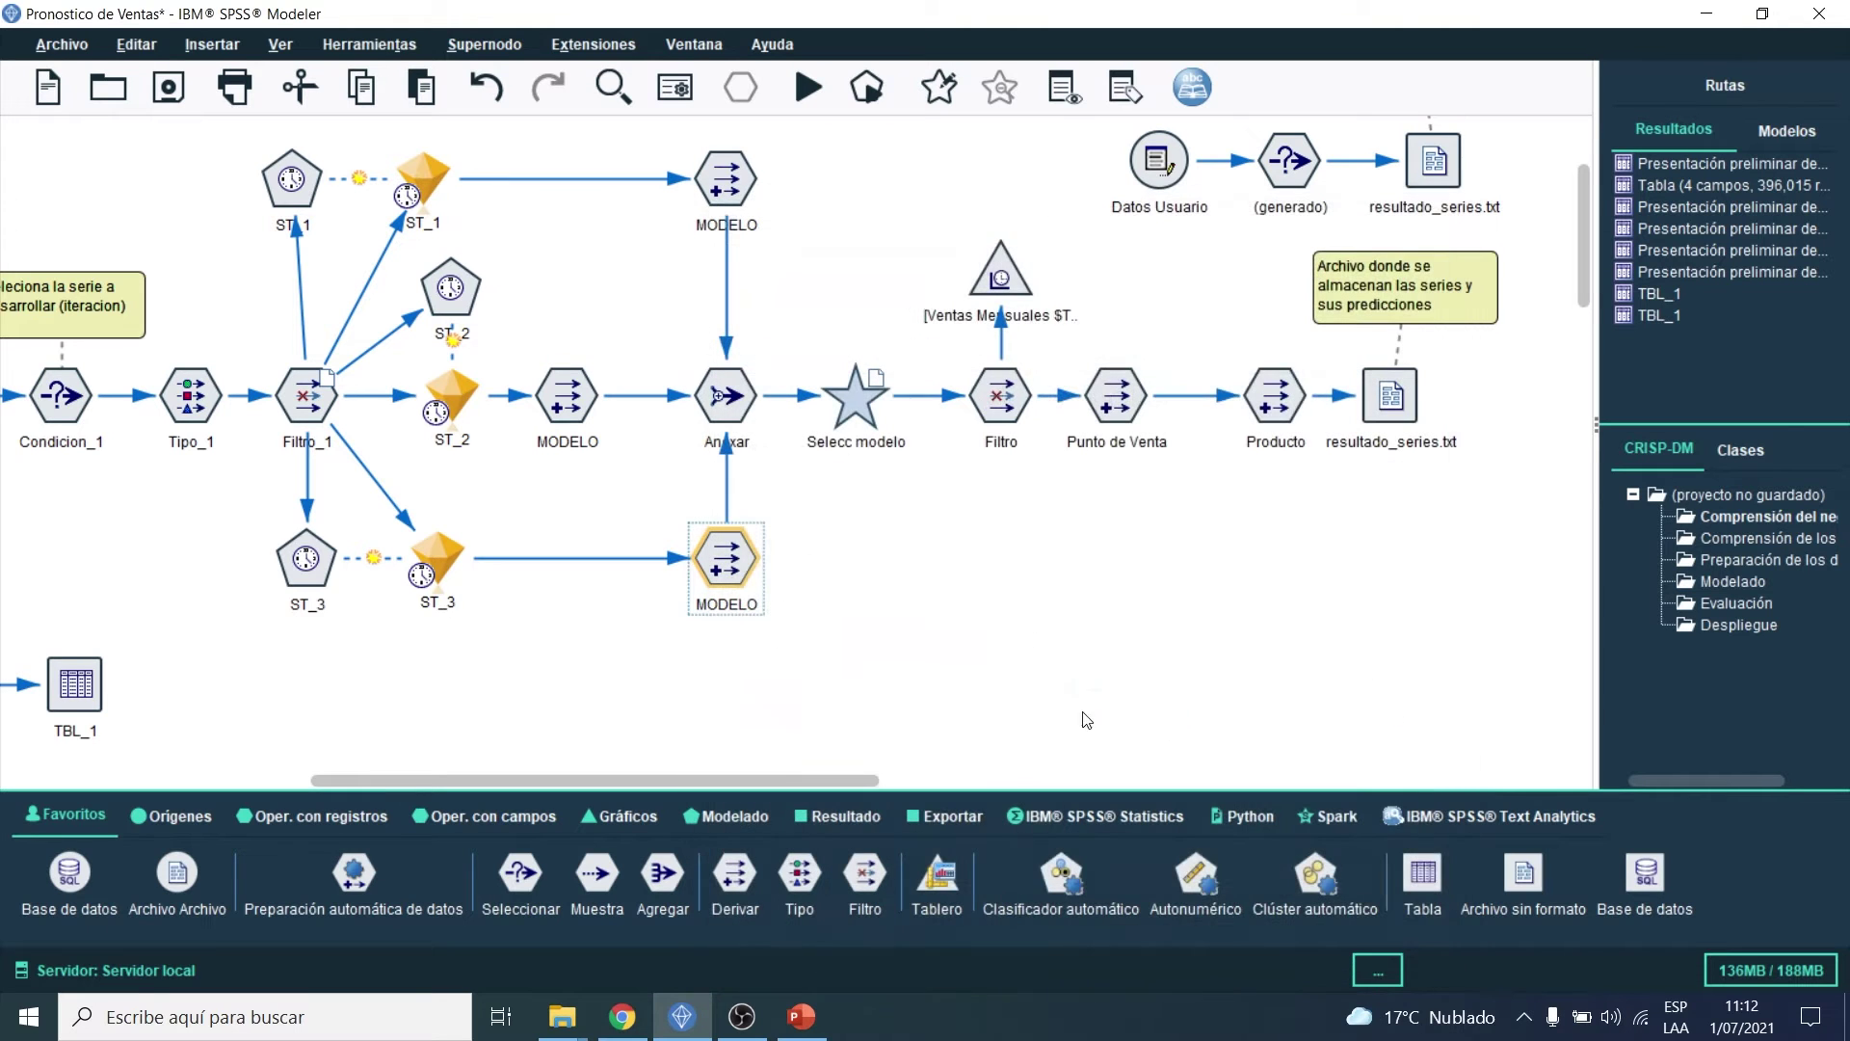
{"action": "key", "text": "Escape"}
Step: Open the Anexar node and preview its combined data, enlarging the preview to full screen
{"action": "double_click", "coordinate": [725, 396]}
{"action": "left_click", "coordinate": [1152, 420]}
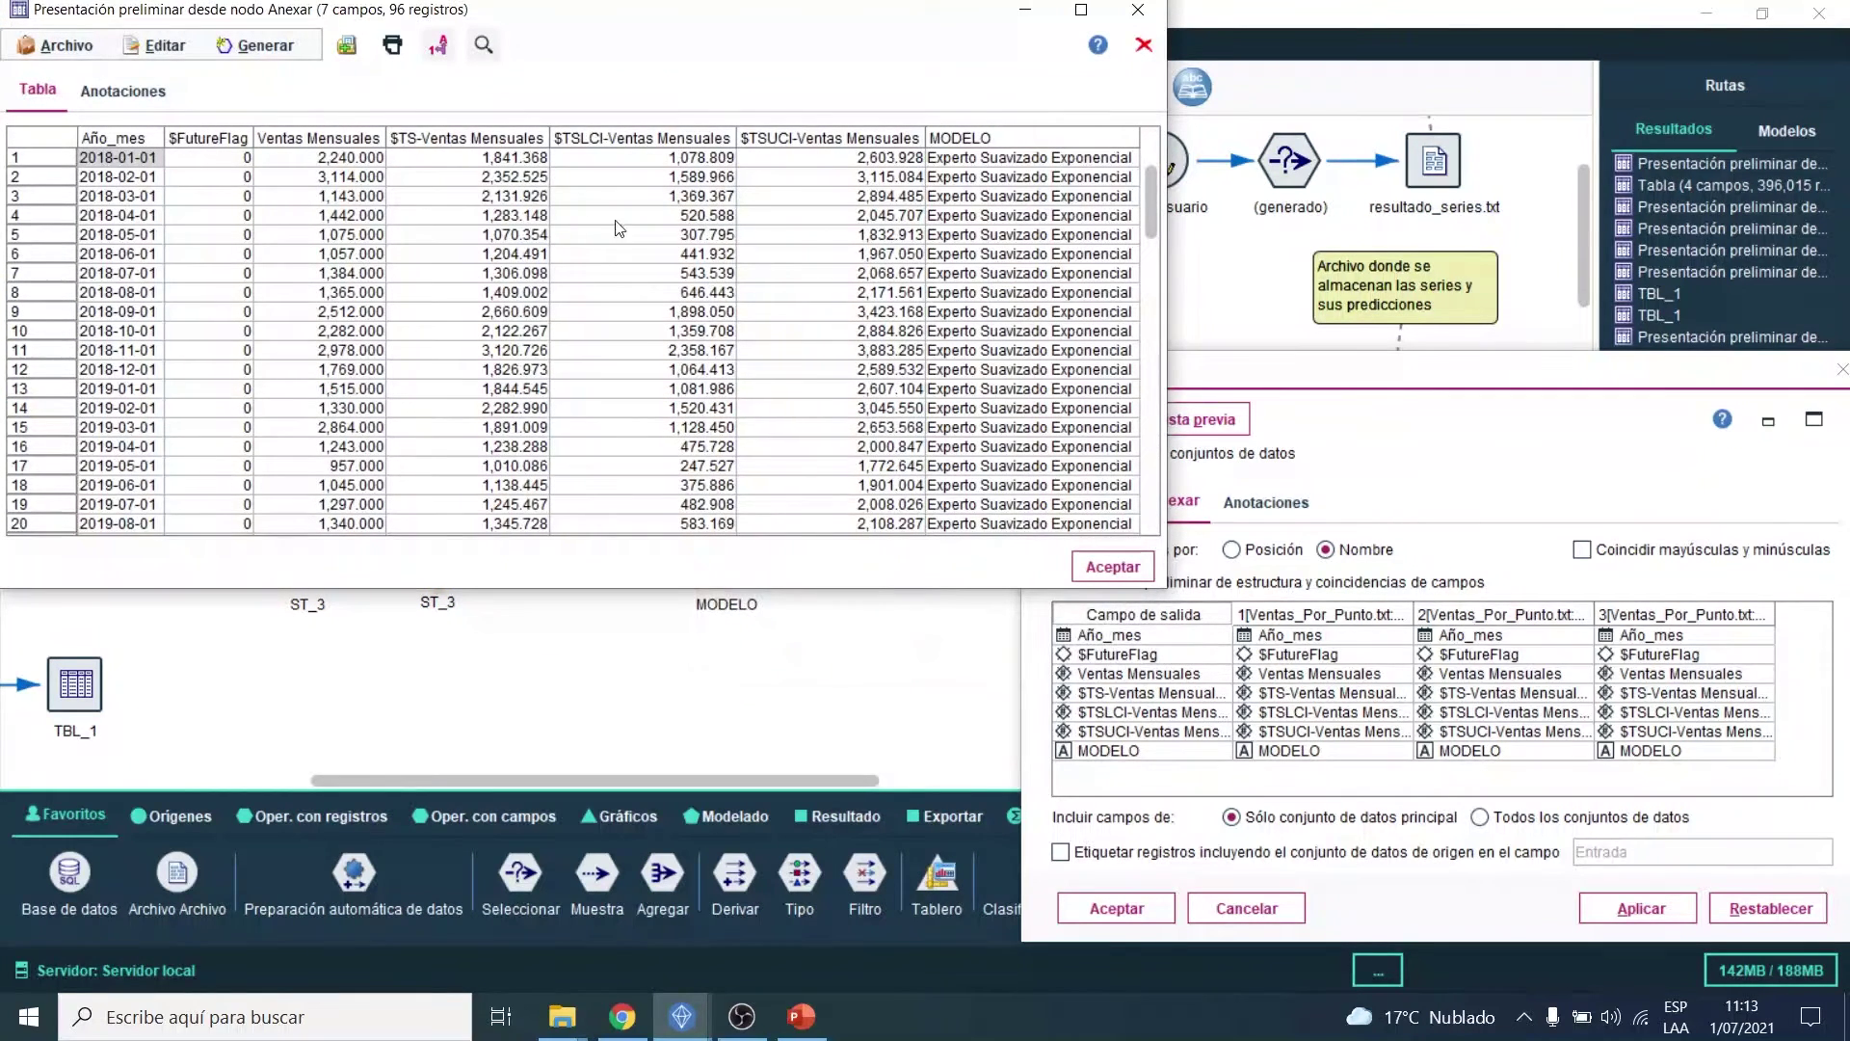
{"action": "left_click_drag", "start_coordinate": [147, 164], "coordinate": [133, 229]}
{"action": "left_click_drag", "start_coordinate": [272, 17], "coordinate": [609, 165]}
{"action": "left_click_drag", "start_coordinate": [455, 311], "coordinate": [583, 441]}
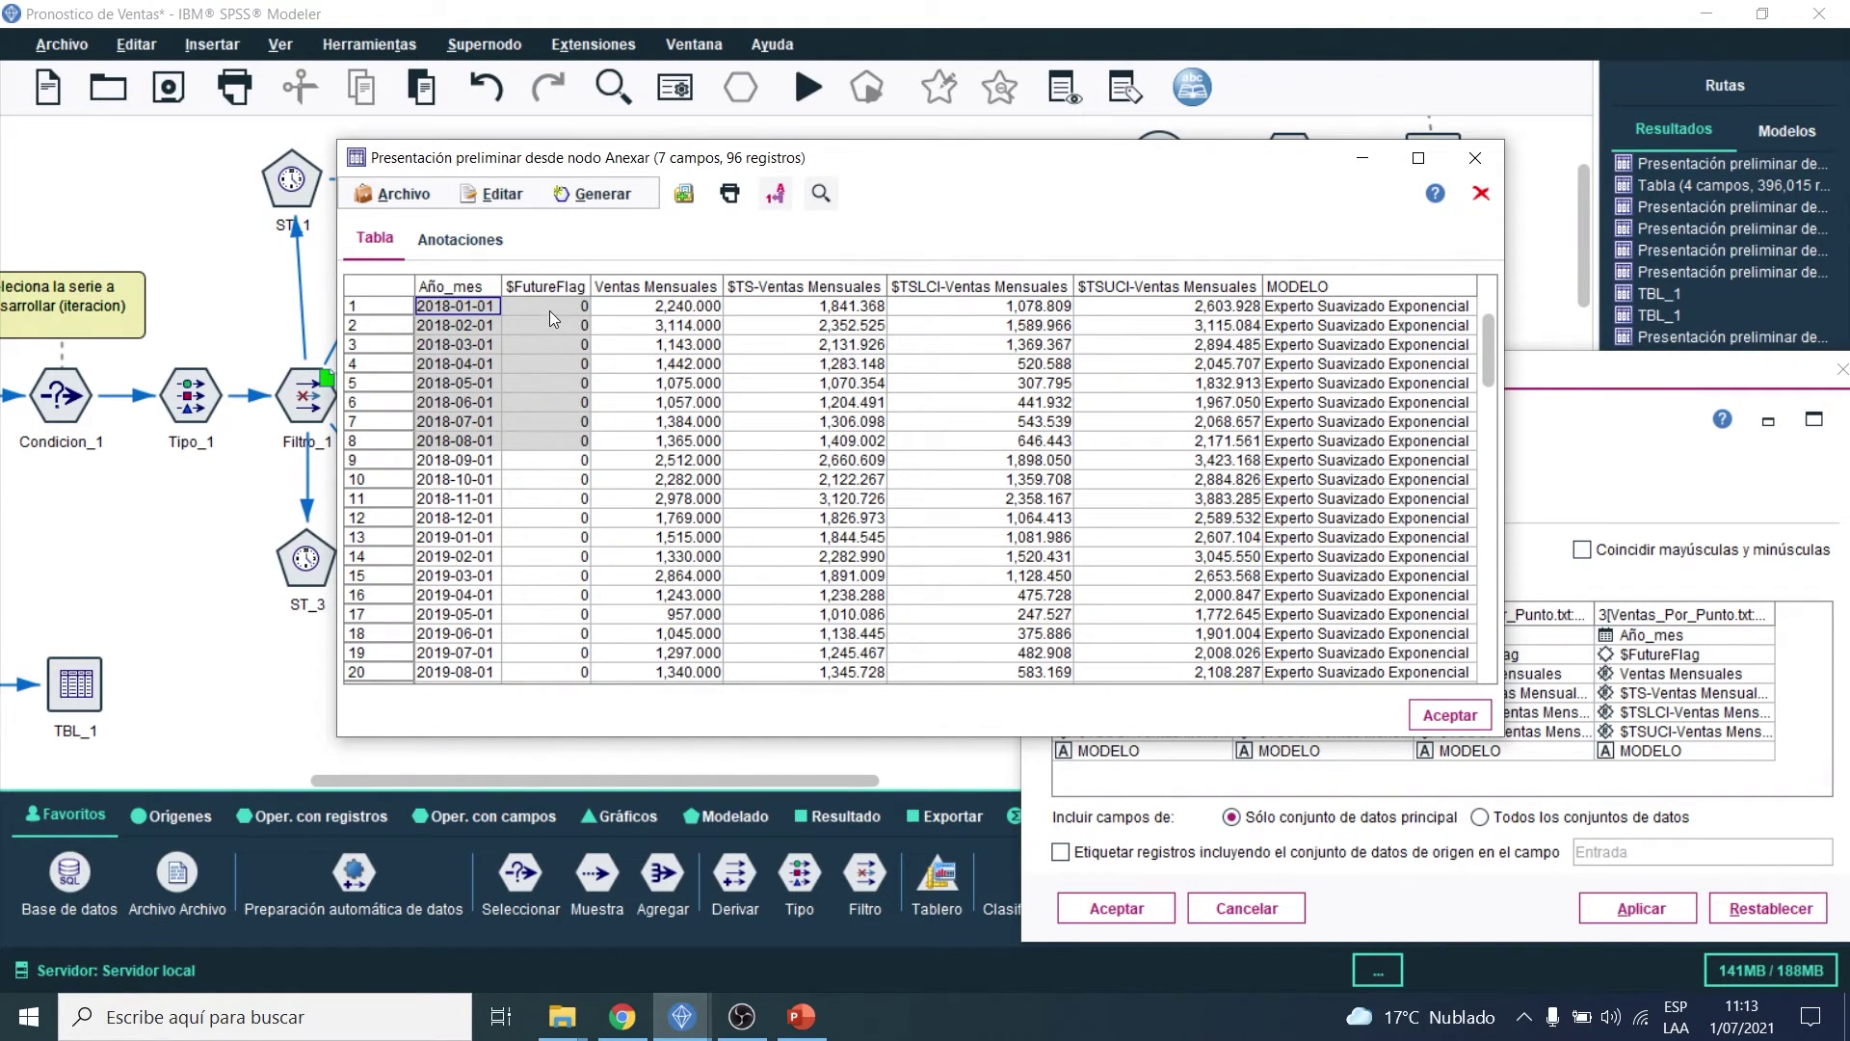
{"action": "left_click_drag", "start_coordinate": [549, 310], "coordinate": [549, 337]}
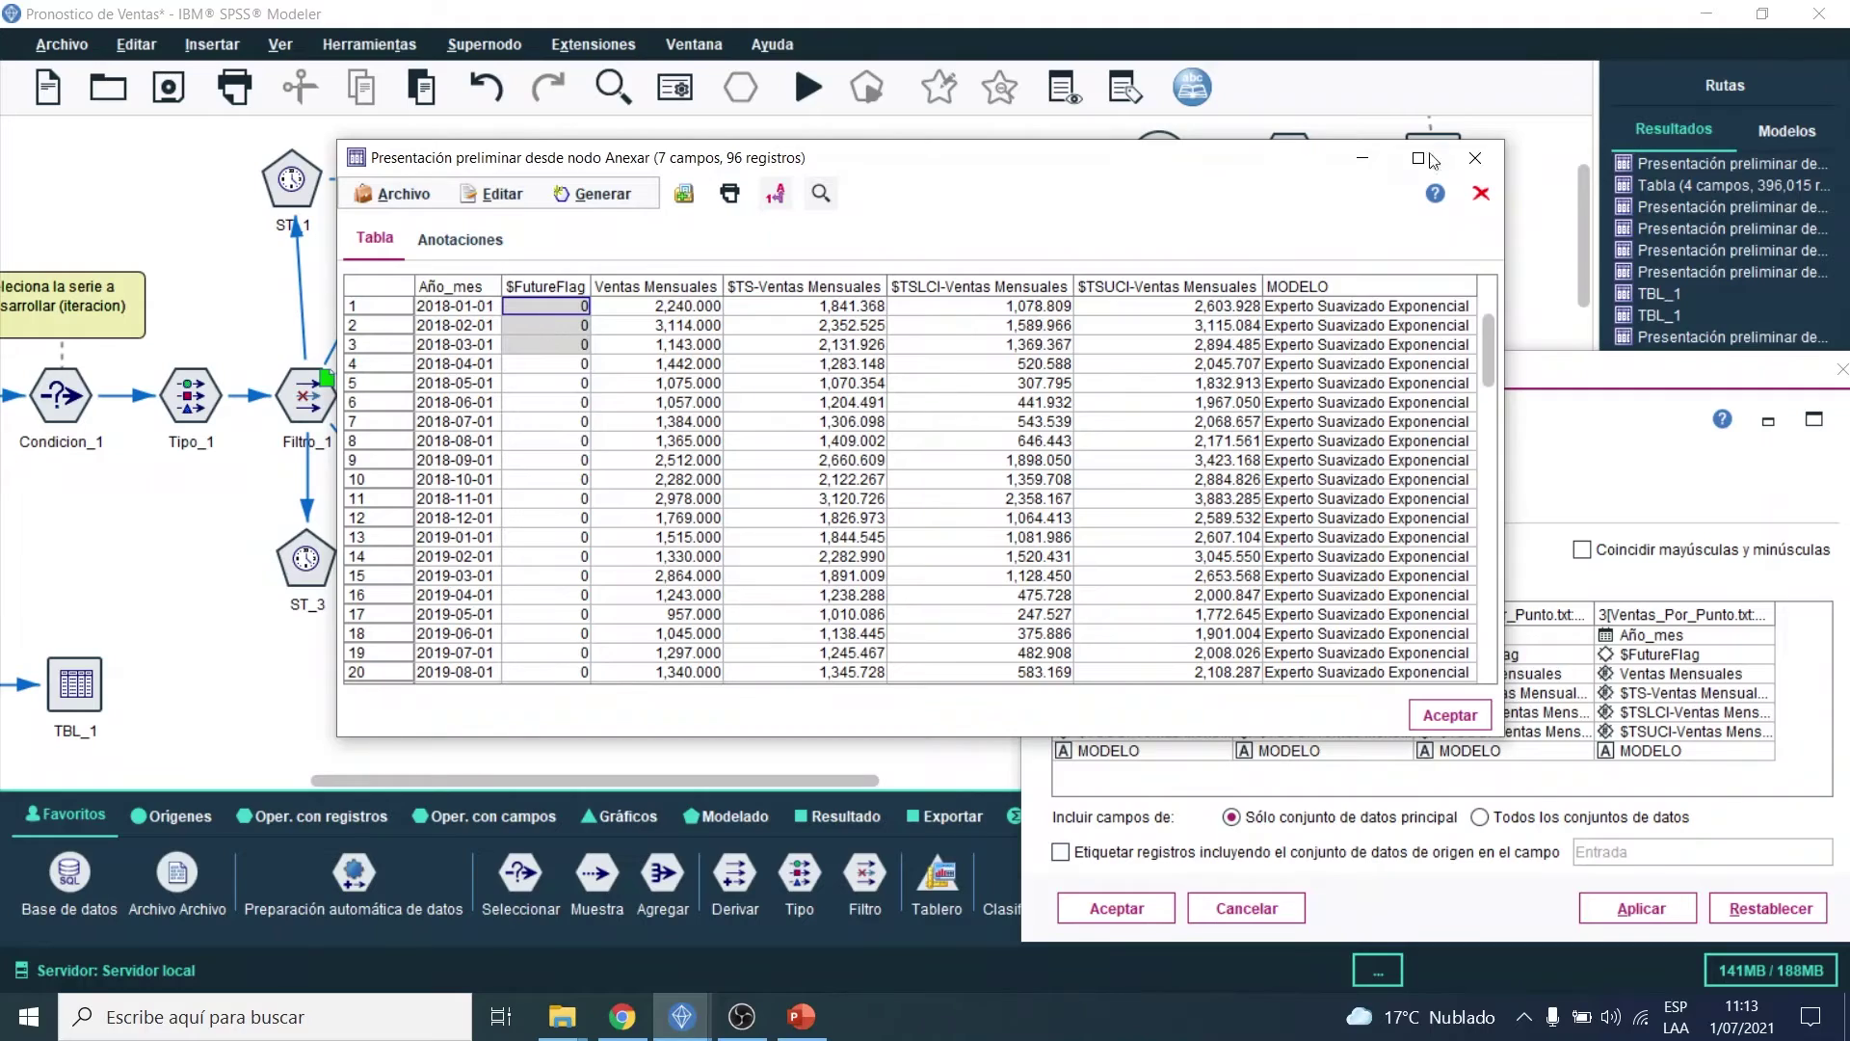
{"action": "left_click", "coordinate": [1430, 158]}
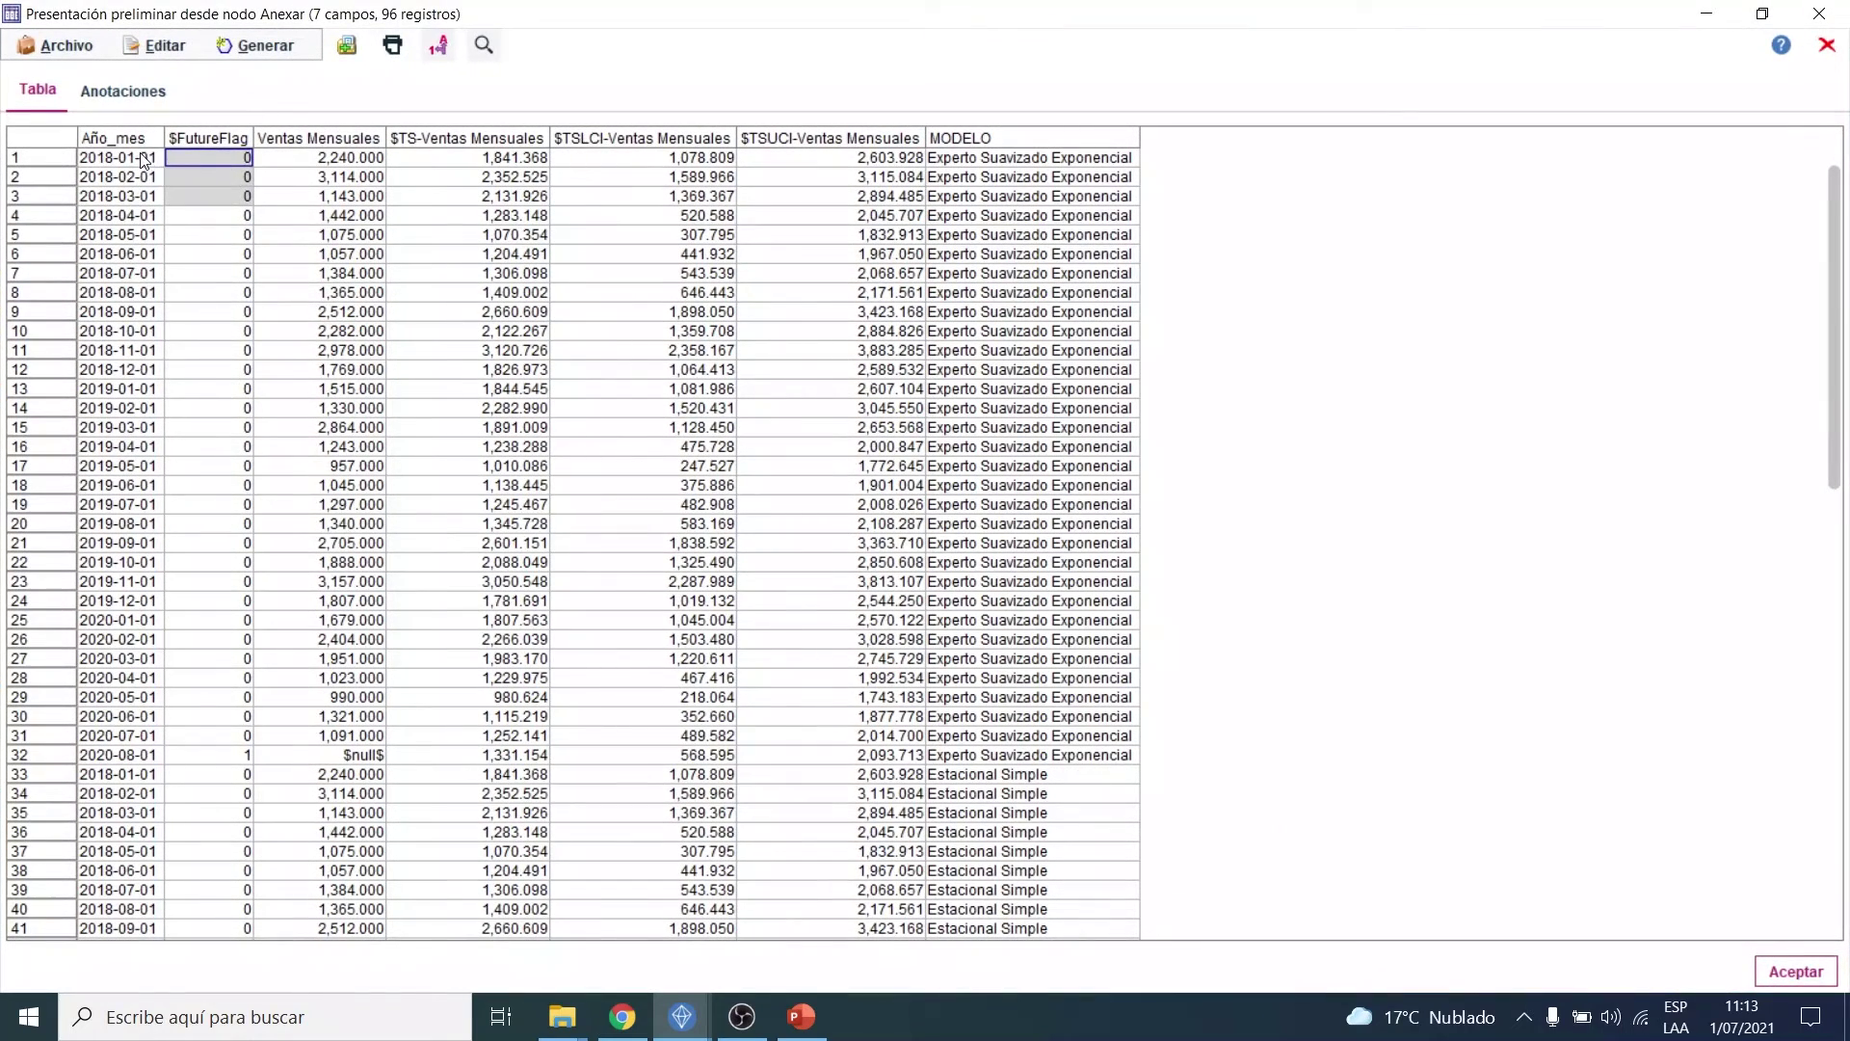
Step: Examine the historical months against the 2020-08-01 forecast row using the Año_mes, $FutureFlag and Ventas Mensuales columns
{"action": "left_click_drag", "start_coordinate": [142, 160], "coordinate": [327, 746]}
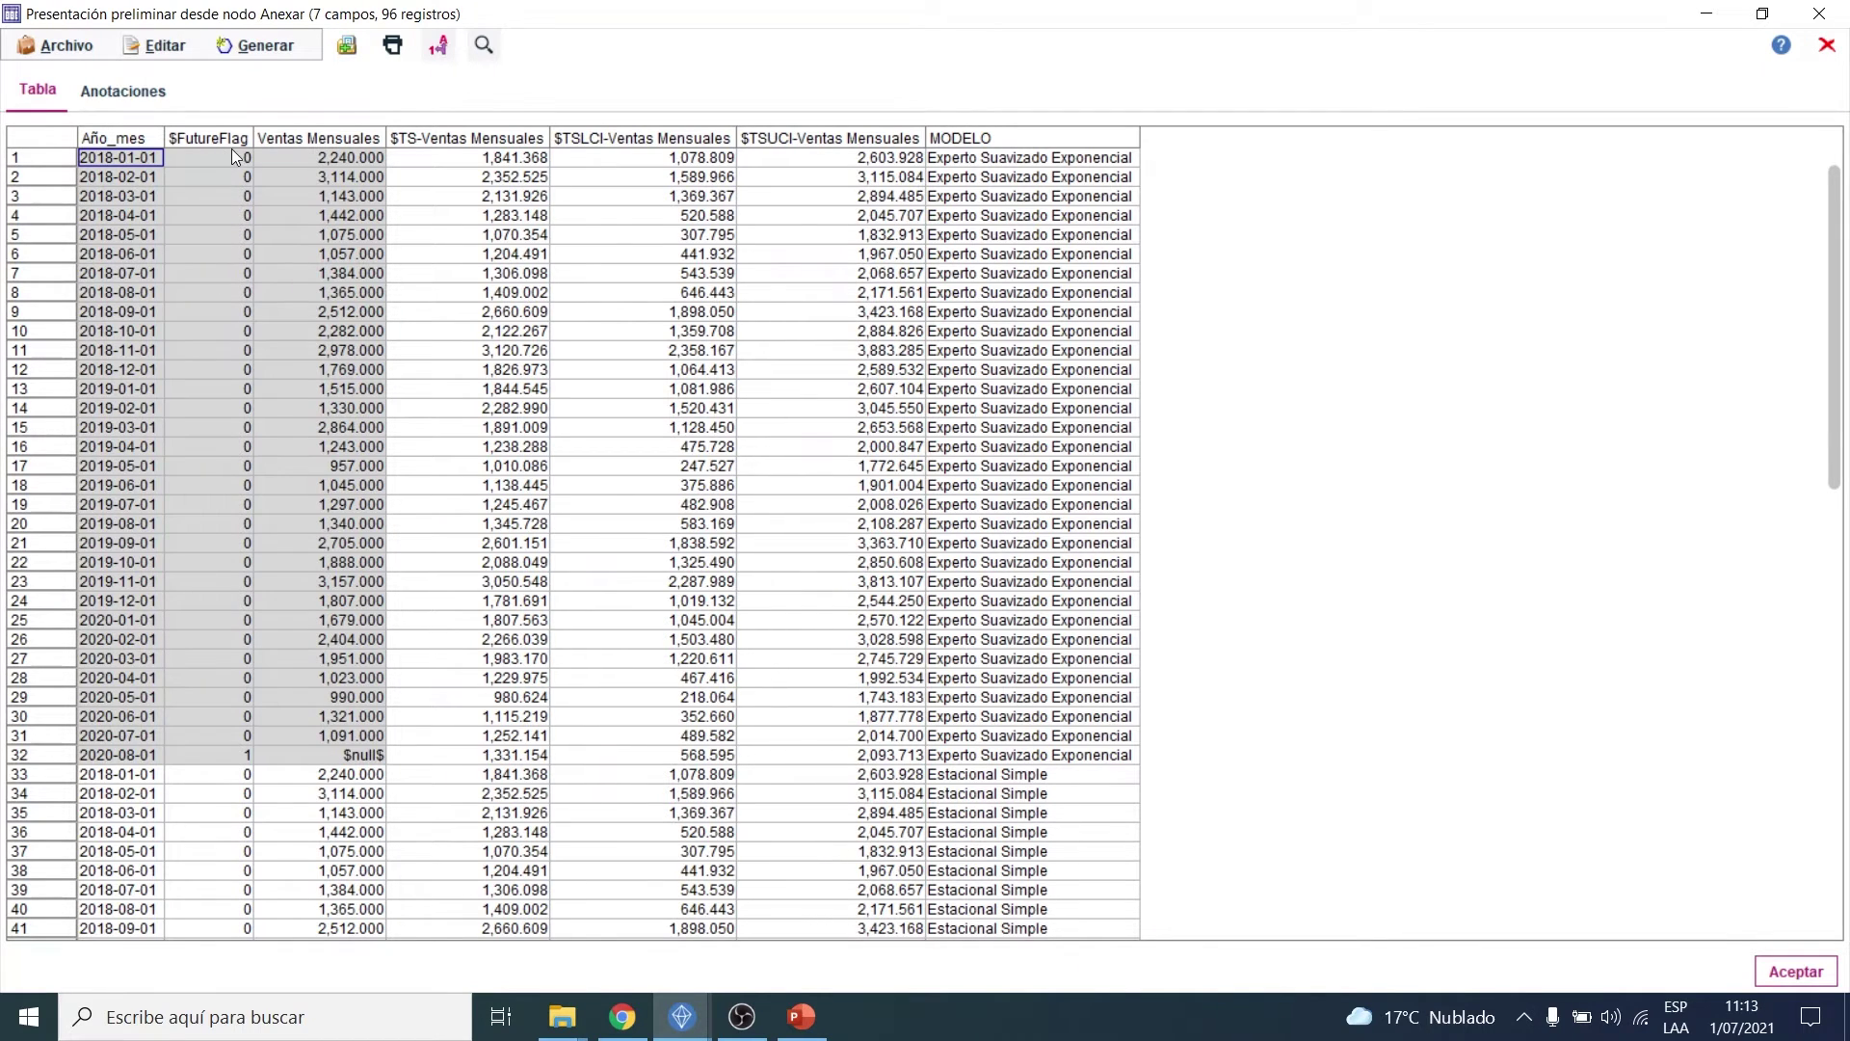
{"action": "left_click_drag", "start_coordinate": [210, 639], "coordinate": [298, 154]}
{"action": "left_click", "coordinate": [210, 736]}
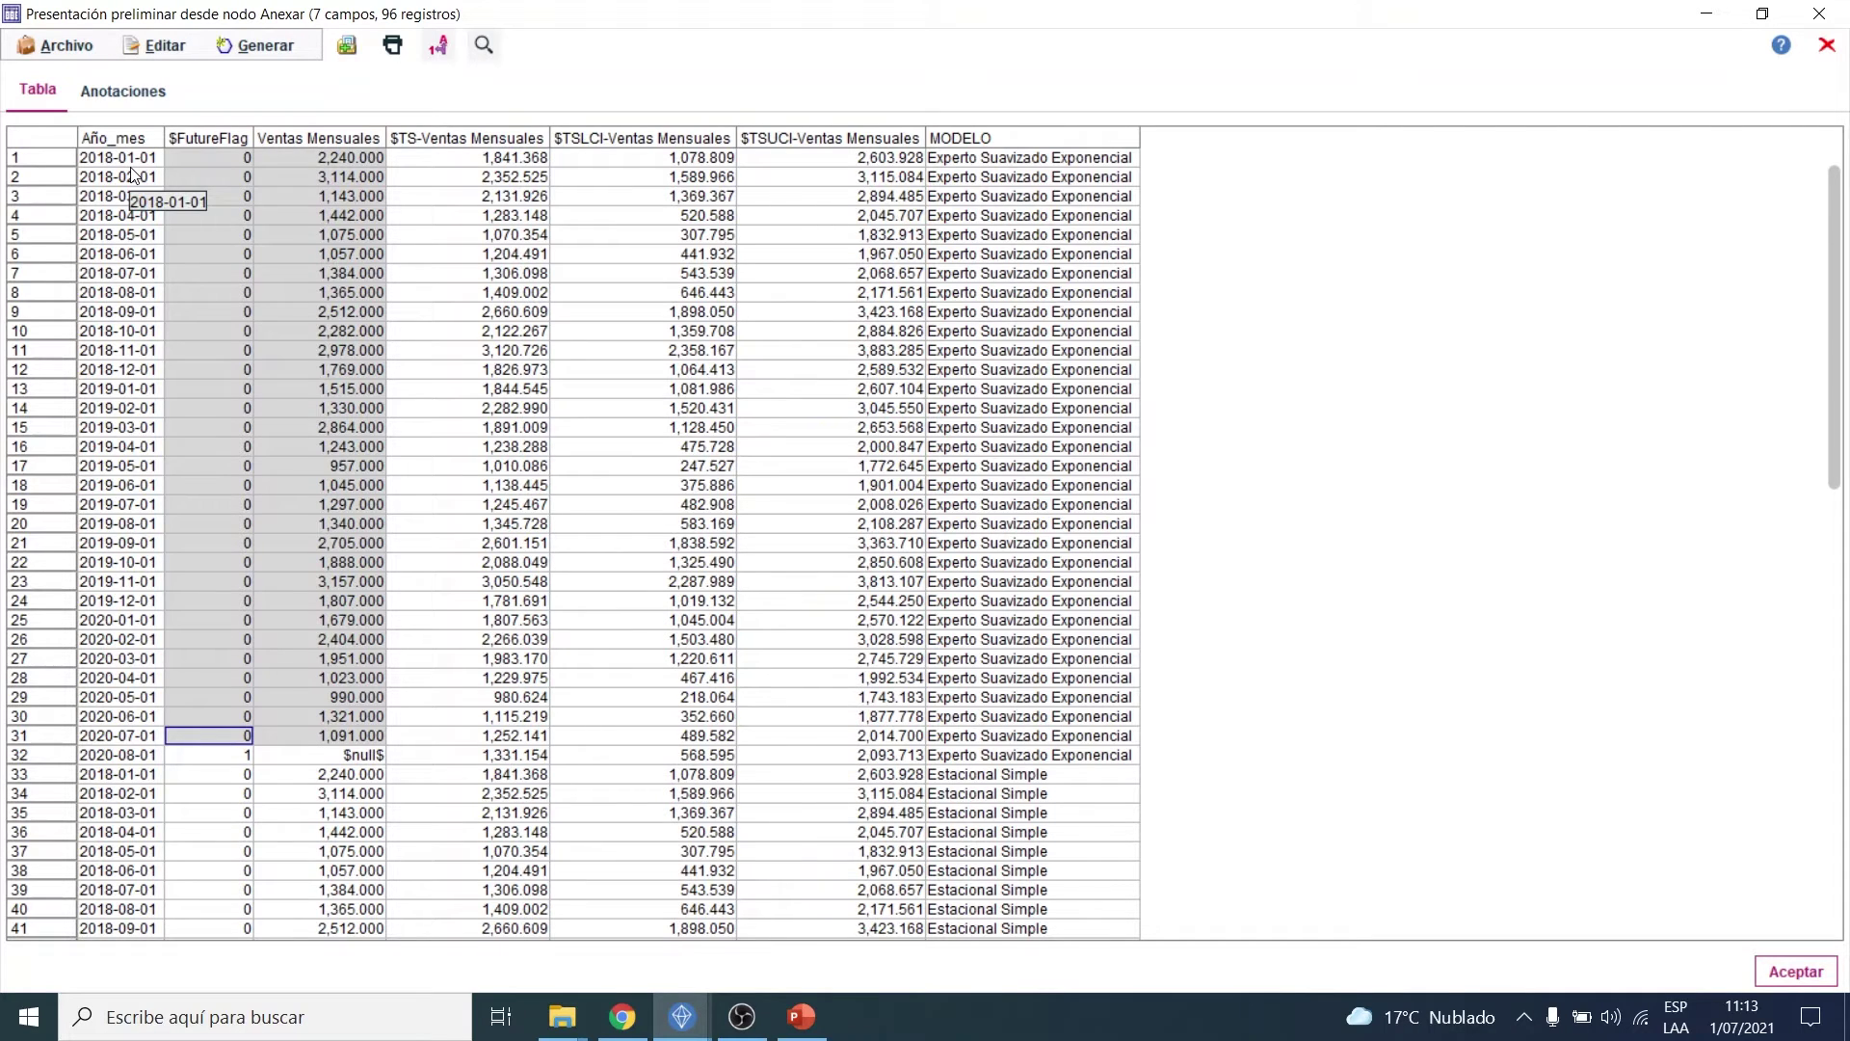
{"action": "left_click_drag", "start_coordinate": [132, 159], "coordinate": [354, 738]}
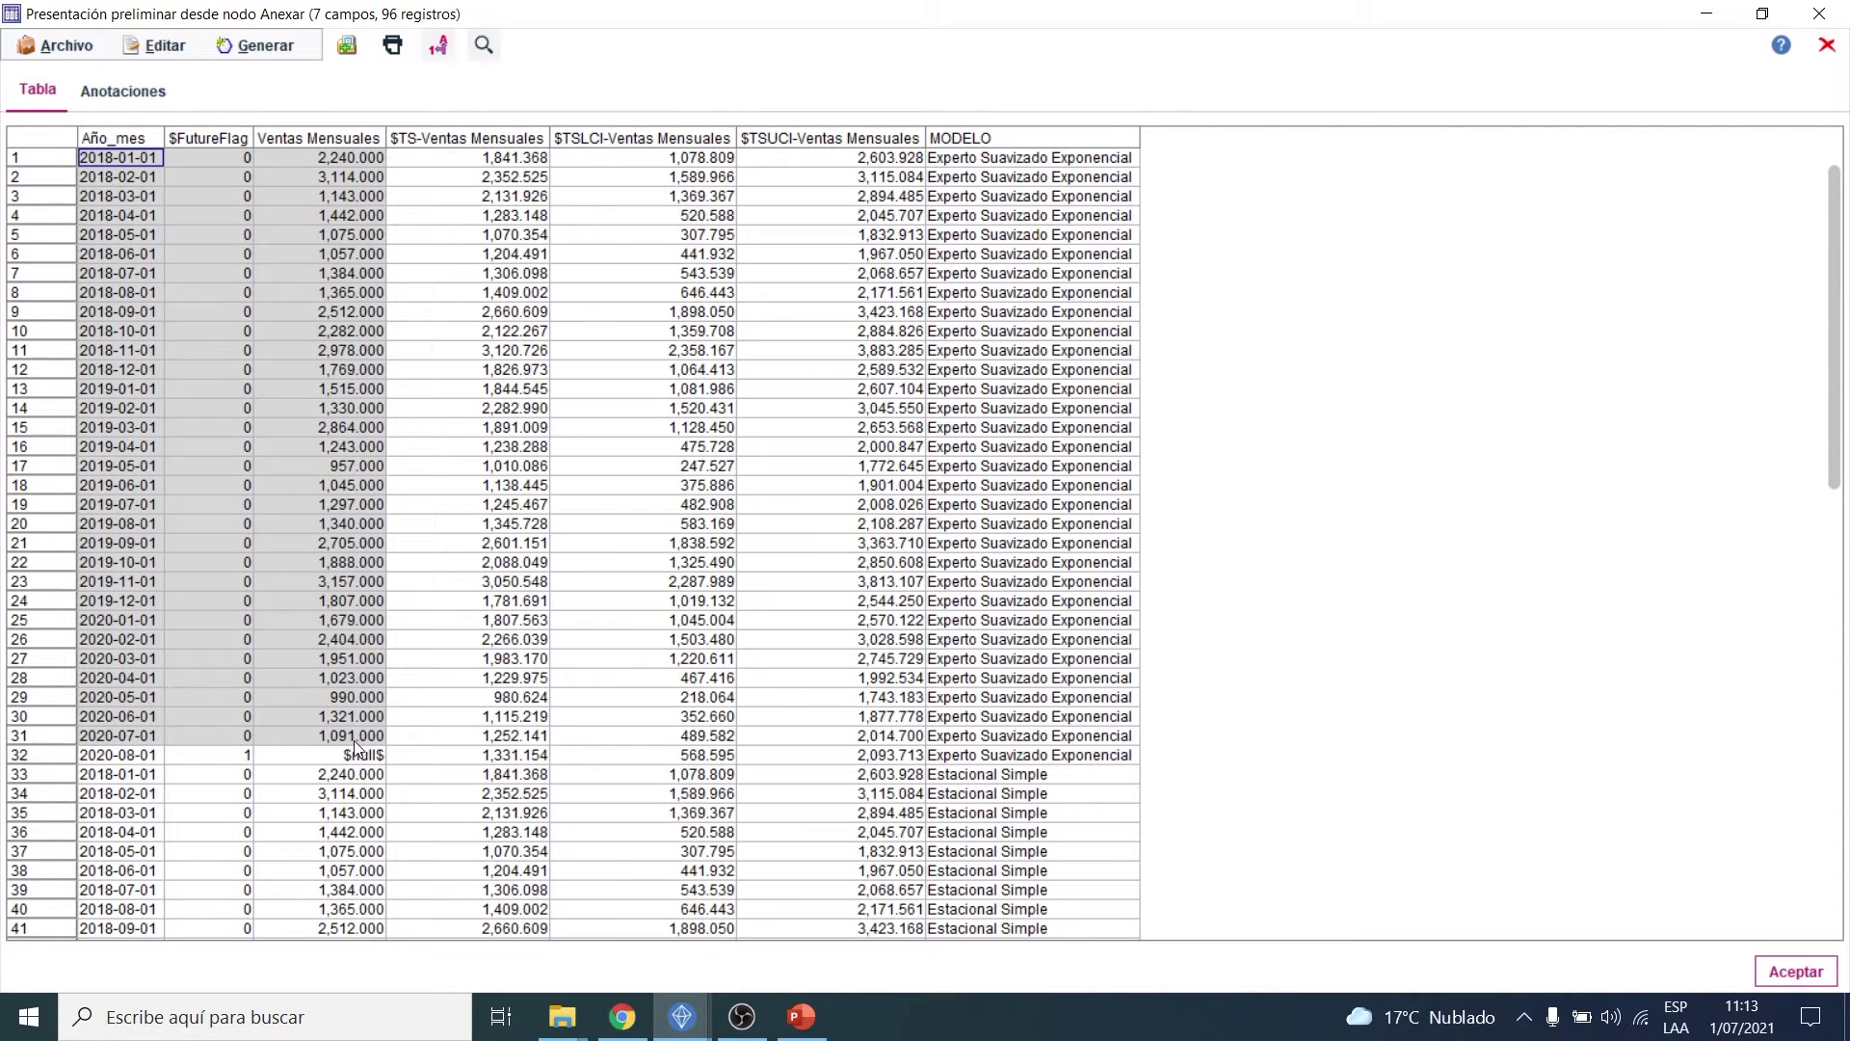
{"action": "left_click_drag", "start_coordinate": [121, 754], "coordinate": [328, 754]}
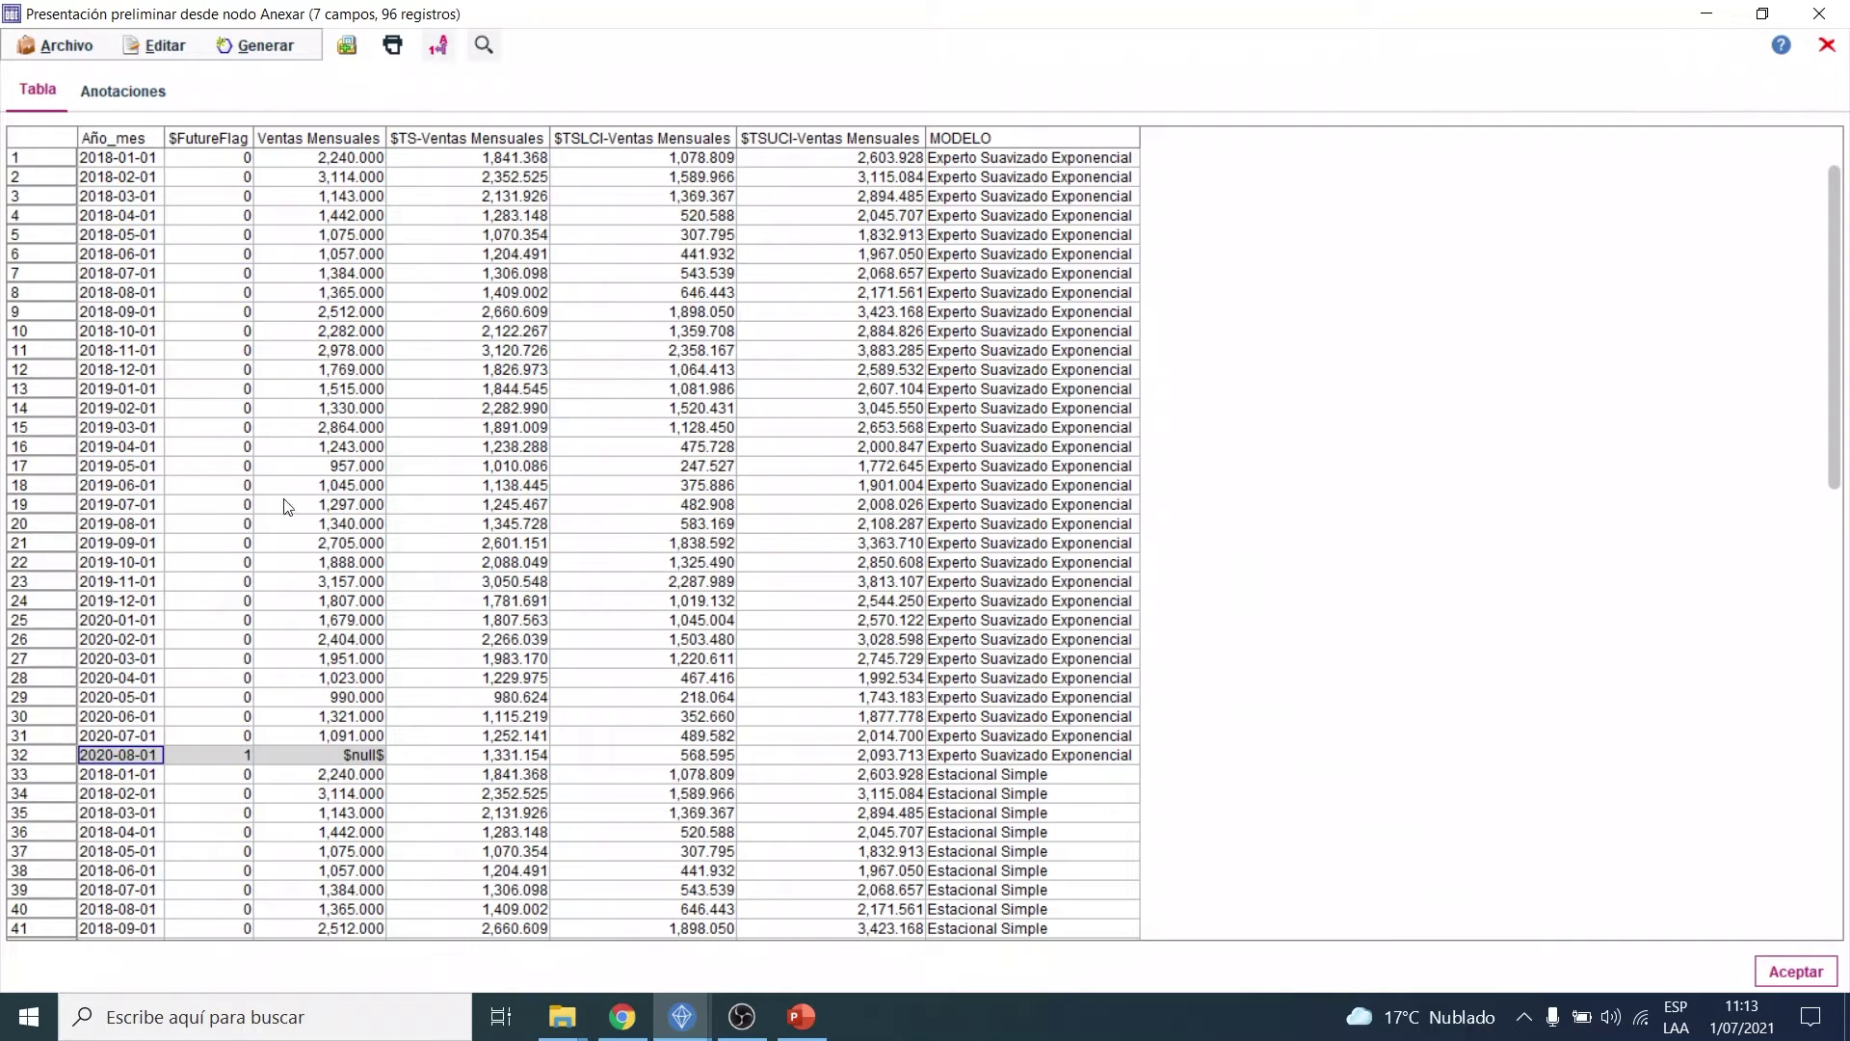
{"action": "left_click_drag", "start_coordinate": [135, 157], "coordinate": [367, 769]}
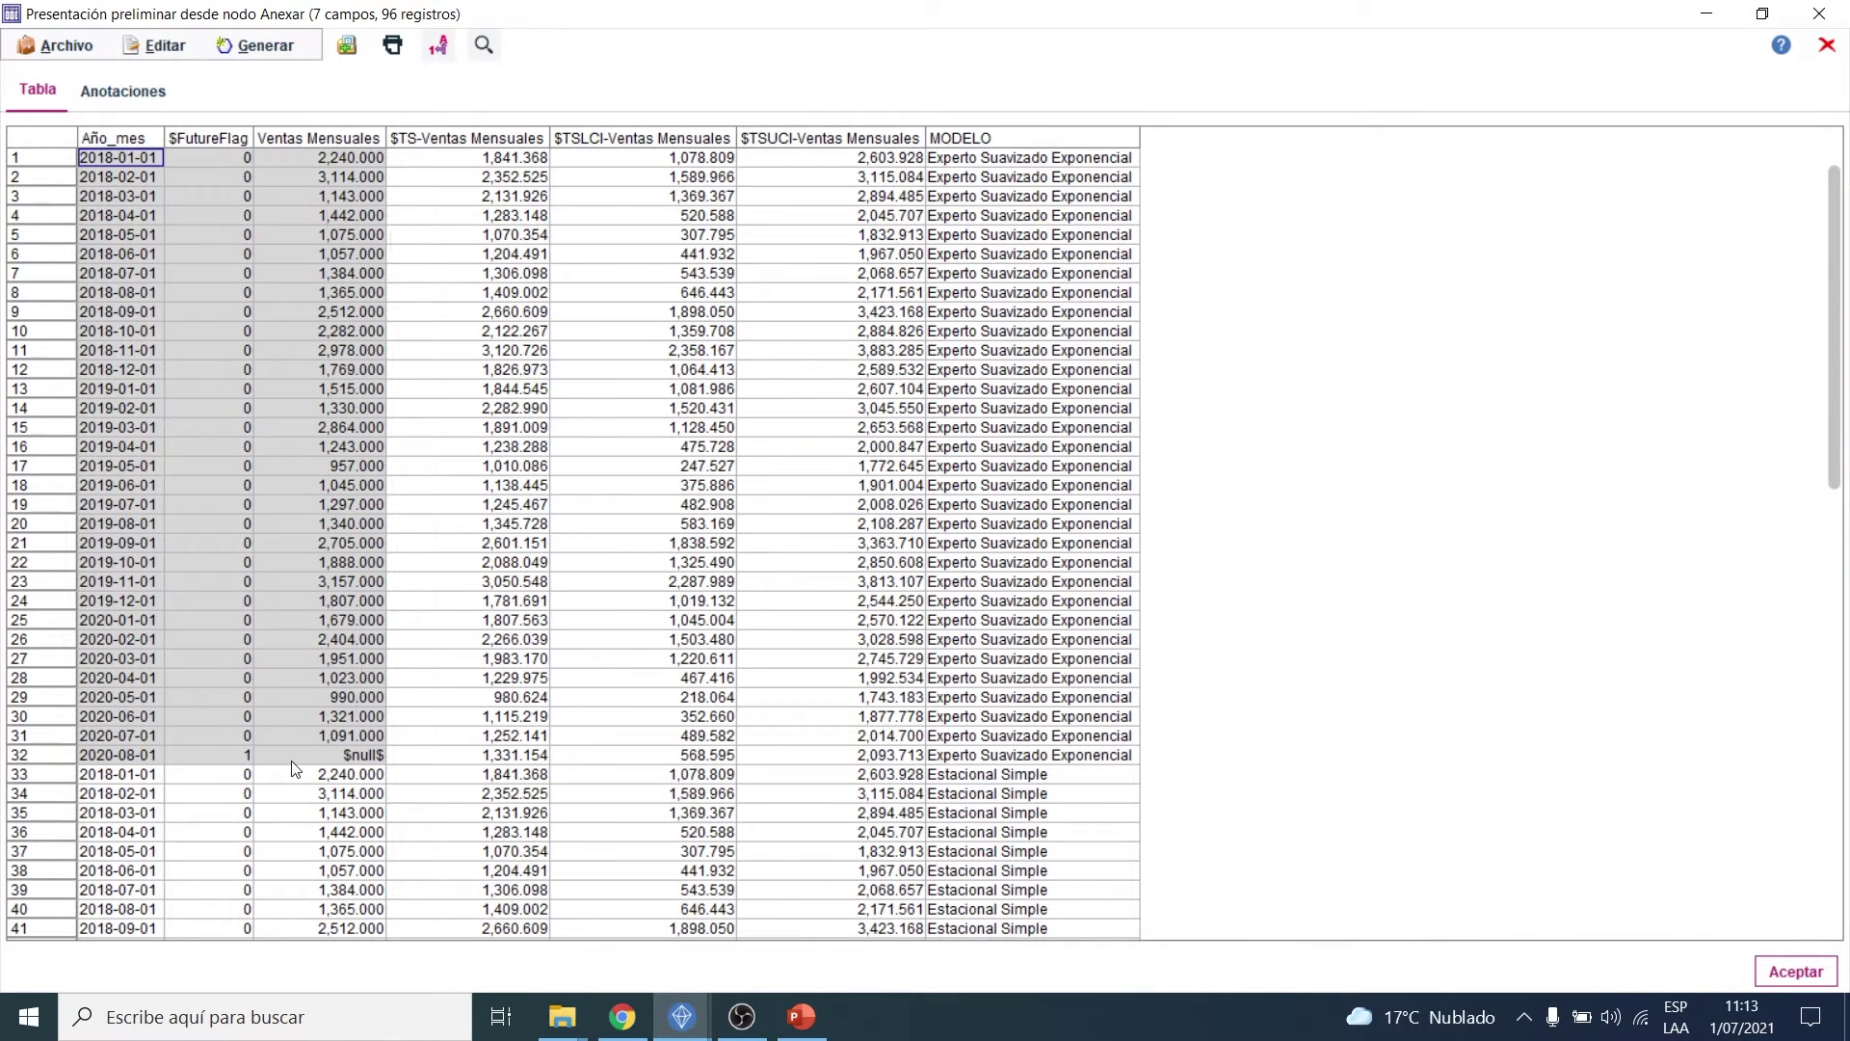
{"action": "left_click_drag", "start_coordinate": [217, 755], "coordinate": [307, 760]}
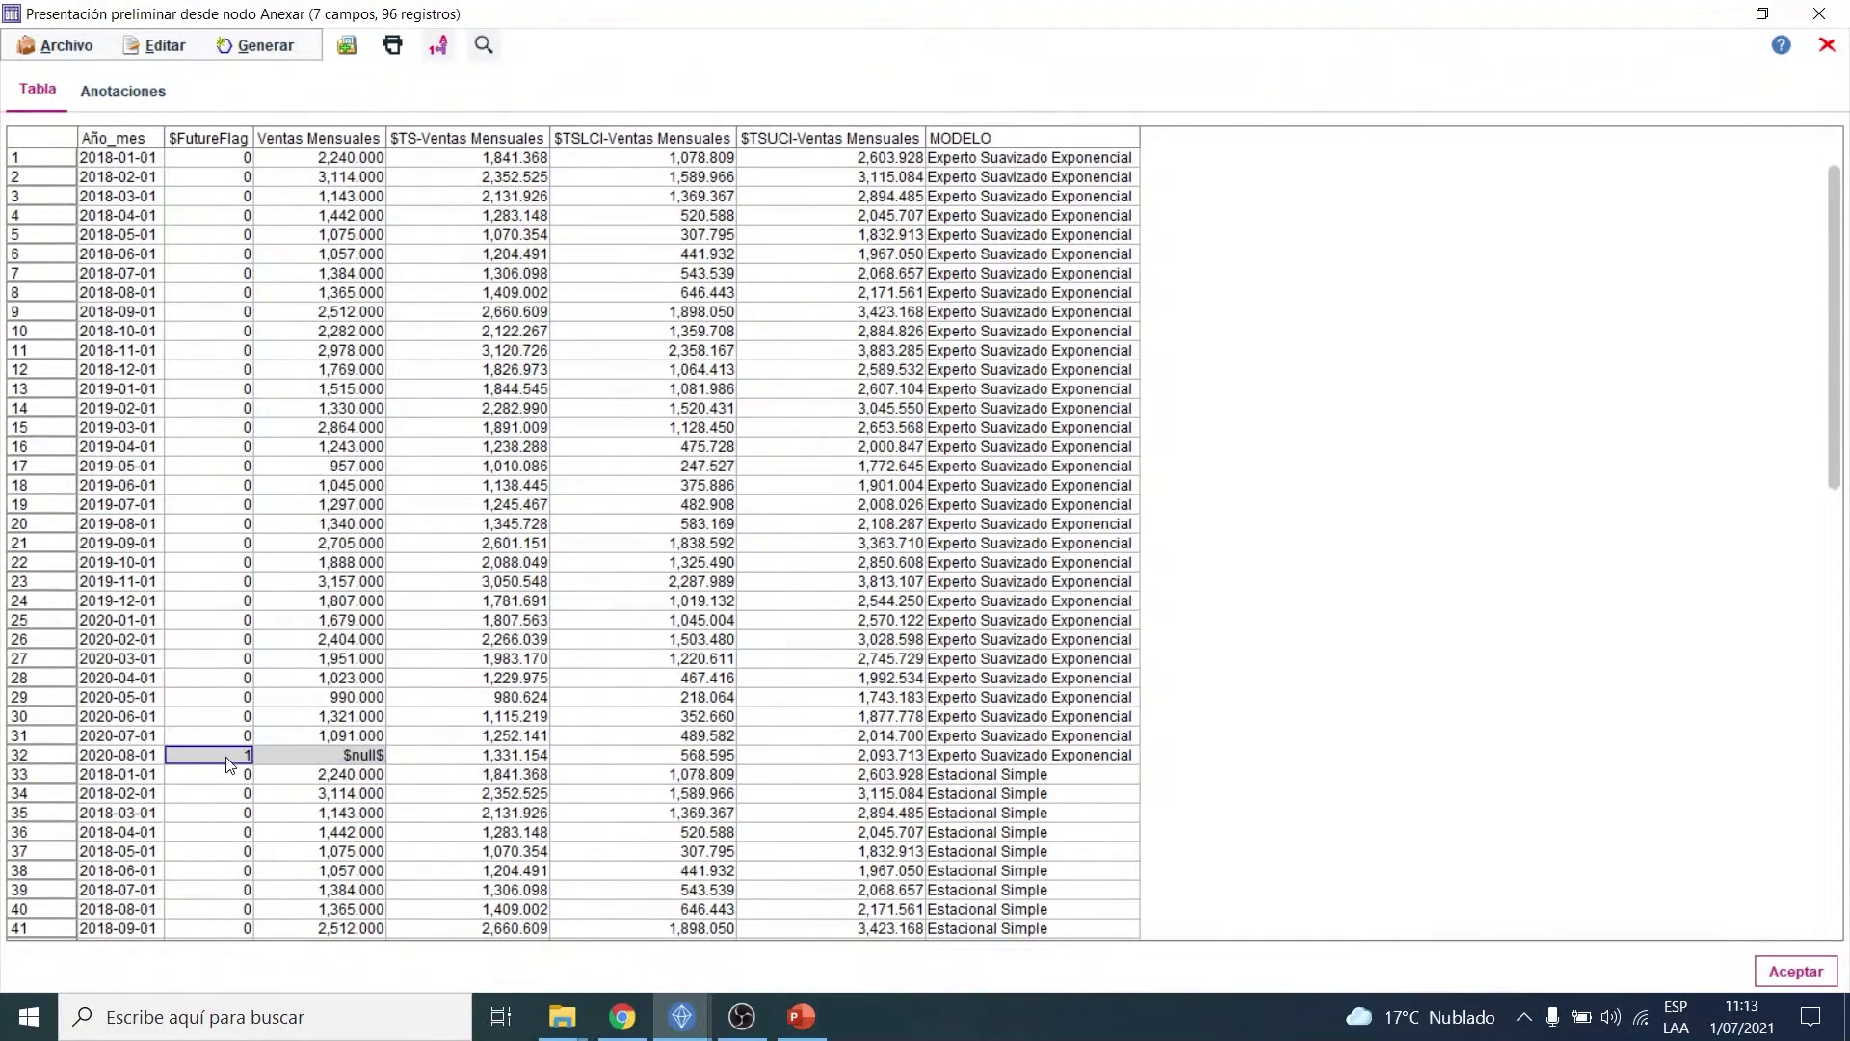
{"action": "left_click", "coordinate": [360, 755]}
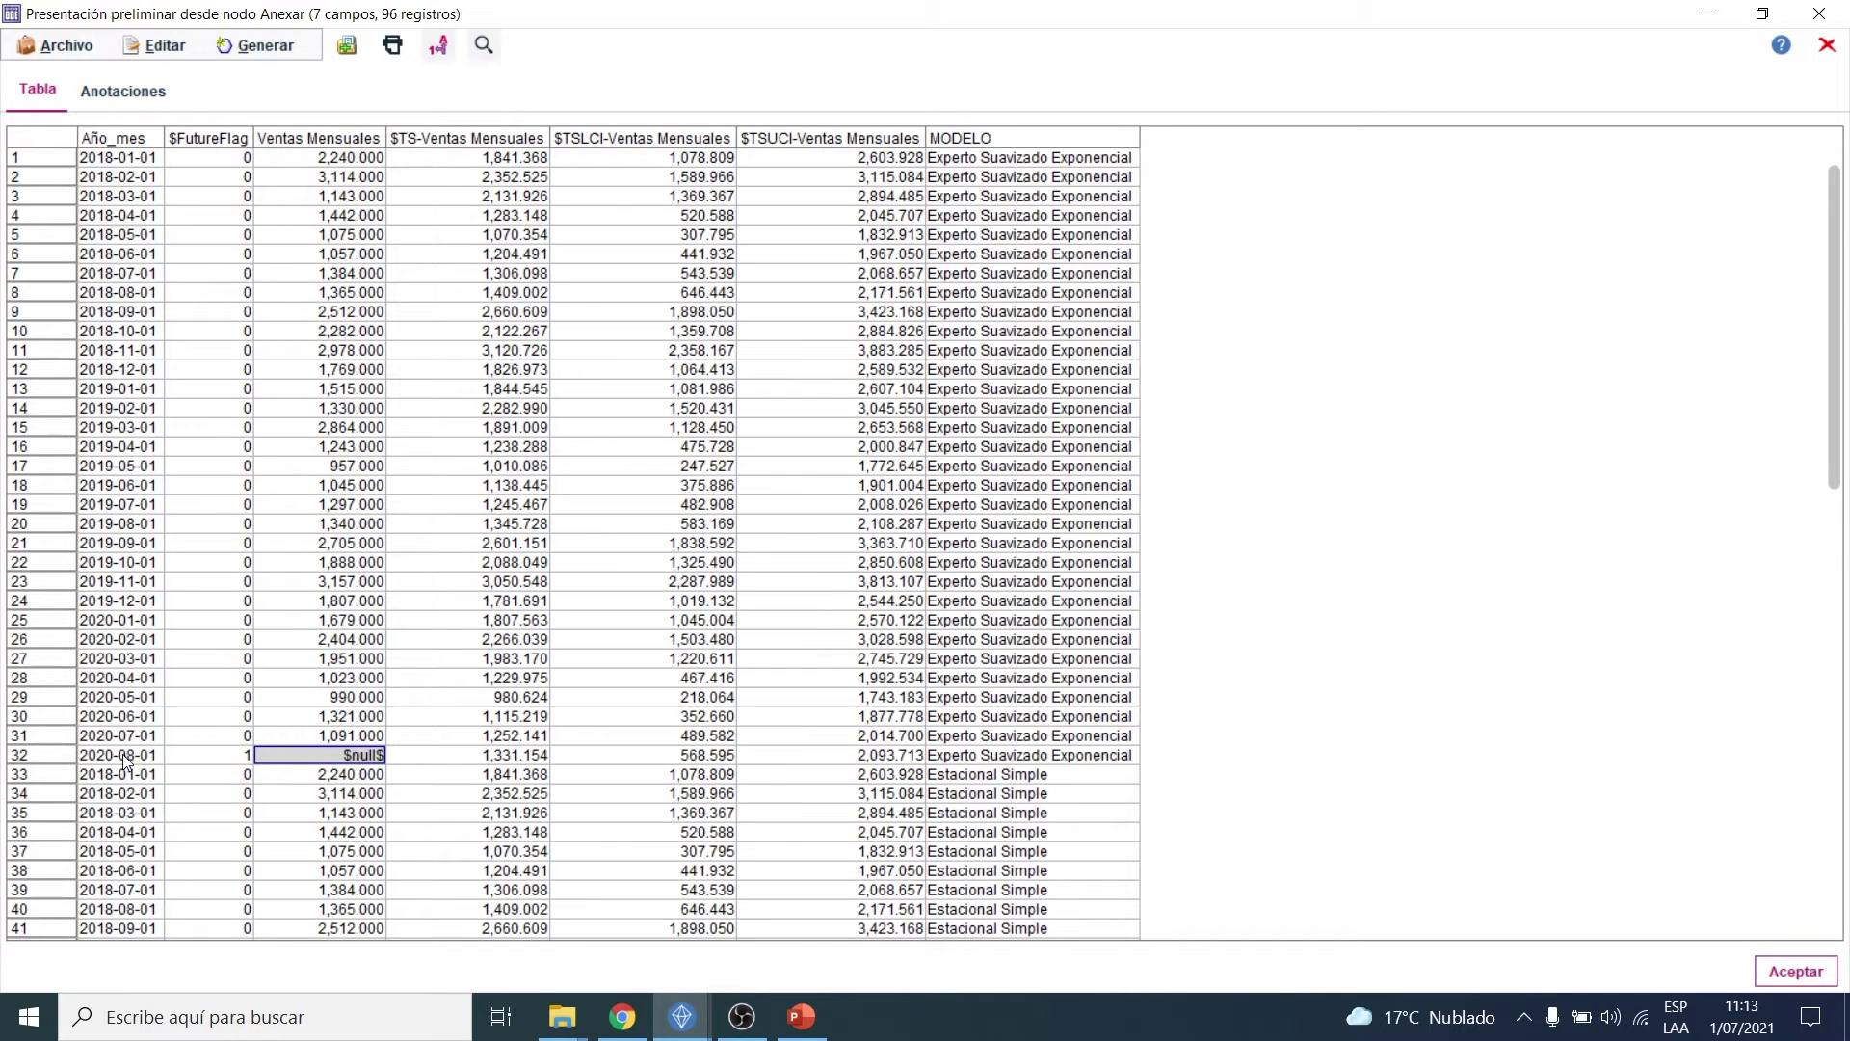
{"action": "left_click_drag", "start_coordinate": [124, 754], "coordinate": [314, 756]}
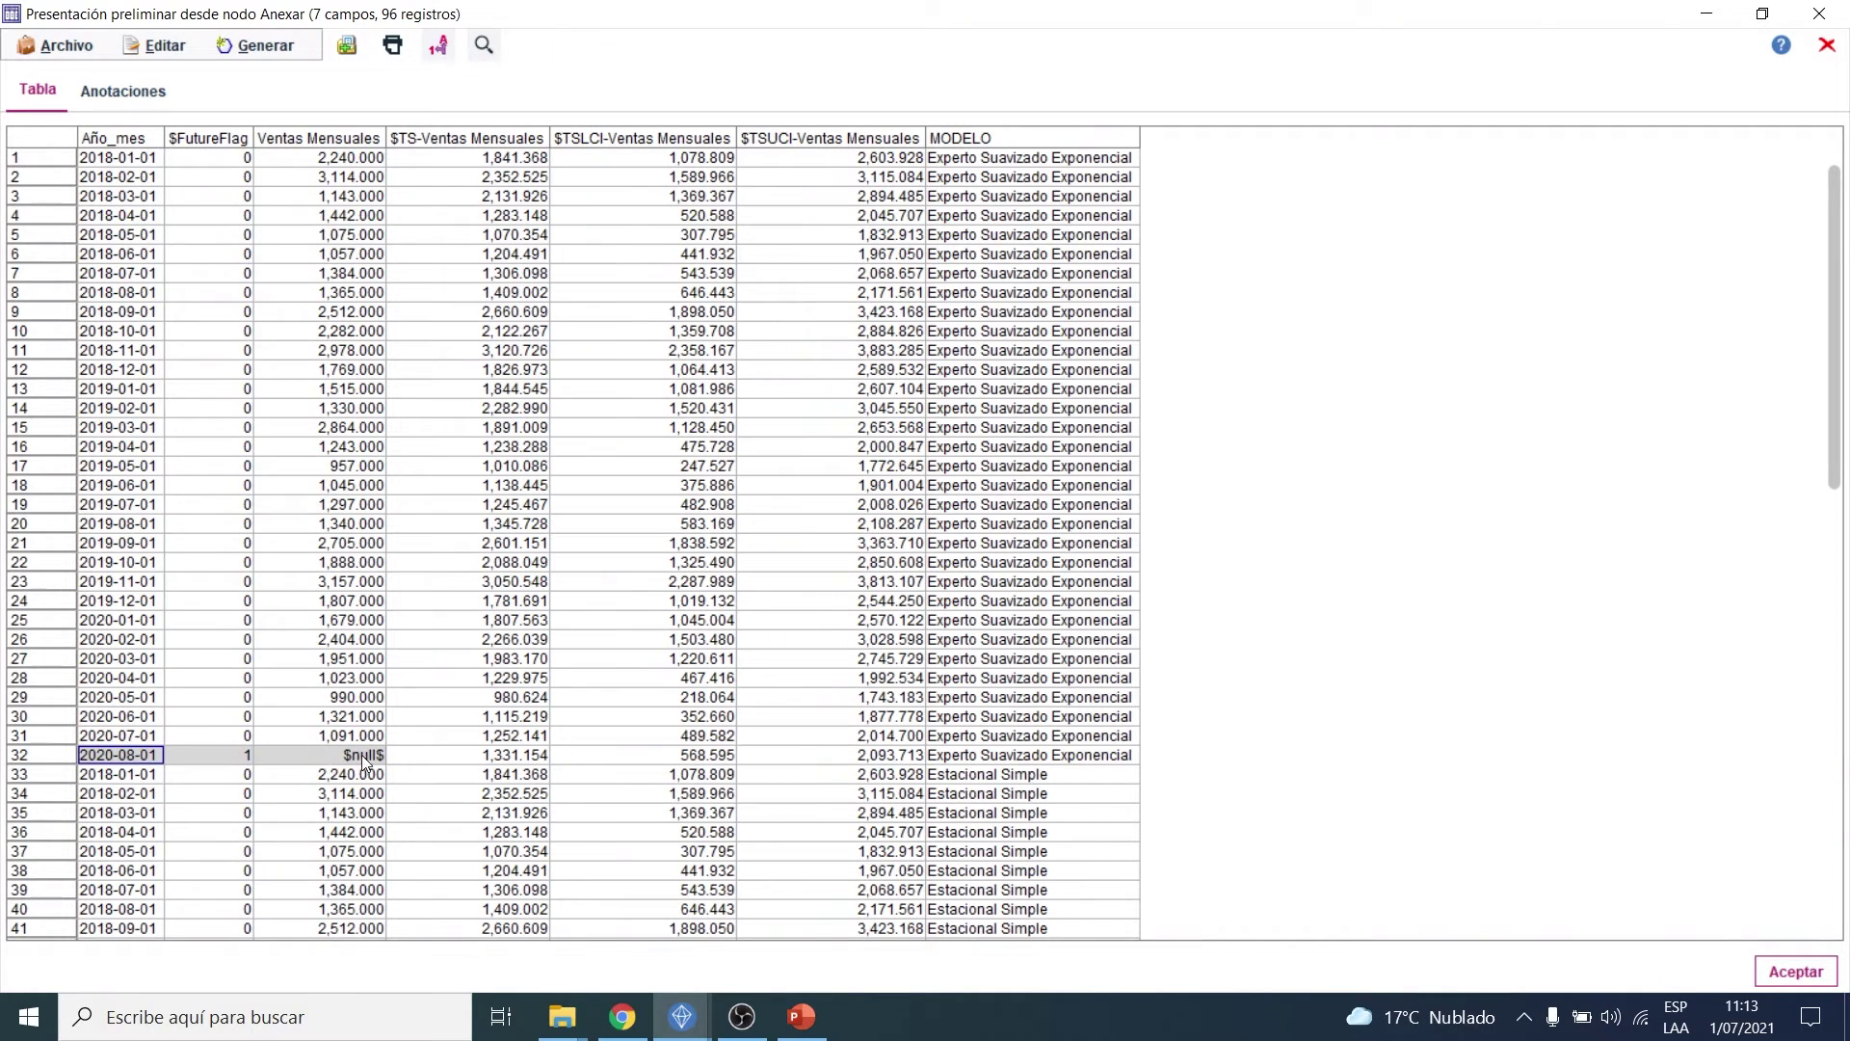
Step: Examine the $TS-Ventas Mensuales predictions for the first model through 2020-08-01, then leave the preview and close the Anexar node's settings
{"action": "left_click", "coordinate": [448, 754]}
{"action": "left_click_drag", "start_coordinate": [448, 753], "coordinate": [492, 157]}
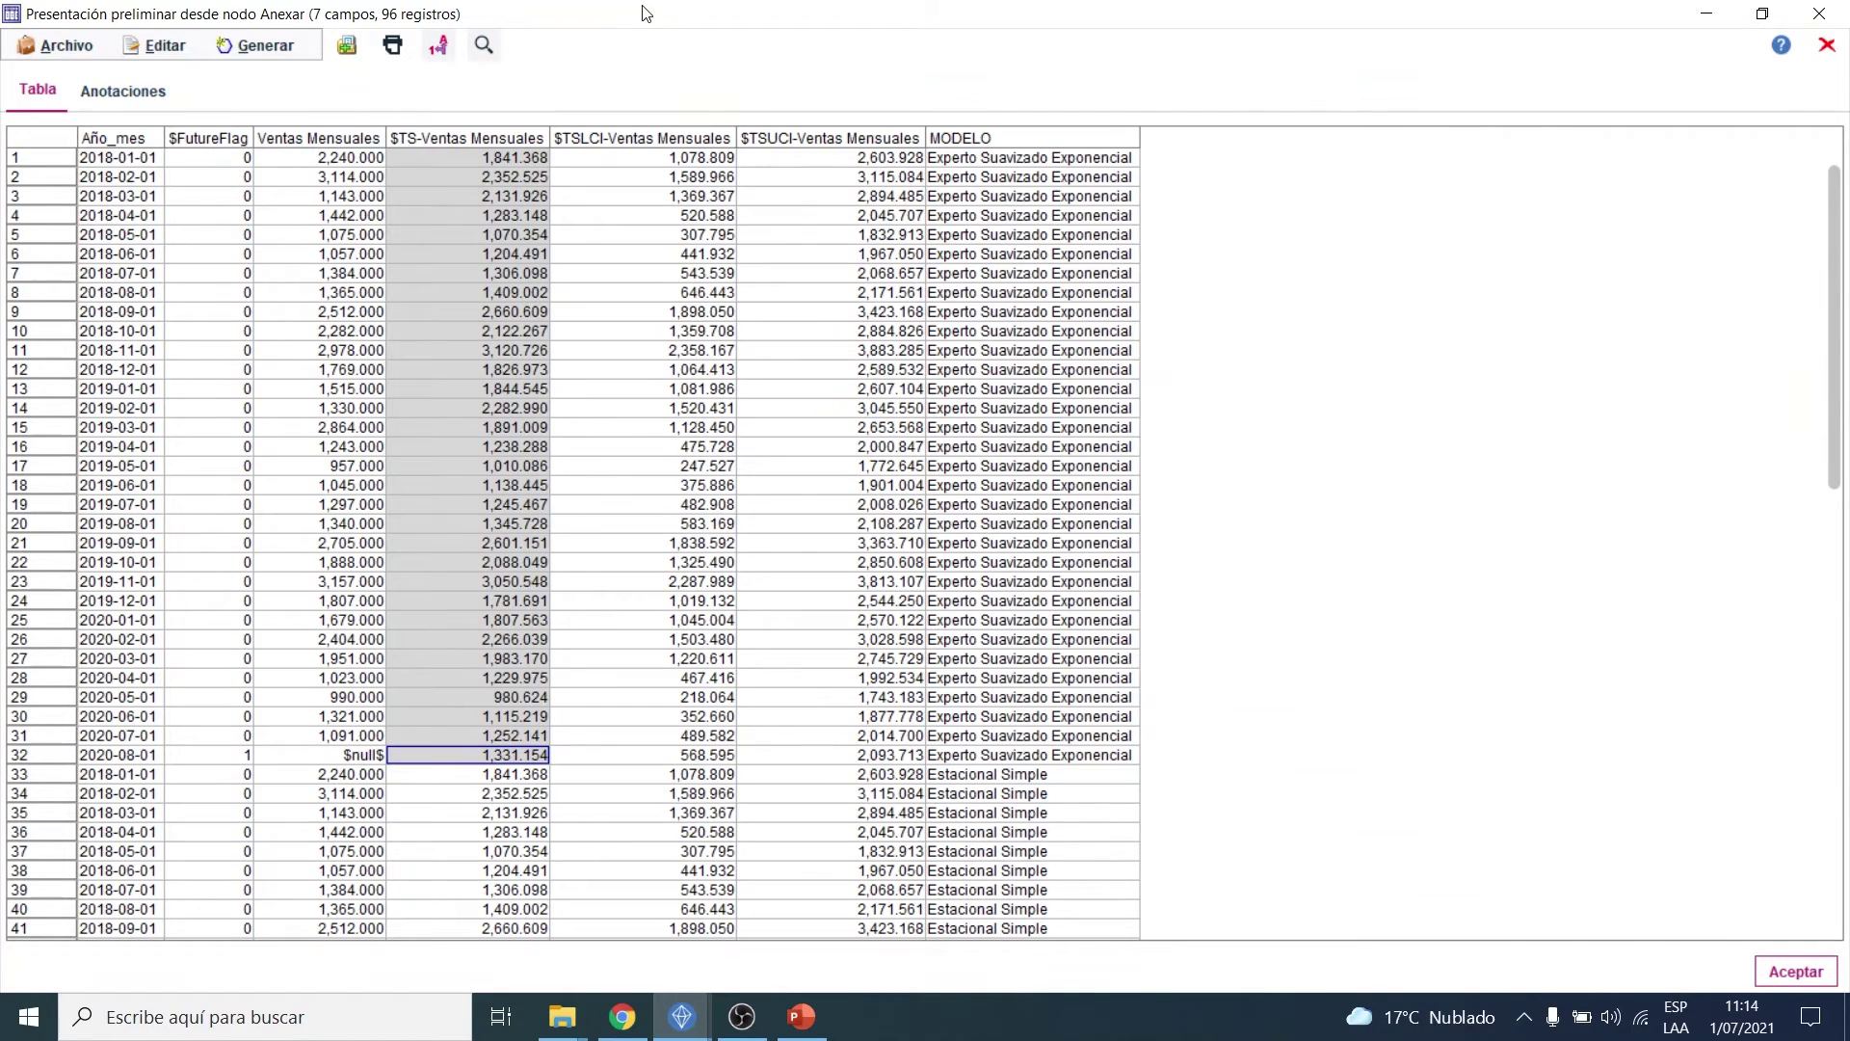
{"action": "left_click_drag", "start_coordinate": [645, 13], "coordinate": [665, 339]}
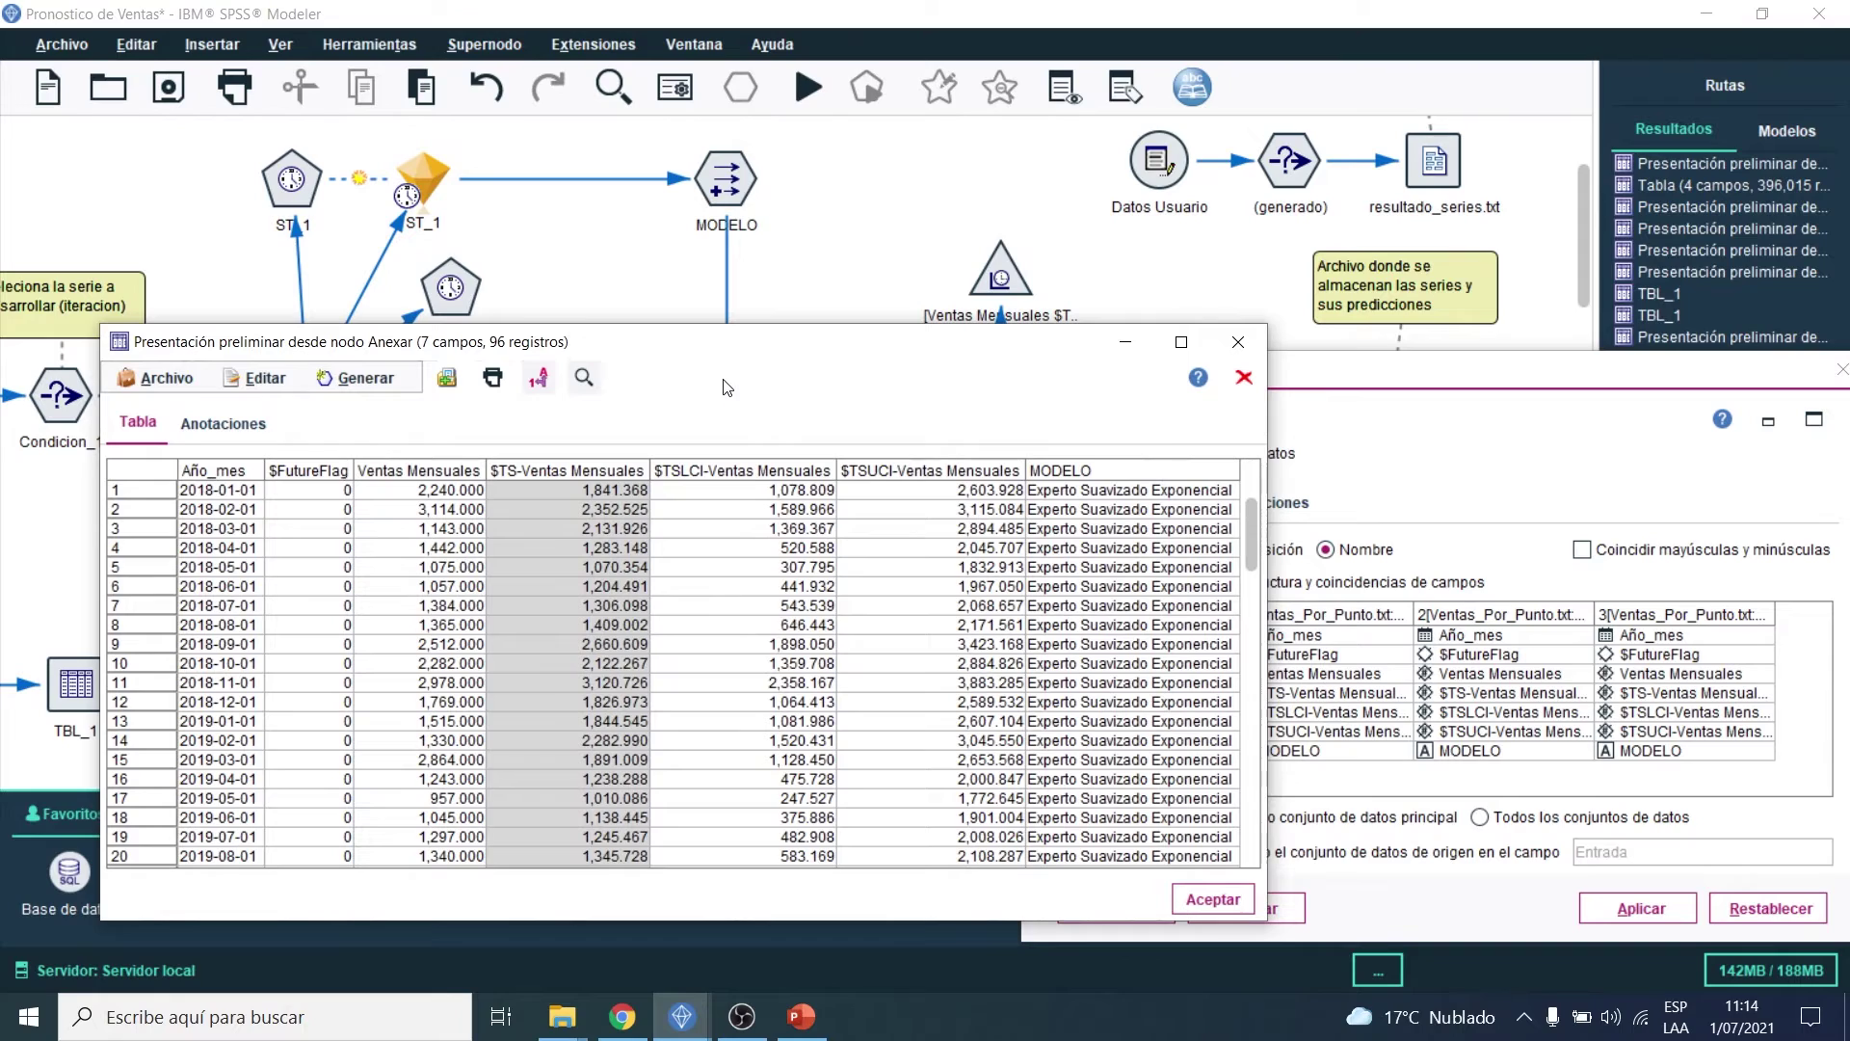
{"action": "left_click", "coordinate": [1181, 342]}
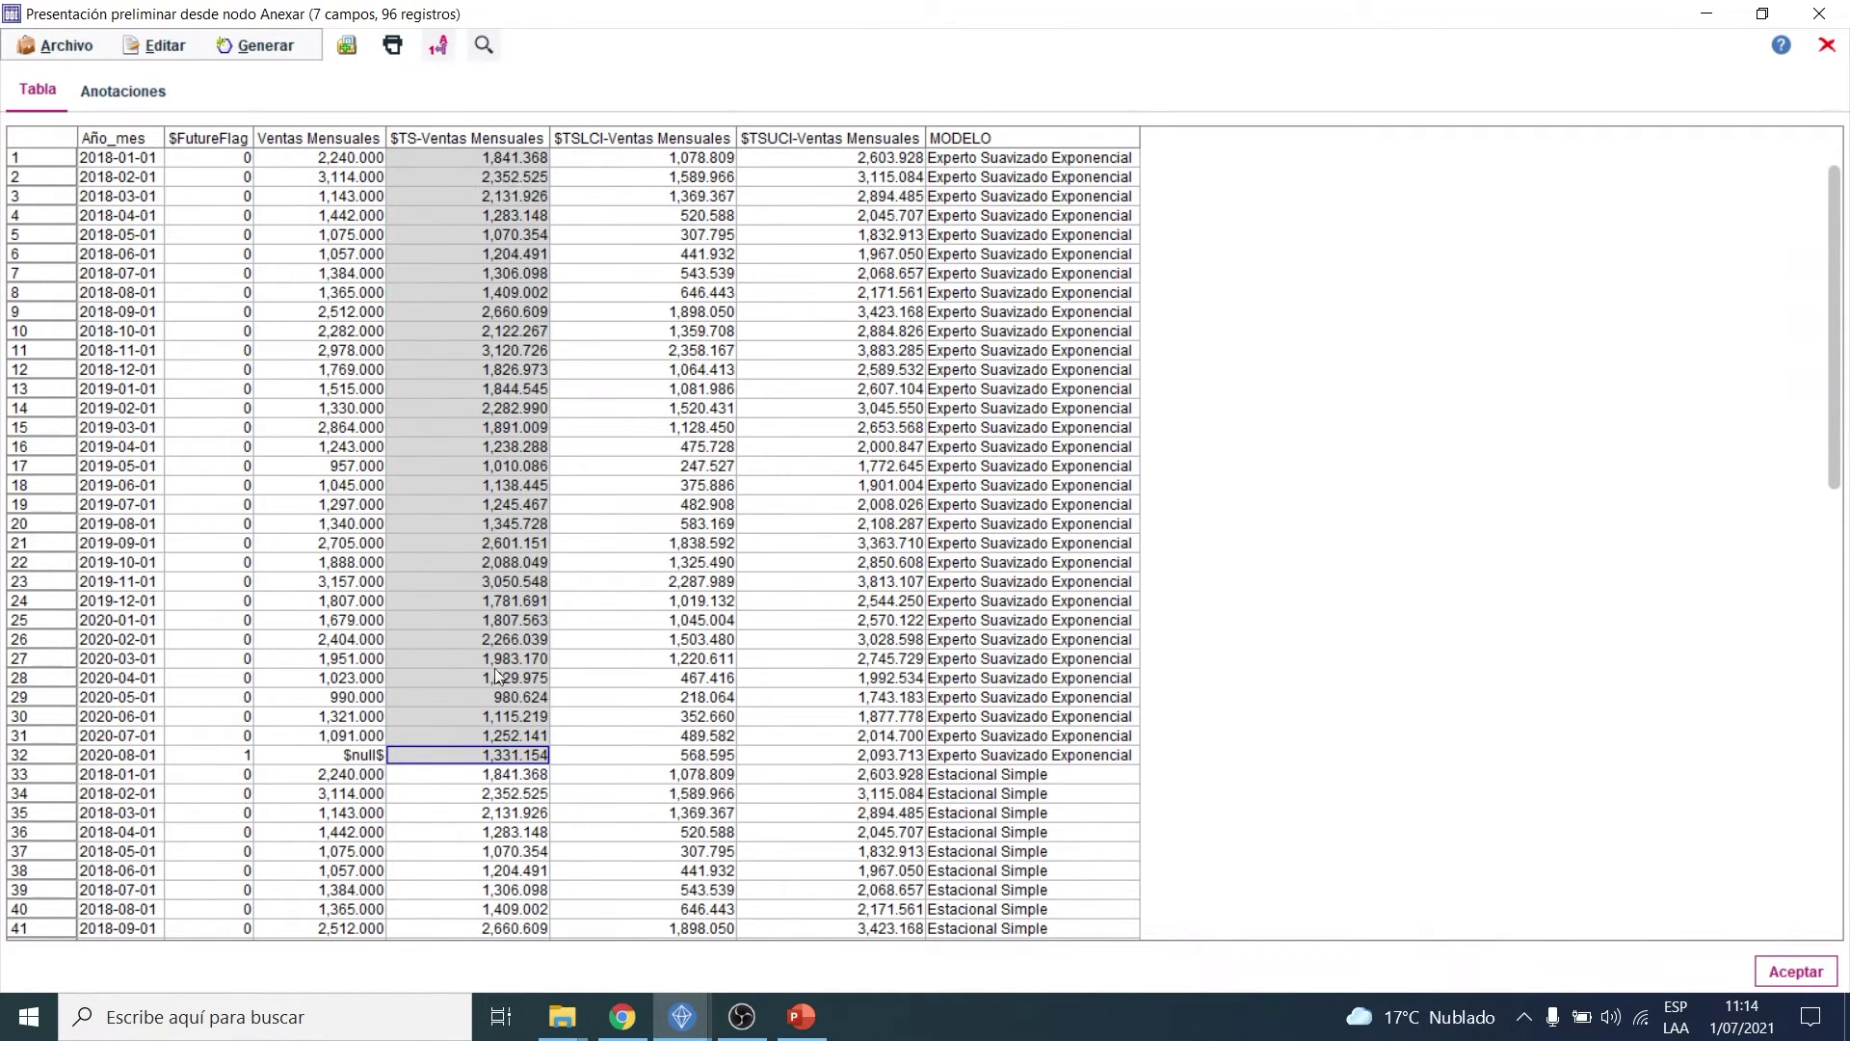
{"action": "left_click", "coordinate": [473, 756]}
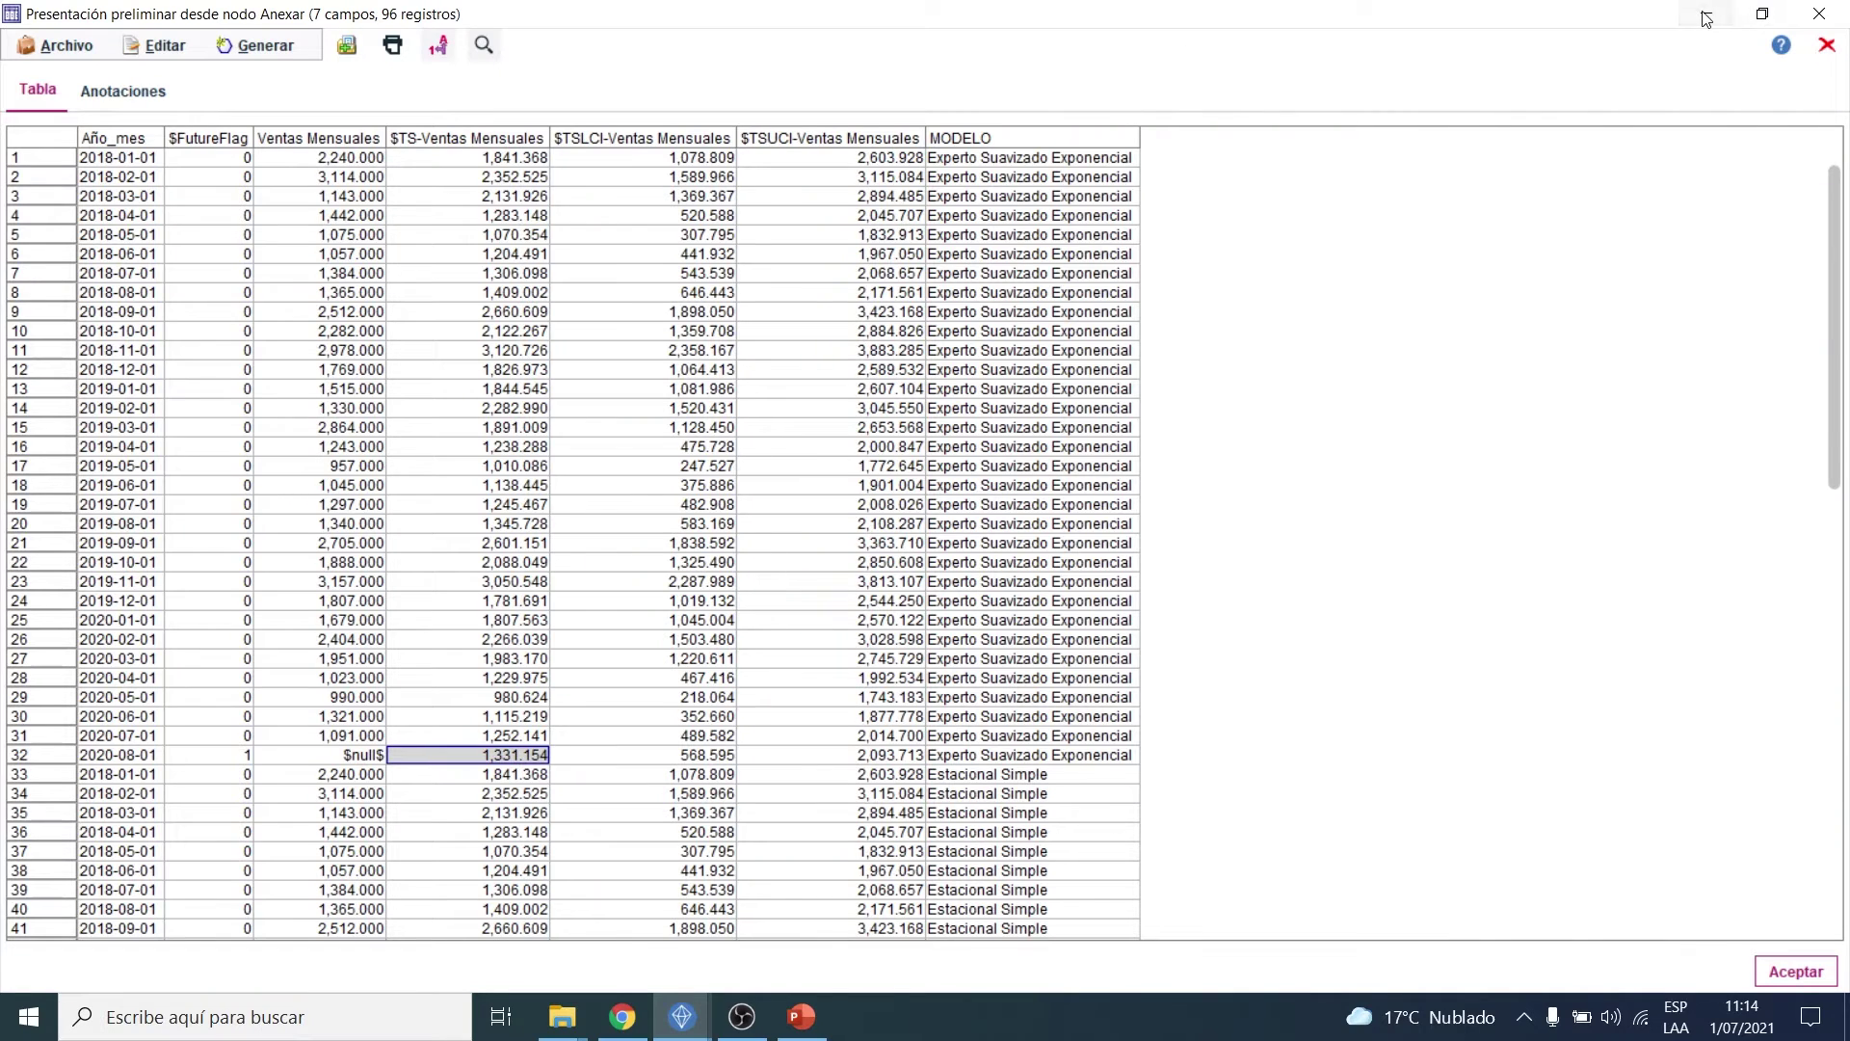
{"action": "left_click", "coordinate": [1819, 14]}
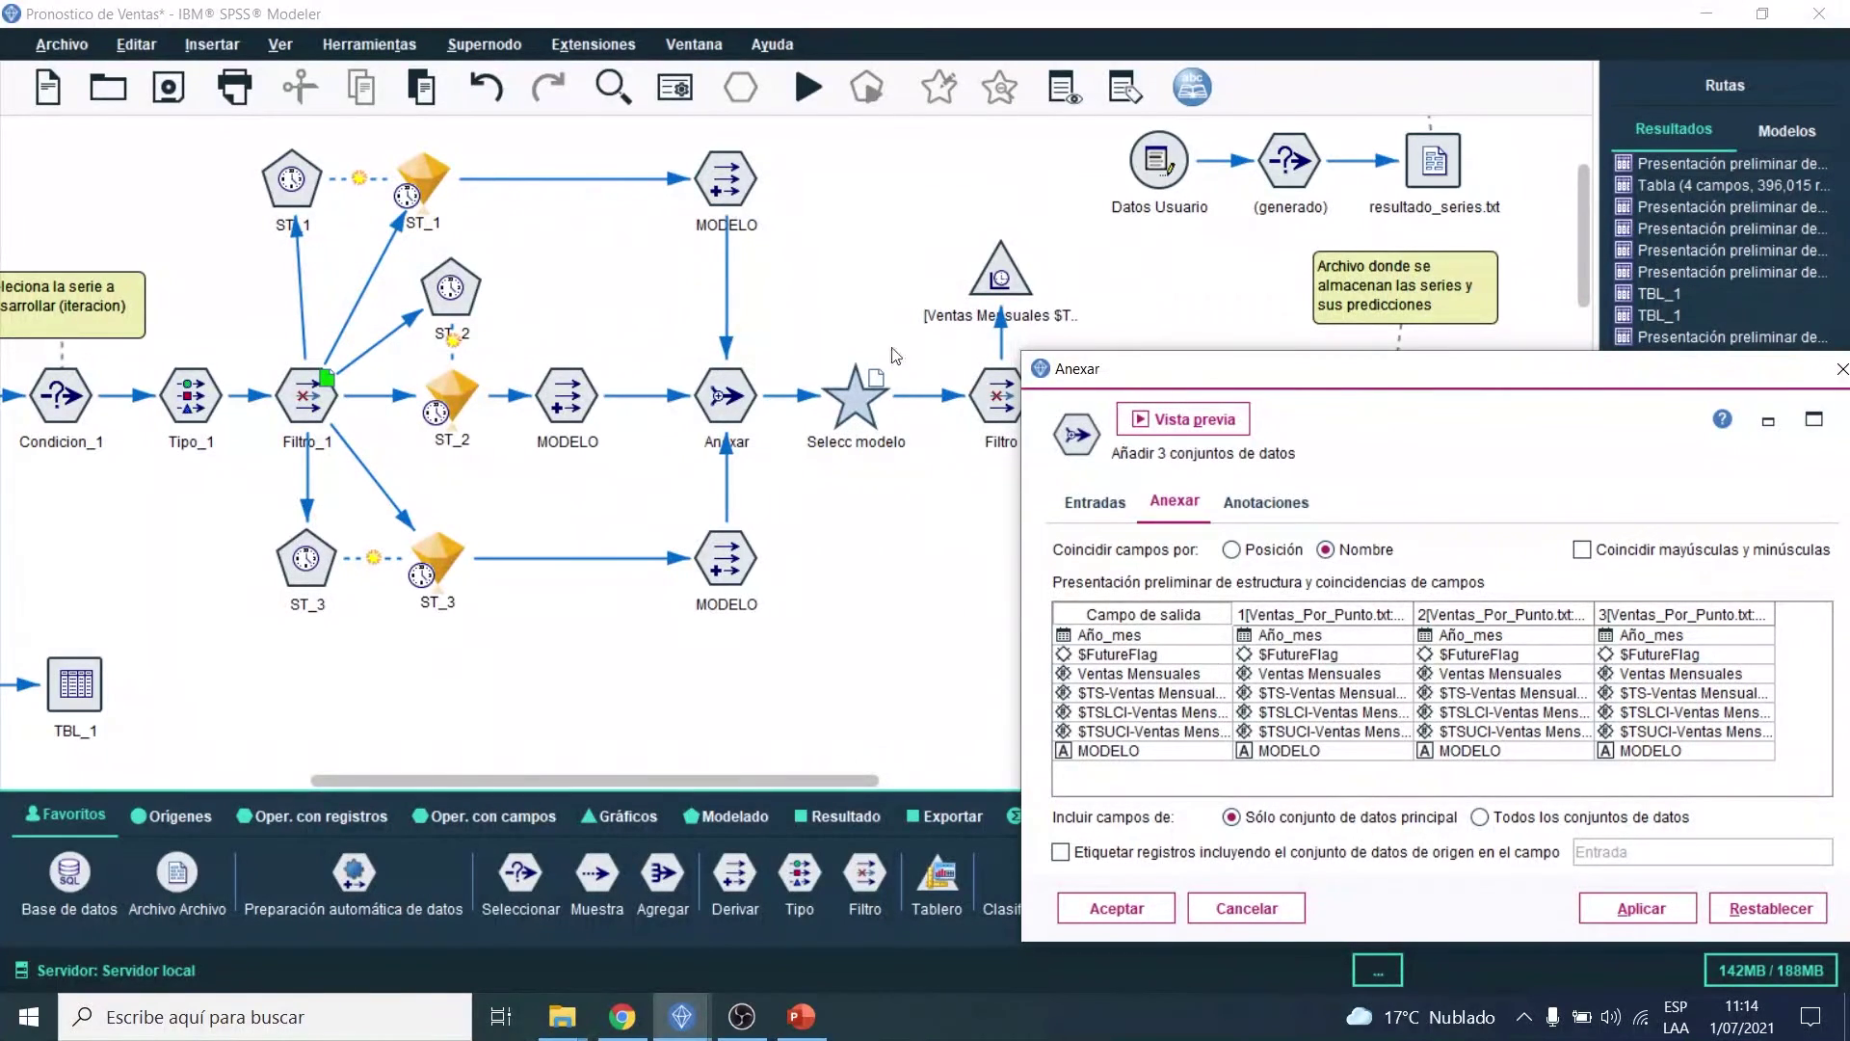
{"action": "left_click", "coordinate": [1839, 370]}
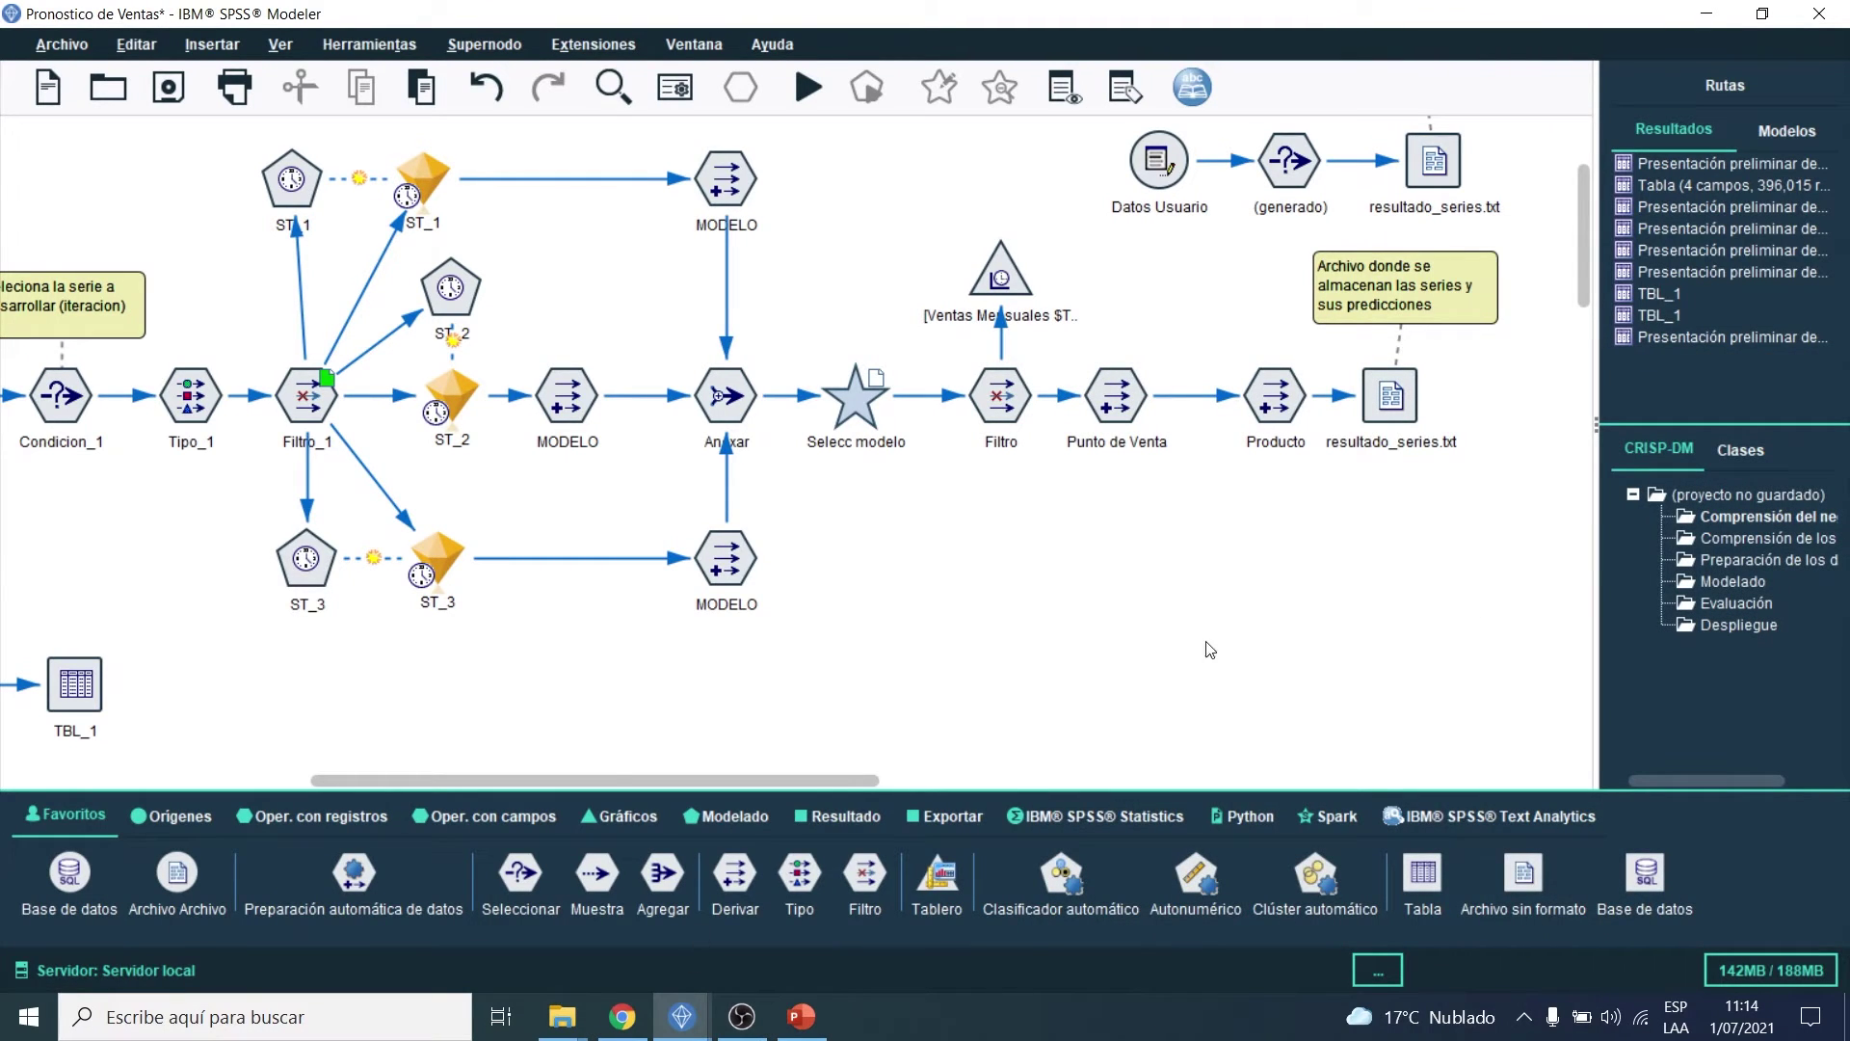
Step: Bring back the Anexar preview and compare the record blocks of the three models in the MODELO column, then close it
{"action": "mouse_move", "coordinate": [674, 1022]}
{"action": "left_click", "coordinate": [819, 906]}
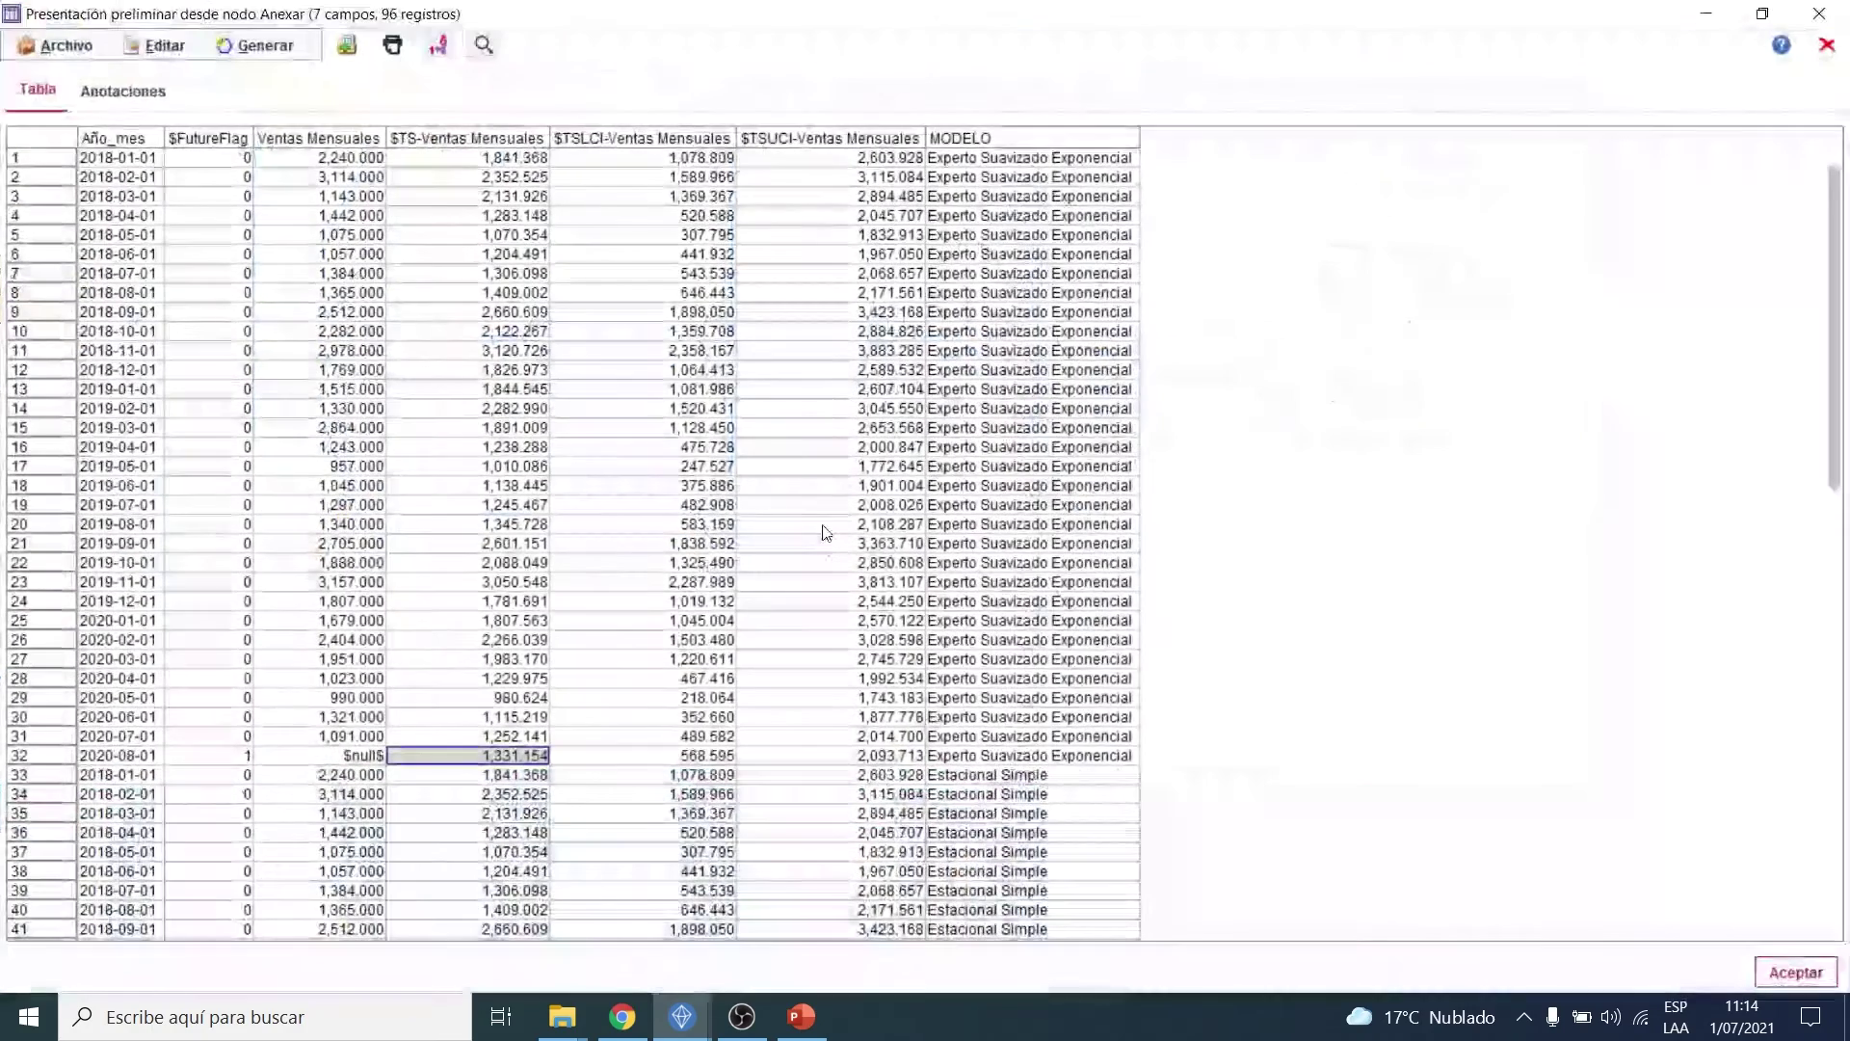
{"action": "left_click_drag", "start_coordinate": [1019, 762], "coordinate": [130, 161]}
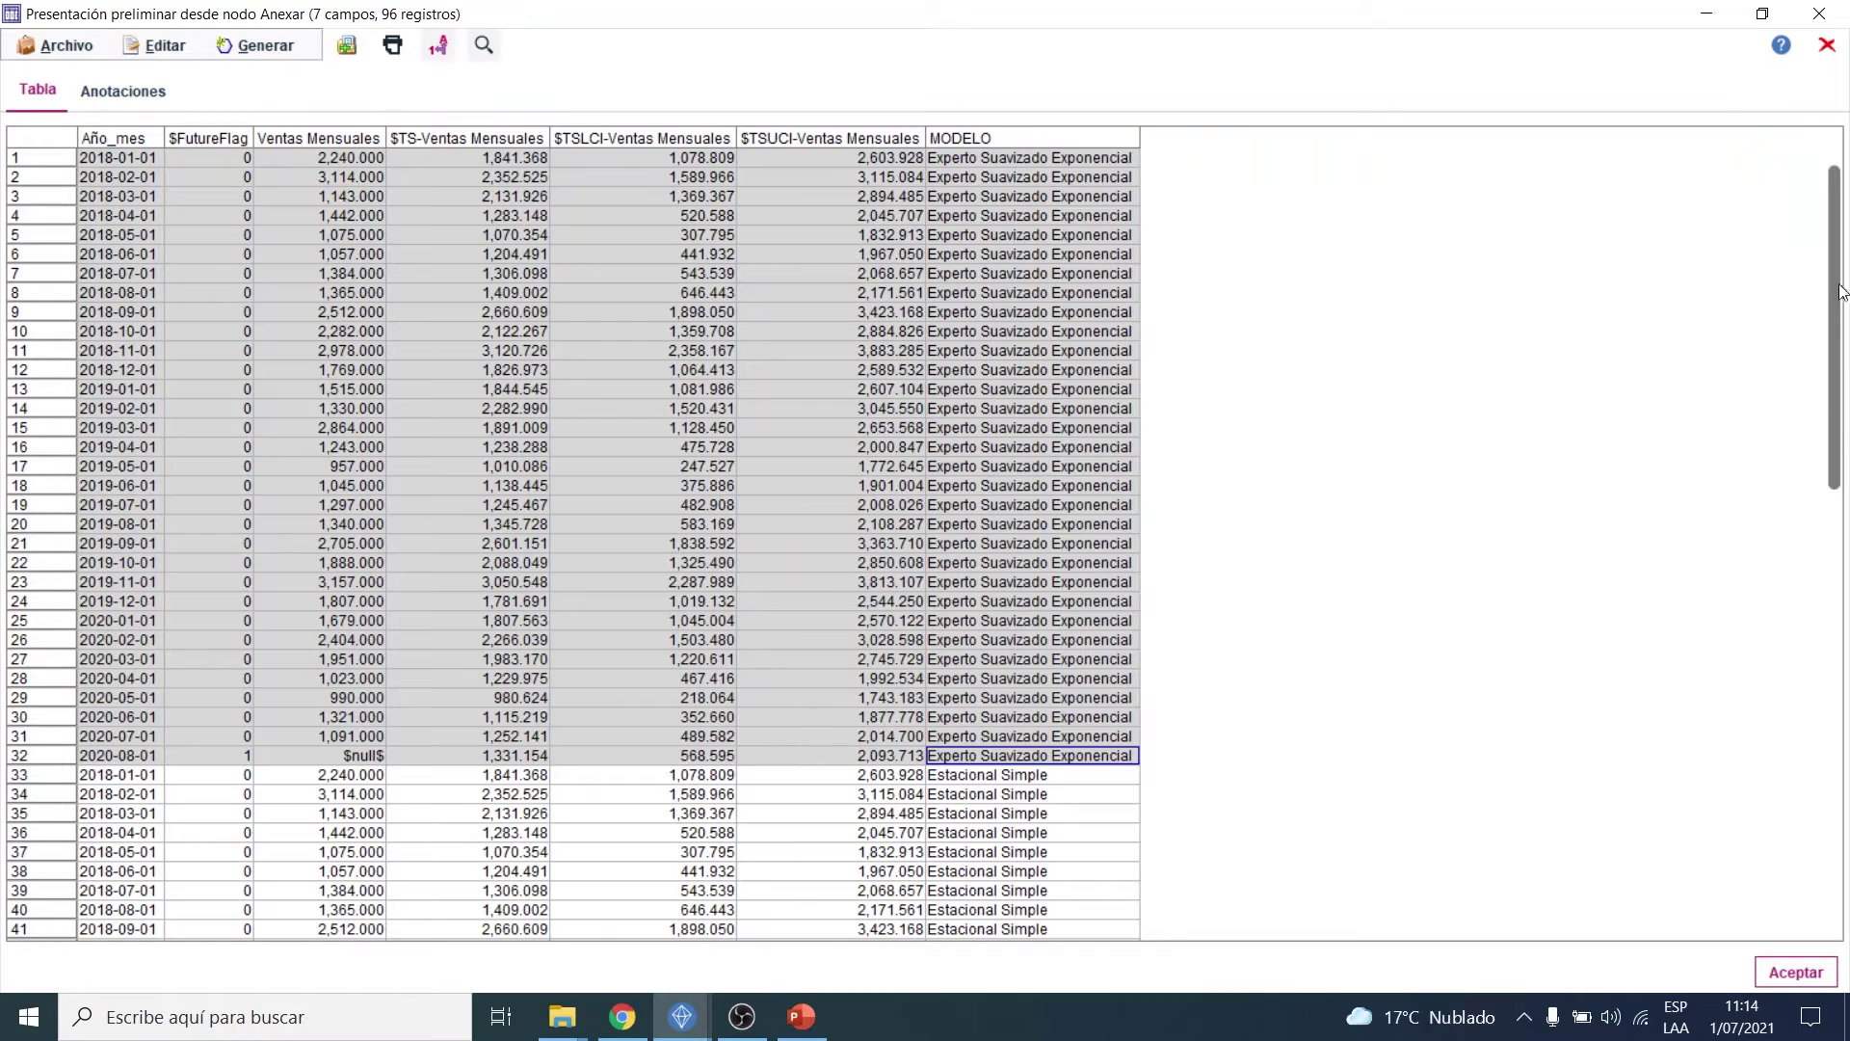
{"action": "scroll", "coordinate": [1836, 284], "scroll_direction": "down", "scroll_amount": 9}
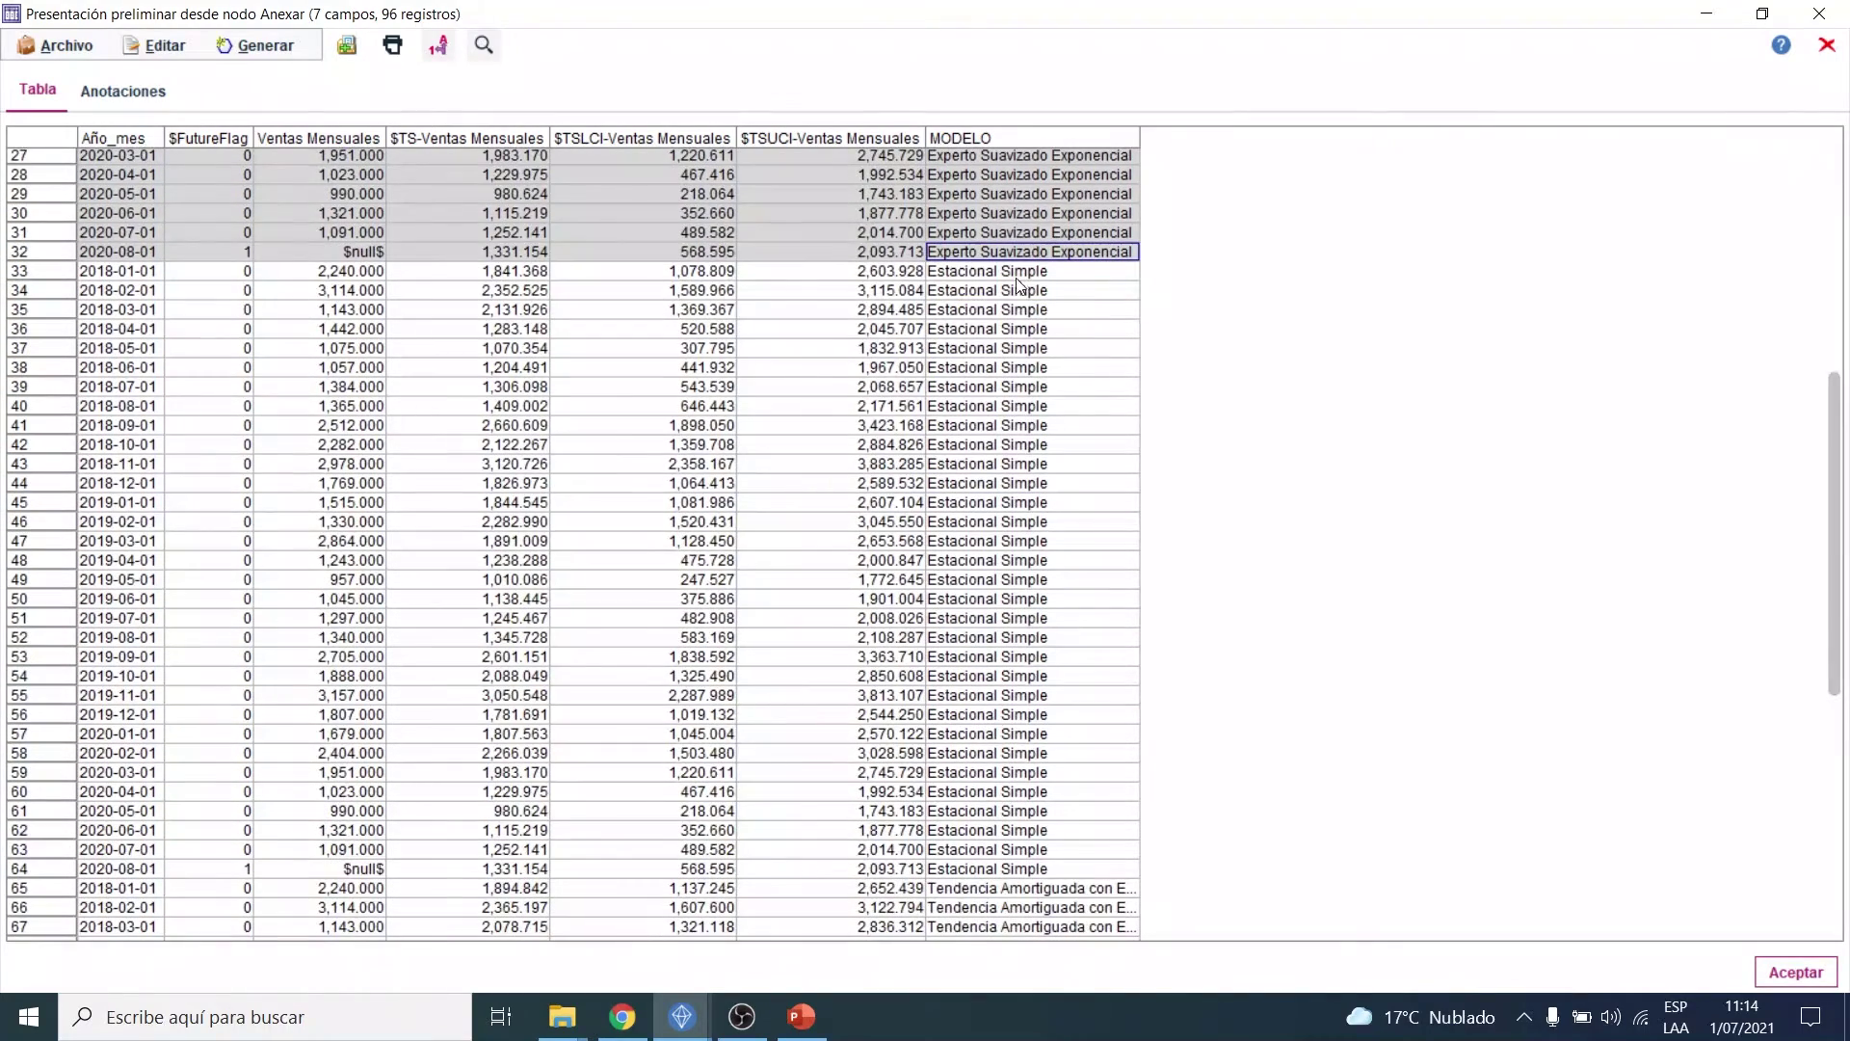
{"action": "left_click_drag", "start_coordinate": [1022, 273], "coordinate": [123, 890]}
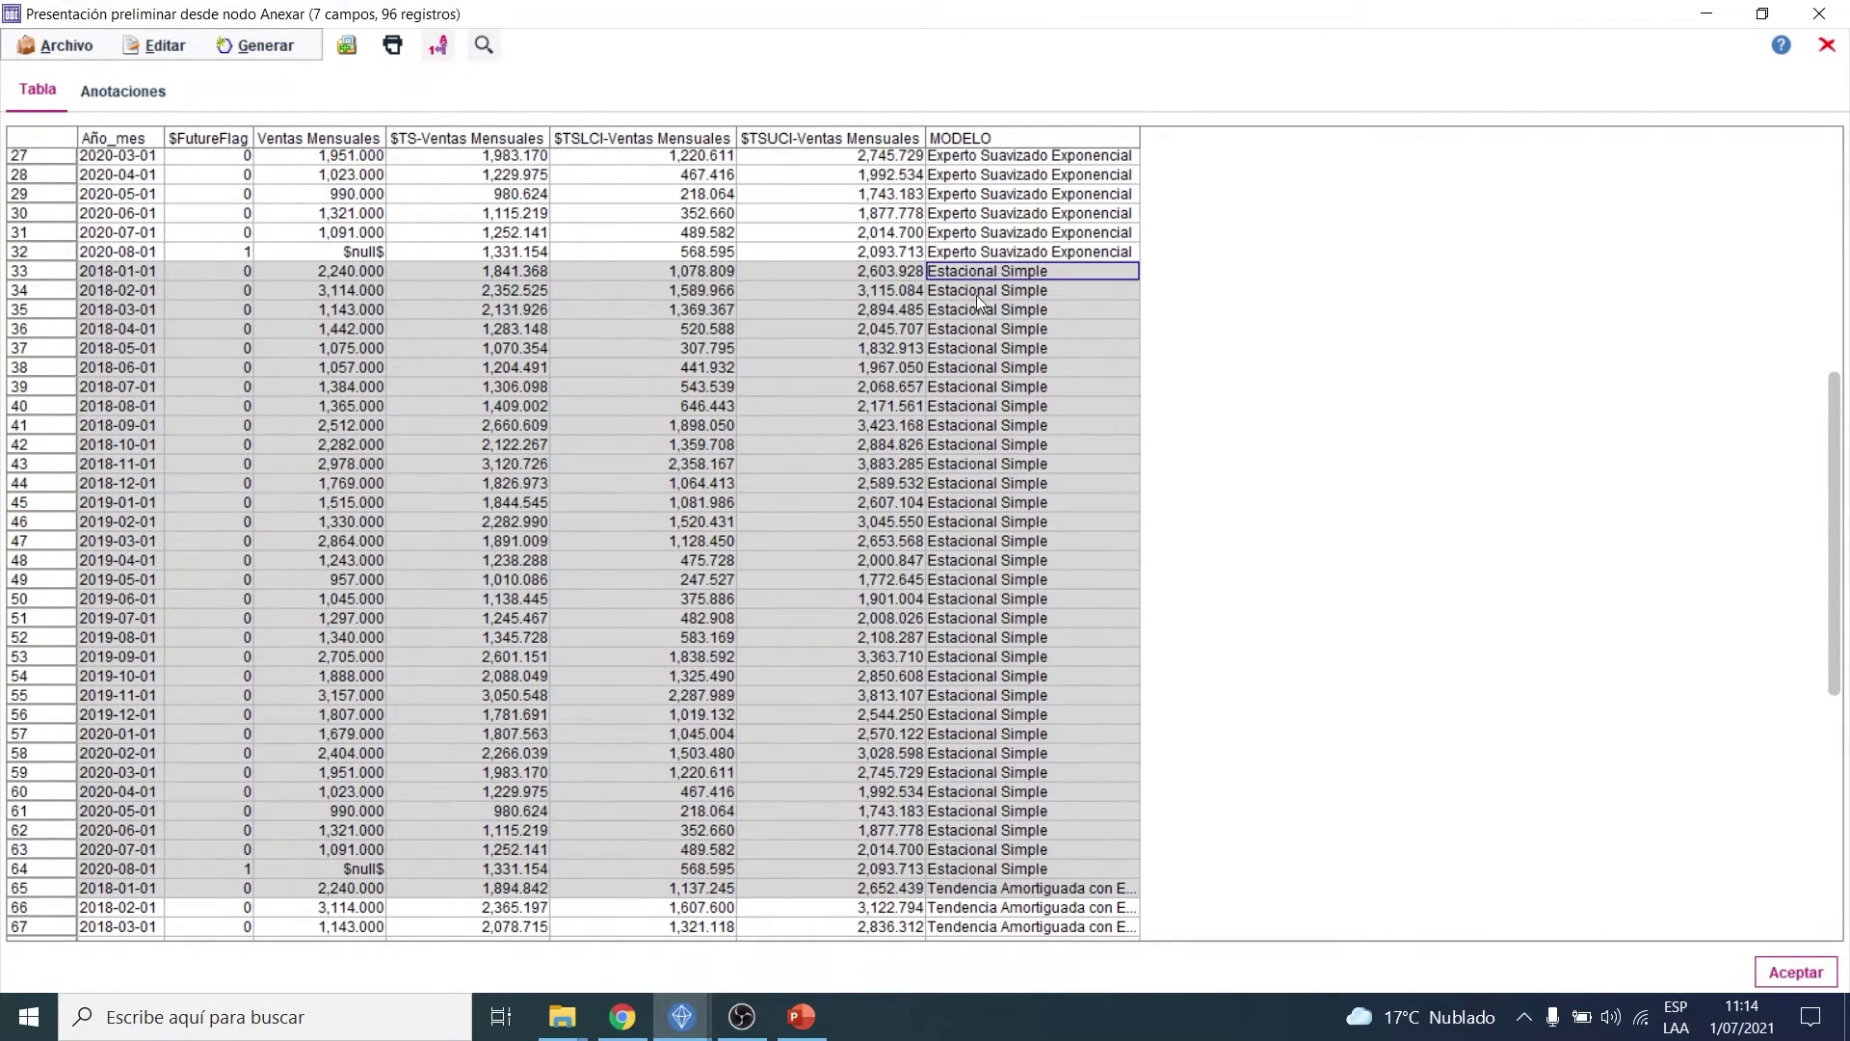
{"action": "scroll", "coordinate": [1836, 385], "scroll_direction": "down", "scroll_amount": 10}
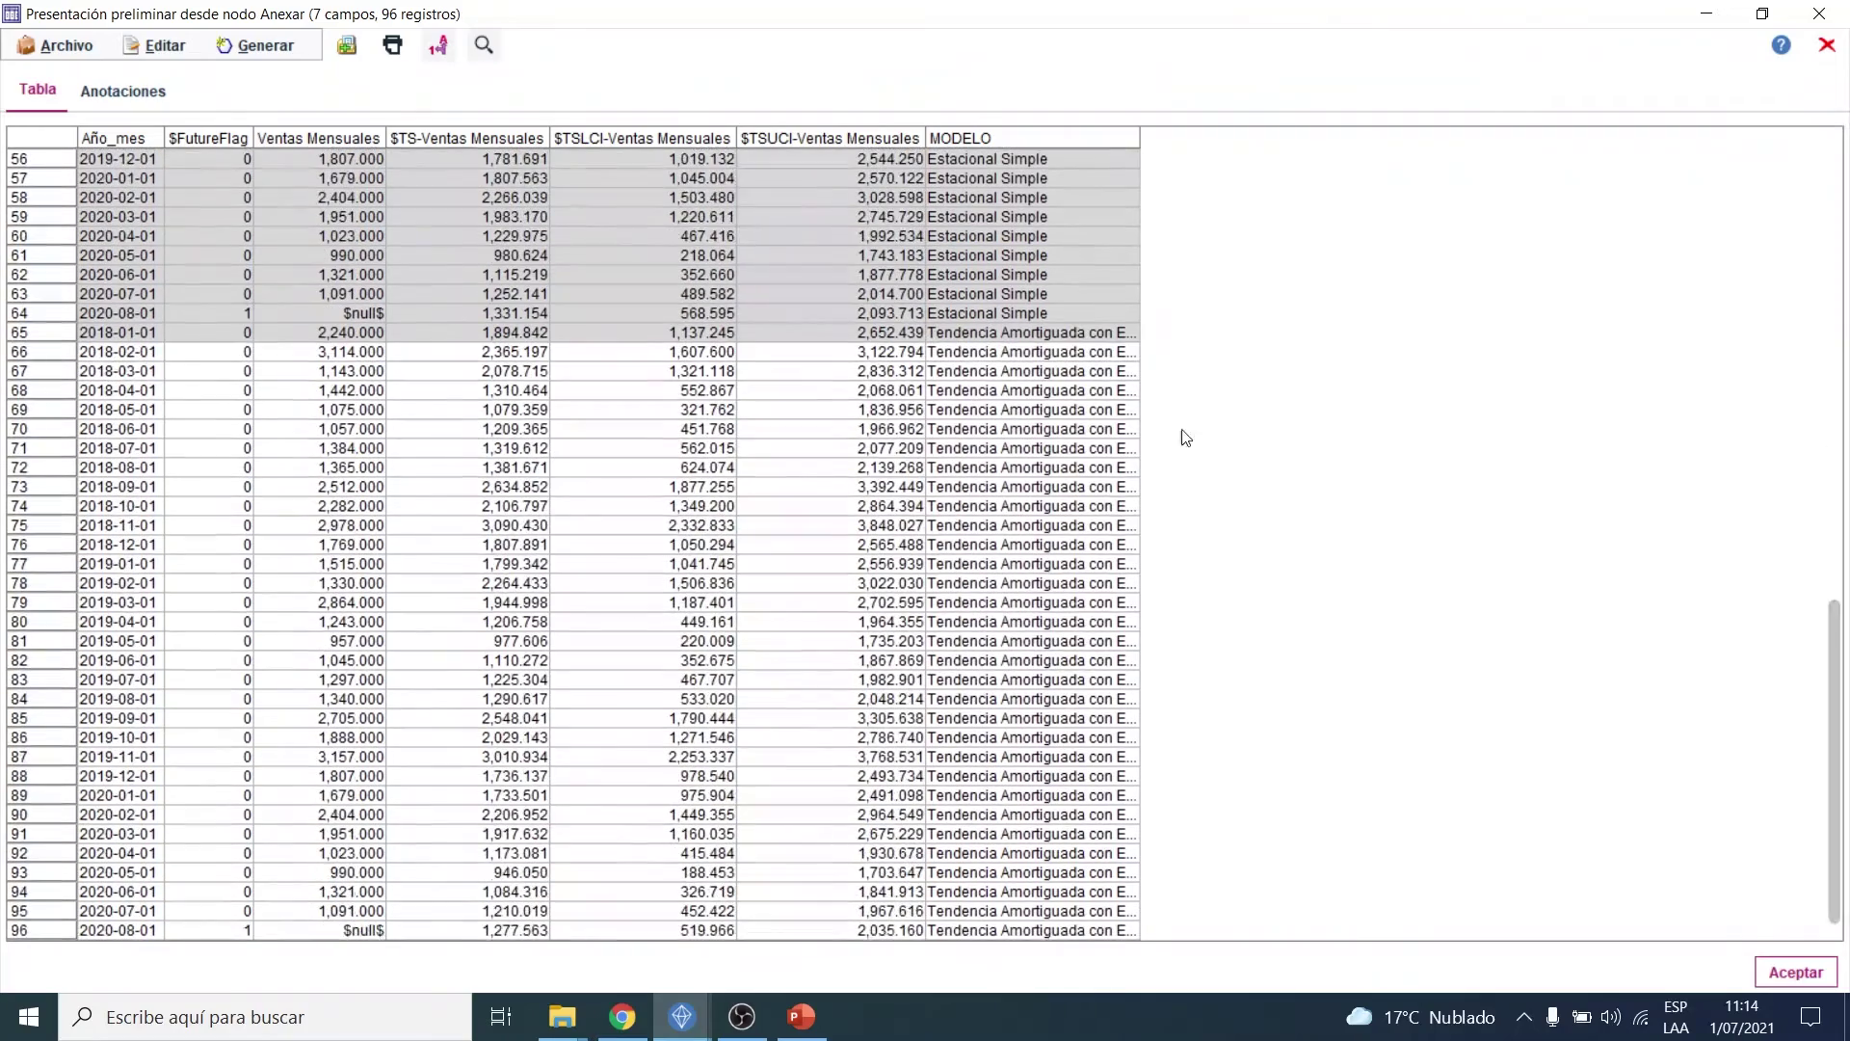
{"action": "left_click_drag", "start_coordinate": [862, 402], "coordinate": [131, 819]}
{"action": "left_click_drag", "start_coordinate": [1841, 694], "coordinate": [1834, 231]}
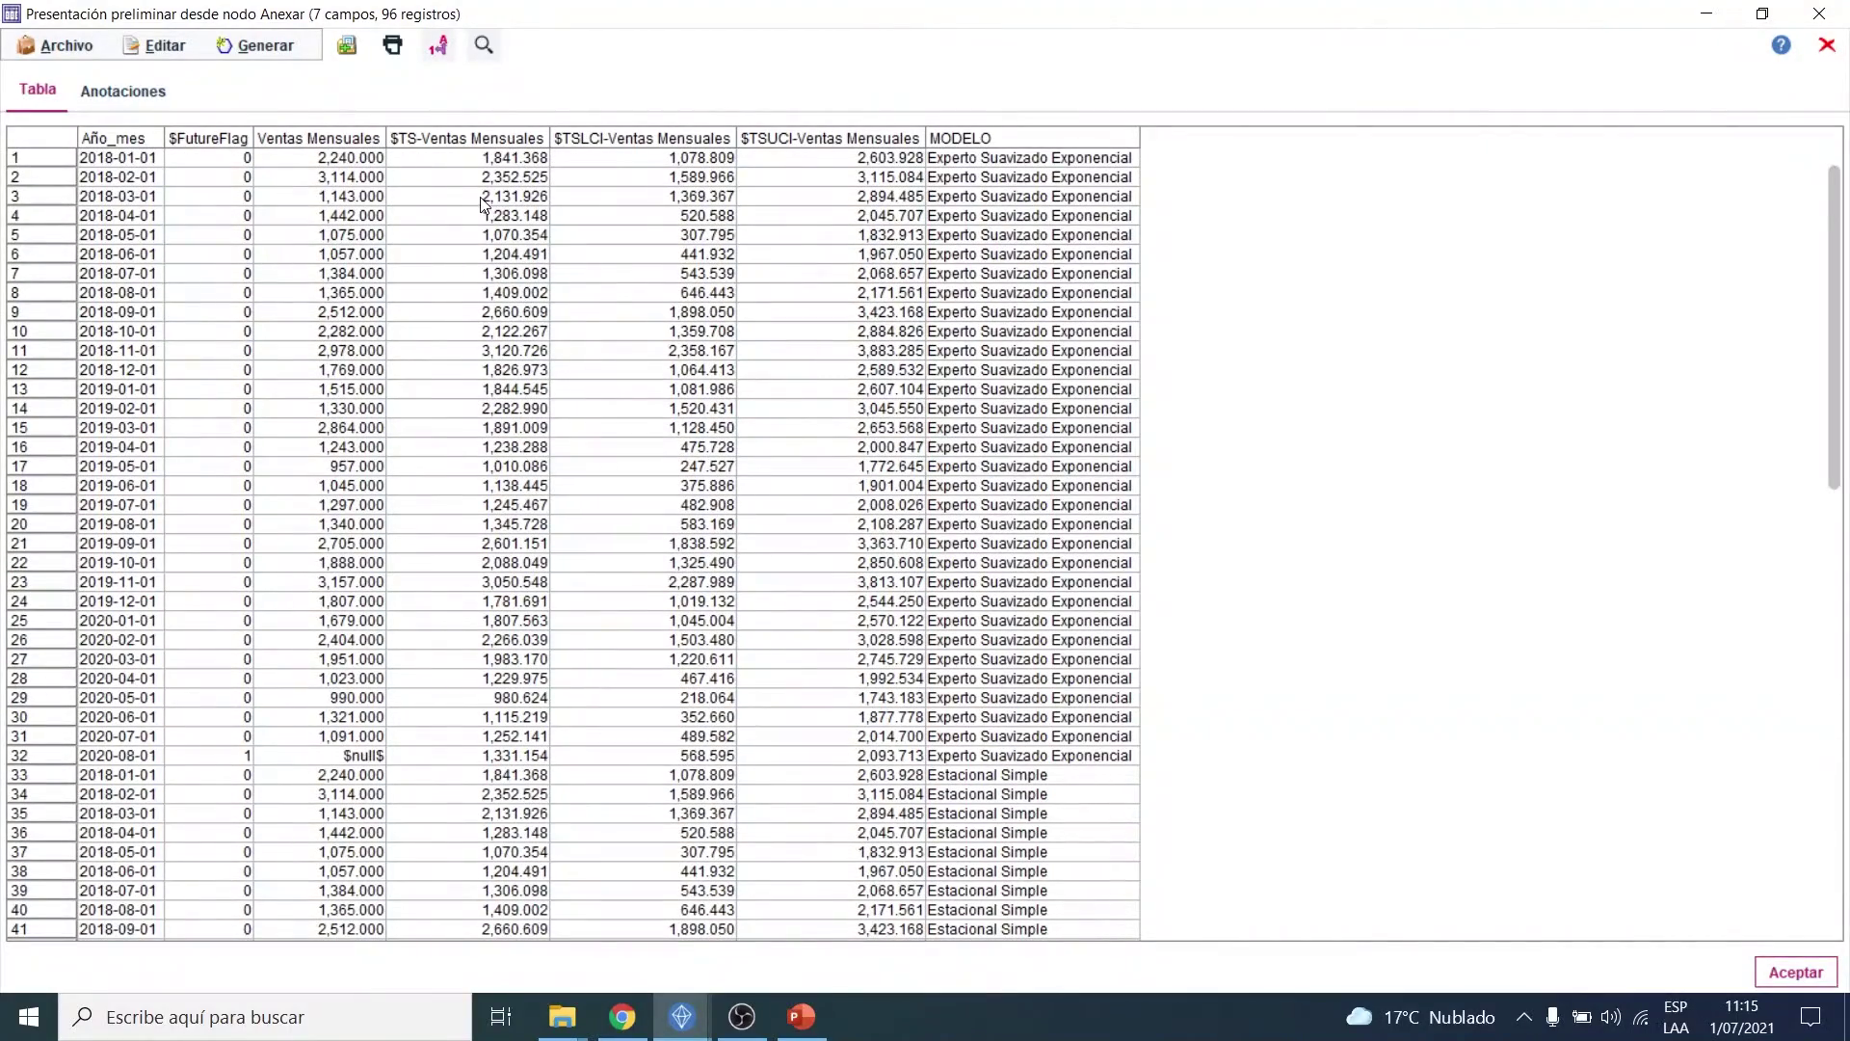
{"action": "left_click", "coordinate": [1820, 14]}
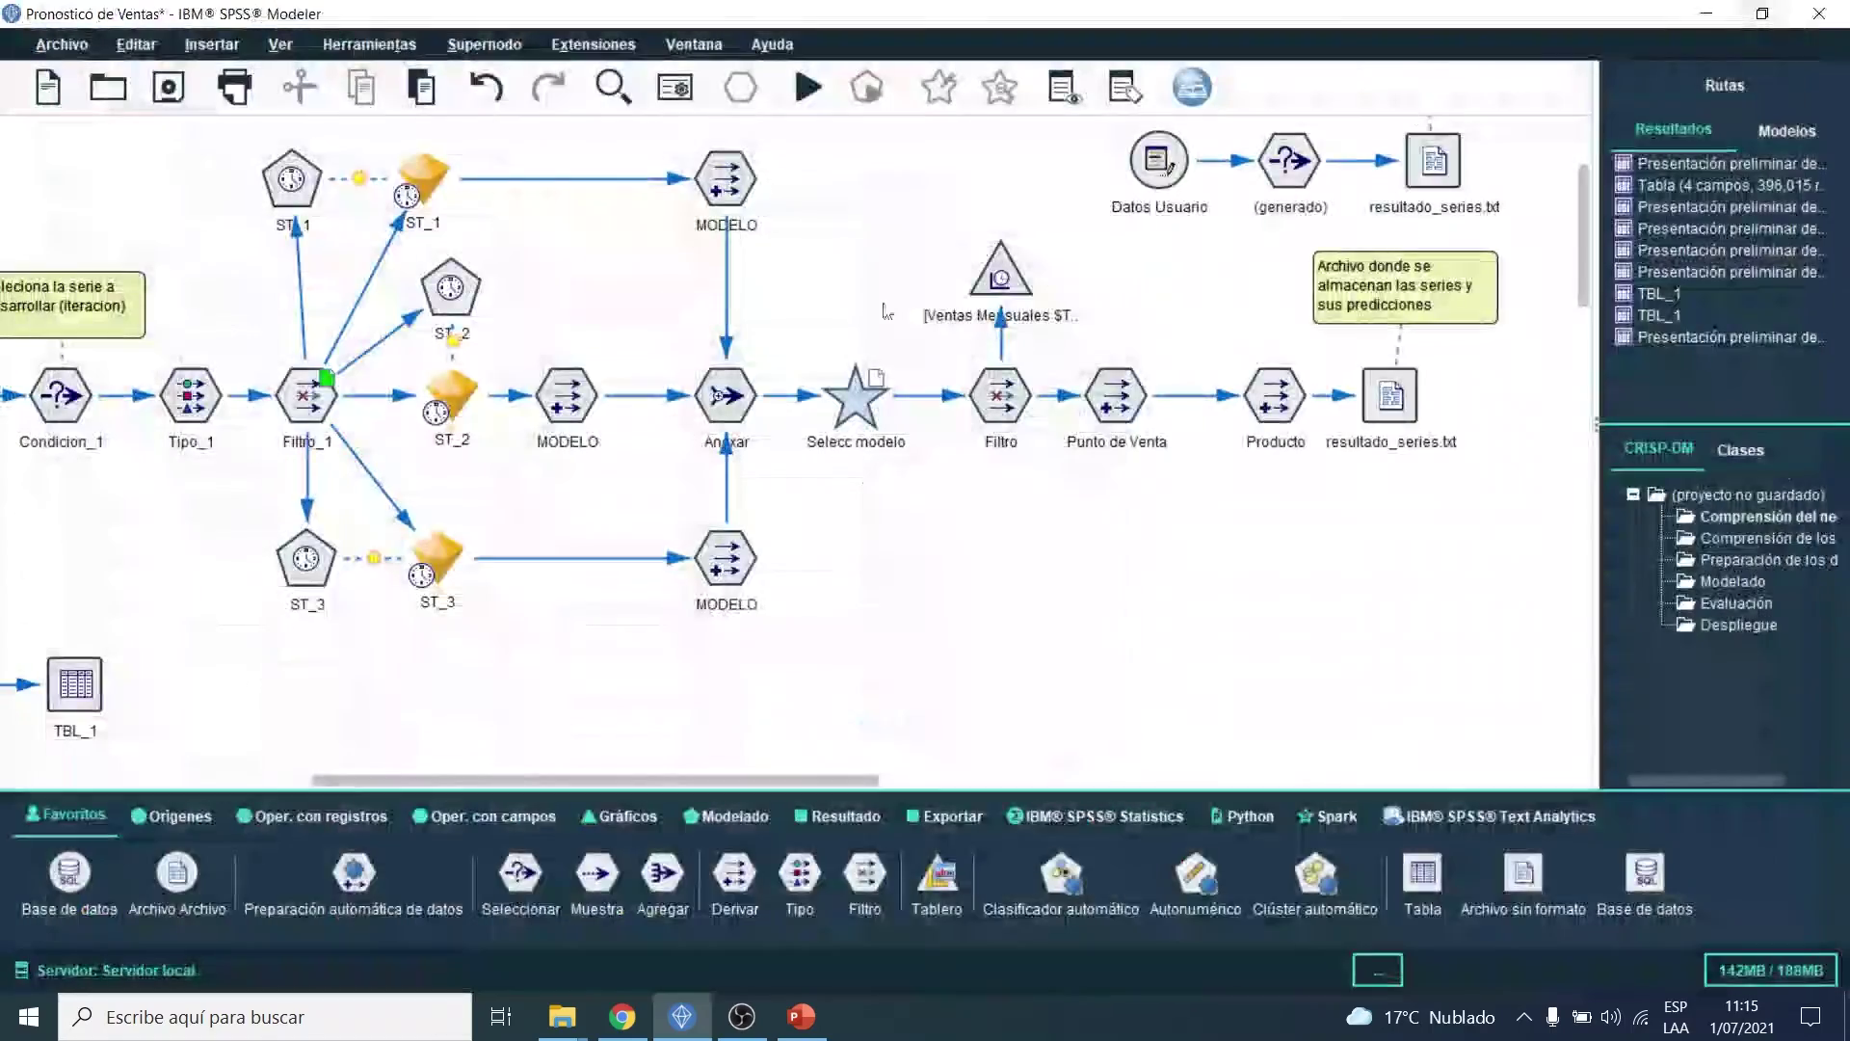
{"action": "left_click_drag", "start_coordinate": [650, 779], "coordinate": [763, 779]}
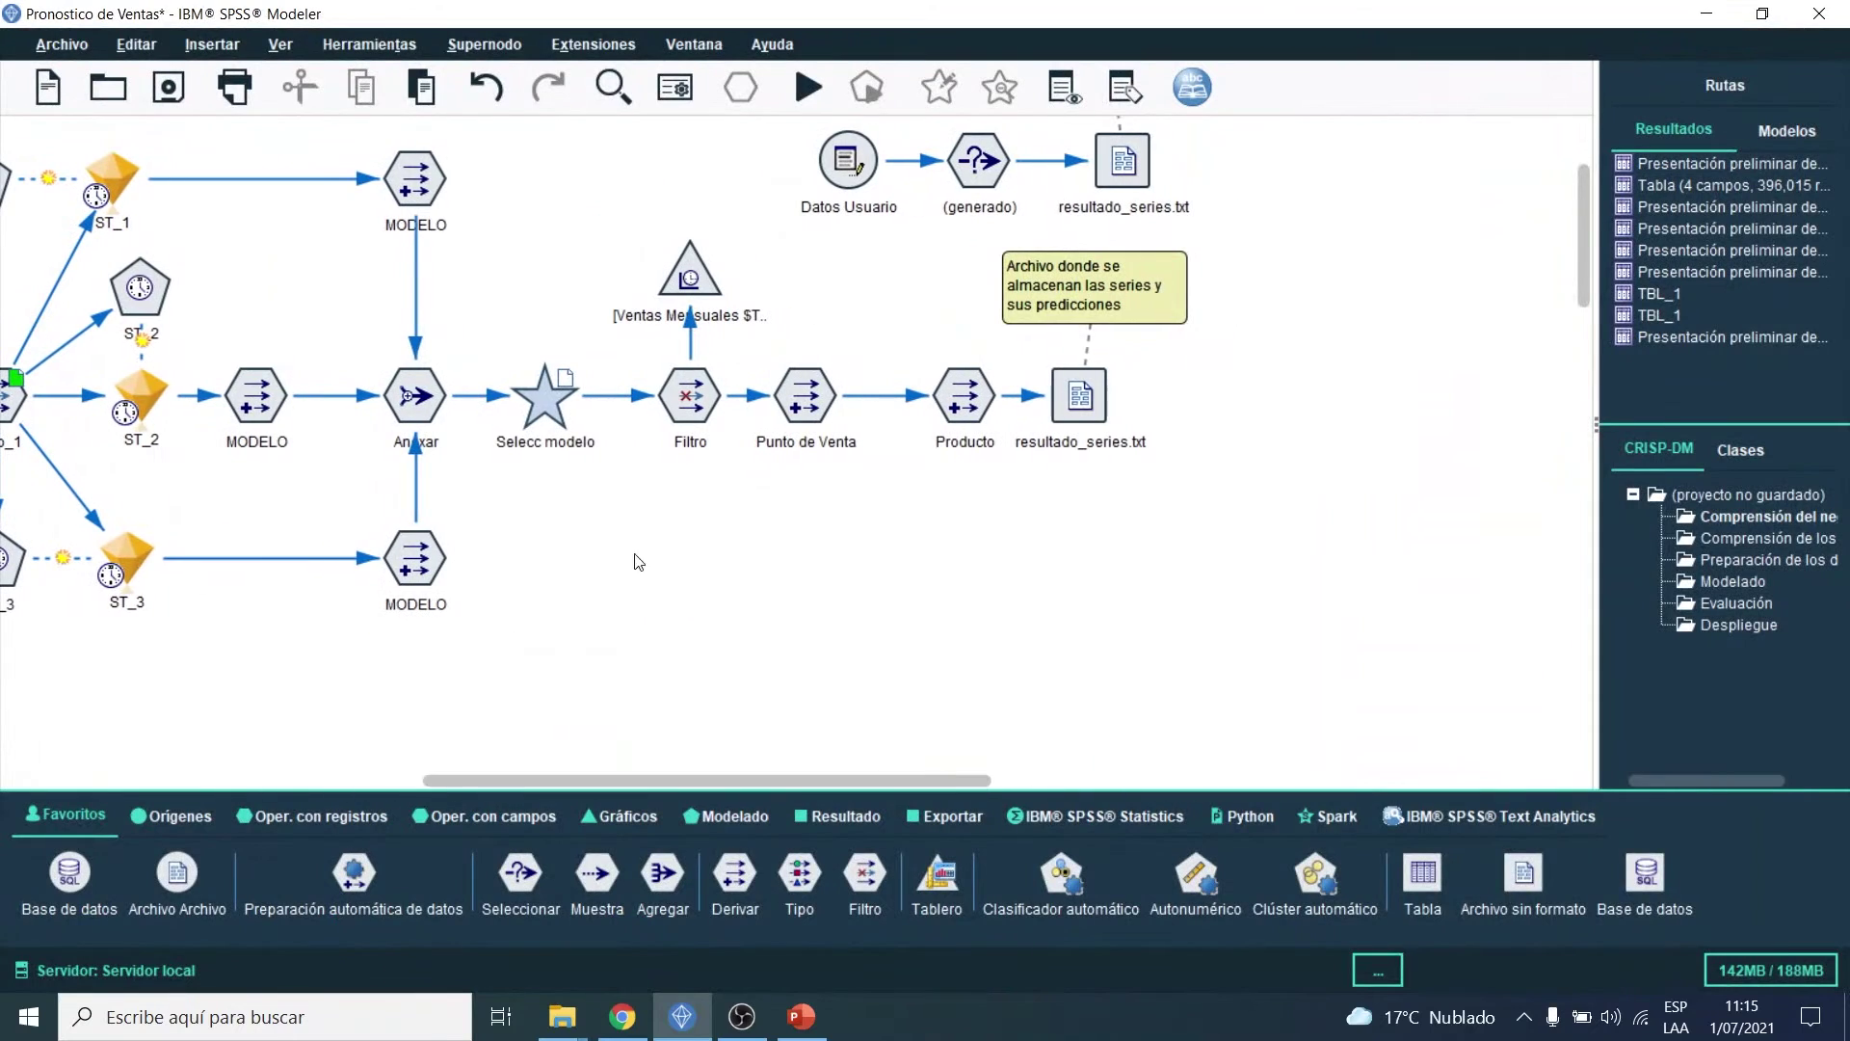
Step: Enter the Selecc modelo supernode to show its internal nodes
{"action": "left_click", "coordinate": [557, 420]}
{"action": "scroll", "coordinate": [542, 339], "scroll_direction": "up", "scroll_amount": 1}
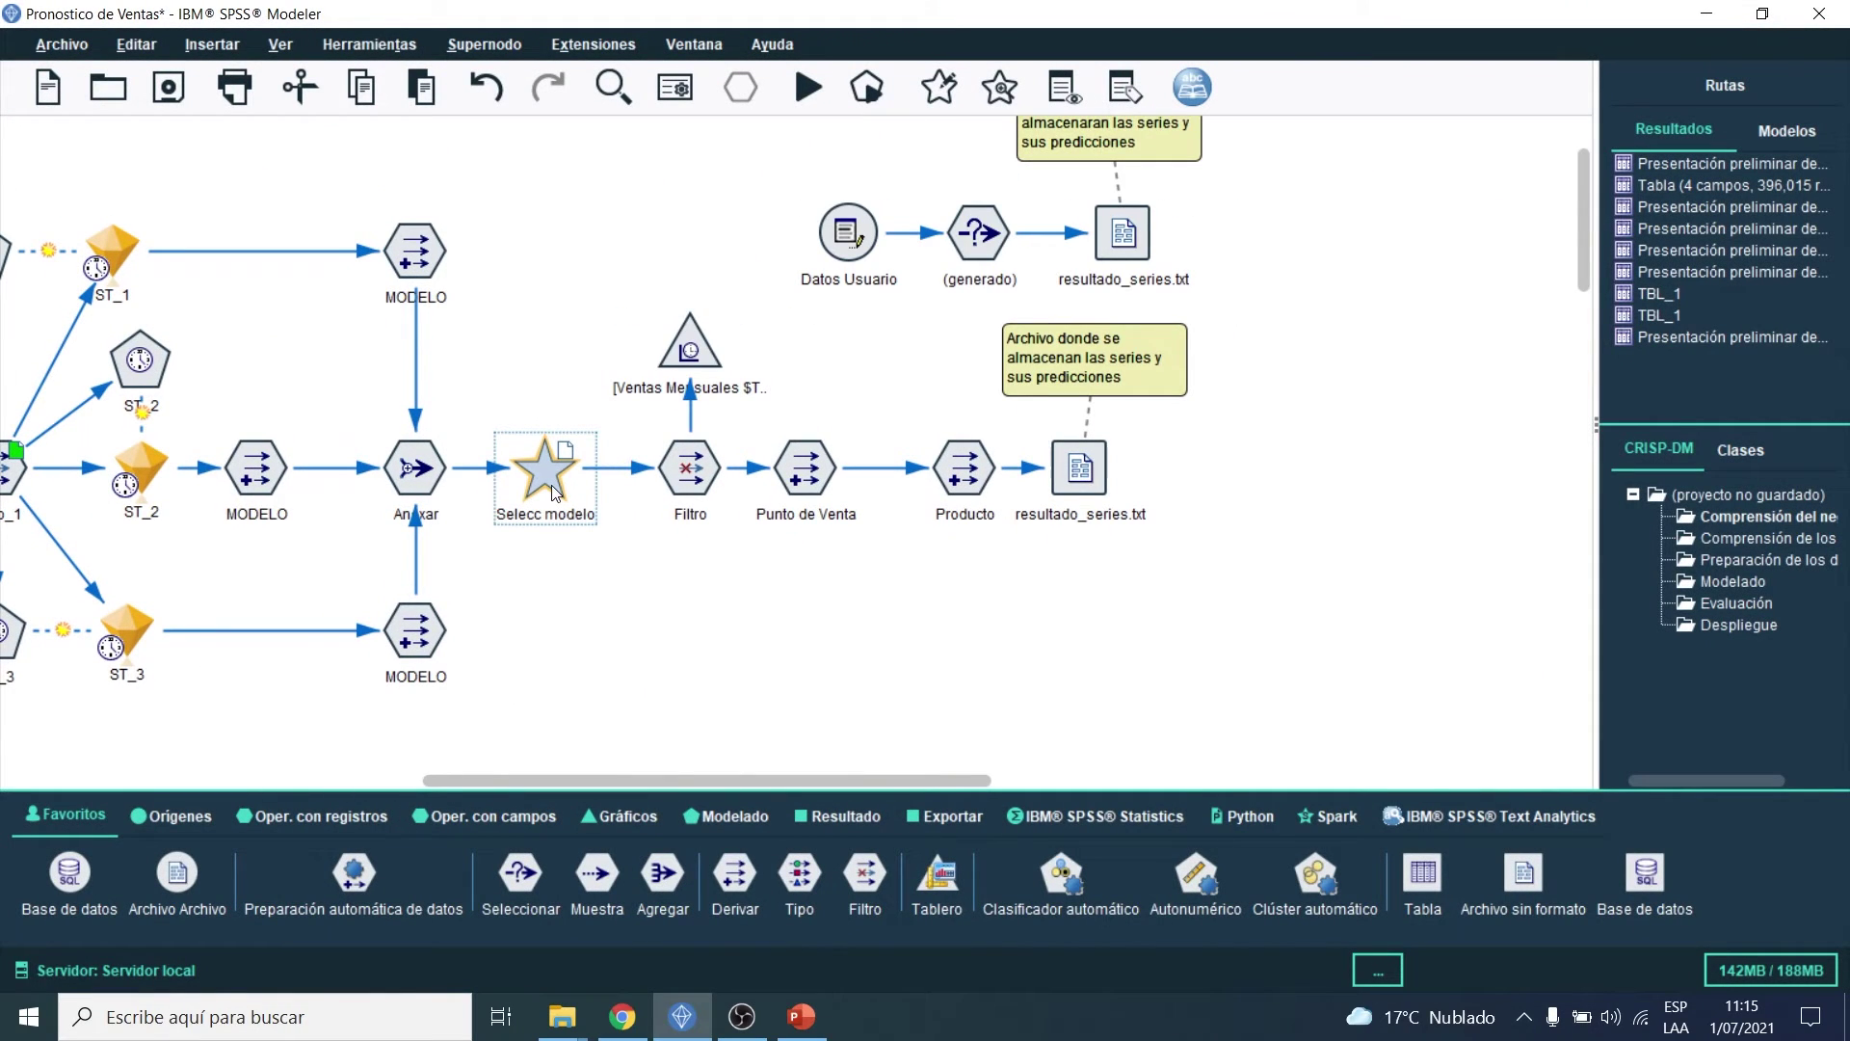
{"action": "left_click", "coordinate": [989, 108]}
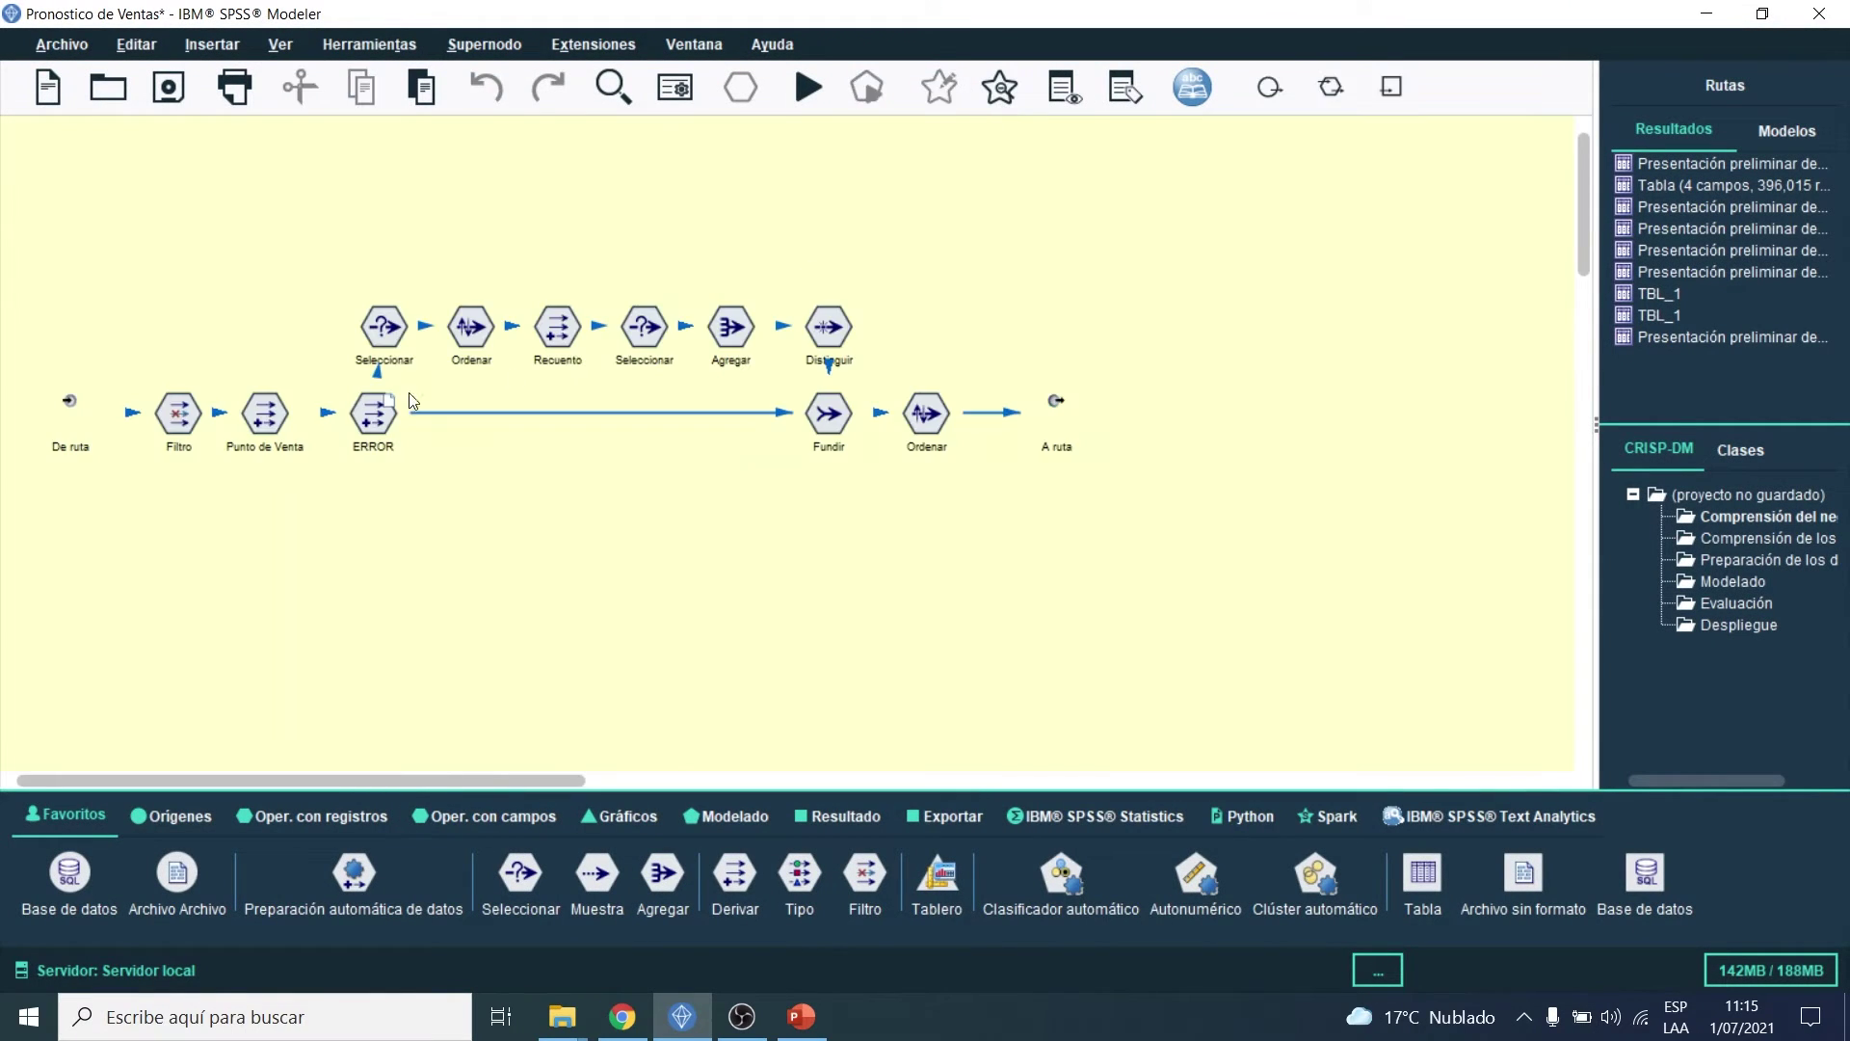
Step: Open the ERROR derive node, examine its formula on Ventas Mensuales and $TS-Ventas Mensuales, and leave it without changes
{"action": "left_click", "coordinate": [357, 422]}
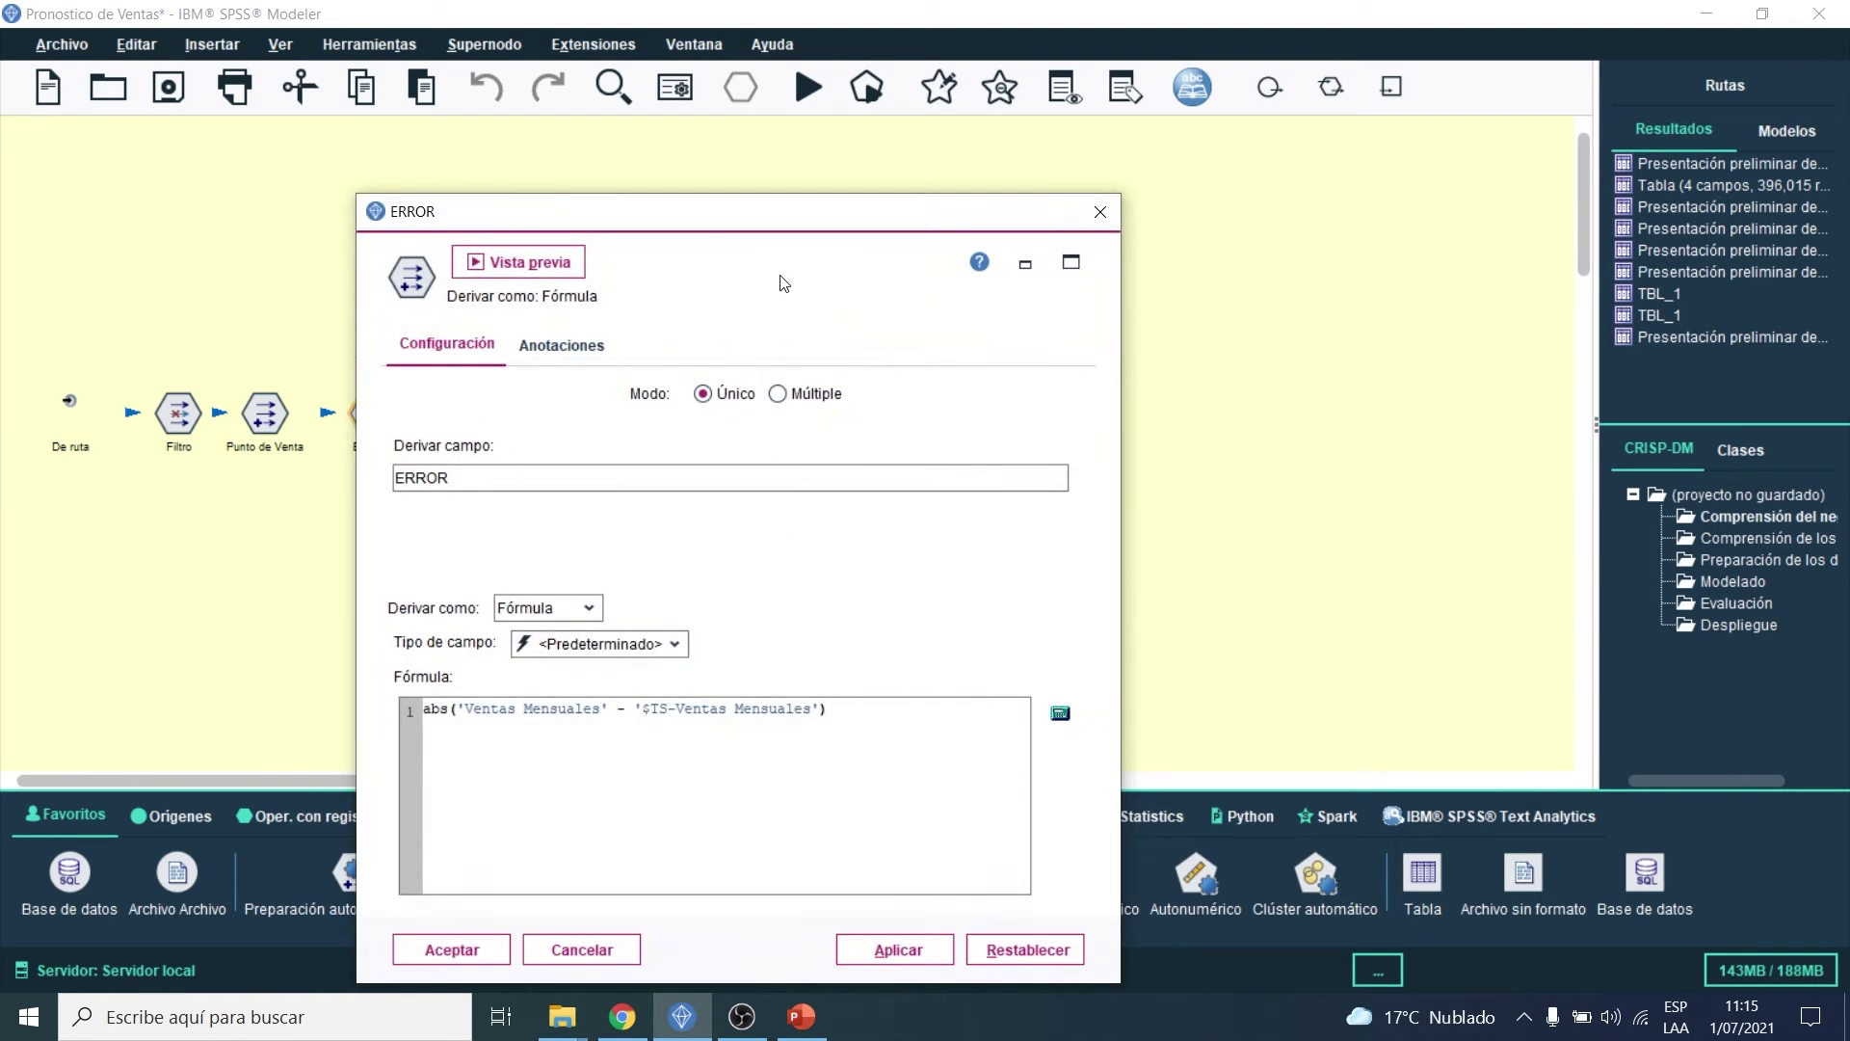
{"action": "left_click_drag", "start_coordinate": [665, 214], "coordinate": [811, 162]}
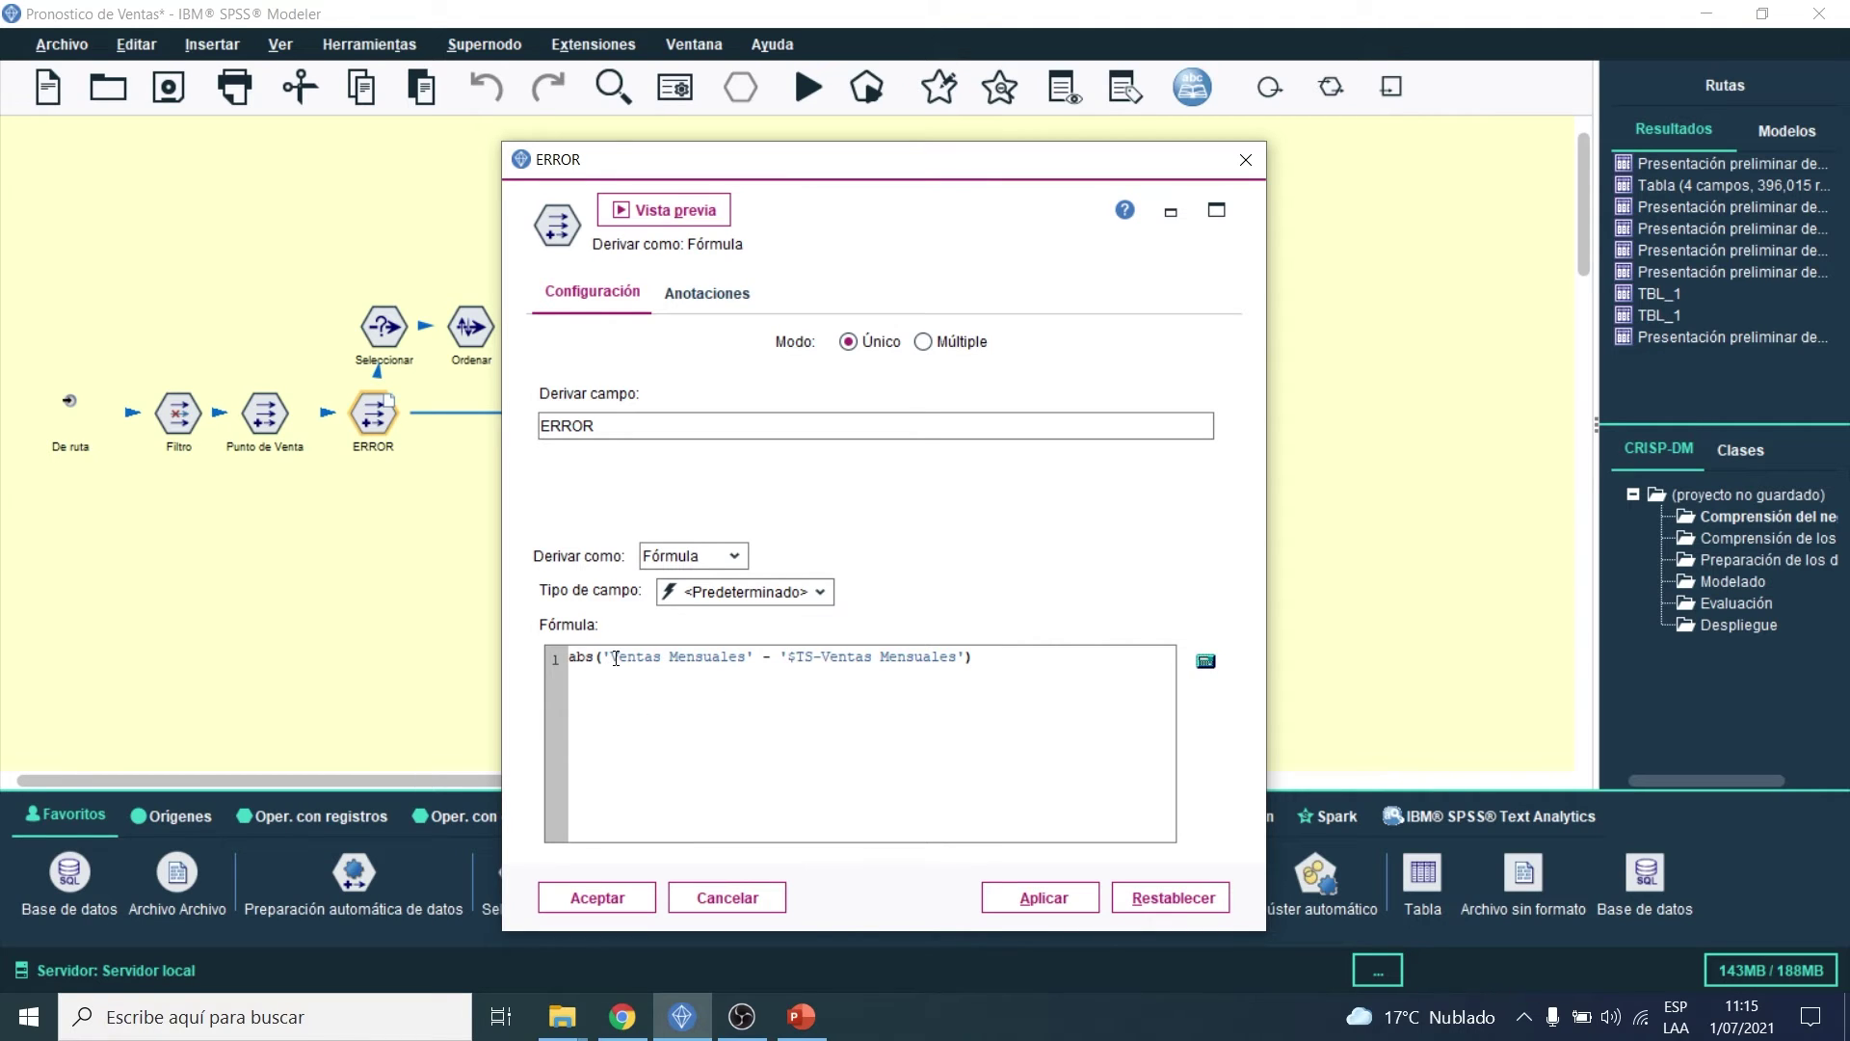
{"action": "left_click_drag", "start_coordinate": [610, 659], "coordinate": [751, 658]}
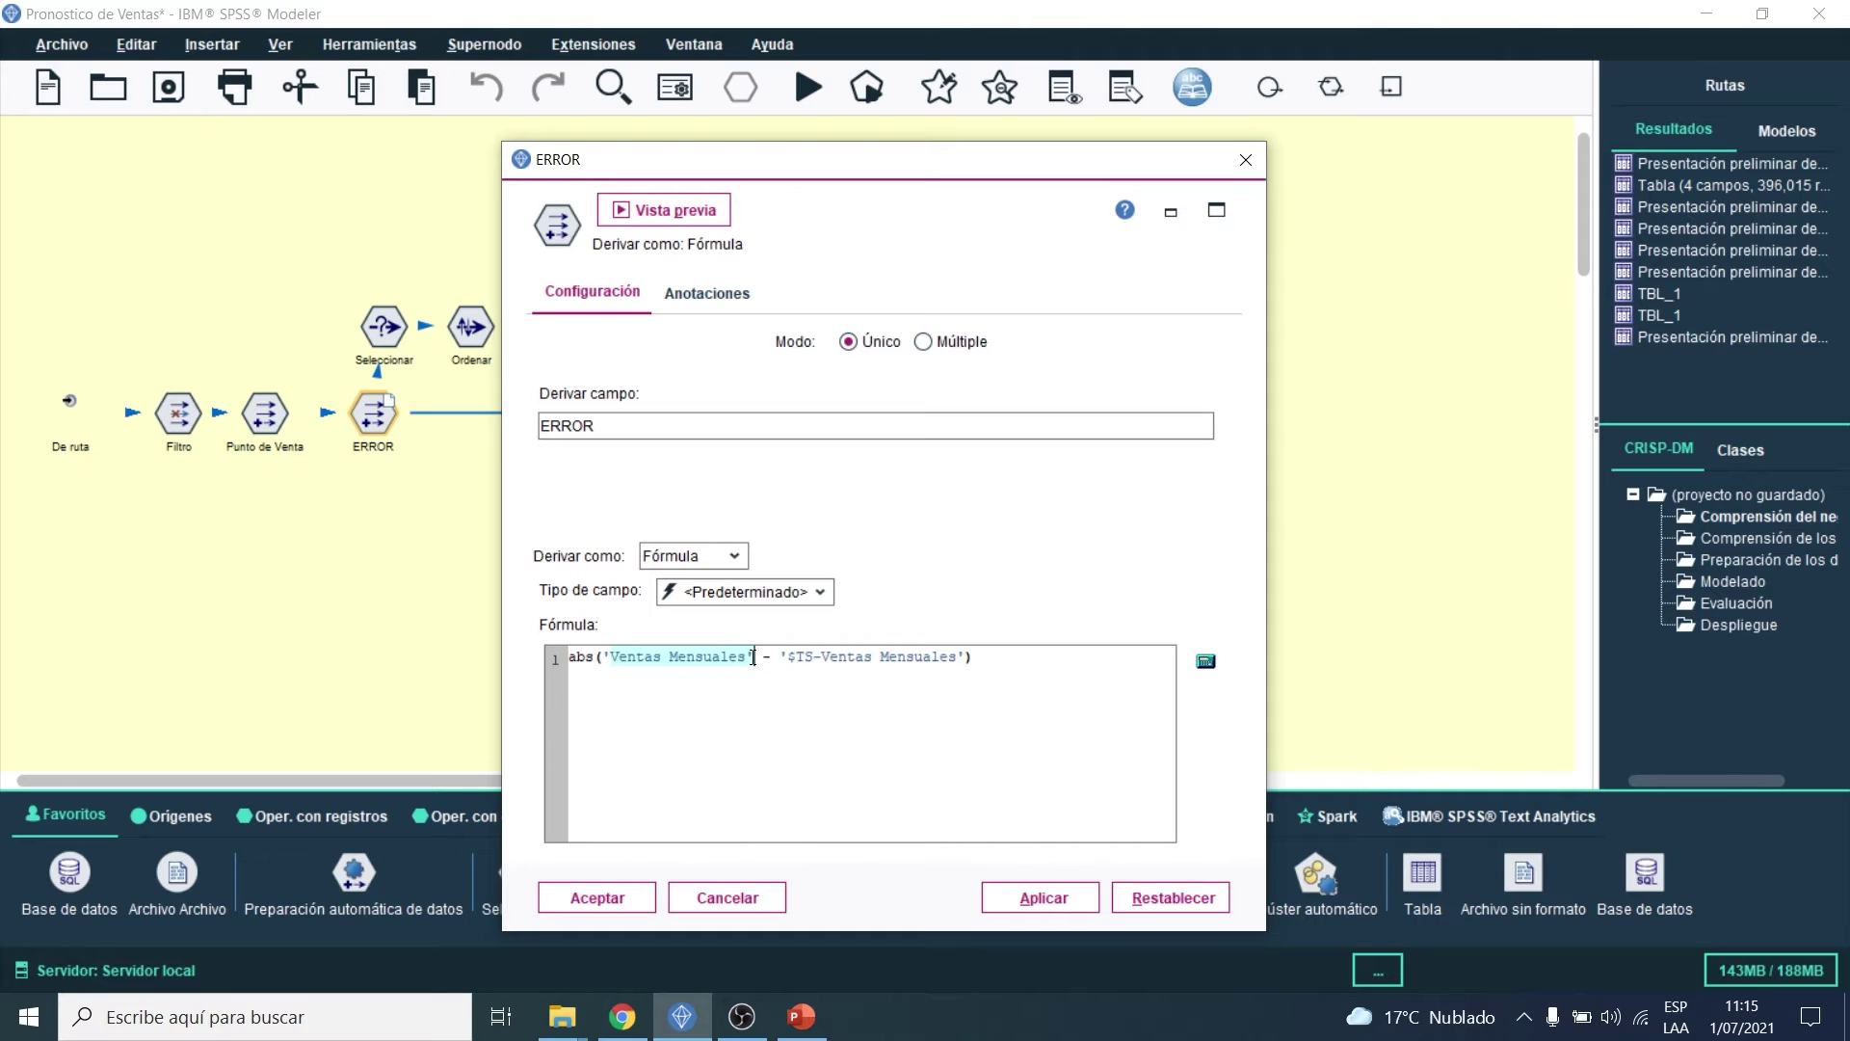
{"action": "left_click_drag", "start_coordinate": [610, 658], "coordinate": [961, 658]}
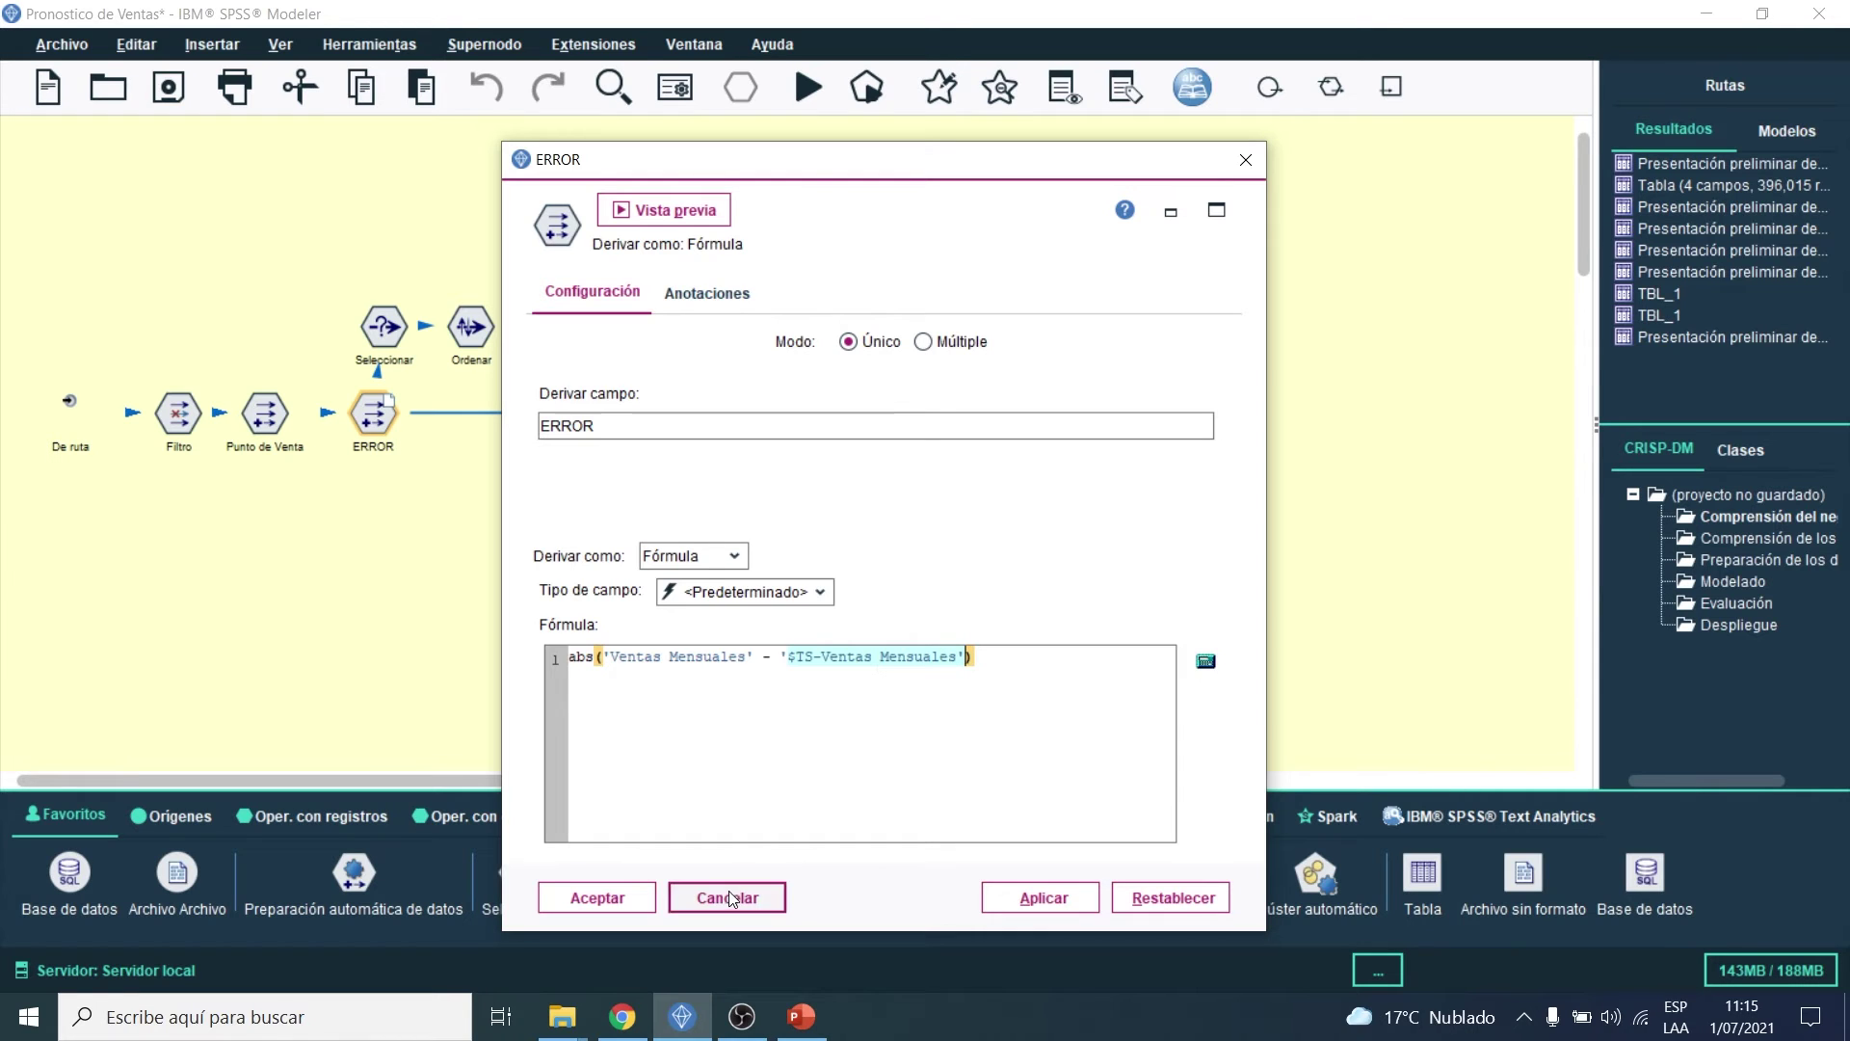
{"action": "left_click", "coordinate": [727, 897]}
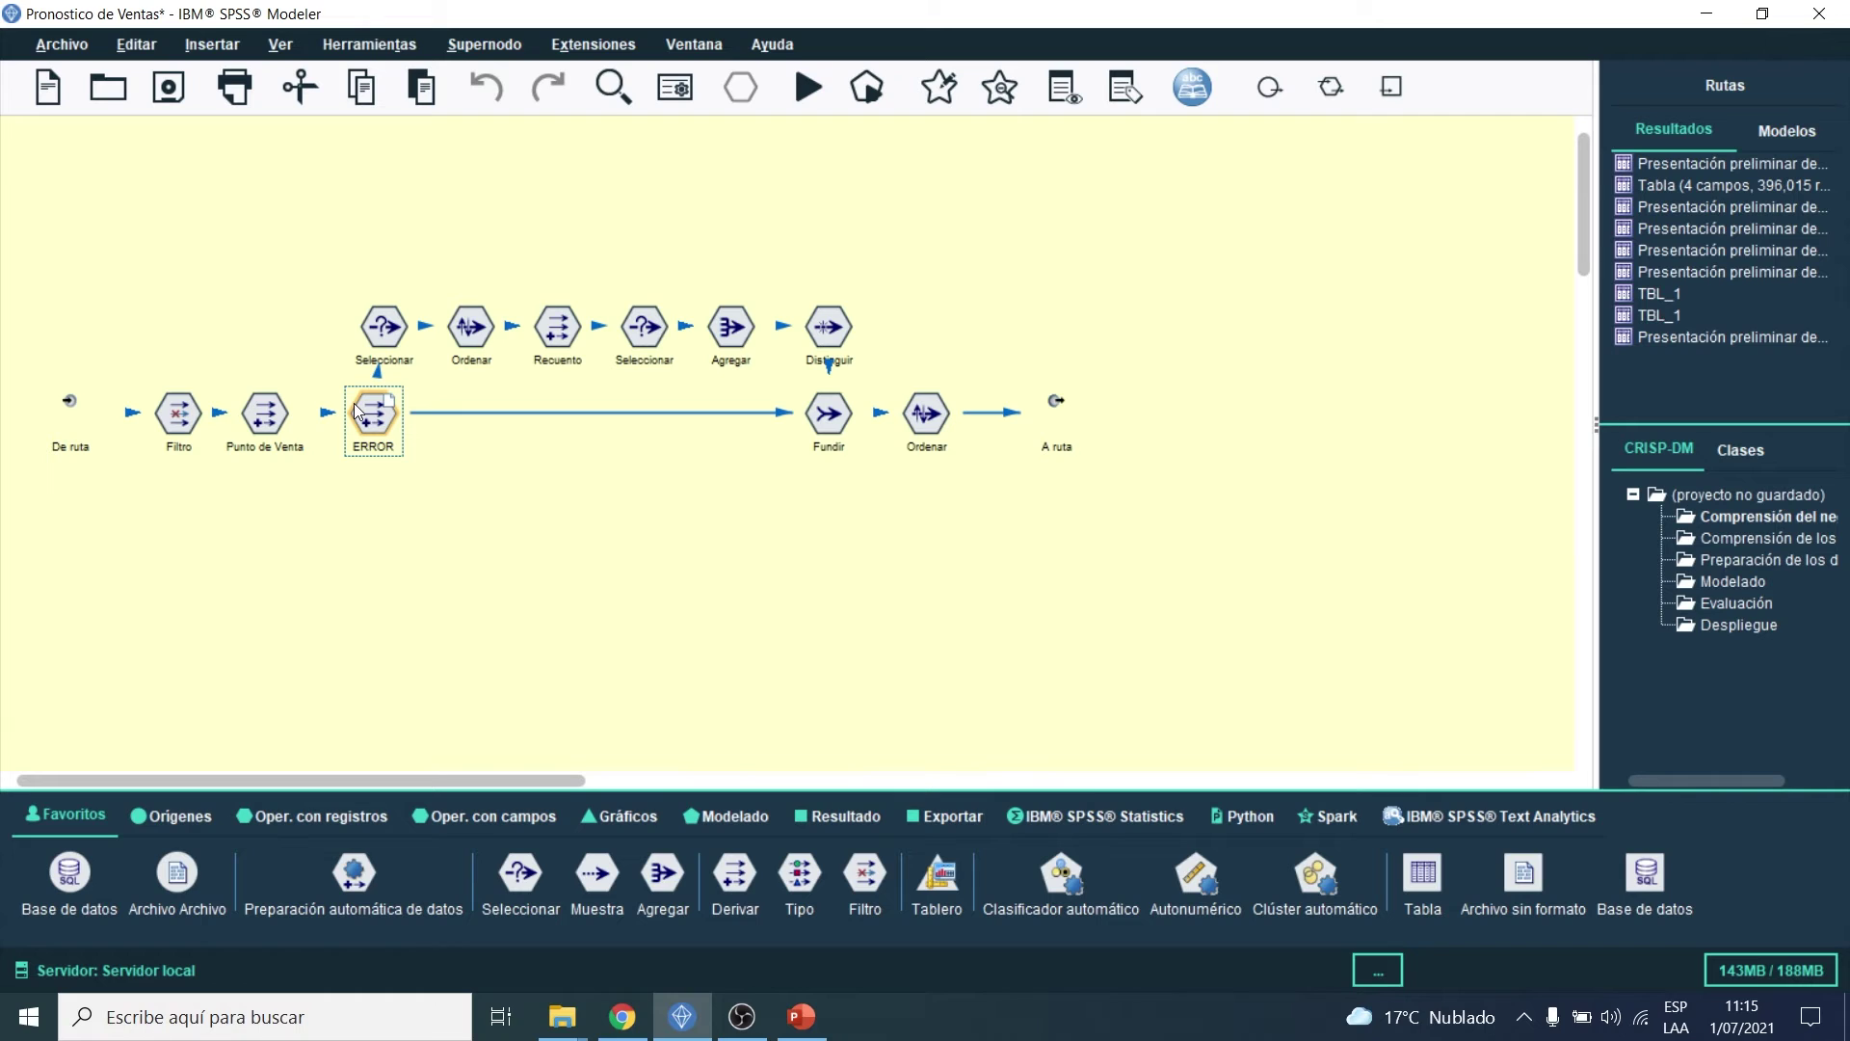
Step: Check the record condition of the Seleccionar node directly after ERROR, then close its settings
{"action": "double_click", "coordinate": [395, 337]}
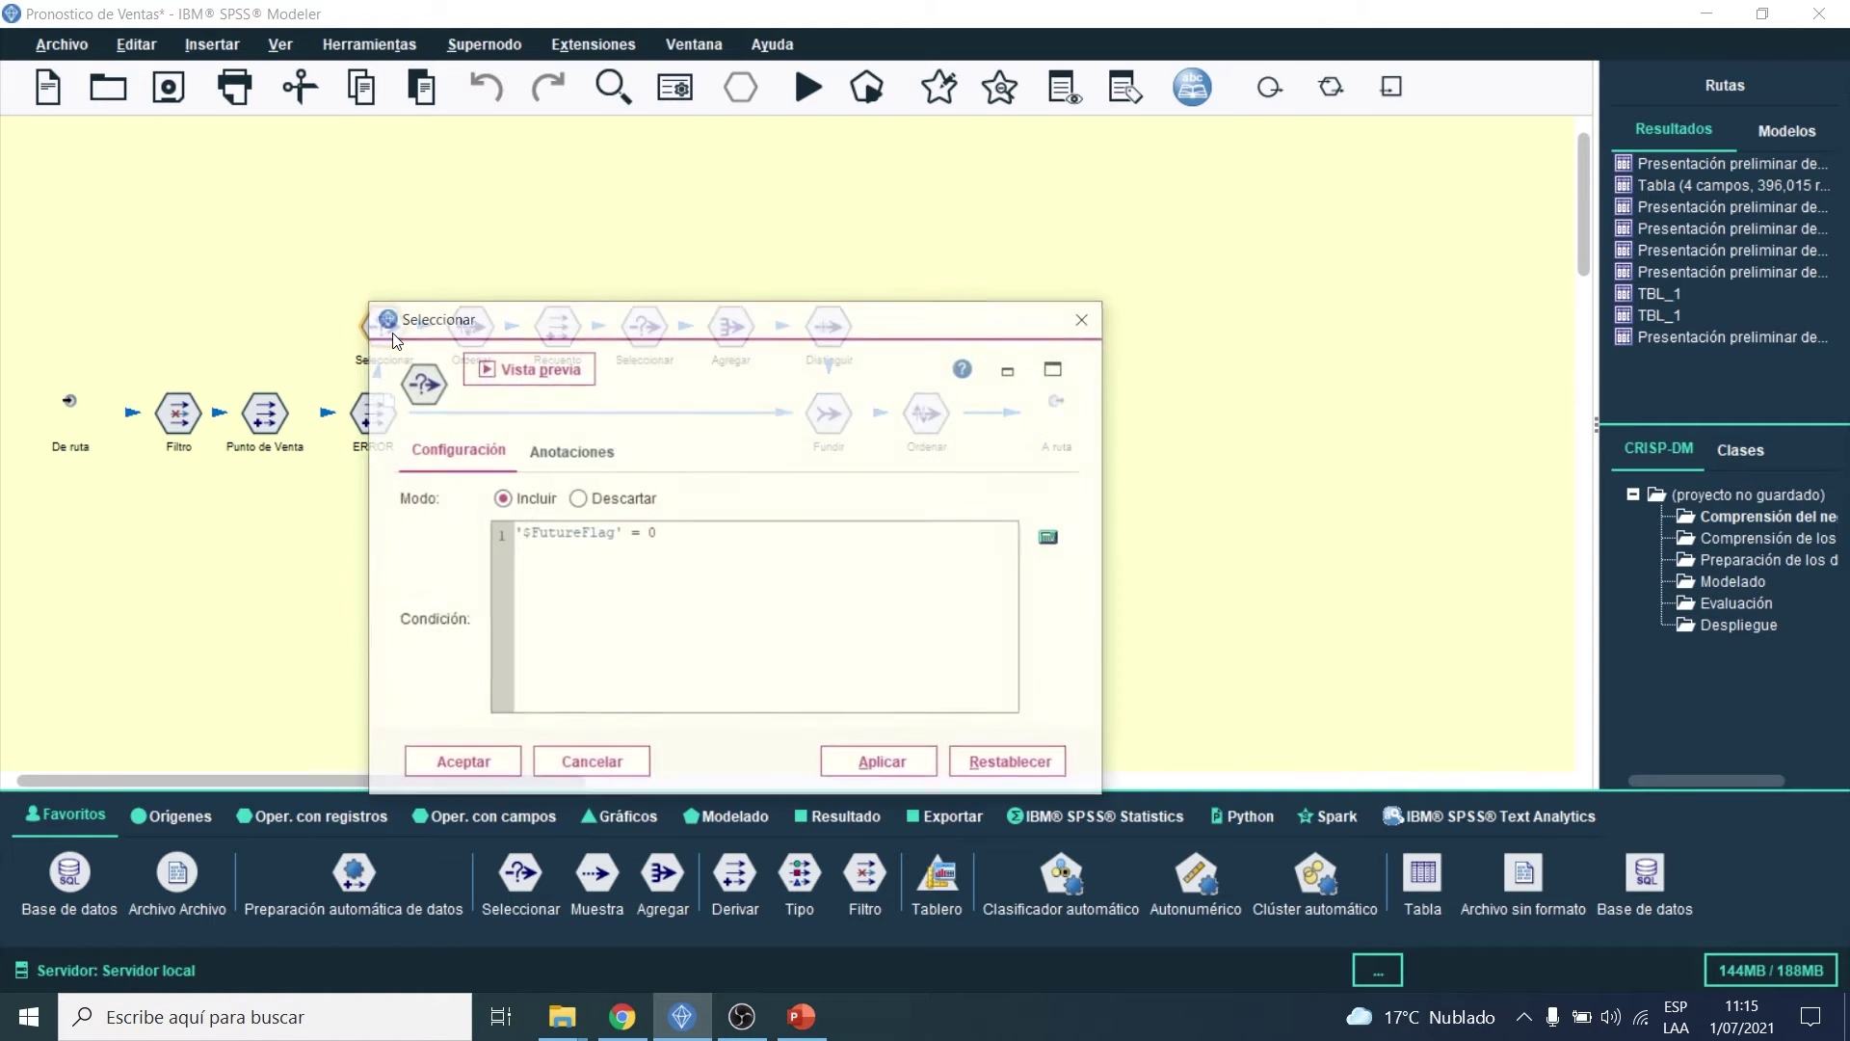
{"action": "left_click", "coordinate": [1087, 318]}
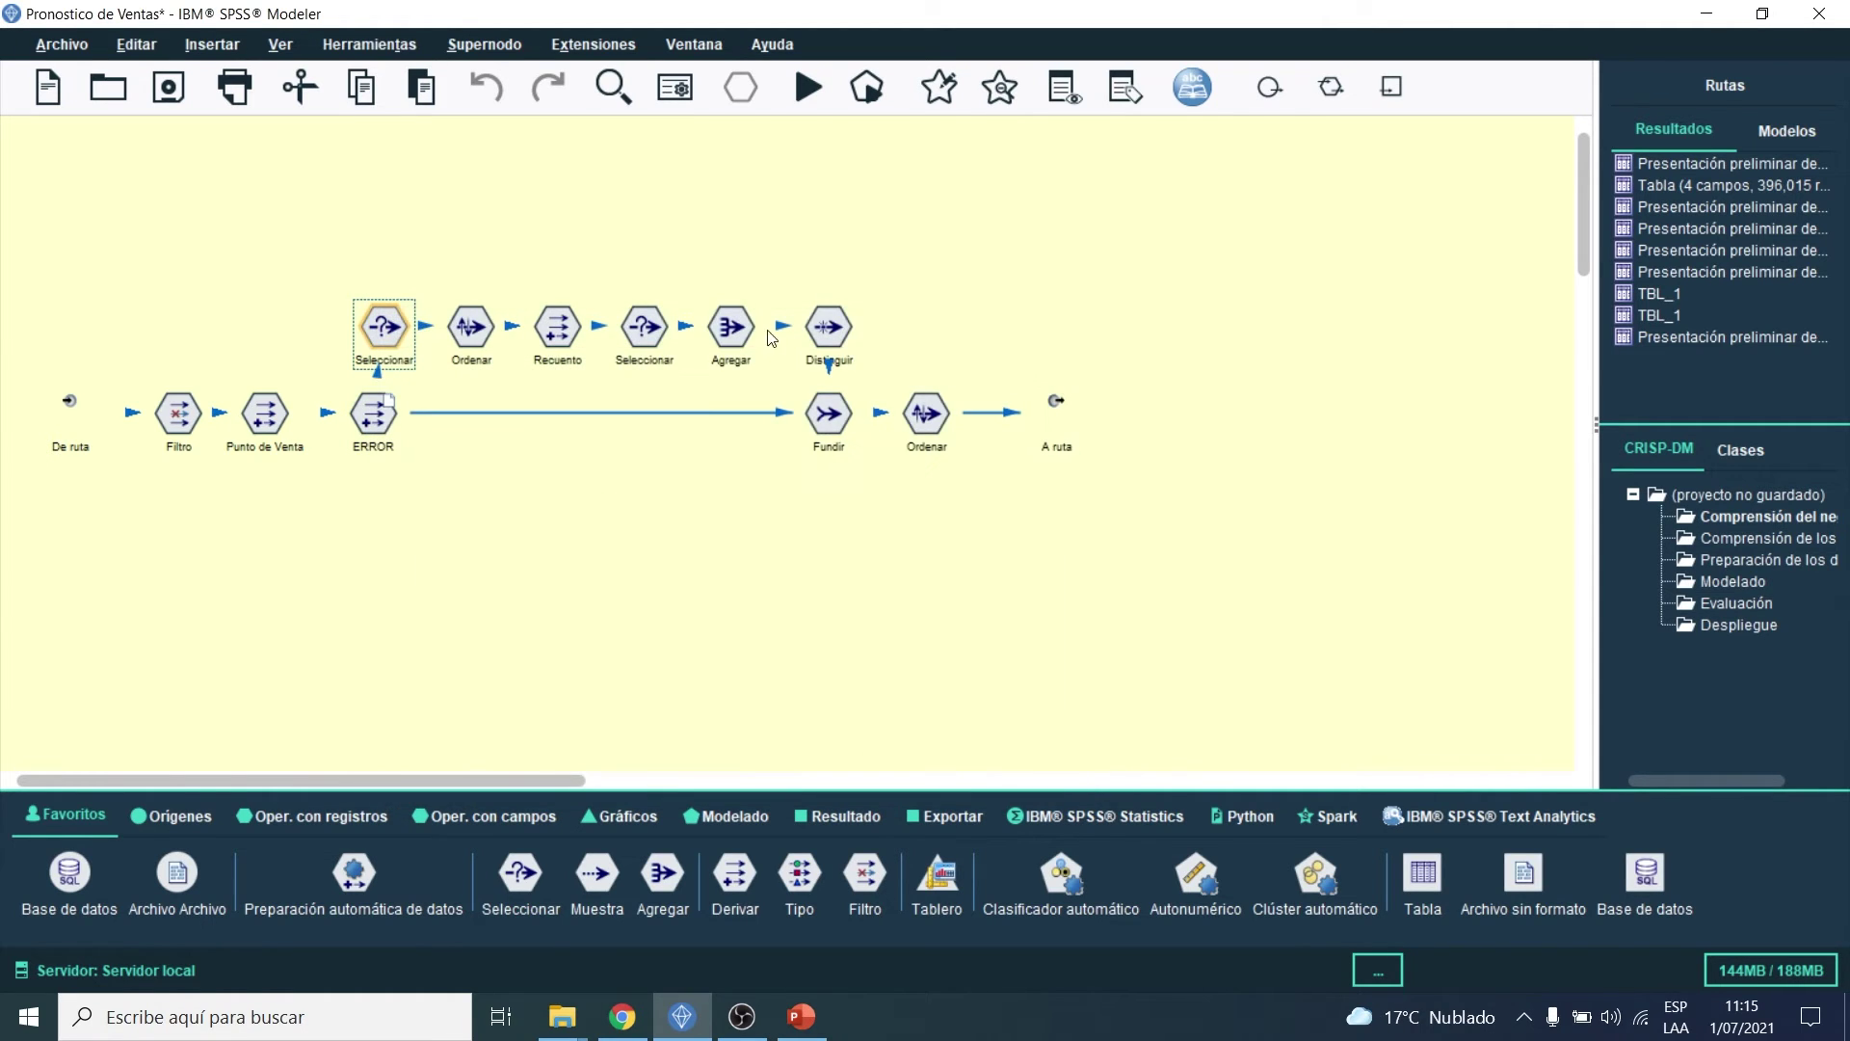
{"action": "double_click", "coordinate": [384, 335]}
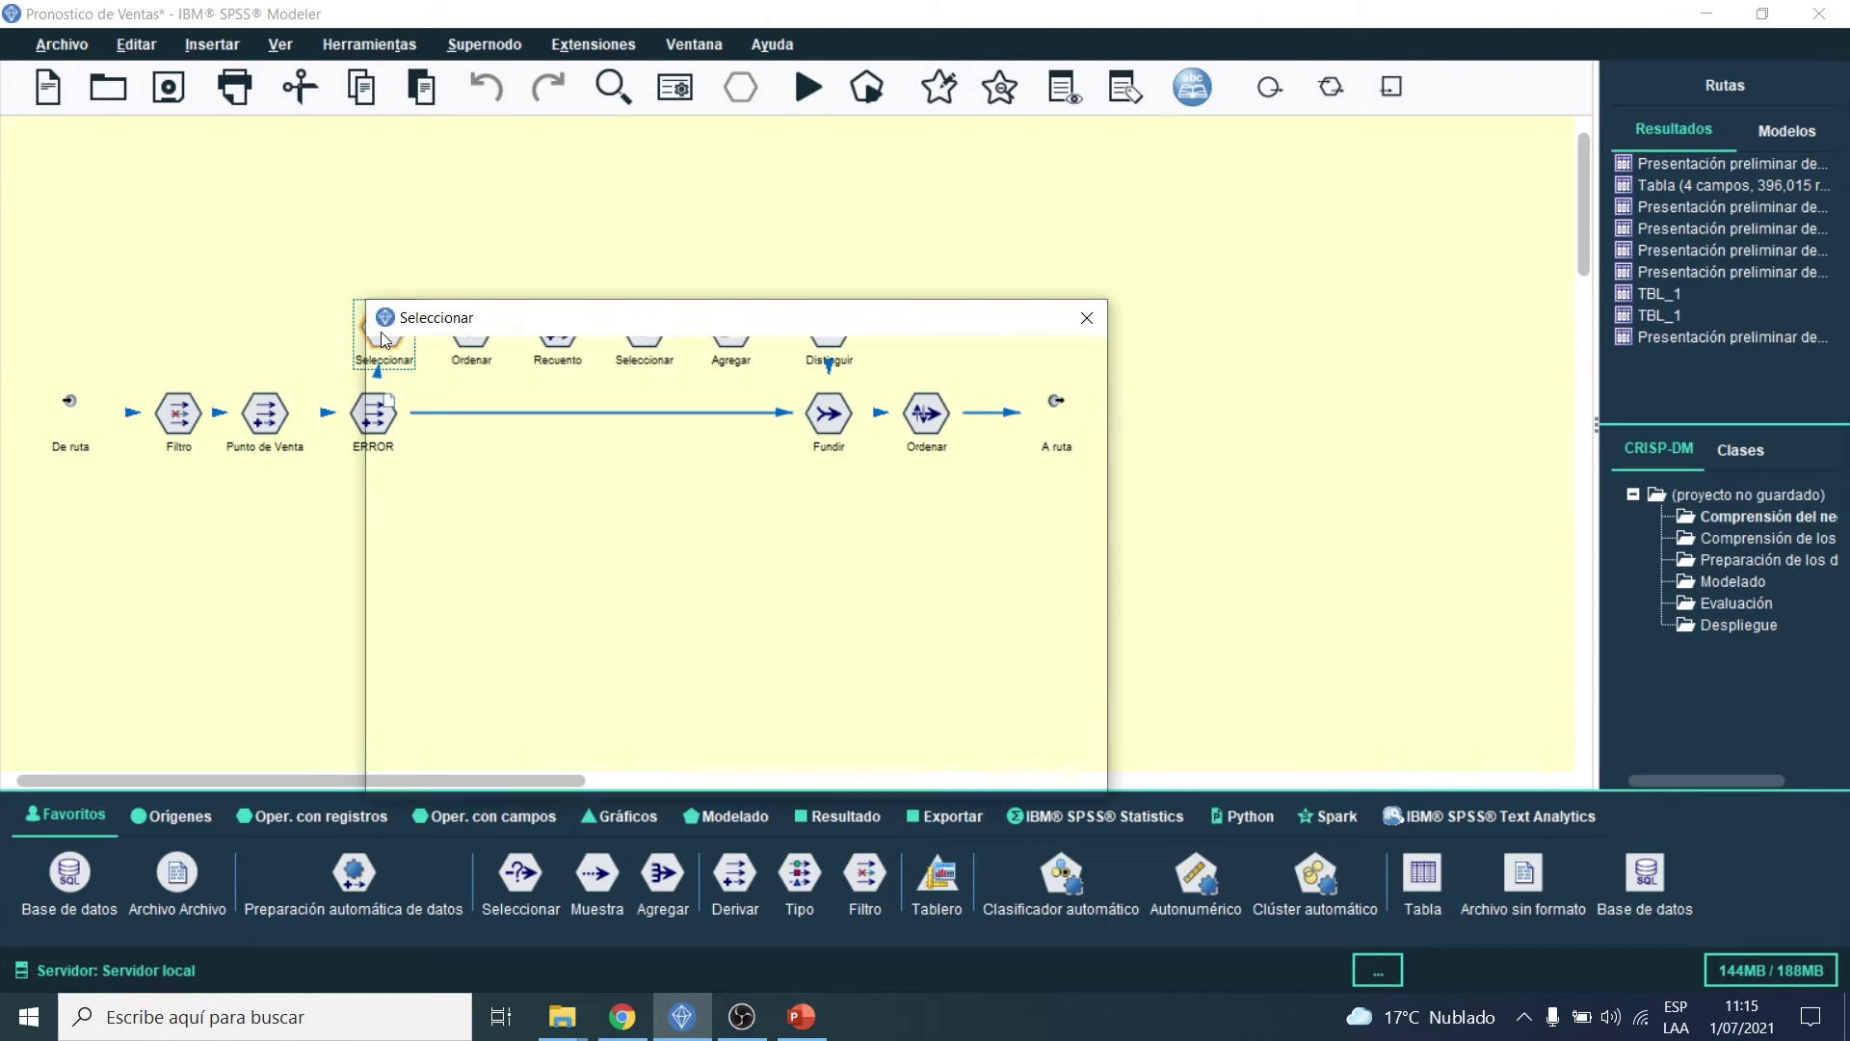
{"action": "left_click_drag", "start_coordinate": [574, 325], "coordinate": [724, 243]}
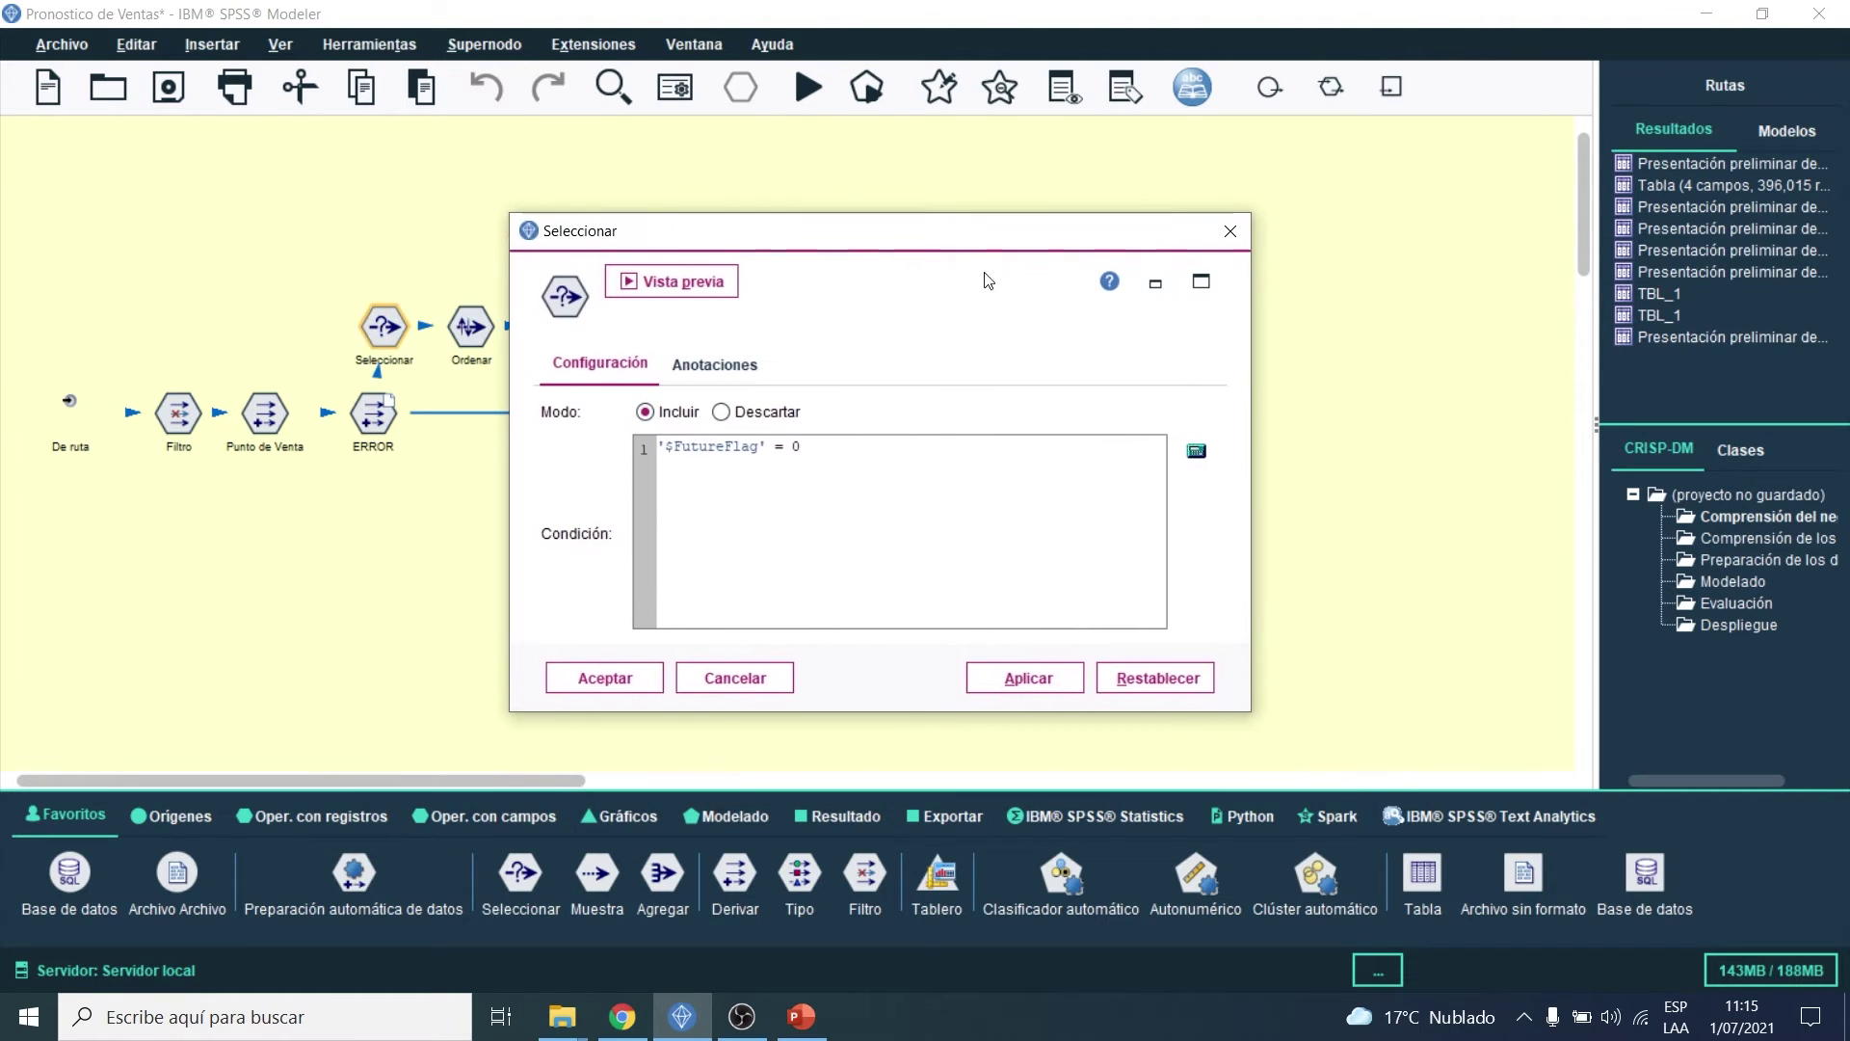
{"action": "left_click", "coordinate": [1234, 231]}
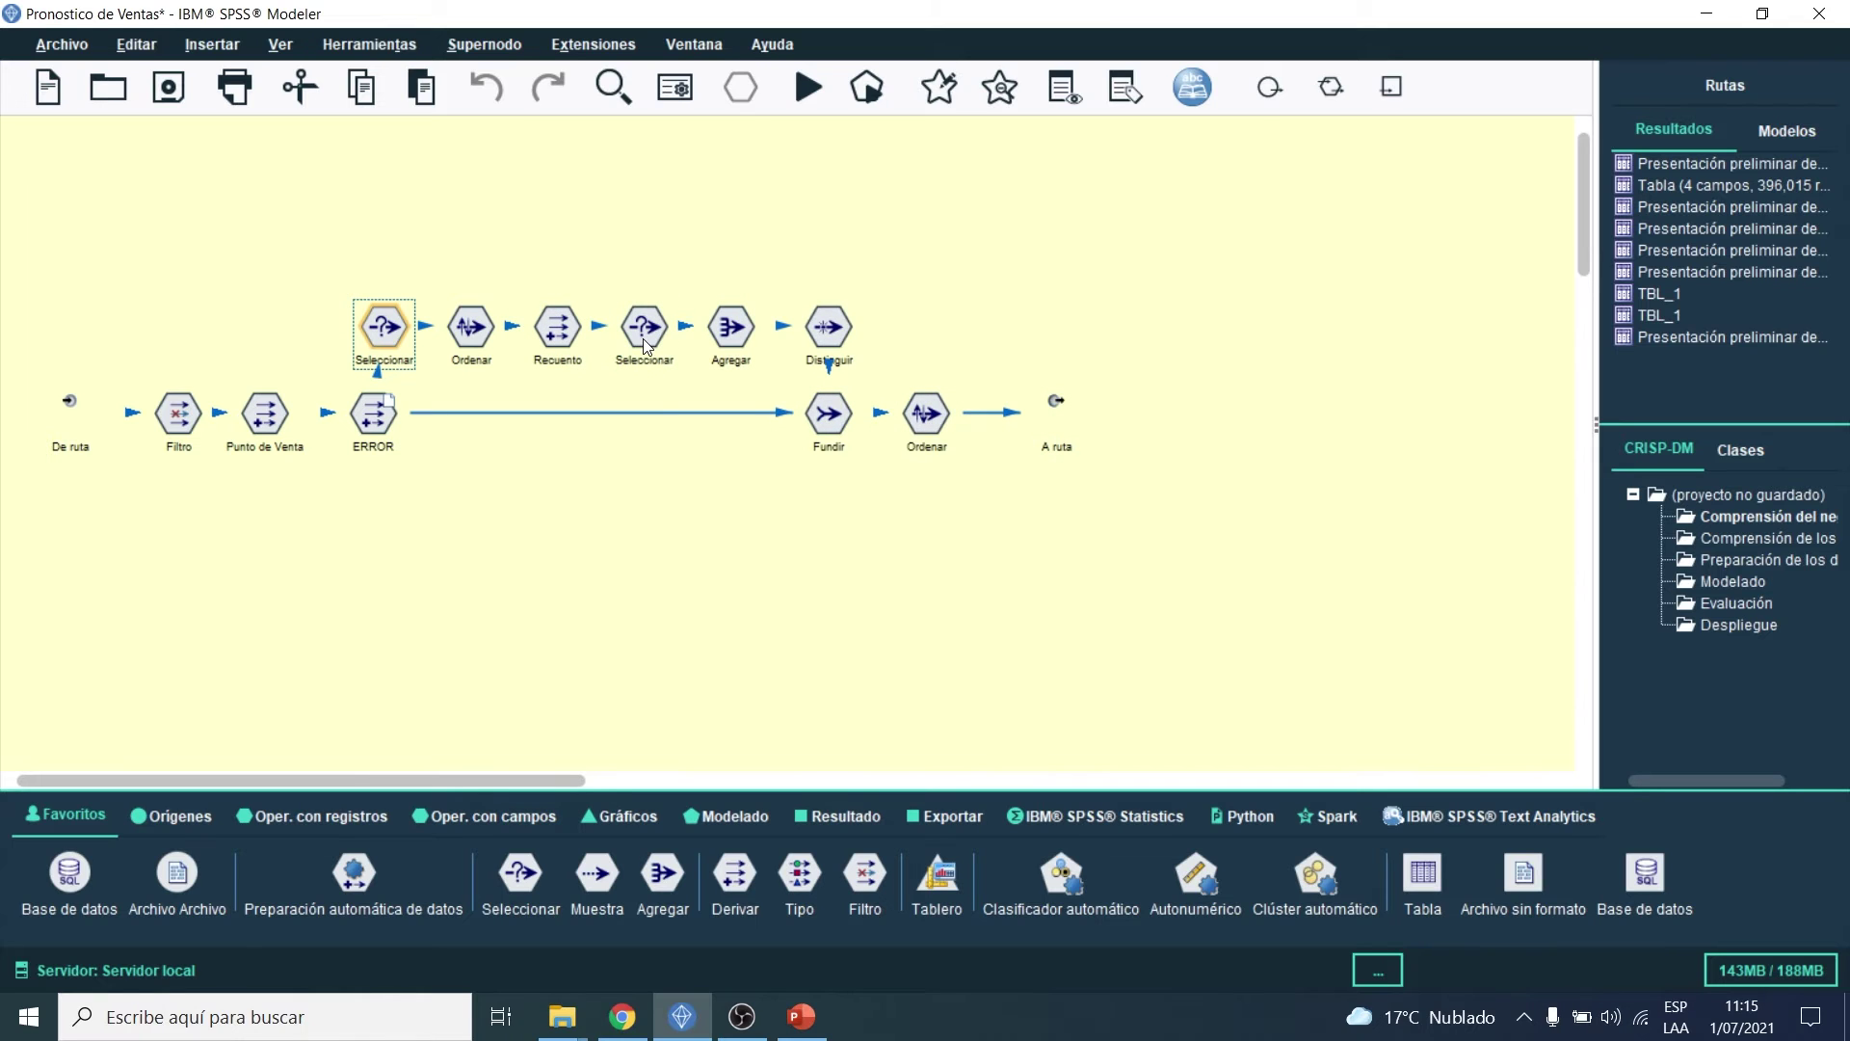
Step: Check the record condition of the Seleccionar node between Recuento and Agregar, then close its settings
{"action": "double_click", "coordinate": [643, 338]}
{"action": "left_click_drag", "start_coordinate": [793, 314], "coordinate": [910, 203]}
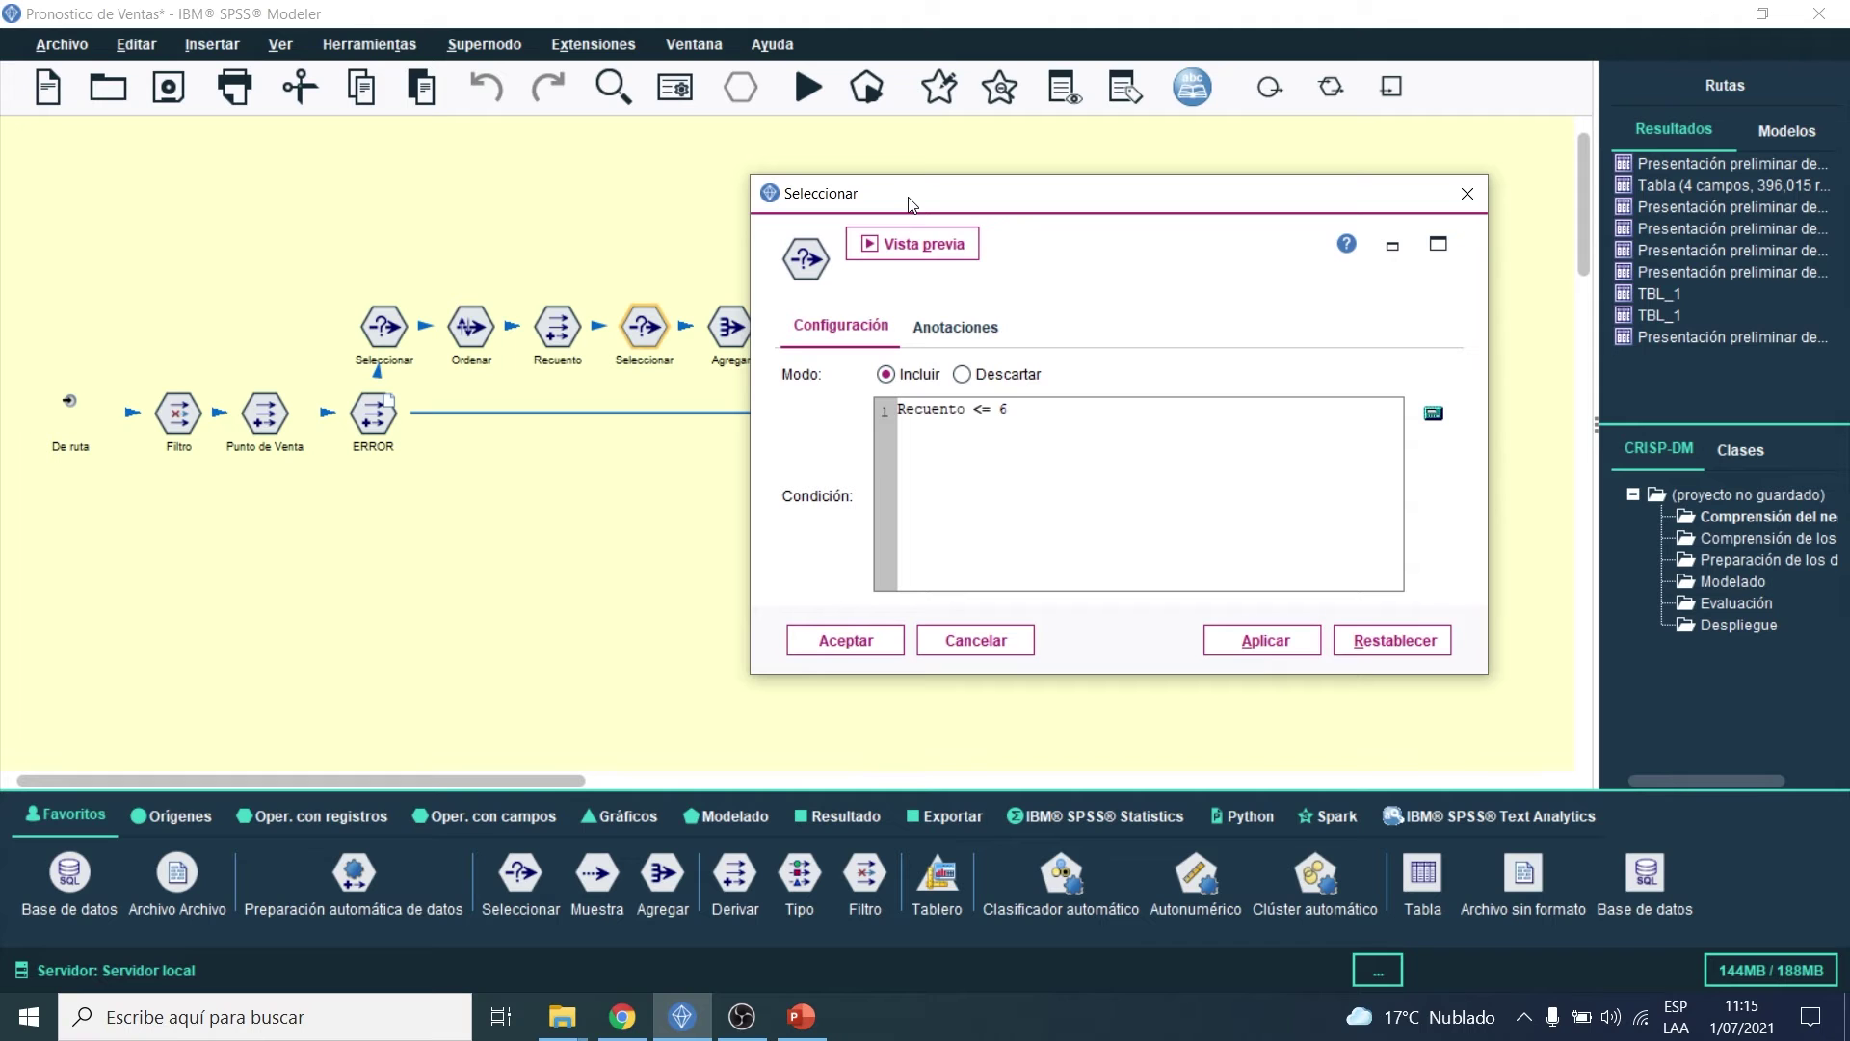
{"action": "left_click", "coordinate": [1468, 194]}
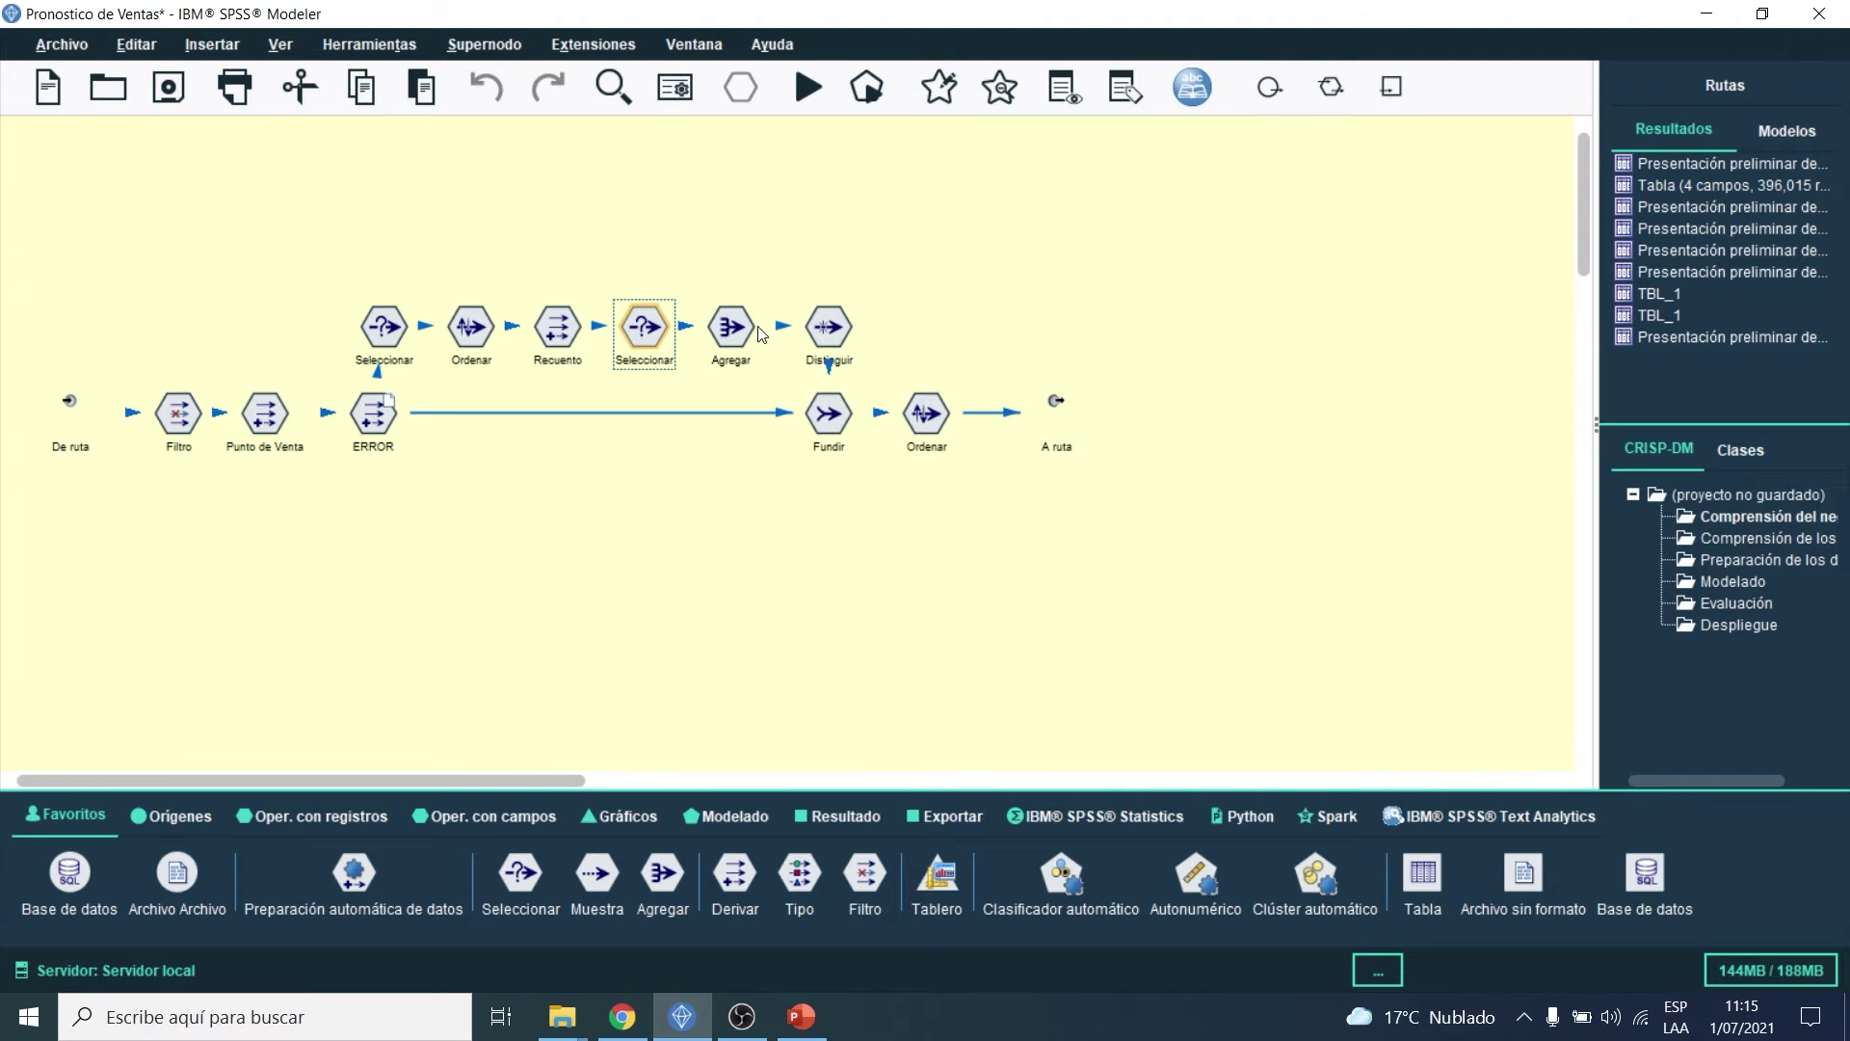
Step: Open the Agregar node, review how the ERROR field is aggregated, and preview its output
{"action": "double_click", "coordinate": [736, 337]}
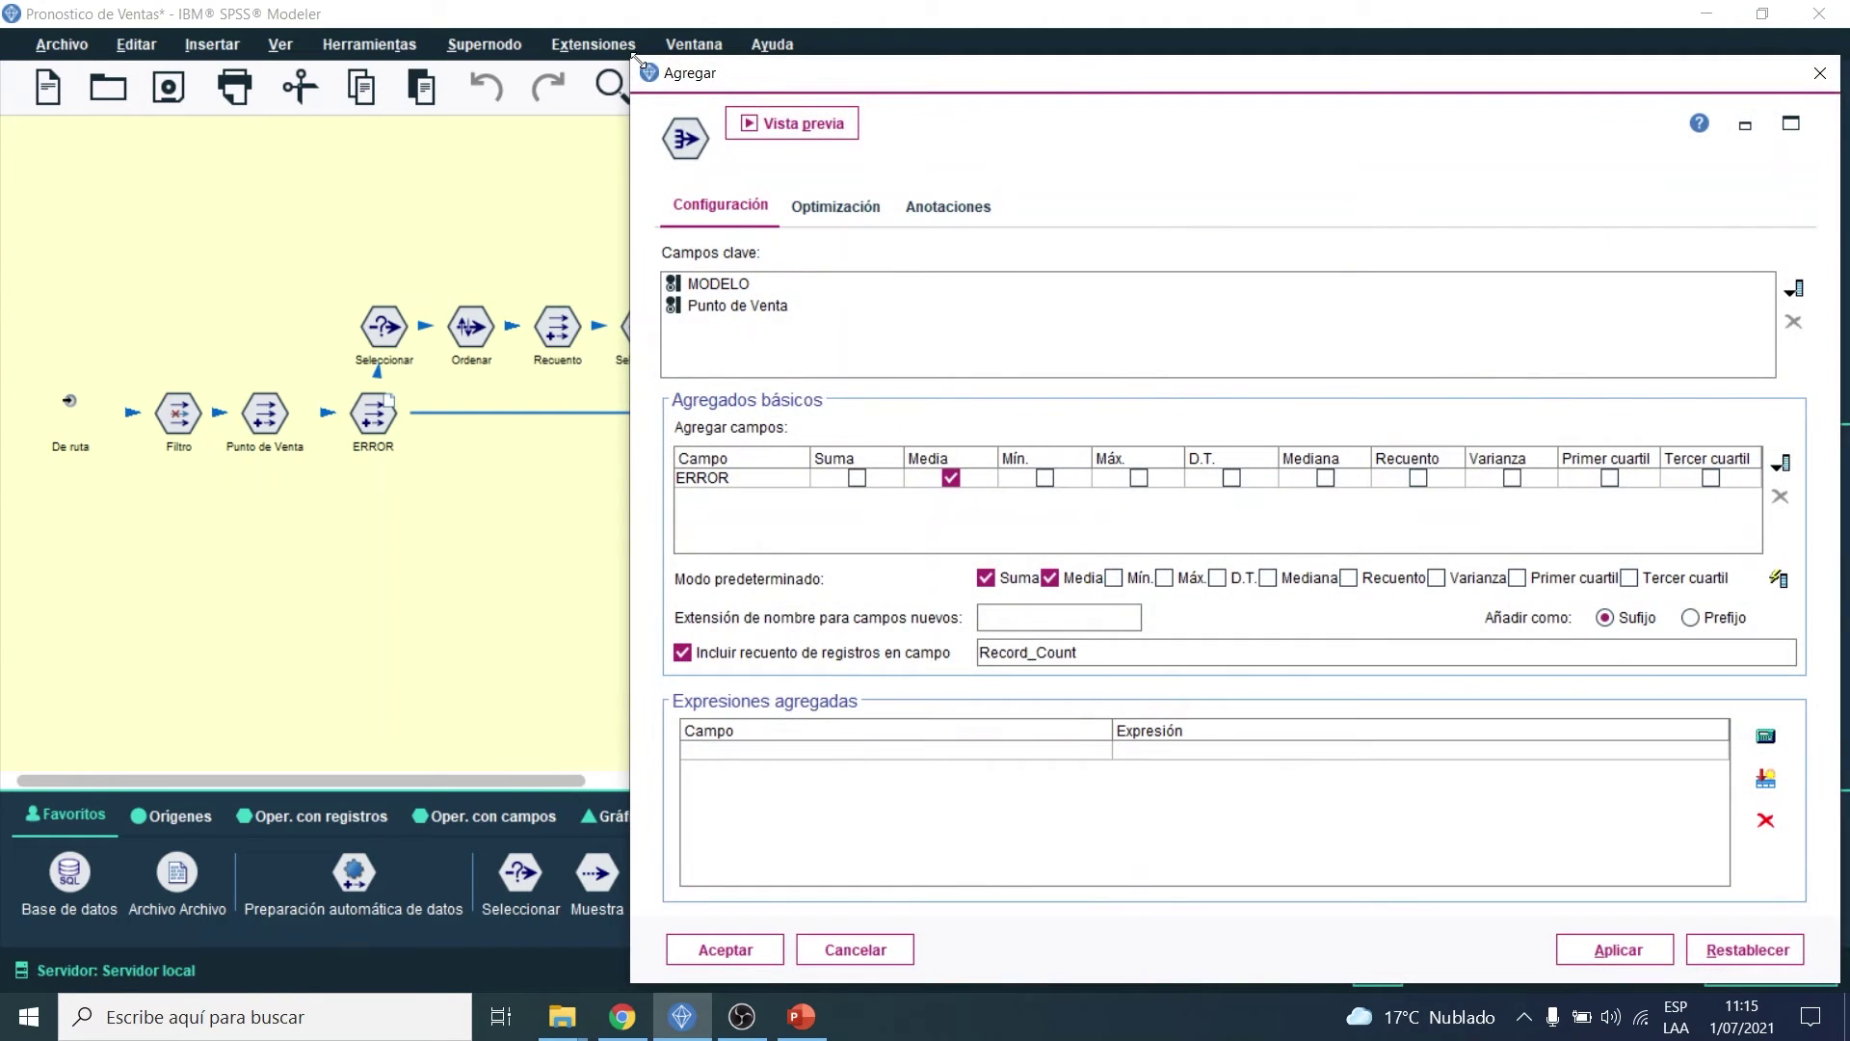
{"action": "left_click_drag", "start_coordinate": [636, 59], "coordinate": [836, 96]}
{"action": "left_click", "coordinate": [938, 507]}
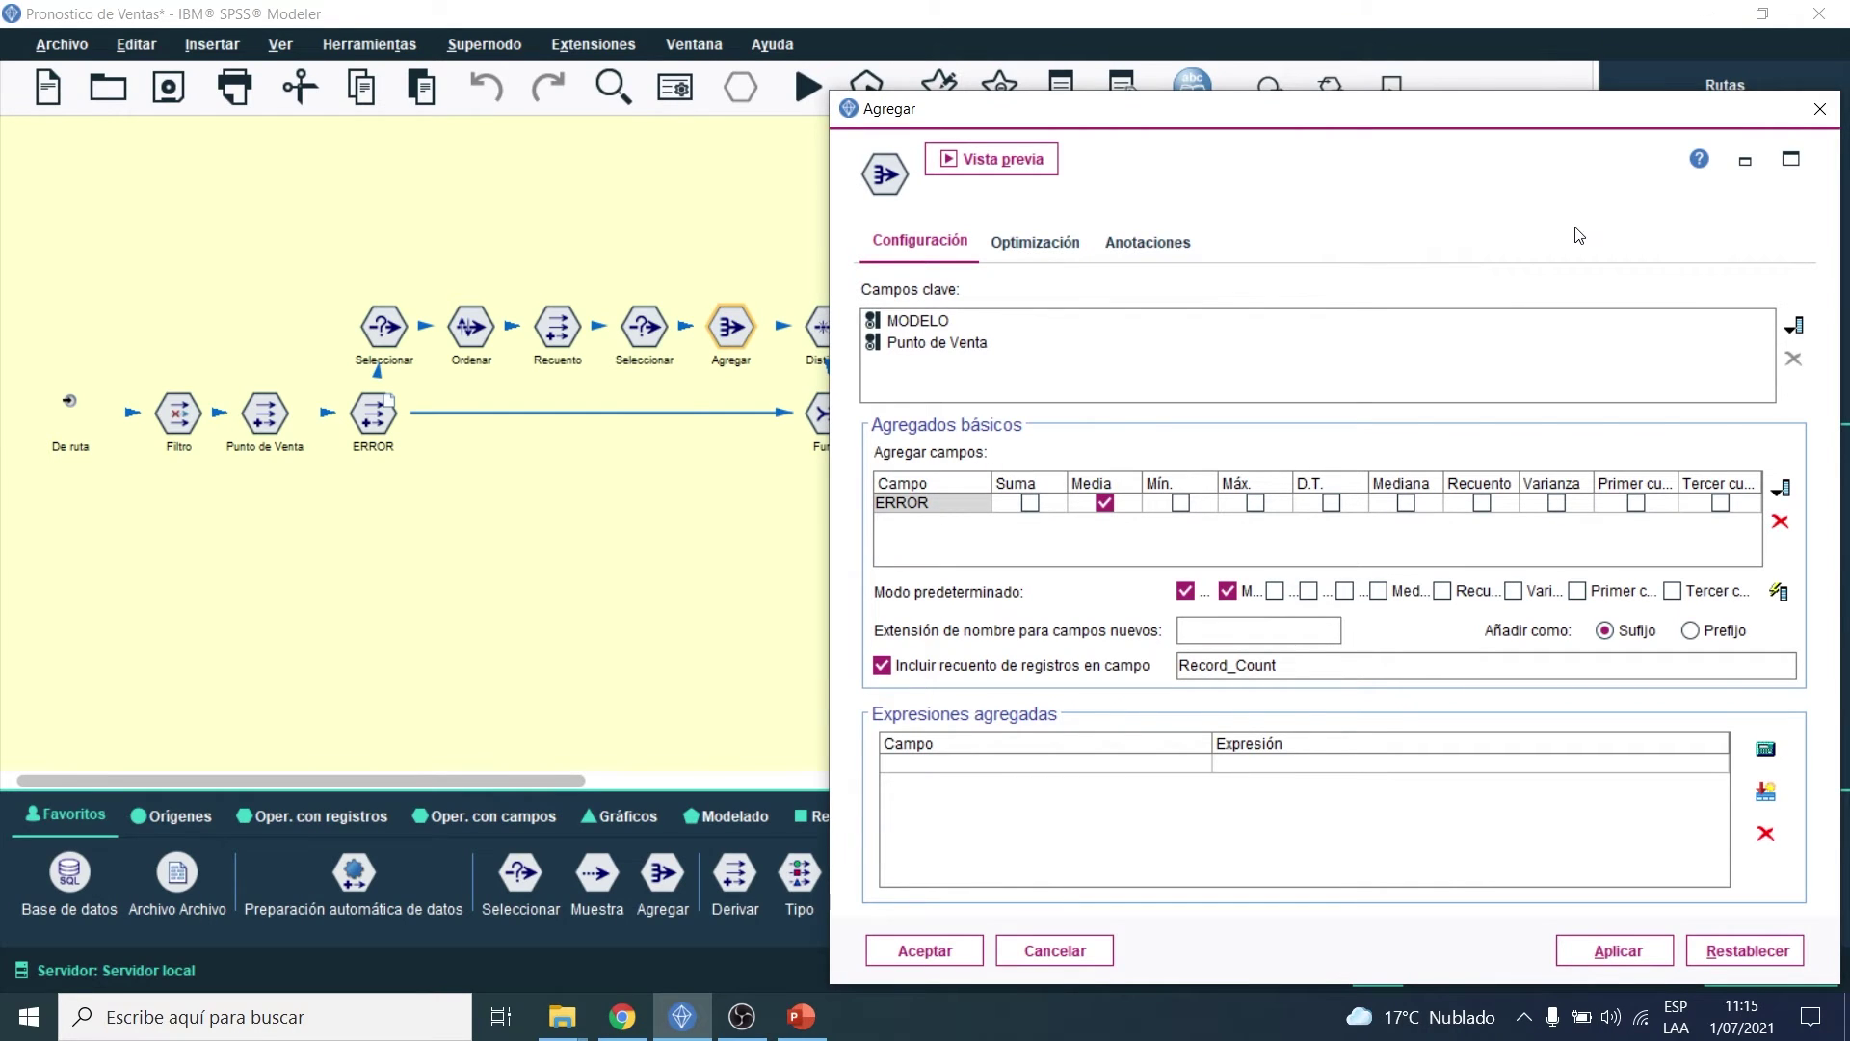
{"action": "left_click", "coordinate": [997, 162]}
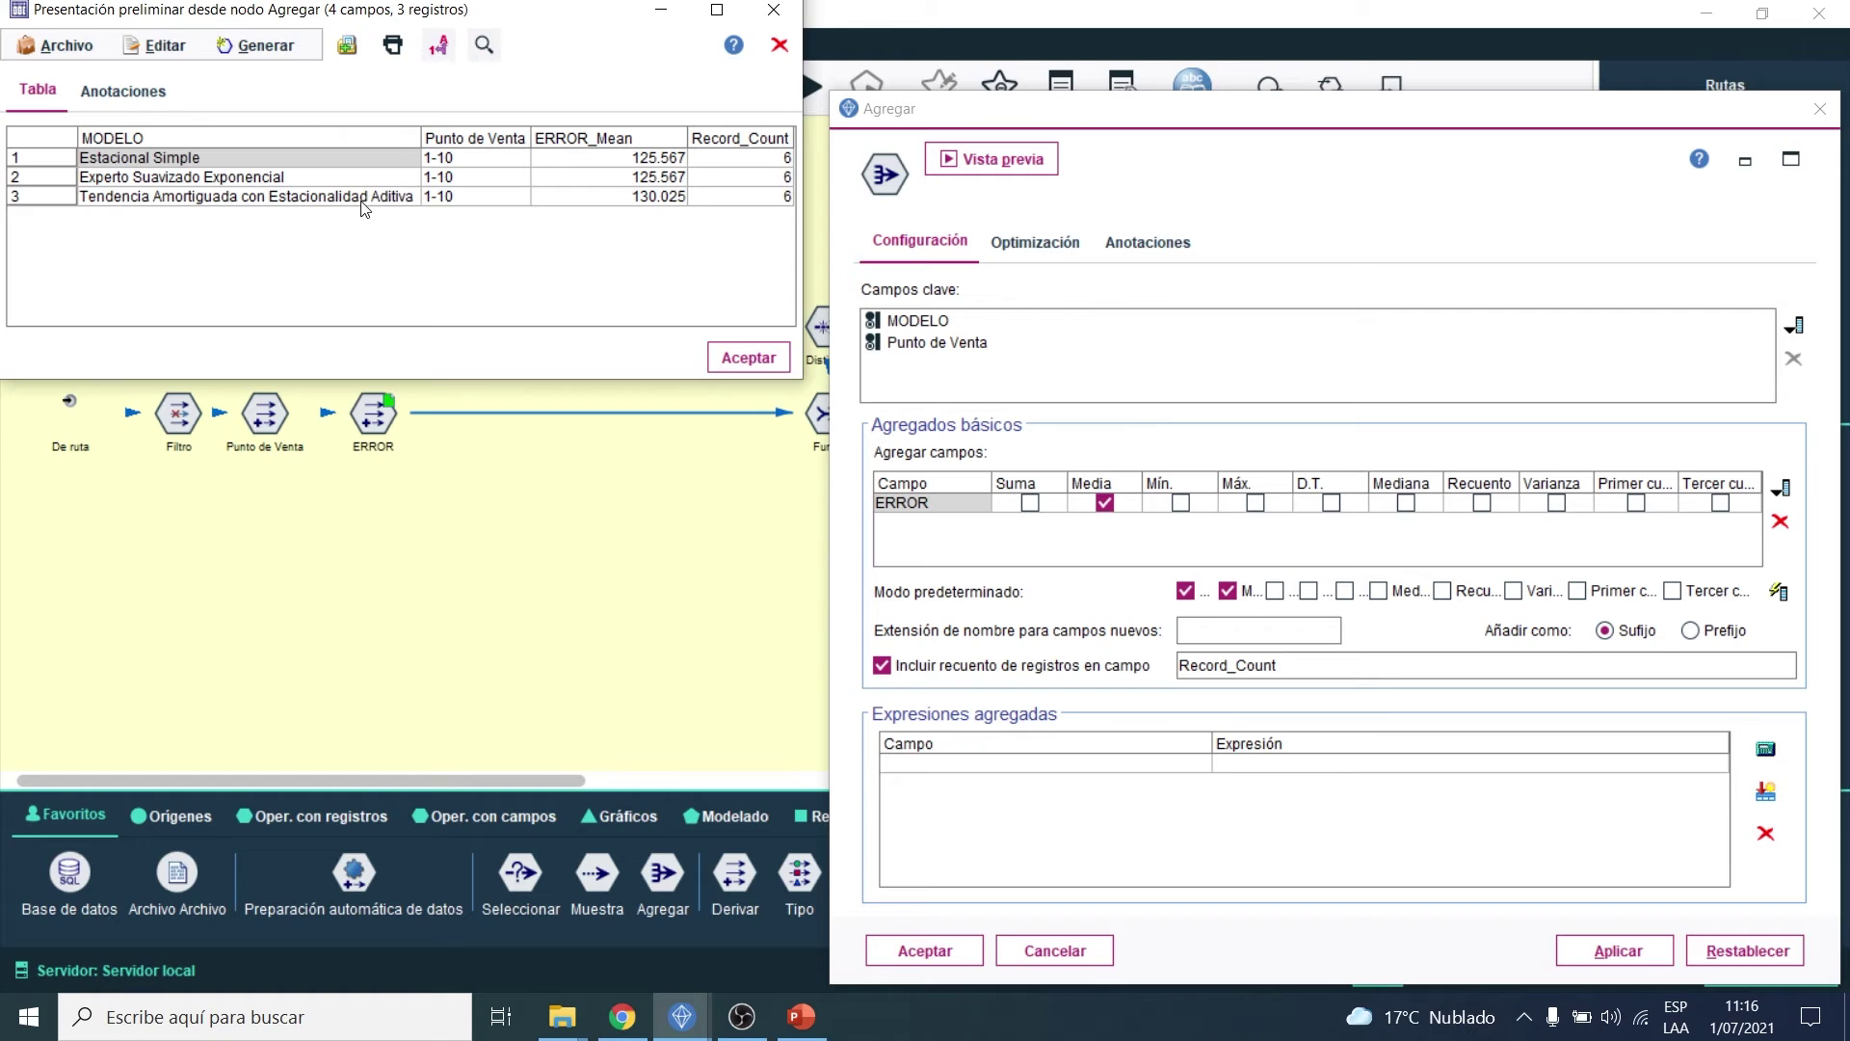
Step: Examine the MODELO, Punto de Venta and ERROR_Mean columns for the three models in the Agregar preview
{"action": "left_click_drag", "start_coordinate": [366, 198], "coordinate": [366, 164]}
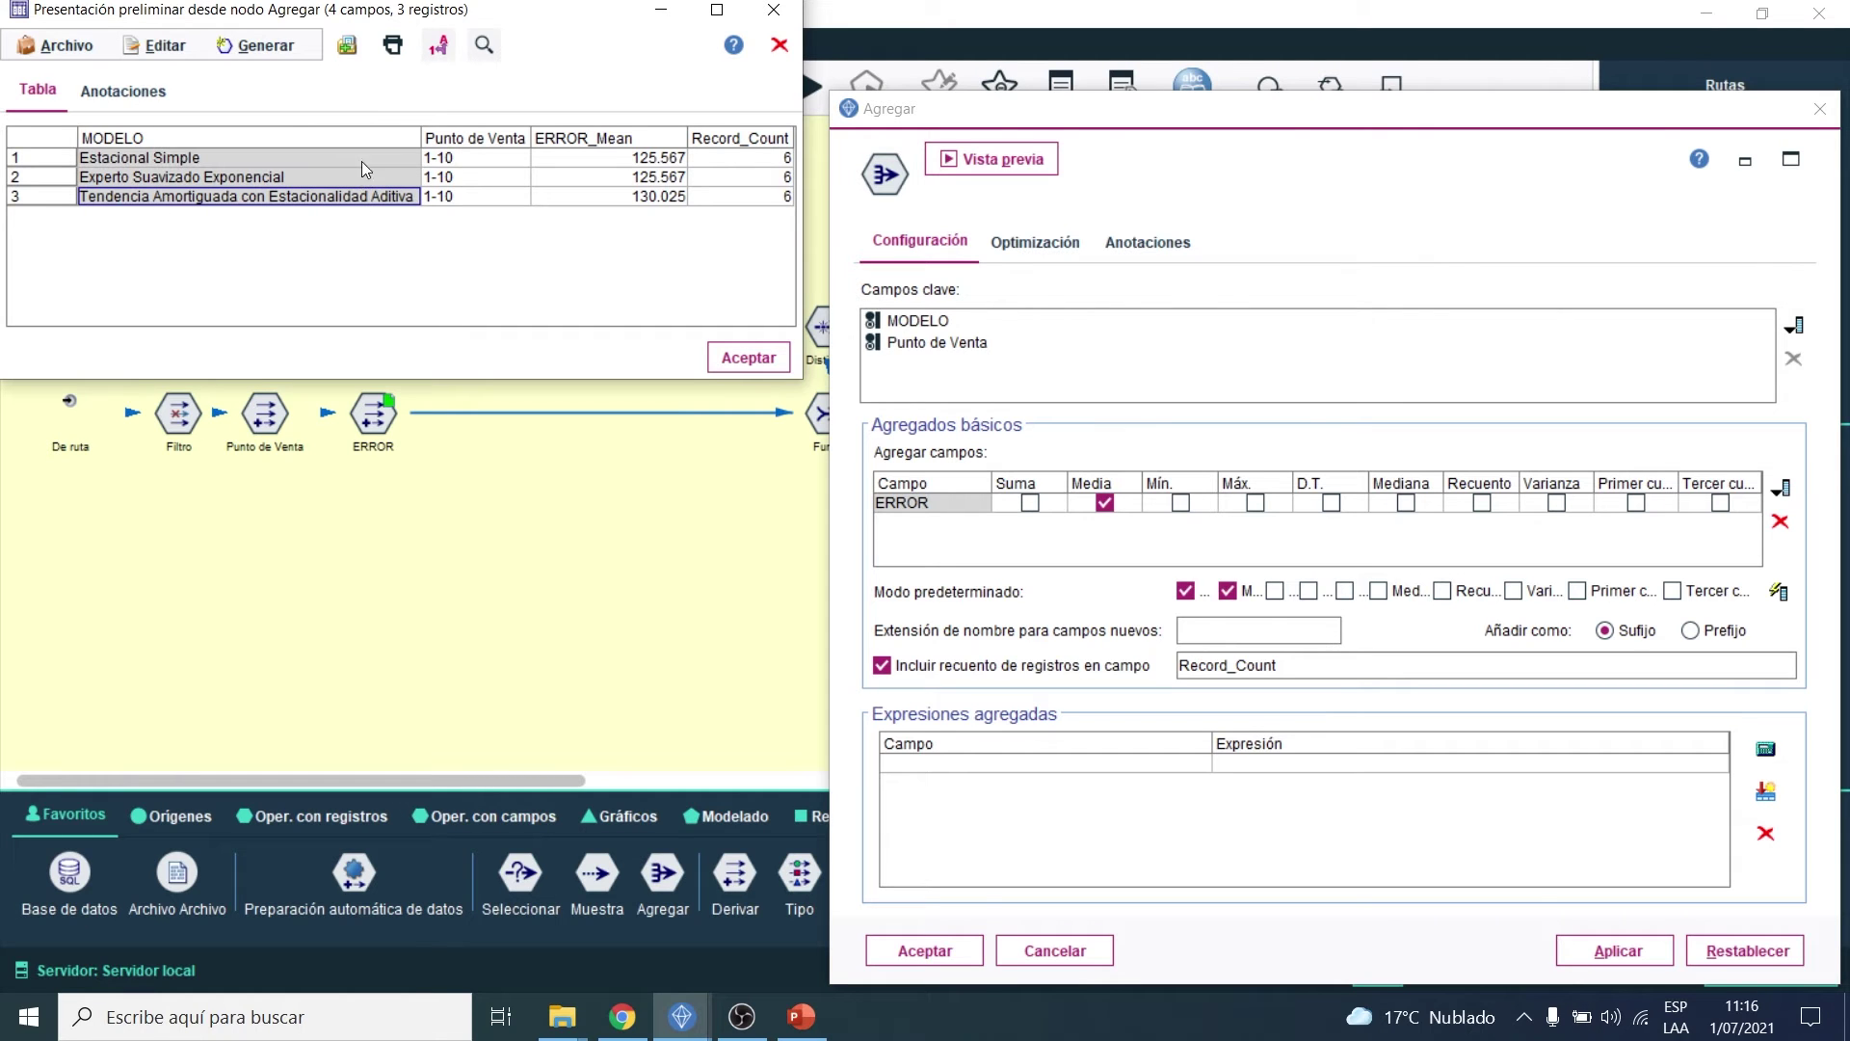
{"action": "left_click_drag", "start_coordinate": [426, 19], "coordinate": [489, 198]}
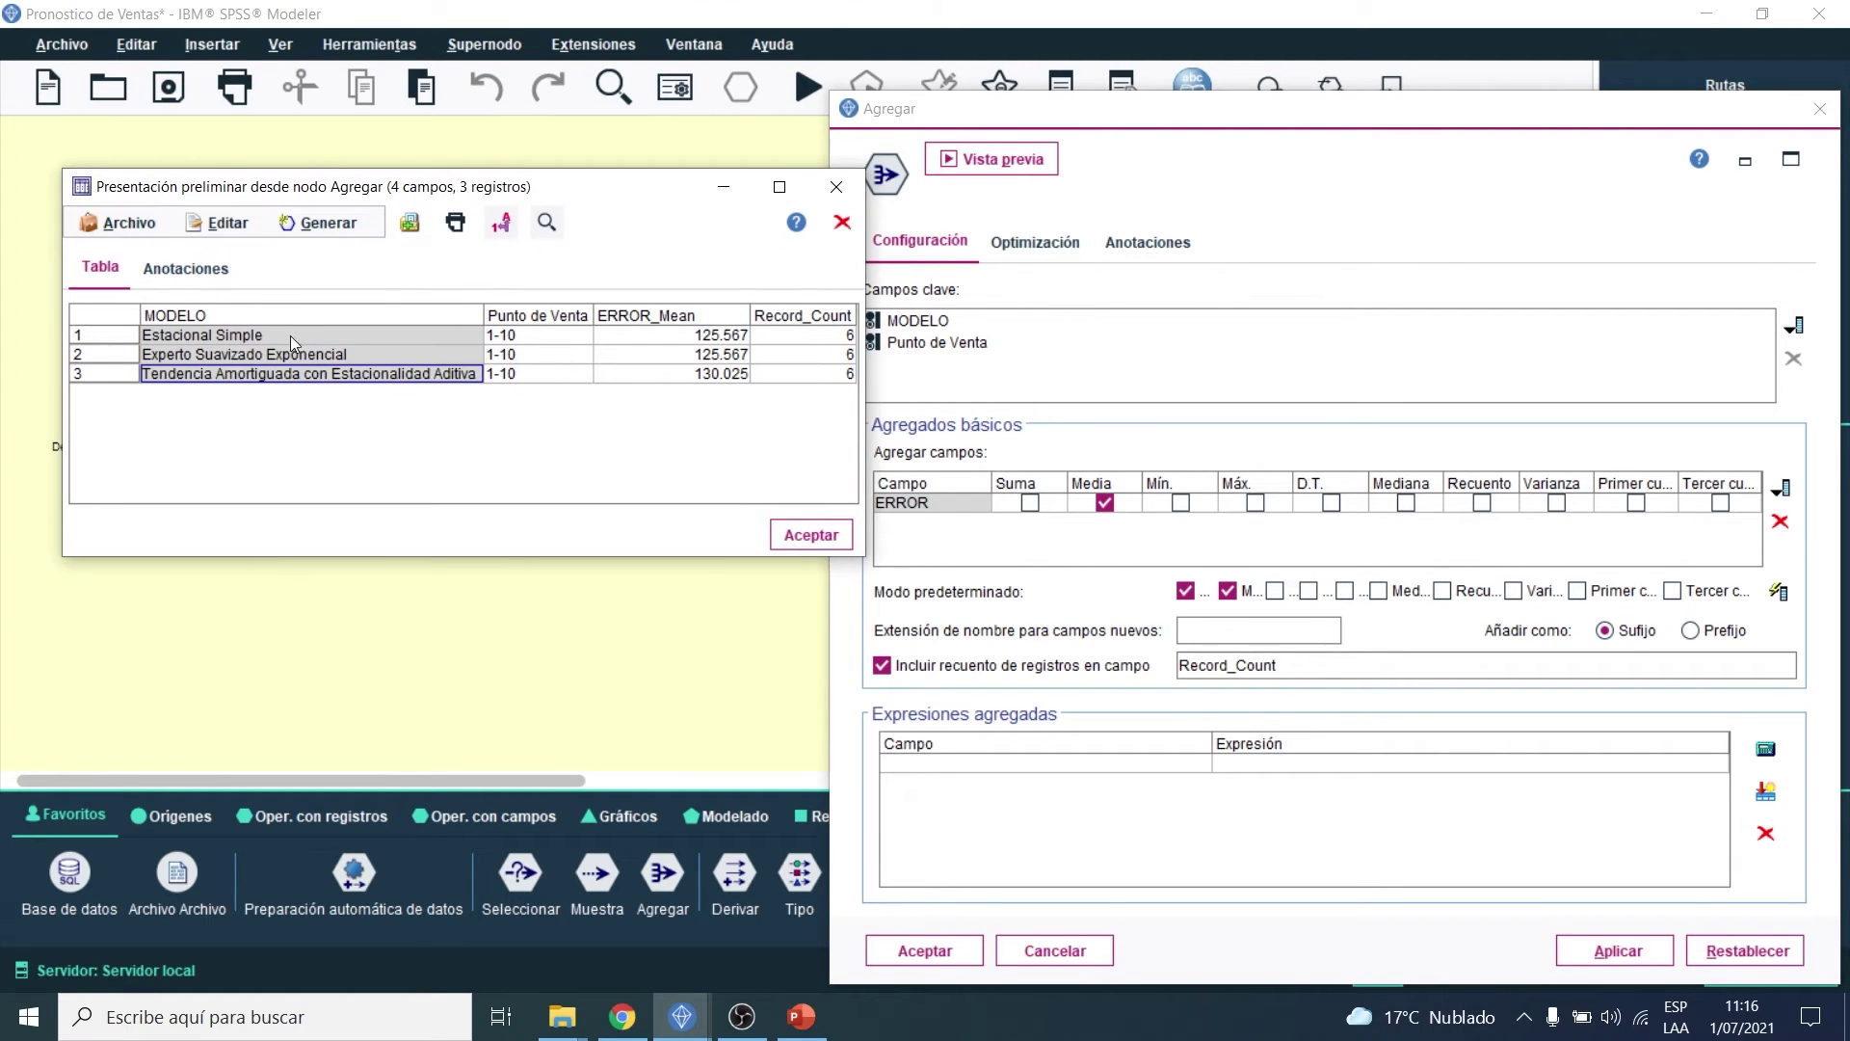
{"action": "left_click_drag", "start_coordinate": [291, 336], "coordinate": [318, 380]}
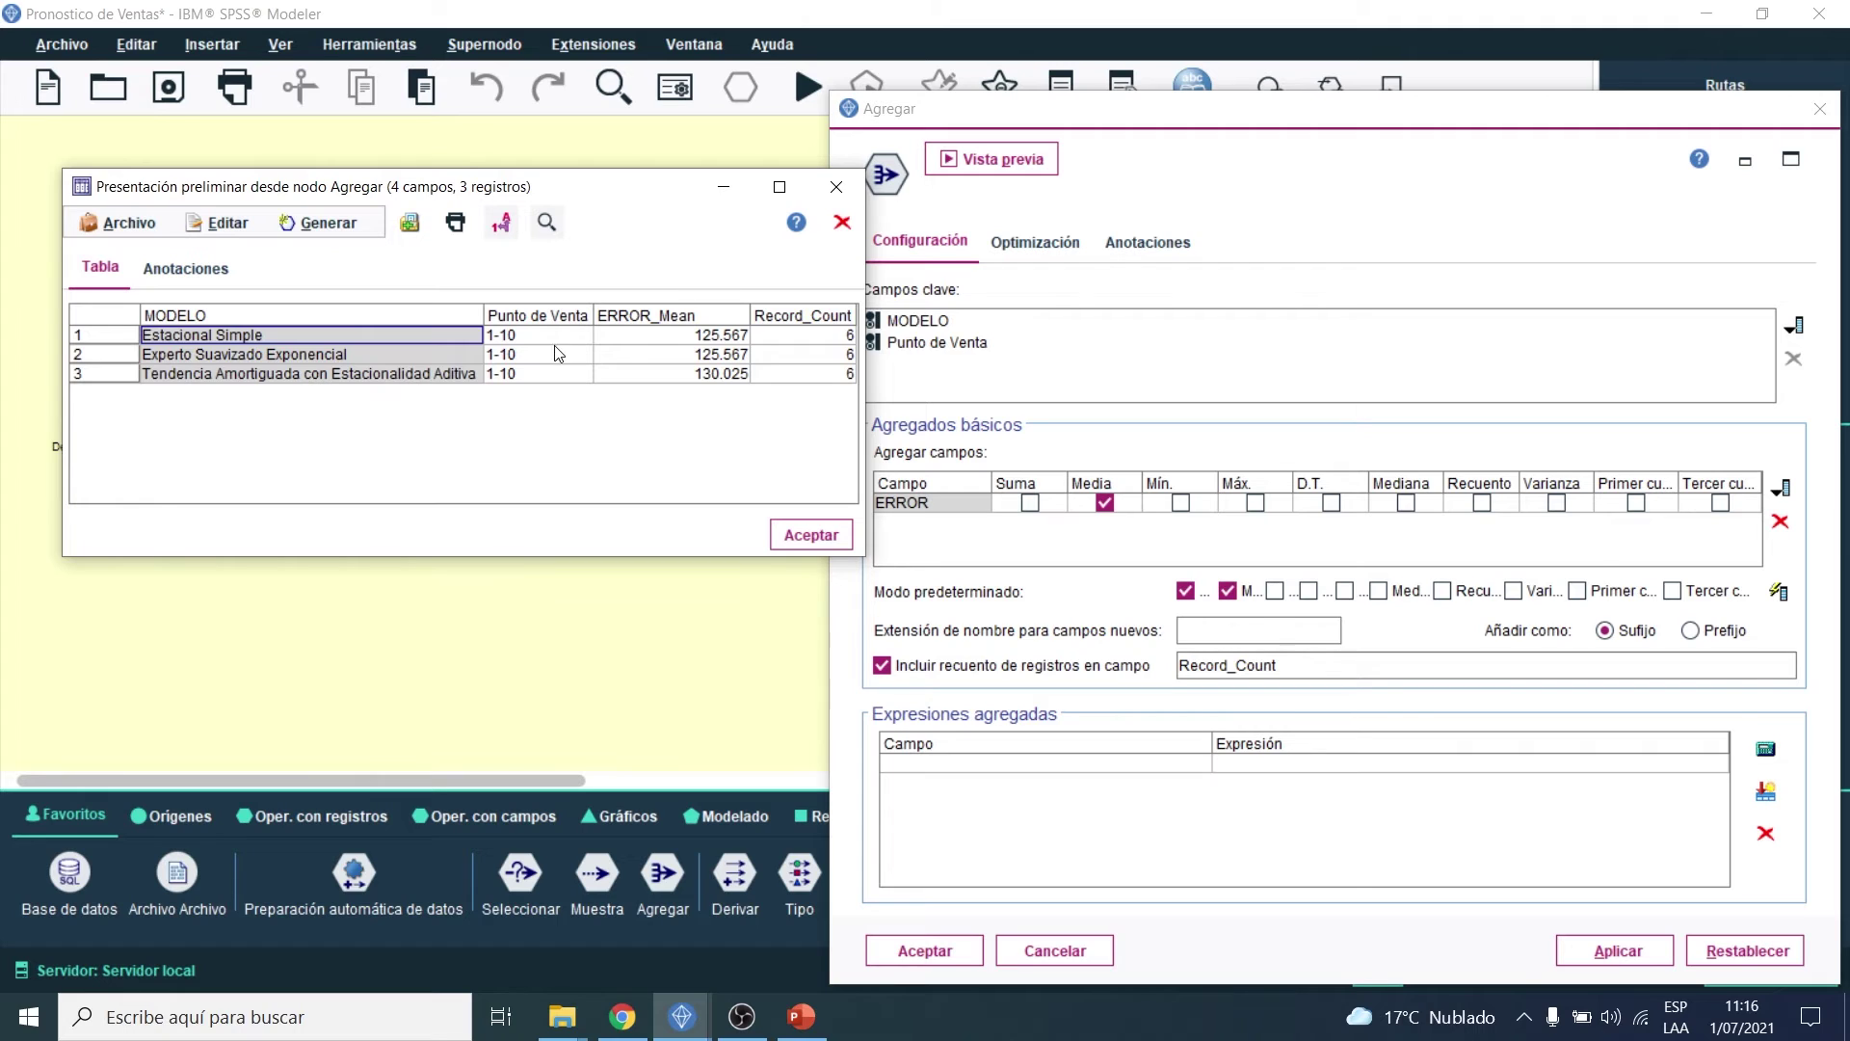
{"action": "left_click_drag", "start_coordinate": [571, 334], "coordinate": [491, 374]}
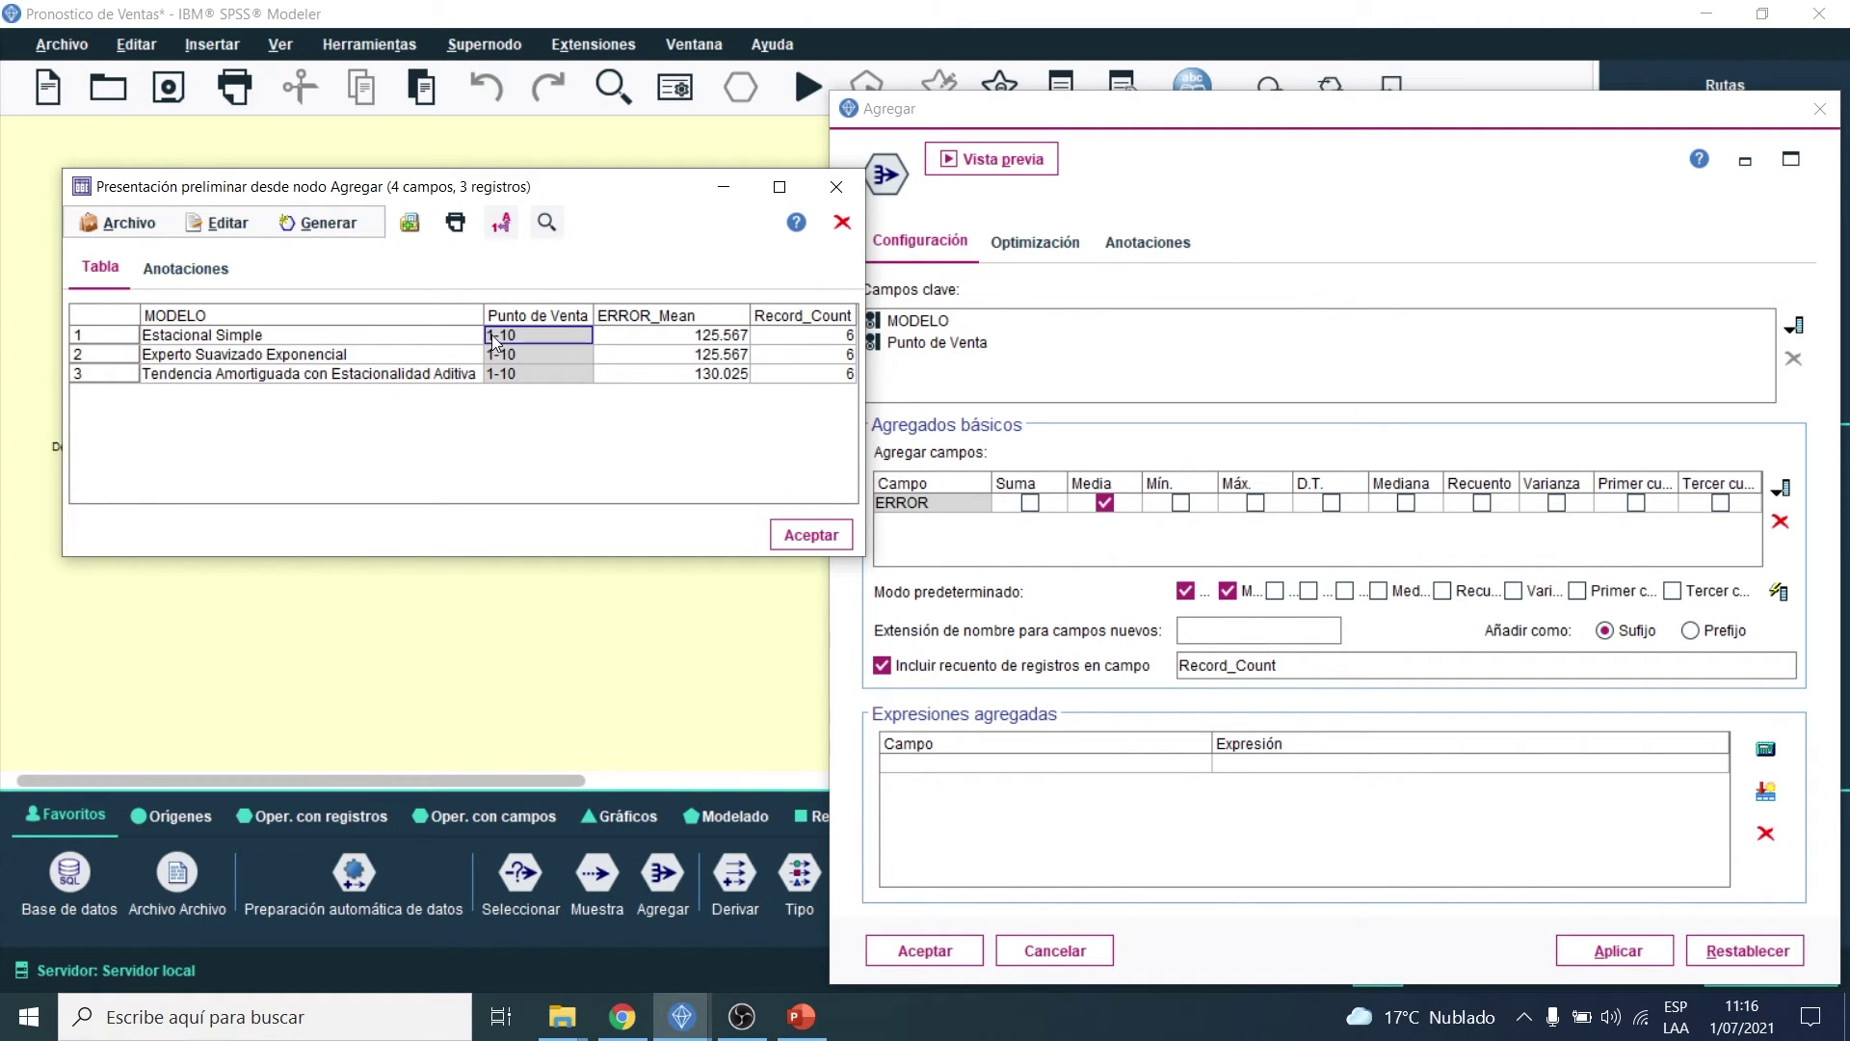
{"action": "left_click", "coordinate": [526, 339]}
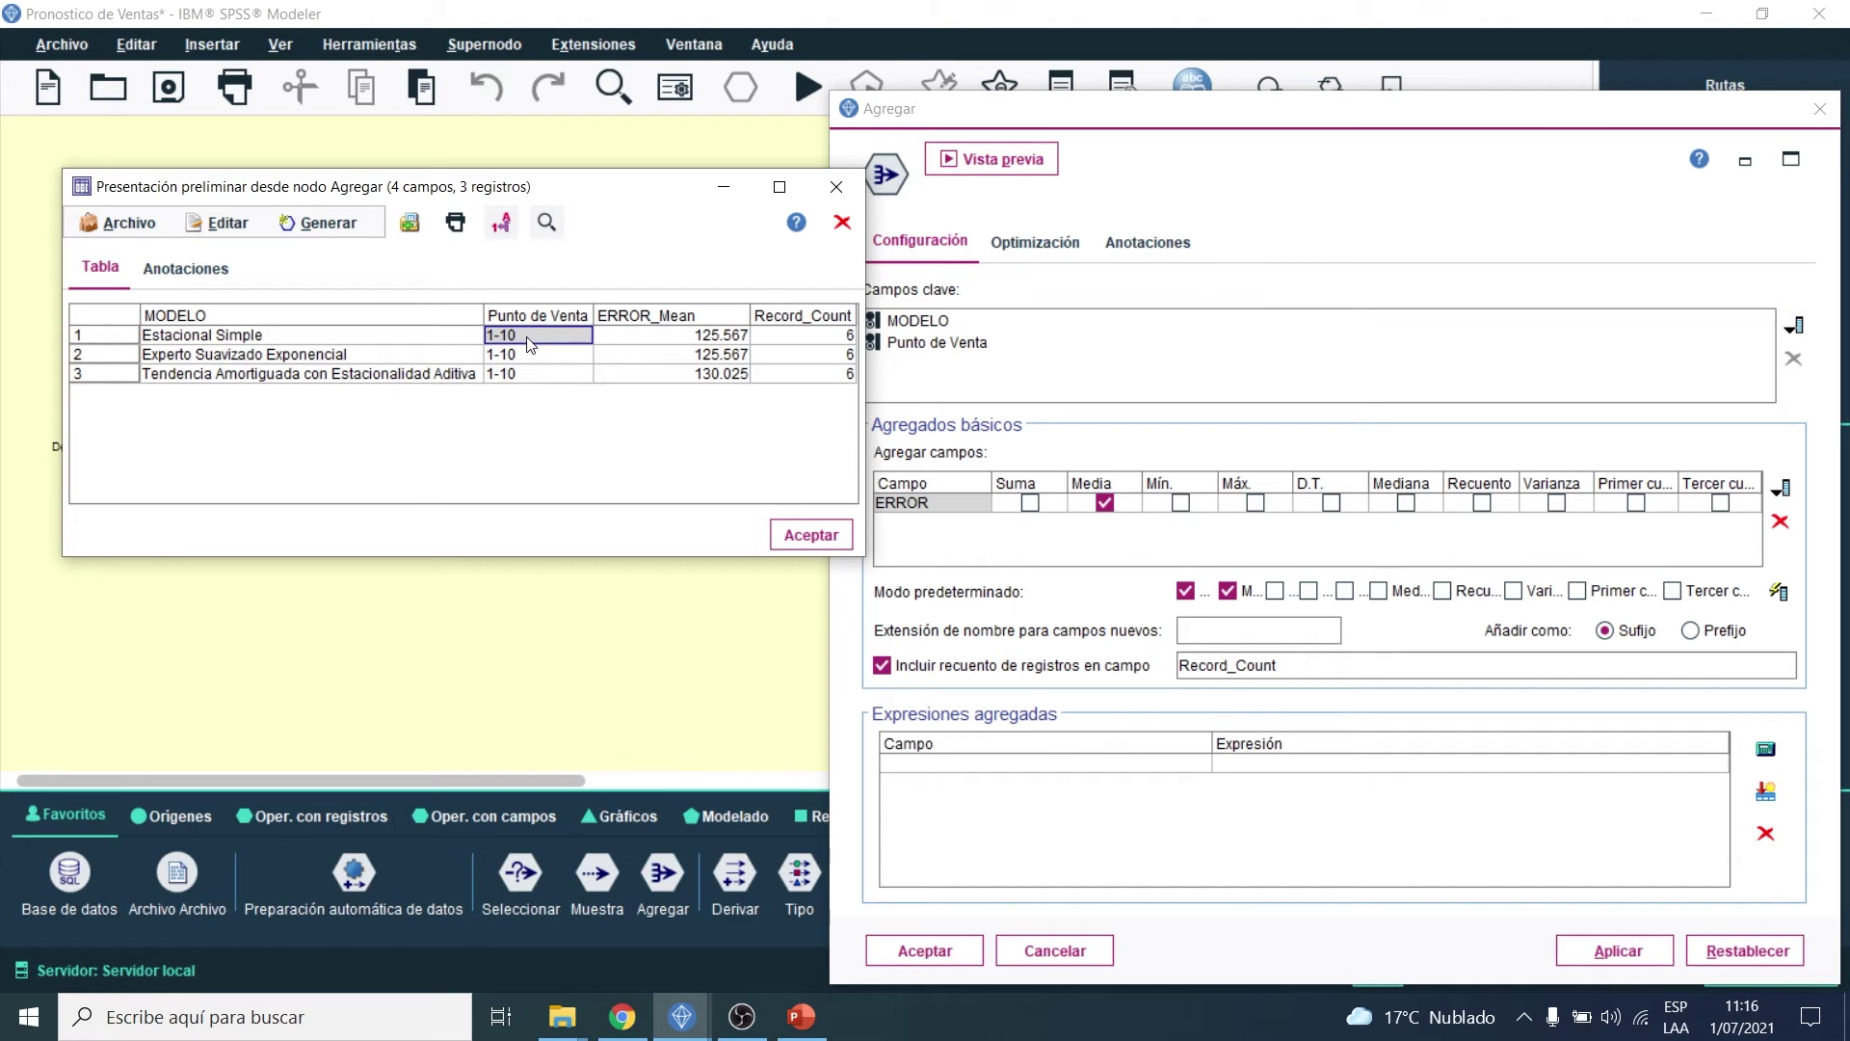
{"action": "left_click_drag", "start_coordinate": [675, 342], "coordinate": [674, 370]}
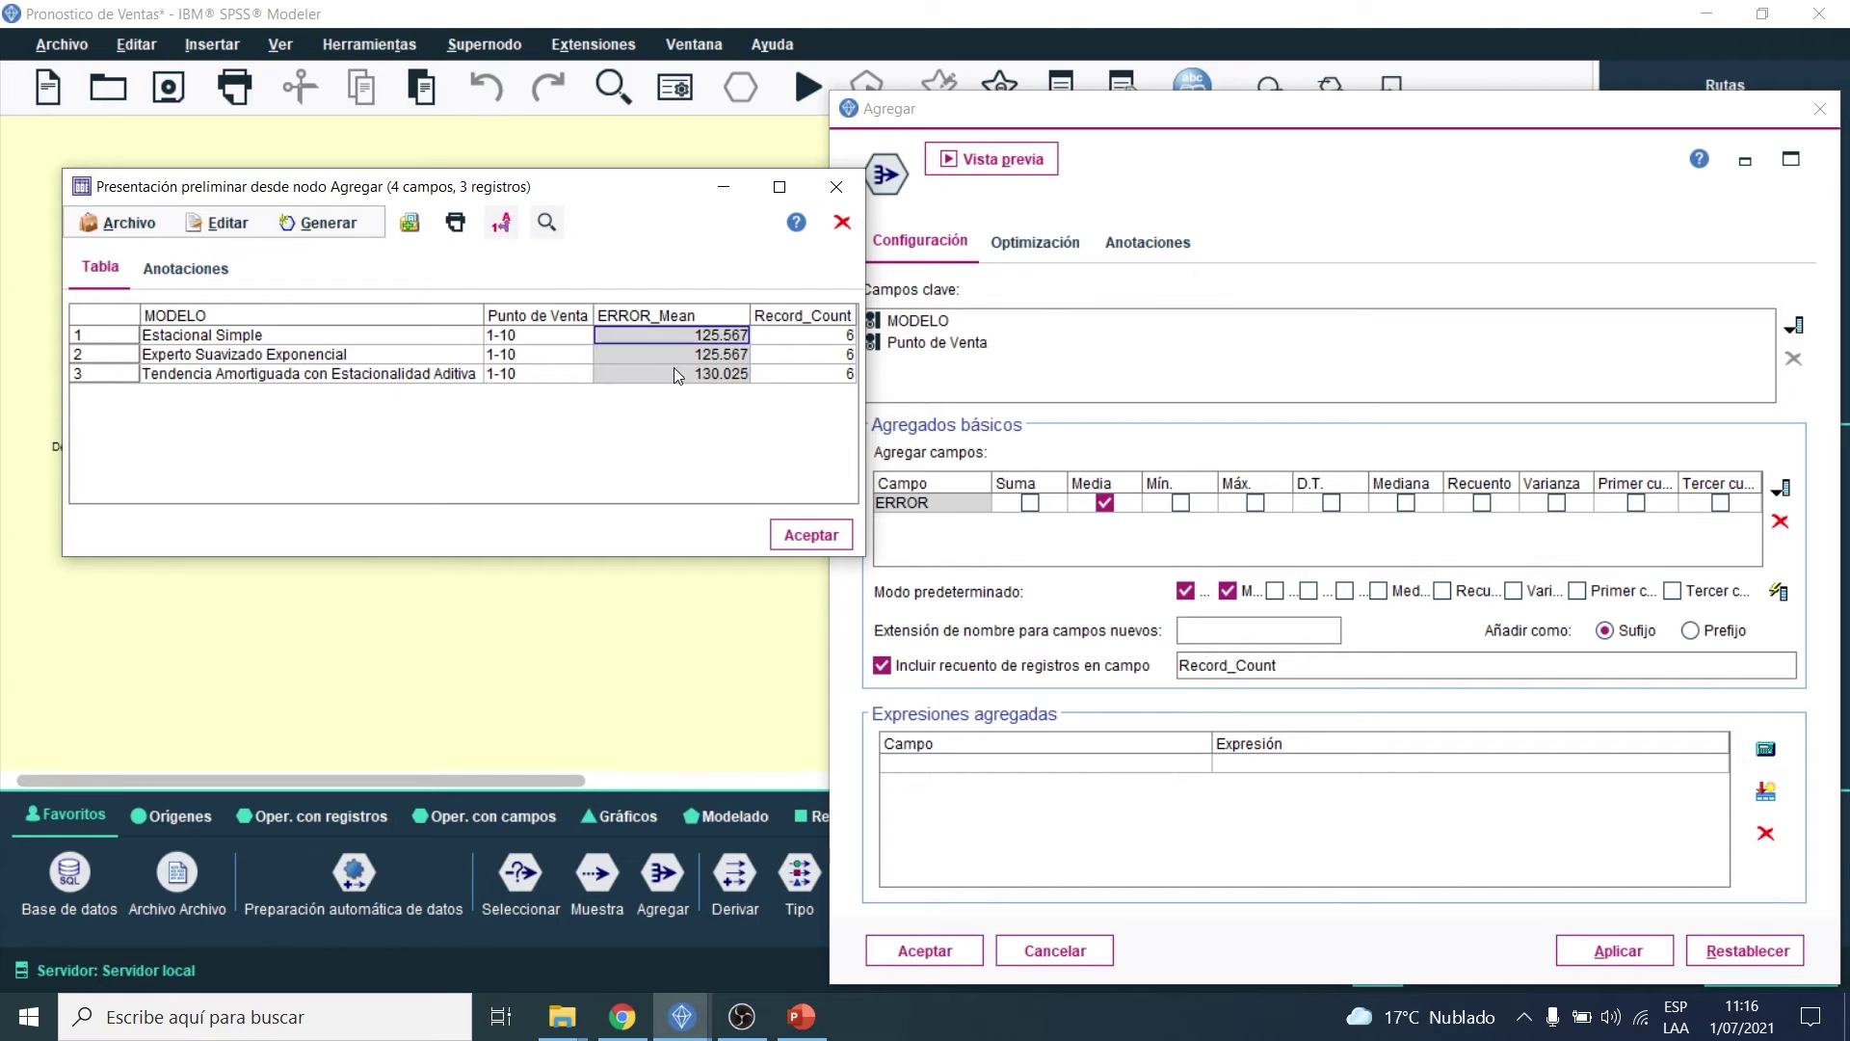
{"action": "left_click_drag", "start_coordinate": [713, 355], "coordinate": [709, 339]}
{"action": "left_click", "coordinate": [737, 375]}
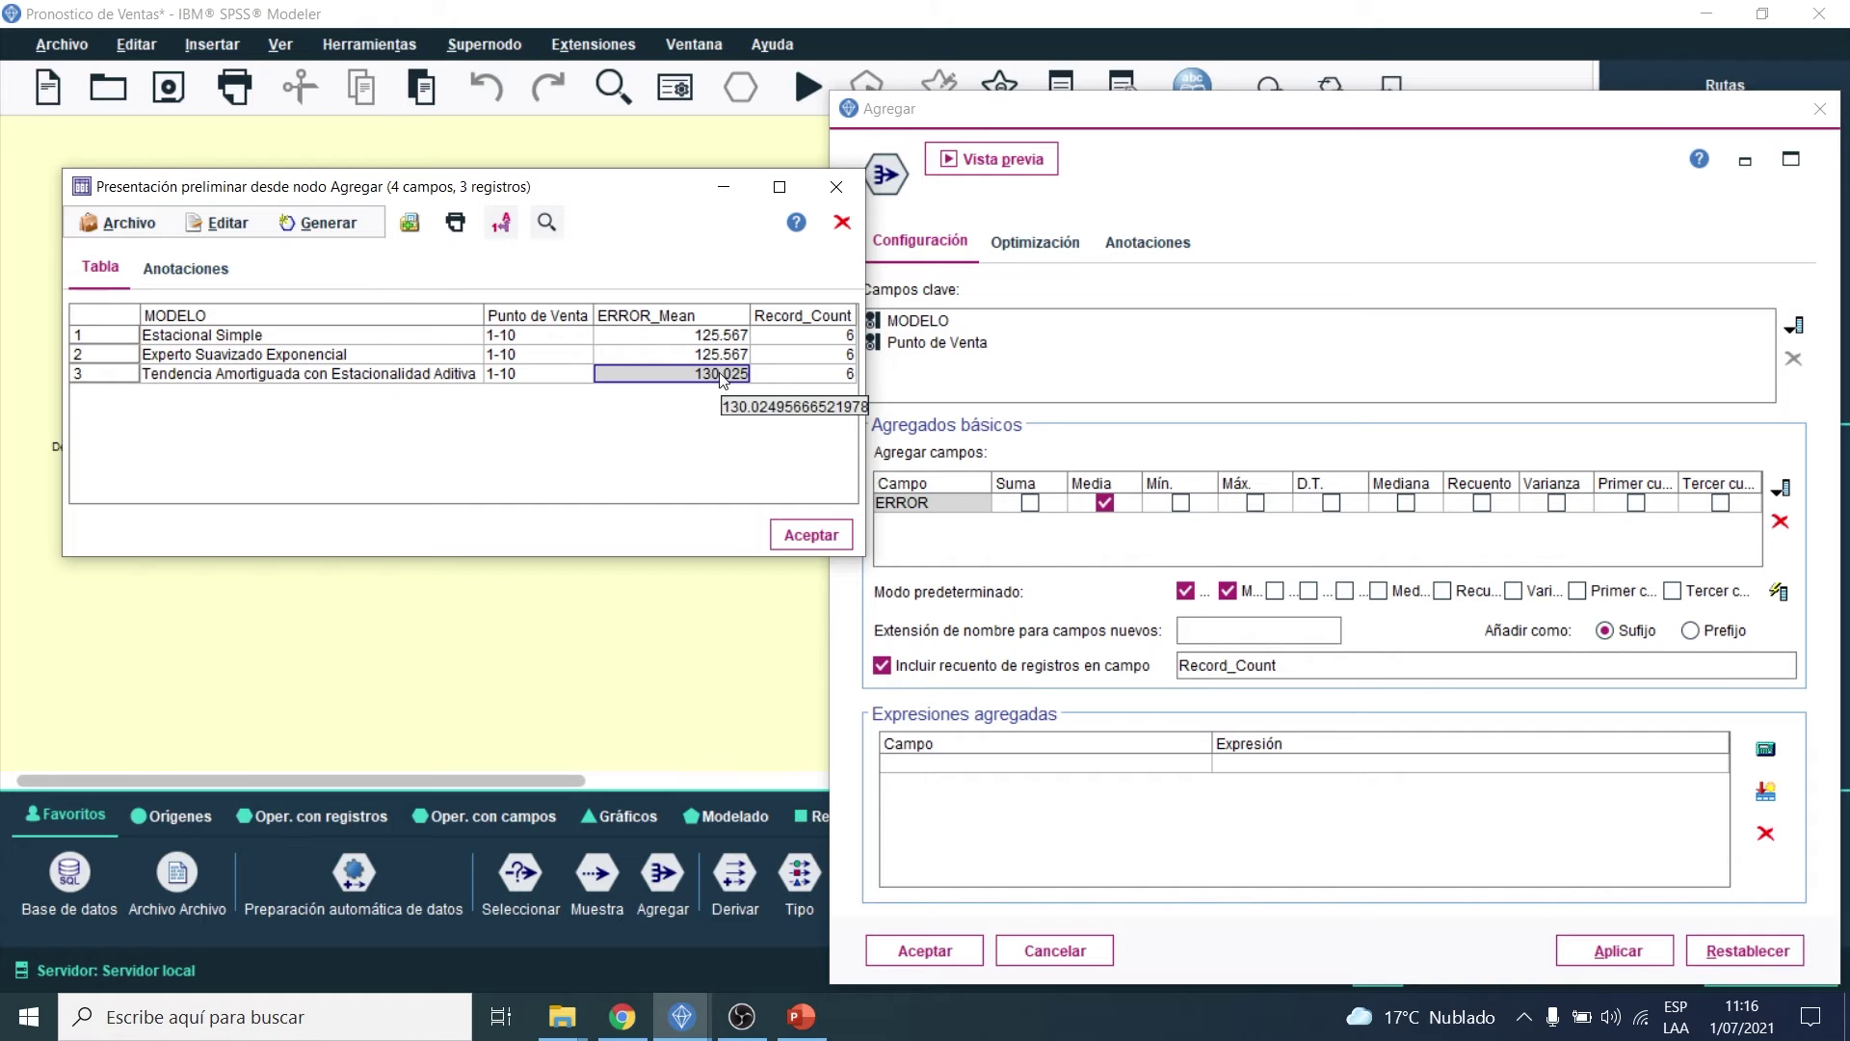
Step: Compare the ERROR_Mean of Estacional Simple and Experto Suavizado Exponencial, then close the preview and the Agregar node
{"action": "left_click_drag", "start_coordinate": [694, 355], "coordinate": [672, 339]}
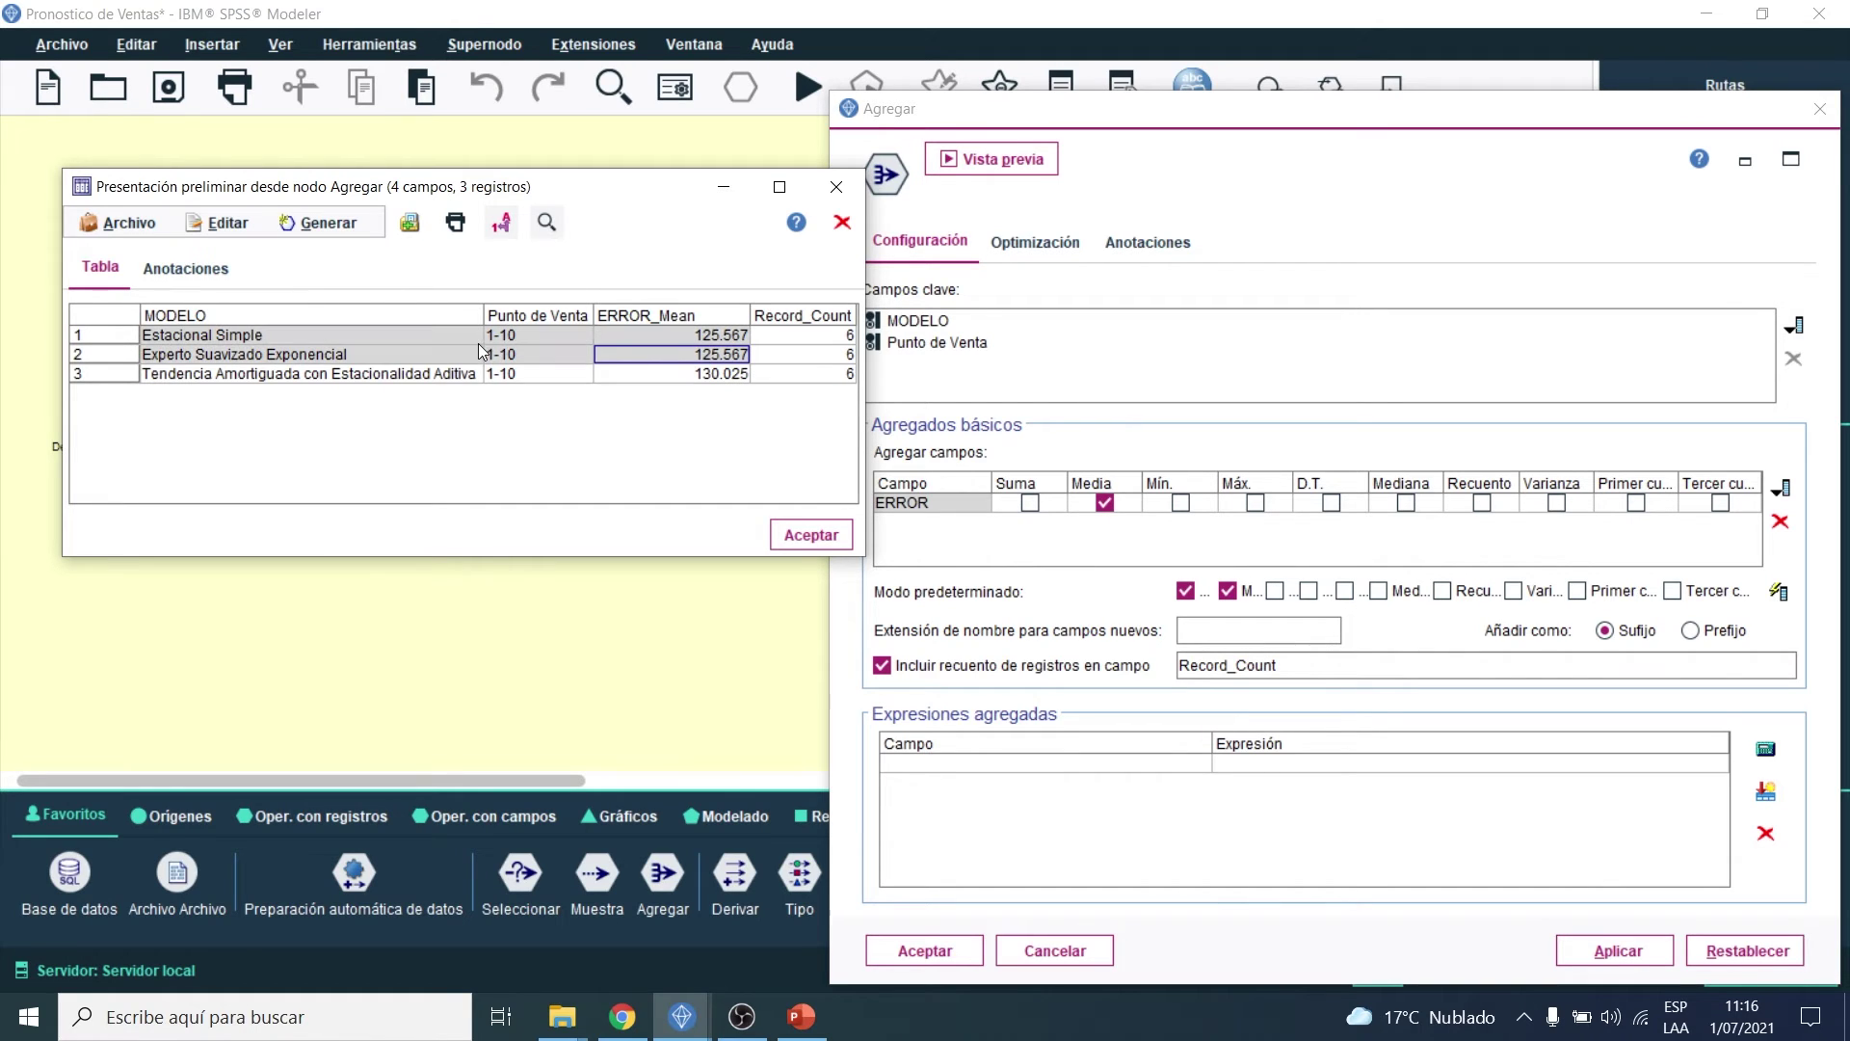
{"action": "left_click_drag", "start_coordinate": [386, 337], "coordinate": [397, 358]}
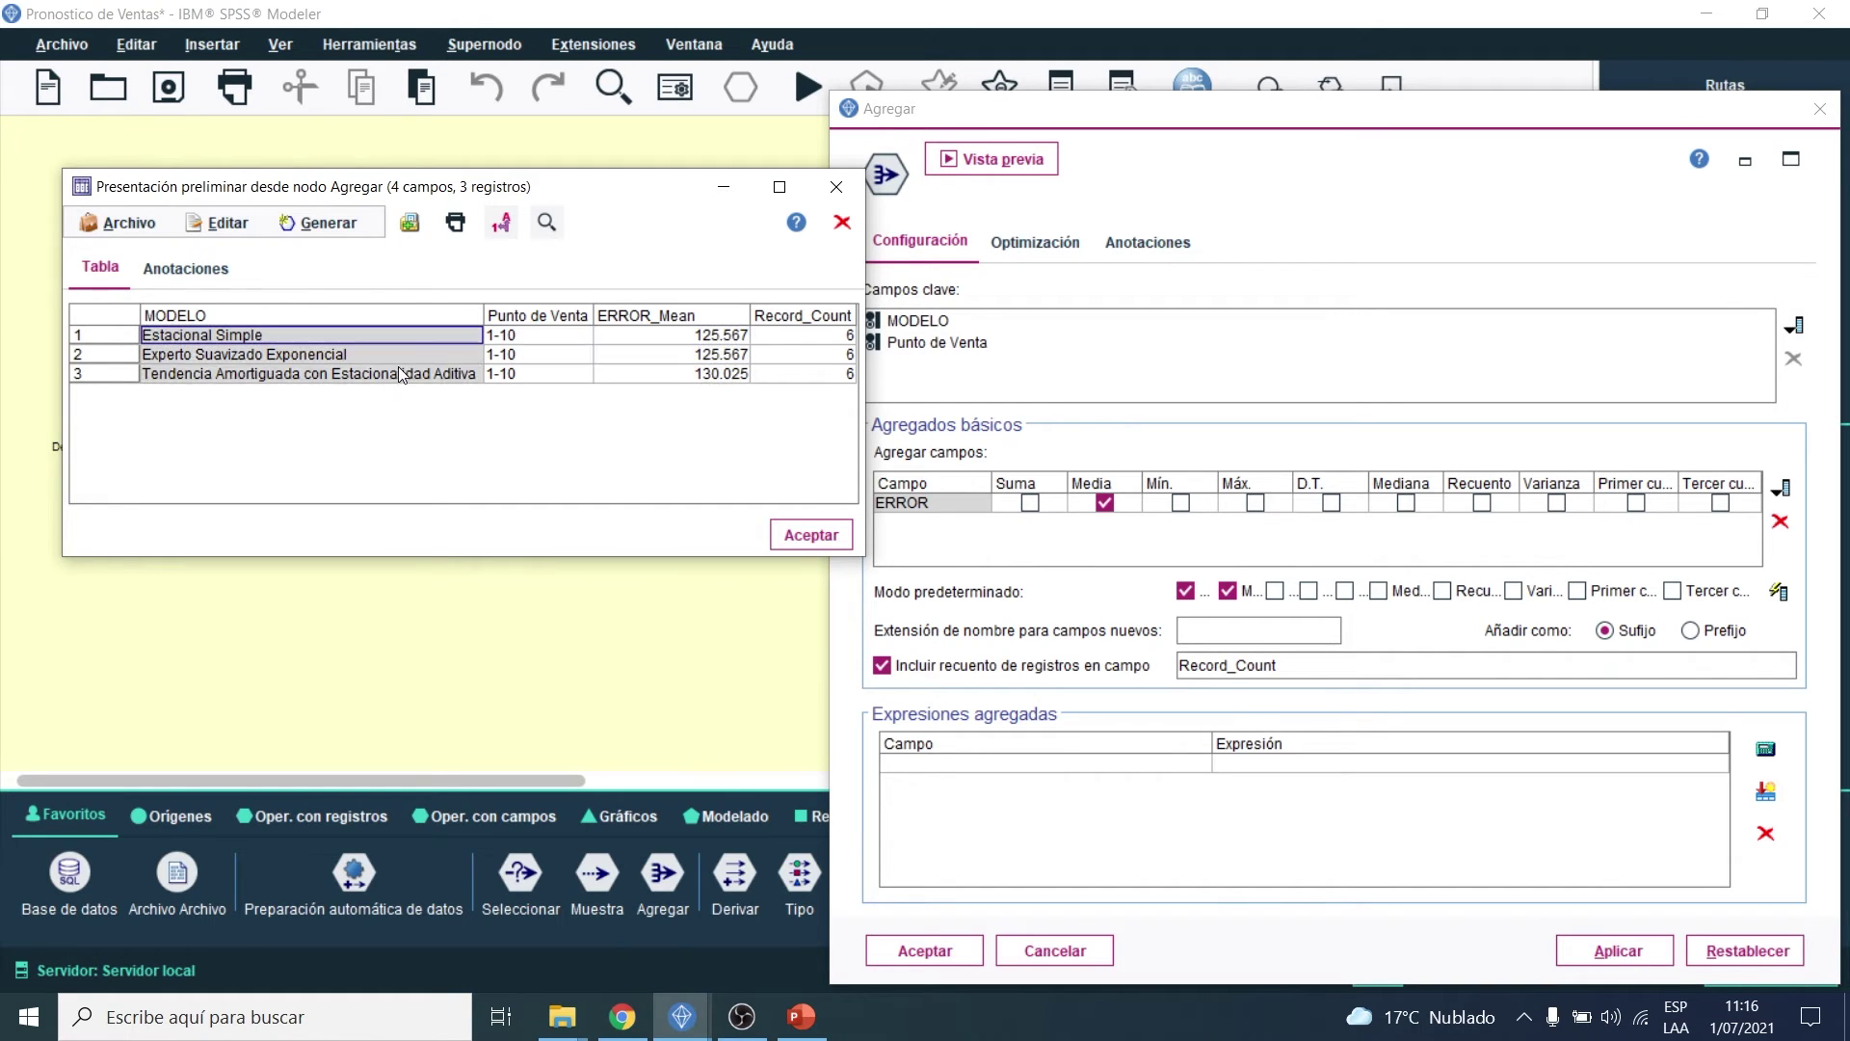
{"action": "left_click_drag", "start_coordinate": [679, 354], "coordinate": [670, 337]}
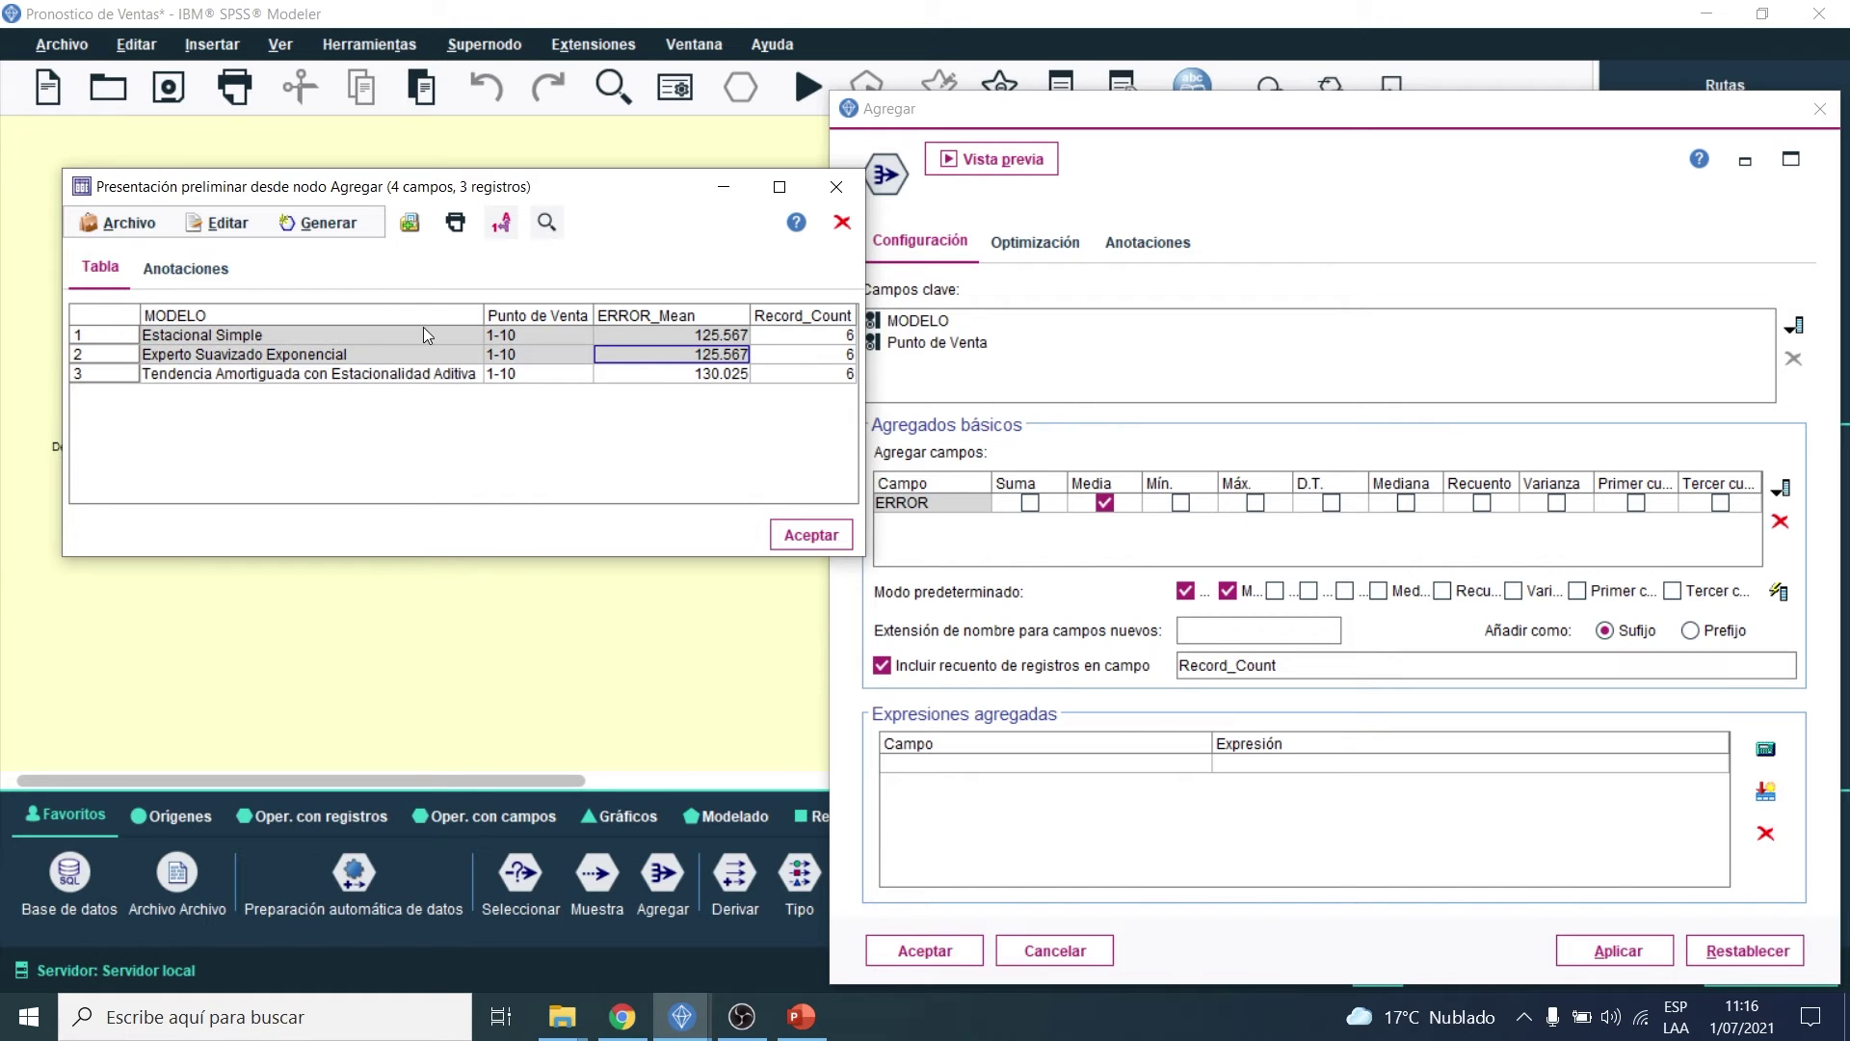
{"action": "mouse_move", "coordinate": [720, 345]}
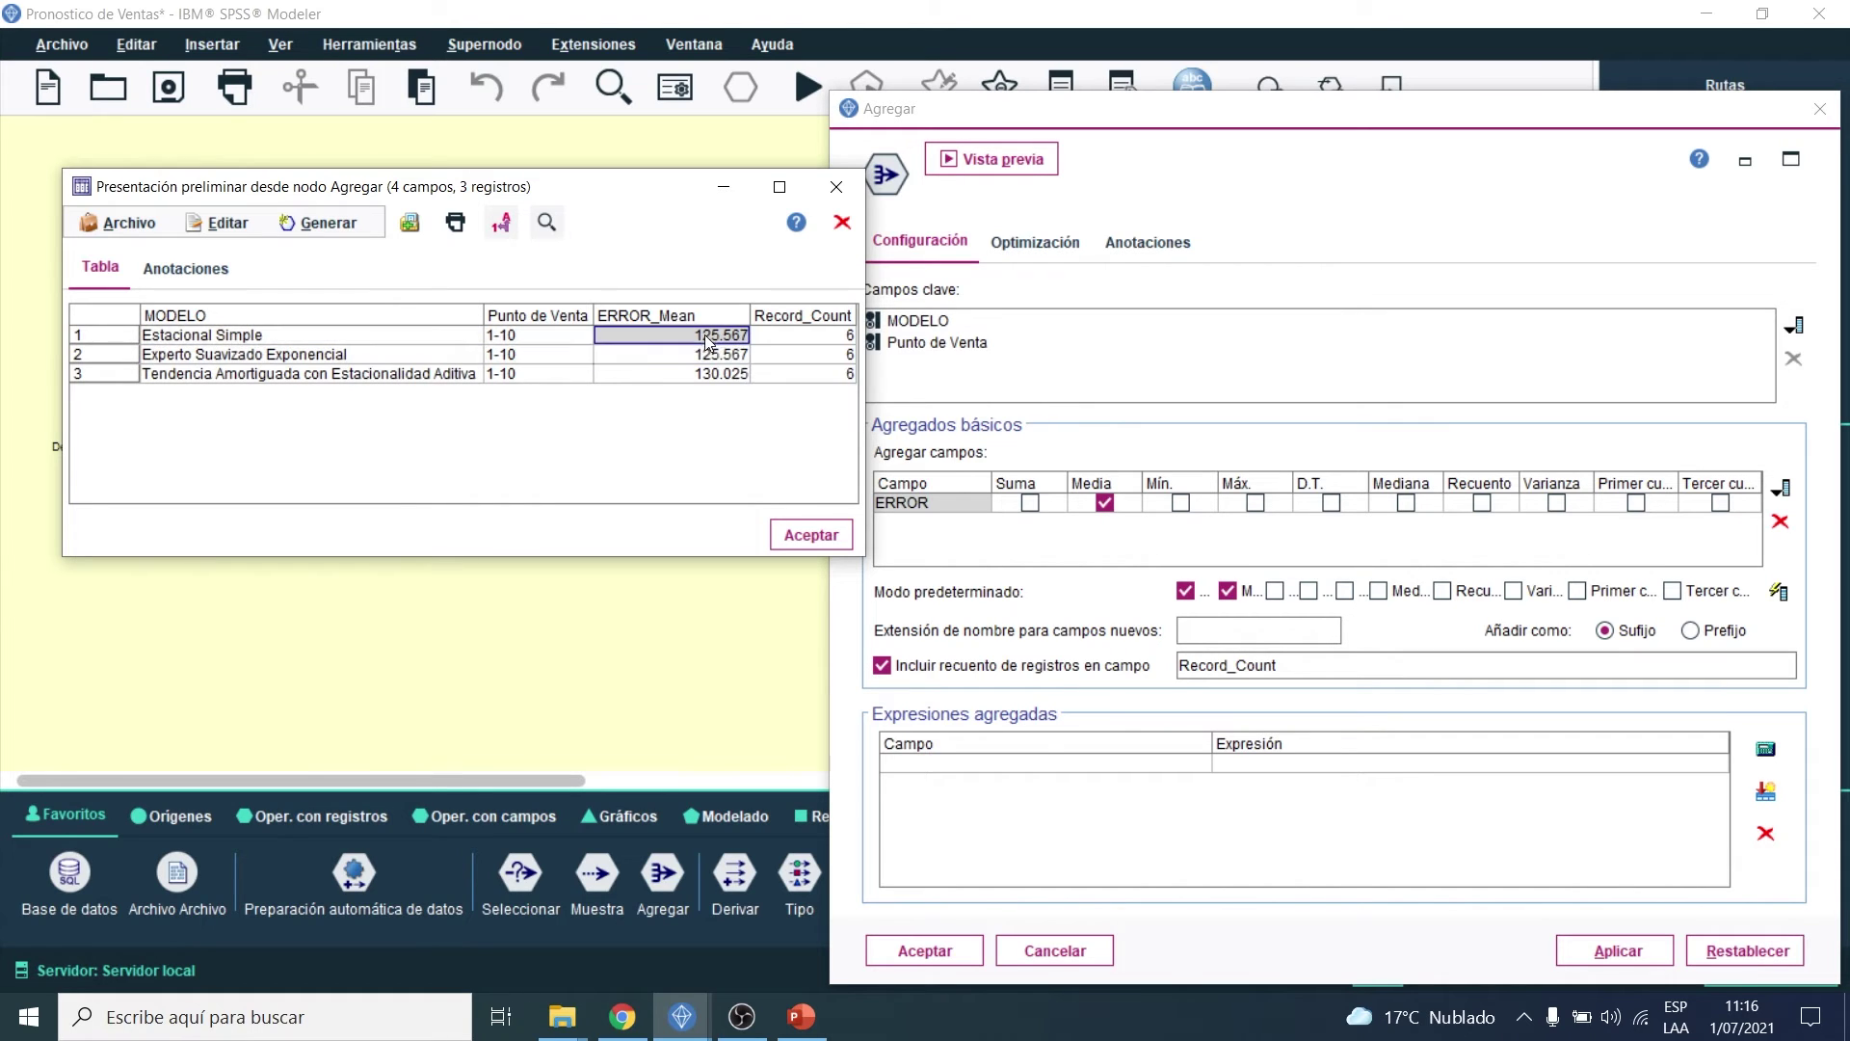
{"action": "left_click_drag", "start_coordinate": [702, 336], "coordinate": [434, 365]}
{"action": "left_click_drag", "start_coordinate": [681, 345], "coordinate": [426, 357]}
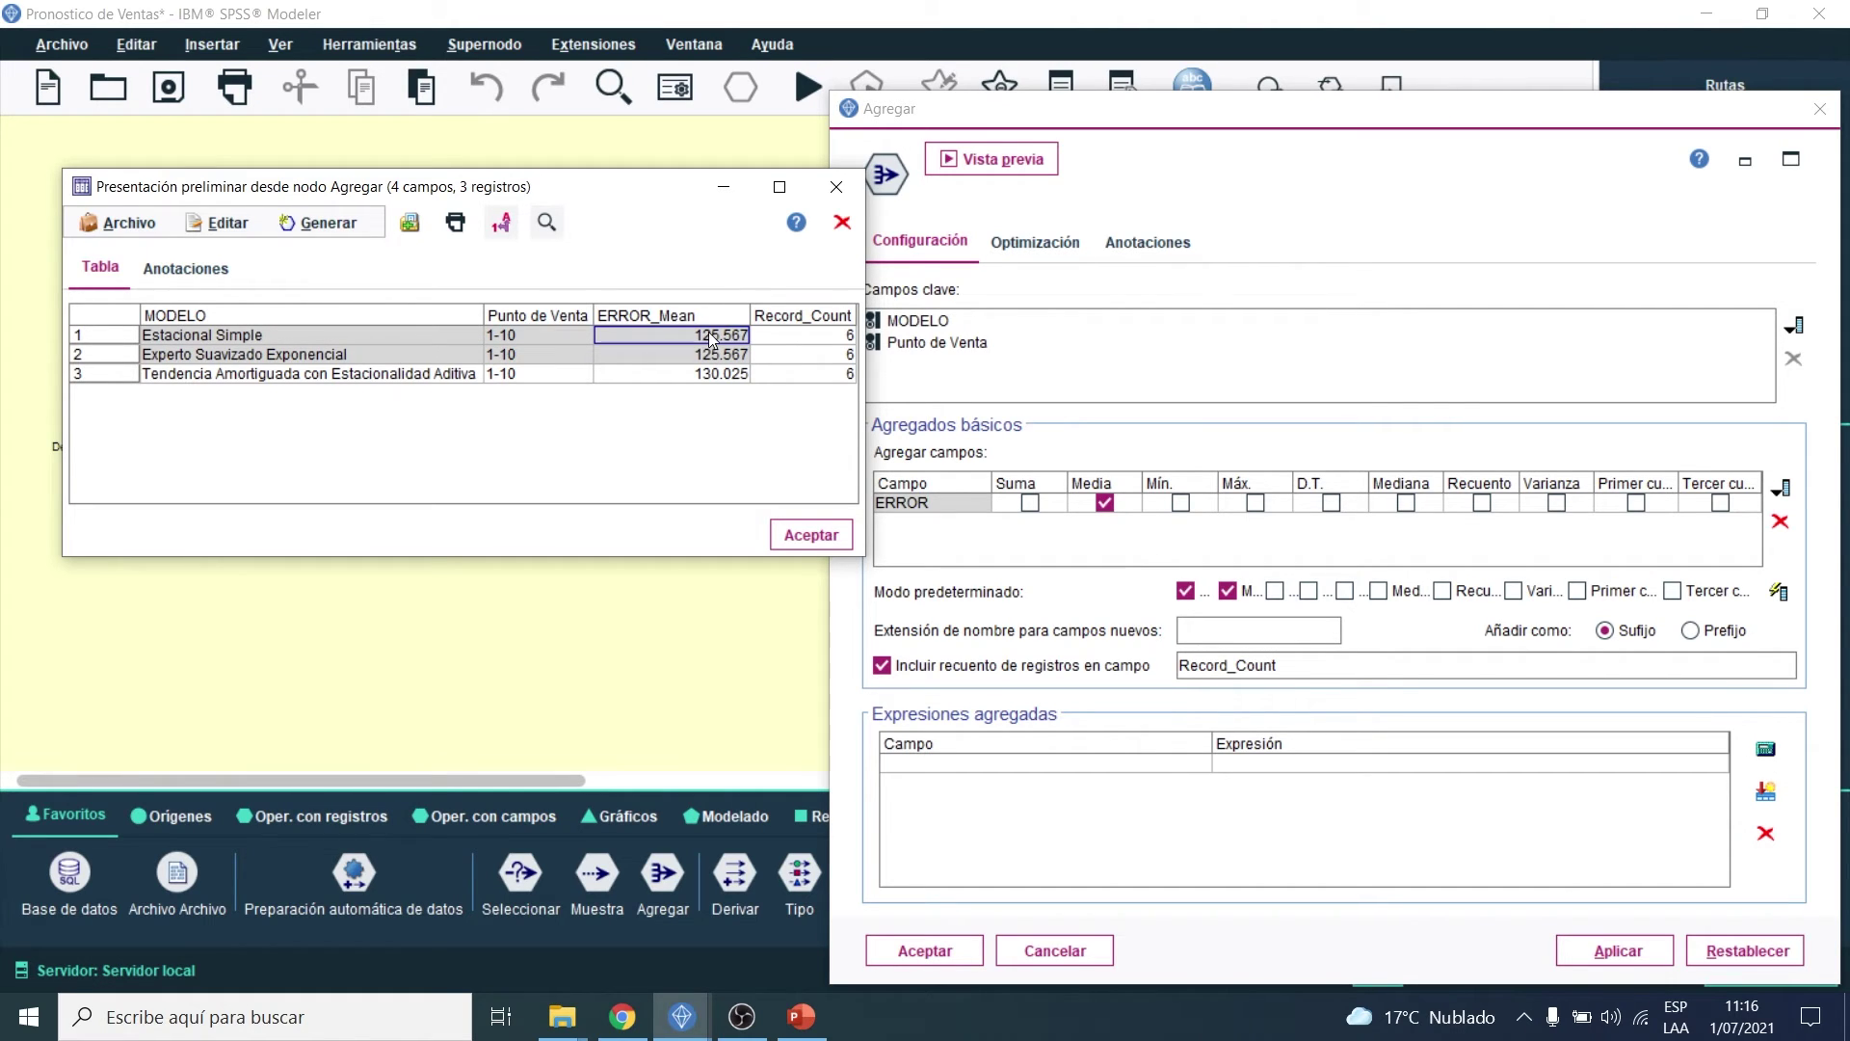
{"action": "left_click_drag", "start_coordinate": [679, 342], "coordinate": [400, 349]}
{"action": "left_click", "coordinate": [1820, 108]}
Step: Open the Distinguir node, preview its output, and examine the MODELO and ERROR_Mean of the record kept for the point of sale
{"action": "double_click", "coordinate": [845, 343]}
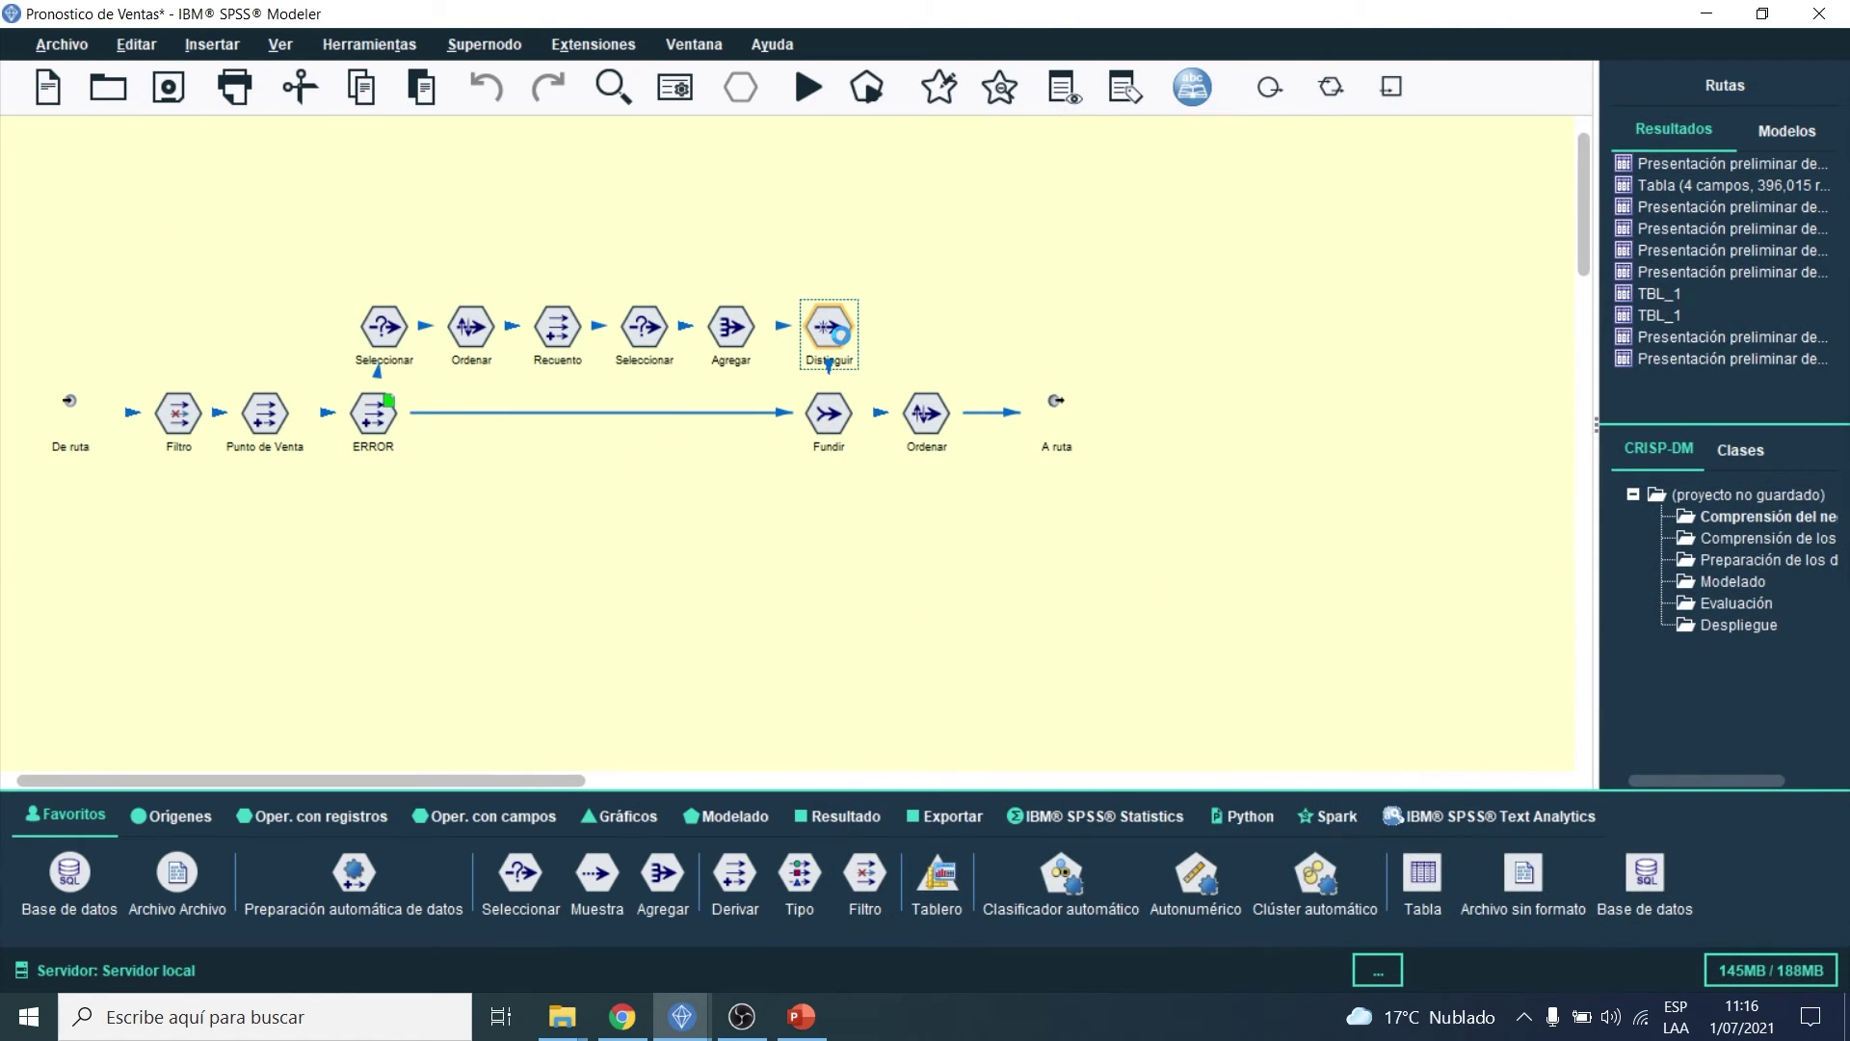
{"action": "left_click_drag", "start_coordinate": [727, 279], "coordinate": [900, 186]}
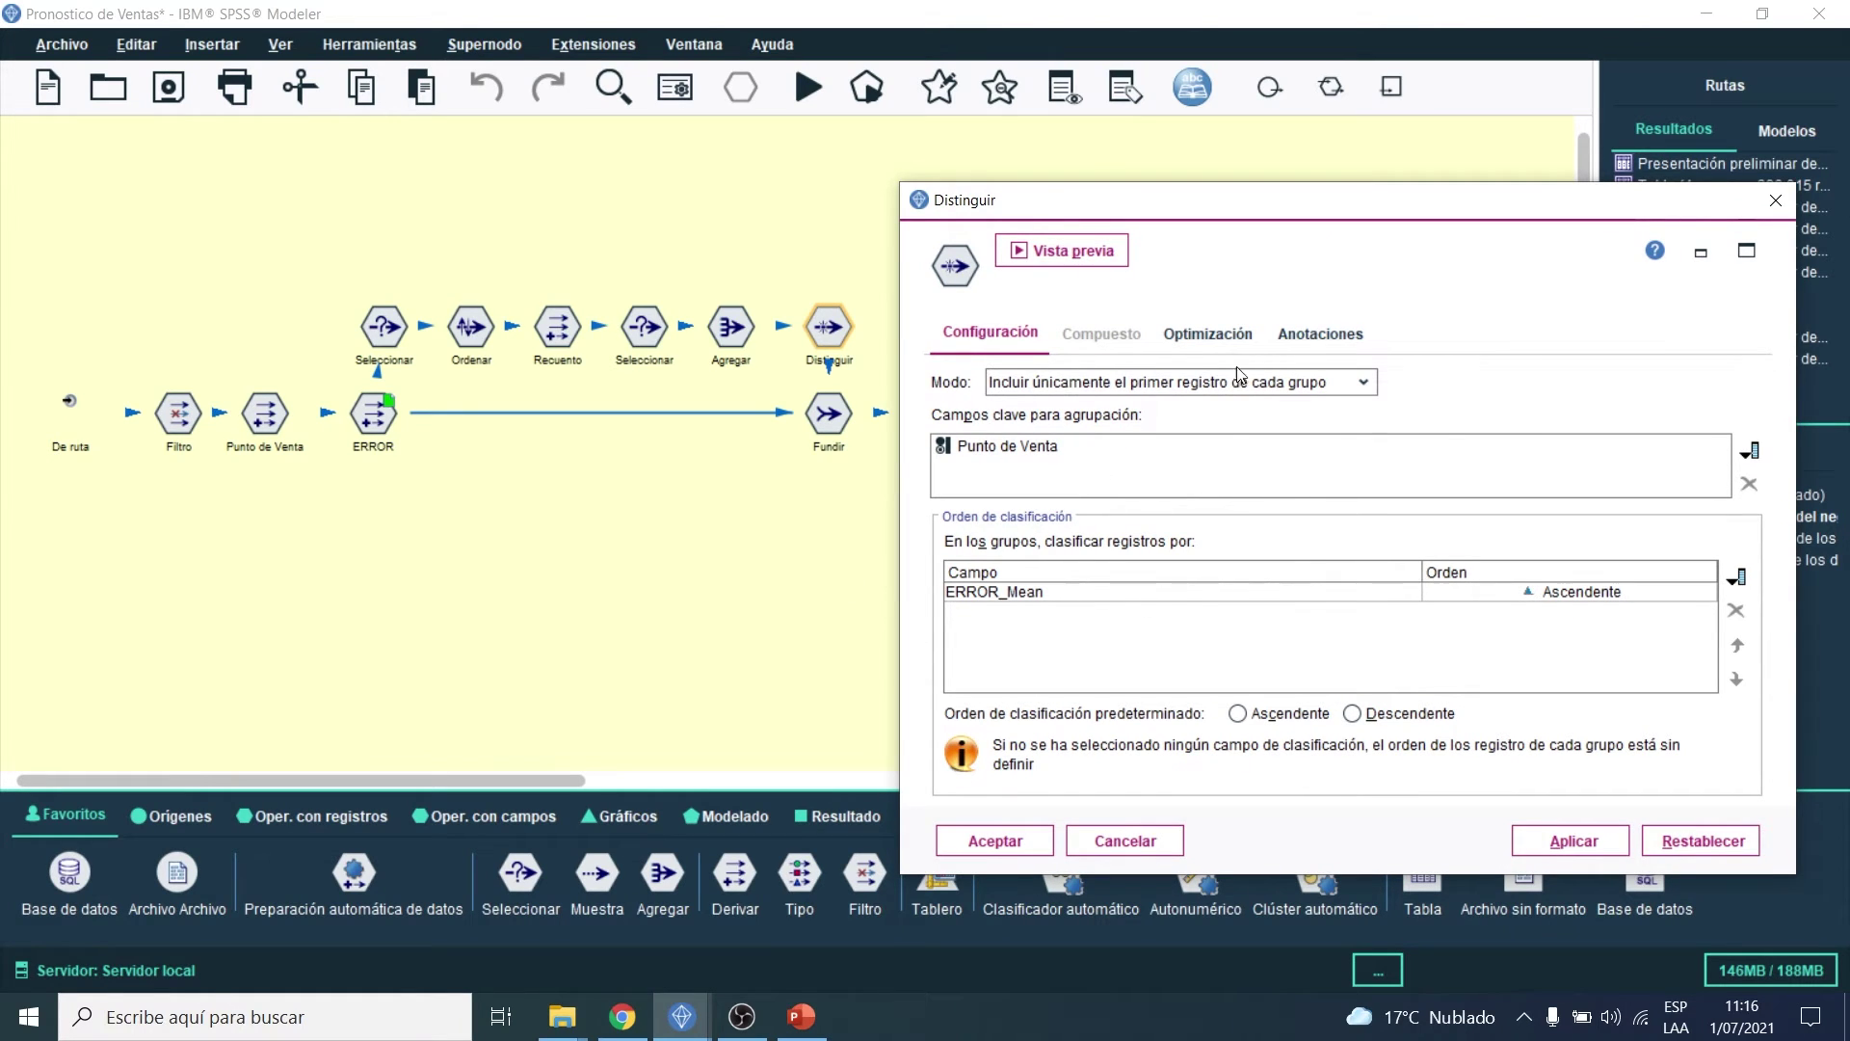
{"action": "left_click", "coordinate": [1070, 253]}
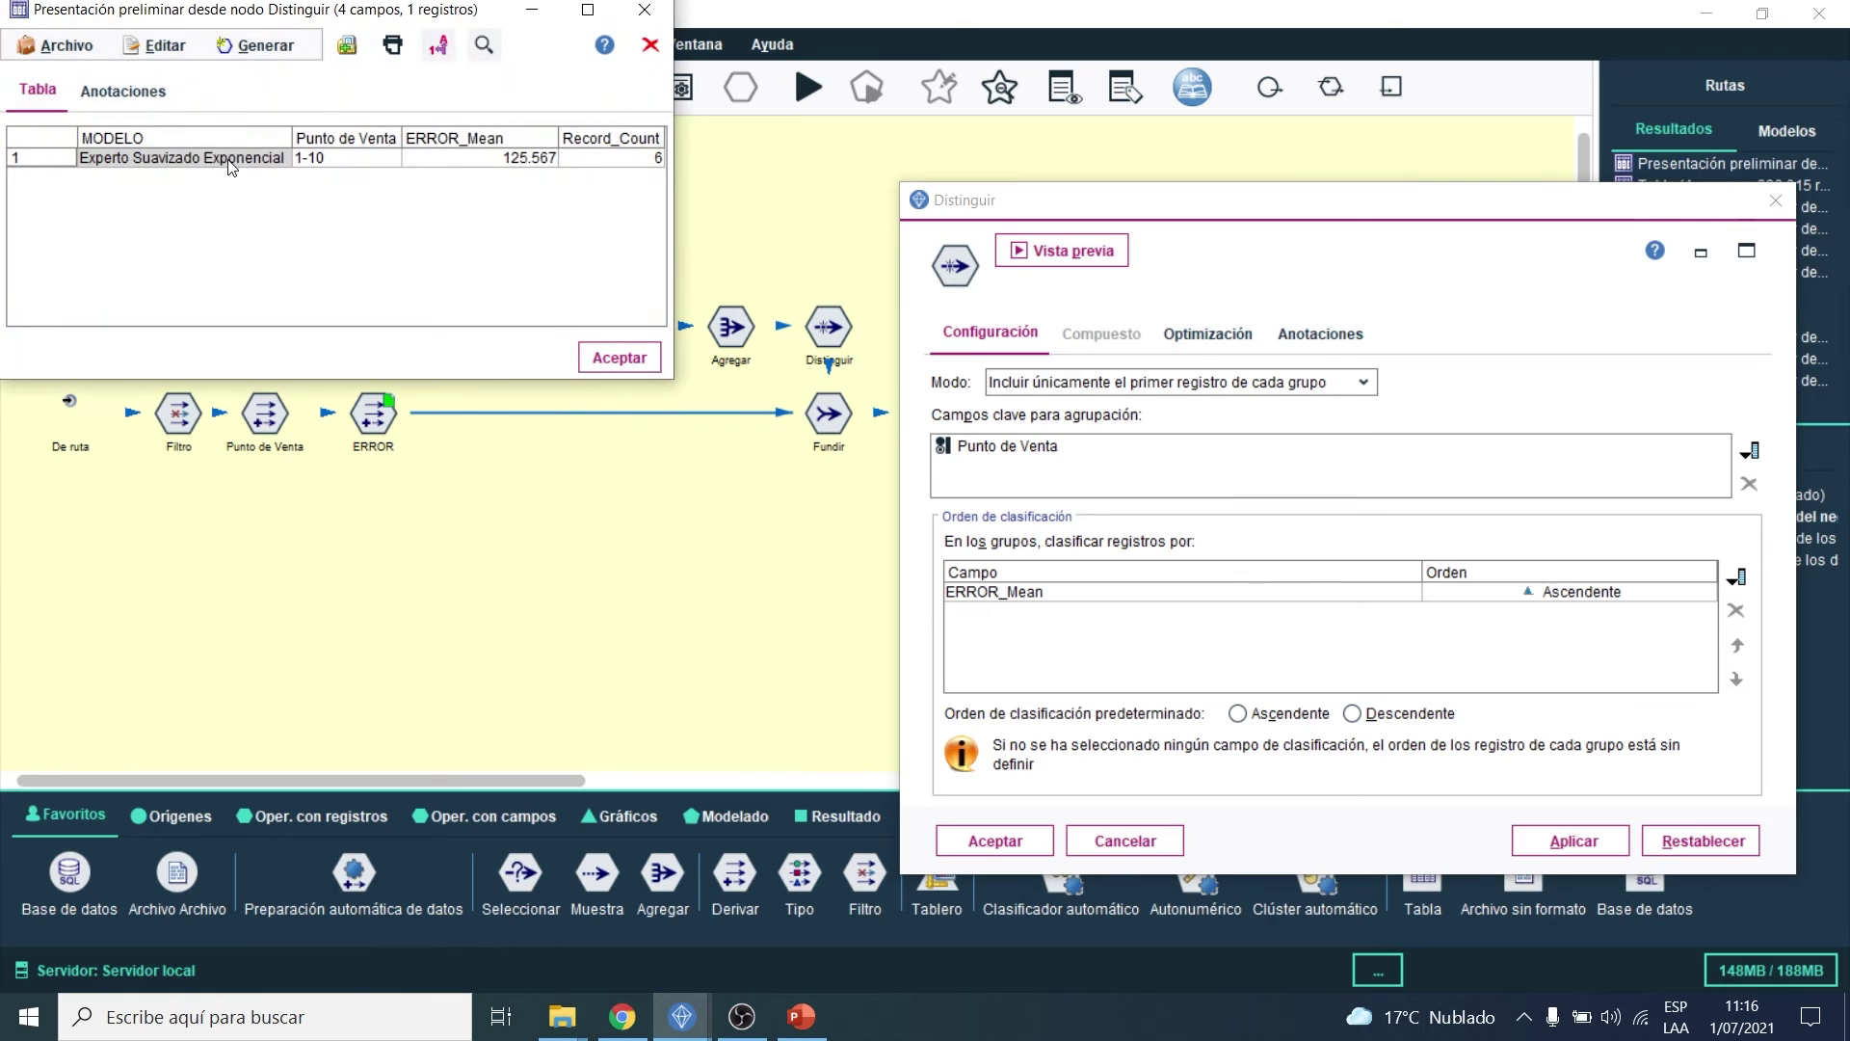
{"action": "left_click", "coordinate": [466, 158]}
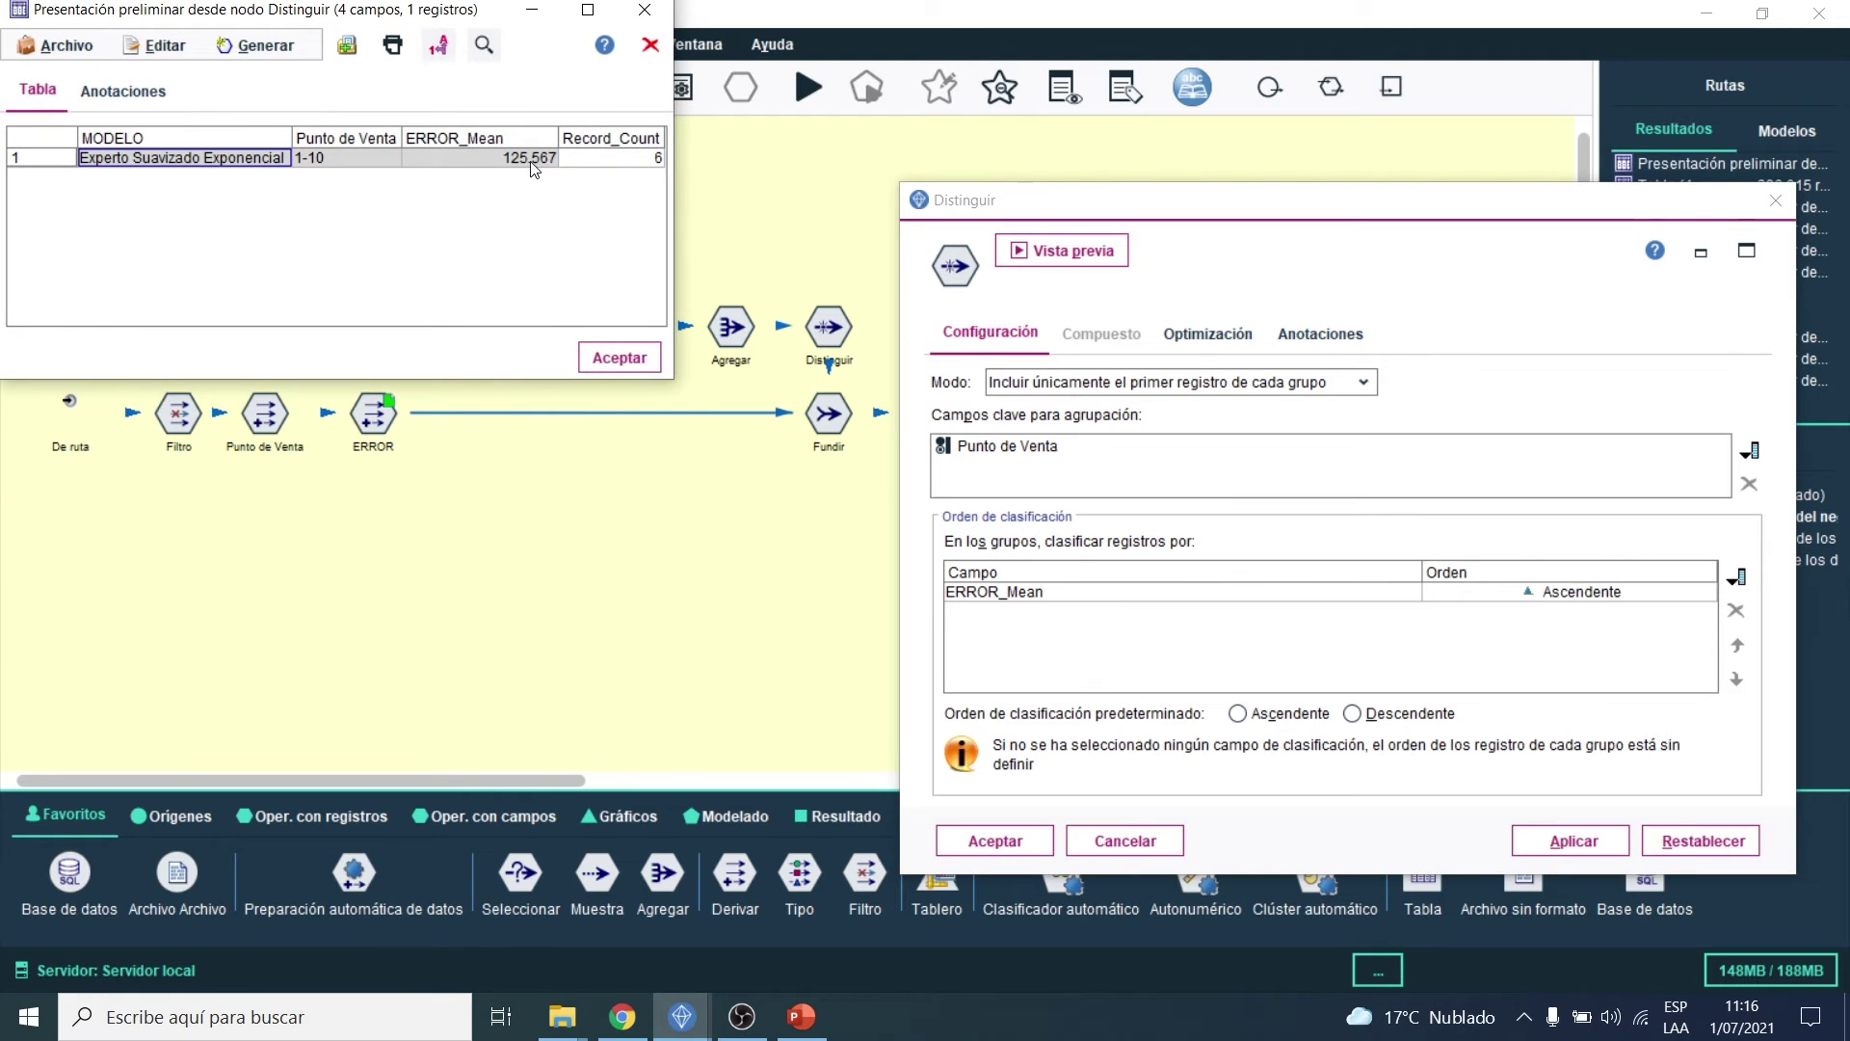
{"action": "mouse_move", "coordinate": [536, 169]}
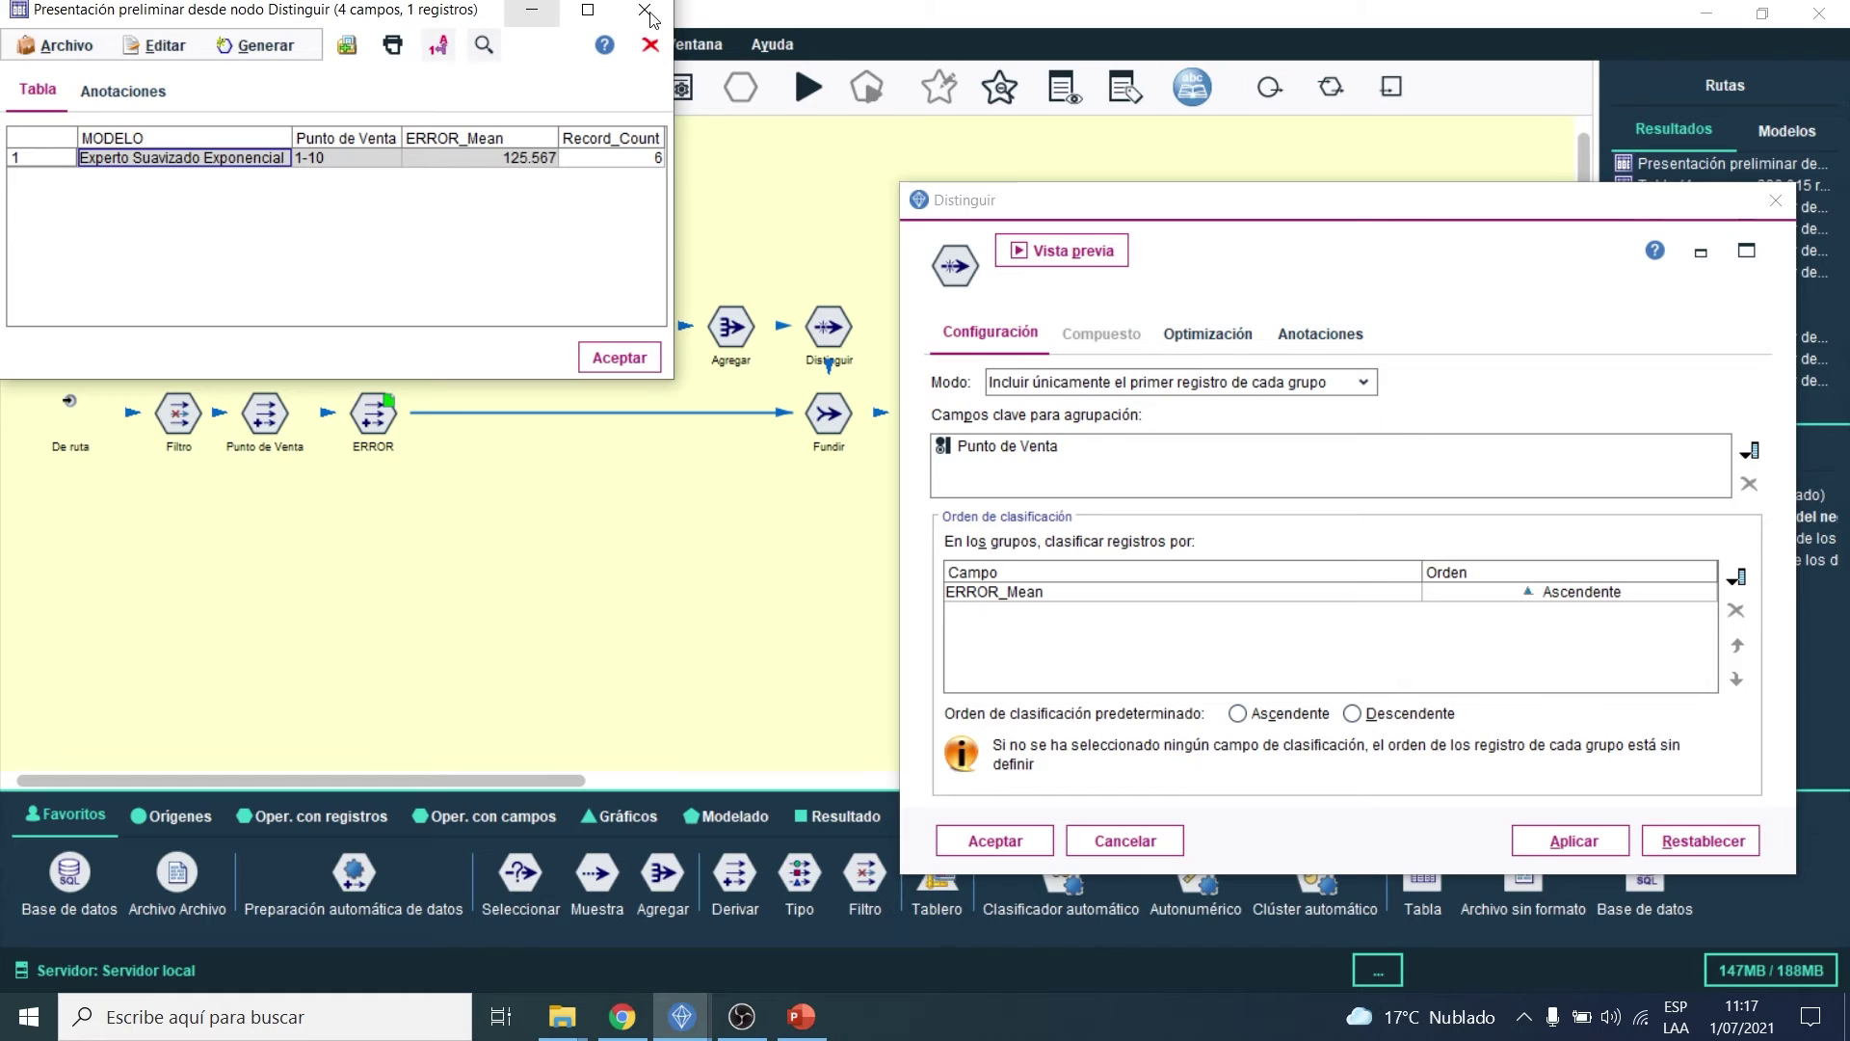
{"action": "left_click", "coordinate": [519, 162]}
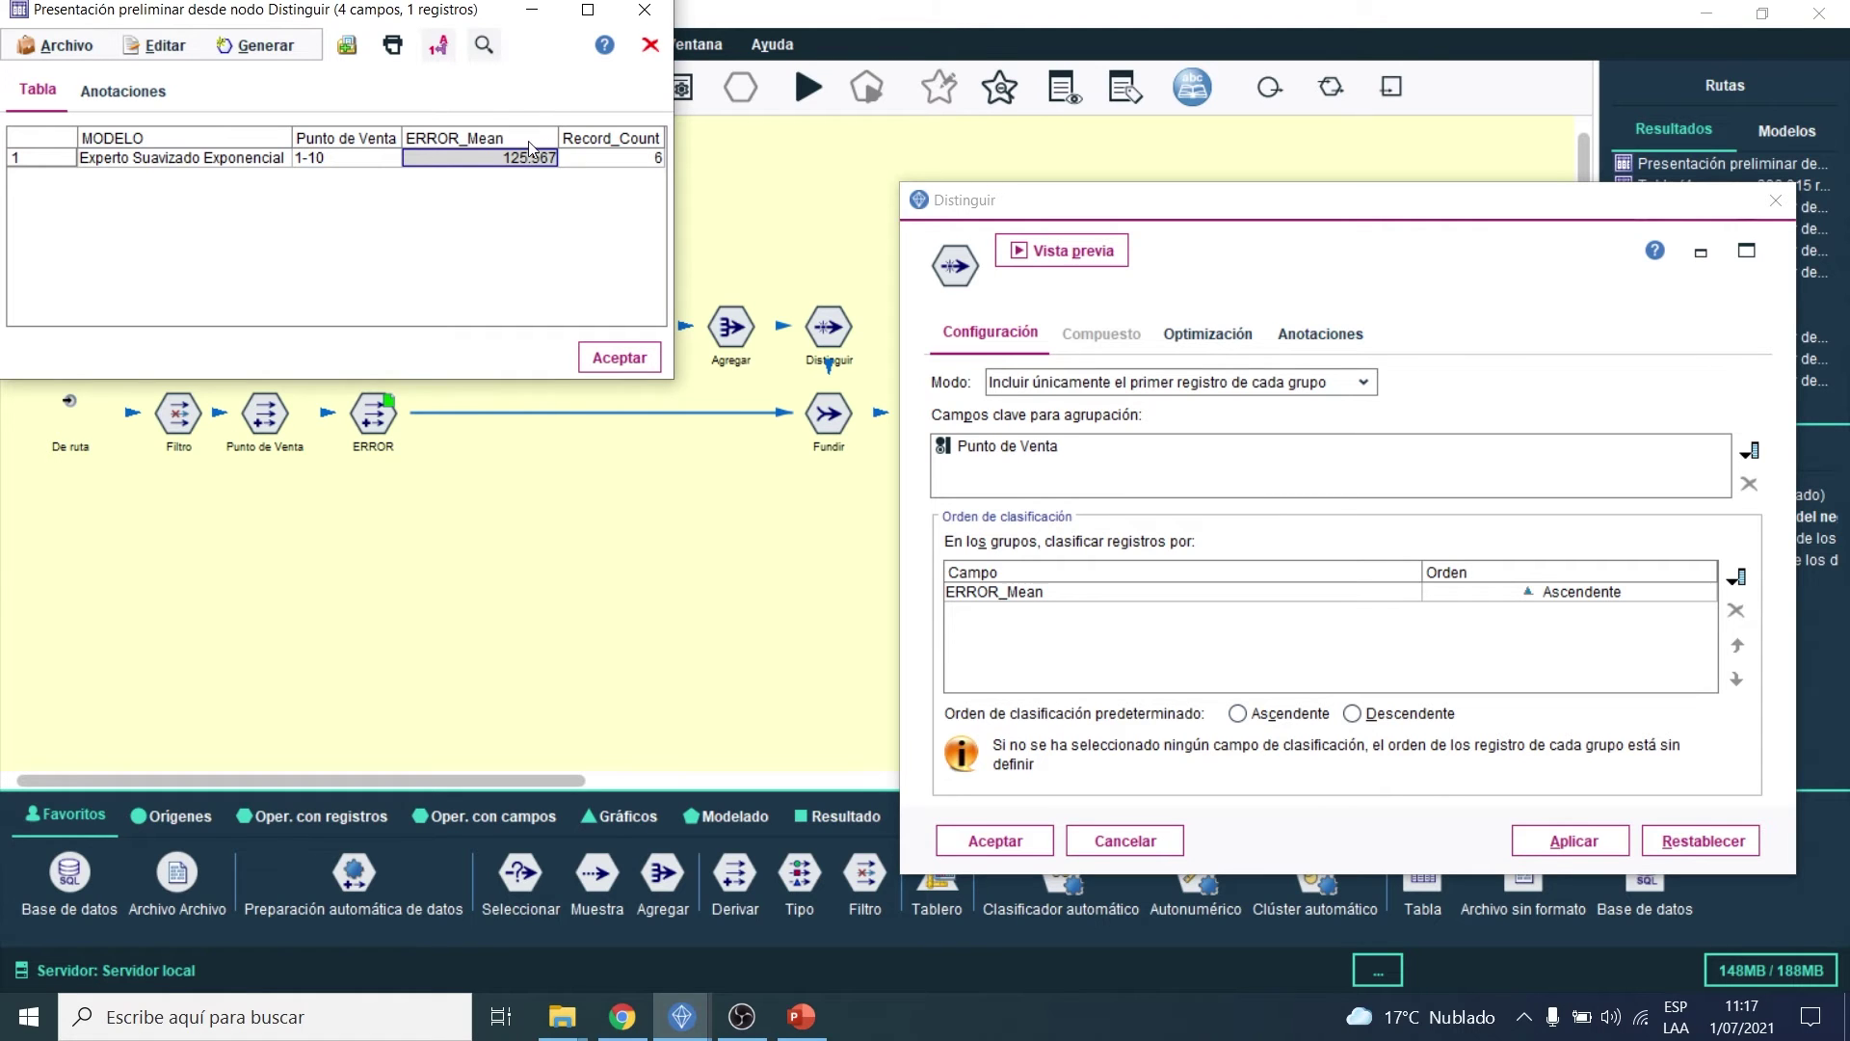
Step: Close the Distinguir preview and node, then preview the Fundir node that merges by MODELO and Punto de Venta
{"action": "left_click", "coordinate": [645, 10]}
{"action": "left_click", "coordinate": [1773, 202]}
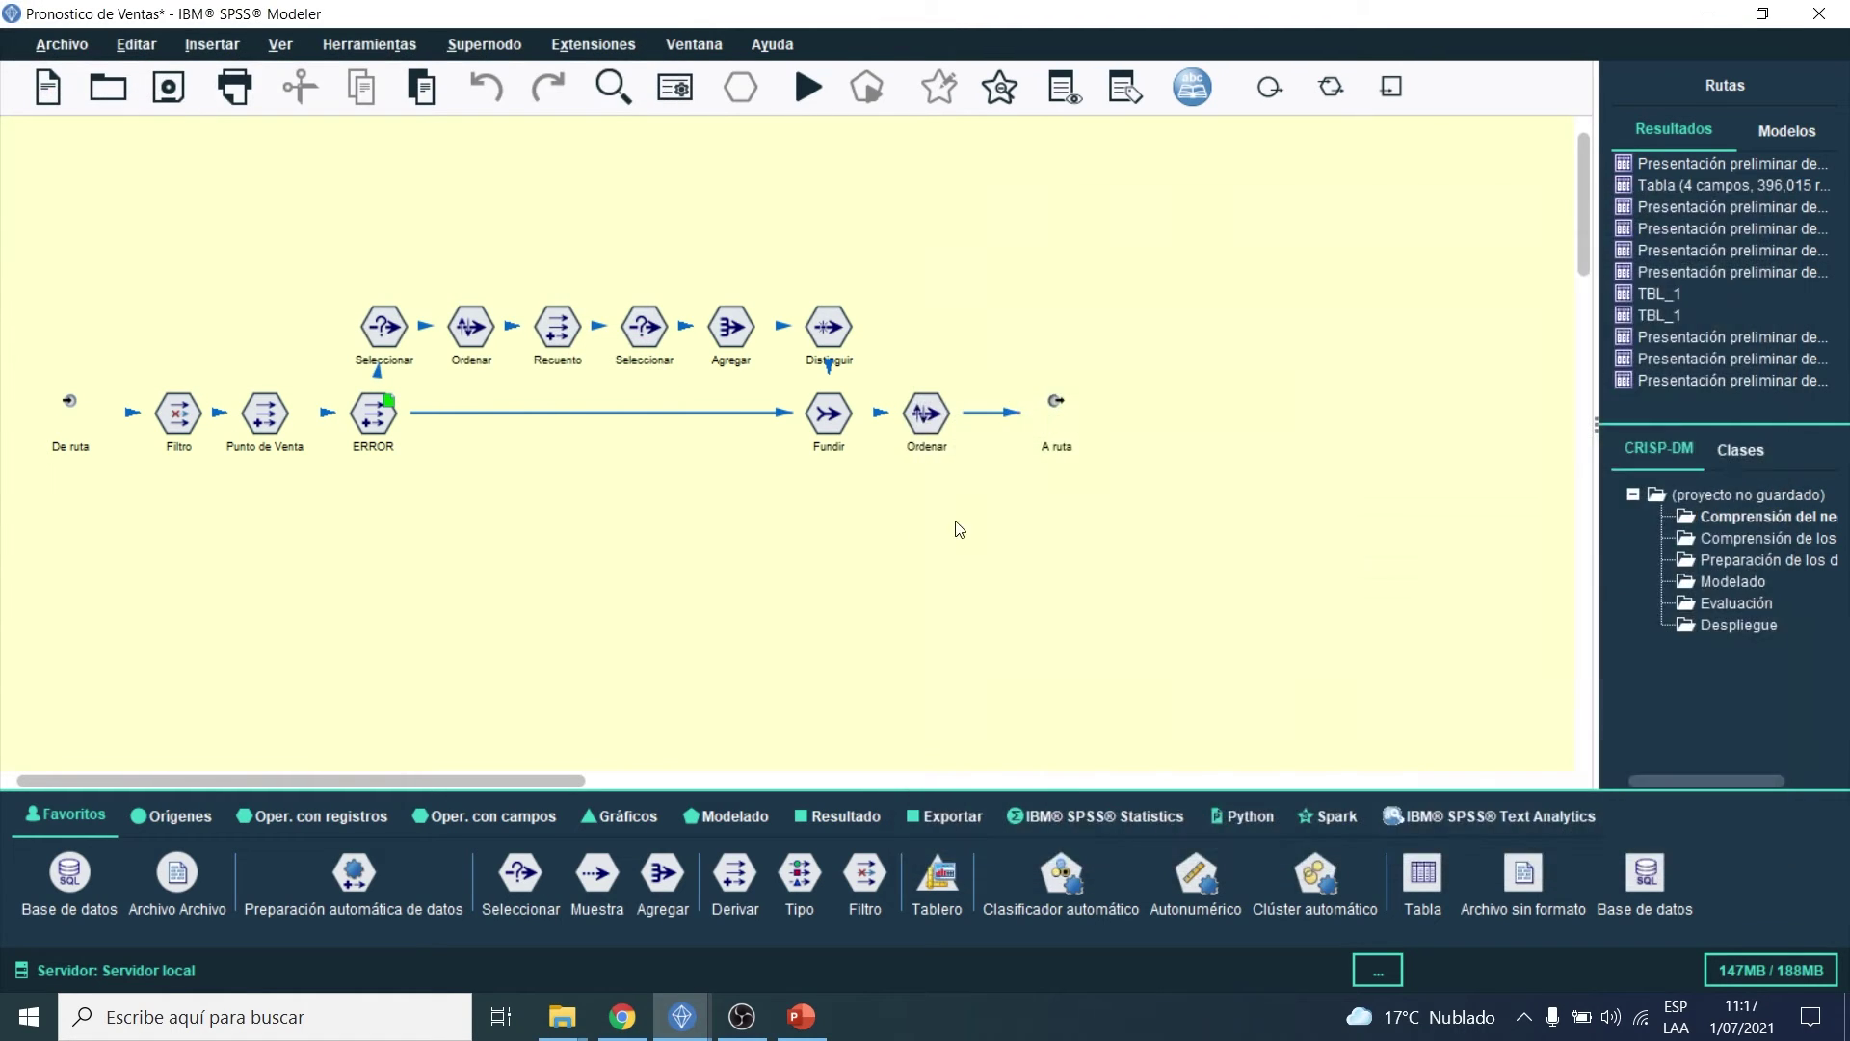
{"action": "left_click", "coordinate": [829, 423]}
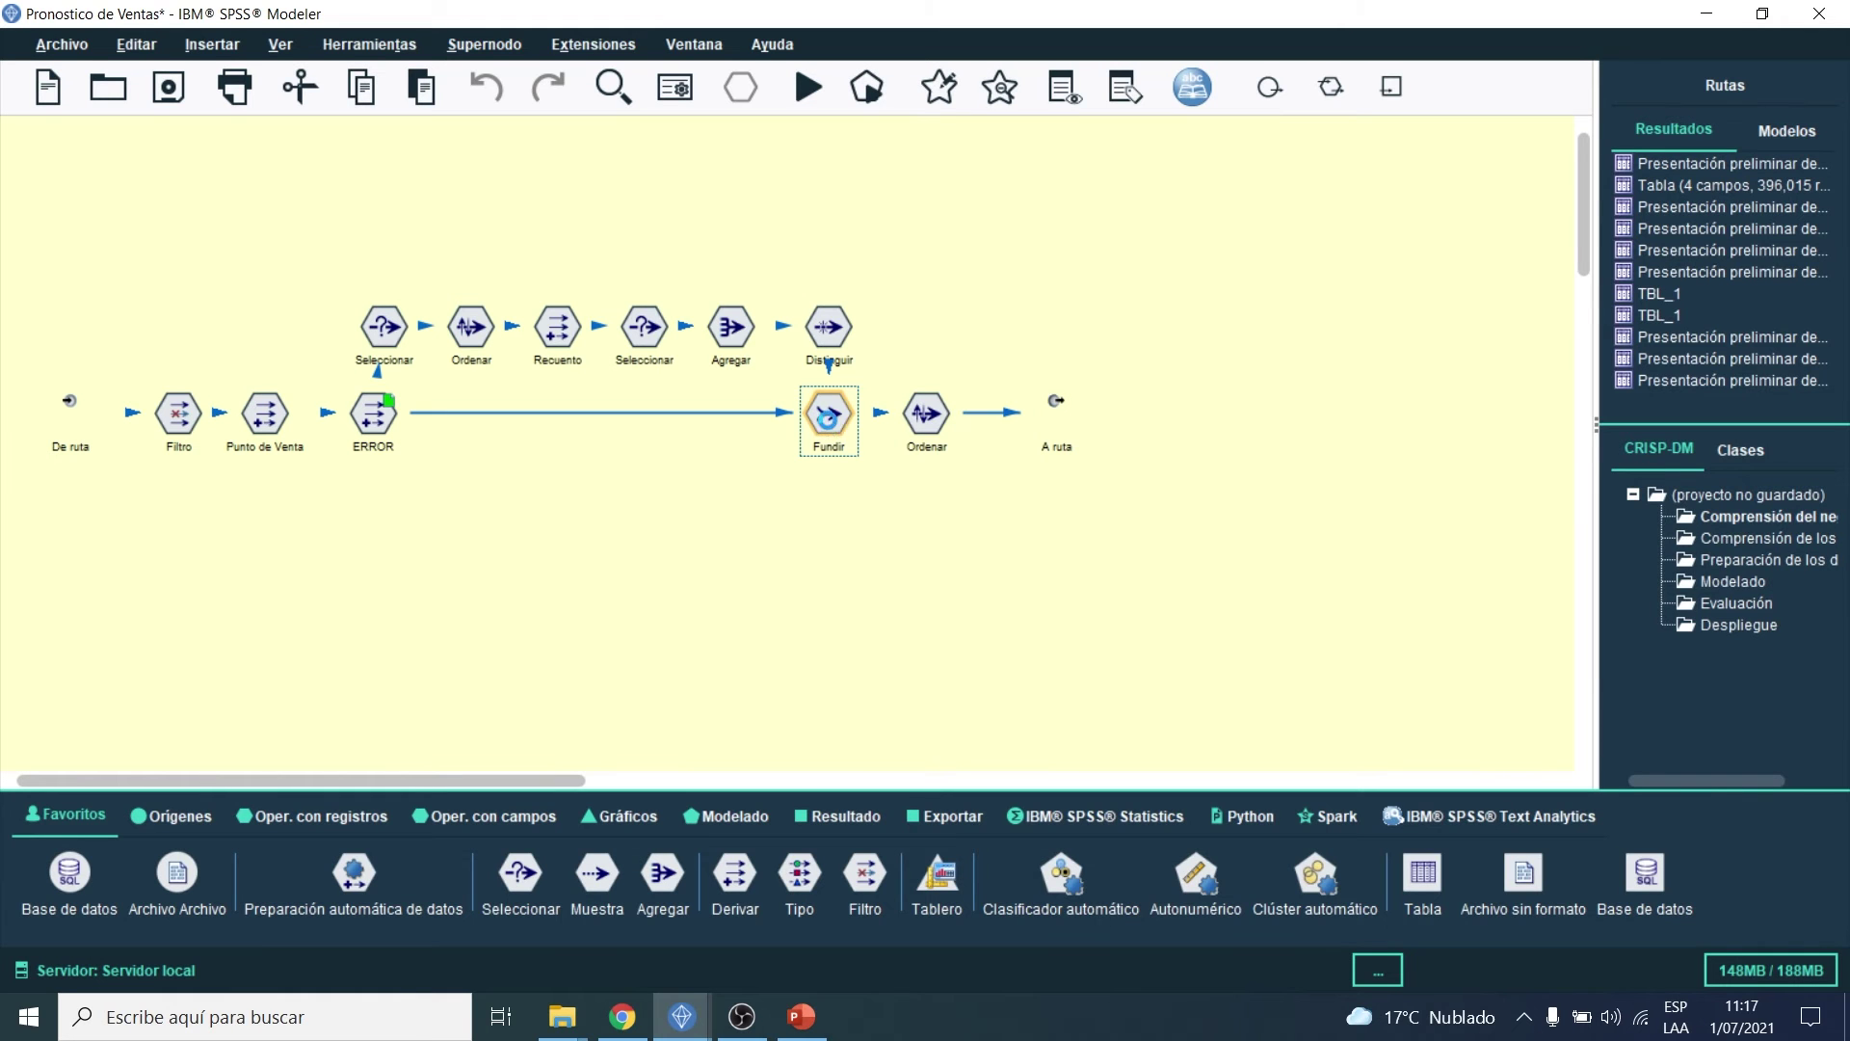
{"action": "double_click", "coordinate": [831, 422]}
{"action": "left_click_drag", "start_coordinate": [818, 125], "coordinate": [977, 182]}
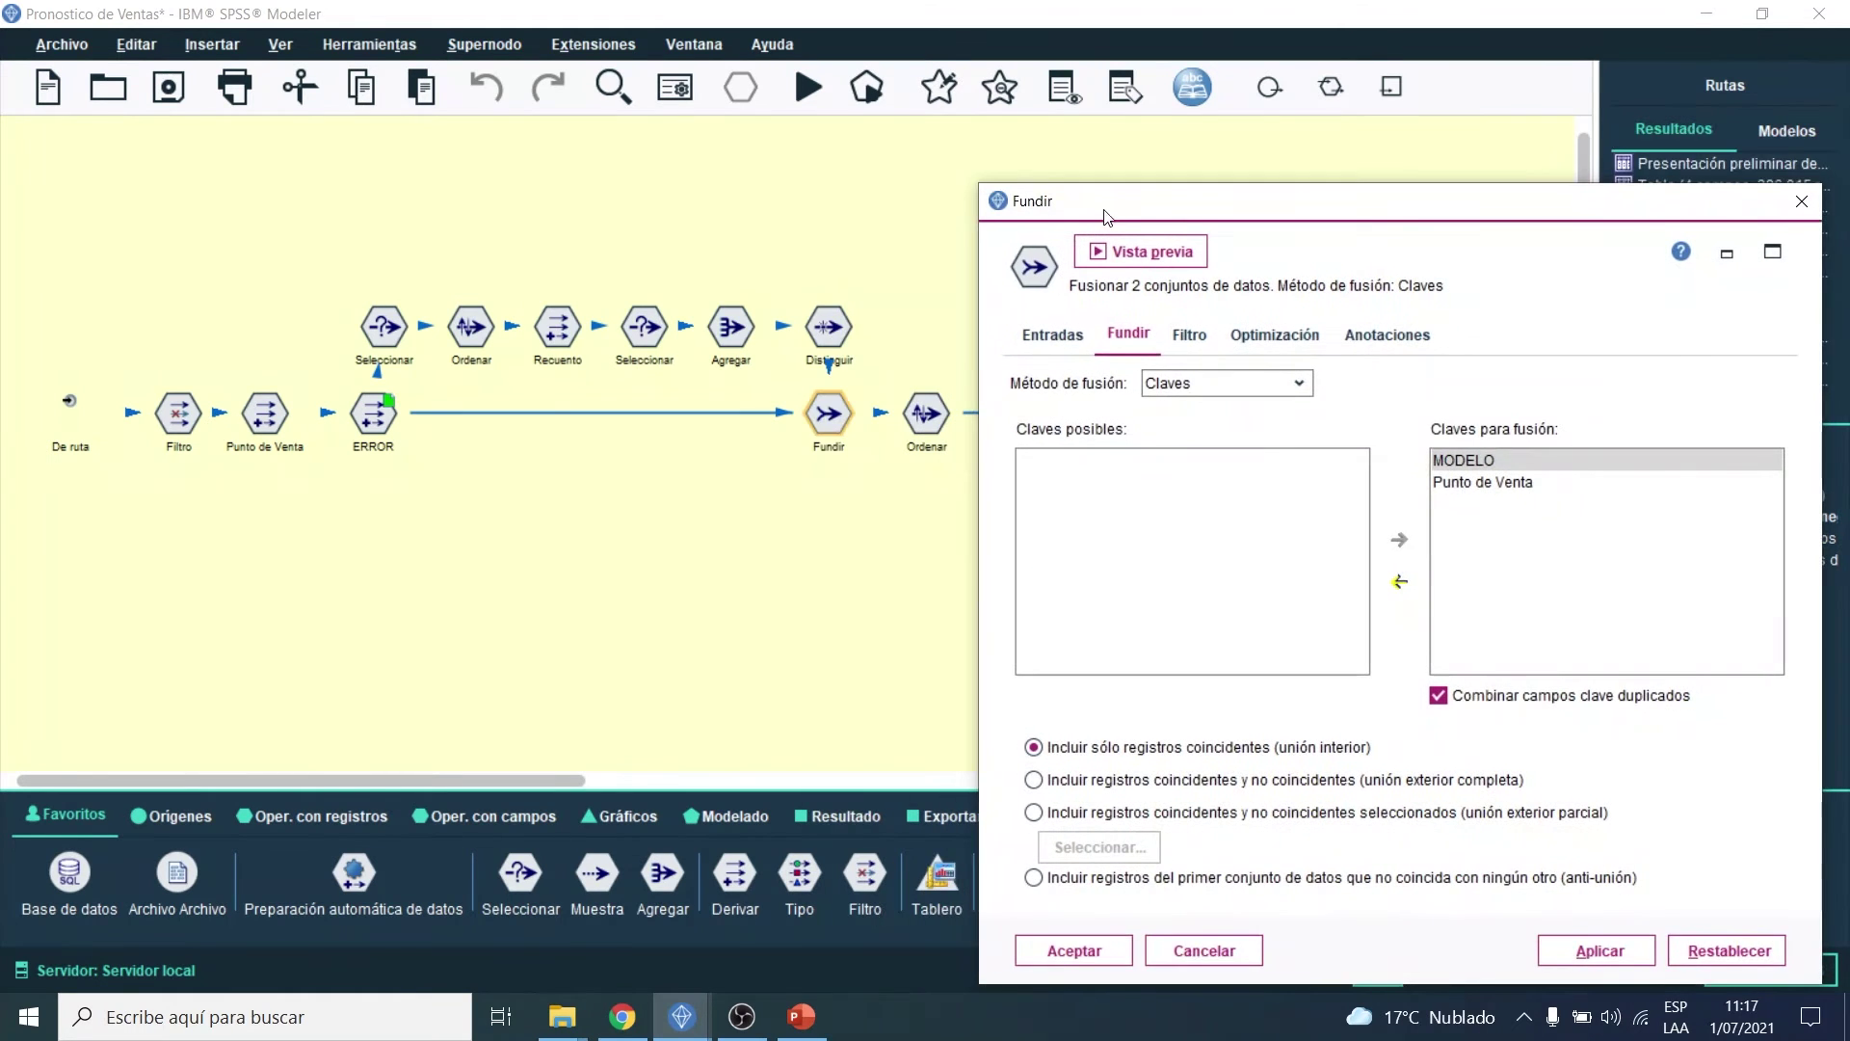
{"action": "left_click", "coordinate": [1087, 219]}
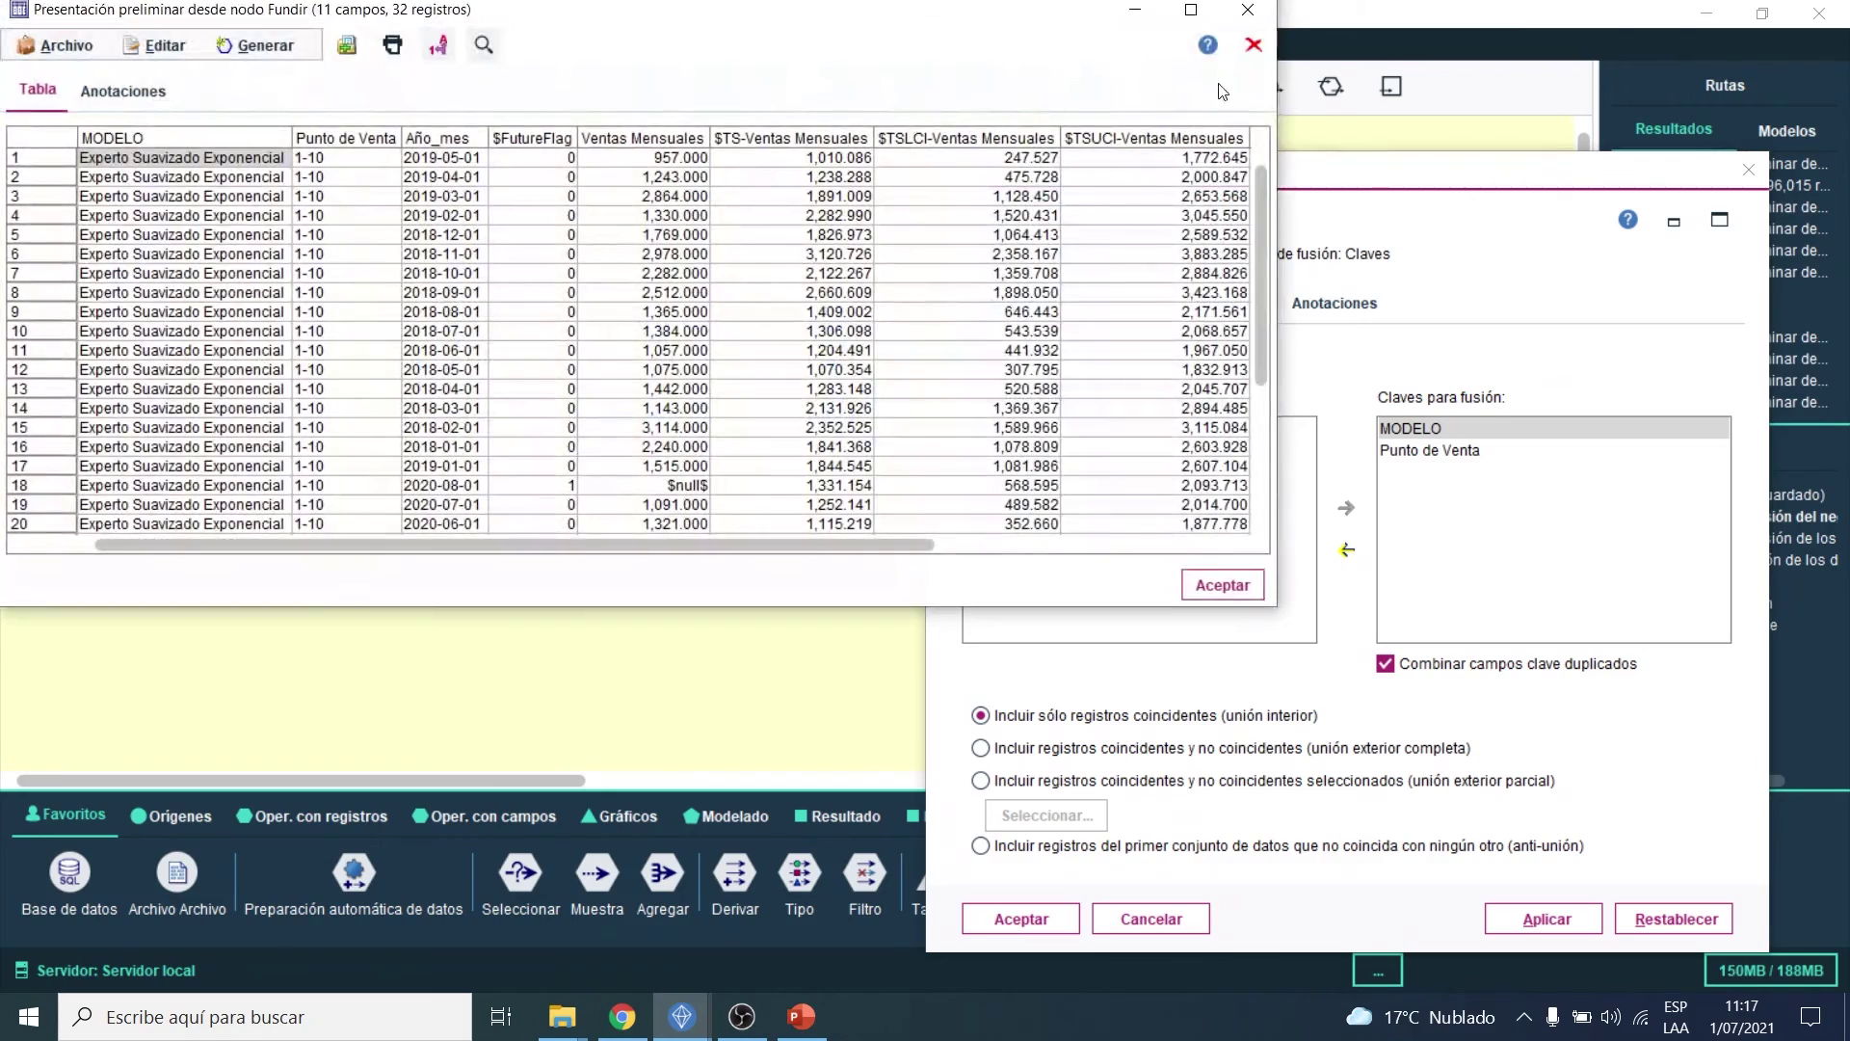
Step: Examine all merged records in the enlarged Fundir preview, then close the preview and the node
{"action": "left_click", "coordinate": [1191, 9]}
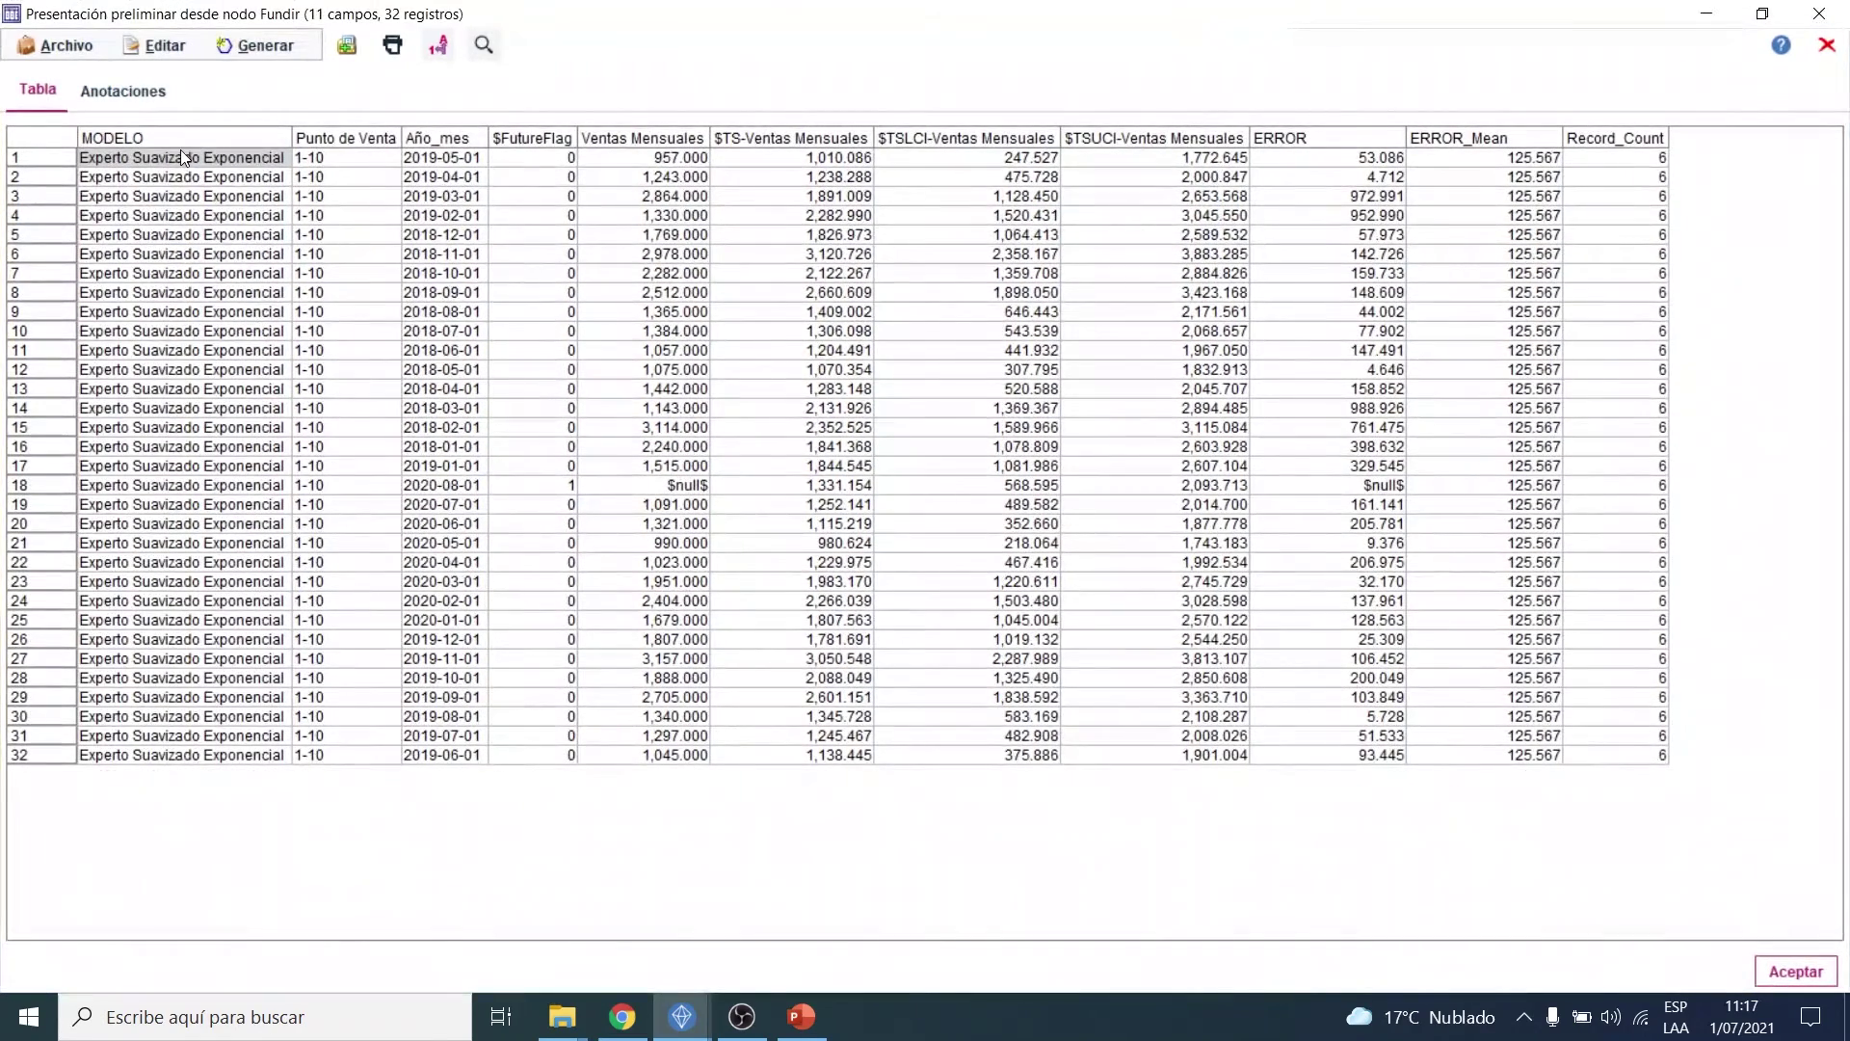
{"action": "left_click_drag", "start_coordinate": [182, 156], "coordinate": [1641, 764]}
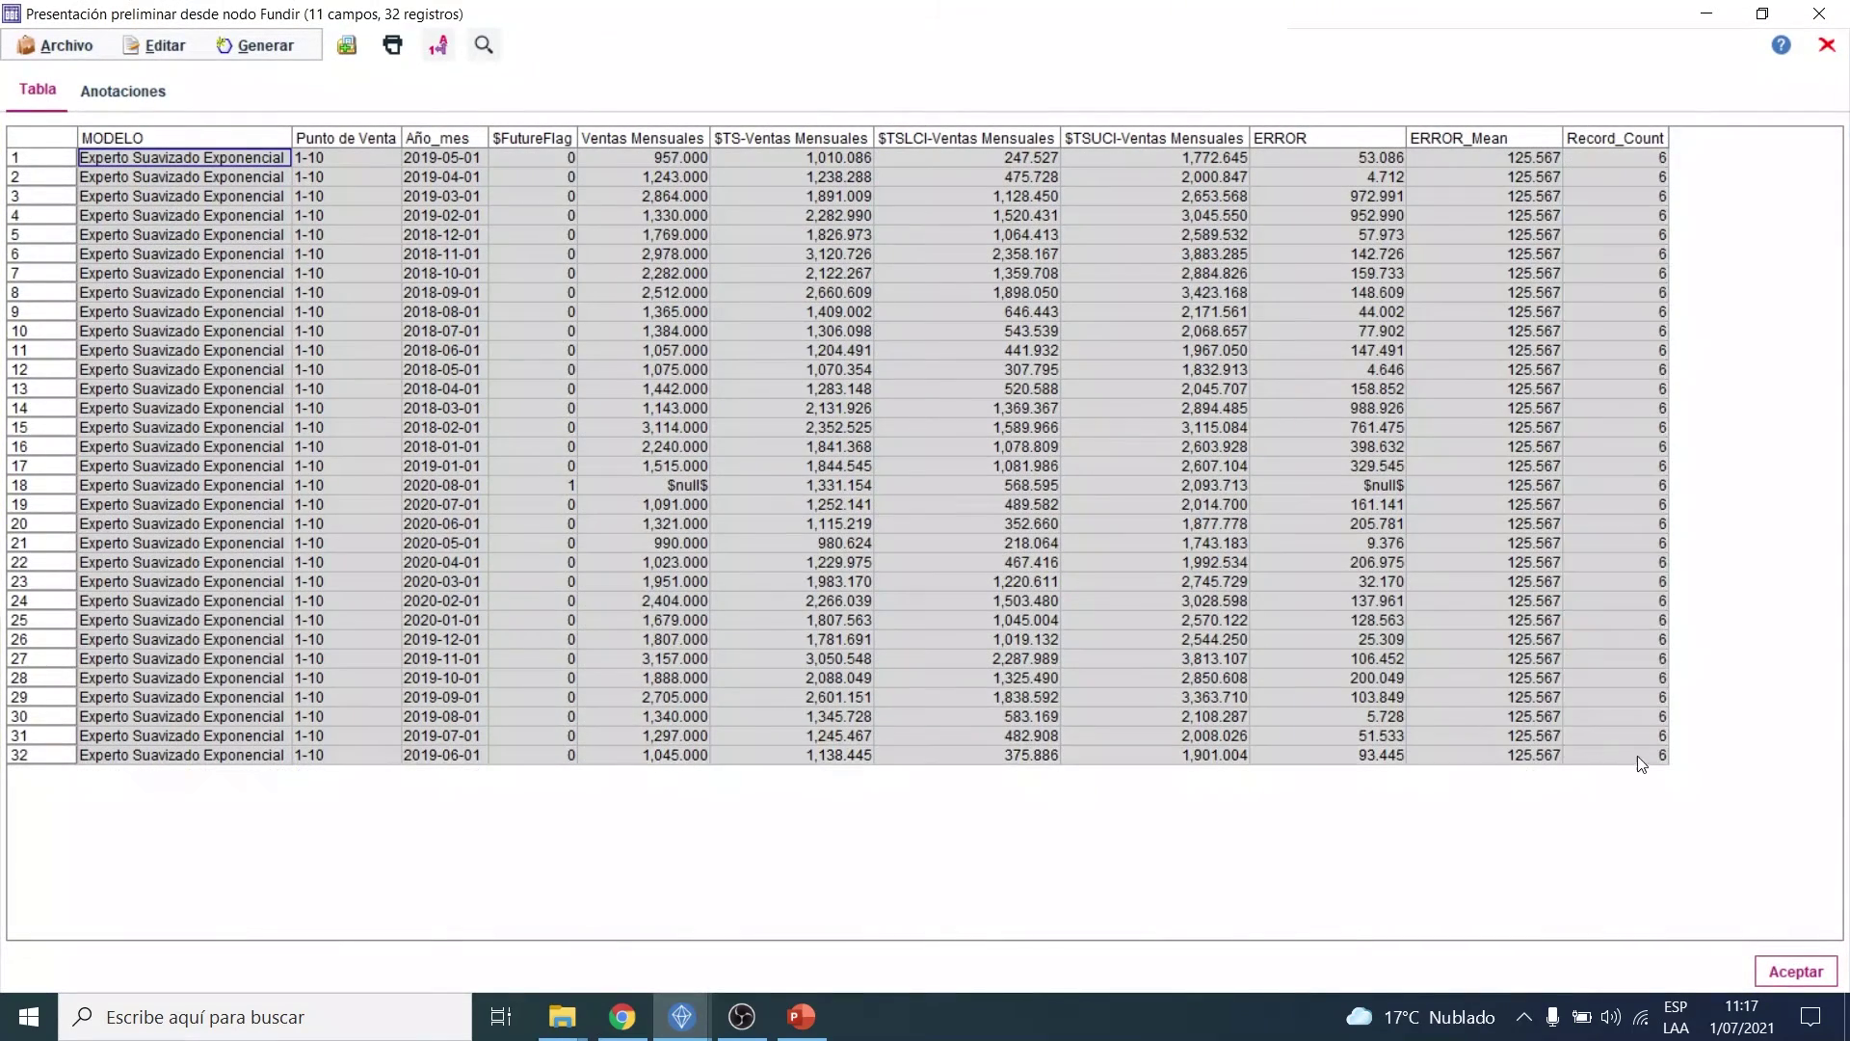
{"action": "left_click", "coordinate": [1818, 13]}
{"action": "left_click", "coordinate": [1151, 918]}
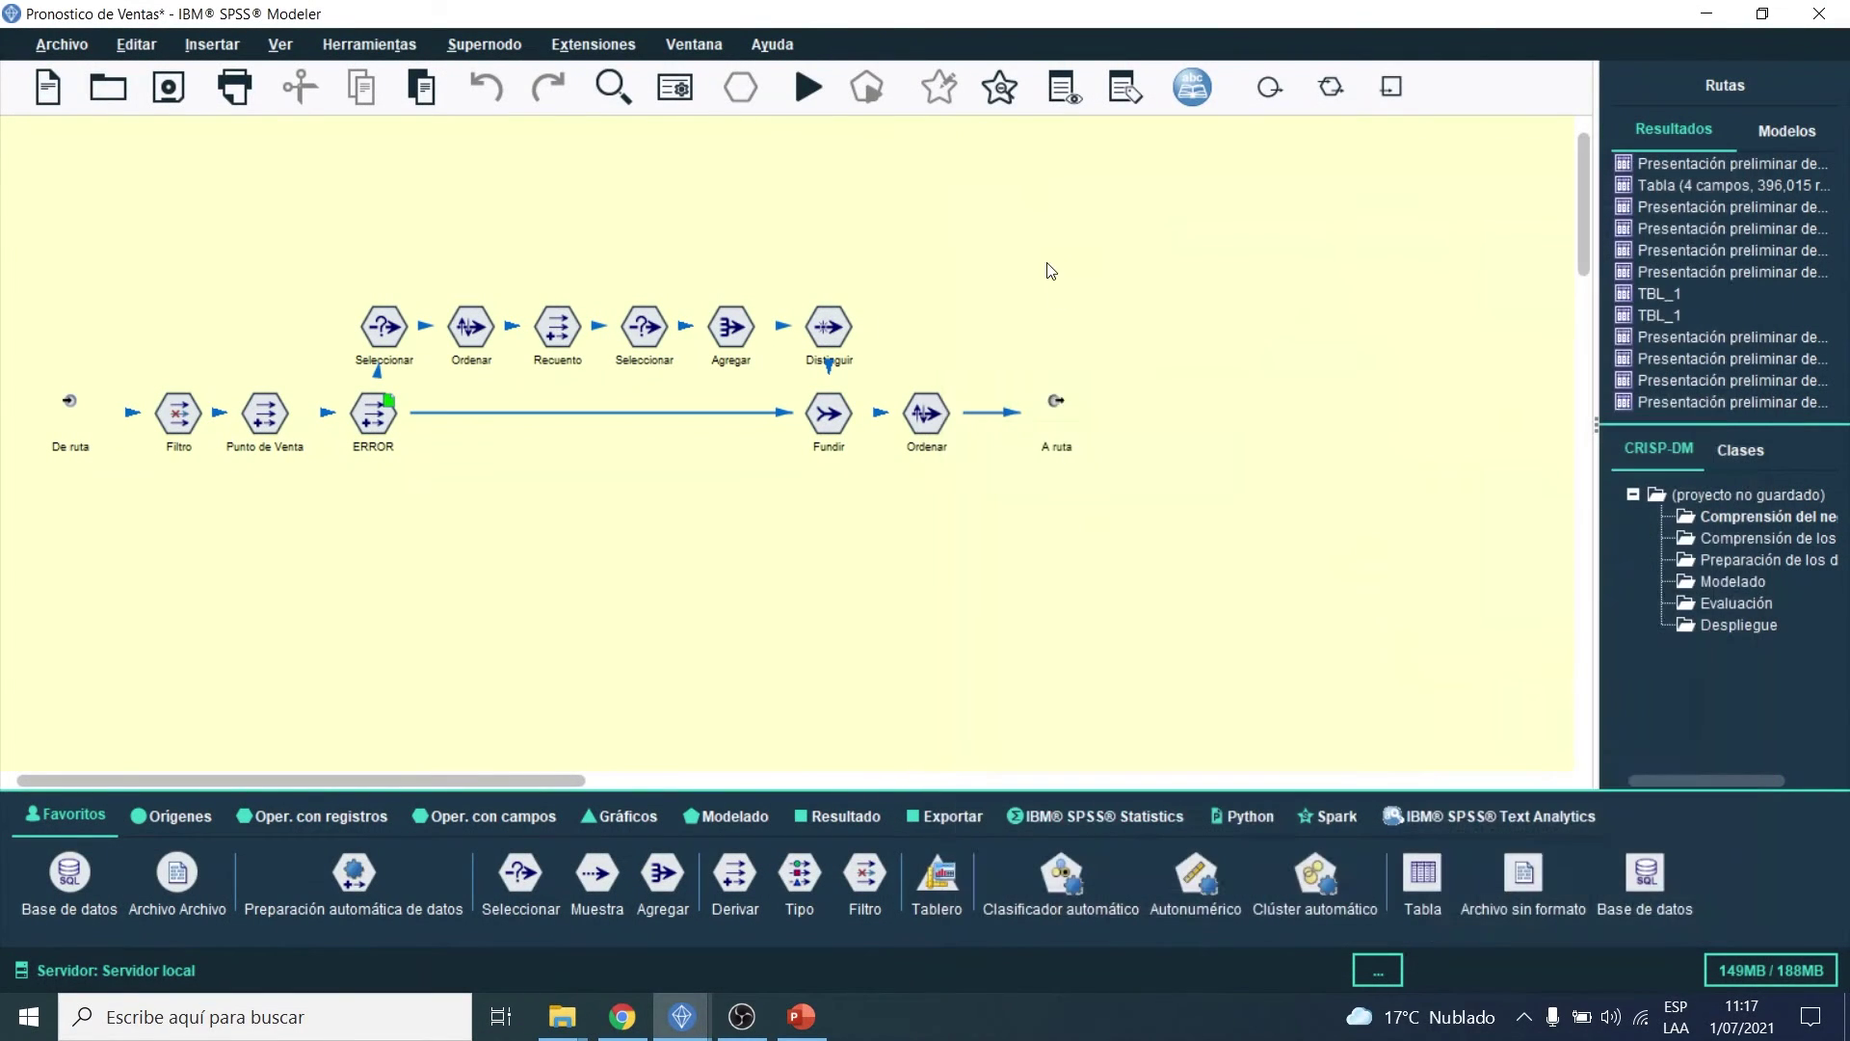
Step: Return from the supernode to the main stream and review the formula of the Punto de Venta derive node
{"action": "left_click", "coordinate": [999, 87]}
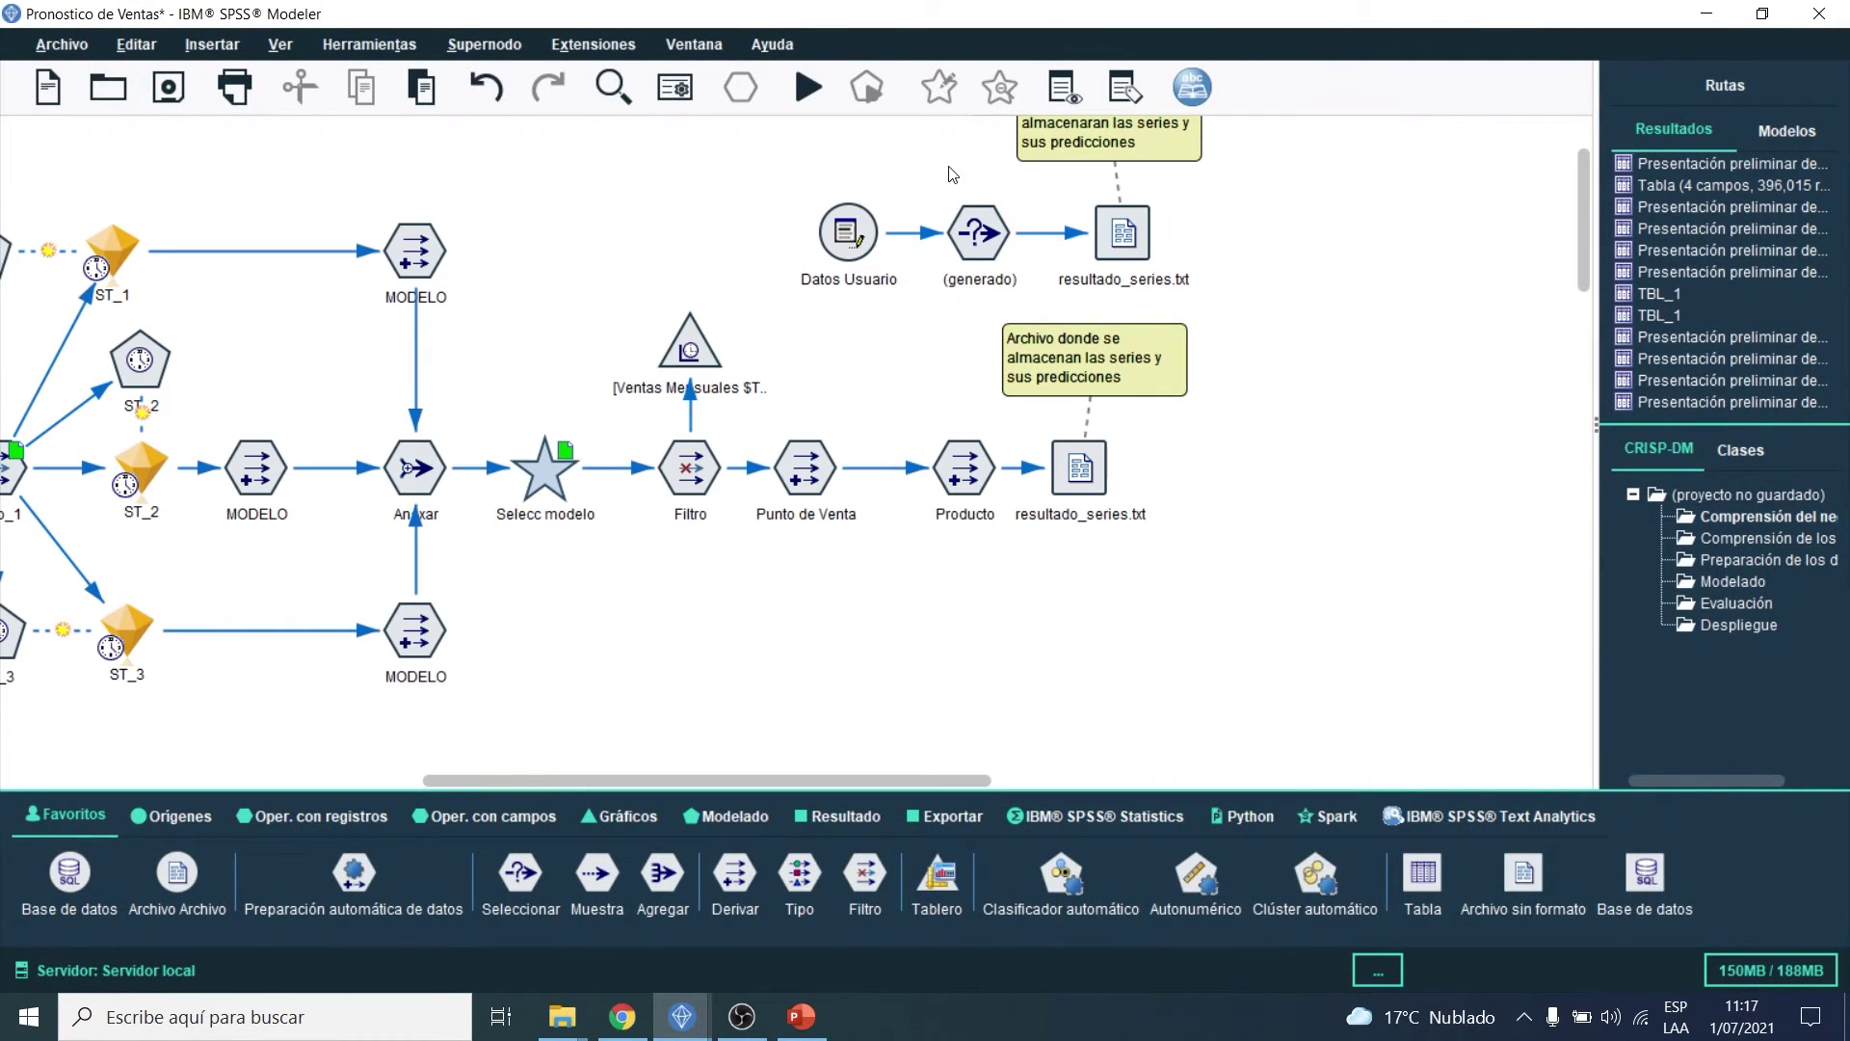
{"action": "left_click", "coordinate": [699, 489]}
{"action": "left_click", "coordinate": [807, 487]}
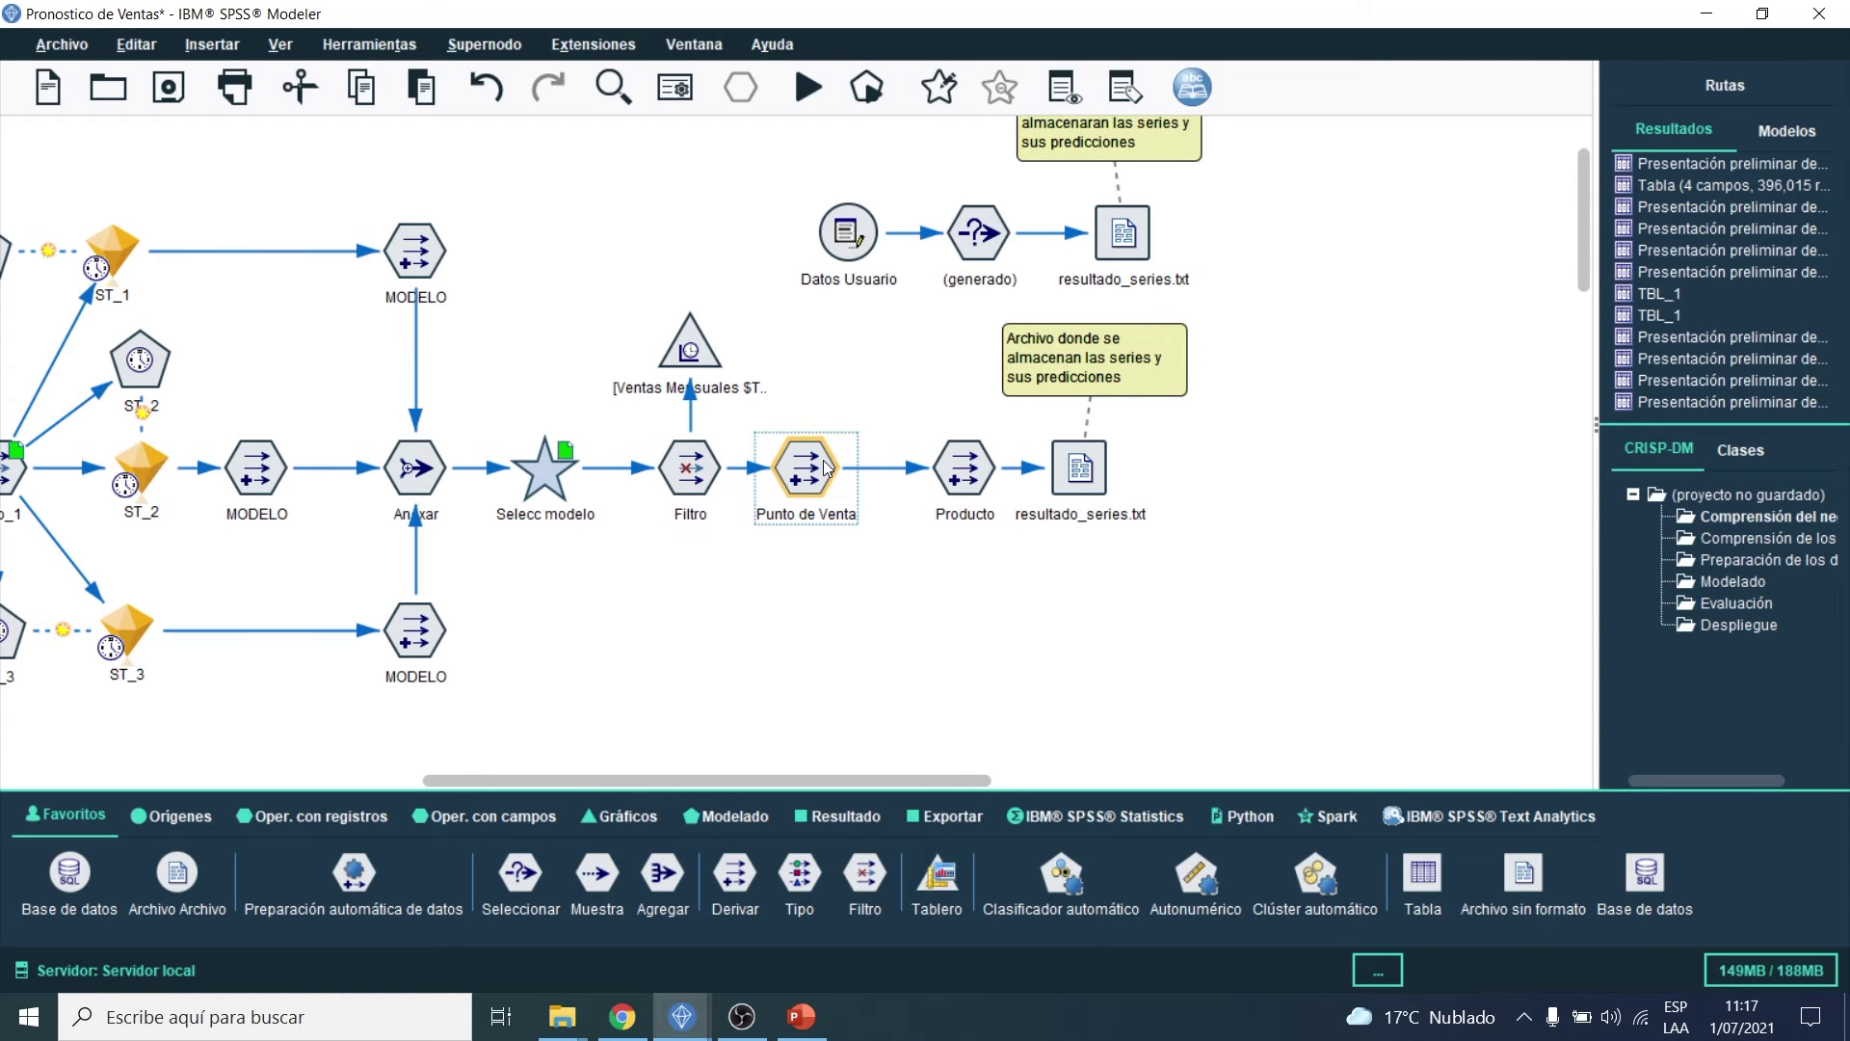
{"action": "double_click", "coordinate": [824, 467]}
{"action": "left_click", "coordinate": [1004, 942]}
{"action": "double_click", "coordinate": [819, 486]}
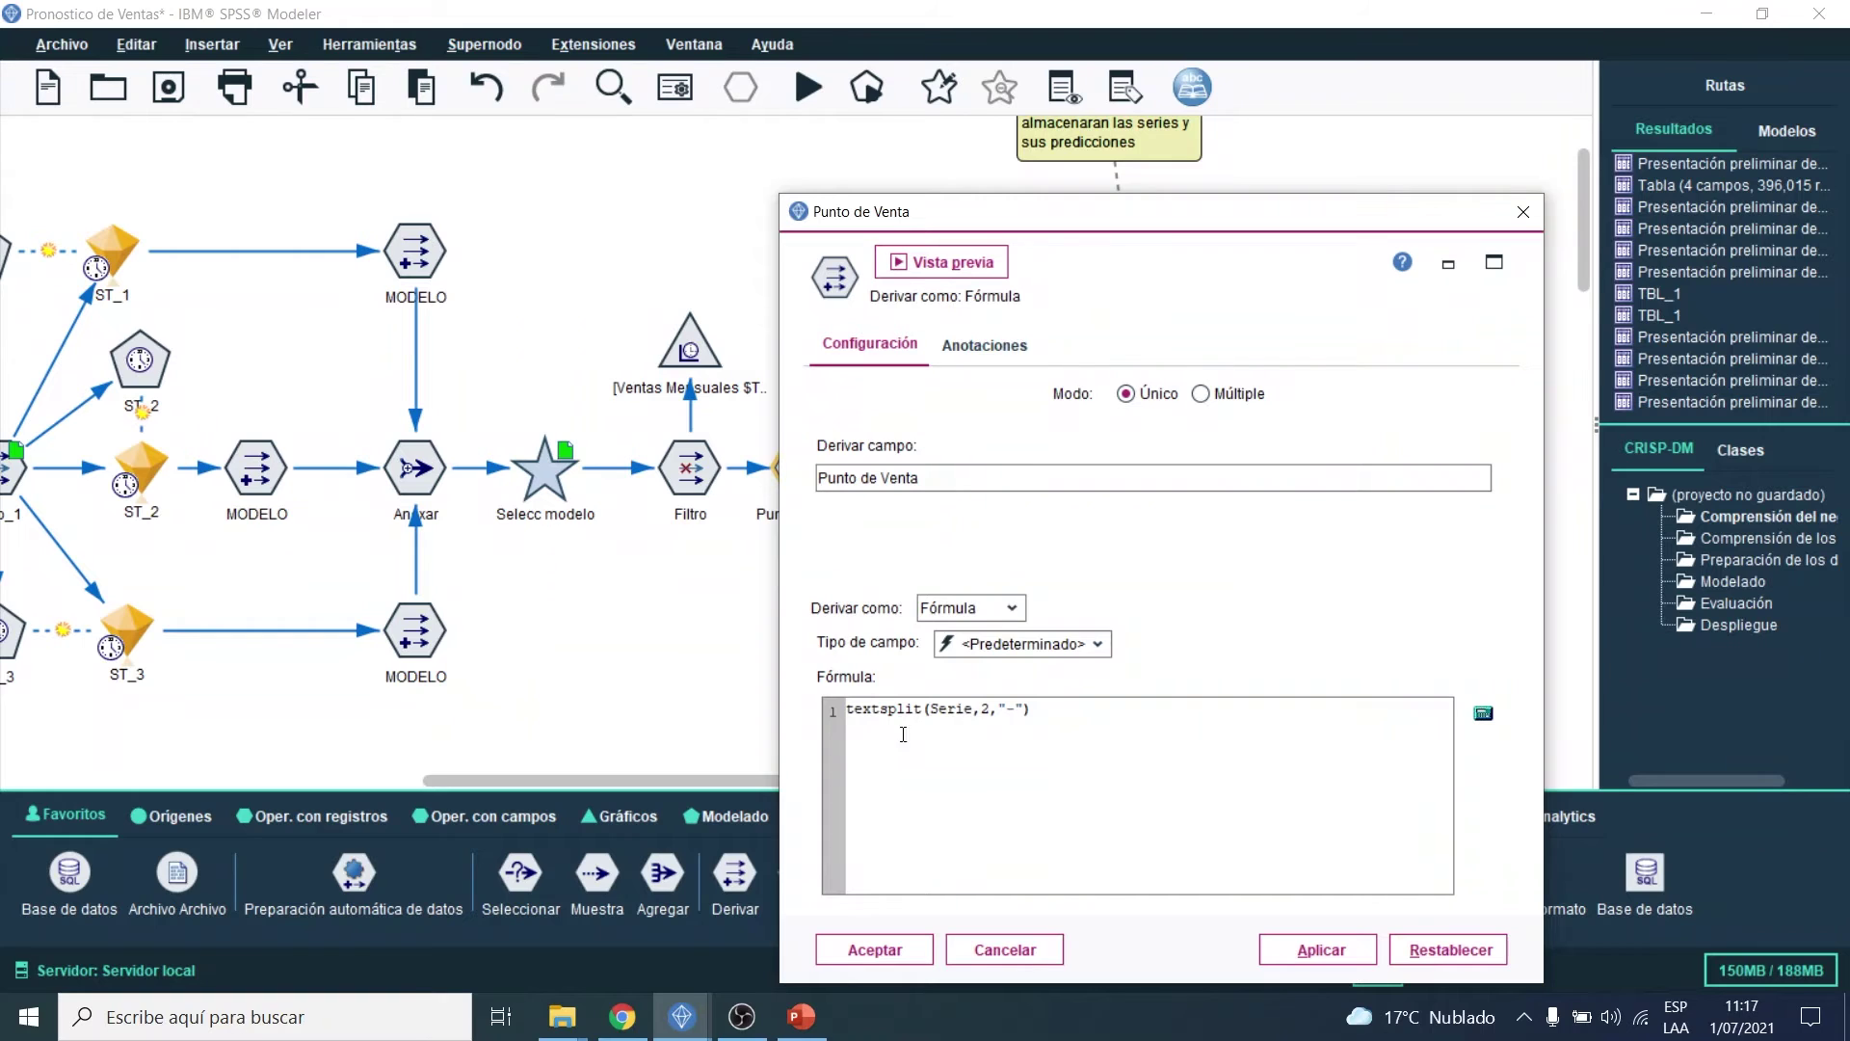
{"action": "left_click", "coordinate": [1005, 949]}
Step: Open the Producto derive node, review its formula, and preview its output enlarged
{"action": "double_click", "coordinate": [969, 472]}
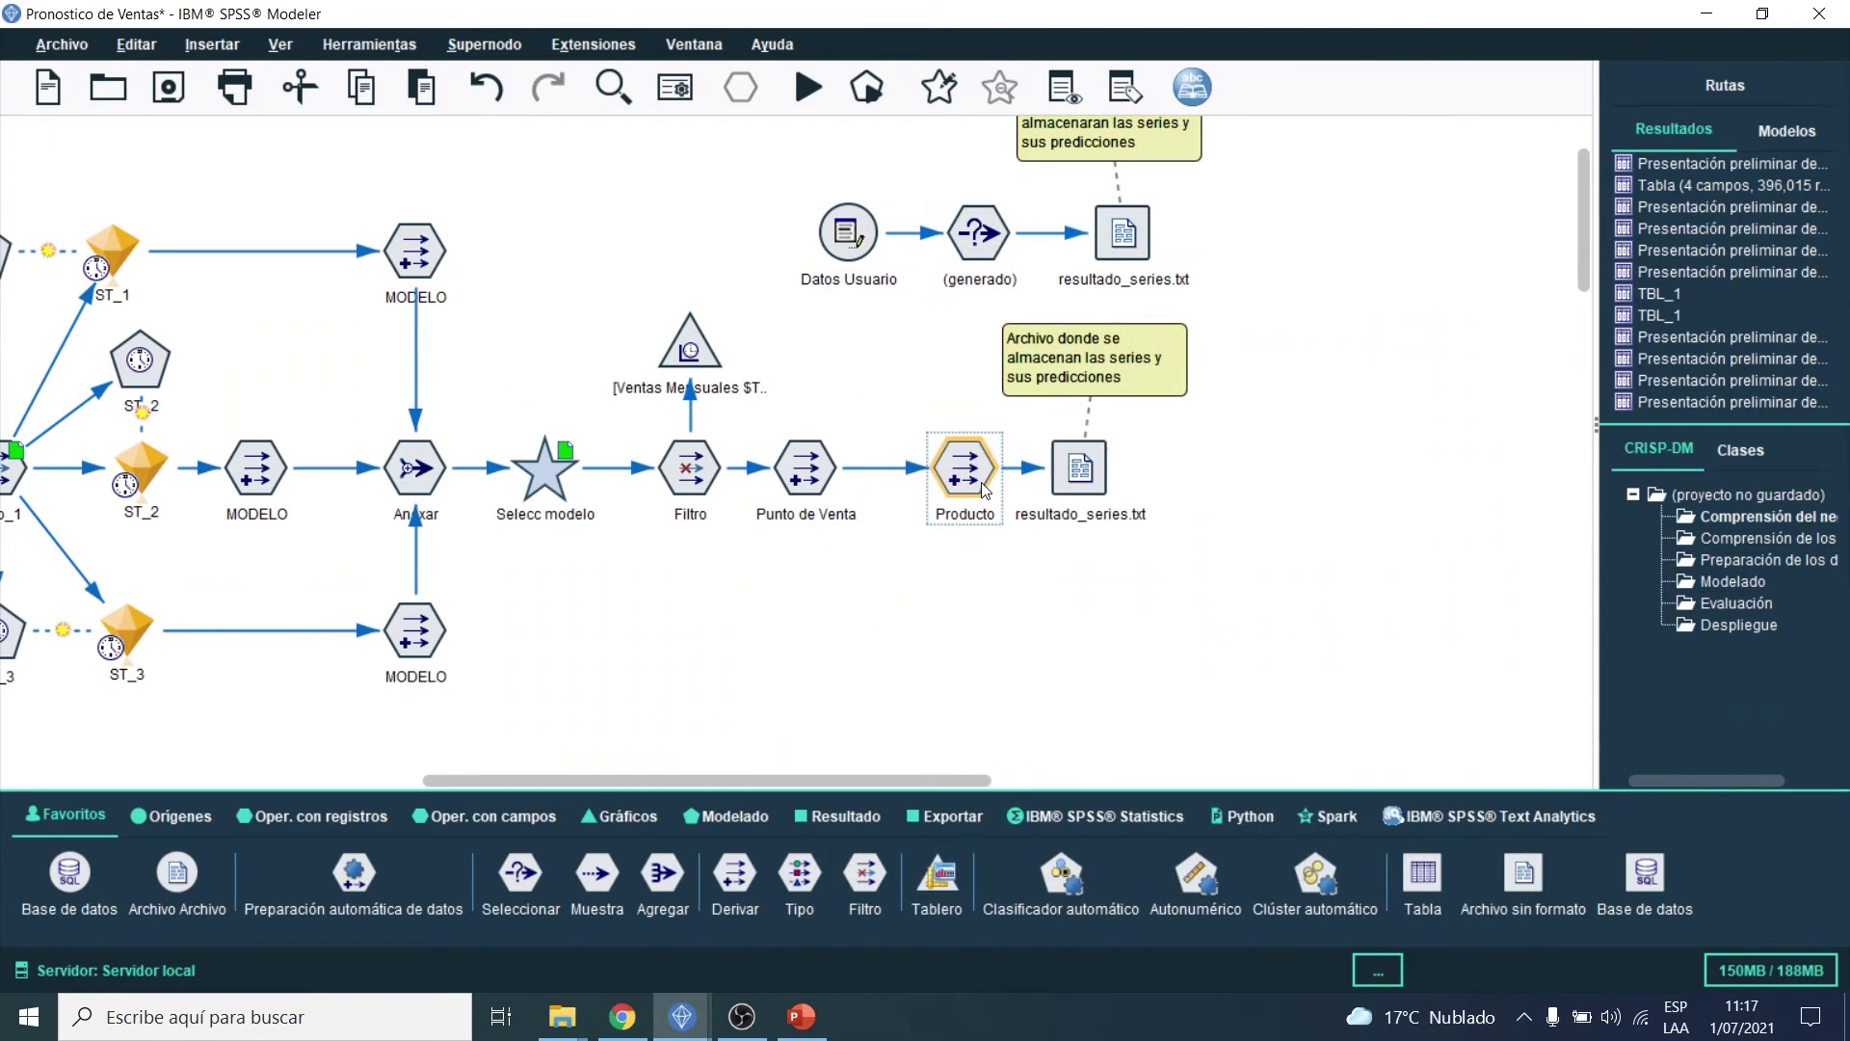
{"action": "left_click_drag", "start_coordinate": [1060, 214], "coordinate": [1237, 197]}
{"action": "left_click", "coordinate": [1287, 247]}
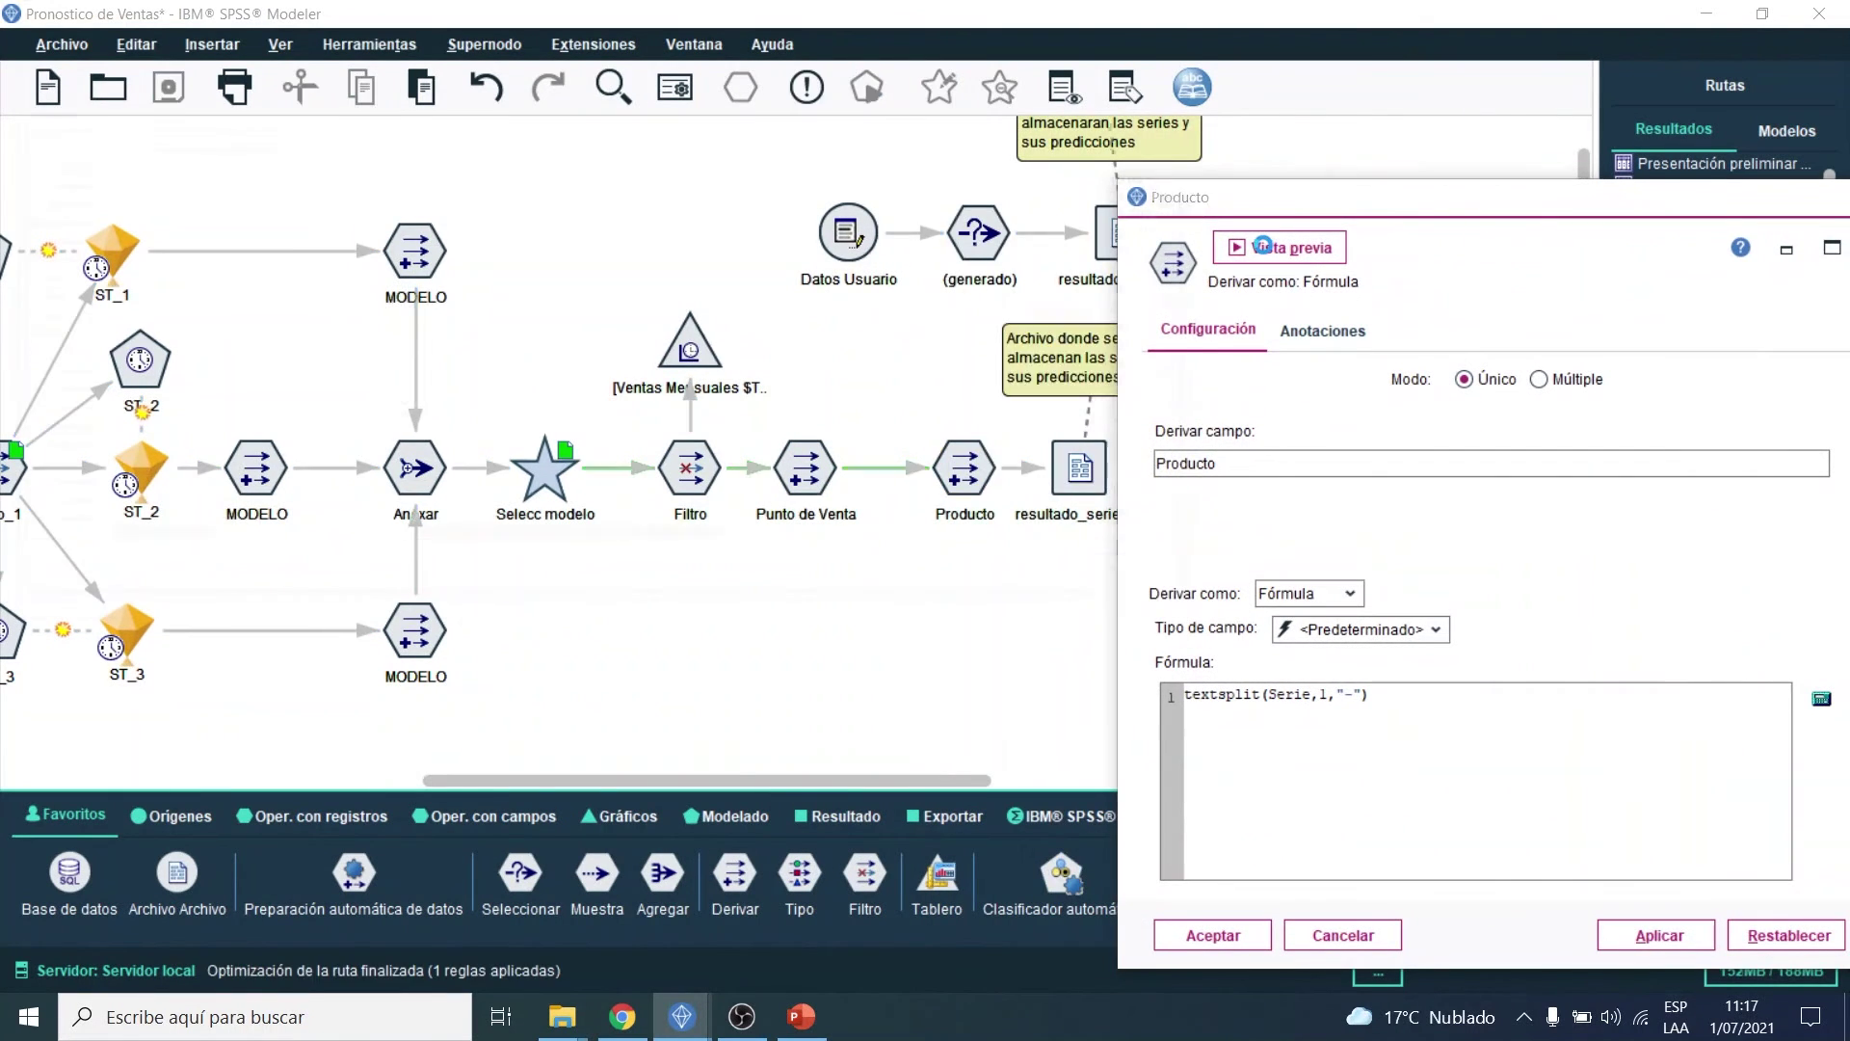
{"action": "left_click", "coordinate": [1125, 10]}
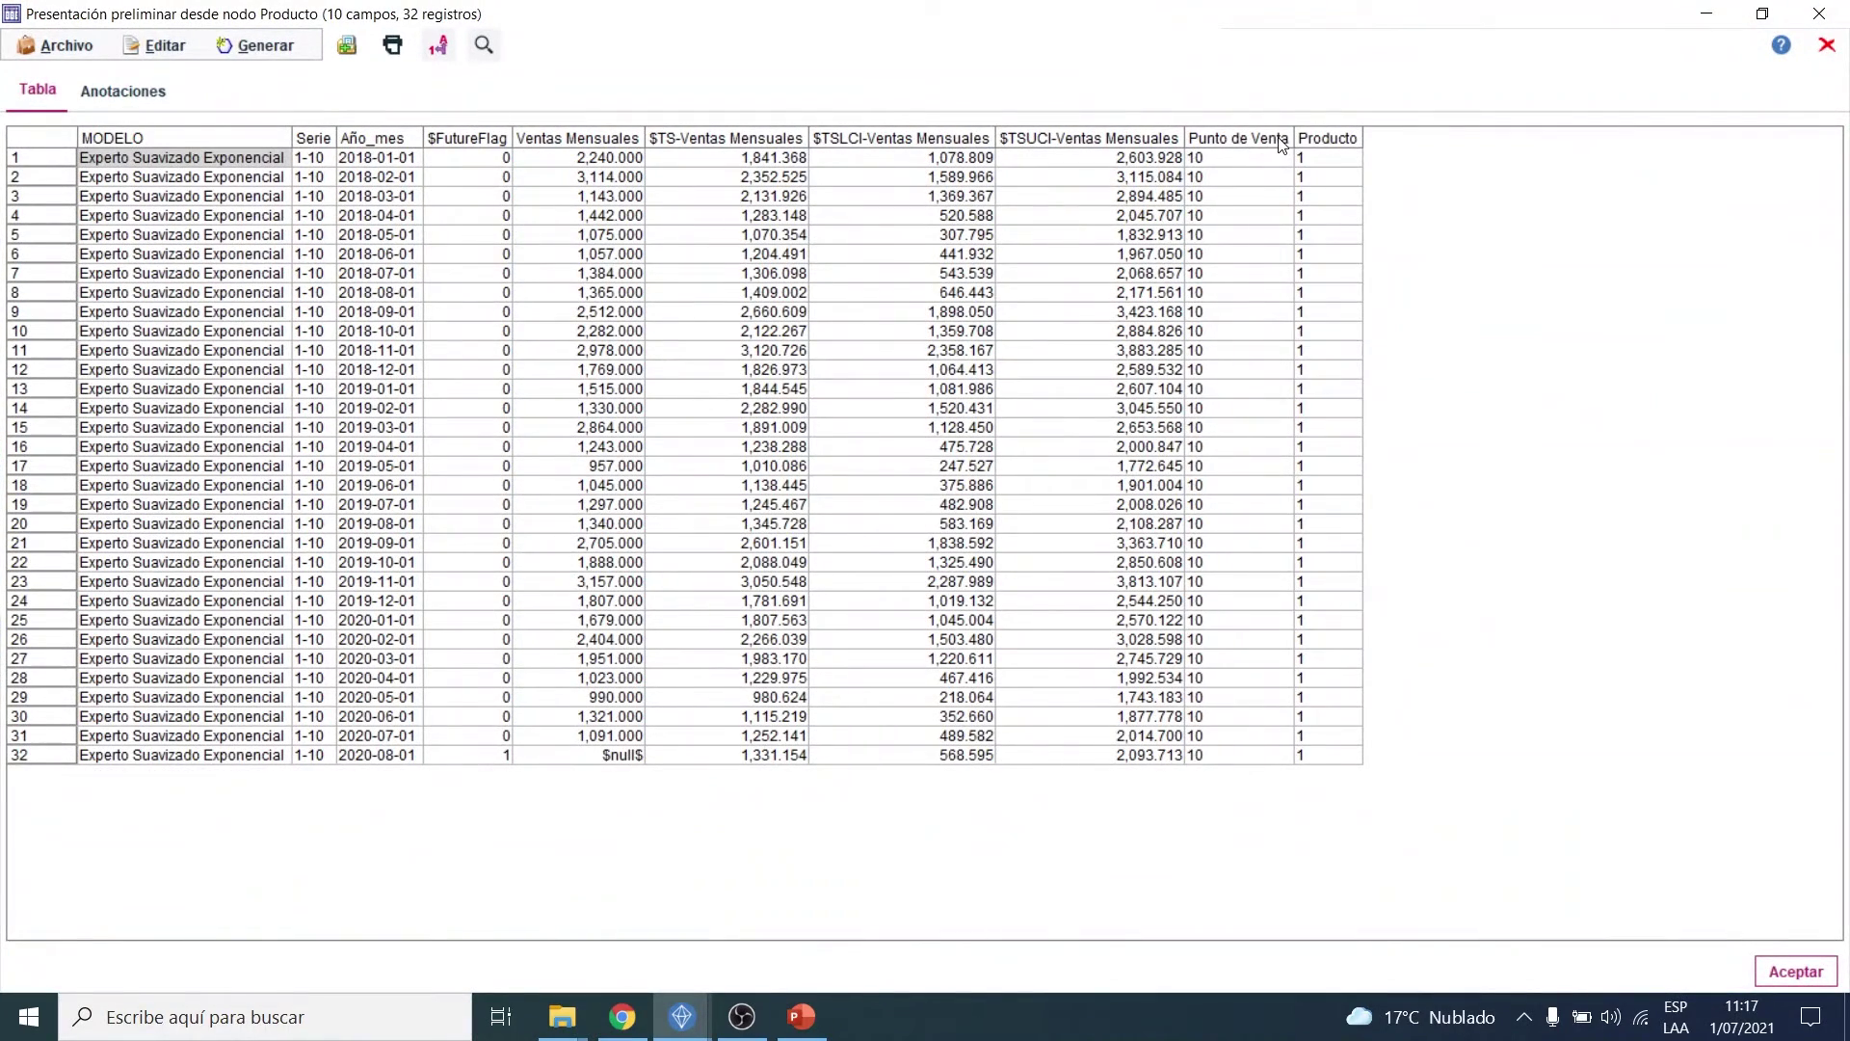
Step: Compare the Punto de Venta and Producto columns with Serie in the preview, then close the preview and the Producto node
{"action": "left_click", "coordinate": [1283, 144]}
{"action": "left_click", "coordinate": [1325, 143], "text": "shift"}
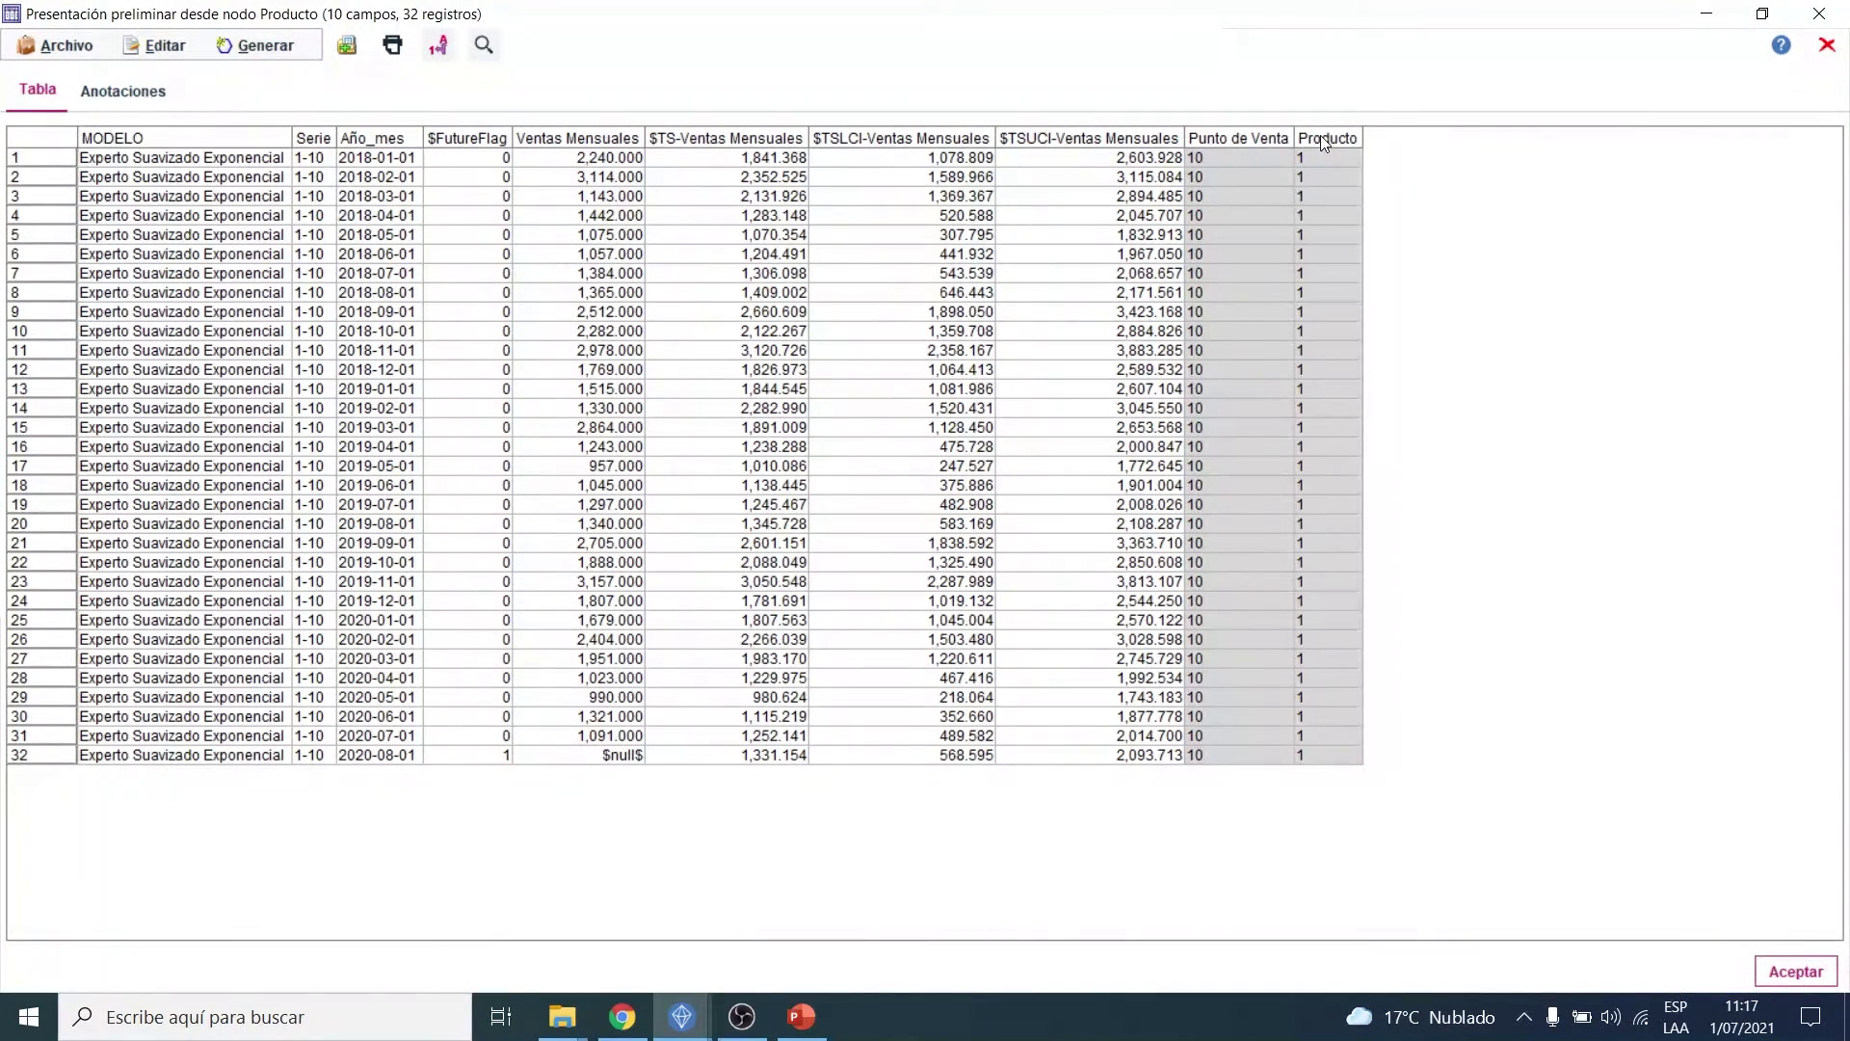
{"action": "left_click", "coordinate": [1237, 139]}
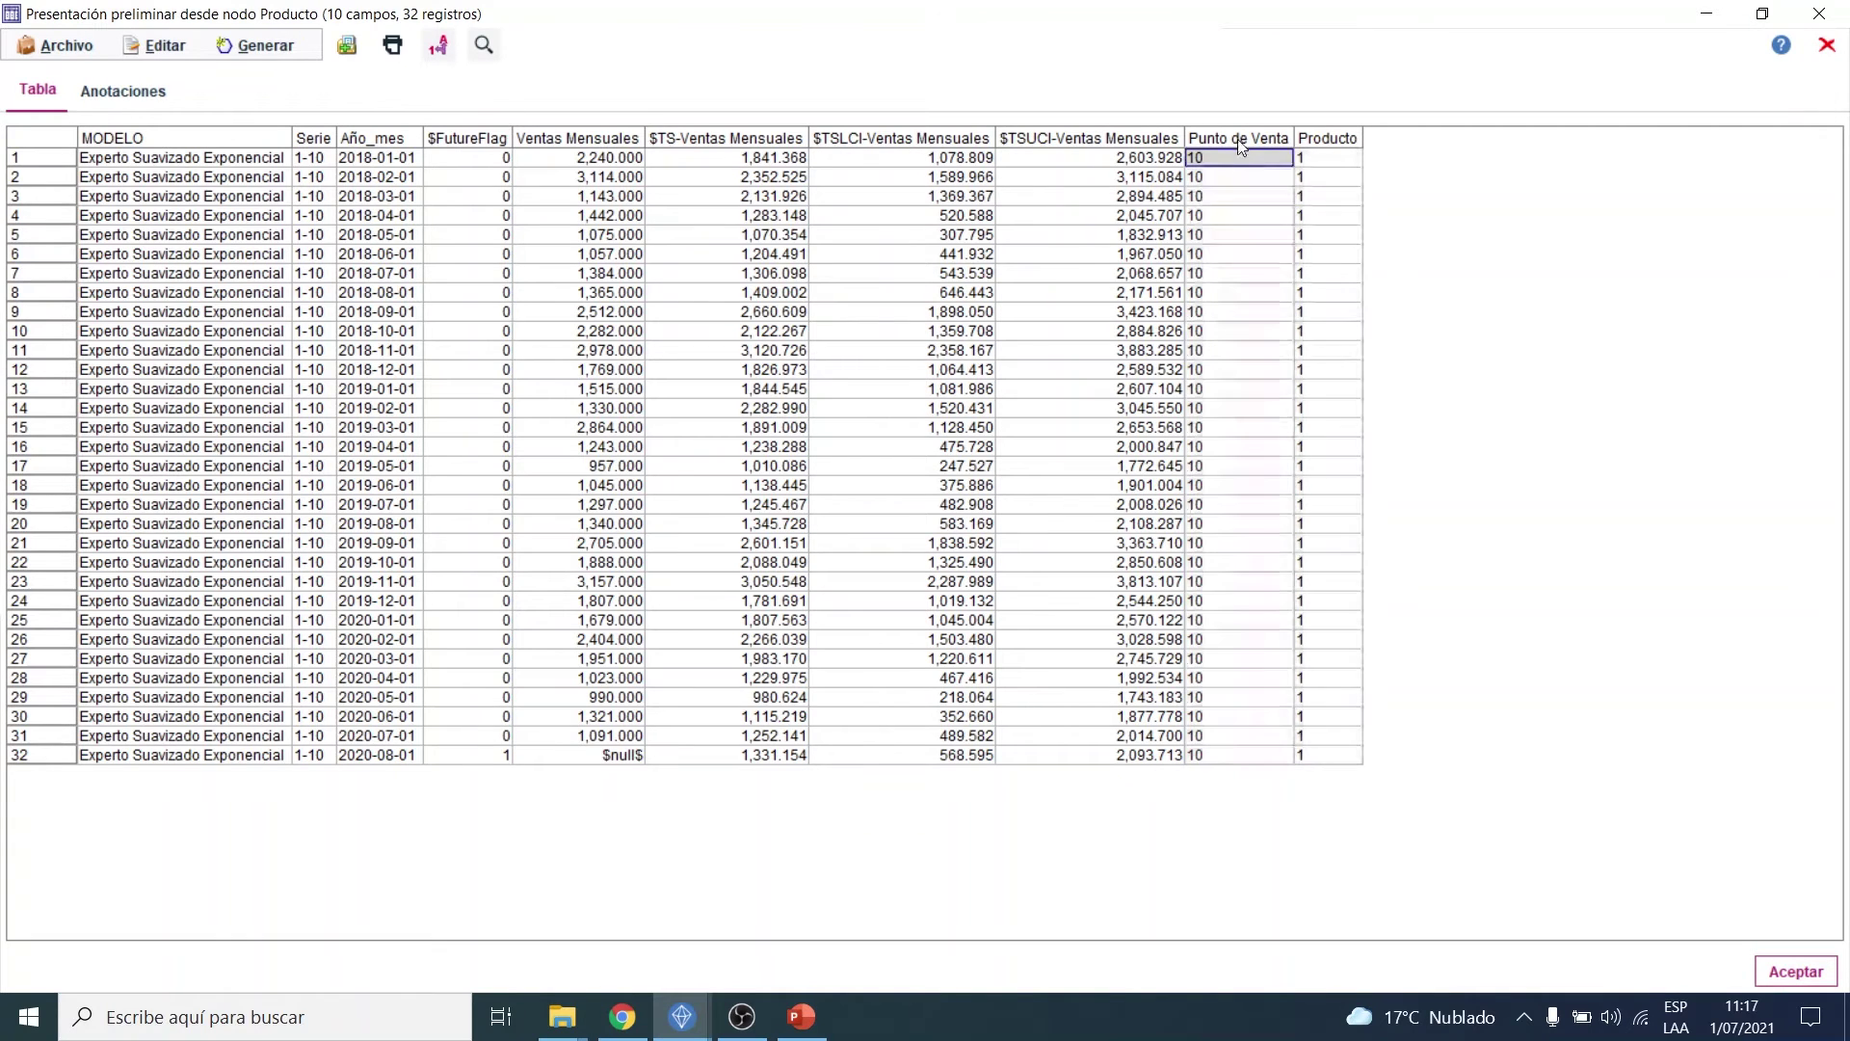
{"action": "left_click", "coordinate": [315, 138], "text": "ctrl"}
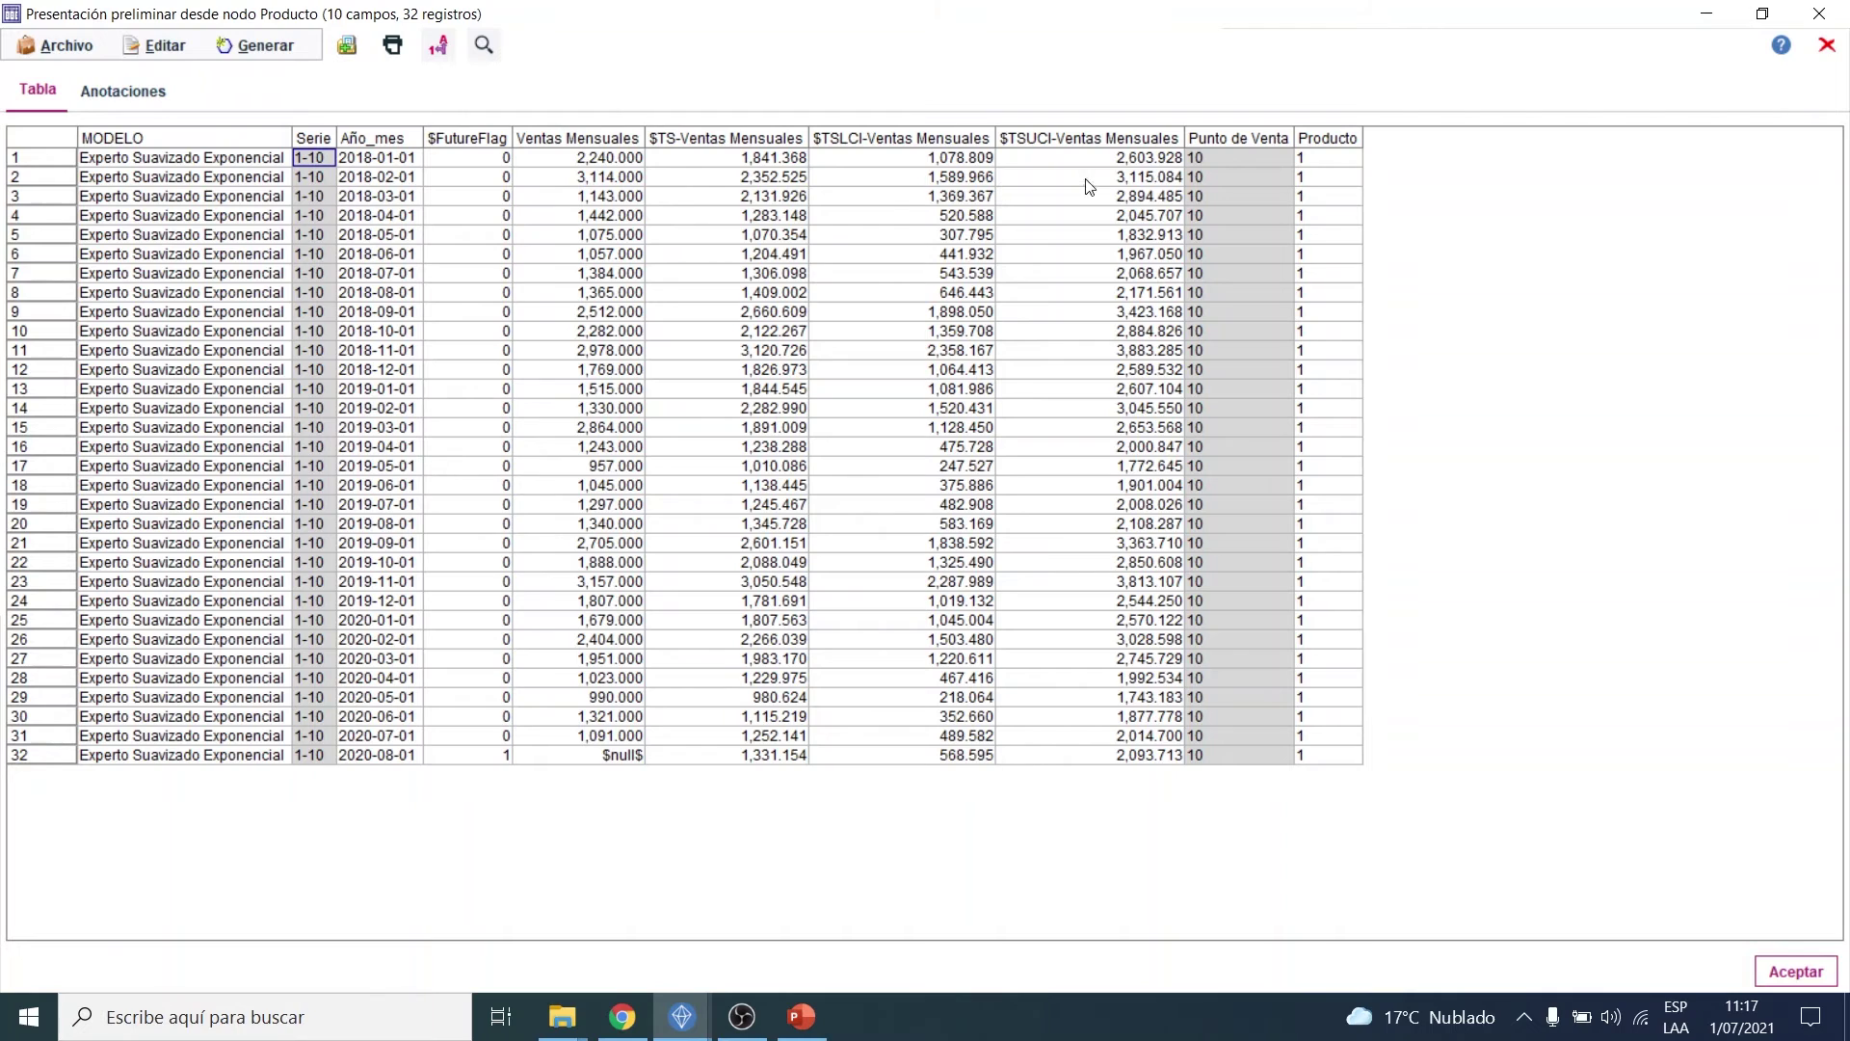
{"action": "left_click", "coordinate": [1226, 160]}
{"action": "left_click", "coordinate": [1326, 139]}
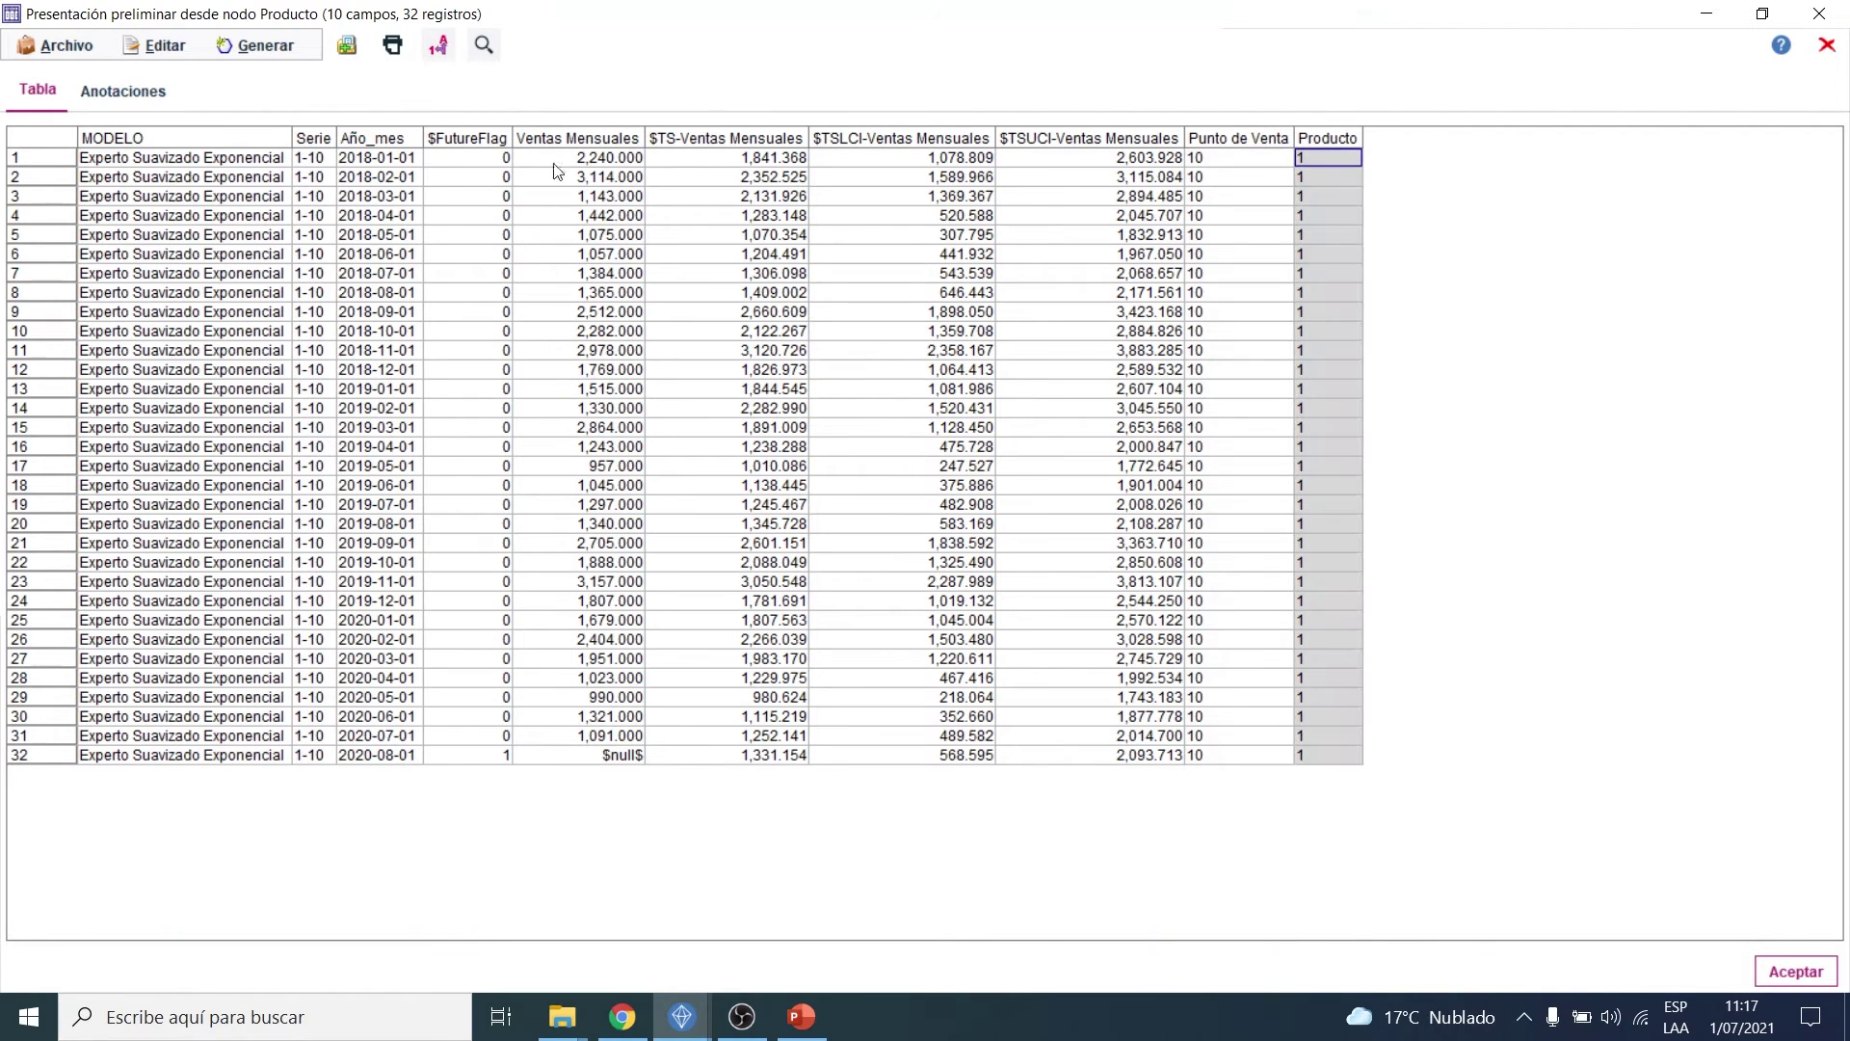
{"action": "left_click", "coordinate": [315, 139], "text": "ctrl"}
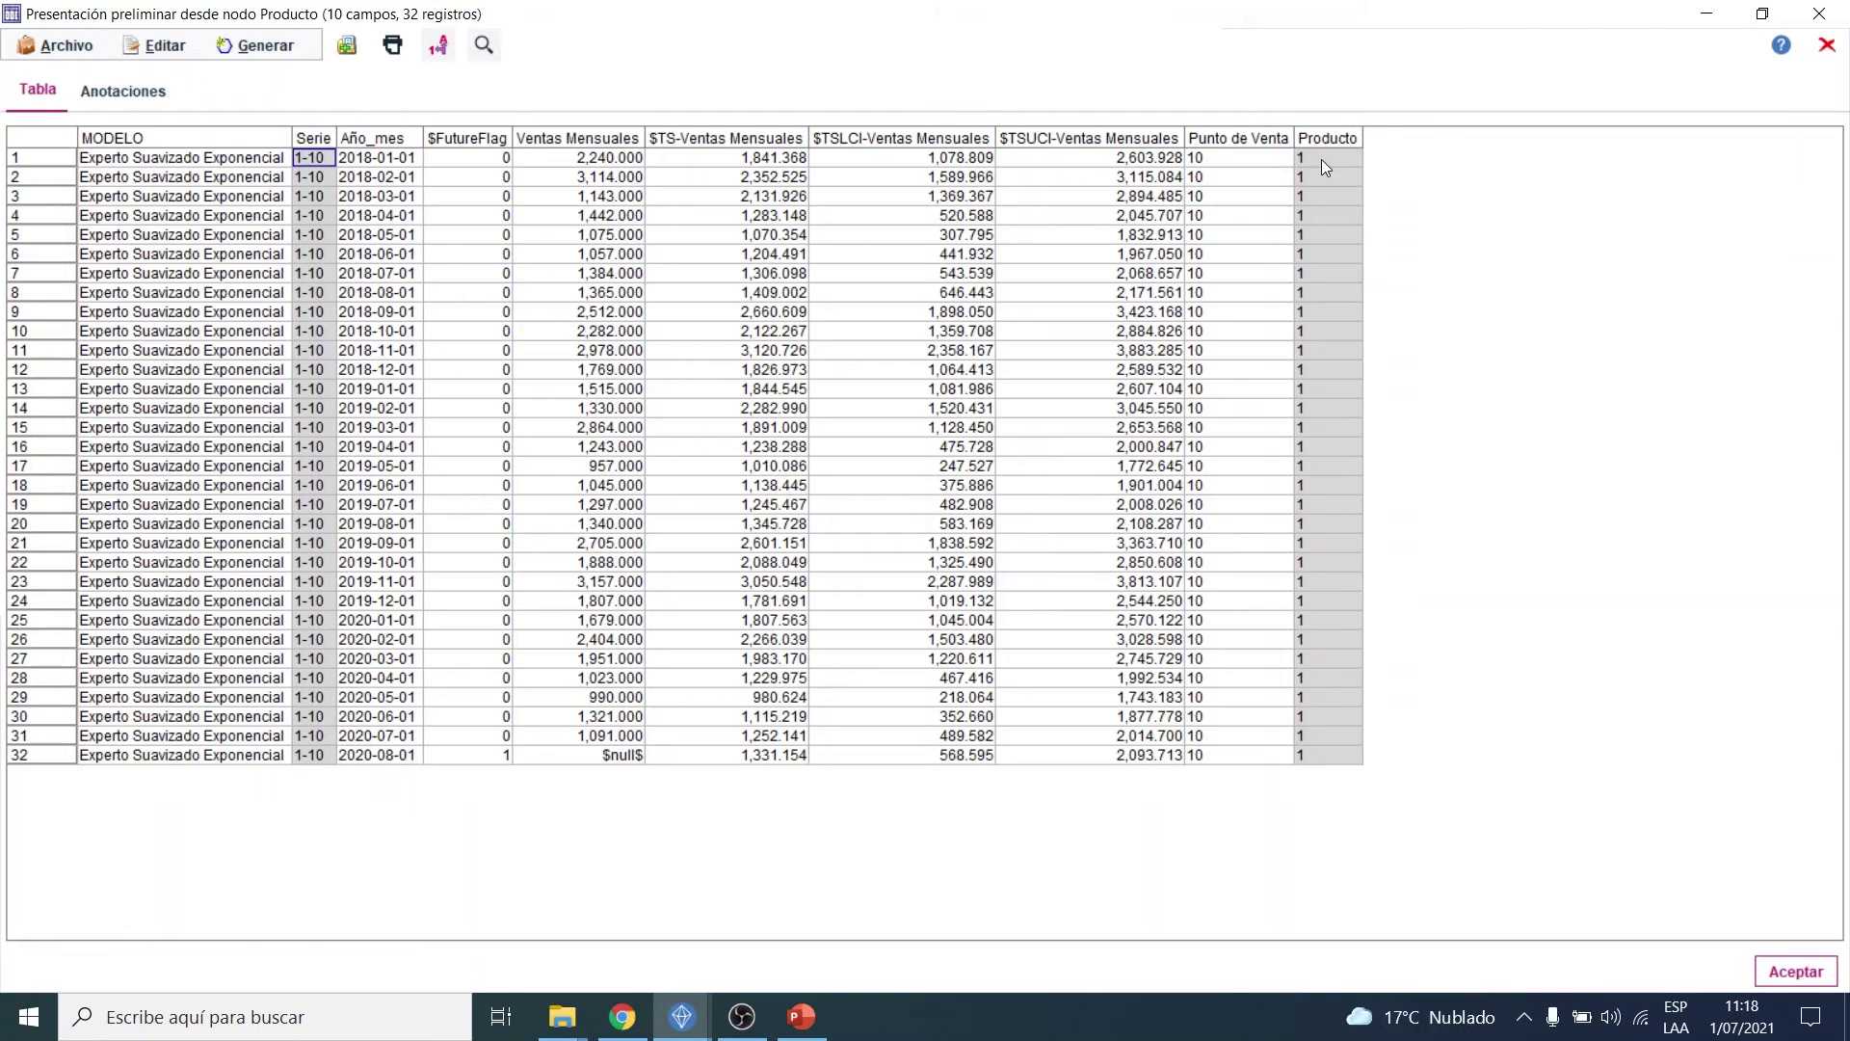
{"action": "left_click_drag", "start_coordinate": [1321, 159], "coordinate": [1263, 748]}
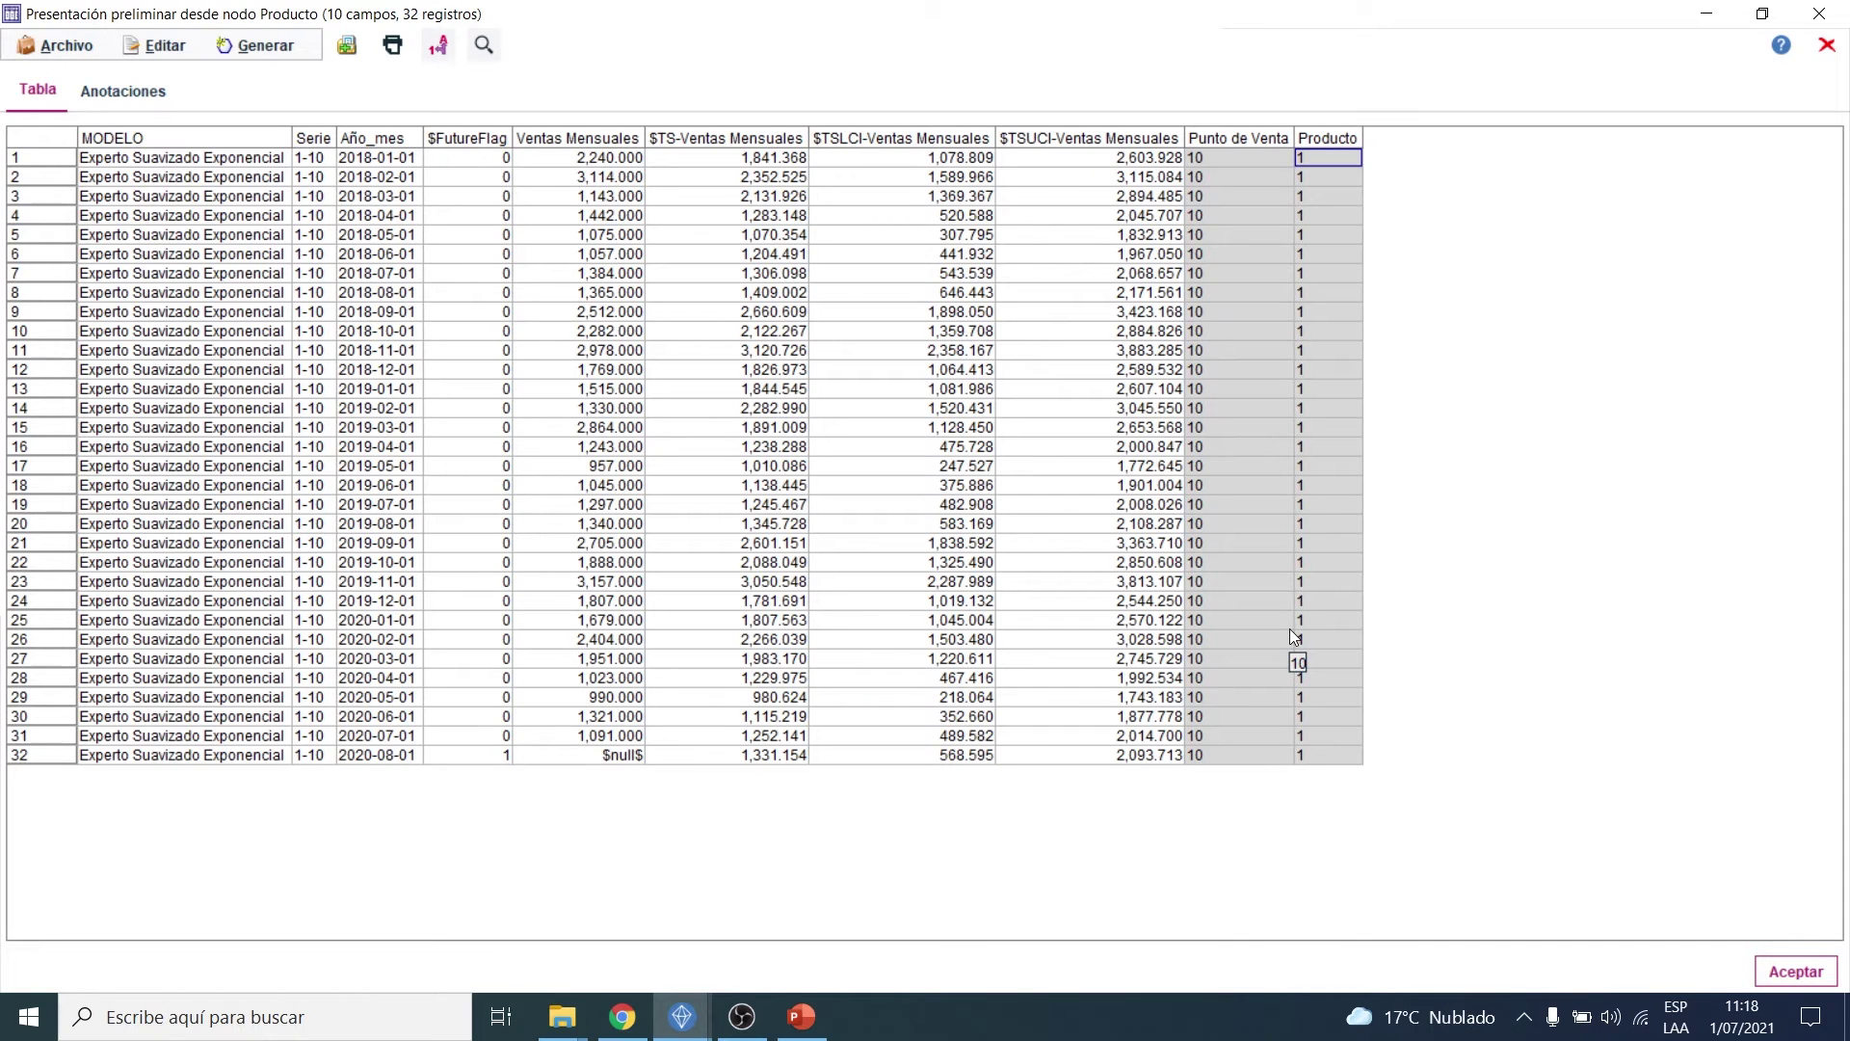
{"action": "left_click", "coordinate": [1820, 13]}
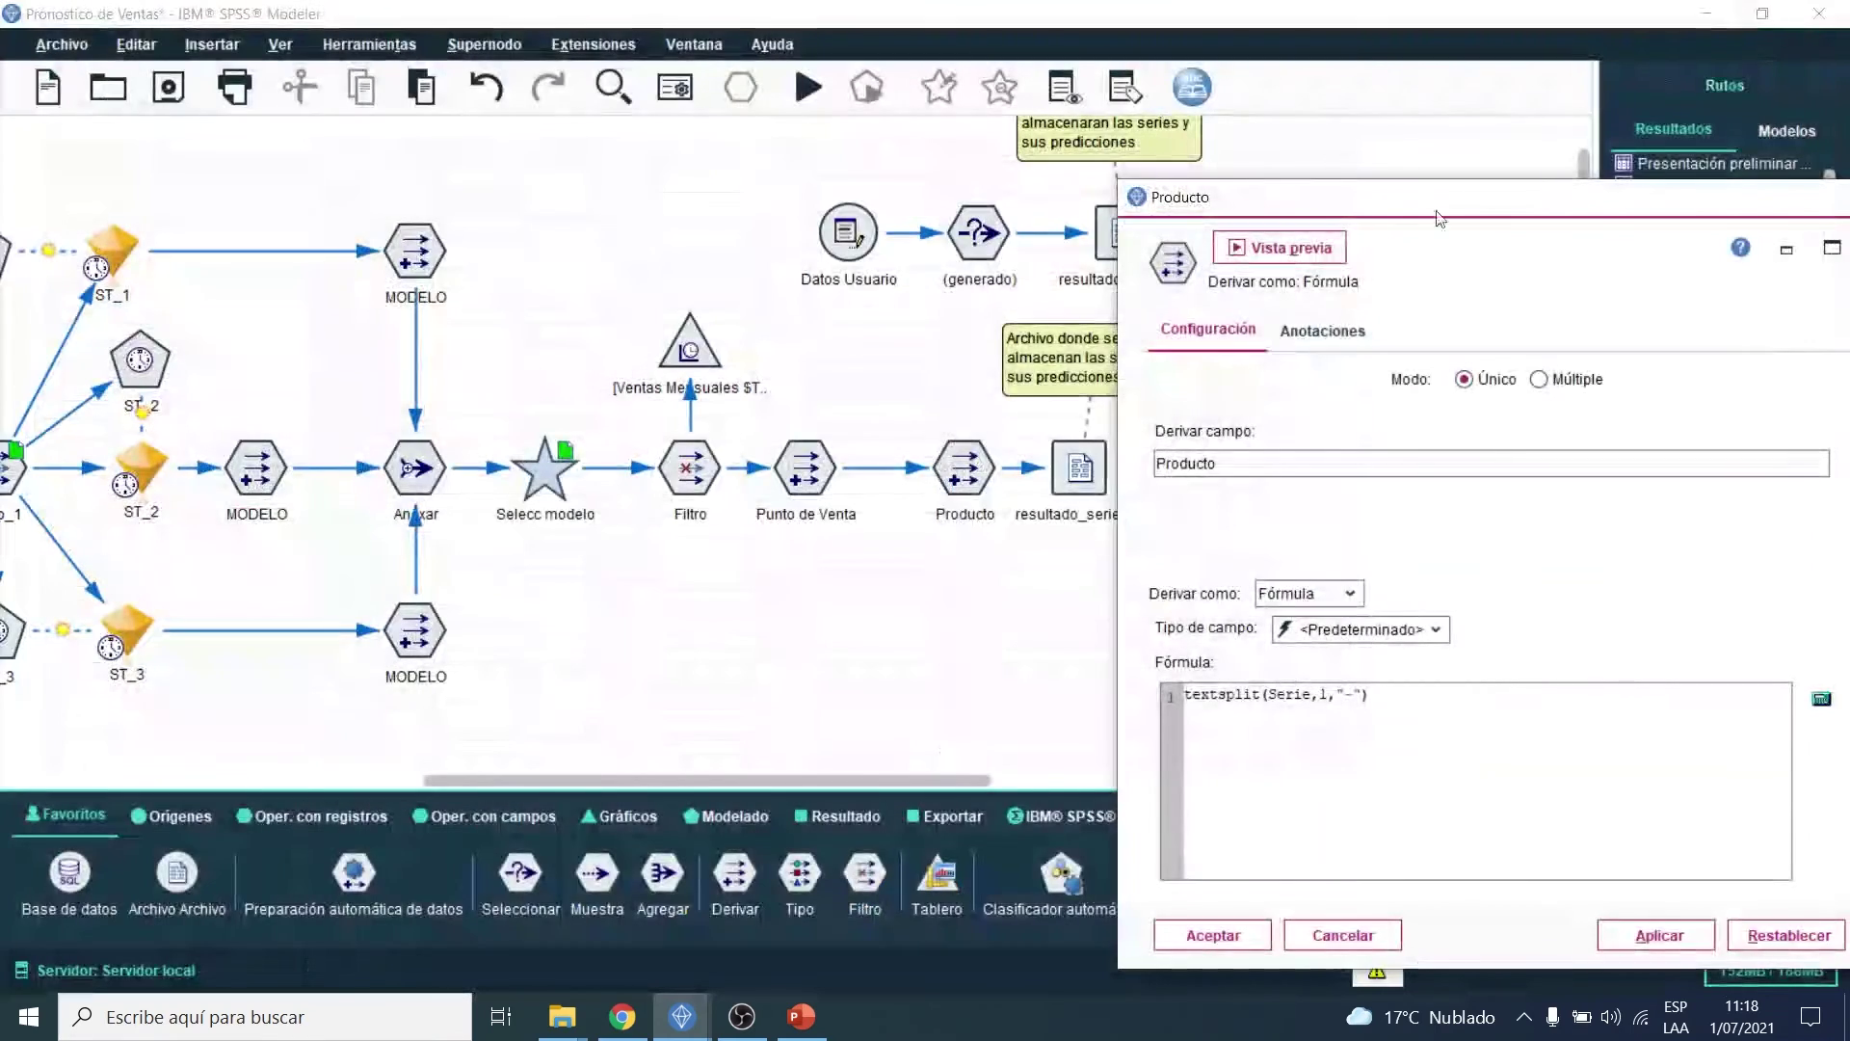
{"action": "left_click", "coordinate": [1342, 935]}
Step: Empty the data cache of the Filtro_1 node
{"action": "left_click_drag", "start_coordinate": [879, 779], "coordinate": [507, 785]}
{"action": "scroll", "coordinate": [834, 581], "scroll_direction": "down", "scroll_amount": 3}
{"action": "scroll", "coordinate": [835, 581], "scroll_direction": "down", "scroll_amount": 3}
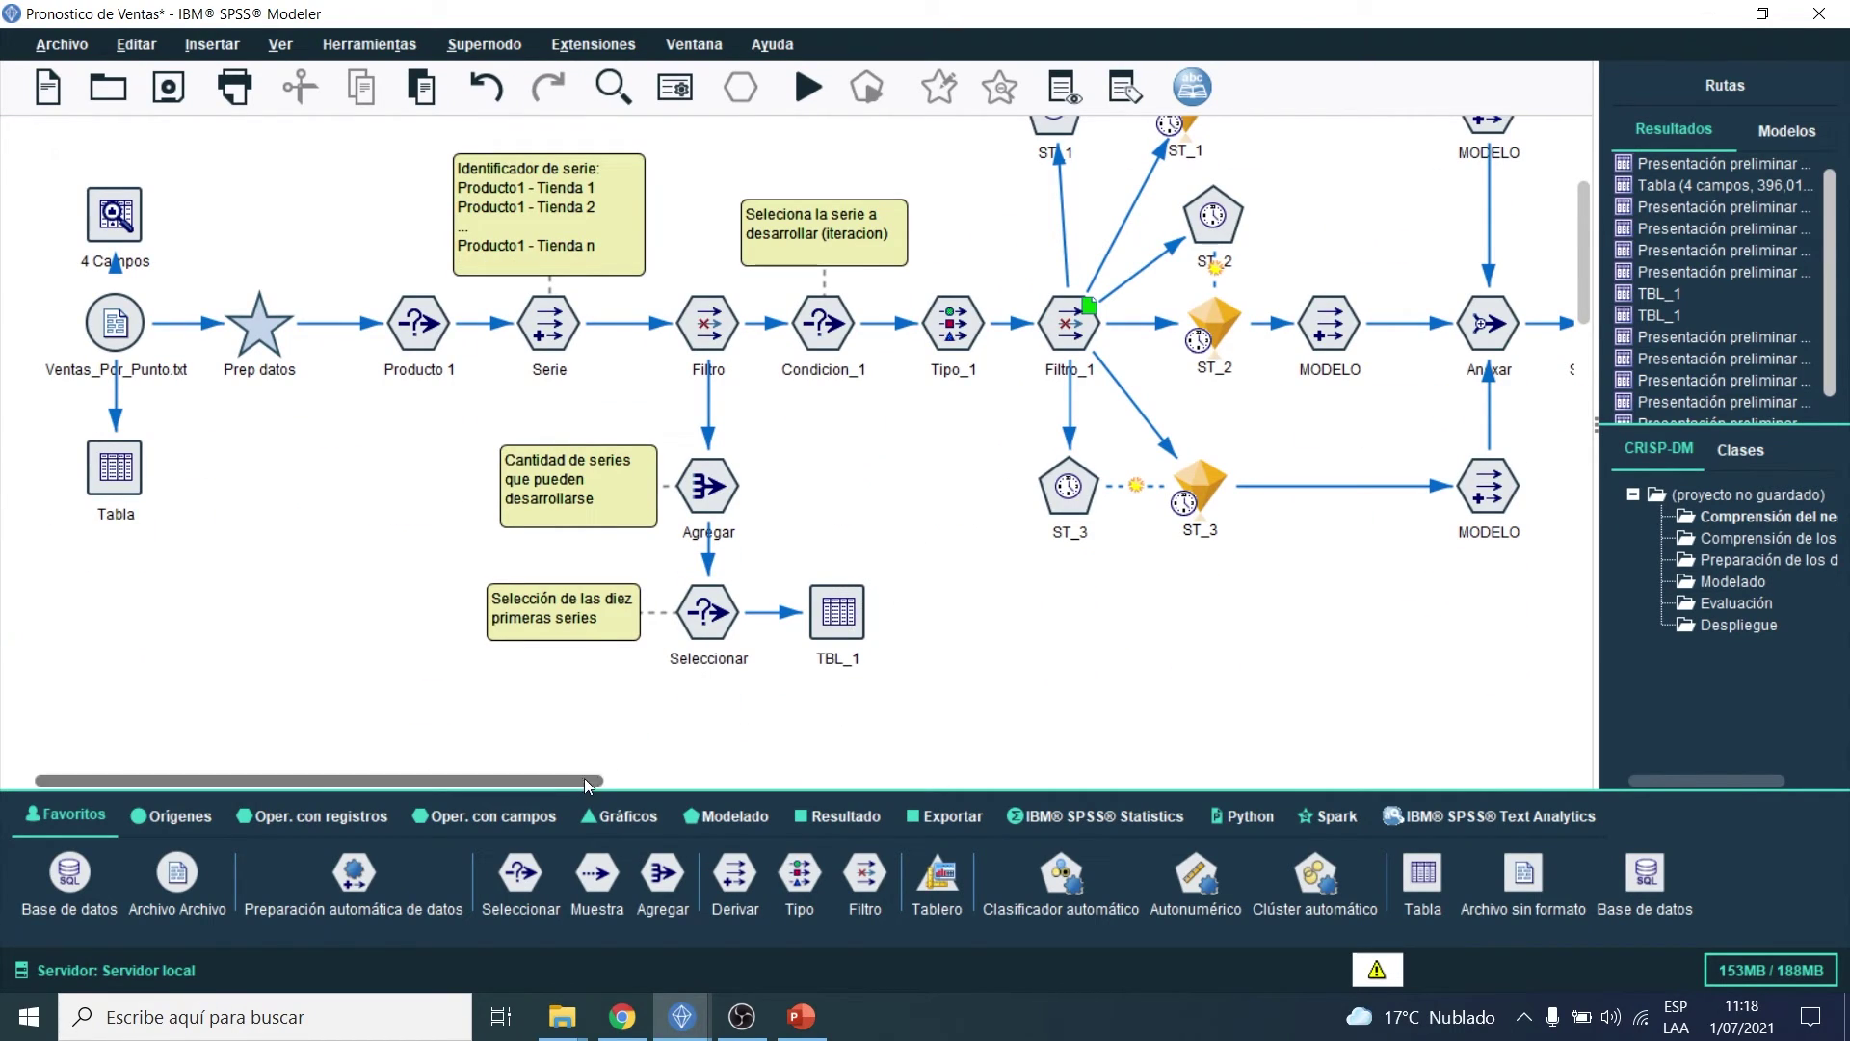
{"action": "left_click_drag", "start_coordinate": [577, 782], "coordinate": [725, 783]}
{"action": "left_click", "coordinate": [685, 347]}
{"action": "scroll", "coordinate": [685, 350], "scroll_direction": "up", "scroll_amount": 3}
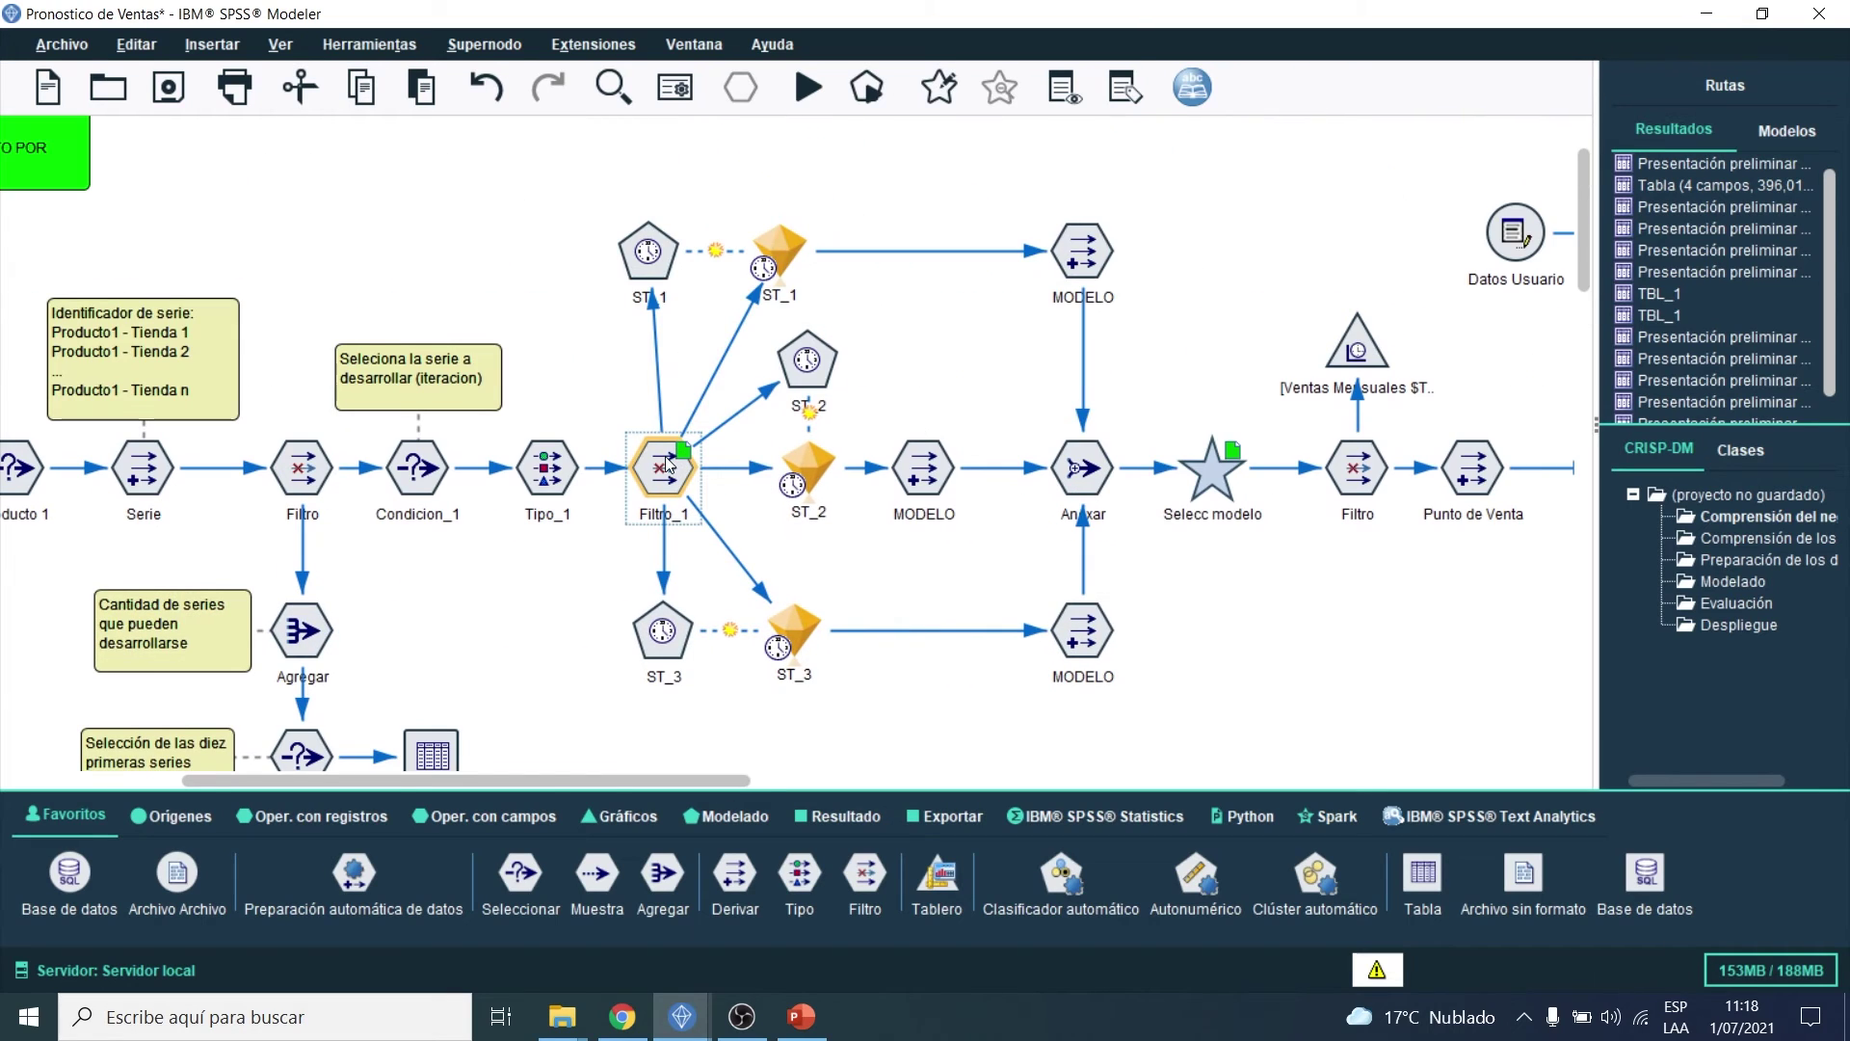
{"action": "right_click", "coordinate": [672, 467]}
{"action": "mouse_move", "coordinate": [1023, 429]}
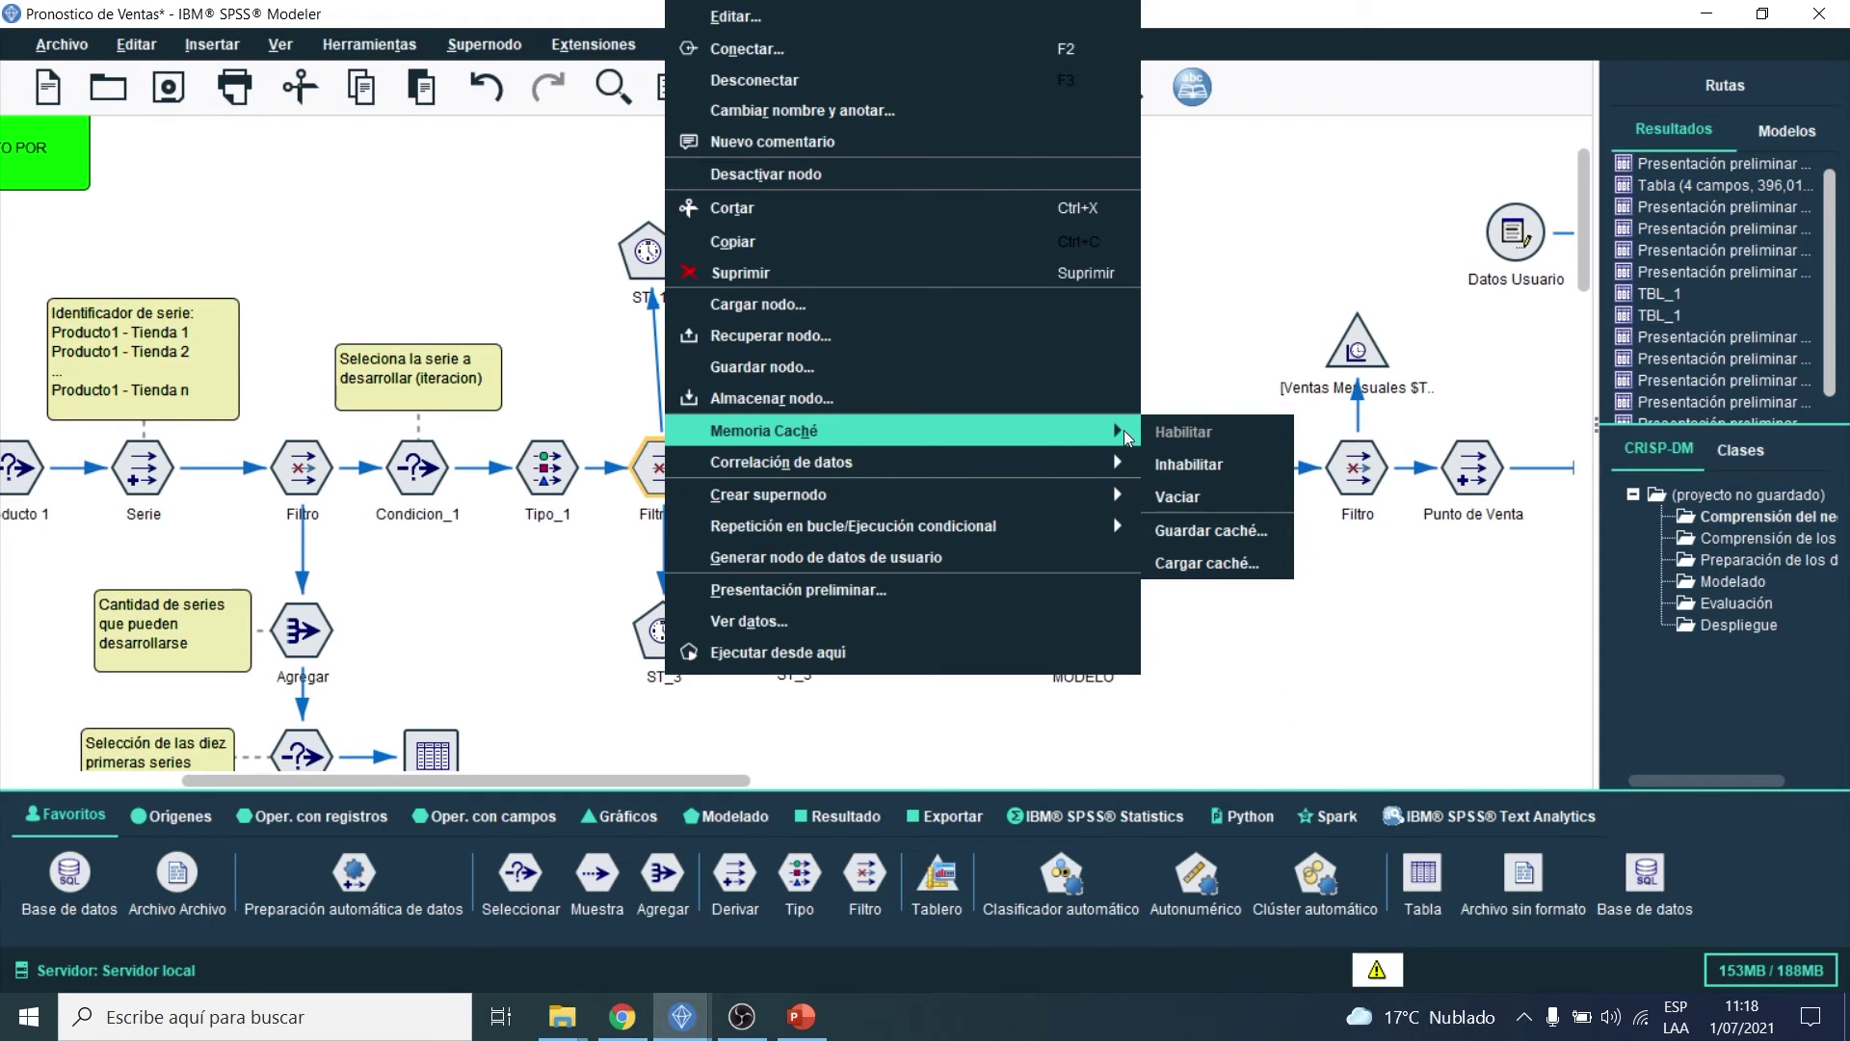
{"action": "left_click", "coordinate": [1223, 495]}
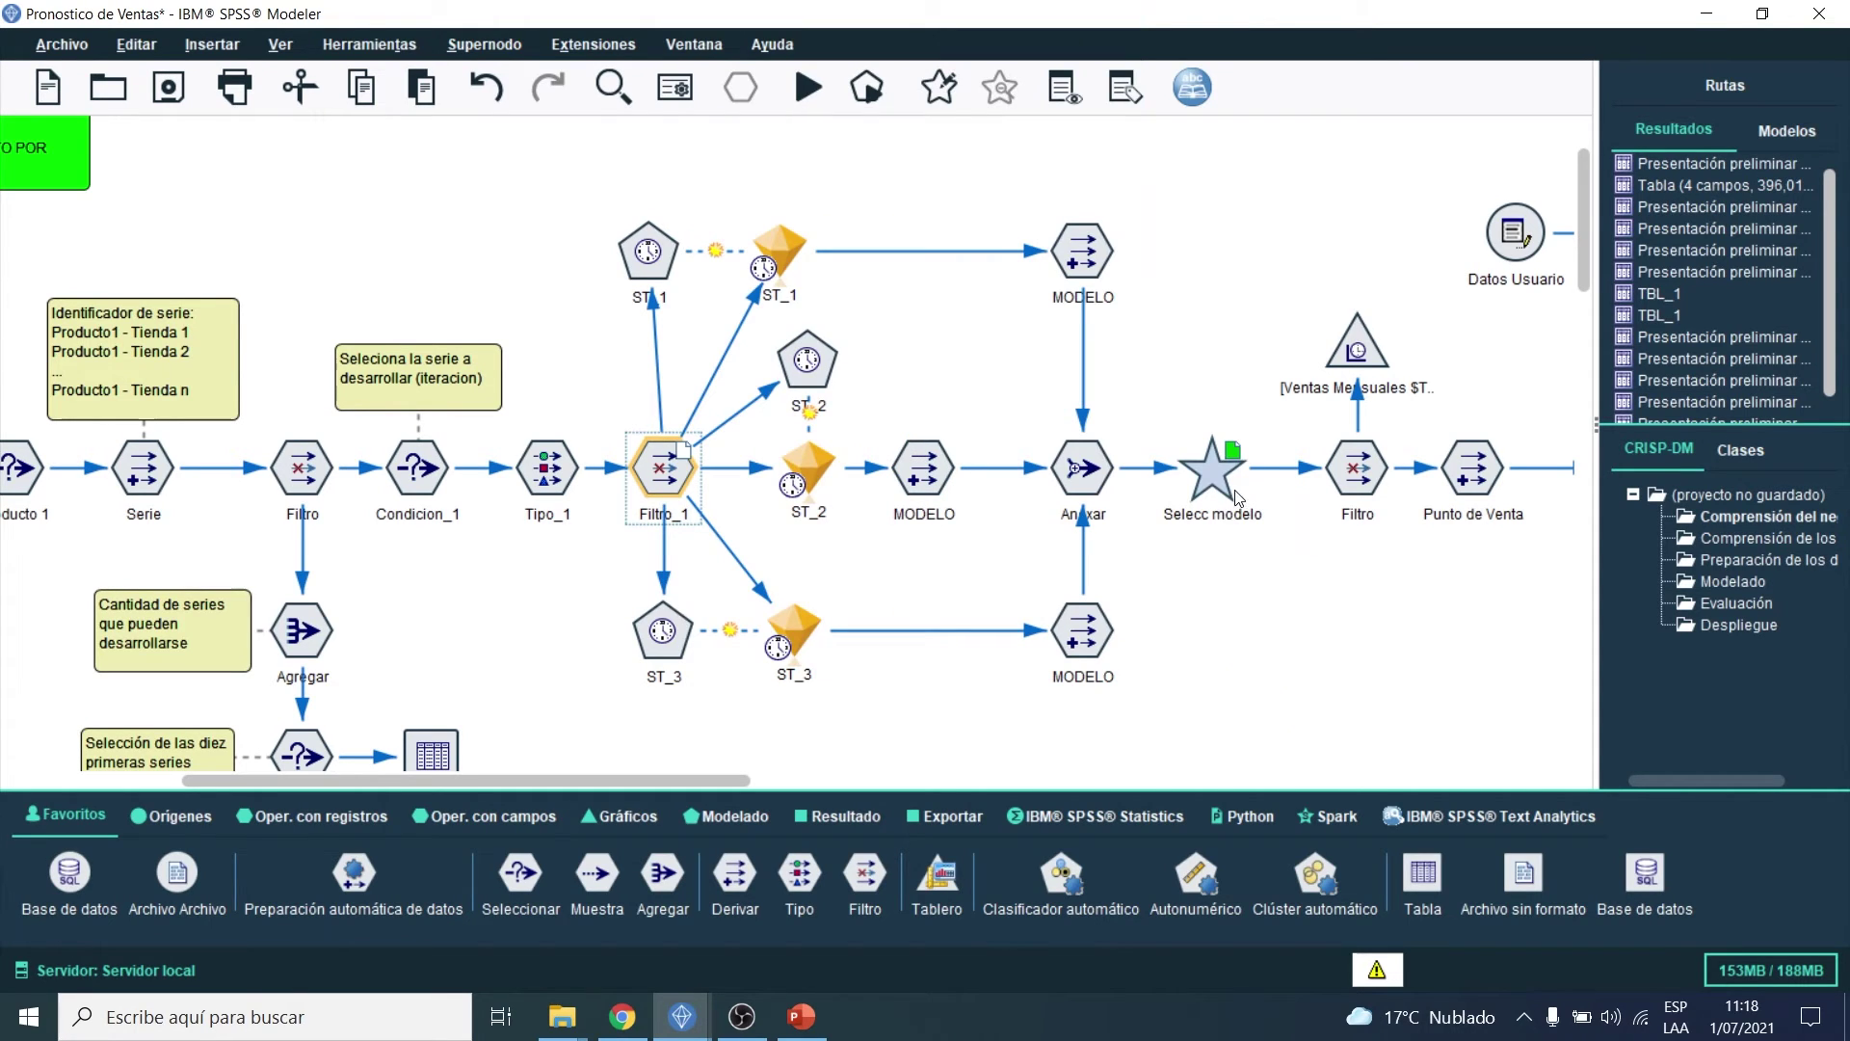
Step: Empty the data cache of the Selecc modelo supernode
{"action": "left_click", "coordinate": [1230, 493]}
{"action": "left_click_drag", "start_coordinate": [714, 781], "coordinate": [835, 781]}
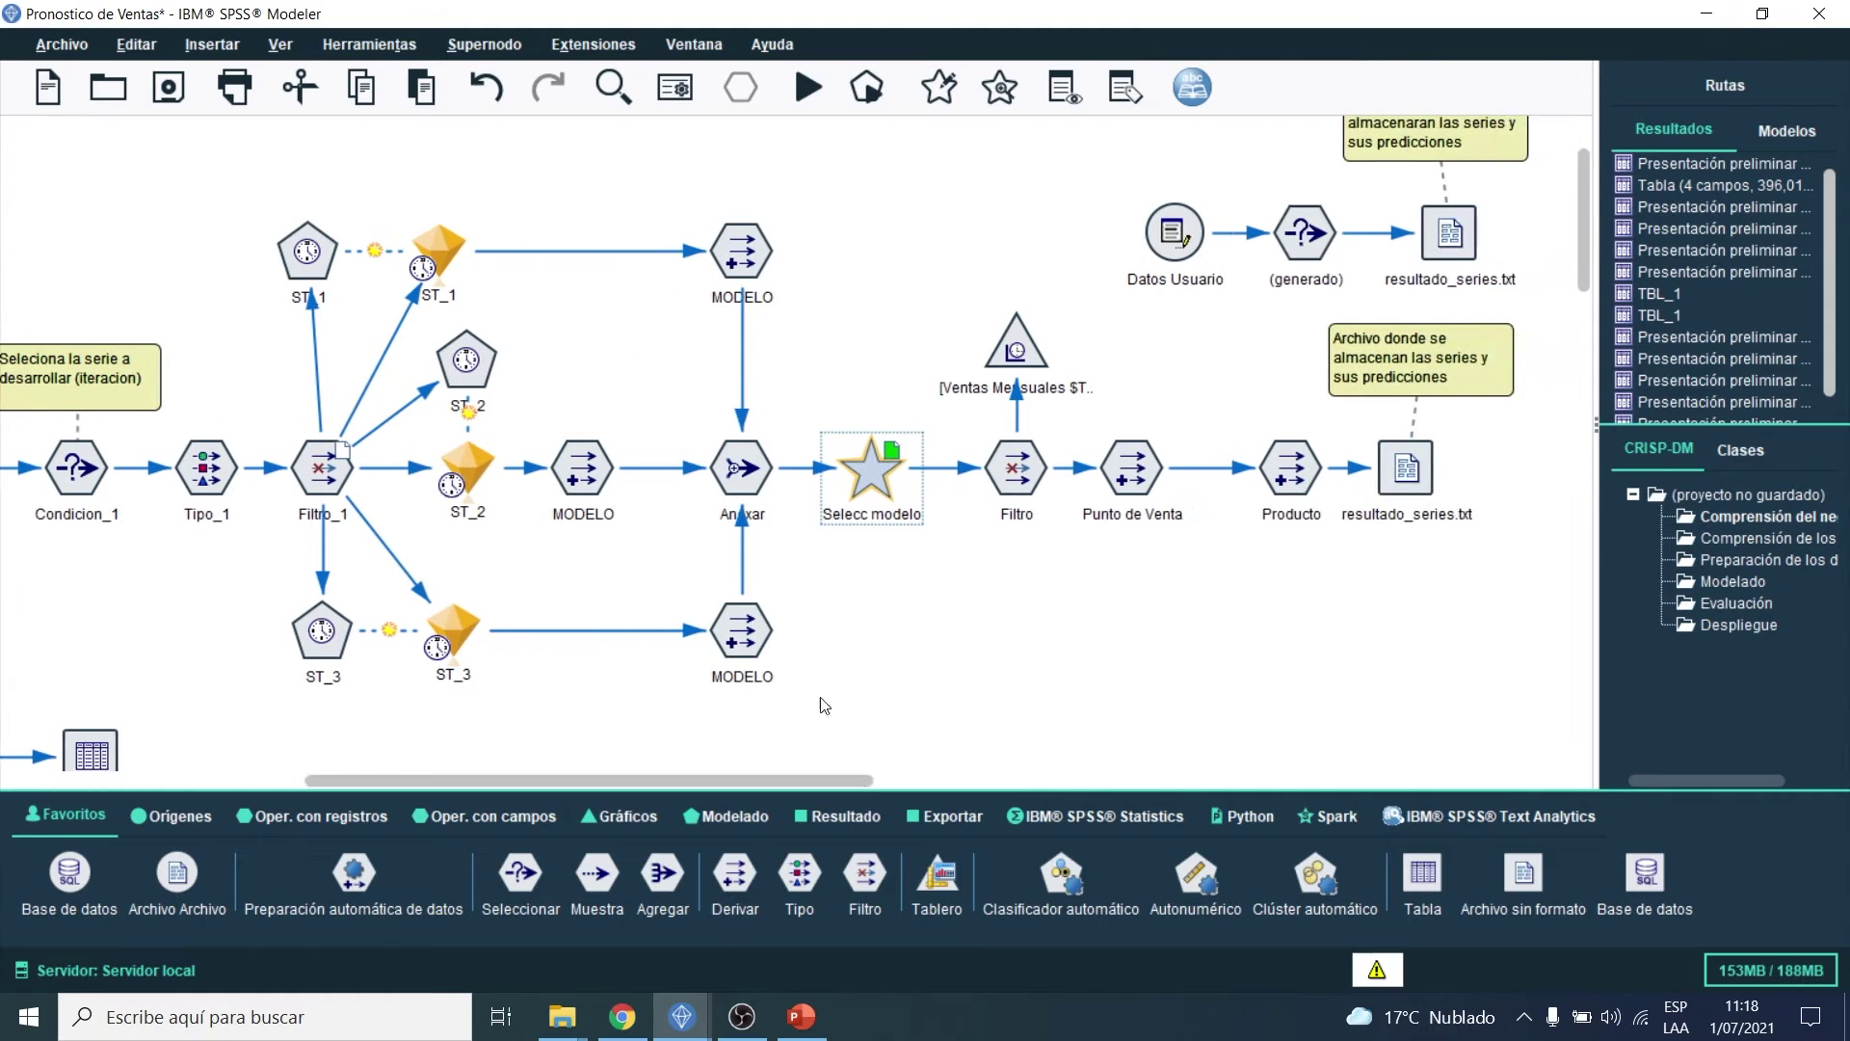
{"action": "right_click", "coordinate": [873, 472]}
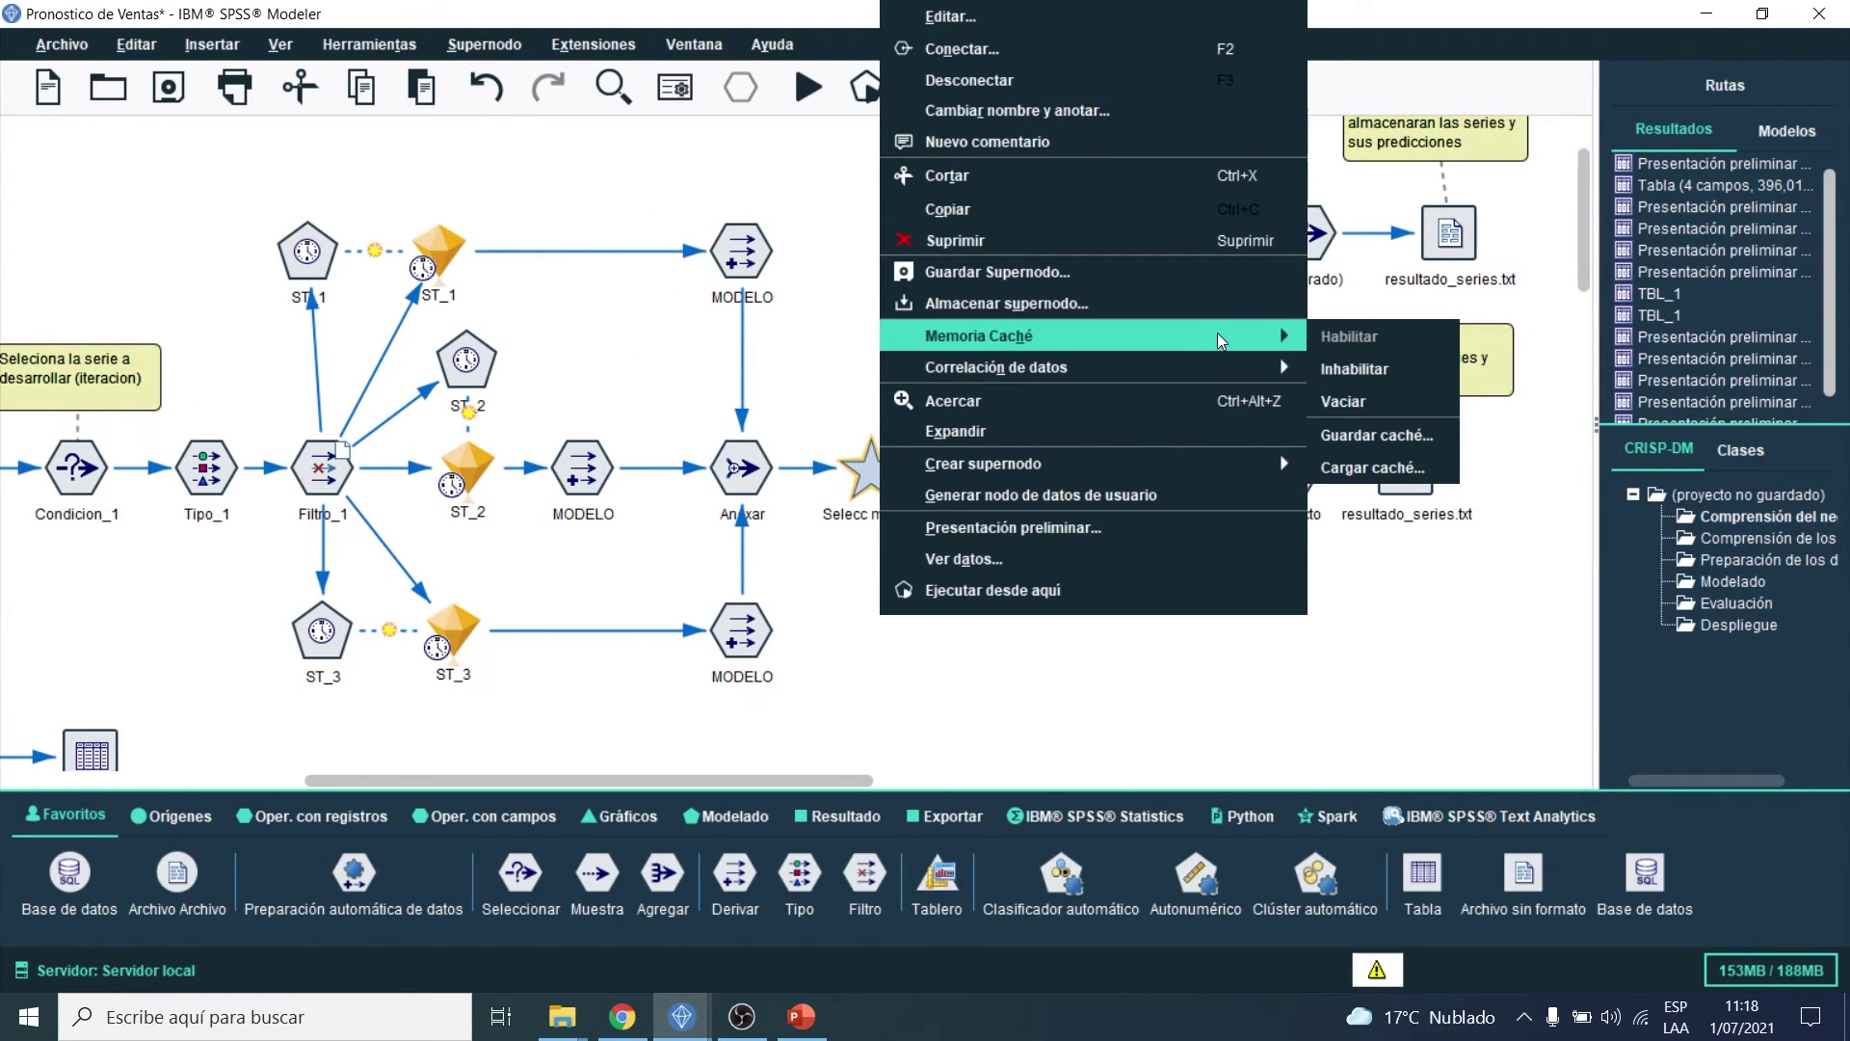
{"action": "left_click", "coordinate": [1388, 383]}
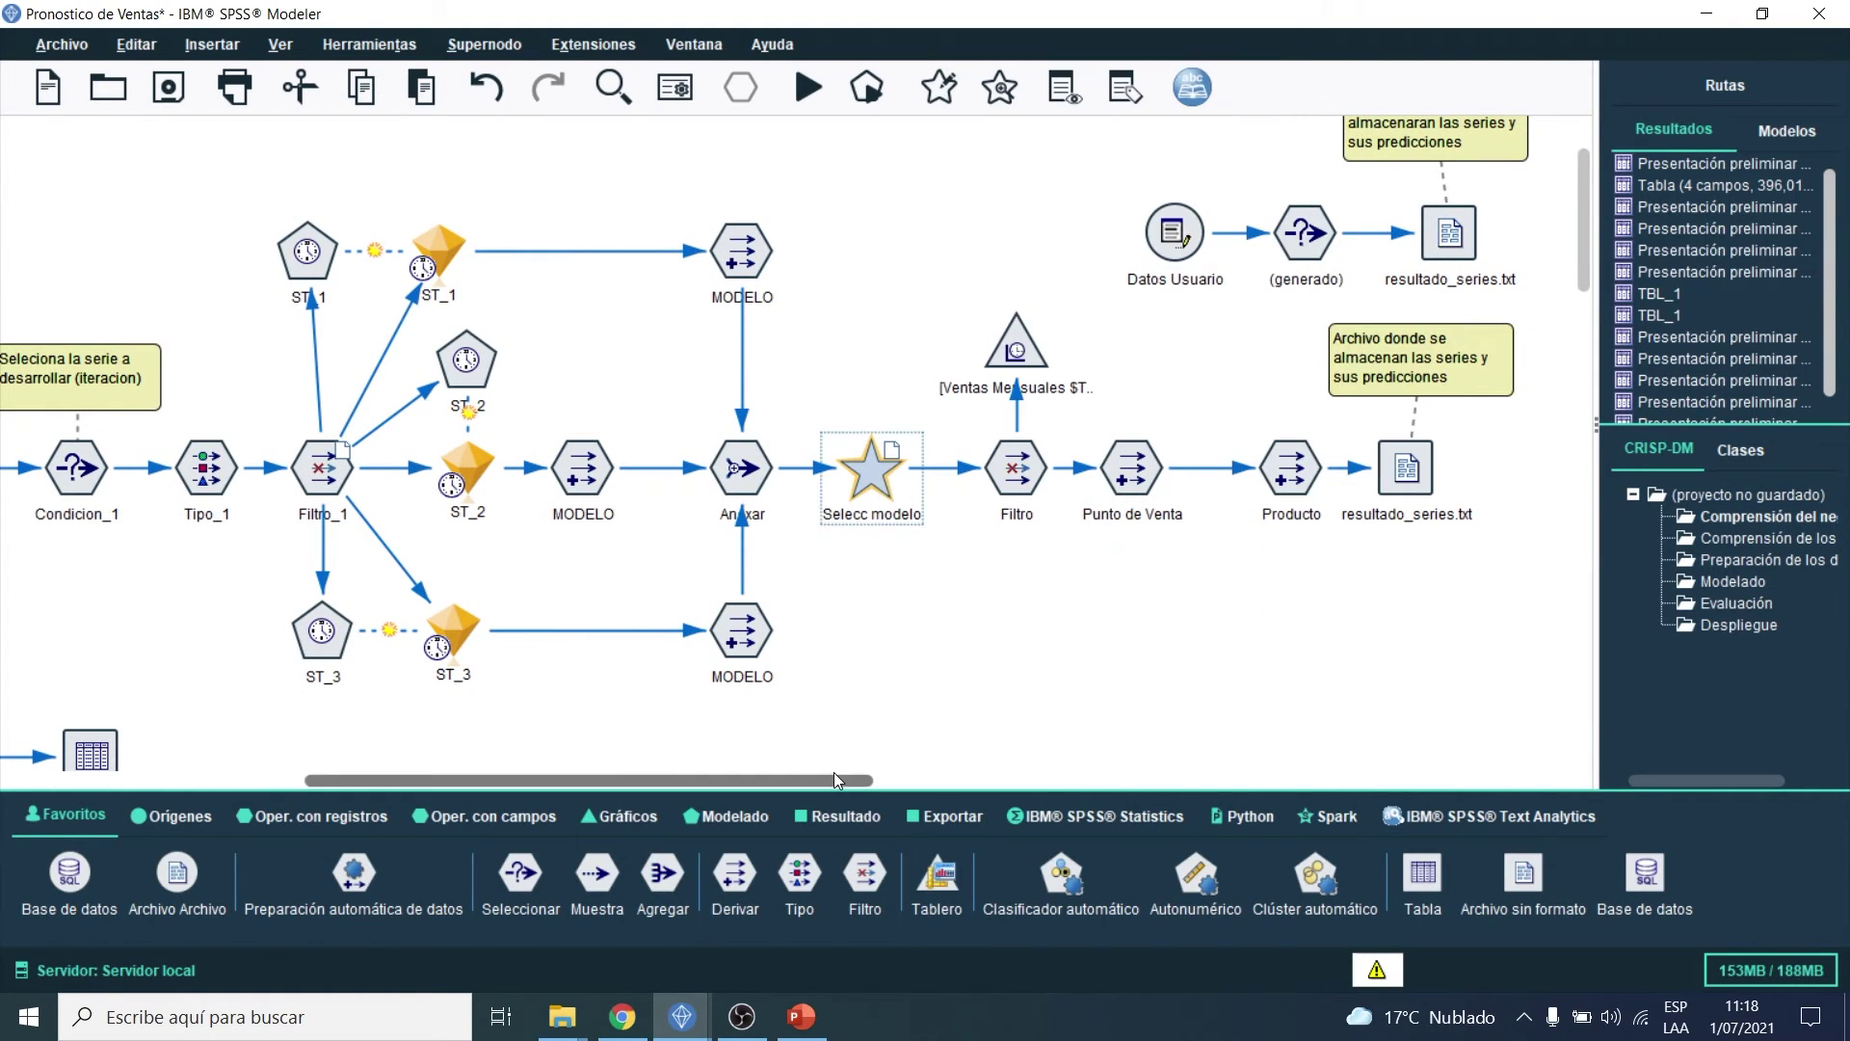
Step: Centre the two comments above their resultado_series.txt export nodes and widen the results pane
{"action": "left_click_drag", "start_coordinate": [837, 784], "coordinate": [973, 784]}
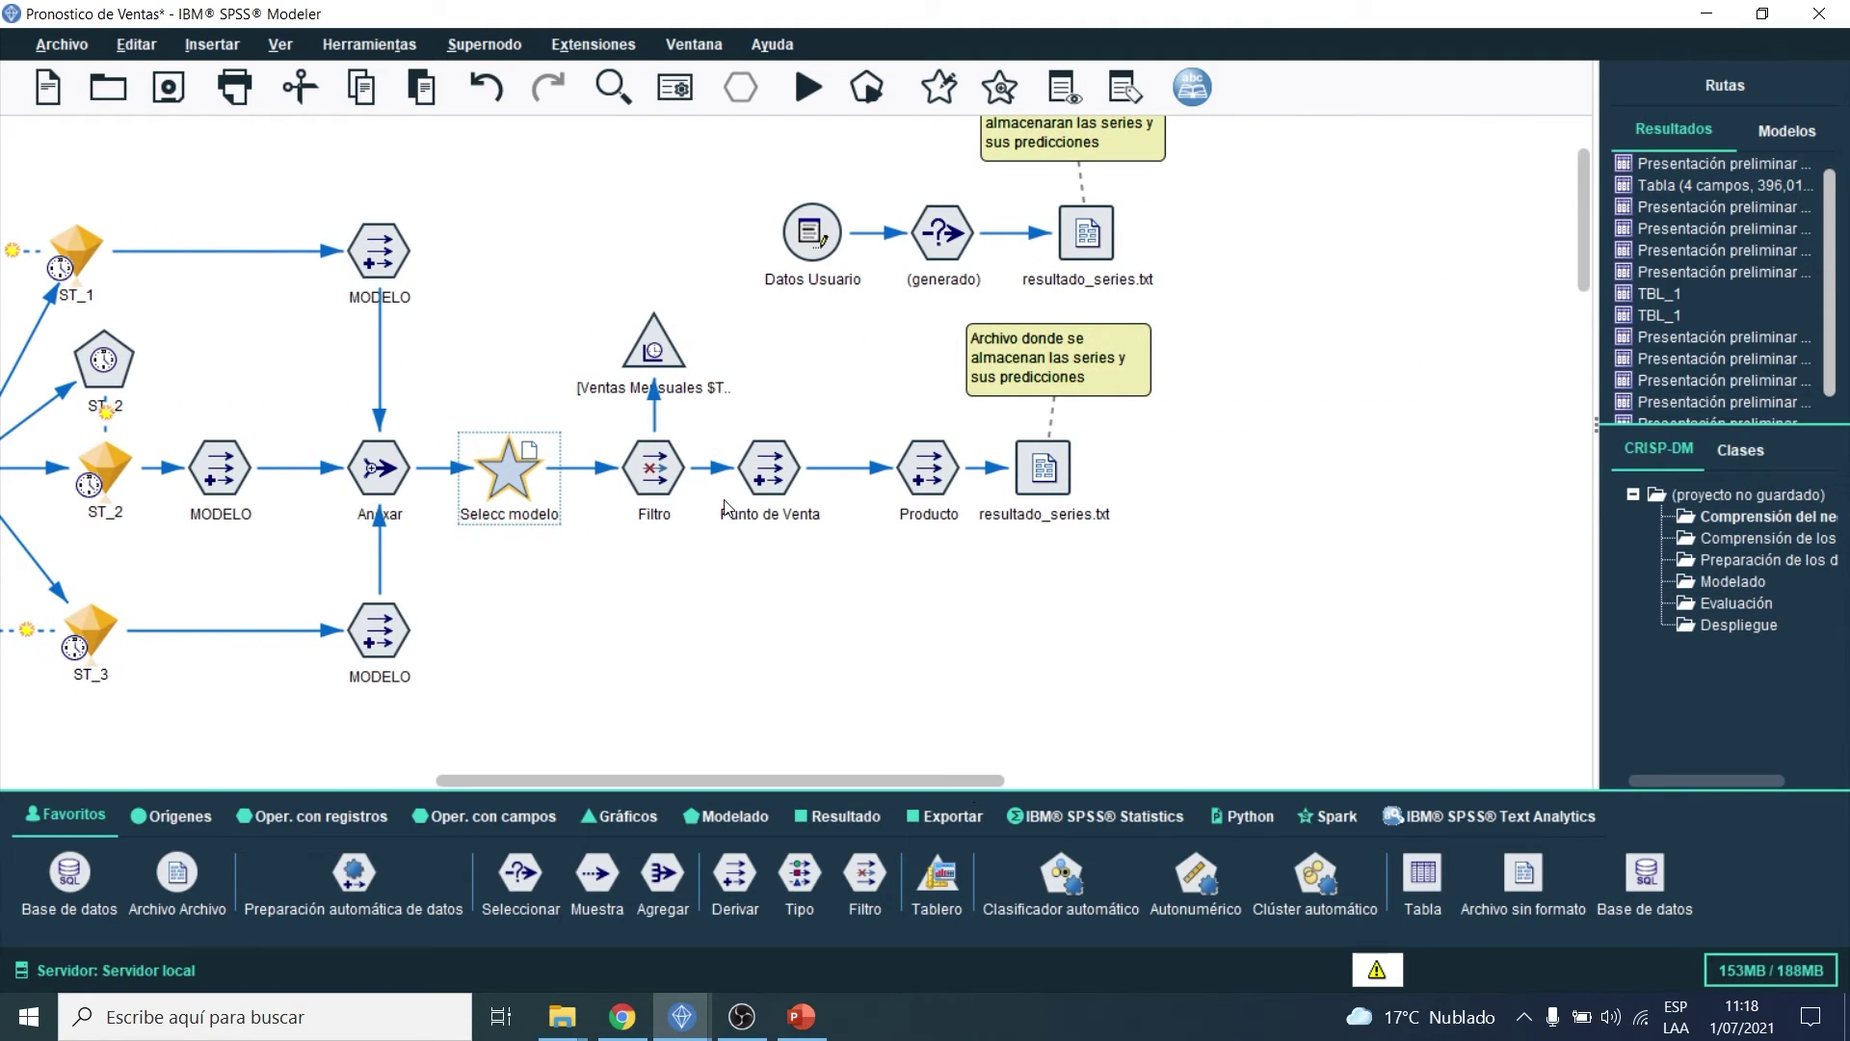
{"action": "left_click", "coordinate": [1129, 539]}
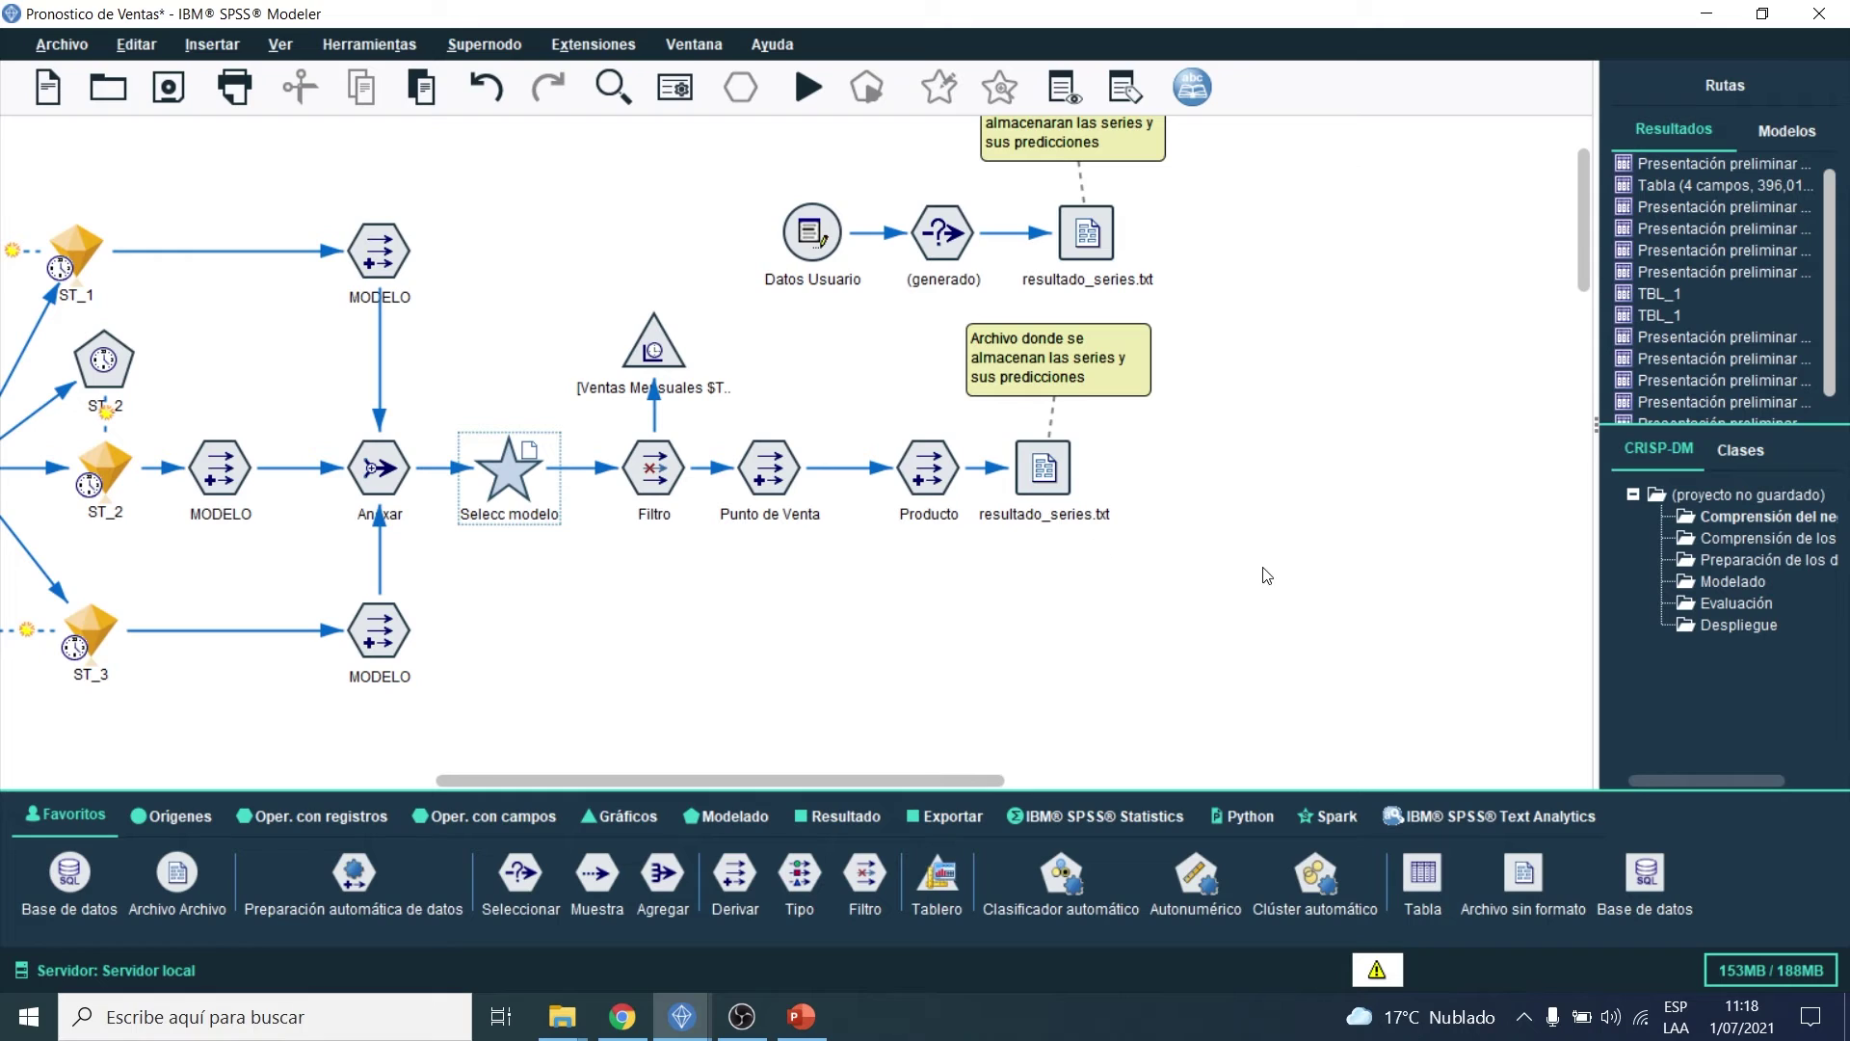
{"action": "left_click_drag", "start_coordinate": [1267, 575], "coordinate": [954, 306]}
{"action": "left_click", "coordinate": [1113, 369]}
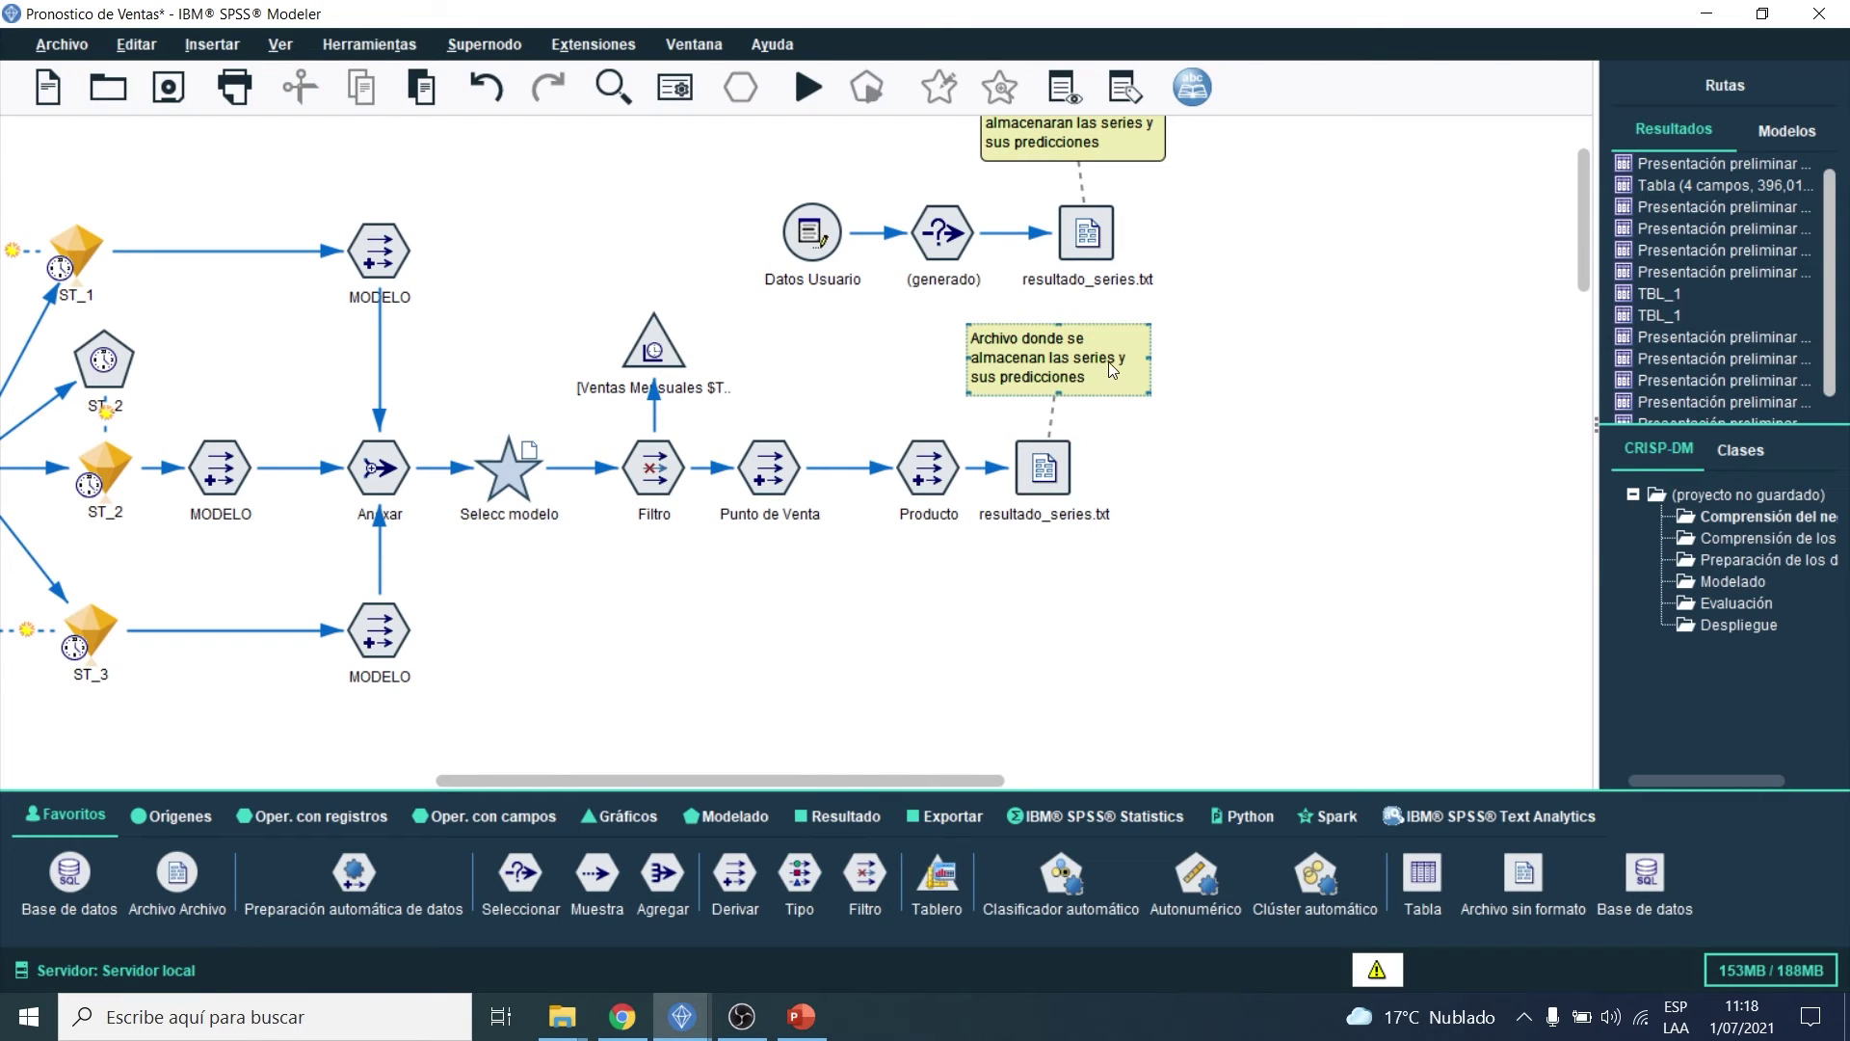
{"action": "left_click_drag", "start_coordinate": [1113, 369], "coordinate": [1099, 369]}
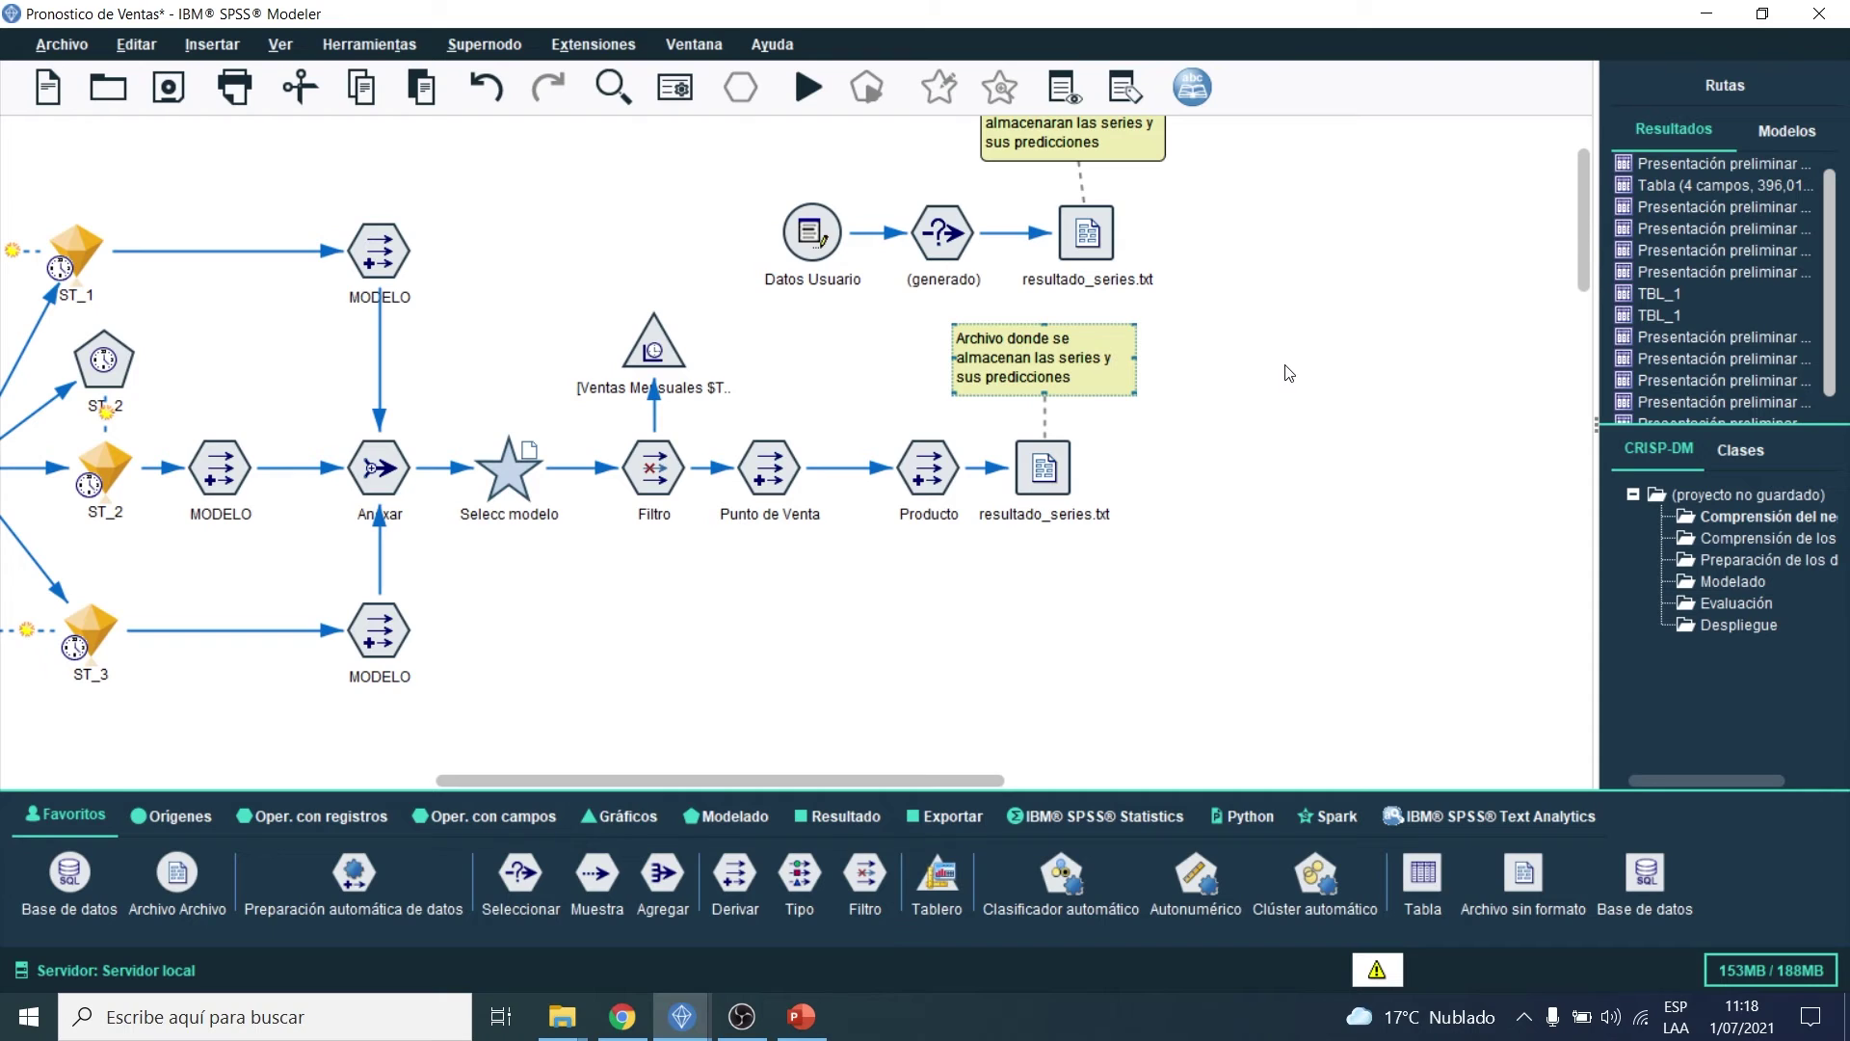
{"action": "scroll", "coordinate": [1253, 338], "scroll_direction": "up", "scroll_amount": 2}
{"action": "left_click_drag", "start_coordinate": [1146, 227], "coordinate": [1161, 245]}
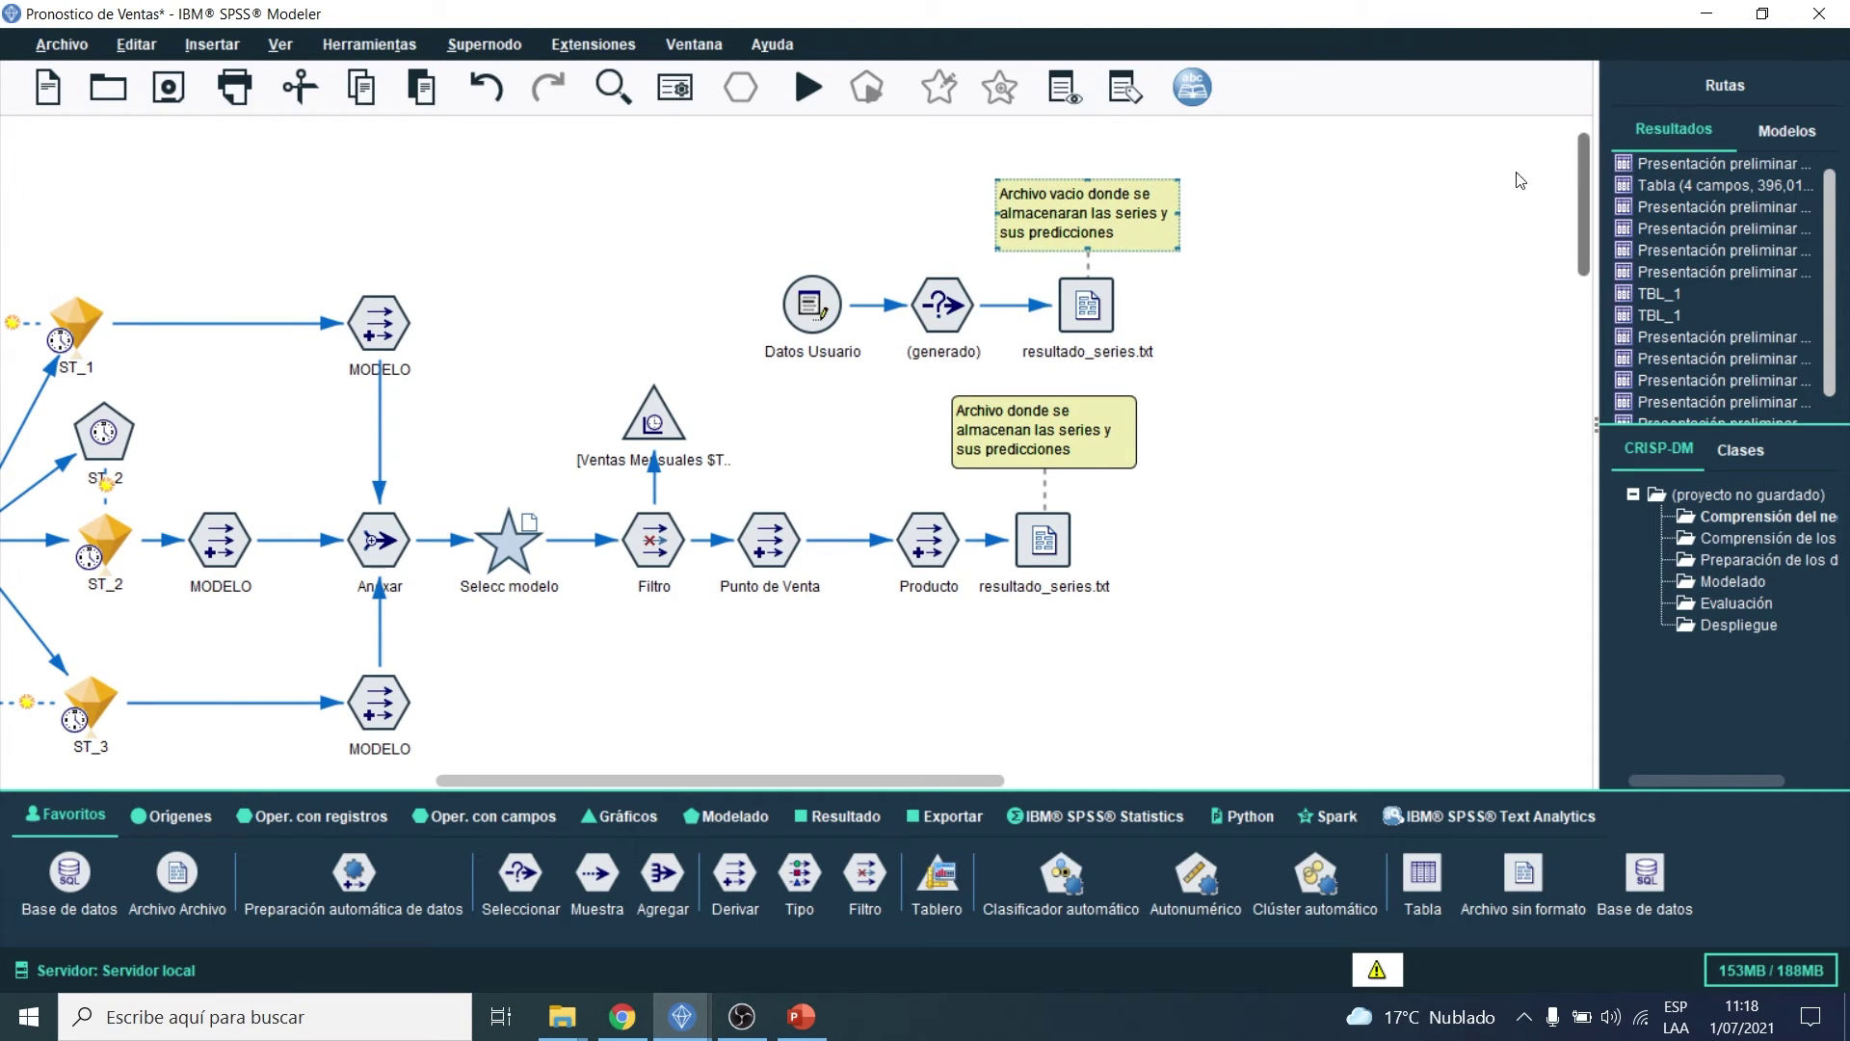
{"action": "left_click_drag", "start_coordinate": [1505, 305], "coordinate": [1499, 304]}
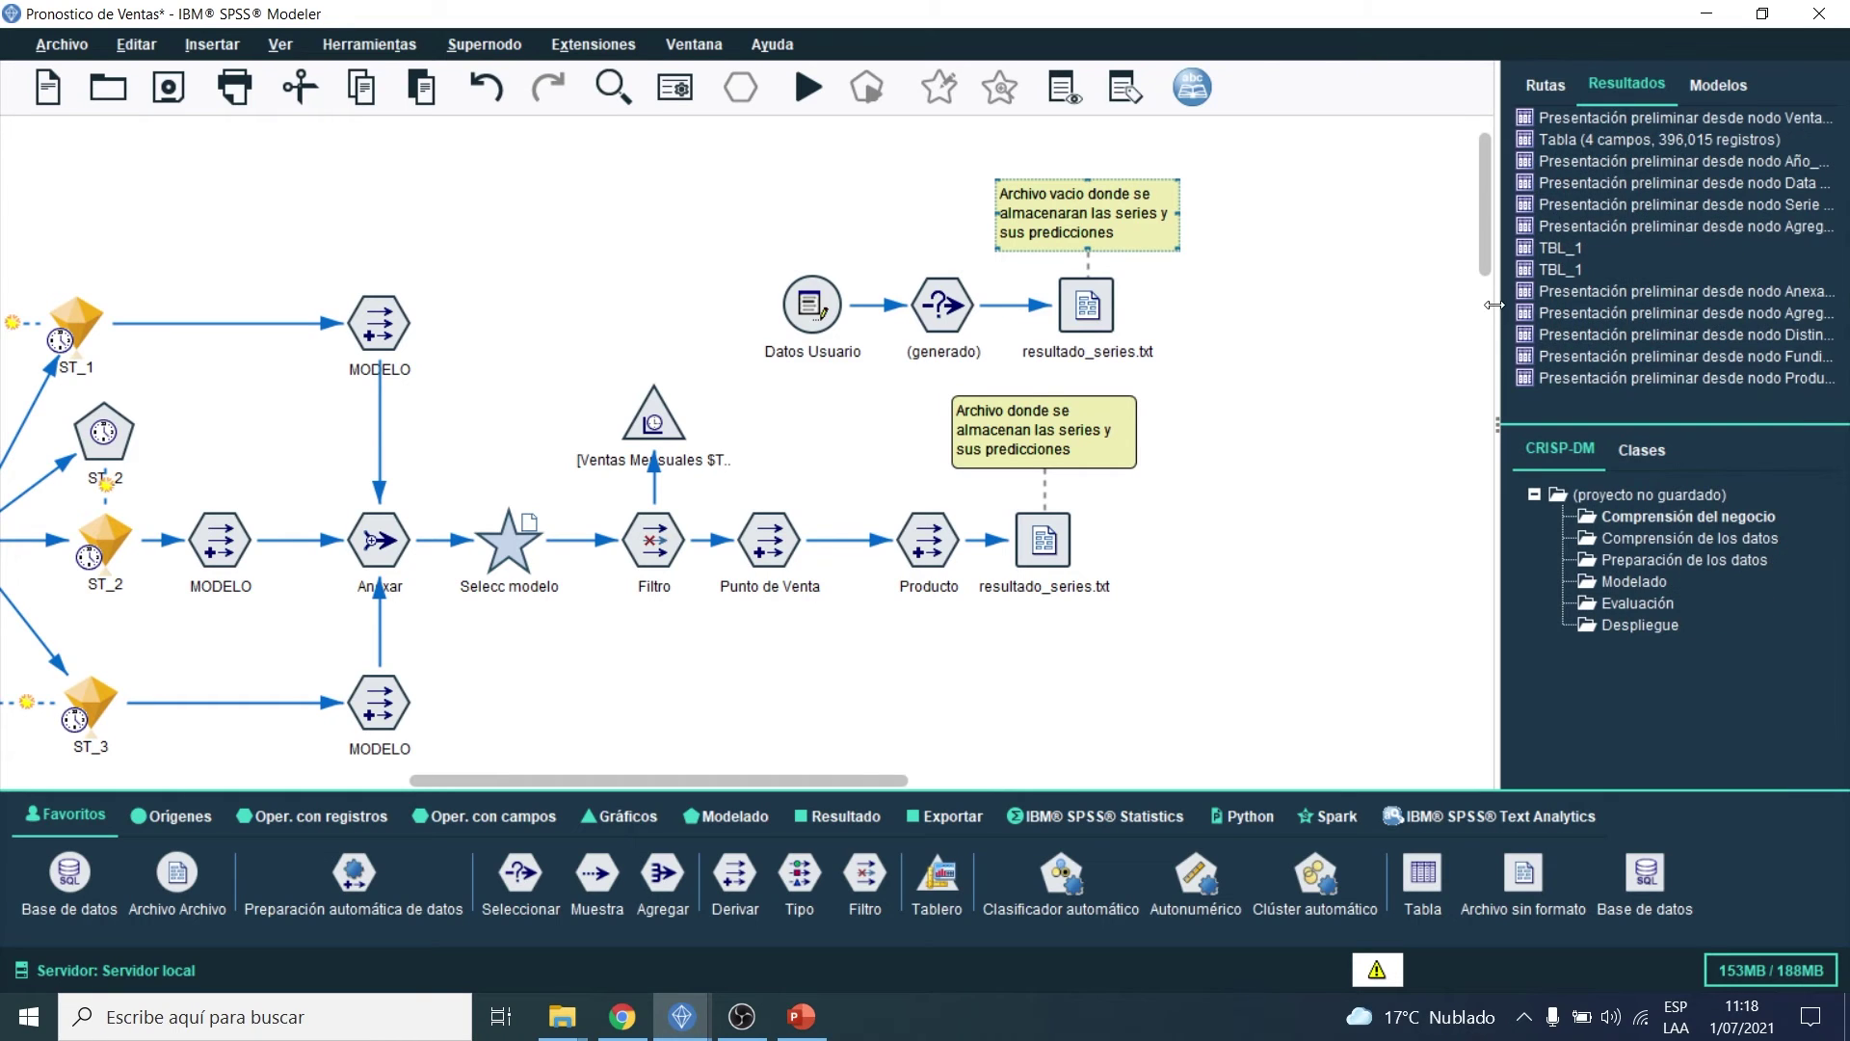
Step: Select the Datos Usuario branch together with its comment and shift it slightly up and to the left
{"action": "left_click", "coordinate": [1045, 547]}
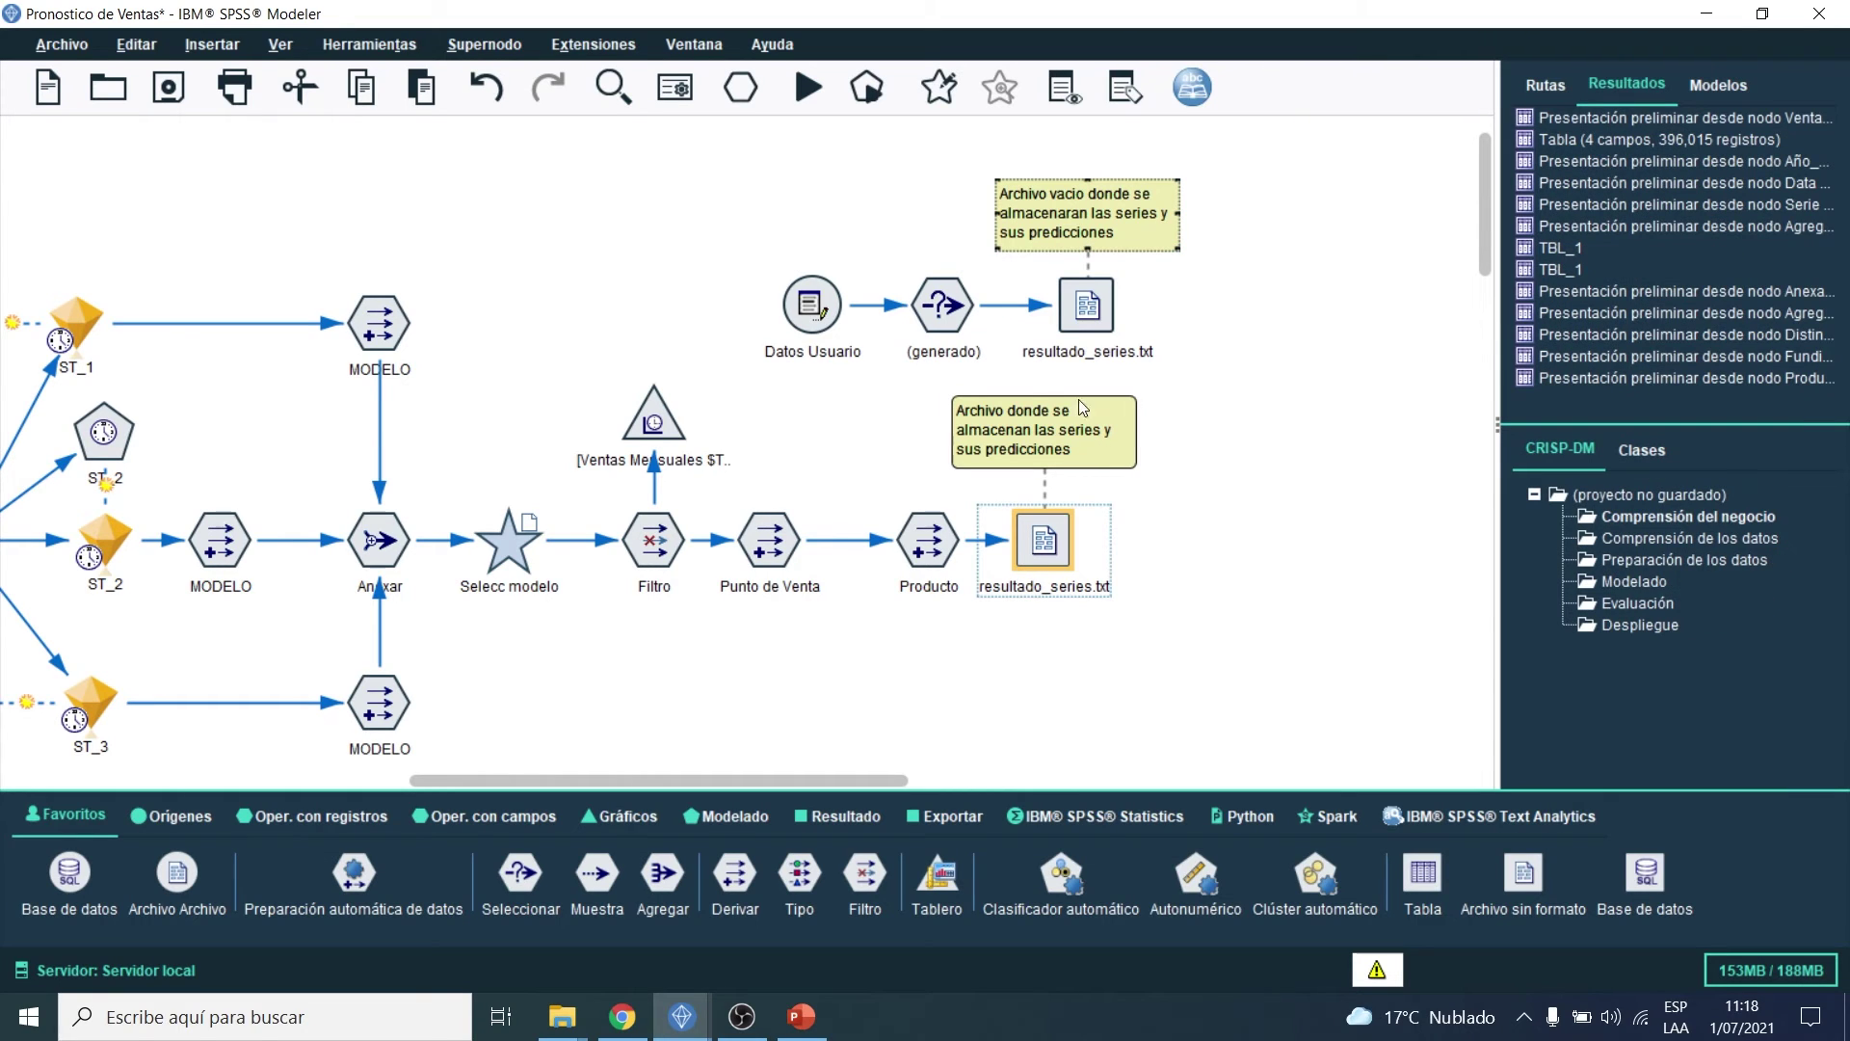
{"action": "left_click_drag", "start_coordinate": [1333, 374], "coordinate": [743, 186]}
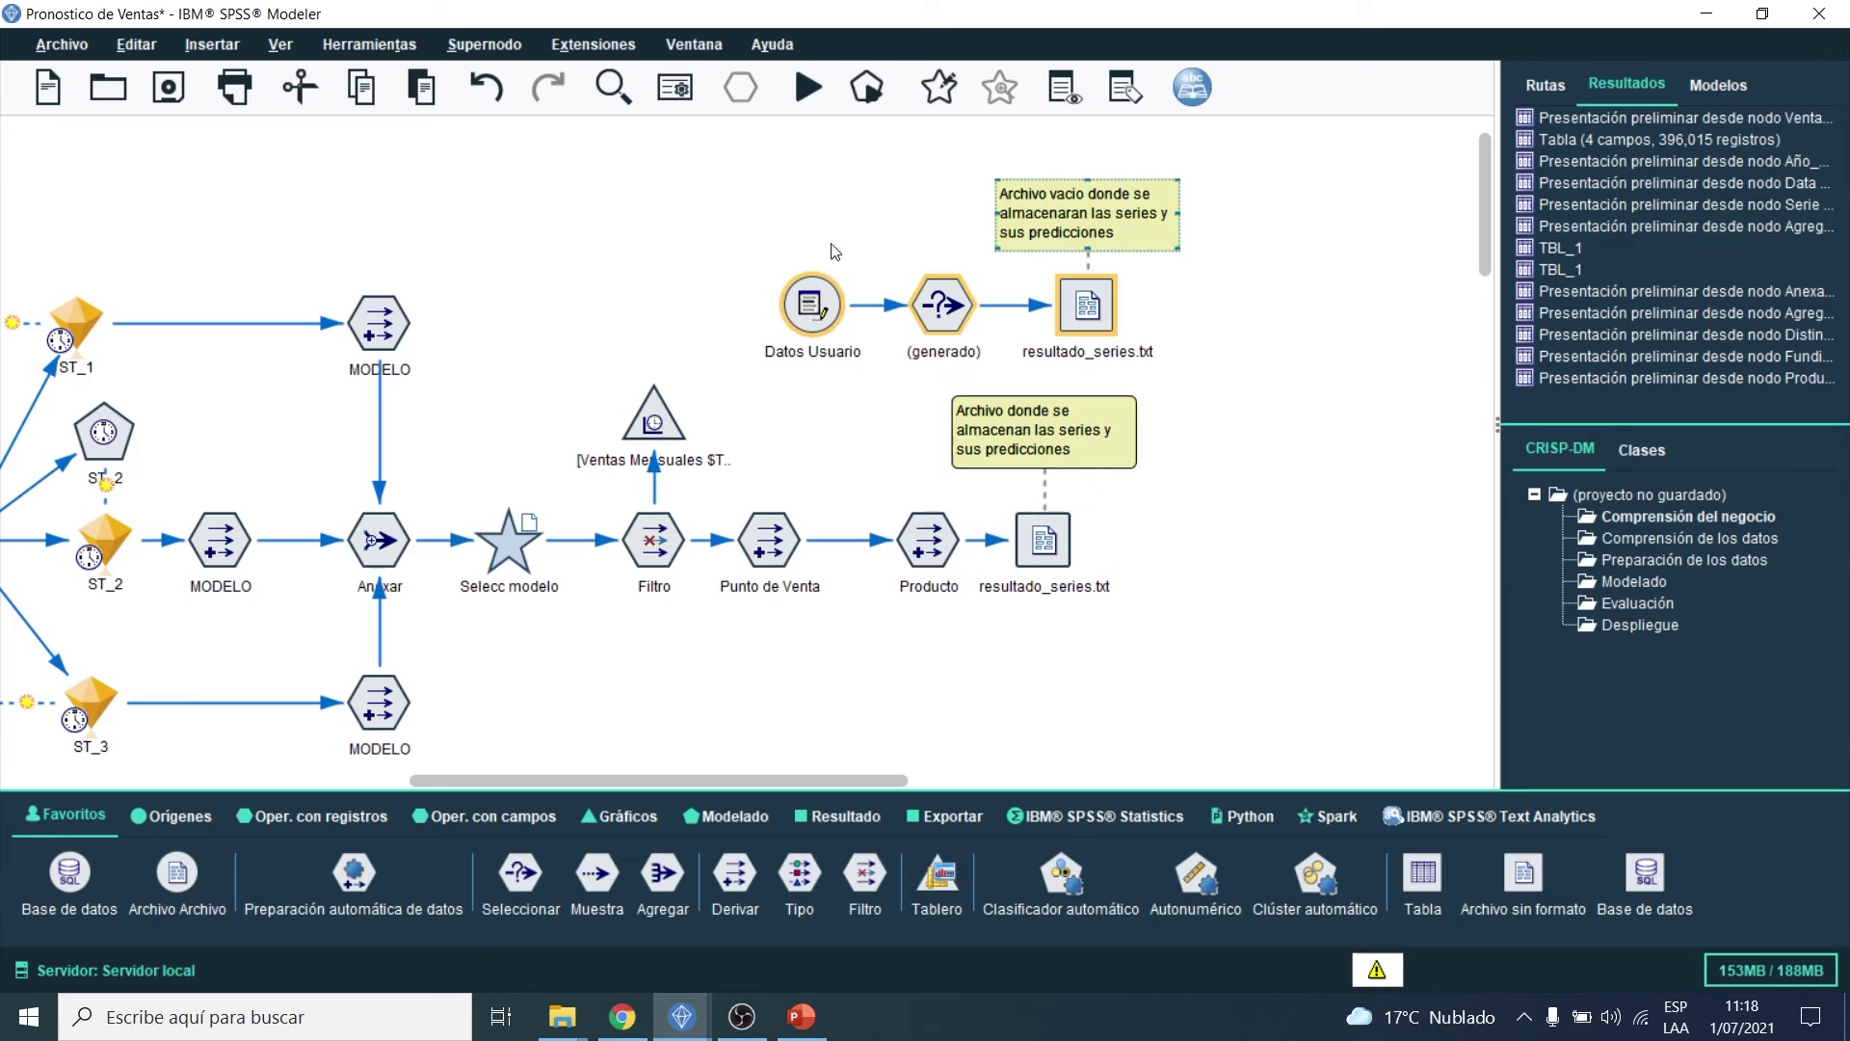
{"action": "left_click", "coordinate": [1247, 270]}
{"action": "left_click_drag", "start_coordinate": [1282, 163], "coordinate": [701, 356]}
{"action": "left_click_drag", "start_coordinate": [723, 176], "coordinate": [1227, 370]}
{"action": "left_click_drag", "start_coordinate": [1136, 314], "coordinate": [1121, 296]}
{"action": "left_click", "coordinate": [1075, 287]}
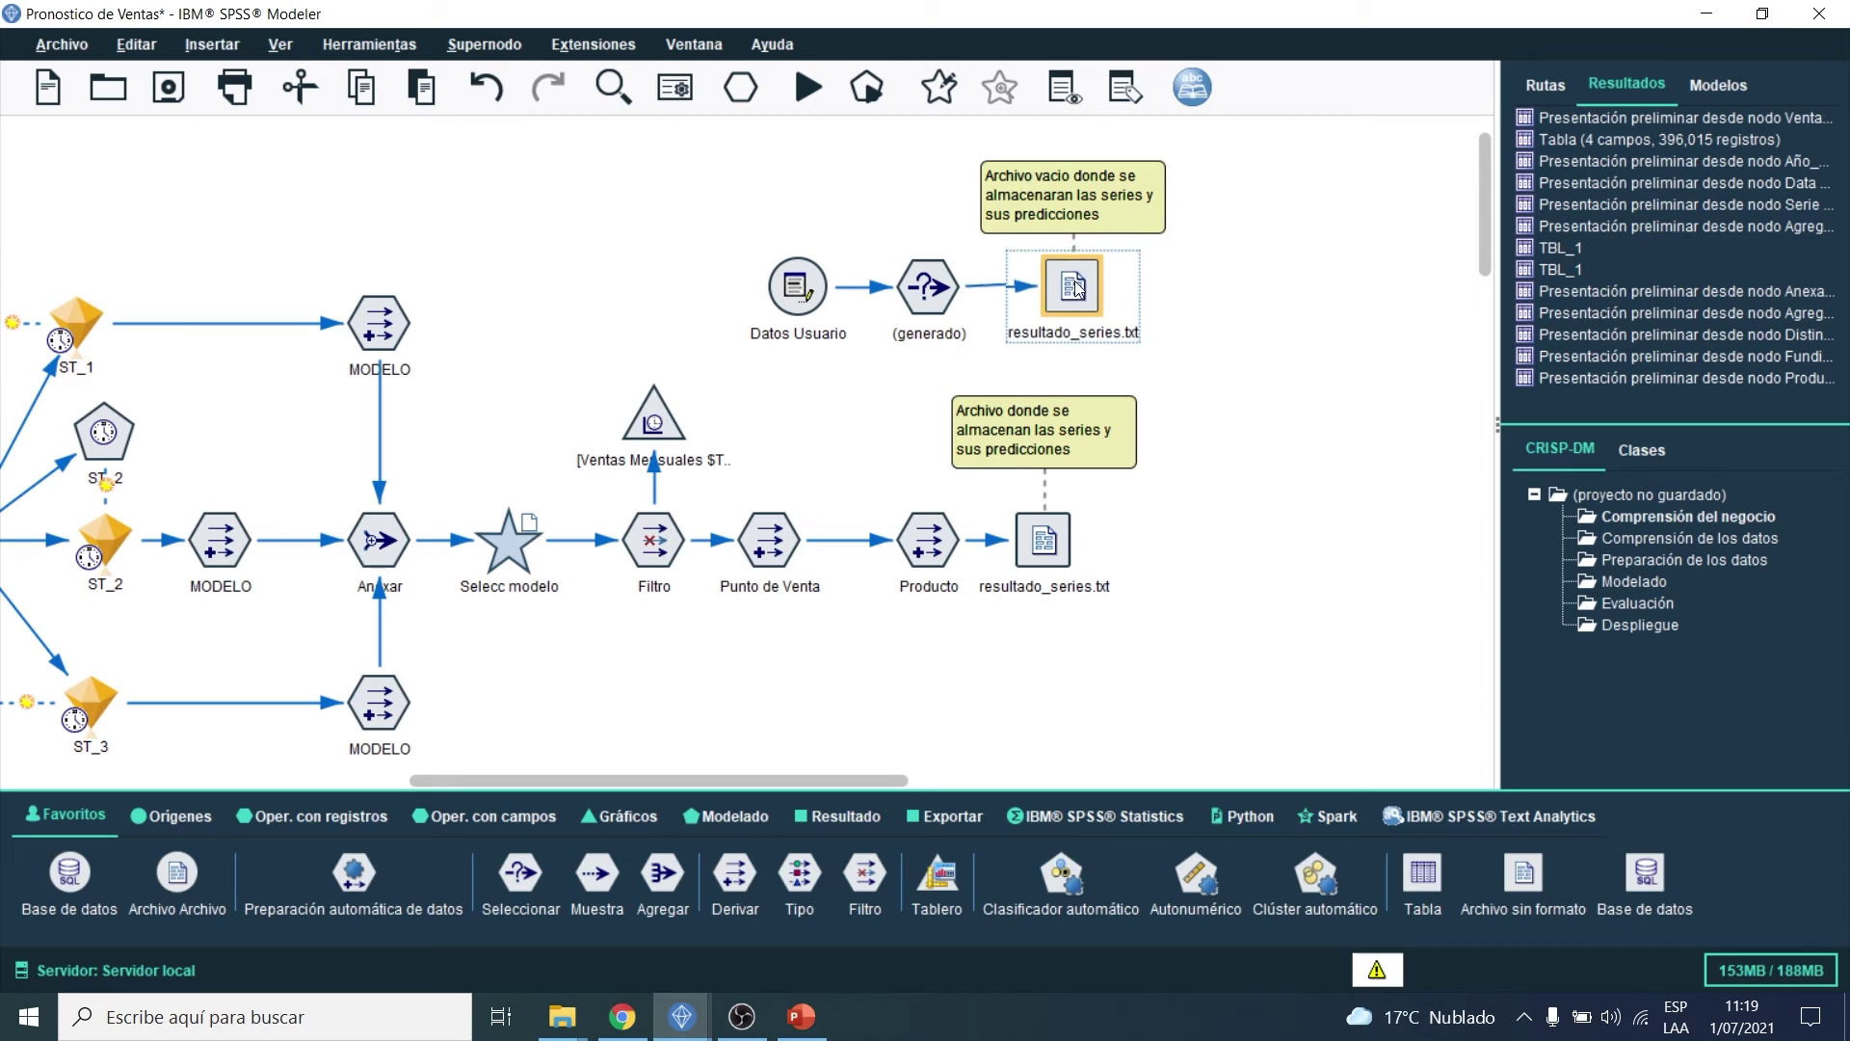
Step: Open the (generado) select node, review its discard condition on MODELO, and preview its output
{"action": "left_click", "coordinate": [949, 294]}
{"action": "double_click", "coordinate": [950, 294]}
{"action": "left_click_drag", "start_coordinate": [1129, 271], "coordinate": [1142, 389]}
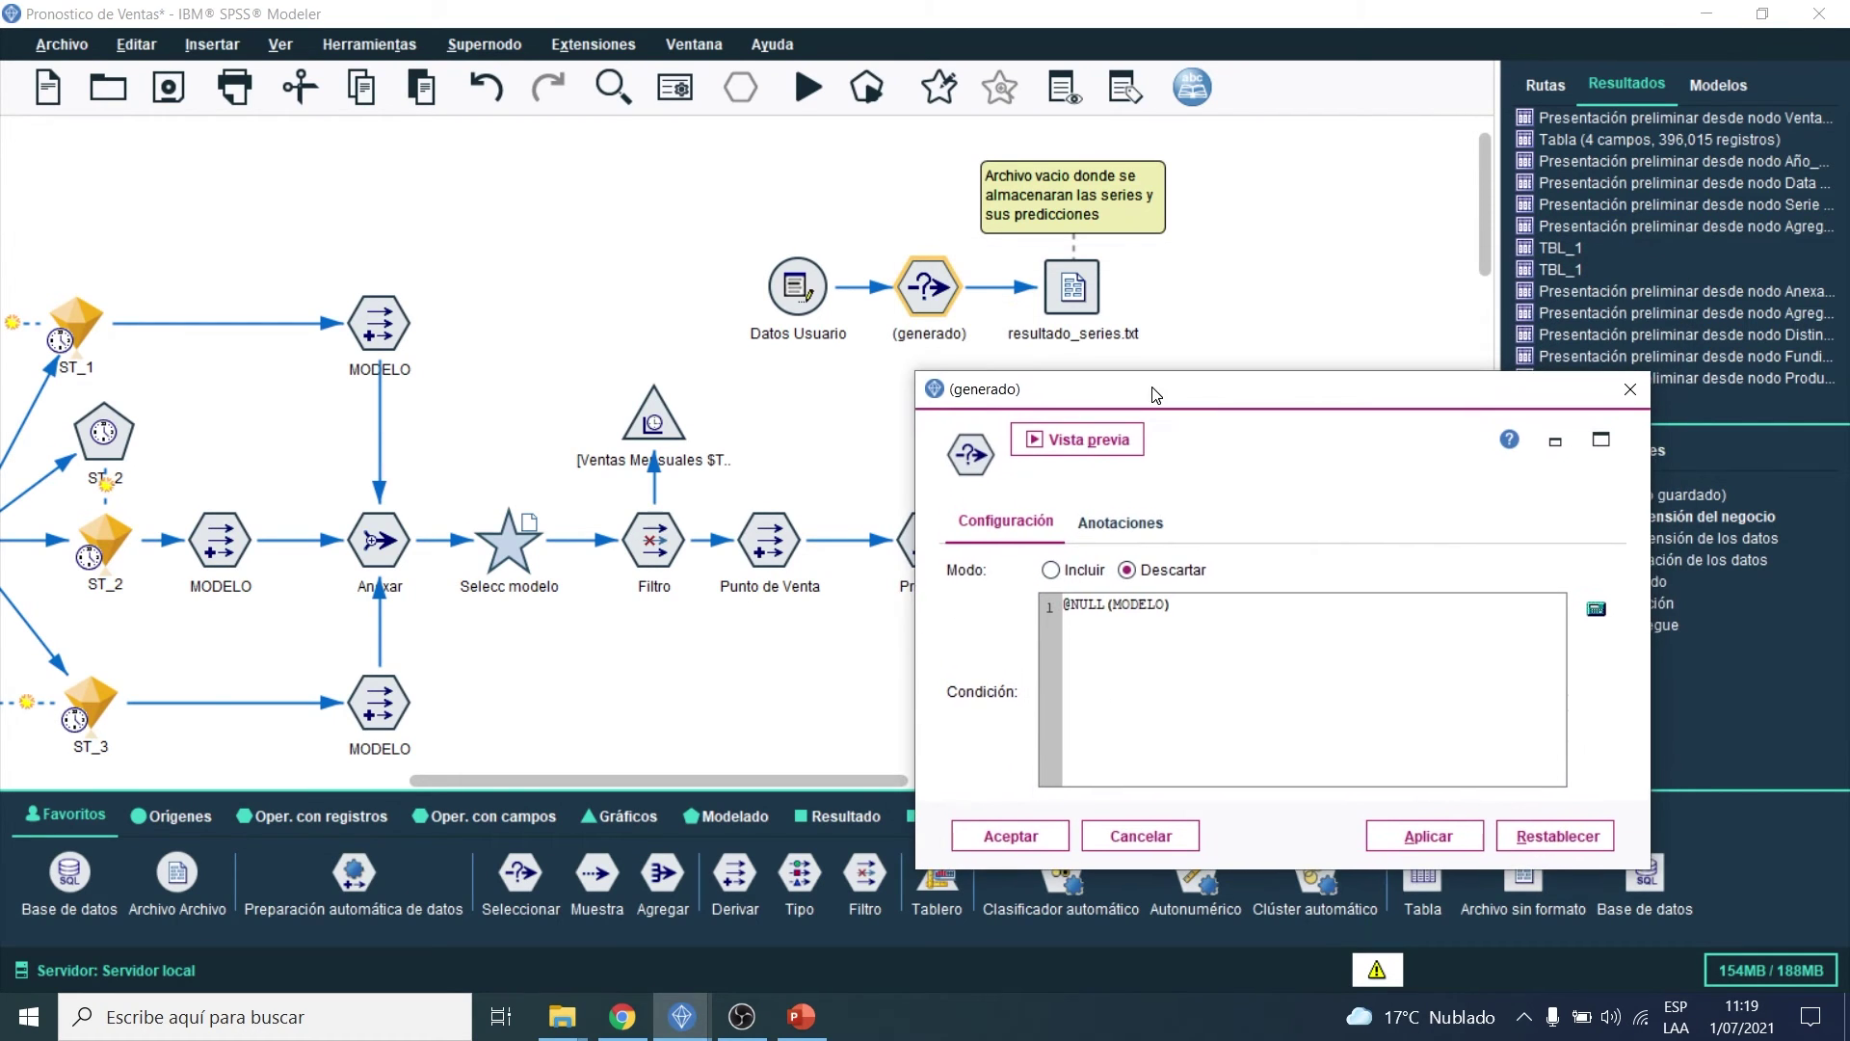
{"action": "left_click", "coordinate": [1095, 440]}
{"action": "left_click_drag", "start_coordinate": [576, 19], "coordinate": [1076, 391]}
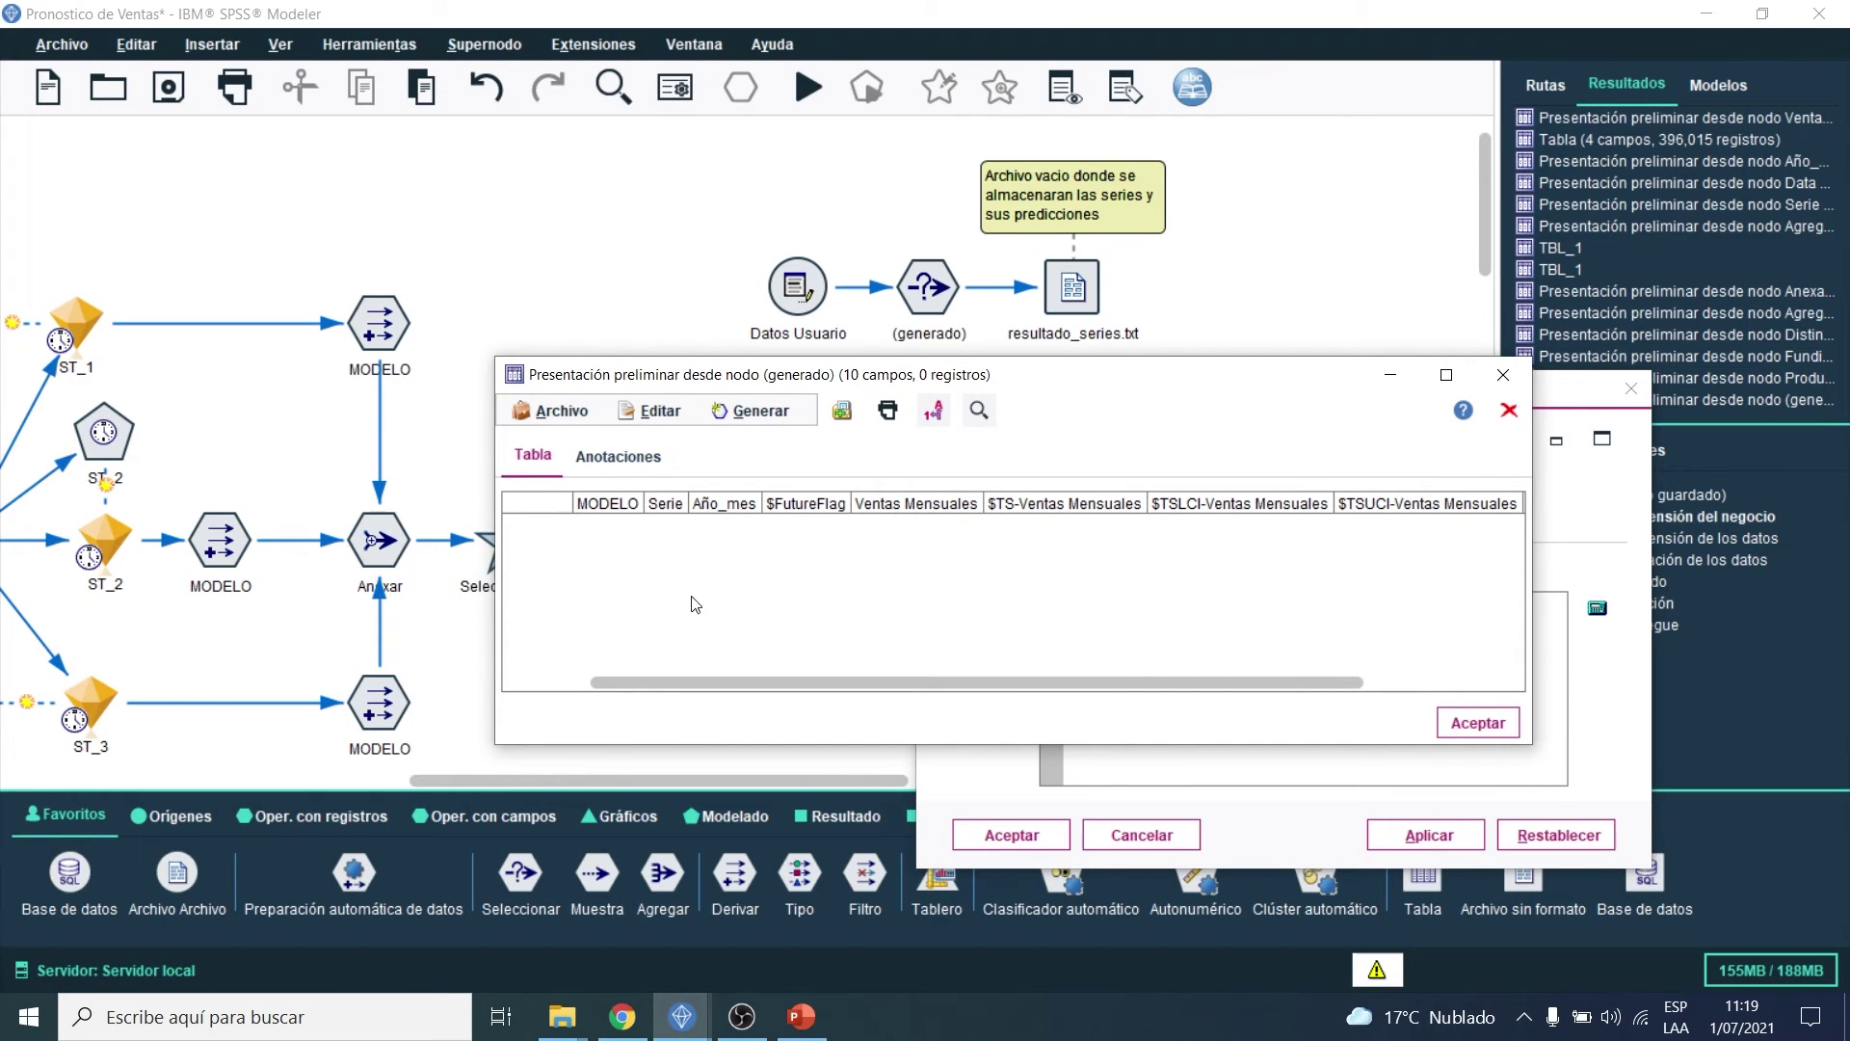